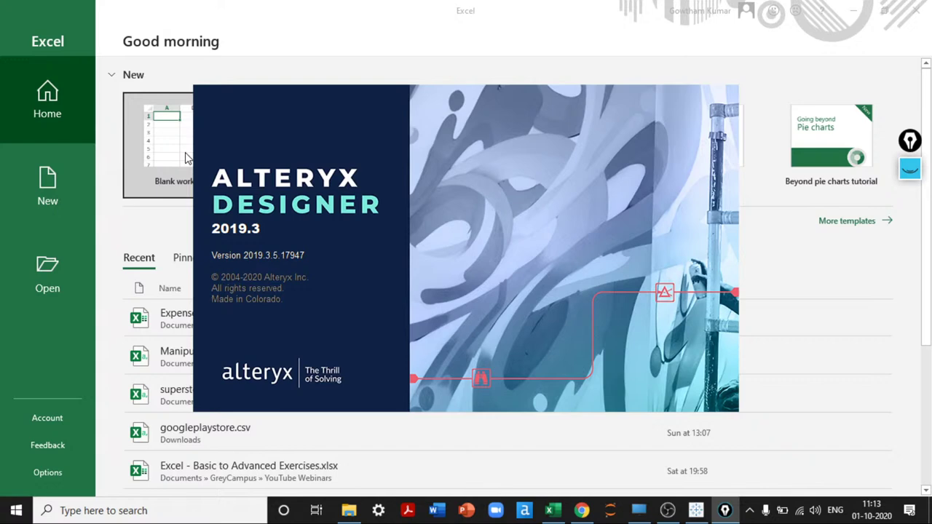
- Create a blank workbook and enter the header Emp.ID in cell A1
left_click(185, 154)
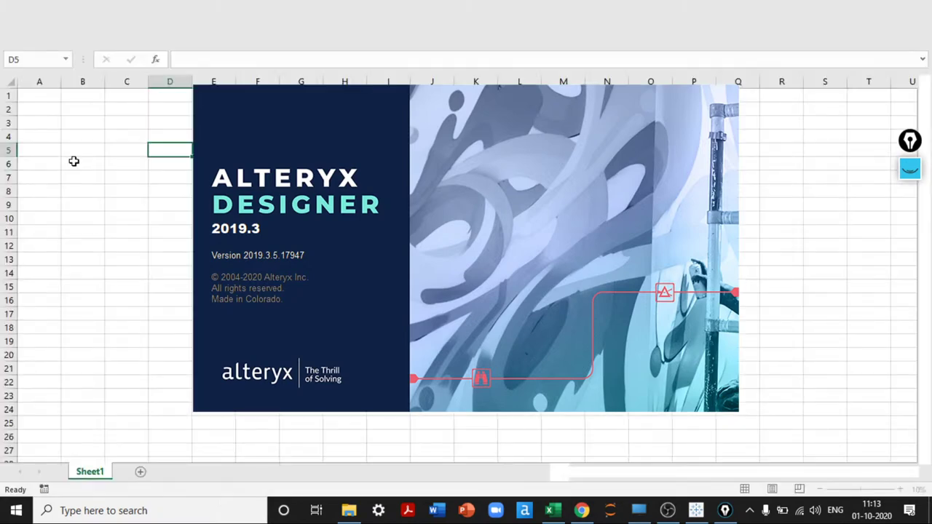
left_click(75, 163)
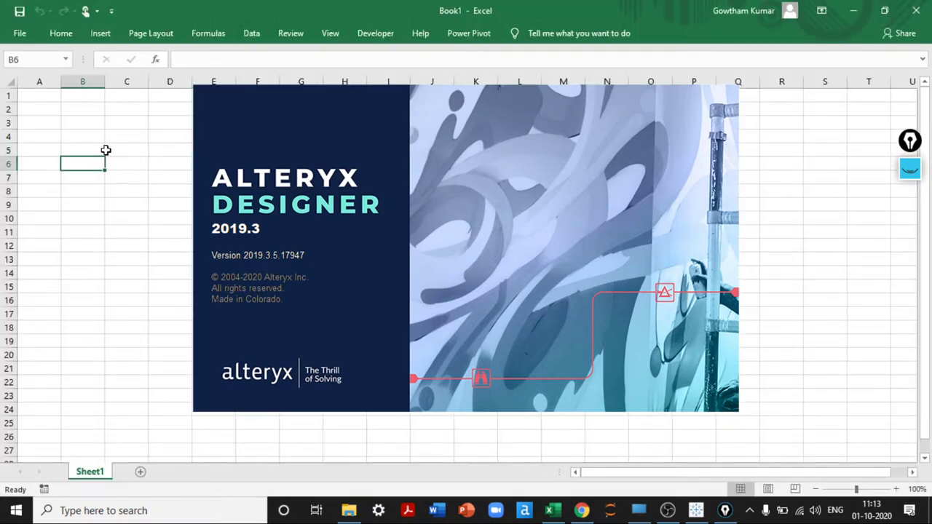
key("ctrl+Home")
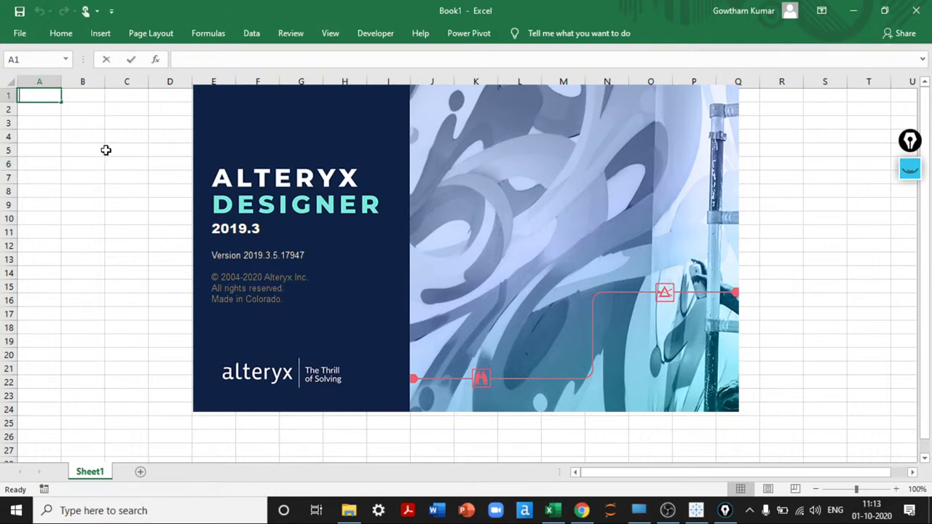
type("Emp")
key("ctrl+Return")
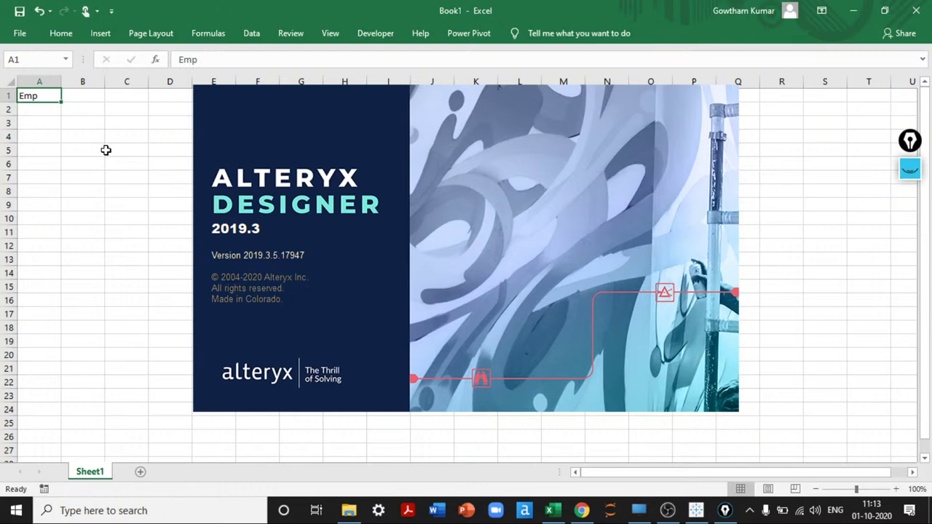
type("Emp.ID")
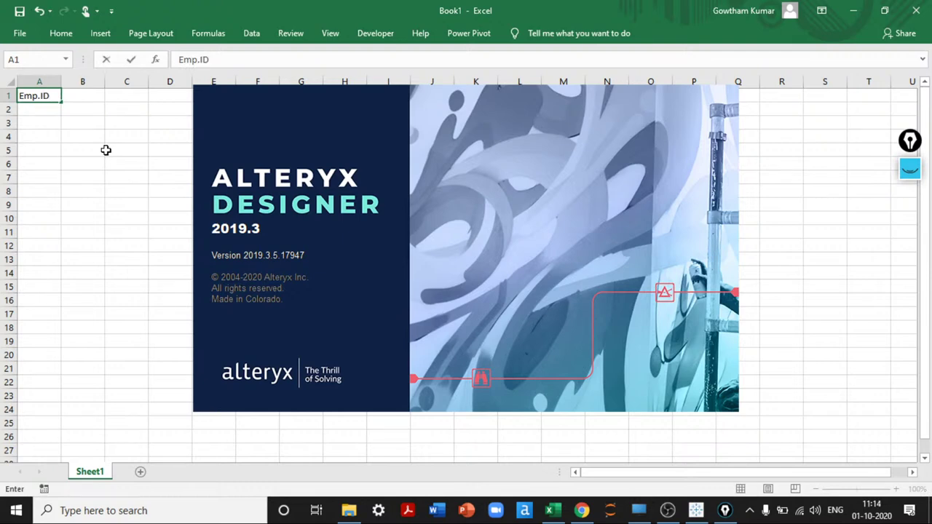
- Enter the headers Name in cell B1 and Age in cell C1
key("Tab")
type("Name")
key("ctrl+Return")
key("Tab")
type("Age")
key("ctrl+Return")
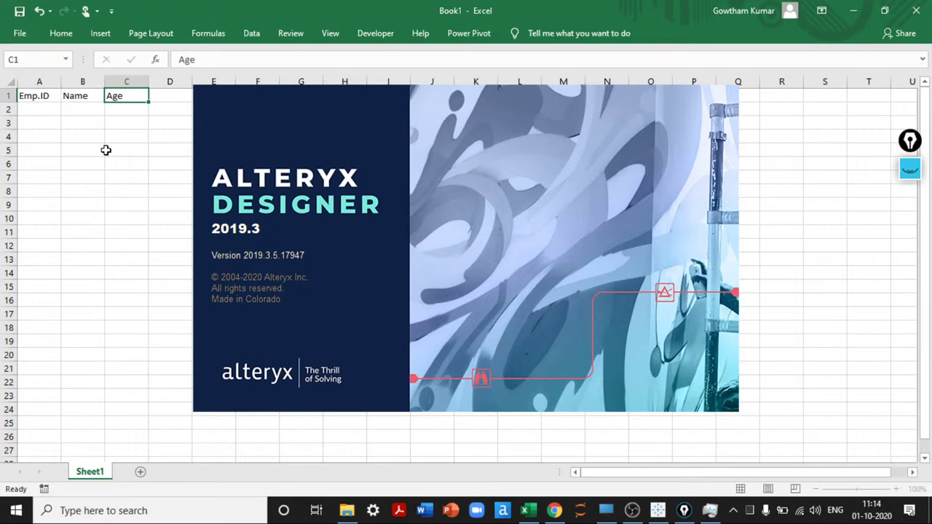
- Enter the header Experience in cell D1
key("shift+space")
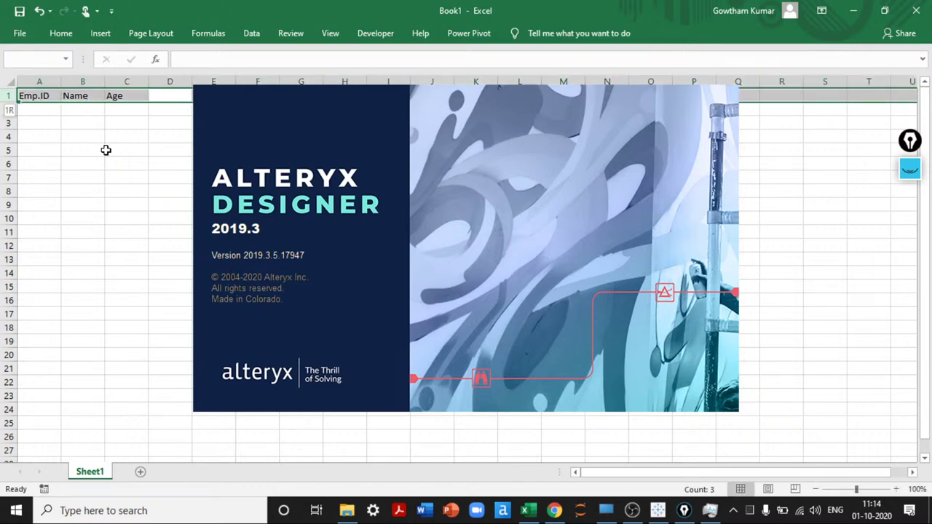
type("Ex")
key("Left")
key("Left")
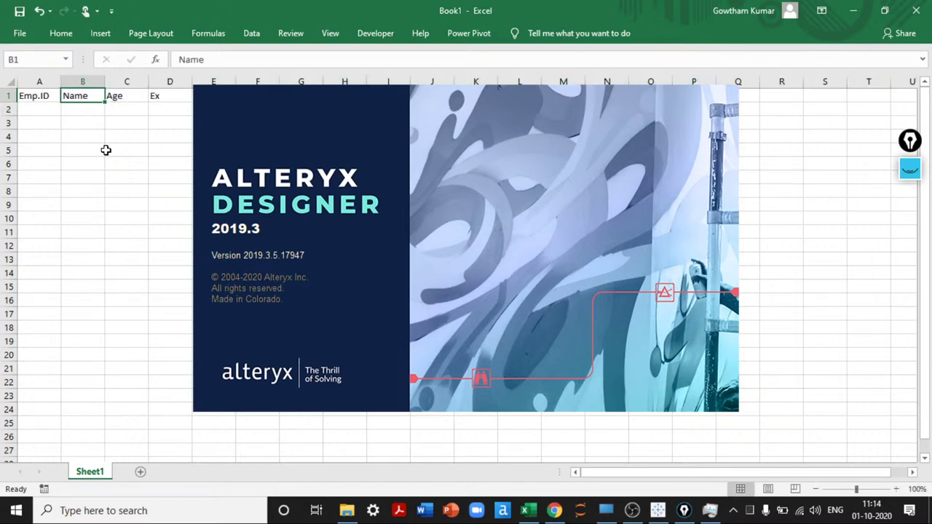
key("Right")
key("Right")
type("Exper")
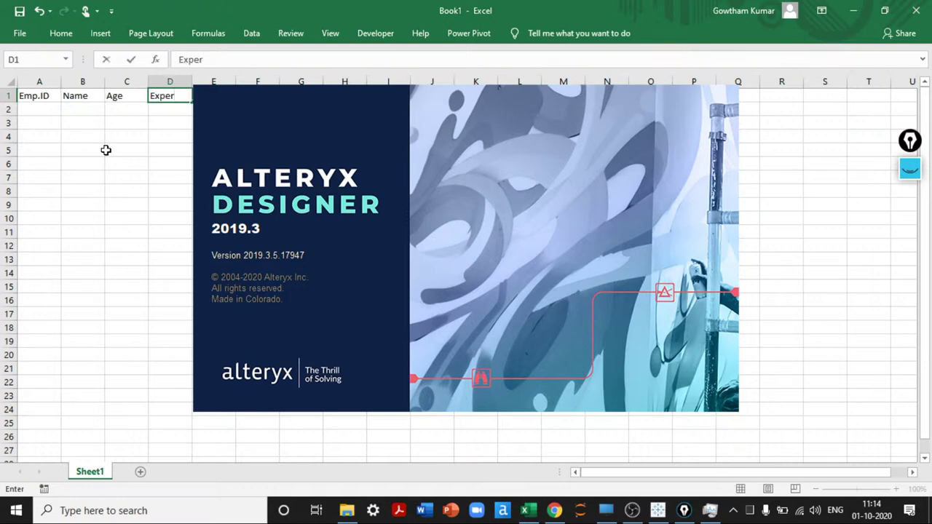
type("ience")
key("ctrl+Return")
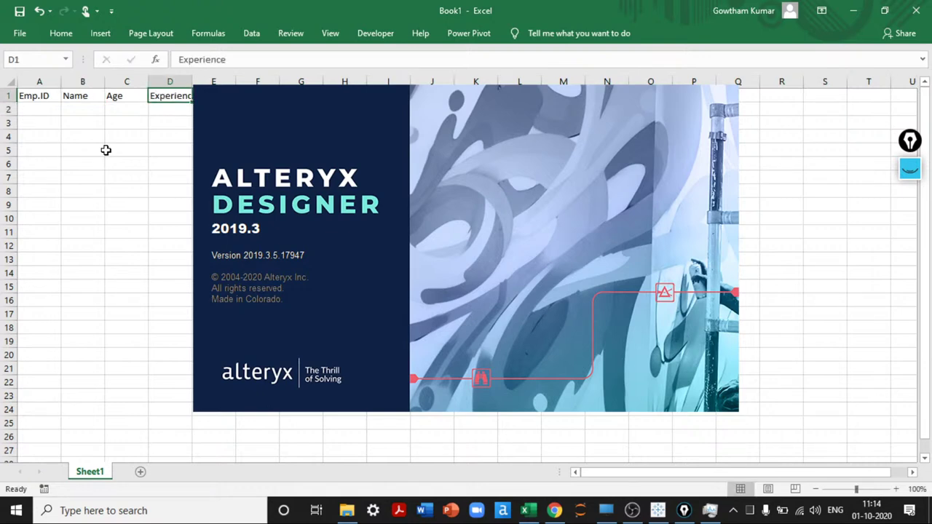
- Enter the header Designation in cell E1 and return to cell A1
key("Home")
key("Right")
key("Right")
key("Right")
key("Right")
type("Designation")
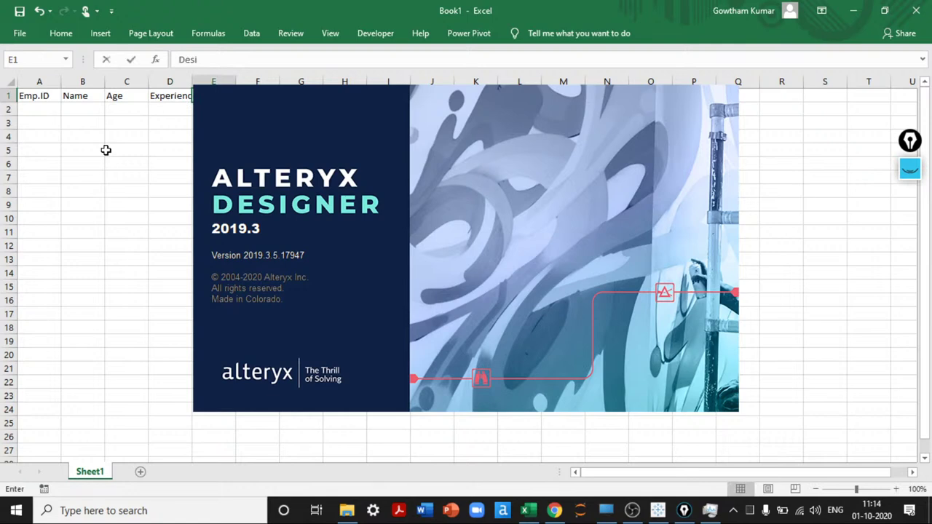
key("ctrl+Return")
key("Home")
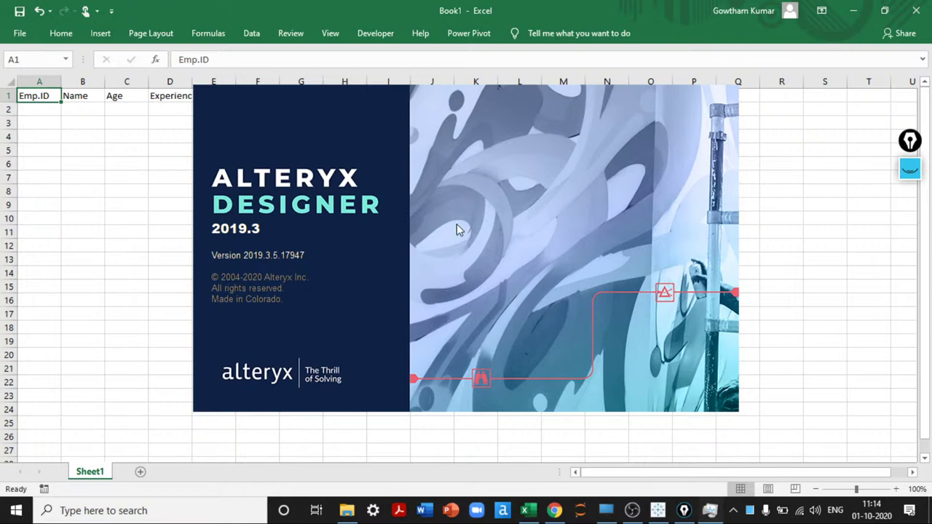
- End the Alteryx Designer task in Task Manager, and close Task Manager
key("ctrl+shift+Escape")
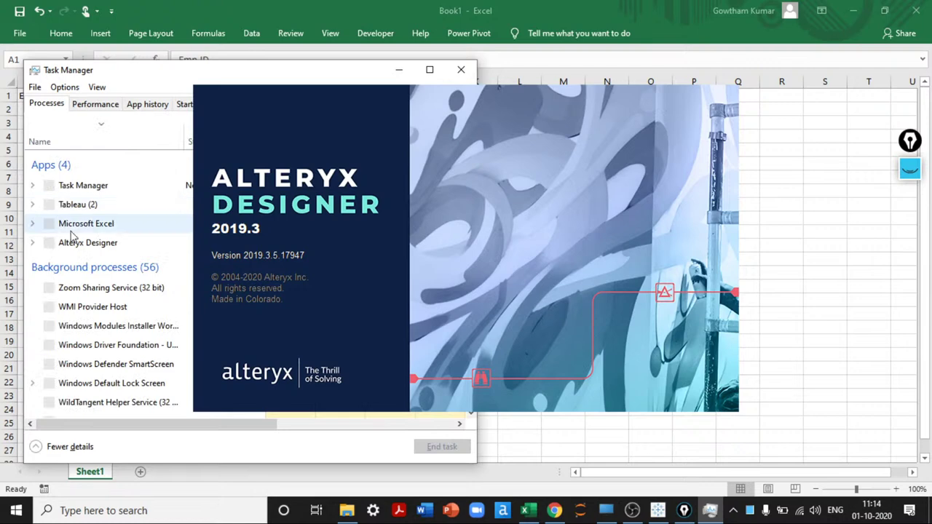
left_click(72, 231)
left_click(113, 246)
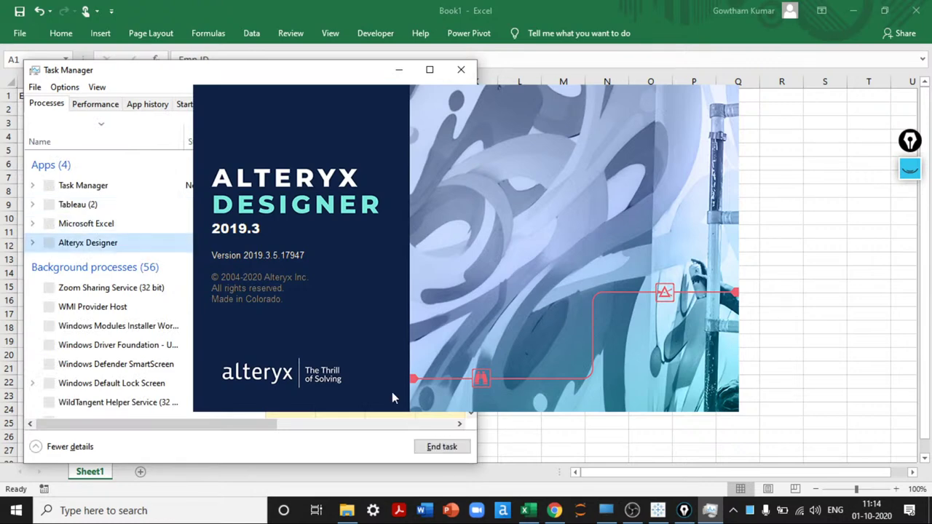
left_click(442, 448)
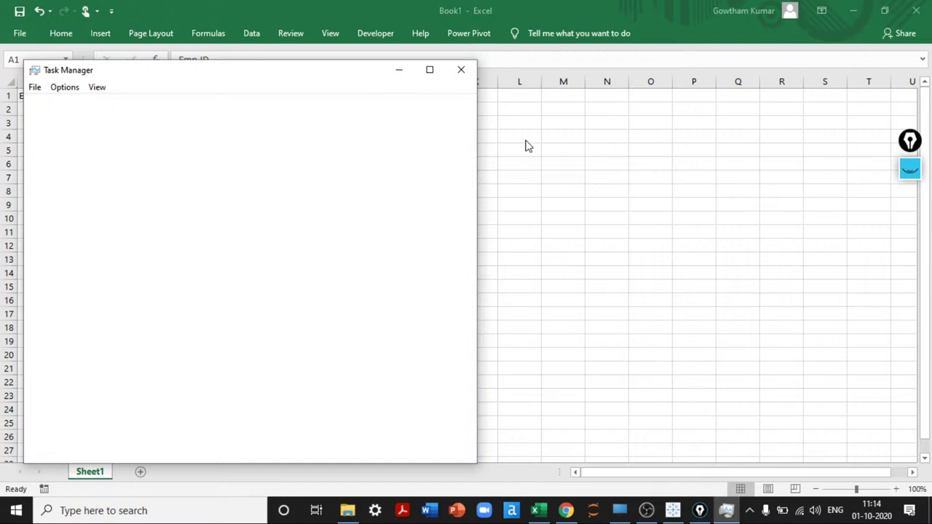
left_click(460, 70)
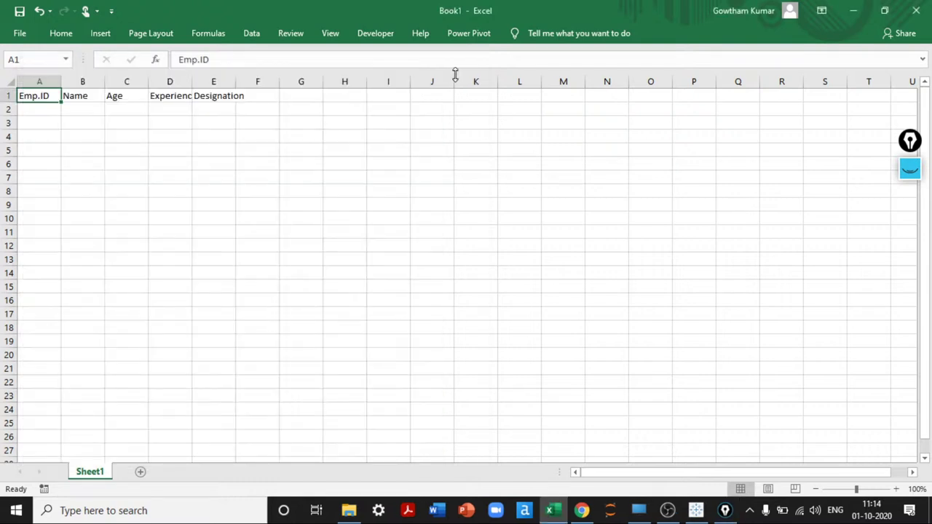
- AutoFit the widths of columns A to E to the header text
key("ctrl+shift+Right")
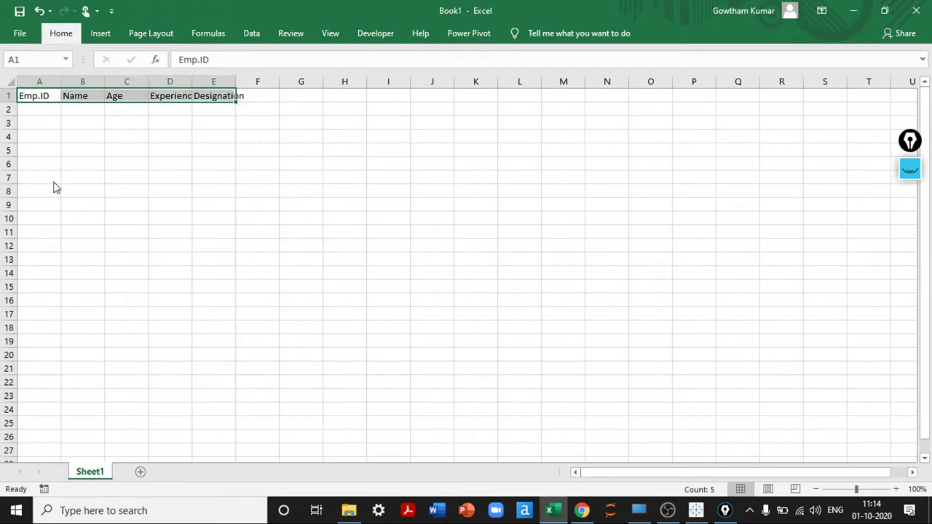
key("o")
key("i")
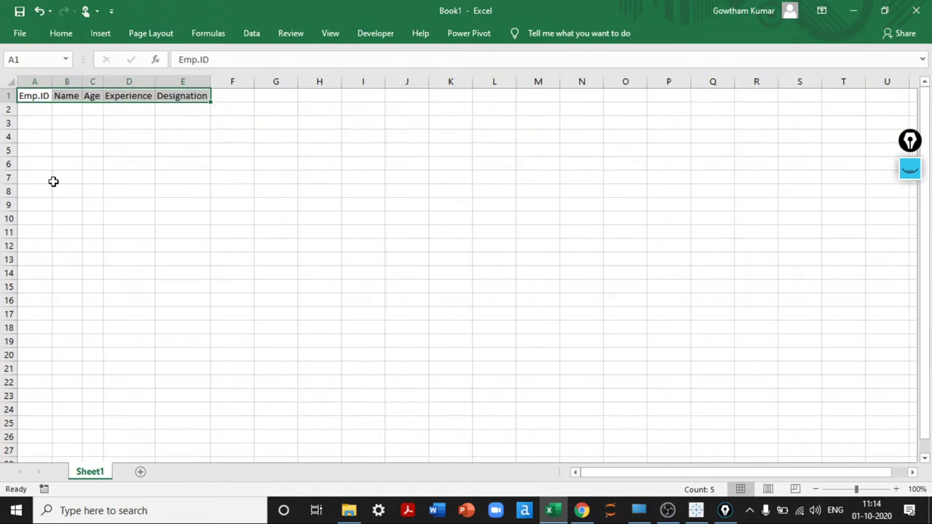
- Apply all borders to the range A1:E6
key("shift+Down")
key("shift+Down")
key("shift+Down")
key("shift+Down")
key("shift+Down")
key("shift+Down")
key("shift+Down")
key("shift+Down")
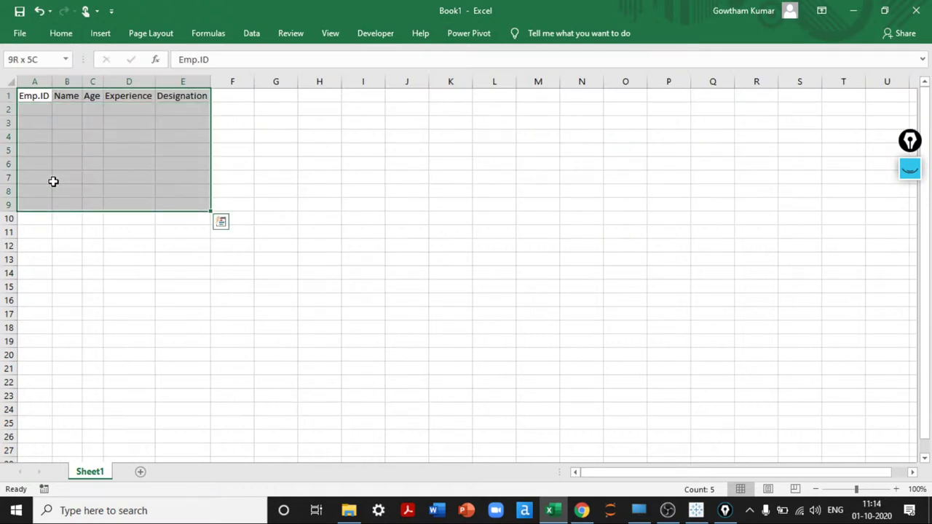
key("shift+Up")
key("shift+Up")
key("shift+Up")
key("shift+Up")
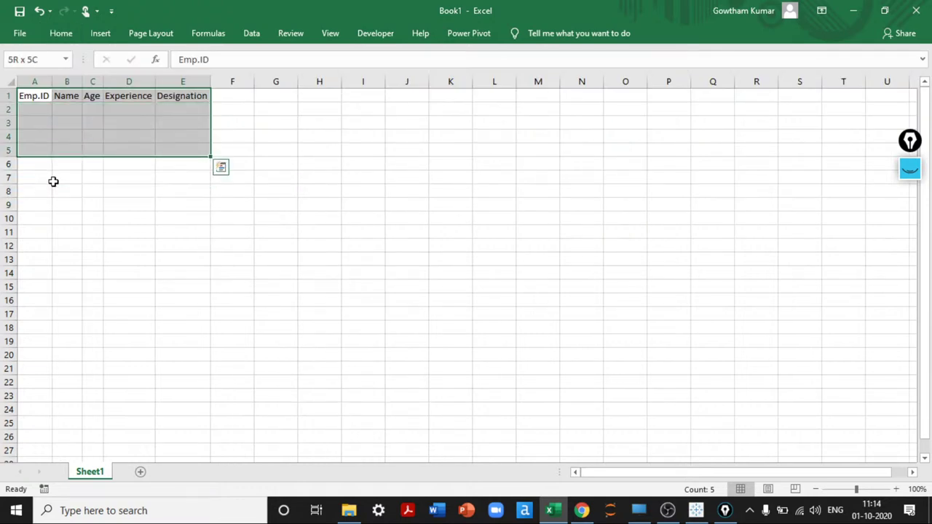
key("shift+Up")
key("shift+Down")
key("shift+Down")
key("shift+Down")
key("shift+Up")
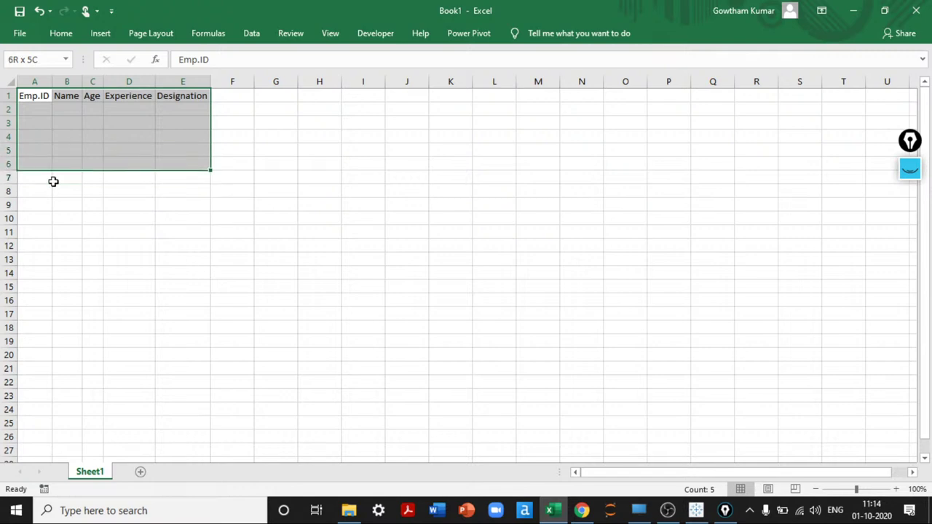
key("alt+h")
key("b")
key("a")
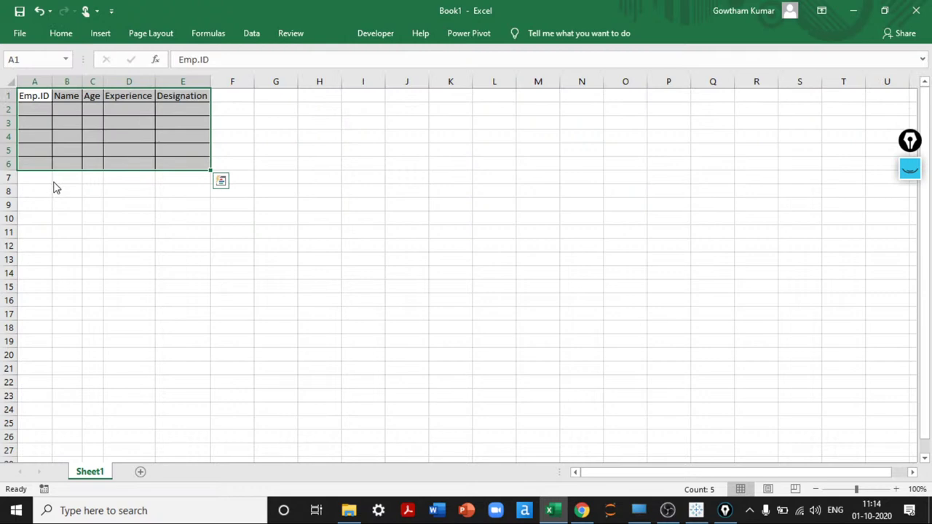
- Hide the worksheet's gridlines
key("alt+w")
key("v")
key("g")
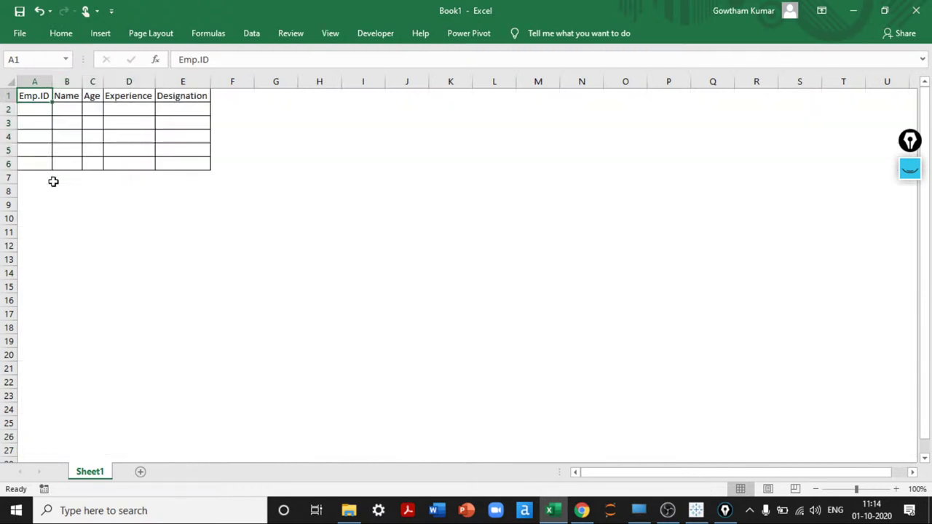
- Make the header cells A1:E1 bold
key("shift+Up")
key("shift+Up")
key("shift+Up")
key("shift+Up")
key("shift+Up")
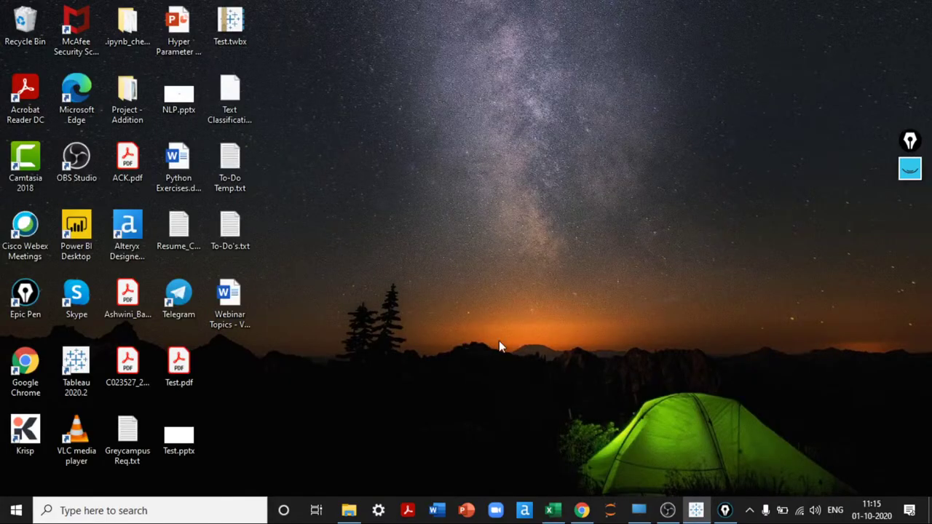
- Switch back to the Book1 workbook in Excel
left_click(554, 511)
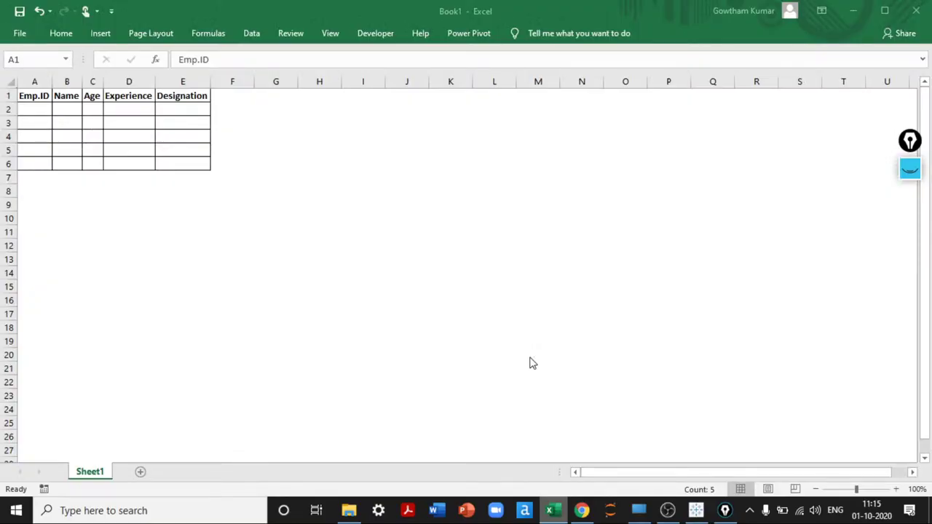
key("alt+Tab")
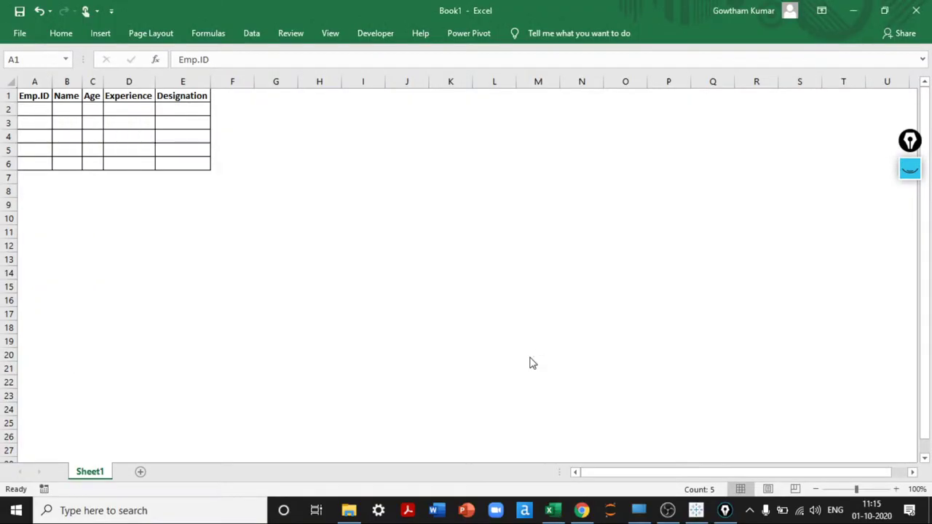
key("alt+Tab")
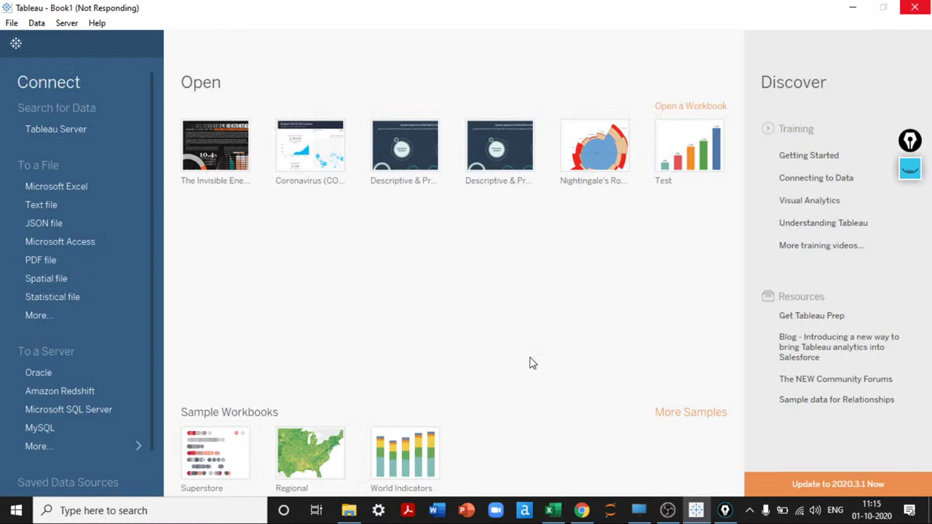
mouse_move(553, 511)
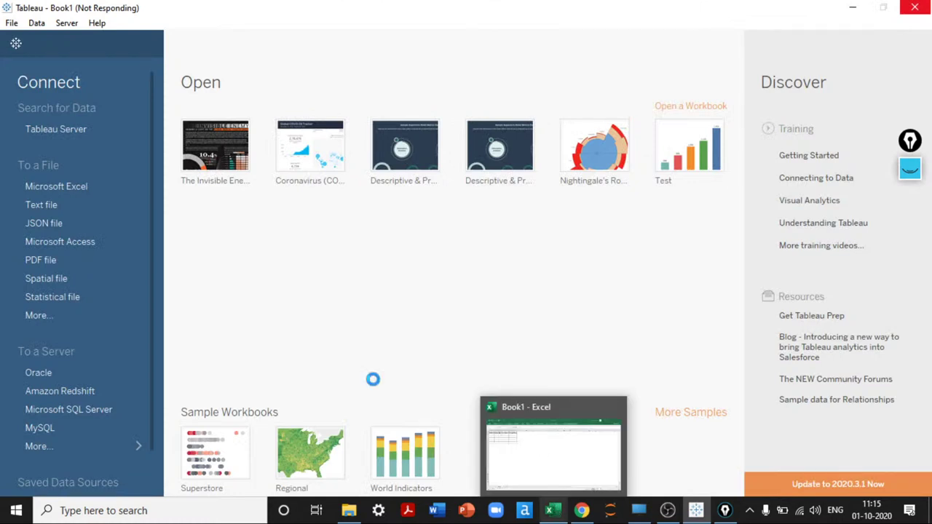
key("alt+Tab")
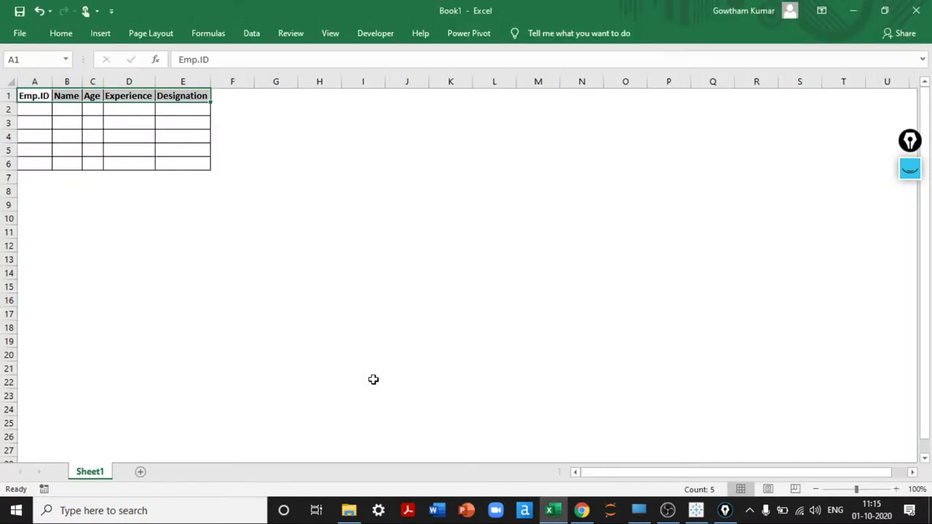
left_click(181, 238)
left_click(40, 94)
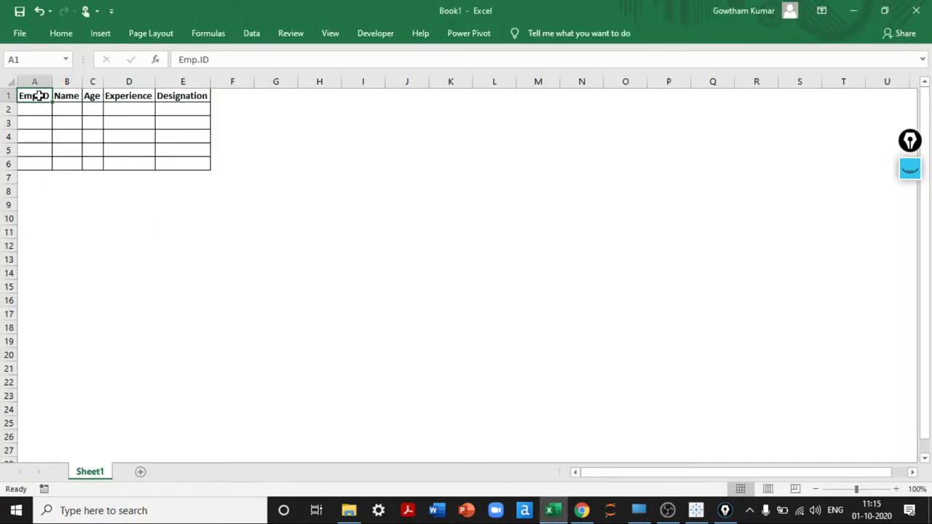
key("ctrl+shift+Right")
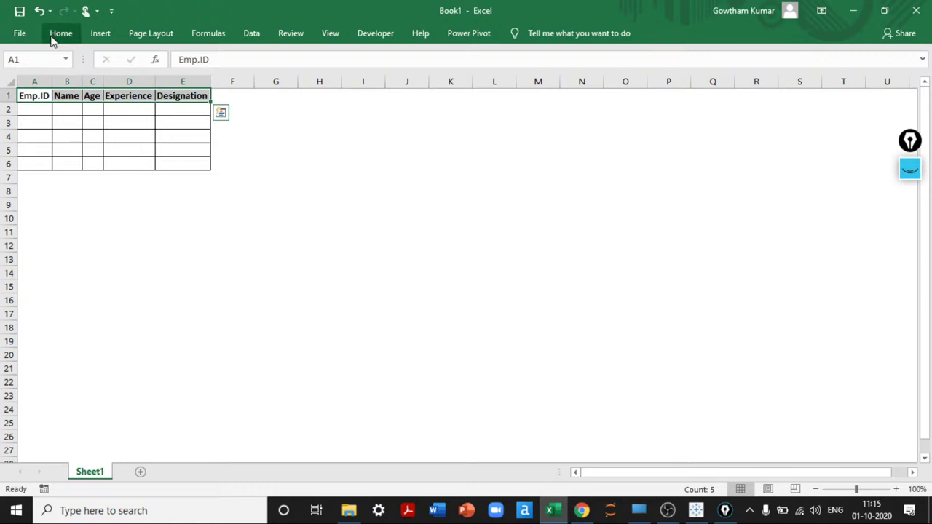
key("ctrl+F1")
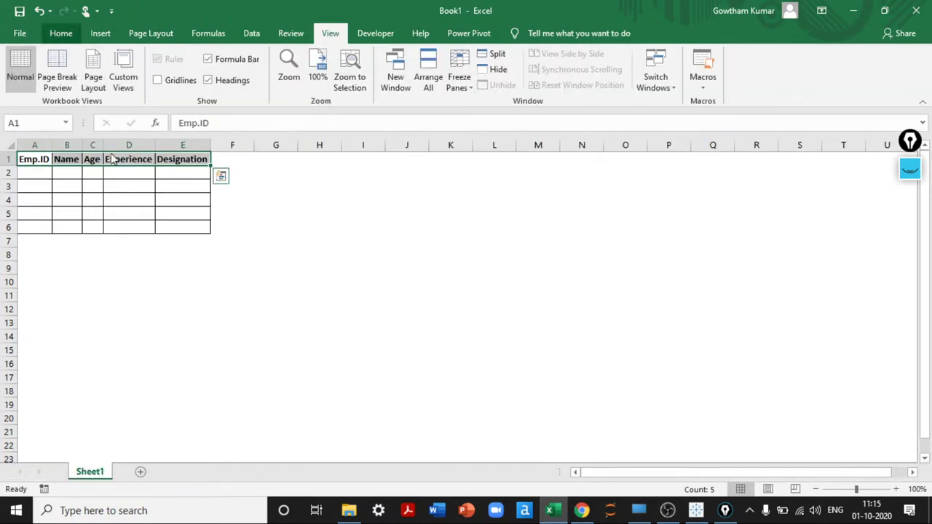
left_click(61, 34)
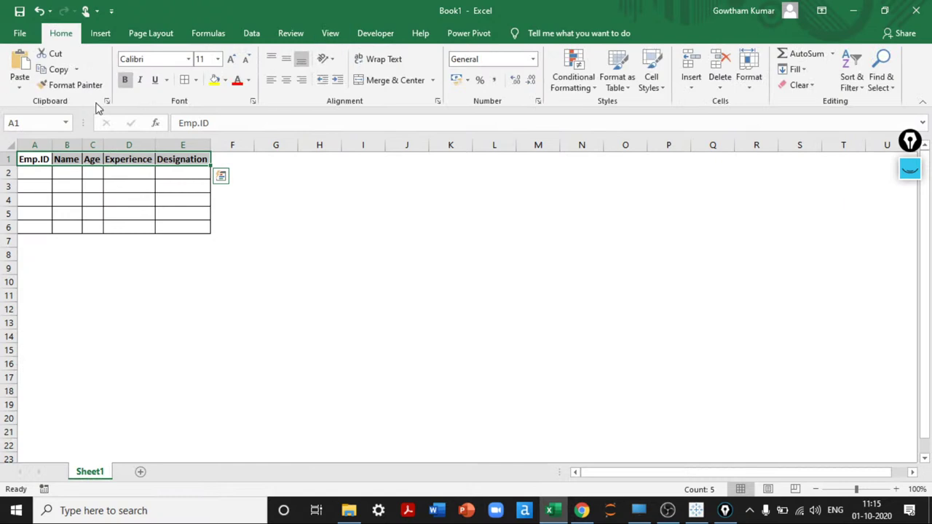
left_click(225, 80)
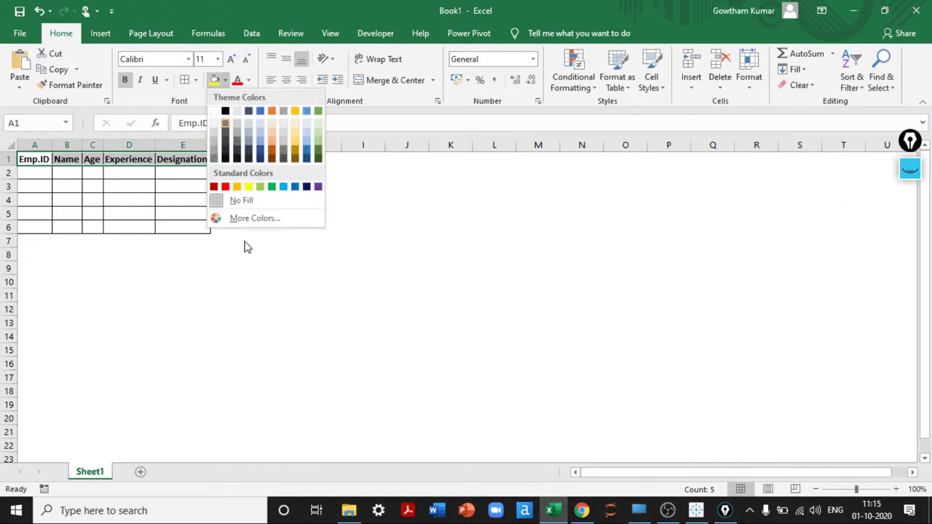
left_click(250, 270)
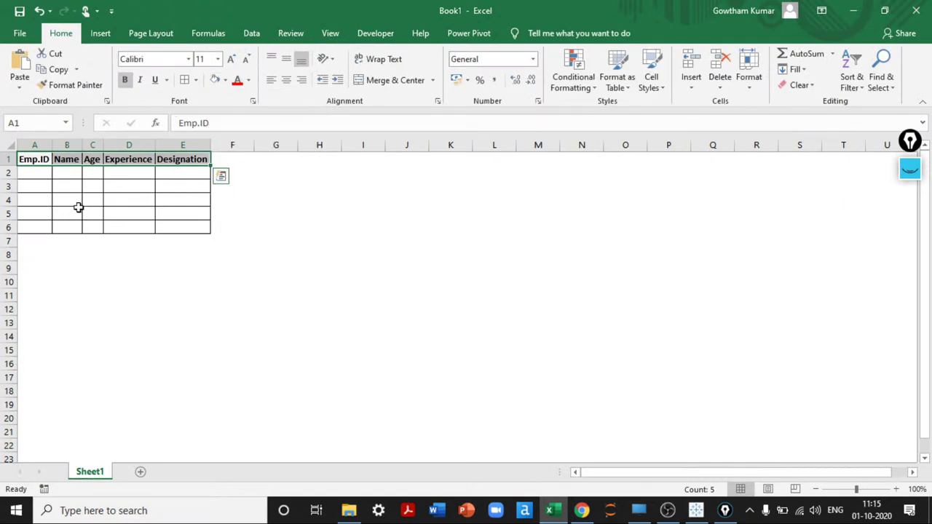
- Enter the employee IDs 1 to 5 in cells A2:A6 under Emp.ID
left_click(33, 173)
type("1")
key("Return")
type("2")
key("Return")
type("3")
key("Return")
type("4")
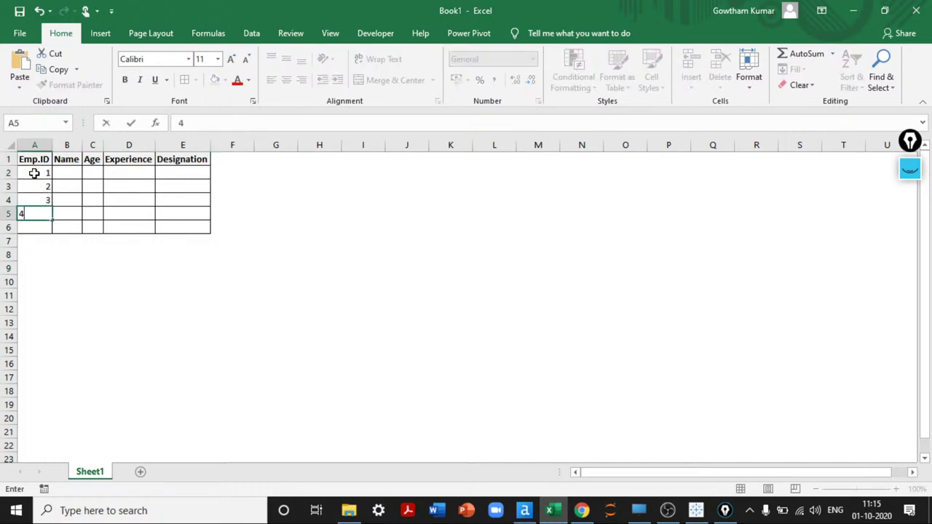
key("Return")
type("5")
key("Return")
- Fill the Name column cells B2:B6 with the letters A, B, C, D and E
key("Up")
key("Up")
key("Up")
key("Up")
key("Up")
key("Right")
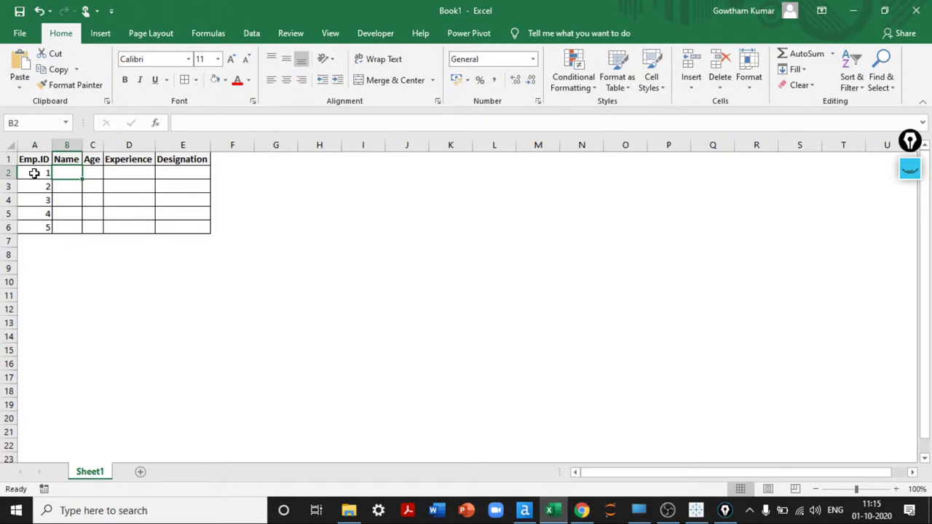
type("A")
key("Return")
type("B")
key("Return")
type("C")
key("Return")
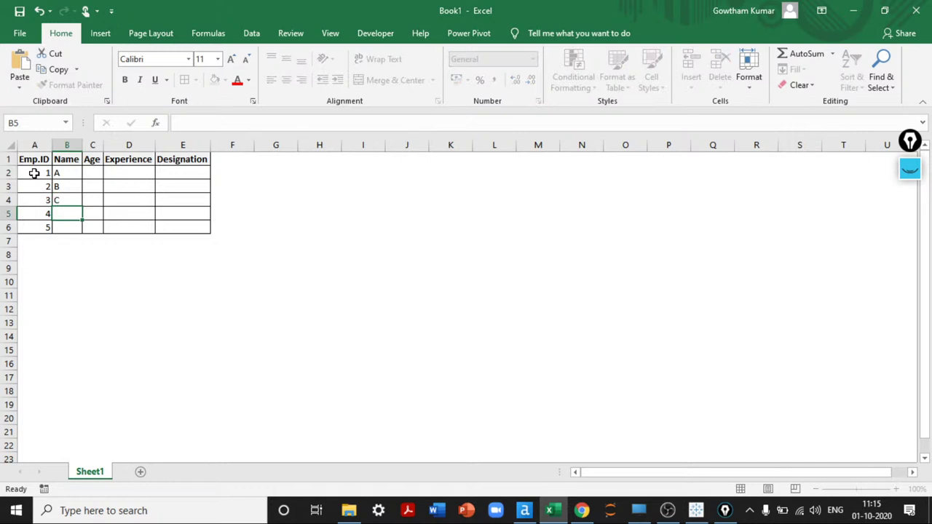
type("D")
key("Return")
type("E")
key("Return")
- Enter the ages 18 to 22 in C2:C6 and the experience values 1 to 5 in D2:D6
key("Up")
key("Up")
key("Up")
key("Up")
key("Up")
key("Right")
type("1")
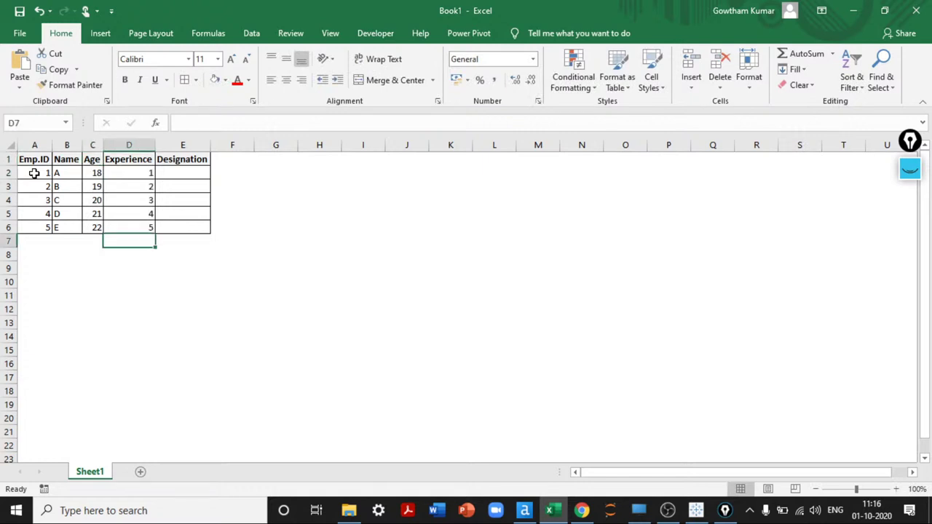
- Enter the designations Software Developer in E2 and ML Engineer in E3
key("Up")
key("Up")
key("Up")
key("Up")
key("Up")
key("Right")
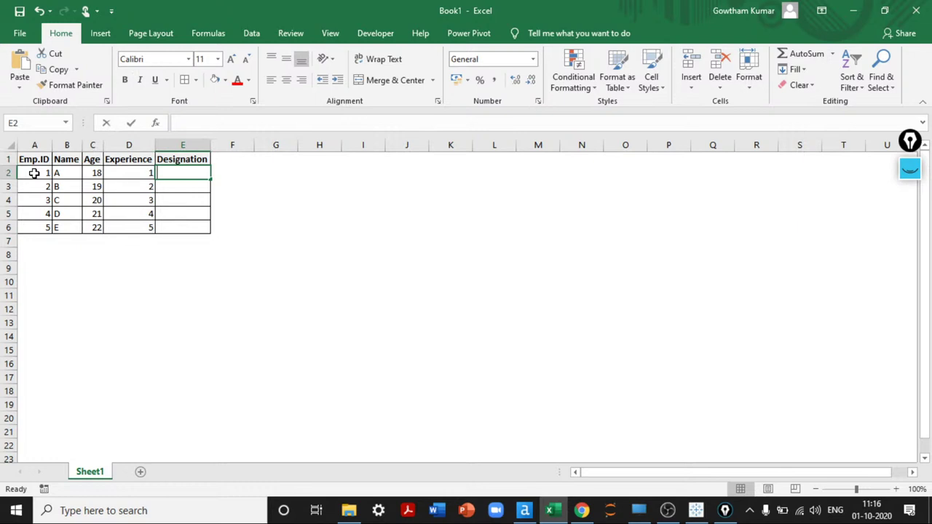
type("Softwaree")
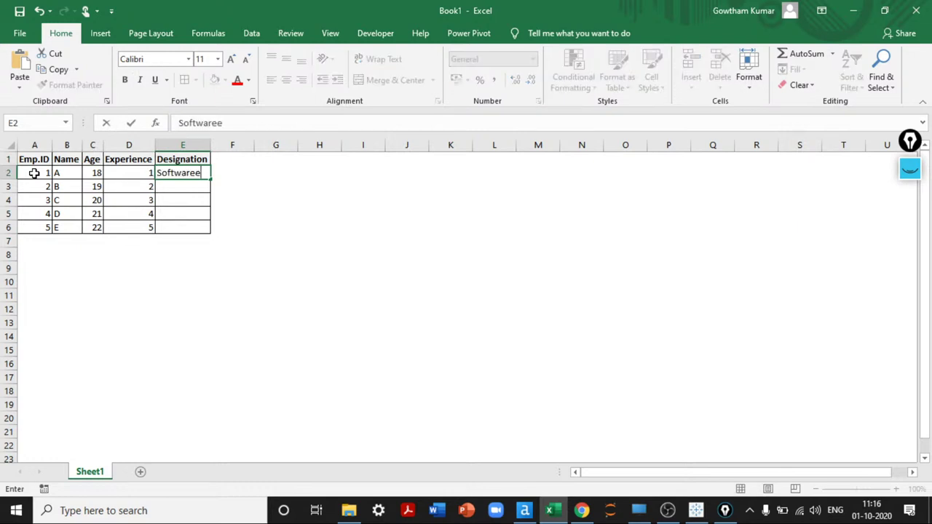
key("BackSpace")
type("Developer")
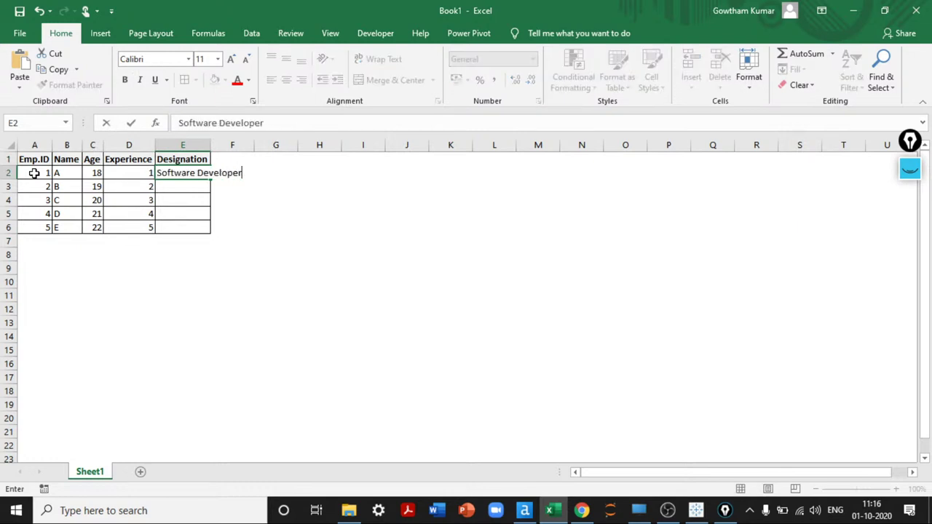
key("Return")
type("ML ")
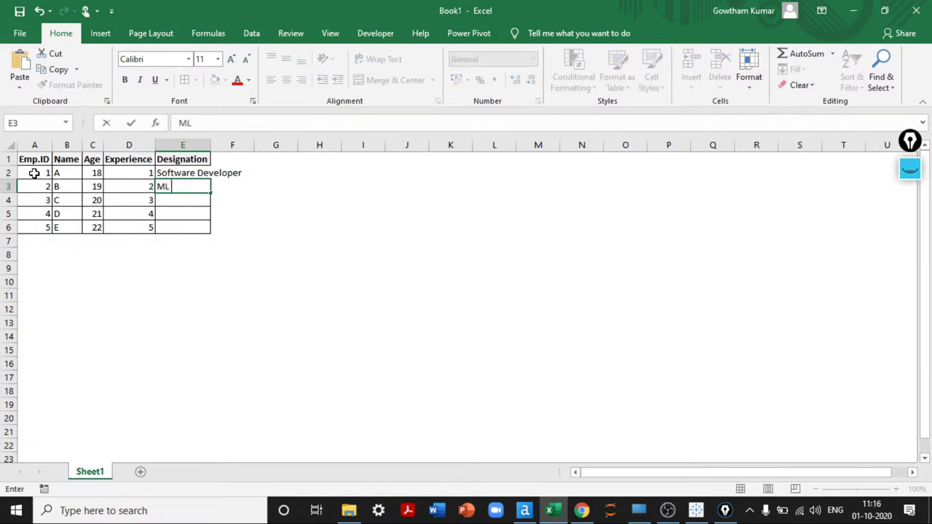
type("Engineer")
key("Return")
- Copy the Software Developer designation from E2 into E4
key("Up")
key("Up")
key("ctrl+c")
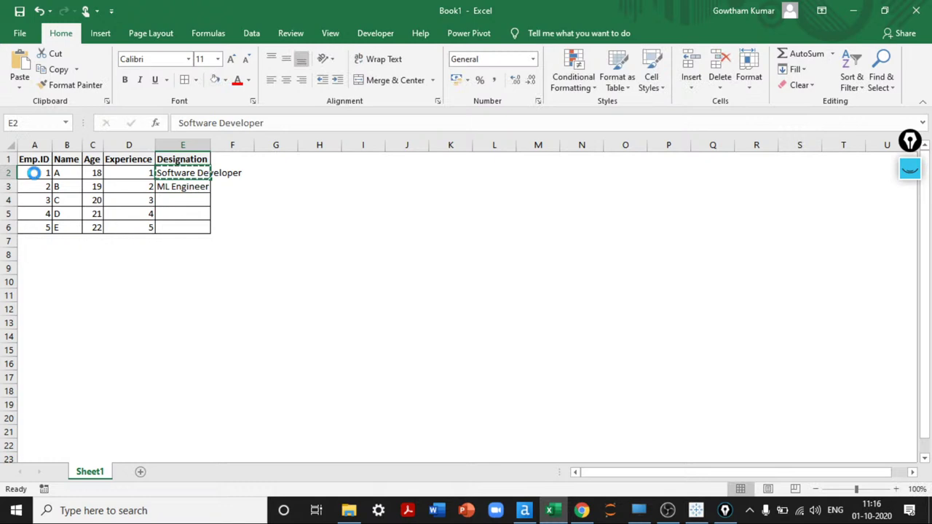
key("Down")
key("Down")
key("ctrl+v")
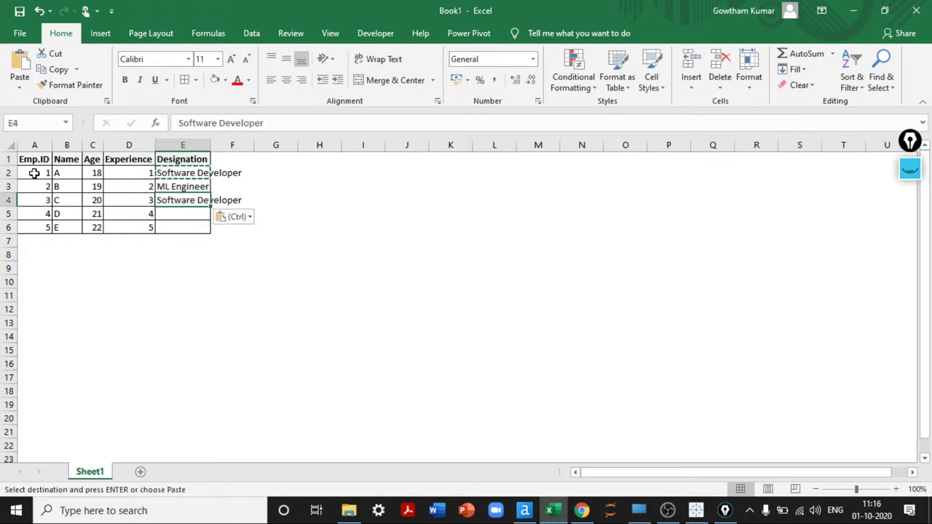
- Copy the ML Engineer designation from E3 into cells E5 and E6
key("Up")
key("Escape")
key("ctrl+c")
key("Down")
key("Down")
key("ctrl+v")
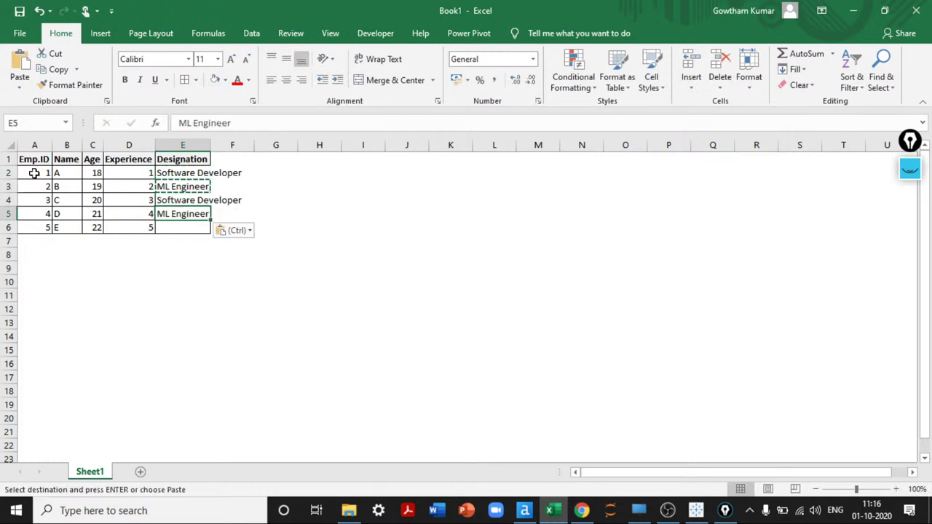
key("Down")
key("ctrl+v")
key("ctrl")
key("Escape")
key("Escape")
key("Left")
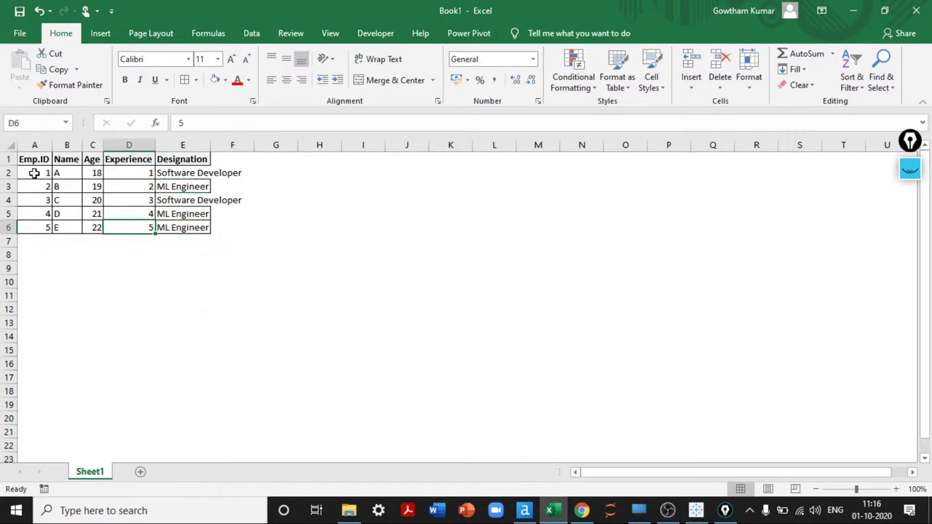
- Autofit the column widths of the whole employee table A1:E6
key("ctrl+Home")
key("ctrl+a")
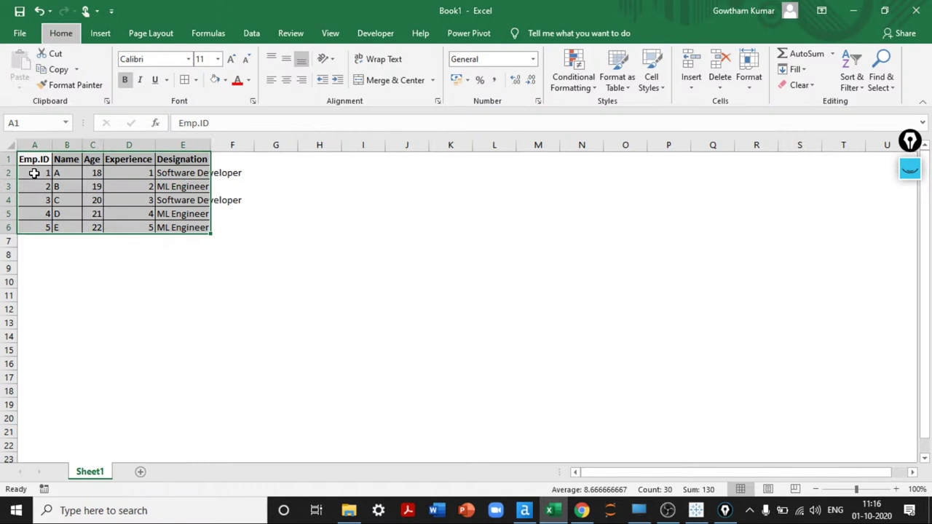
key("alt+h")
key("o")
key("i")
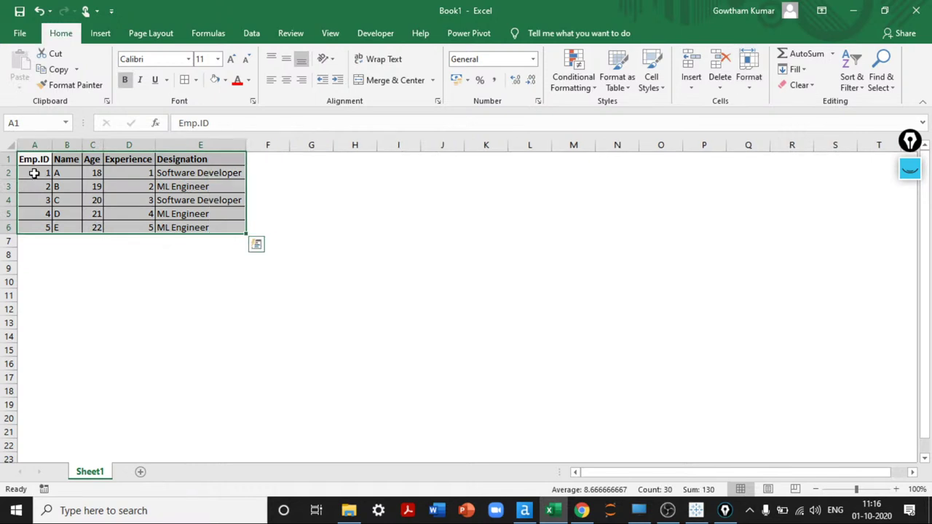
- Center the contents of the employee table A1:E6 horizontally
key("alt+h")
key("a")
key("c")
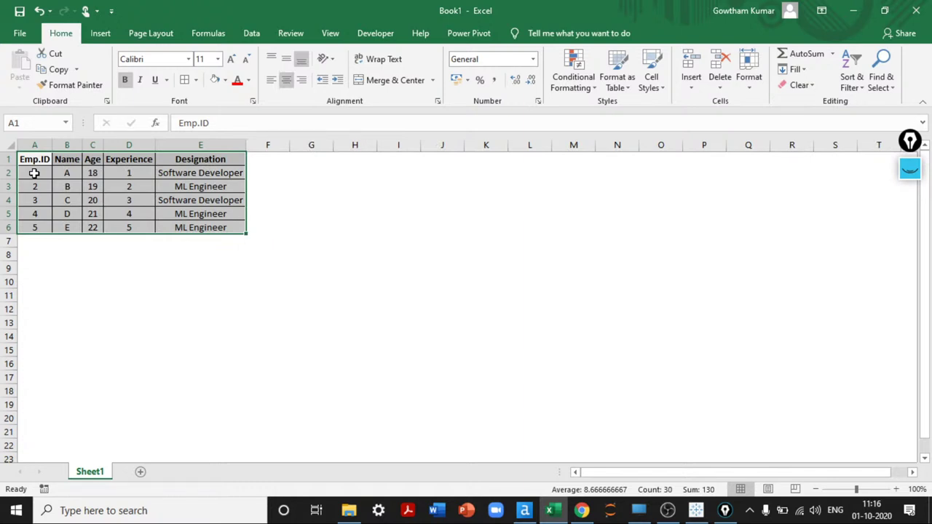
key("ctrl+Home")
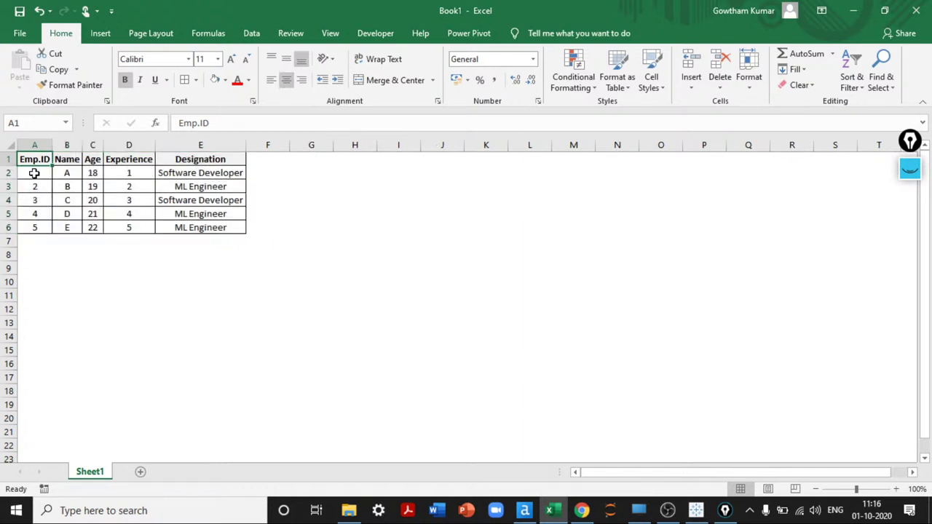
key("ctrl+a")
key("ctrl+Home")
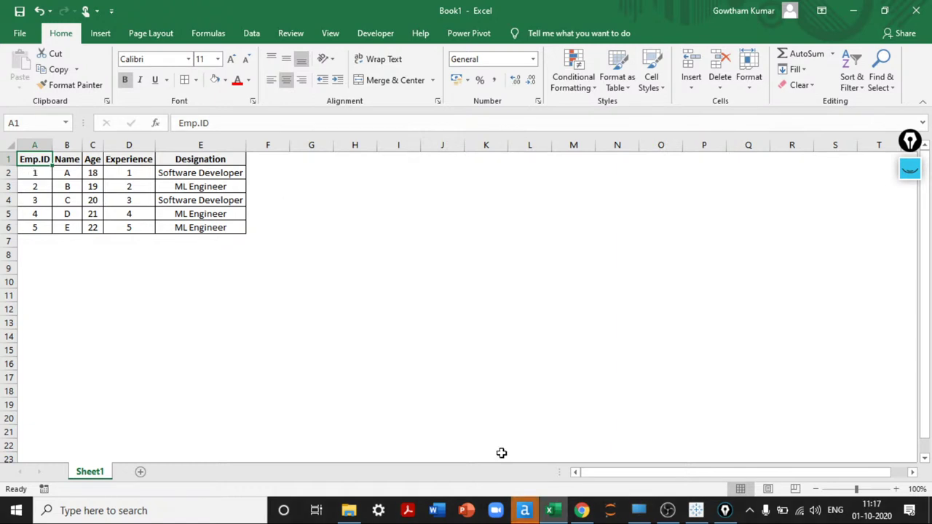
left_click(527, 512)
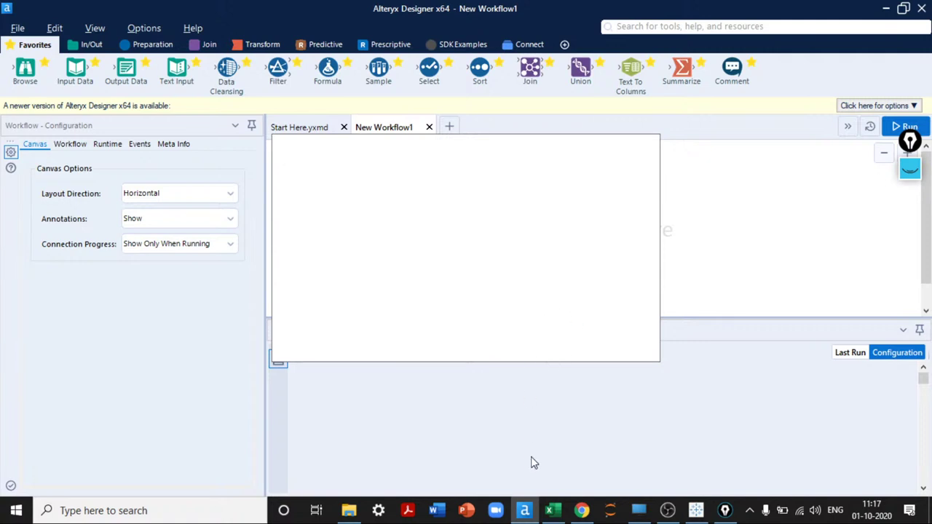
left_click(553, 511)
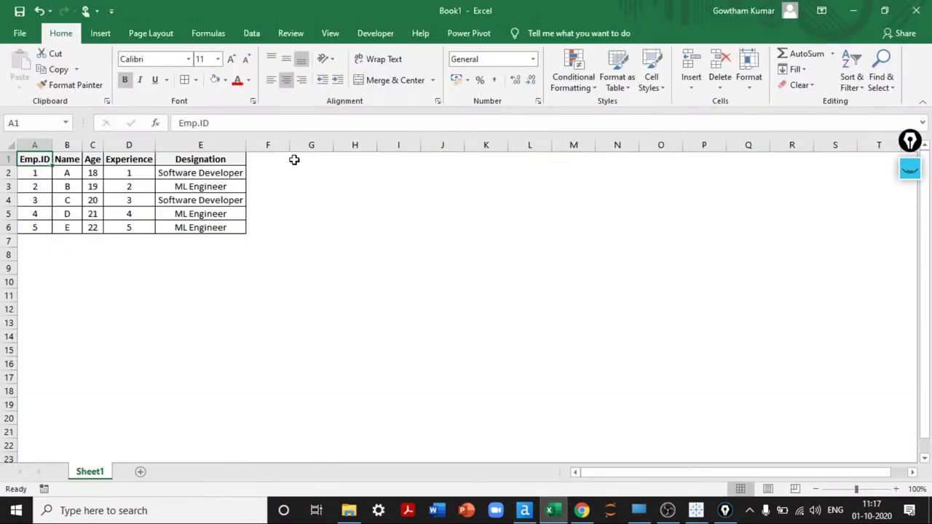
- Enter the bold, centered headers Emp.ID in H1 and Salary in I1, and apply all borders to H1:I6
left_click(324, 160)
key("Right")
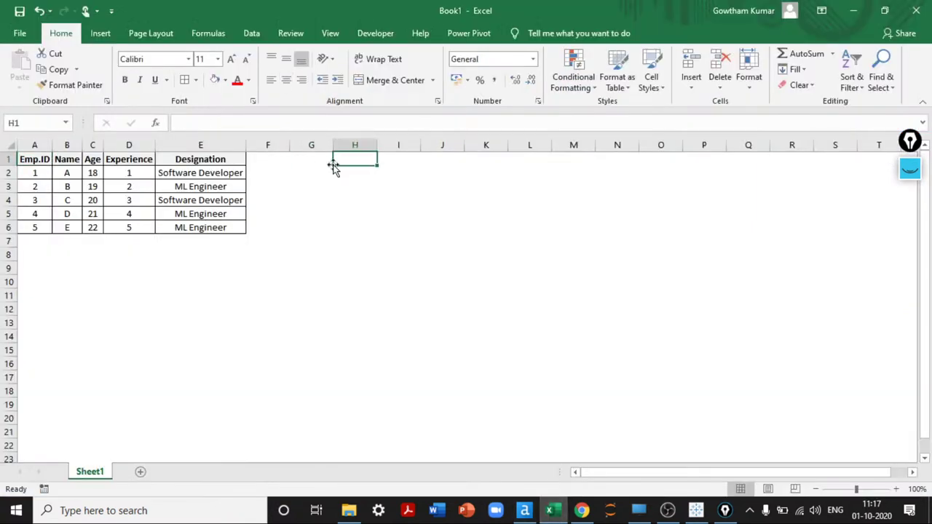
type("Emp.")
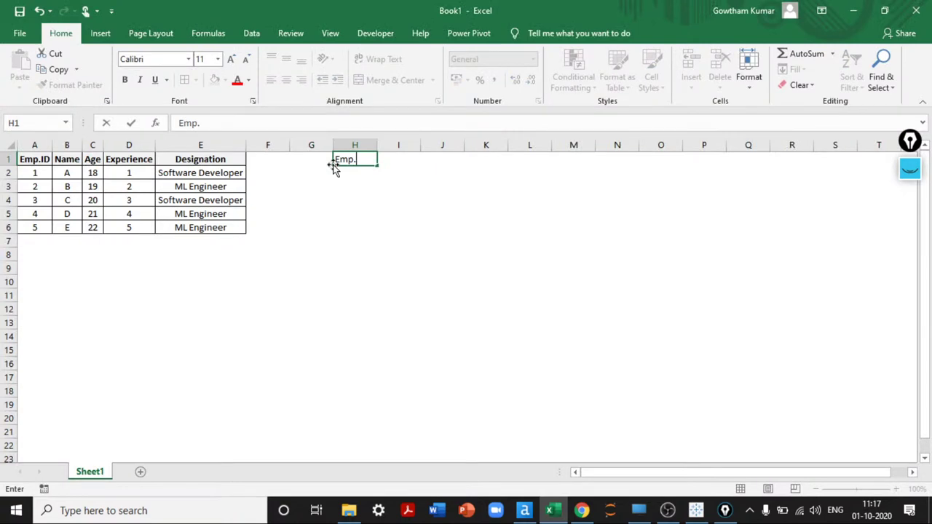
type("ID")
key("Tab")
type("Salar")
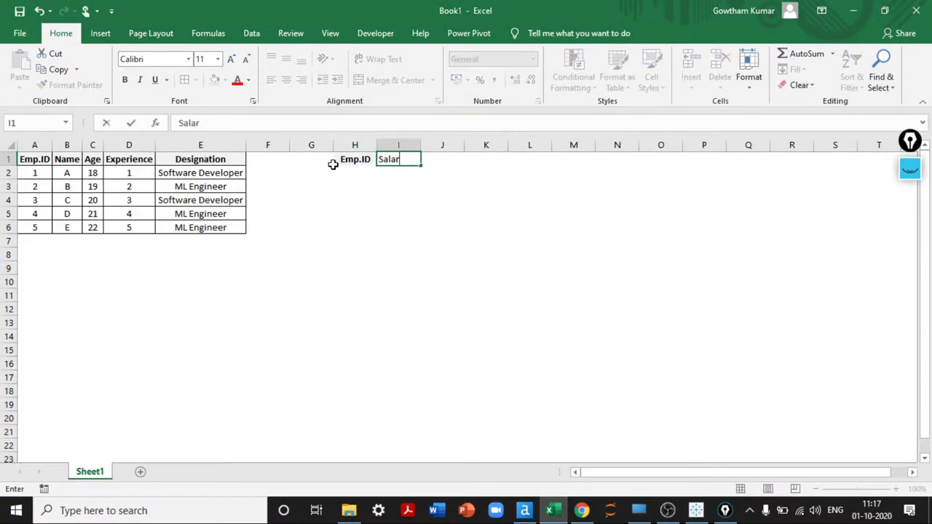
type("y")
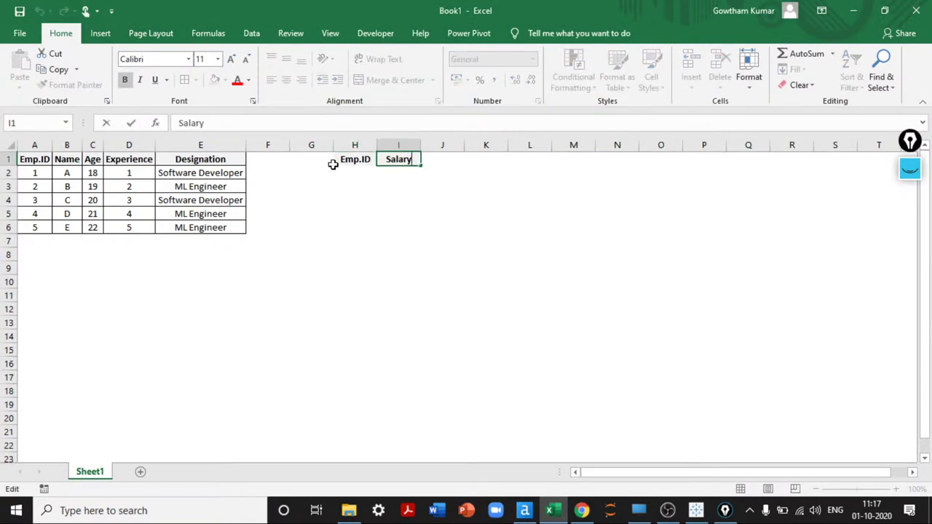
key("Return")
left_click_drag(332, 164, 398, 227)
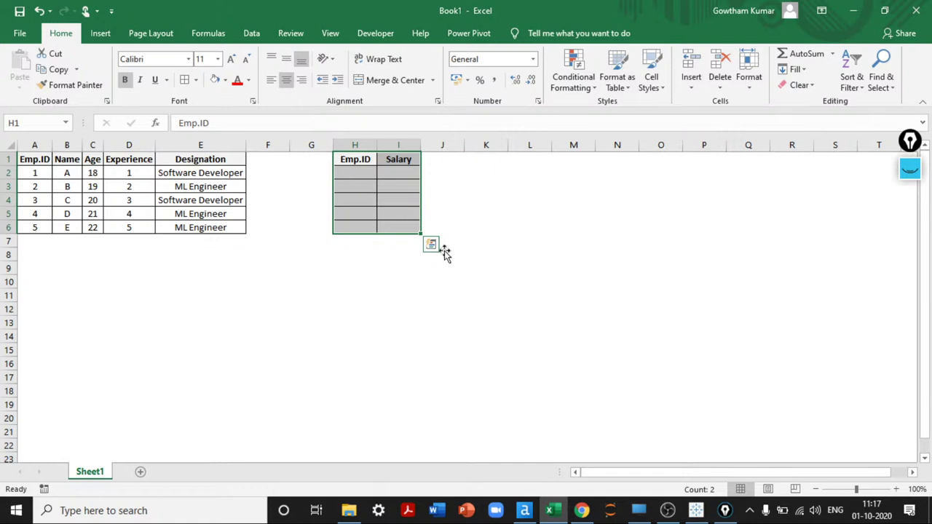
- Enter the employee IDs 1 to 5 in cells H2:H6 of the salary table
key("Down")
type("1")
key("Return")
type("2")
key("Return")
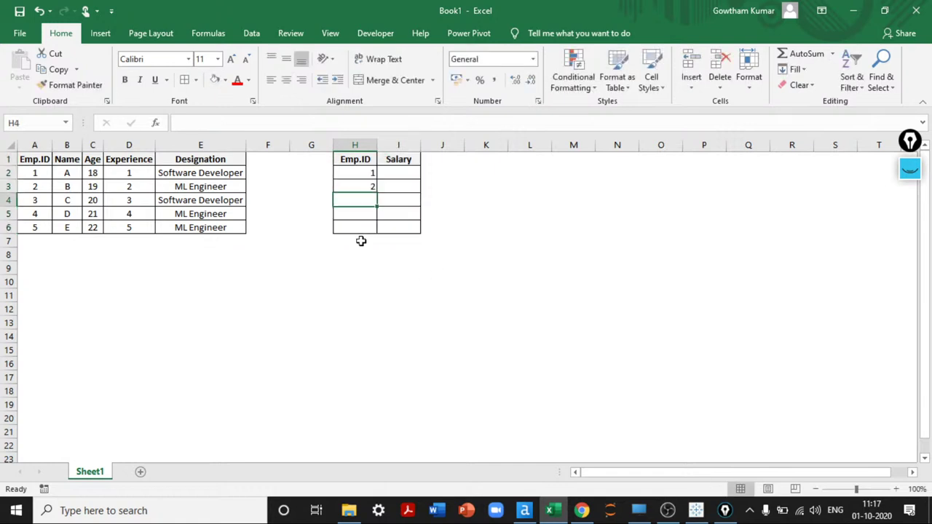
type("3")
key("Return")
type("4")
key("Return")
type("5")
key("Return")
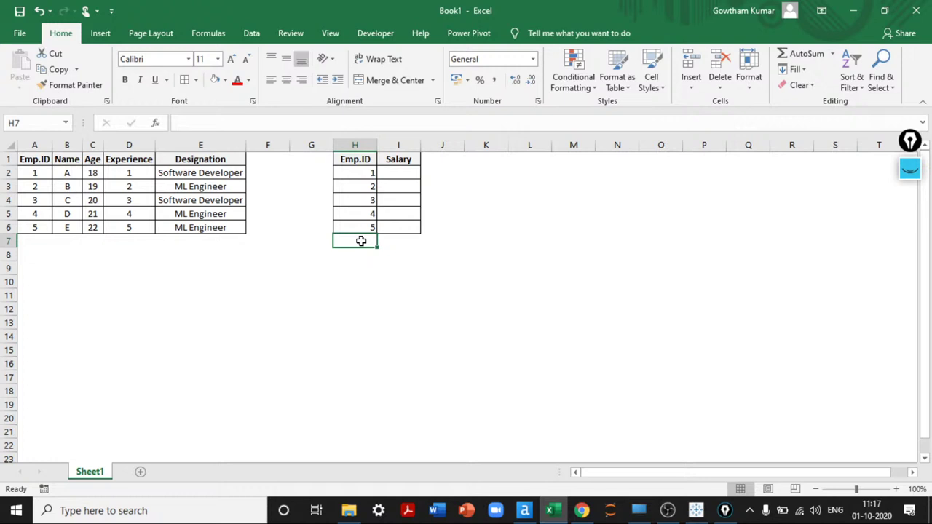
- Enter the salaries 25, 35, 45, 55 and 65 in cells I2:I6
key("Up")
key("Up")
key("Up")
key("Up")
key("Up")
key("Right")
type("2")
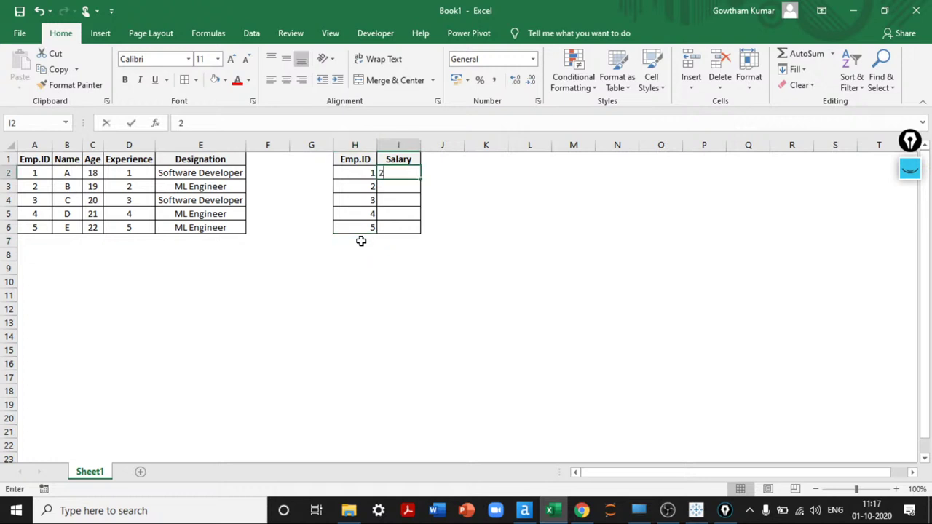
type("5")
key("Return")
type("35")
key("Return")
type("45")
key("Return")
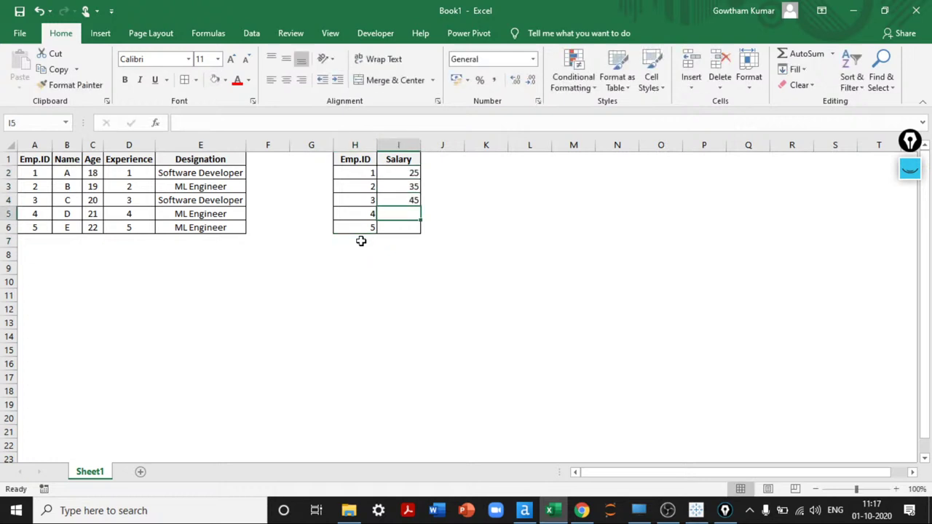
type("55")
key("Return")
type("65")
key("Return")
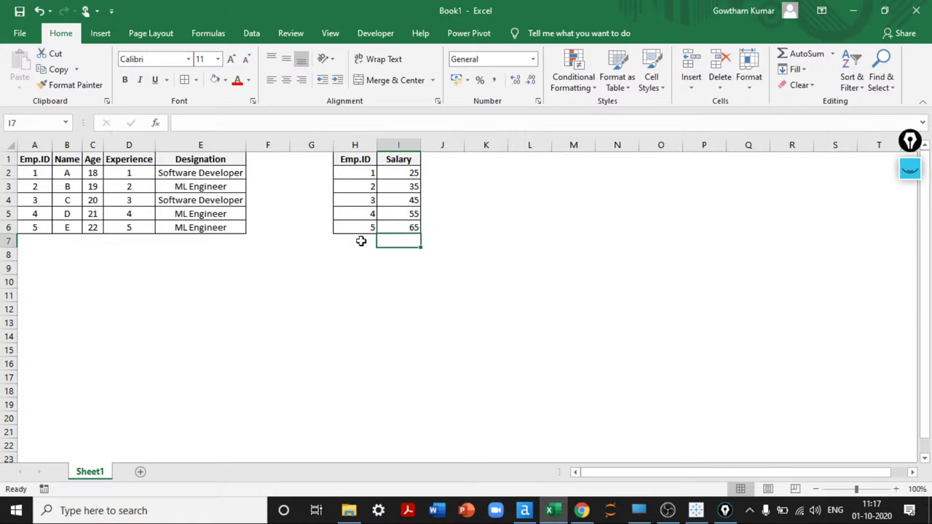
- Center the contents of the salary table H1:I6 horizontally
key("Home")
key("ctrl+Right")
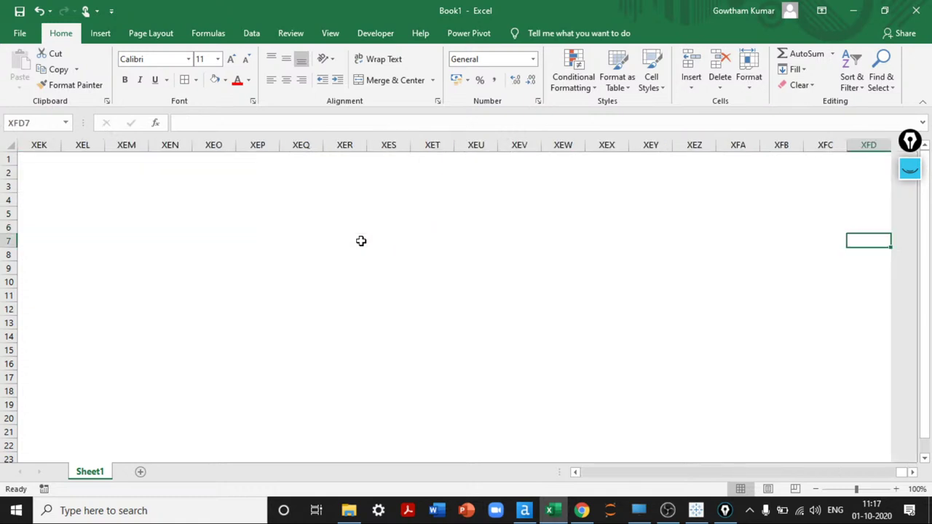
key("Home")
key("Up")
key("ctrl+Up")
key("ctrl+Right")
key("Right")
key("Right")
key("Right")
key("ctrl+Down")
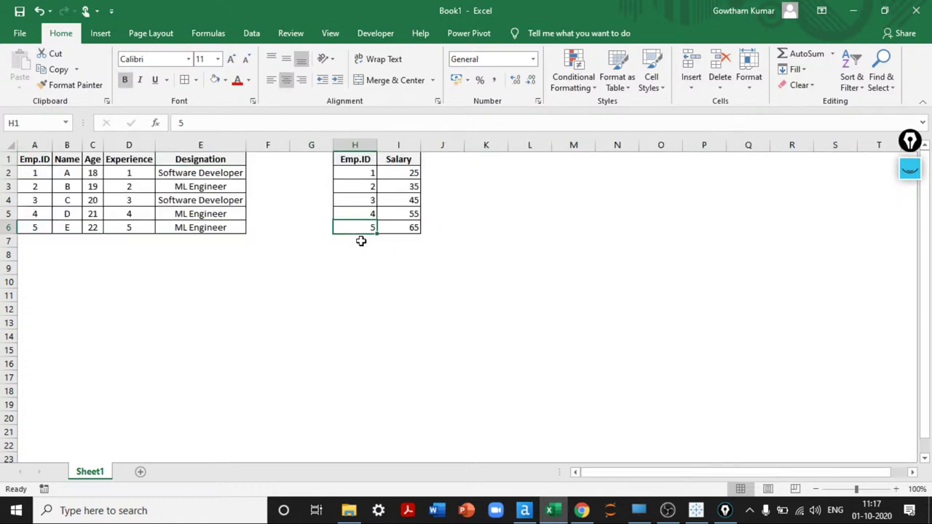
key("shift+Right")
key("ctrl+shift+Up")
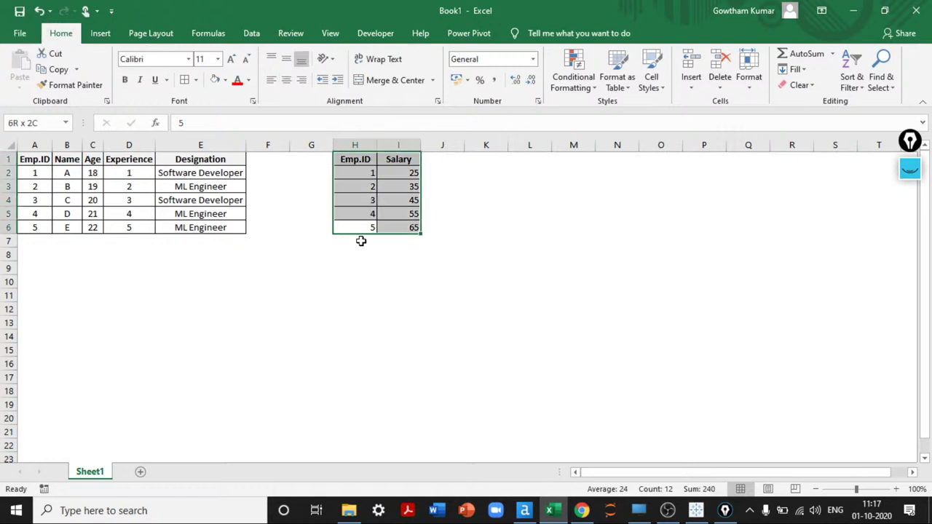
key("alt+h")
key("a")
key("c")
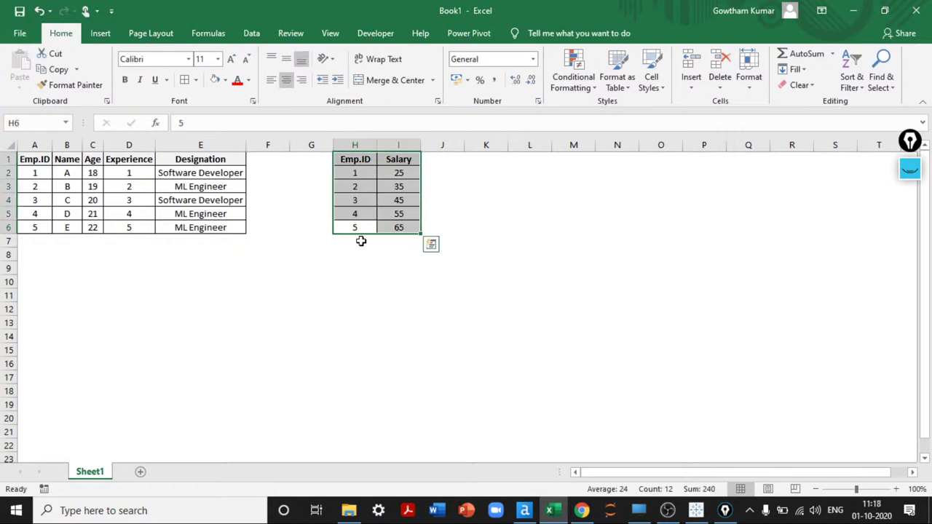
- Enter the label Inner Join in cell A10 below the employee table
key("Left")
key("Up")
key("Up")
key("Left")
key("Left")
key("ctrl+Left")
key("ctrl+Up")
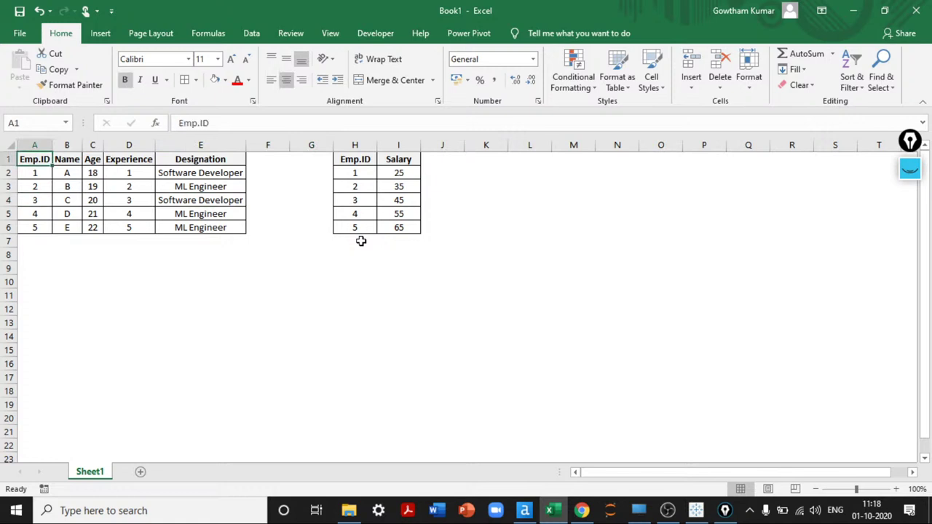
key("ctrl+a")
key("shift+BackSpace")
key("Down")
key("Down")
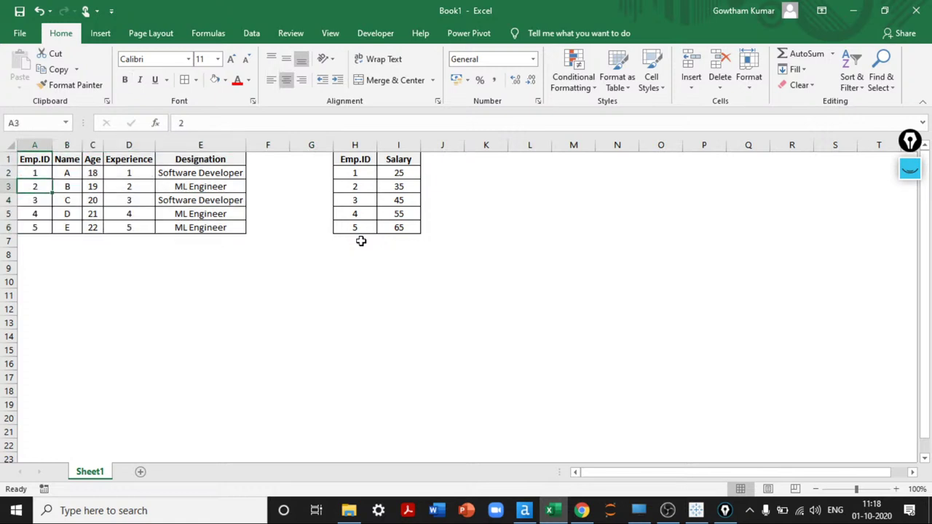
key("Down")
key("Down")
key("Down")
key("Down")
key("Down")
key("Down")
key("Down")
key("Down")
key("Down")
key("Up")
key("Up")
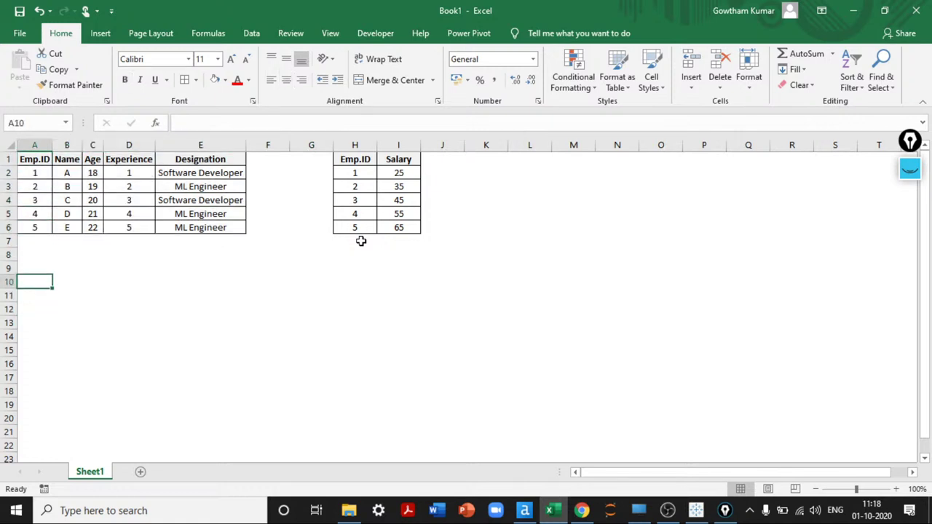
type("Inner Joi")
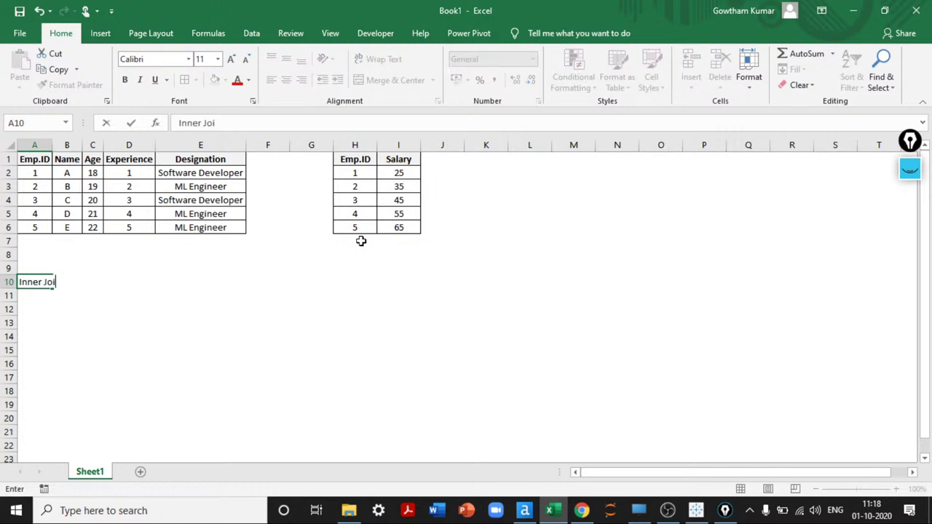
type("n")
key("Return")
- Change the last Emp.ID of the salary table, in cell H6, to 6
key("Up")
key("Up")
key("Up")
key("Up")
key("Up")
key("Up")
key("Up")
key("Up")
key("Up")
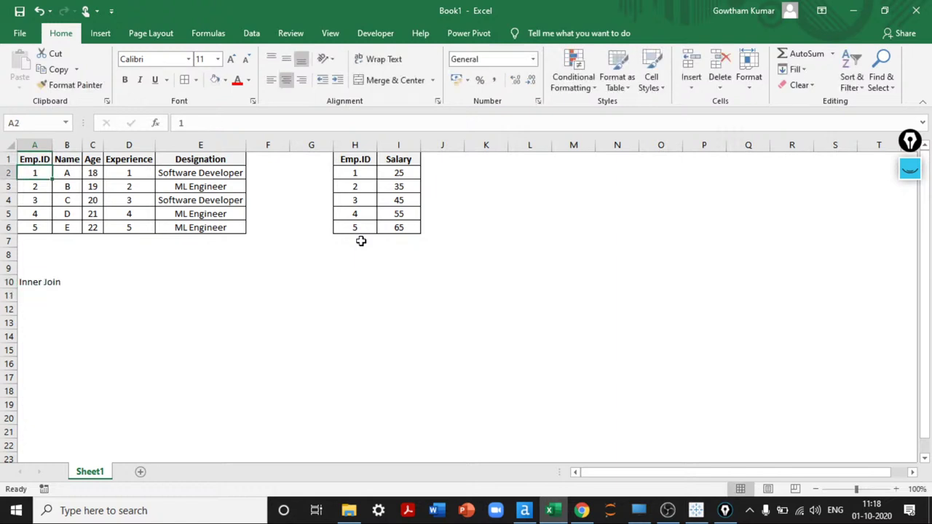
key("Down")
key("Down")
key("Down")
key("Down")
key("Right")
key("Right")
key("Right")
key("Right")
key("Right")
key("Right")
key("Right")
type("6")
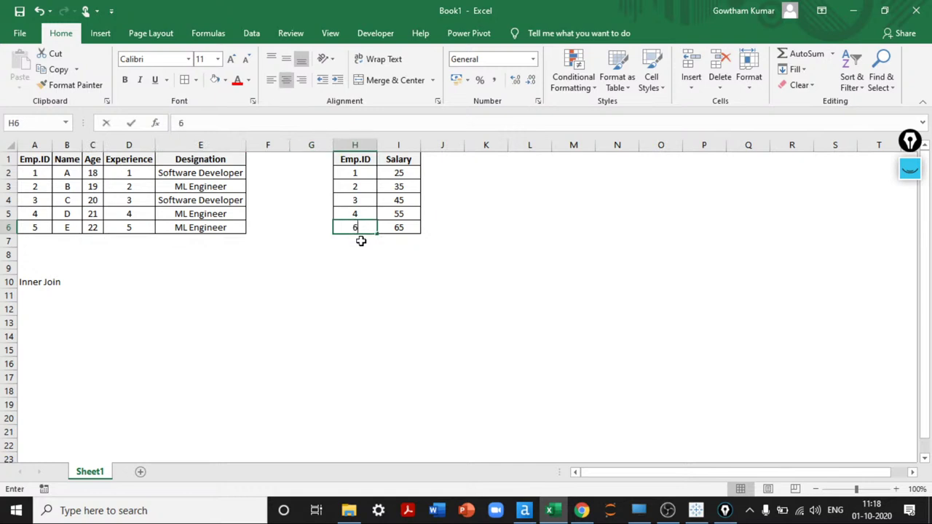
key("Return")
- Examine the last employee record in A6:E6 against the IDs listed in the salary table
key("Up")
key("Home")
key("Down")
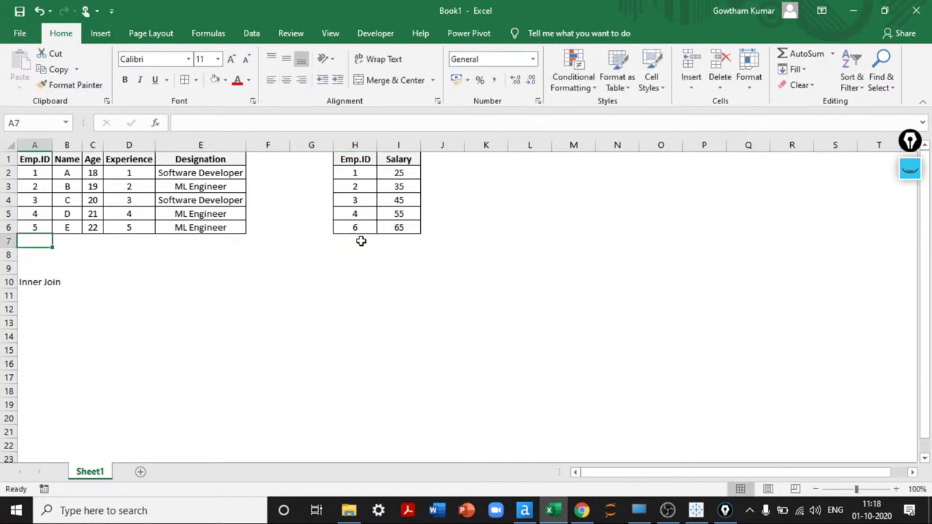
key("Up")
key("ctrl+shift+Right")
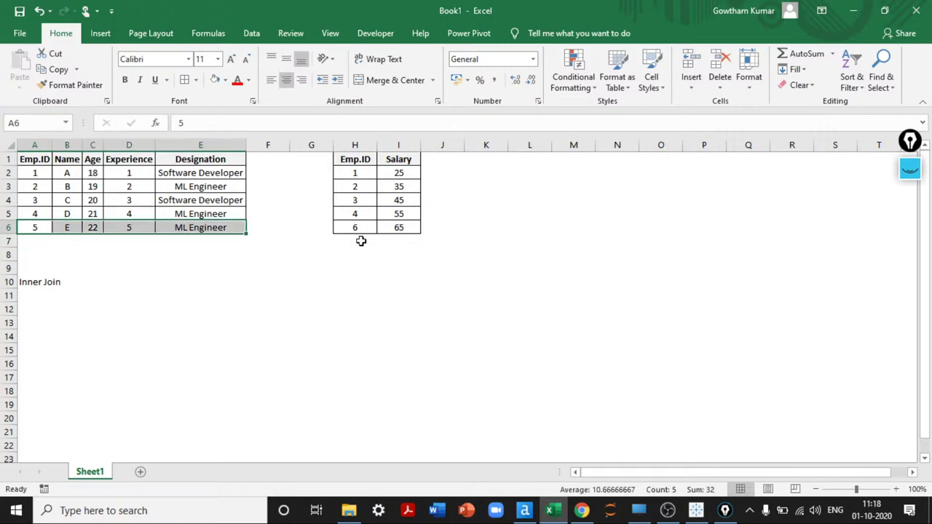
key("Right")
key("Right")
key("Right")
key("Right")
key("Right")
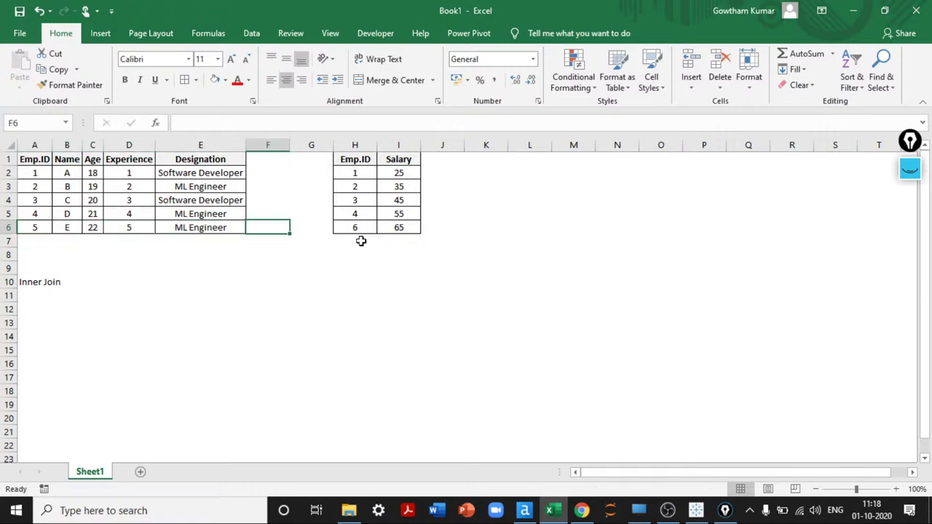
key("Left")
key("Home")
key("Down")
key("Down")
key("Down")
key("Down")
key("Down")
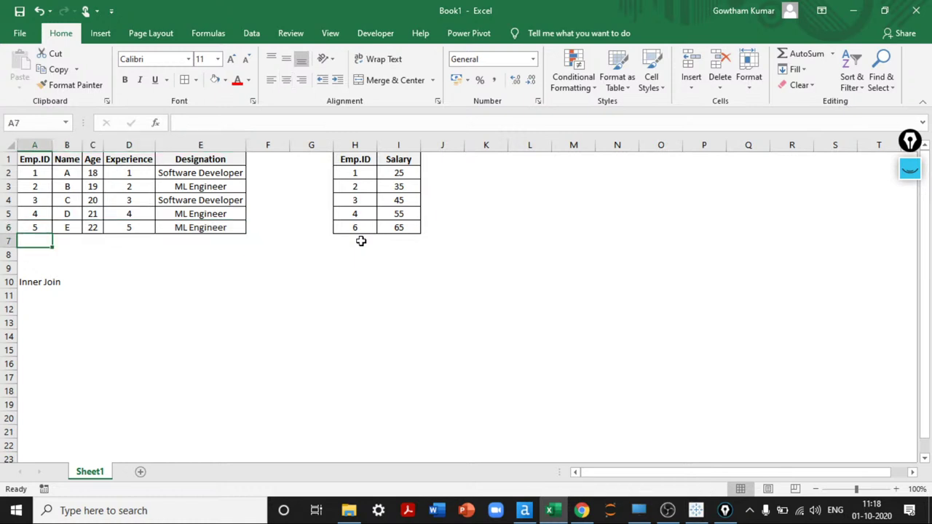
key("Up")
key("Up")
key("Up")
key("Up")
key("Up")
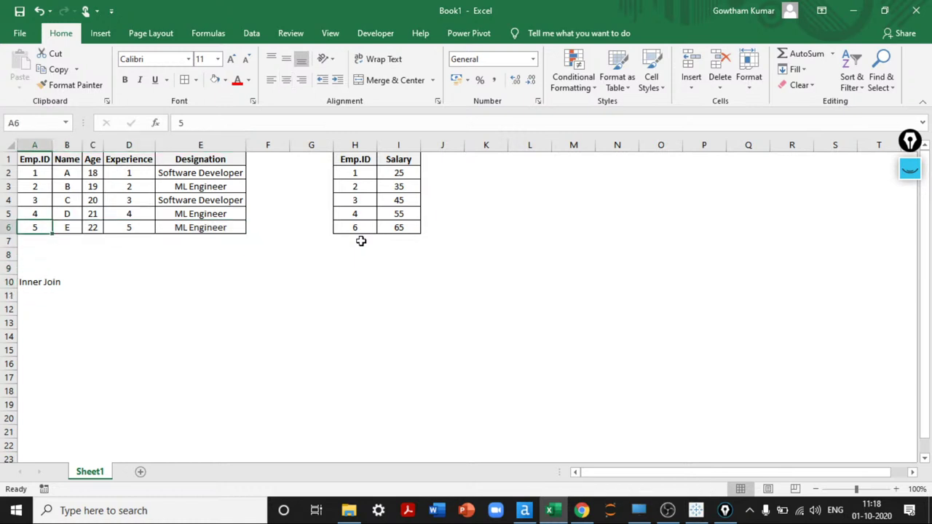
- Copy the employee table headers A1:E1 into row 12, starting at cell A12 under the Inner Join label
key("ctrl+Up")
key("ctrl+shift+Right")
key("ctrl+shift+Down")
key("ctrl+shift+Up")
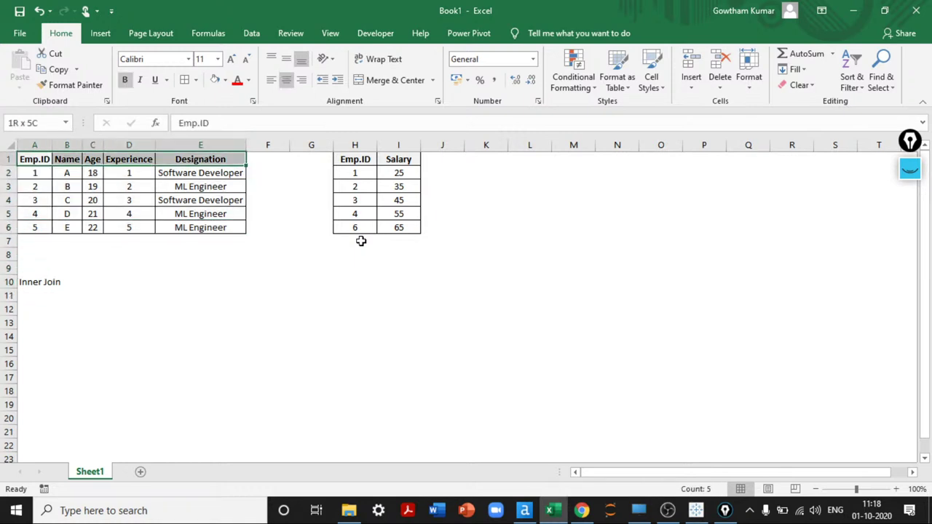
key("ctrl+c")
key("ctrl+Down")
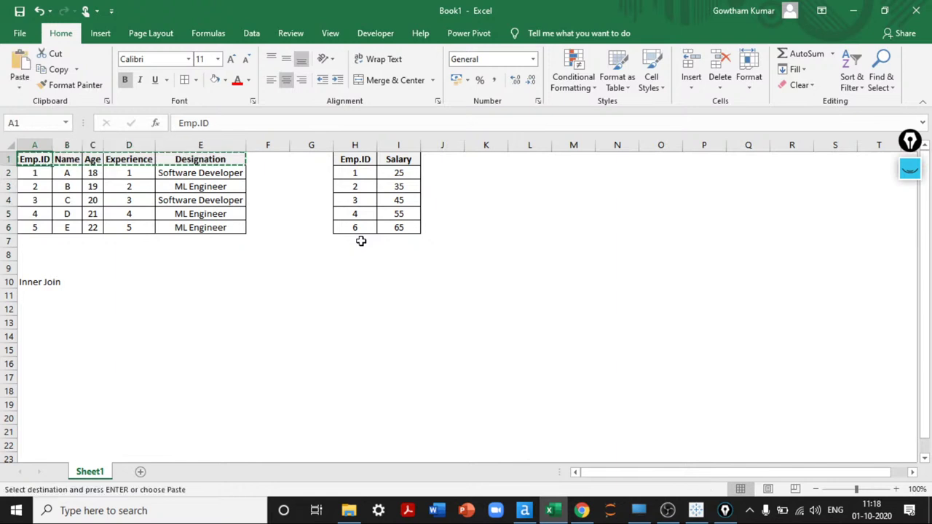
key("Down")
key("Down")
key("Down")
key("Down")
key("Down")
key("Down")
key("ctrl+v")
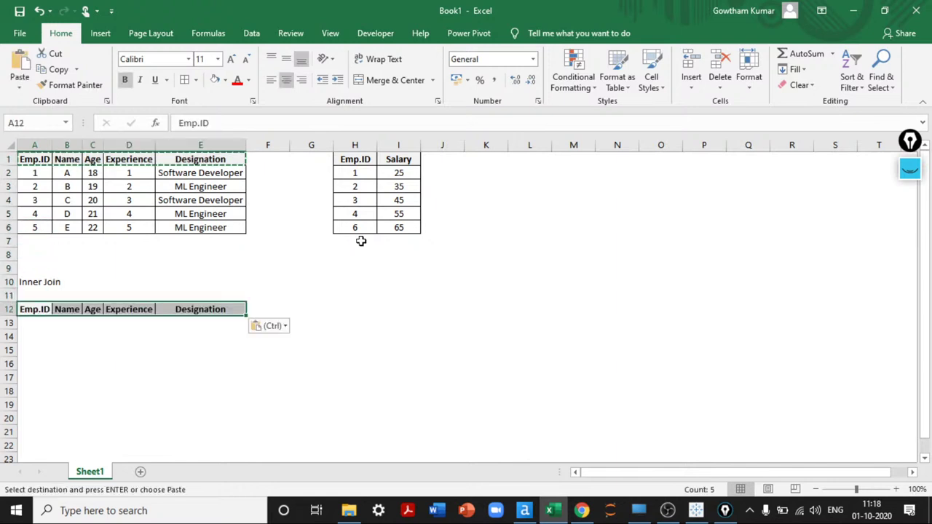
- Copy the Salary header from I1 to F12, beside the Designation header of the Inner Join table
key("Up")
key("Up")
key("ctrl+Up")
key("ctrl+Up")
key("ctrl+Right")
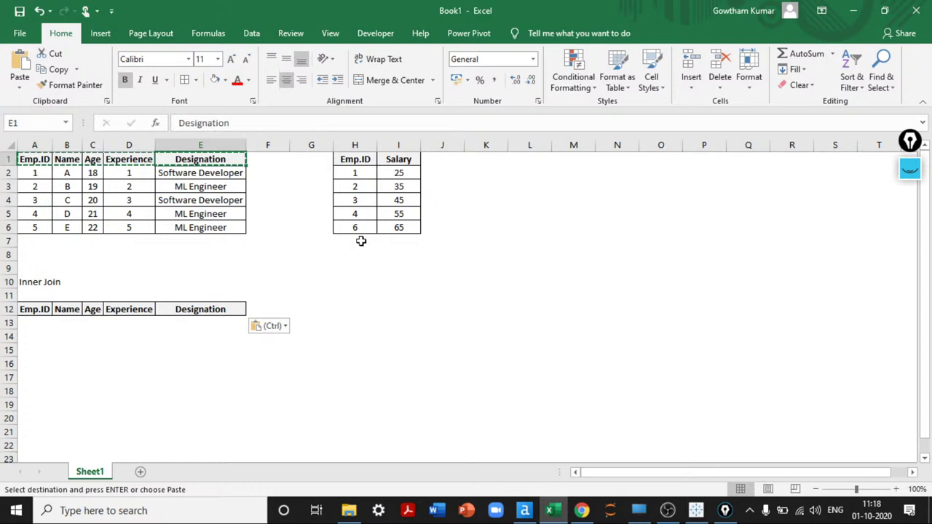
key("ctrl+Right")
key("ctrl+Right")
key("ctrl+c")
key("ctrl+Left")
key("ctrl+Left")
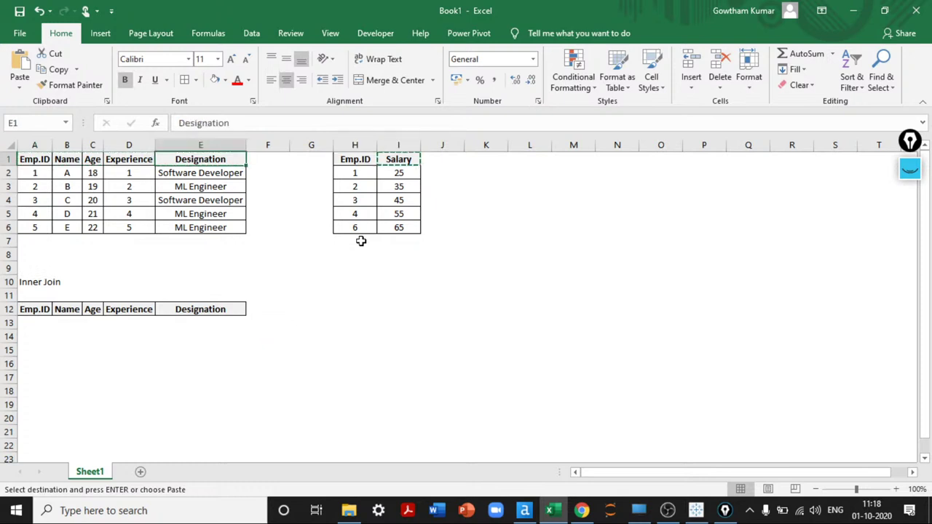
key("ctrl+Down")
key("Down")
key("ctrl+Down")
key("Right")
key("ctrl+v")
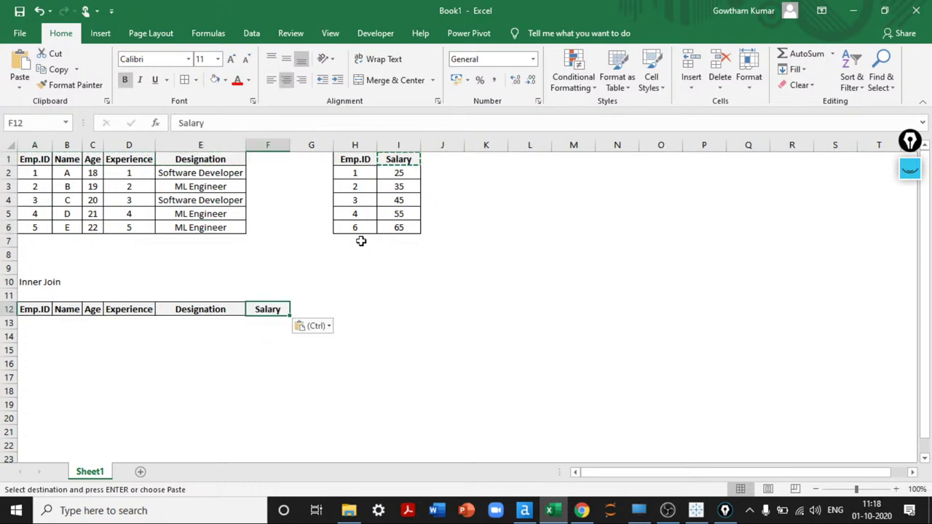
- Copy the header row A12:F12 to I12:N12 and autofit the column widths to the pasted headers
key("Left")
key("Left")
key("Left")
key("Left")
key("Left")
key("ctrl+shift+Right")
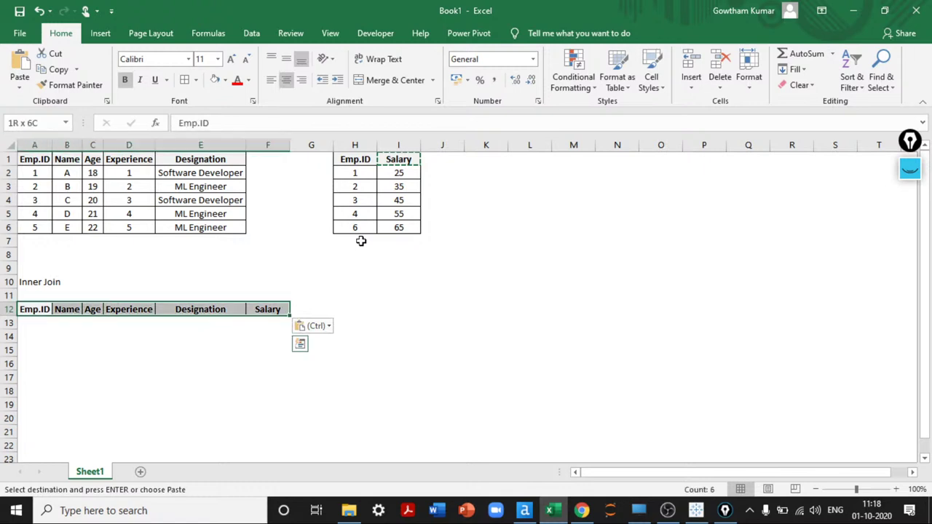
key("ctrl+c")
key("Right")
key("Right")
key("Right")
key("ctrl+v")
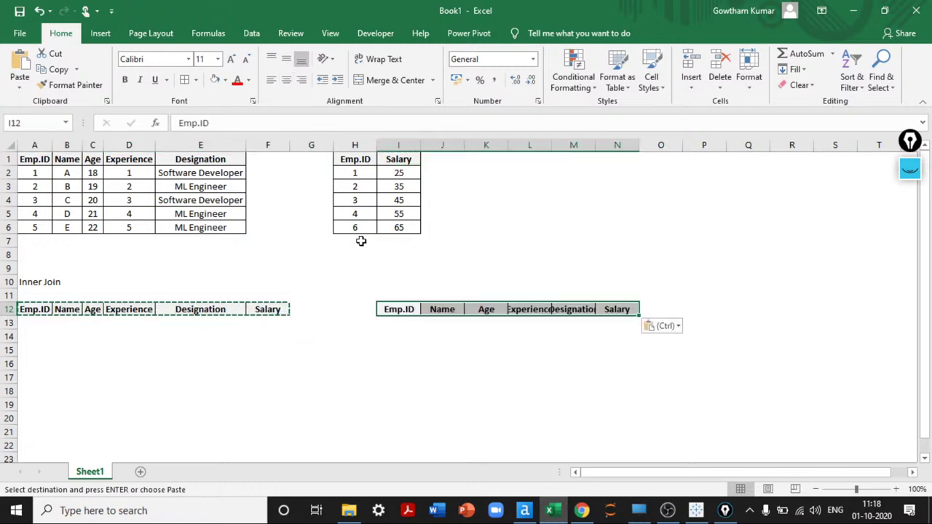
key("Right")
key("Right")
key("Right")
key("Left")
key("Left")
key("Left")
key("ctrl+shift+Right")
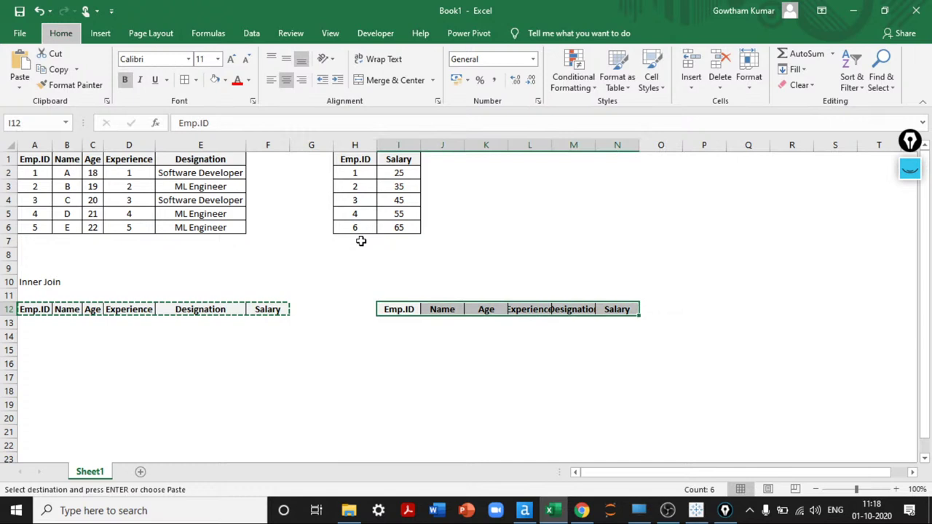
key("alt+h")
key("o")
key("i")
- Paste the same six headers into P12:U12 and autofit their column widths
key("Right")
key("Right")
key("Right")
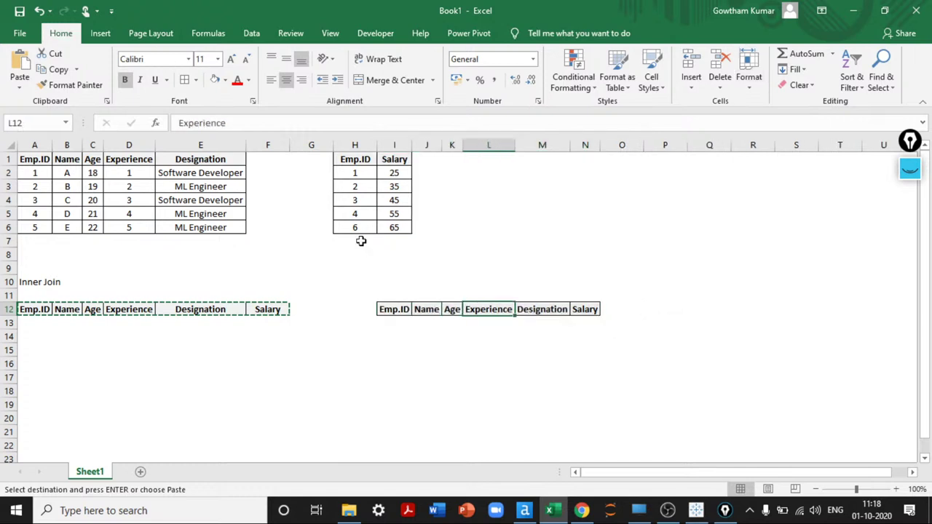
key("Right")
key("Right")
key("Right")
key("Right")
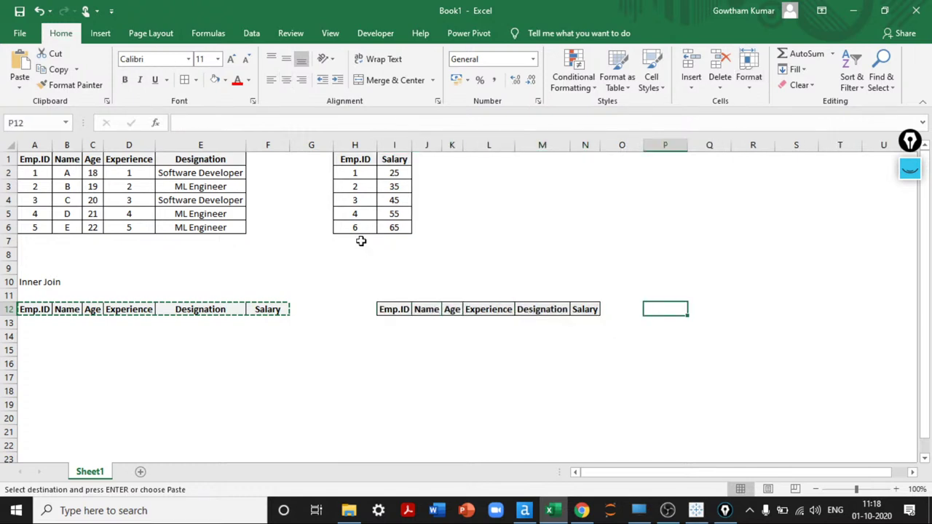
key("ctrl+v")
key("Right")
key("Right")
key("Right")
key("Left")
key("Left")
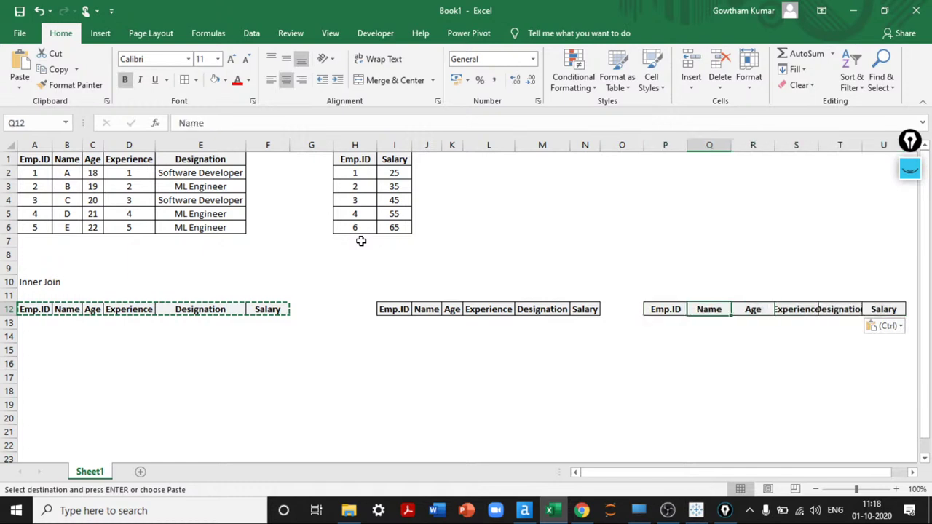
key("Left")
key("ctrl+shift+Right")
key("alt")
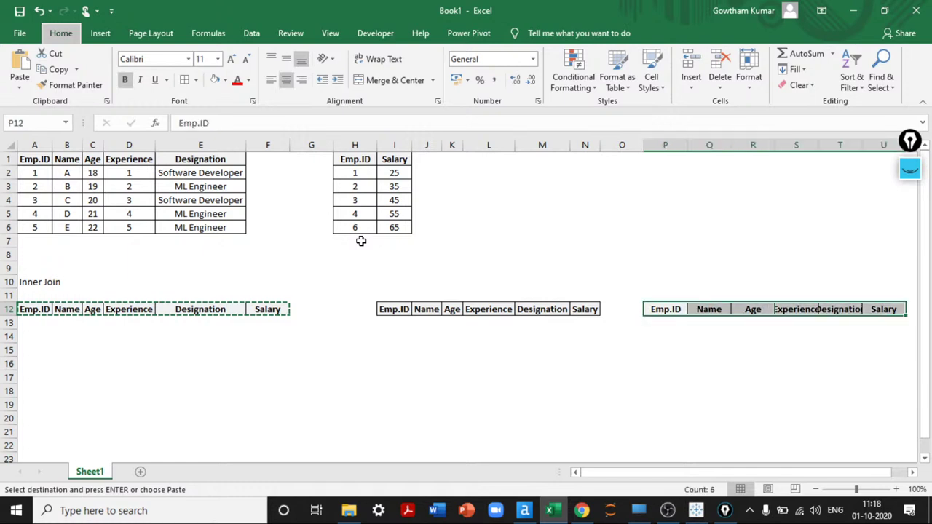
key("h")
key("o")
key("i")
- Paste the six headers into M1:R1 and autofit the column widths to them
key("Left")
key("ctrl+Up")
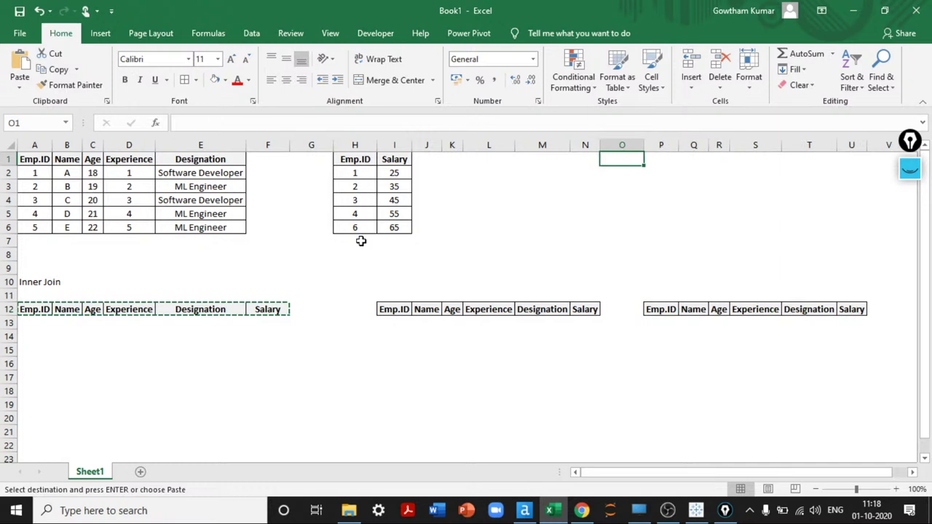
key("Left")
key("Left")
key("ctrl+v")
key("alt+h")
key("o")
key("i")
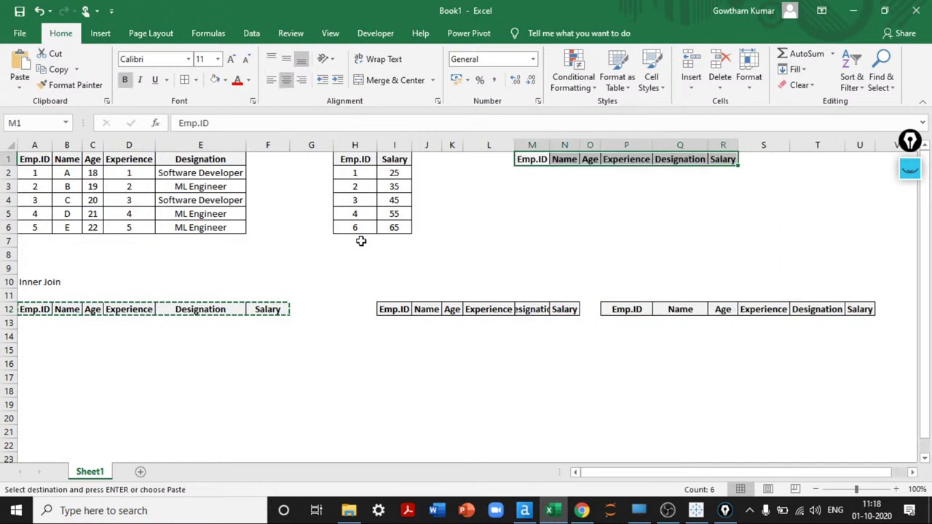
- Merge and center the Inner Join title across A10:F10, with bold text and a thick outside border
key("Escape")
key("Left")
key("ctrl+Left")
key("Home")
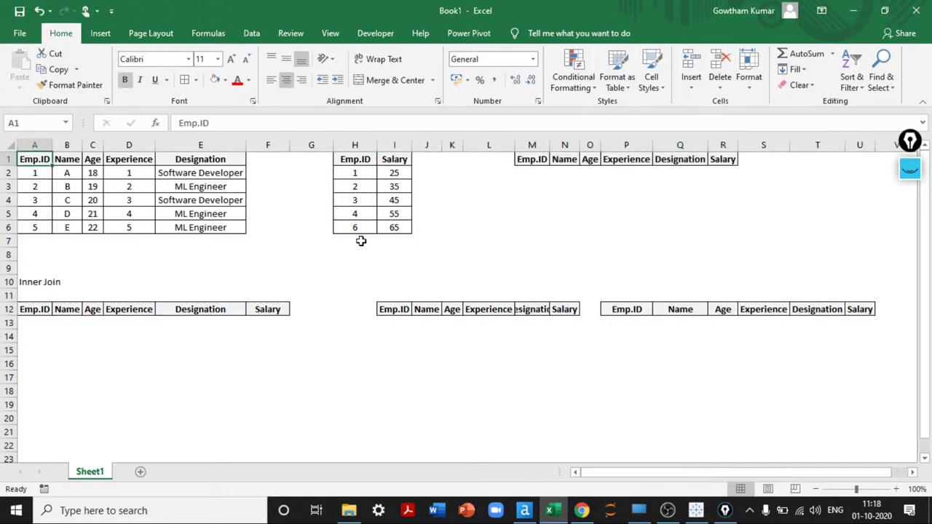
key("ctrl+Down")
key("ctrl+Down")
key("shift+Right")
key("shift+Right")
key("shift+Right")
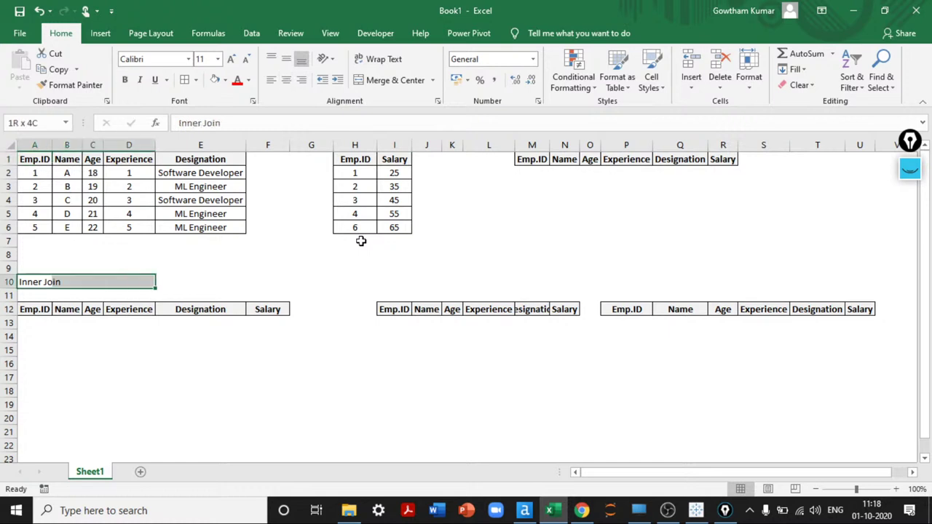
key("shift+Right")
key("shift+Right")
key("alt+h")
key("m")
key("c")
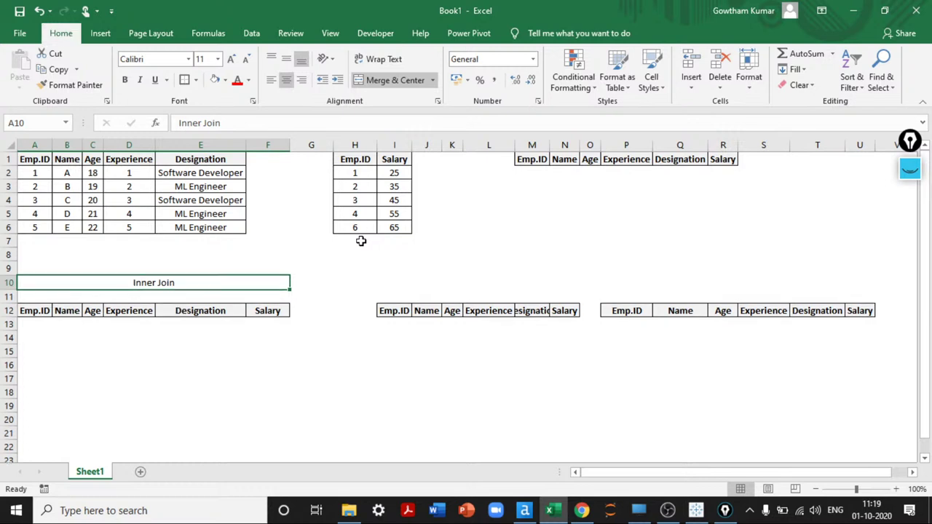
key("ctrl+b")
- Copy the merged Inner Join title to I10 and P10, above the other two header rows
key("ctrl+c")
key("Right")
key("Right")
key("Right")
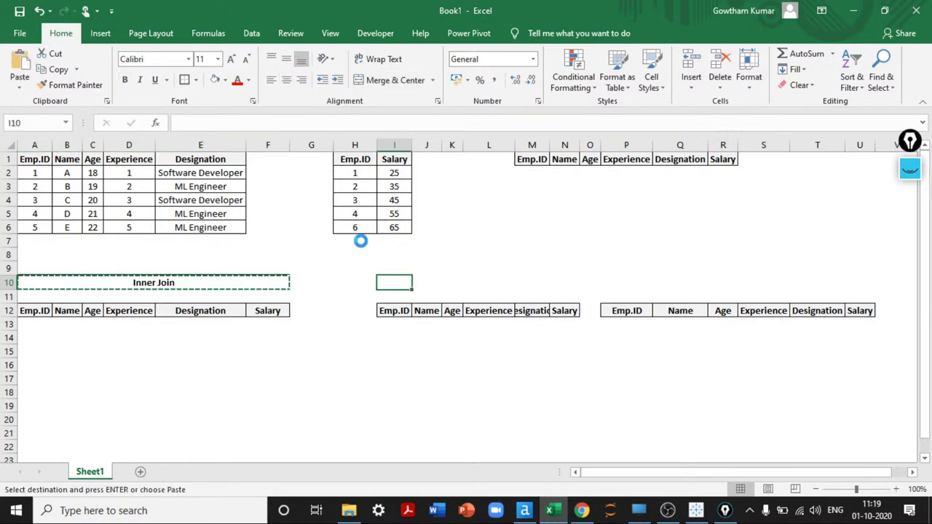
key("ctrl+v")
key("Right")
key("Right")
key("Right")
key("Right")
key("ctrl+v")
- Move the six headers from M1:R1 down one row to M2:R2
key("Up")
key("Up")
key("Up")
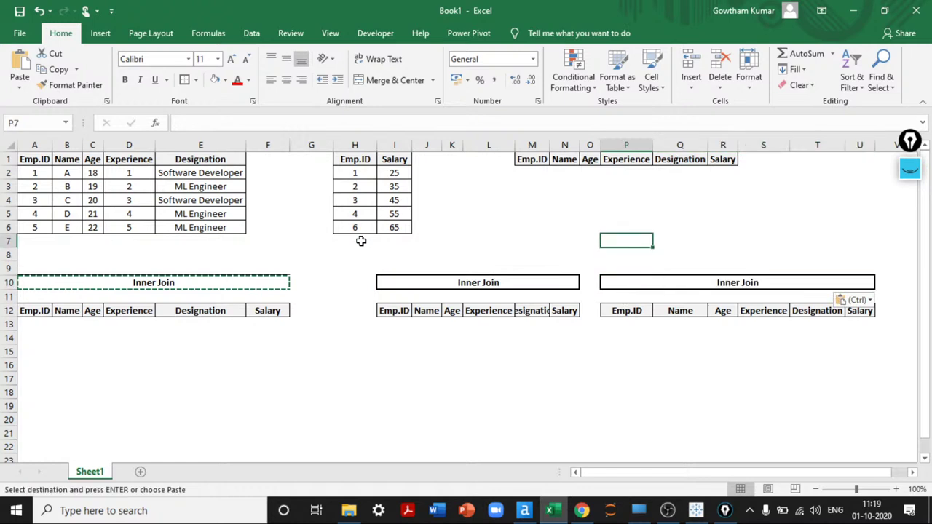
key("Up")
key("Up")
key("Up")
key("Up")
key("Up")
key("Up")
key("Left")
key("Left")
key("Left")
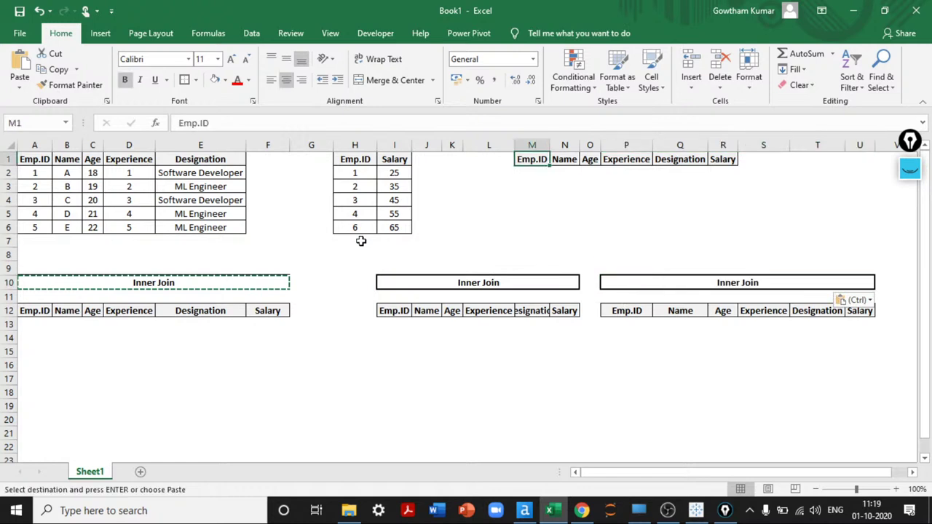
key("ctrl+shift+Right")
key("ctrl+c")
key("Down")
key("ctrl+v")
- Copy the merged title from I10 to M1:R1, above the moved headers
key("Down")
key("Down")
key("Down")
key("Down")
key("Down")
key("Down")
key("Down")
key("Down")
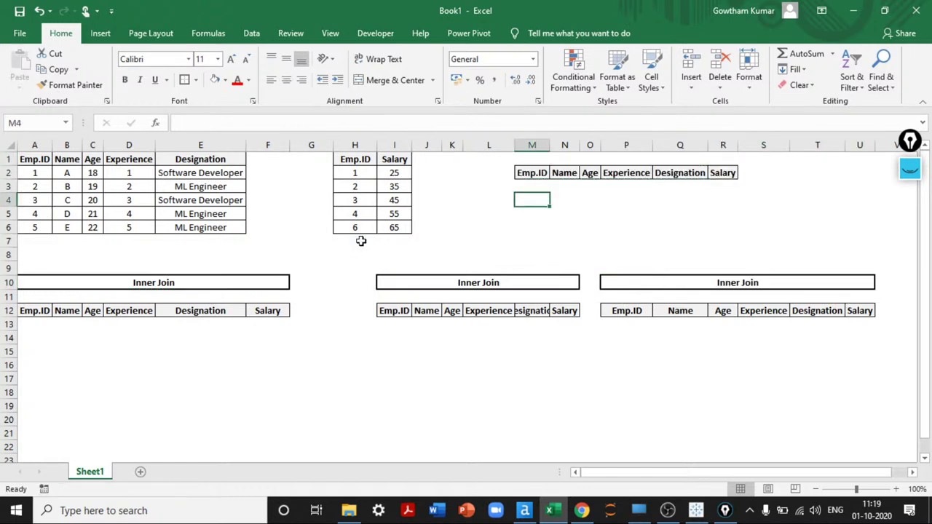
key("ctrl+Left")
key("Right")
key("Right")
key("Right")
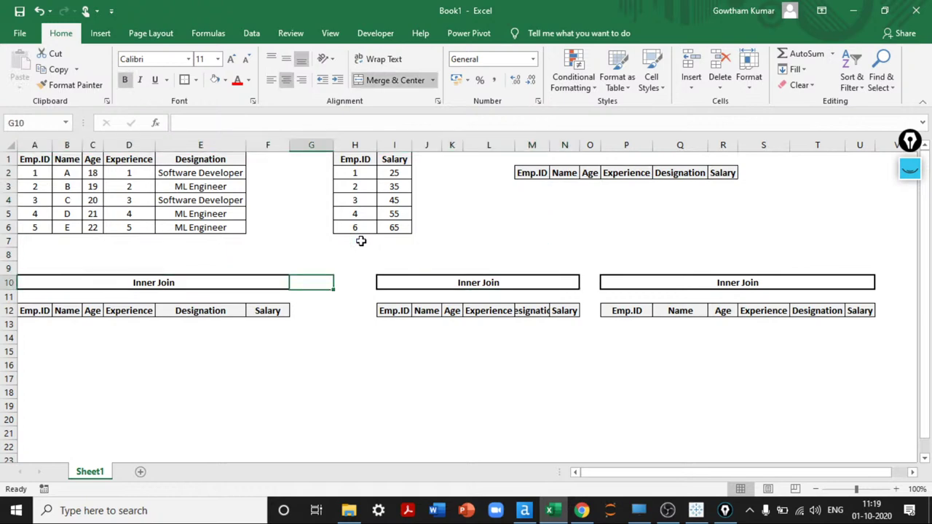
key("ctrl+c")
key("ctrl+Up")
key("ctrl+Up")
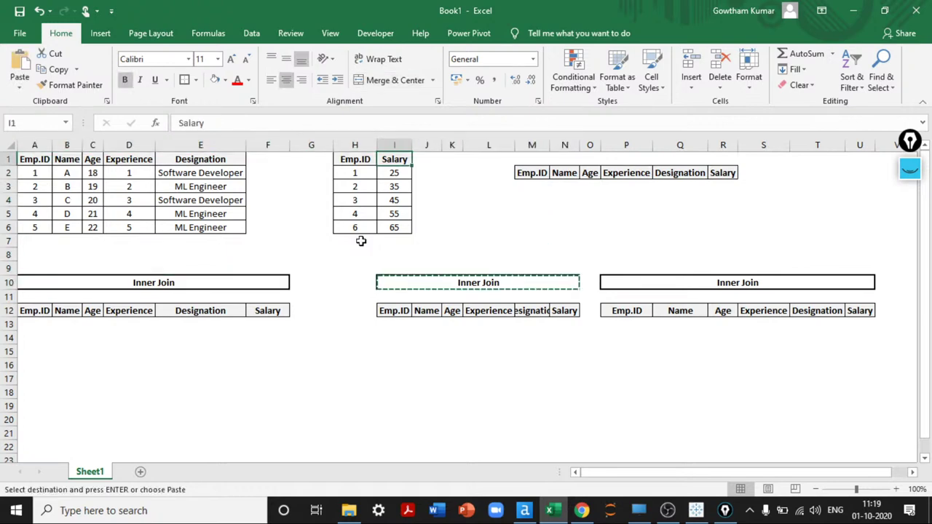
key("ctrl+Right")
key("ctrl+Left")
key("Right")
key("Right")
key("Right")
key("Right")
key("shift+Right")
key("shift+Right")
key("shift+Right")
key("shift+Right")
key("shift+Right")
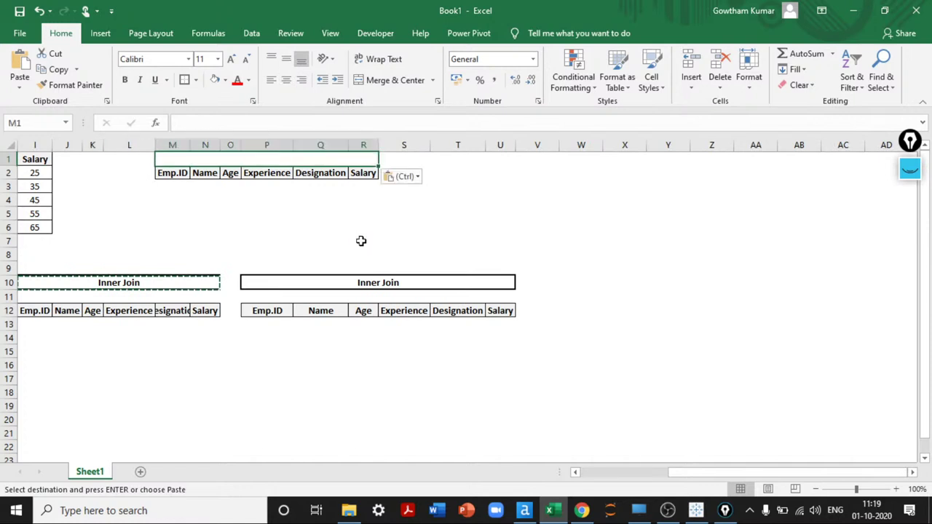
key("ctrl+v")
key("Escape")
- Change the title in M1 to Full/Outer Join
key("F2")
key("Left")
key("Left")
key("Left")
key("Left")
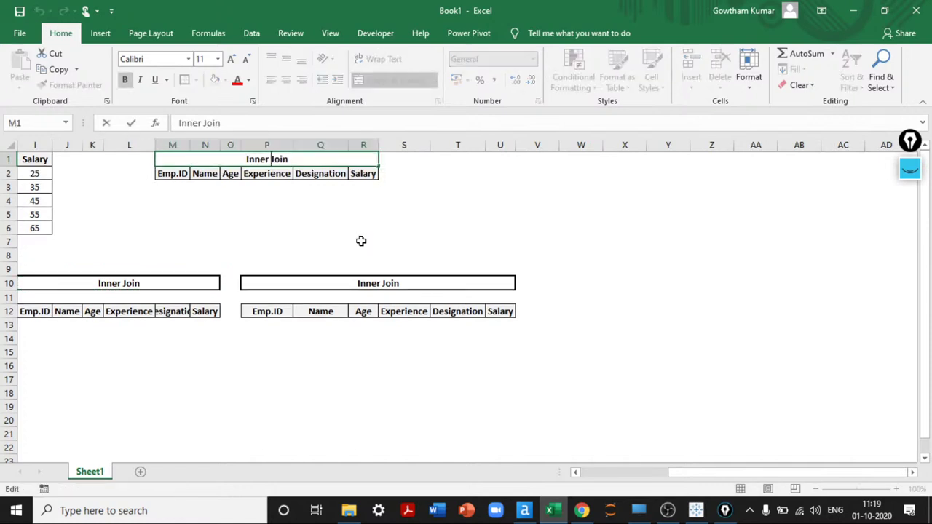
key("shift+Home")
type("Full/ ")
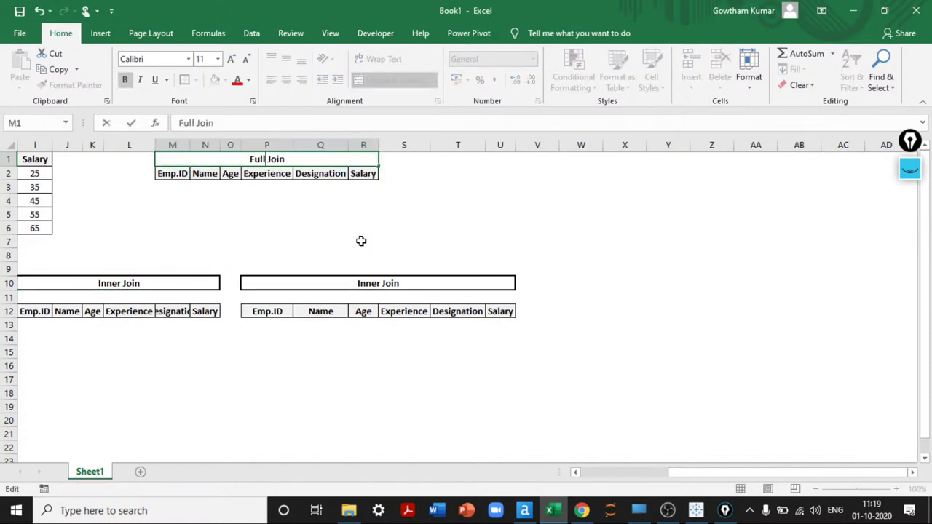
type("Outer")
key("Return")
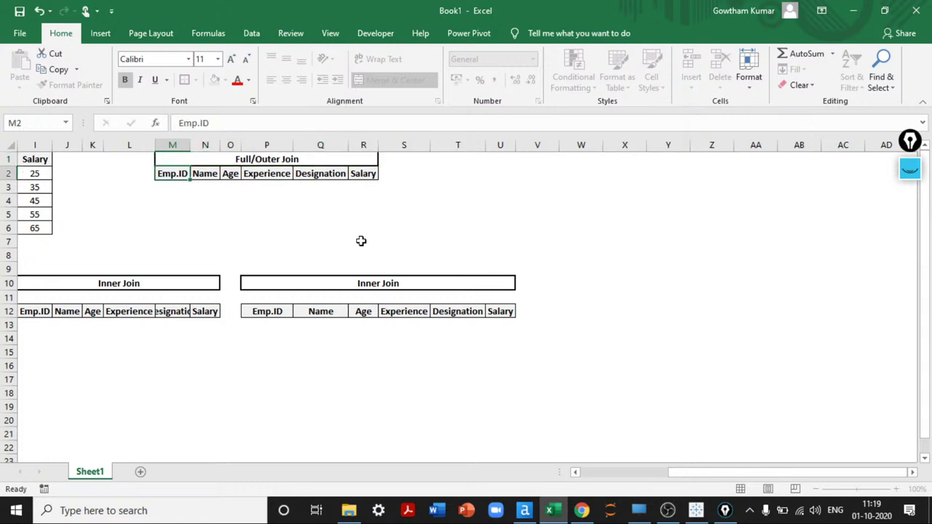
- Change the title in P10 to Right Join
key("Down")
key("Down")
key("Down")
key("Down")
key("Down")
key("Down")
key("Down")
key("Down")
key("Right")
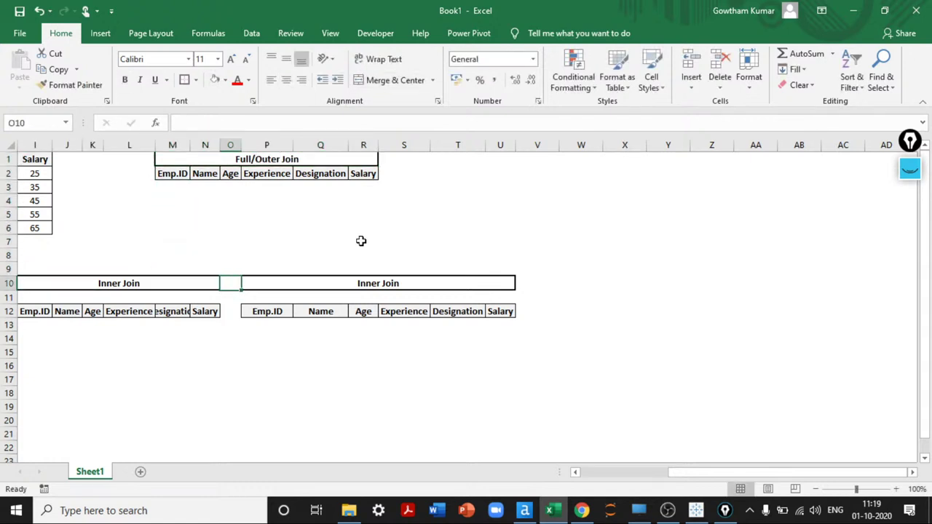
key("Right")
key("F2")
key("ctrl+Left")
key("Left")
key("shift+Home")
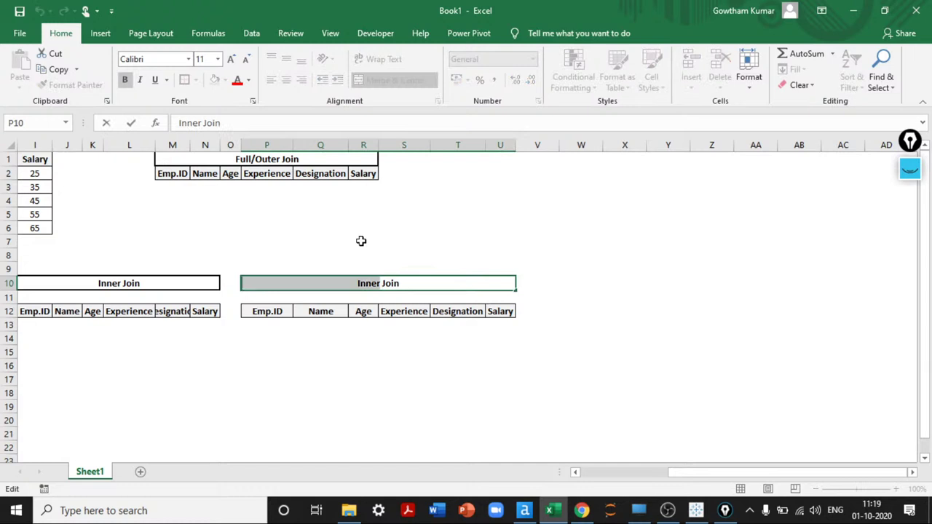
type("Right")
key("Return")
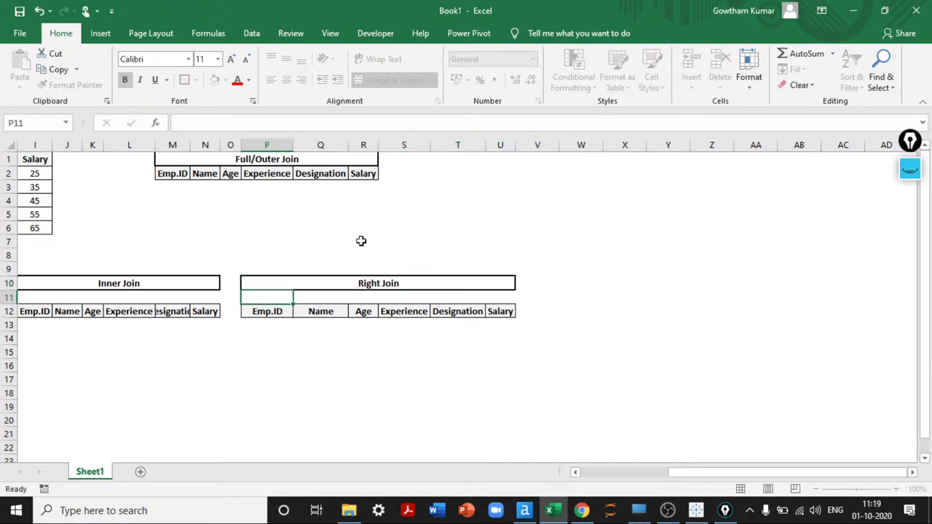
- Change the title in I10 to Left Join
key("Home")
key("Up")
key("Right")
key("Right")
key("Right")
key("F2")
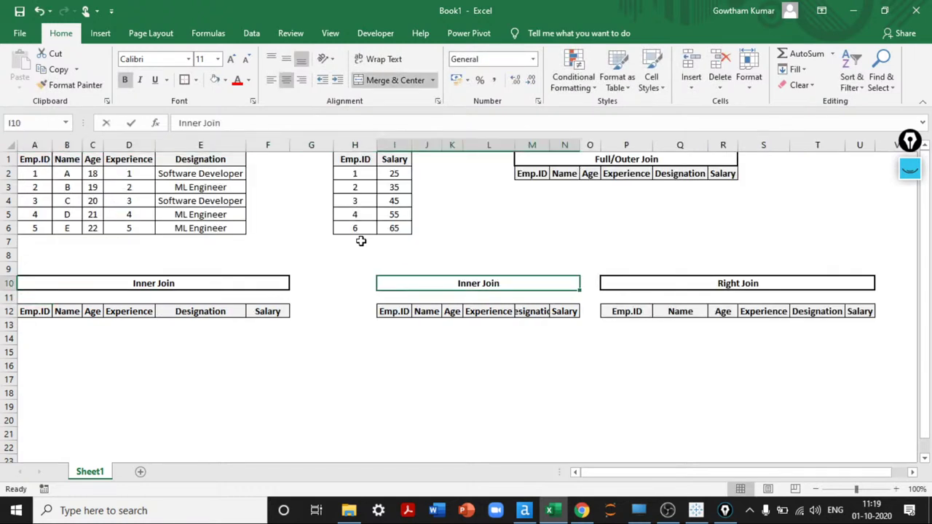
key("ctrl+Left")
key("Left")
key("shift+Home")
type("Left")
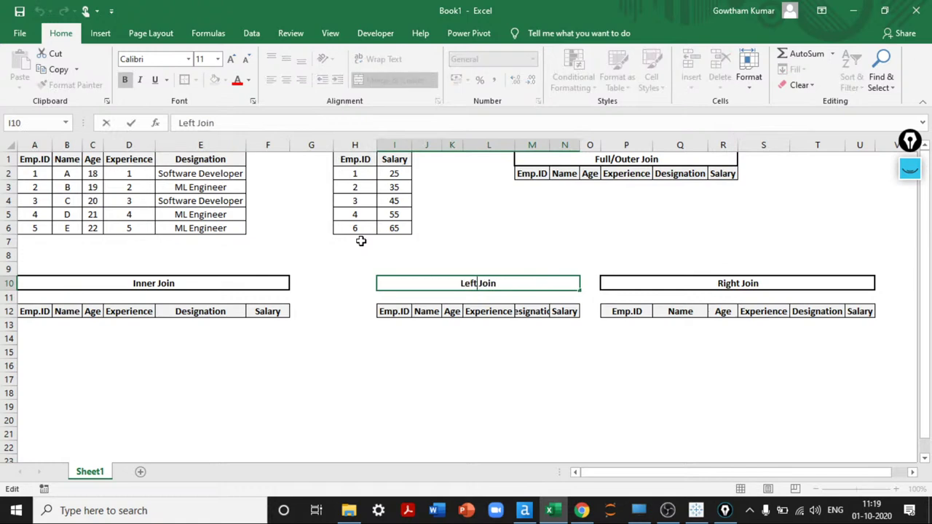
key("Return")
- Delete the empty row 11 between the join titles and their header rows
key("Home")
key("Up")
key("Down")
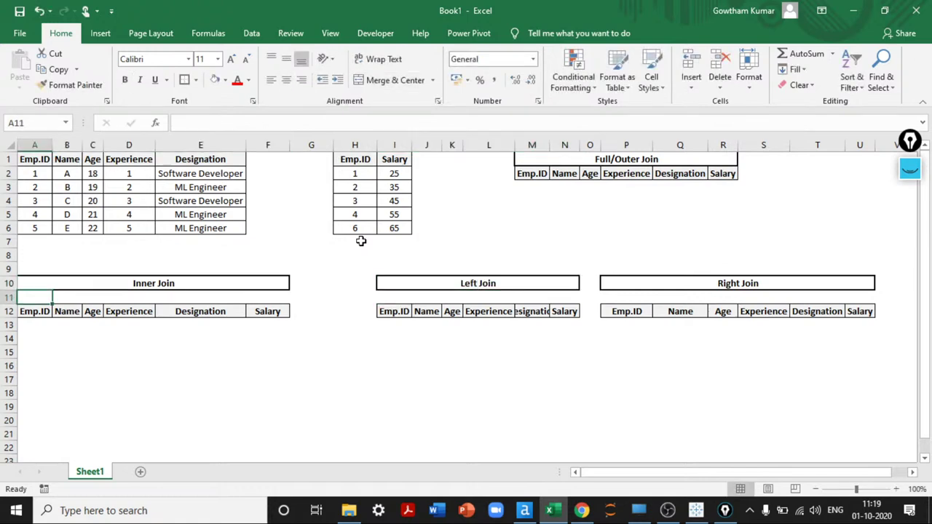
key("shift+space")
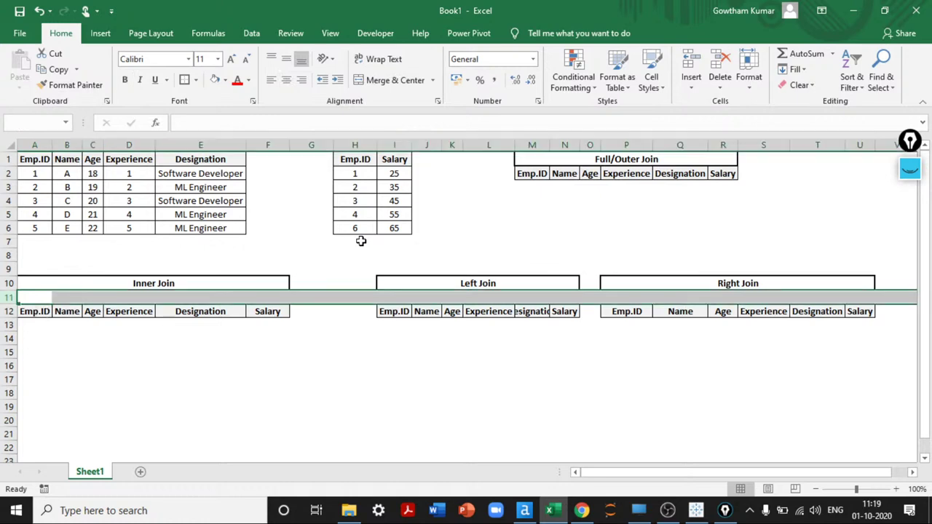
key("ctrl+minus")
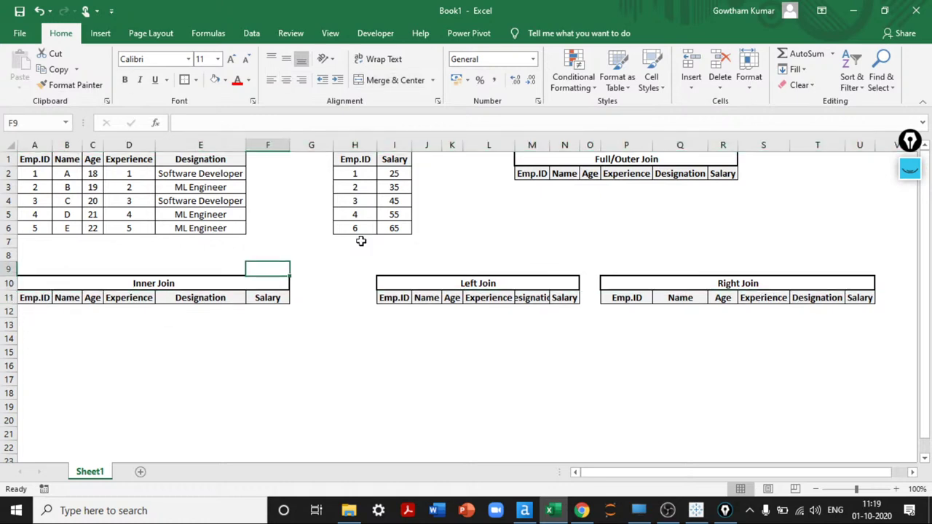
- Compare the employee records in A2:E5 with the salary records in H2:I5 for matching Emp.IDs
key("Down")
key("Down")
key("Left")
key("Left")
key("Left")
key("Down")
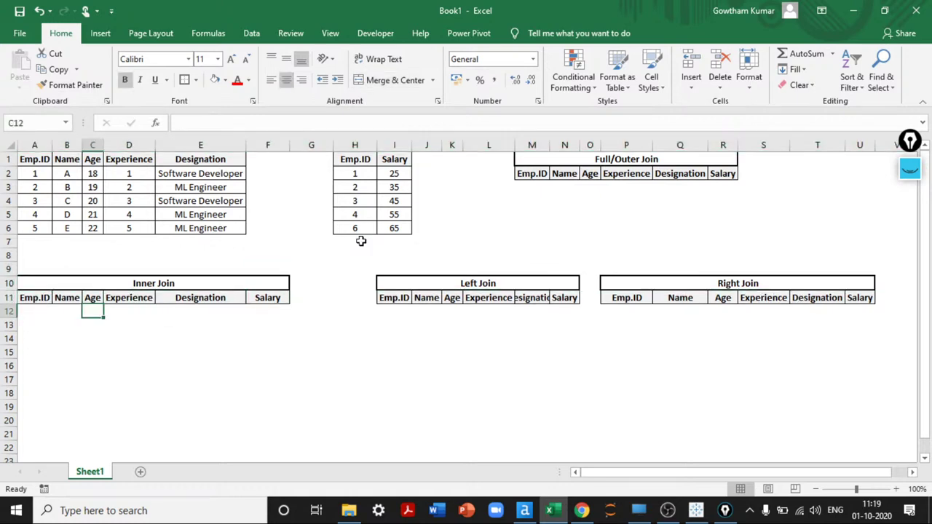
key("Up")
key("Left")
key("Left")
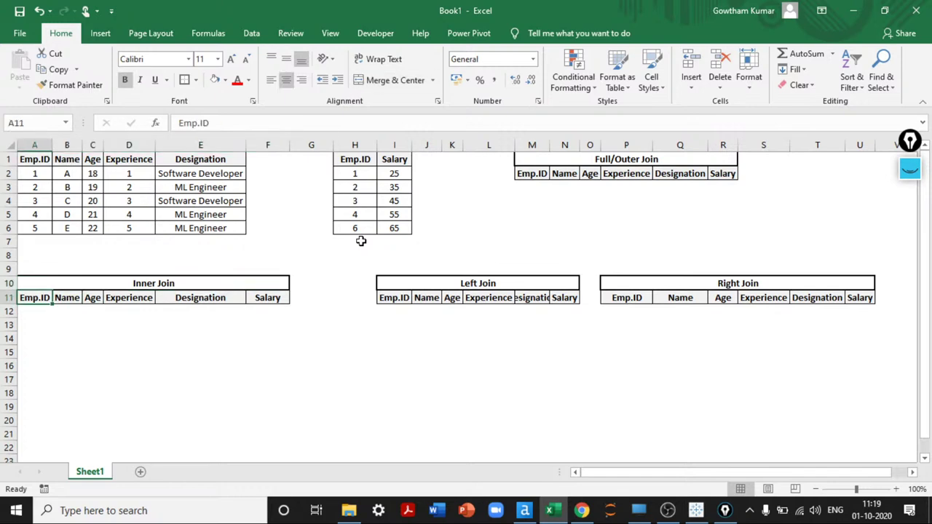
key("Down")
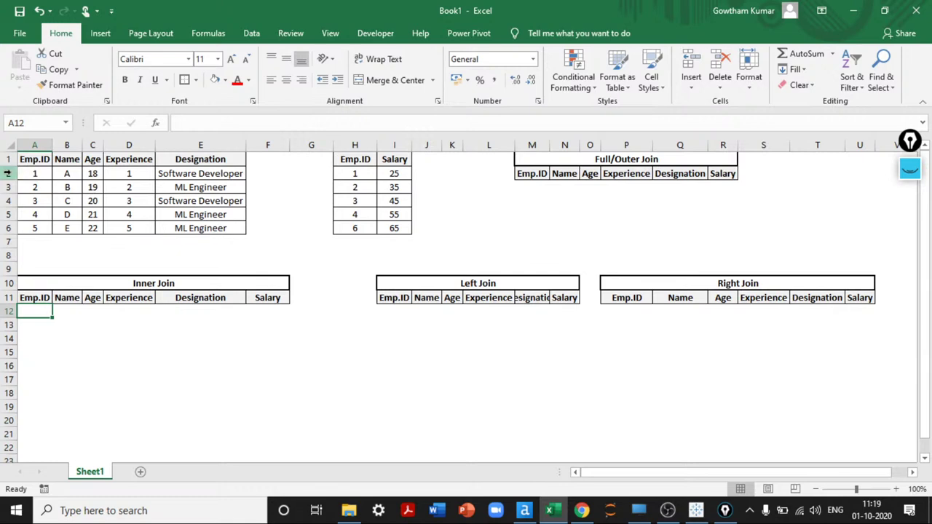
left_click_drag(7, 173, 48, 214)
left_click(48, 214)
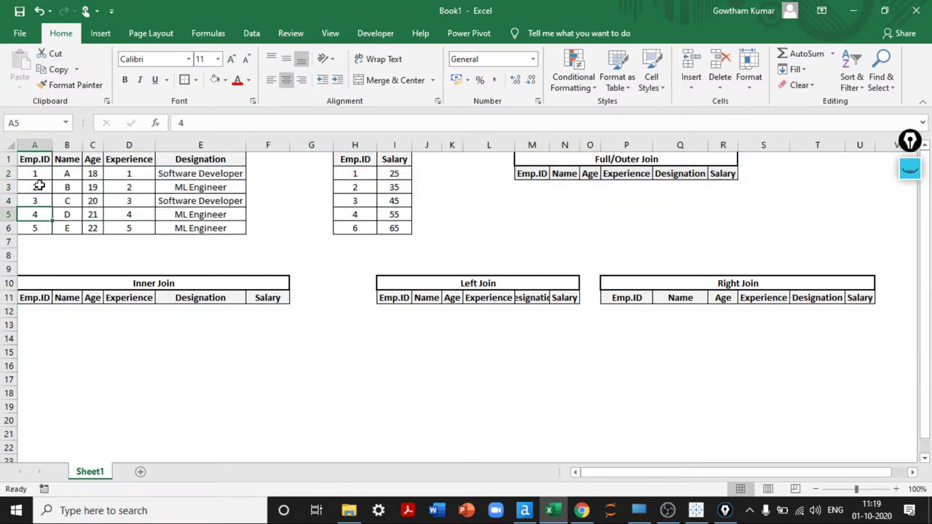
left_click_drag(34, 173, 233, 212)
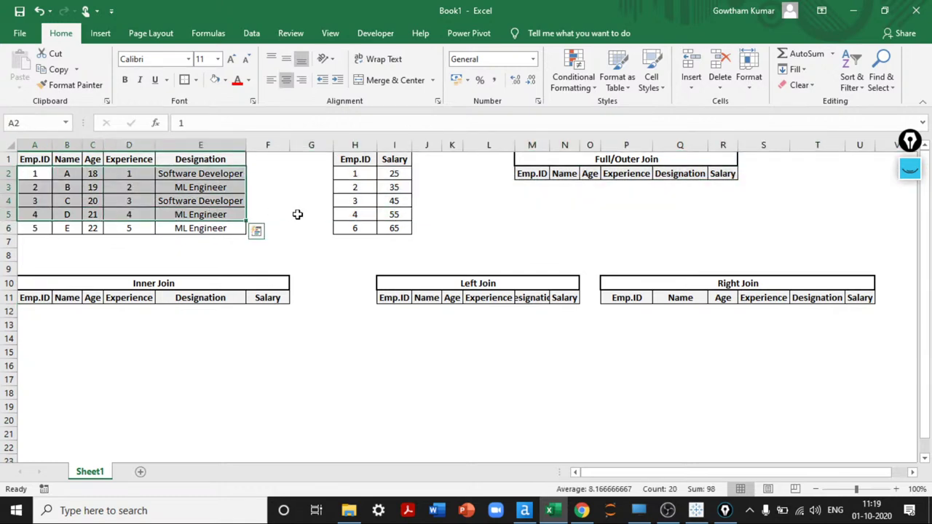
left_click_drag(356, 173, 409, 214)
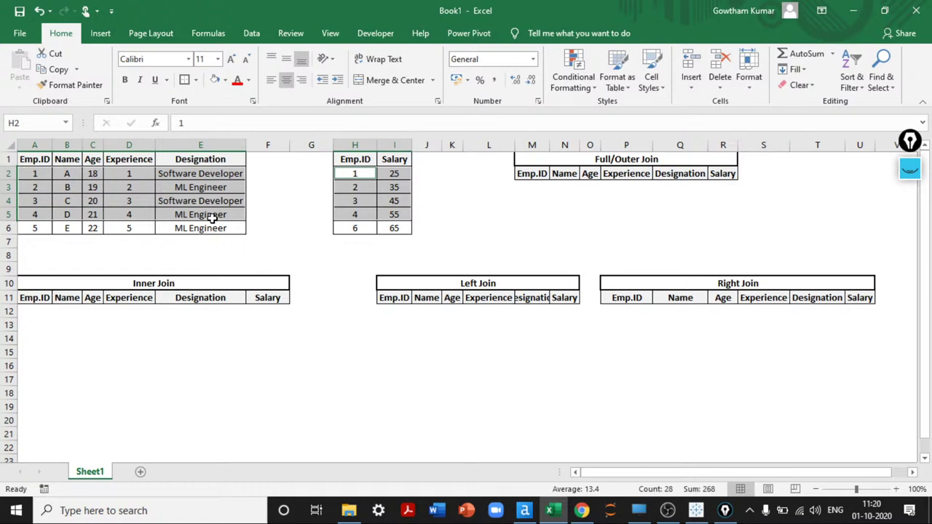
- Copy the employee records A2:E5 into the Inner Join table starting at A12
left_click(69, 199)
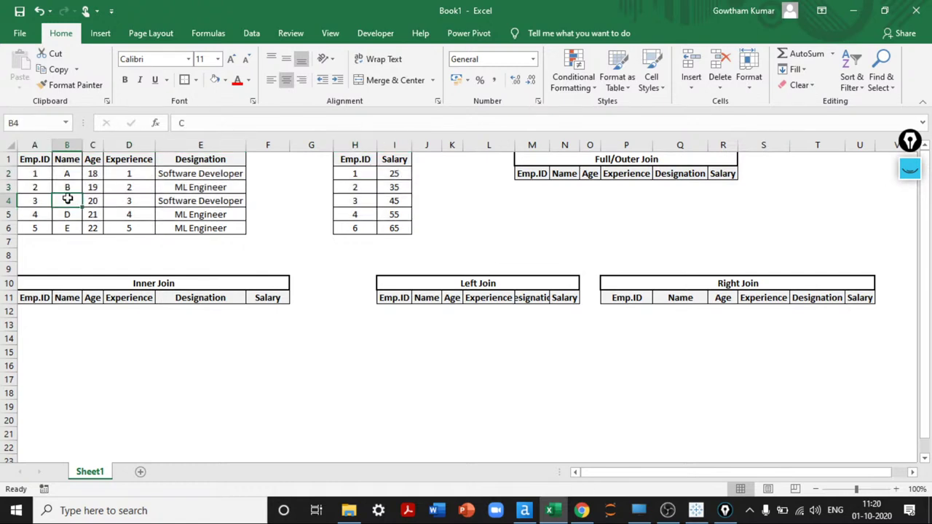
left_click_drag(35, 174, 114, 214)
left_click_drag(206, 204, 218, 213)
key("ctrl+c")
left_click(29, 311)
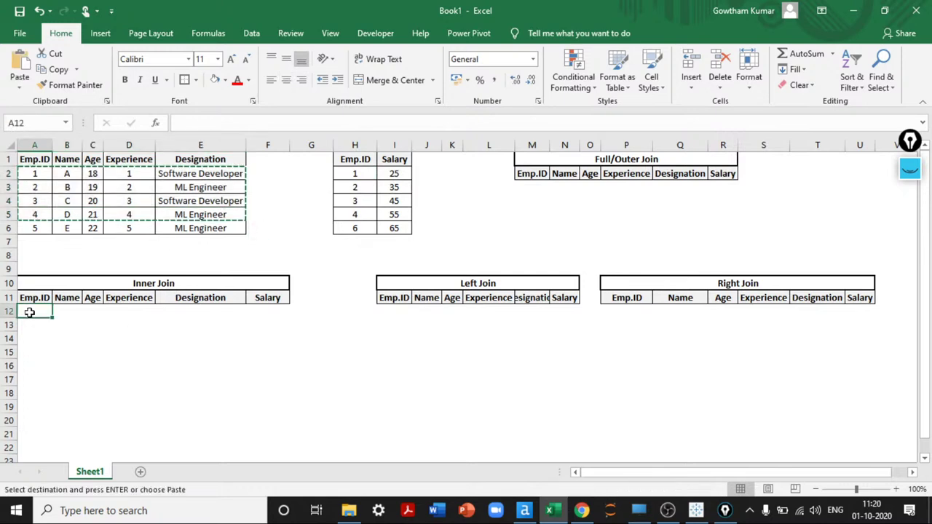
key("ctrl+v")
- Copy the salaries I2:I5 into the Salary column of the Inner Join table at F12
left_click_drag(391, 174, 396, 218)
key("ctrl+c")
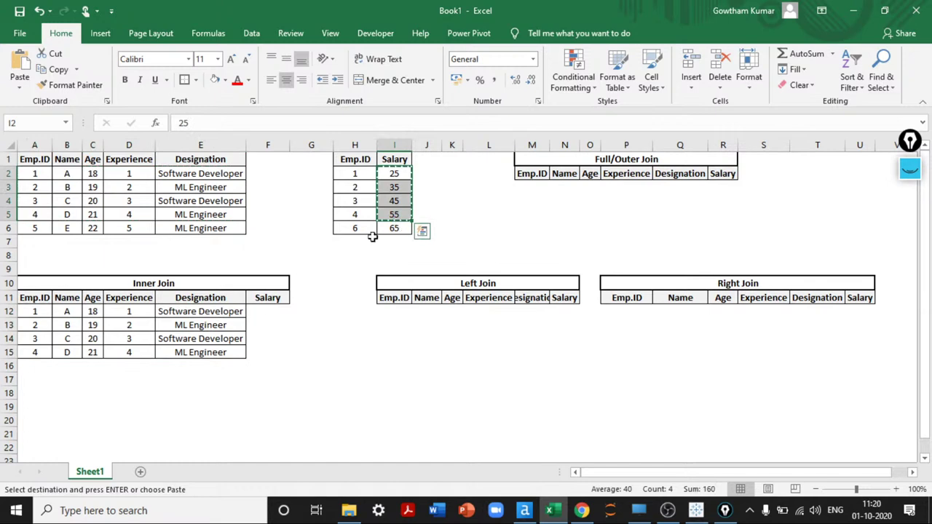
left_click(268, 309)
key("Return")
- Check the Emp.IDs of the Inner Join table against those in the employee and salary source tables
key("Left")
key("Left")
key("Left")
key("Left")
key("Left")
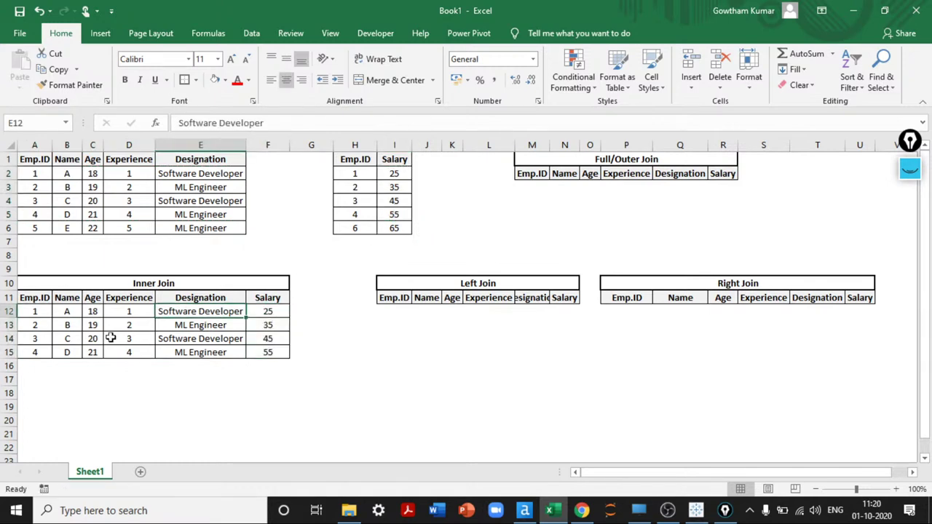
key("Right")
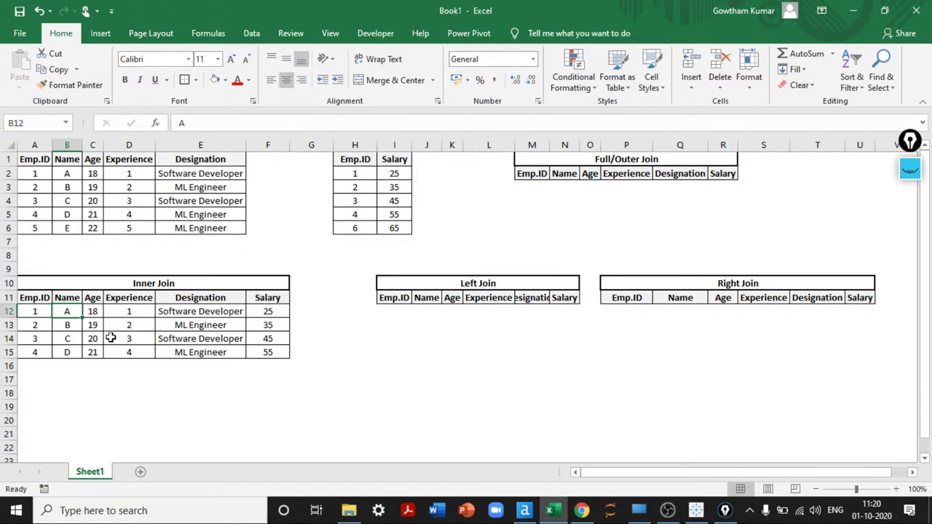
key("Up")
key("Down")
left_click(34, 313)
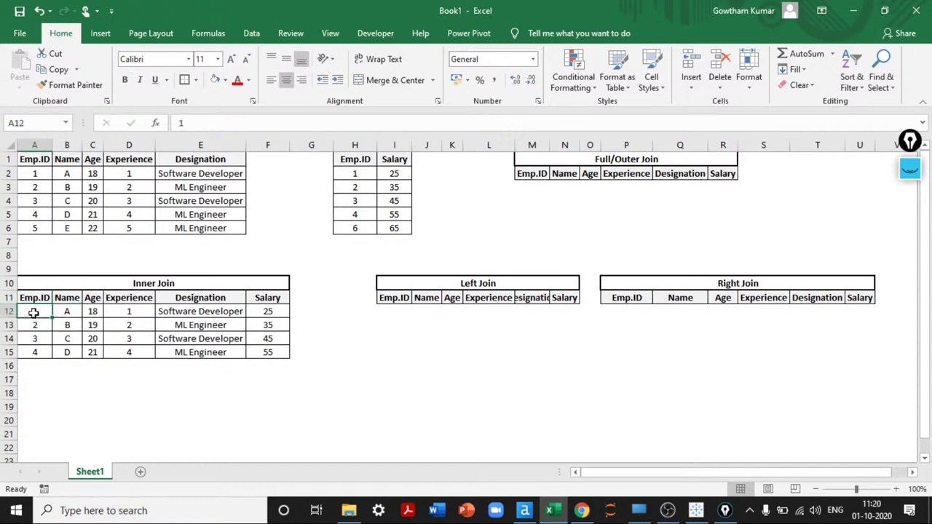
left_click_drag(33, 313, 44, 354)
left_click_drag(31, 174, 36, 202)
left_click_drag(367, 175, 366, 217)
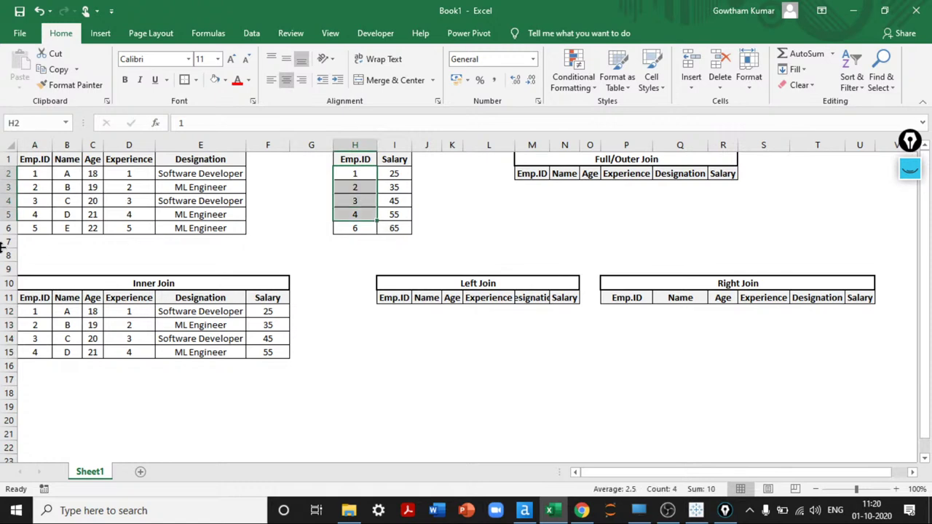
left_click(9, 228)
left_click(372, 239)
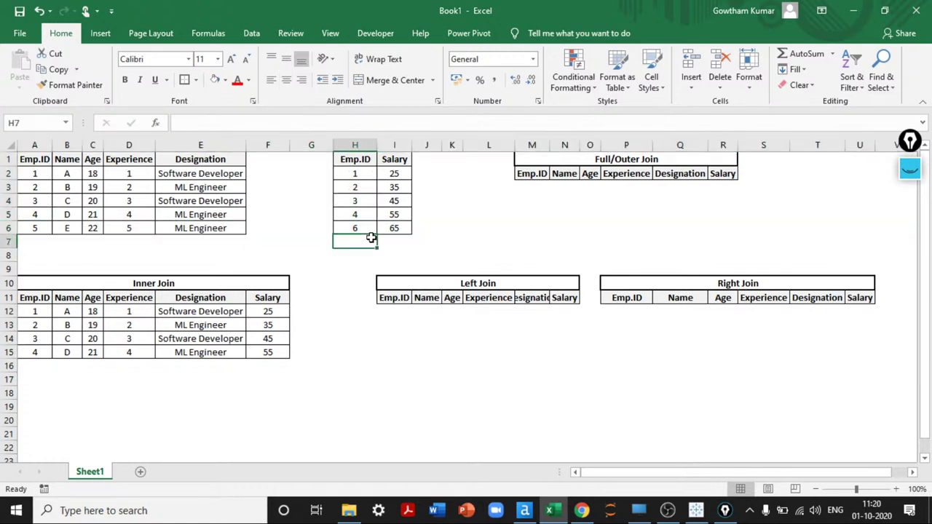
- Copy the employee records A2:E6 into the Left Join table starting at I12
left_click(367, 230)
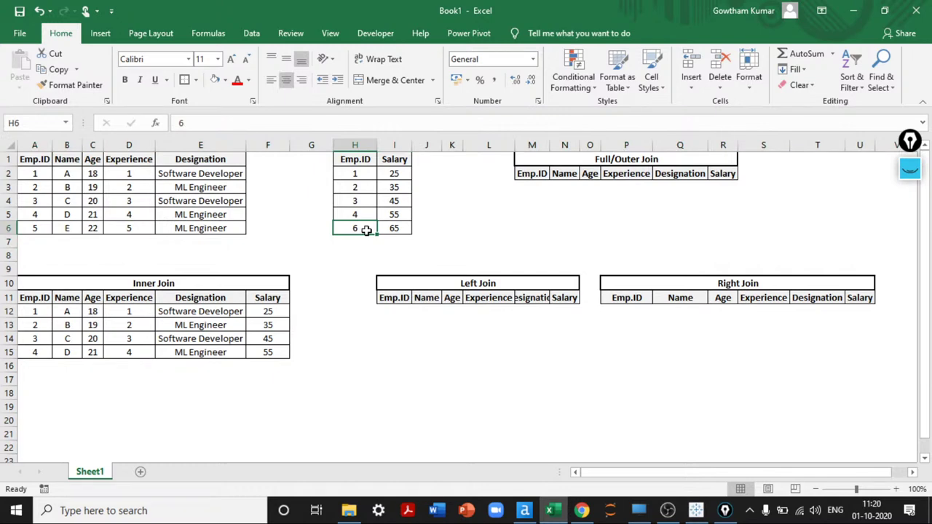
left_click_drag(35, 174, 210, 227)
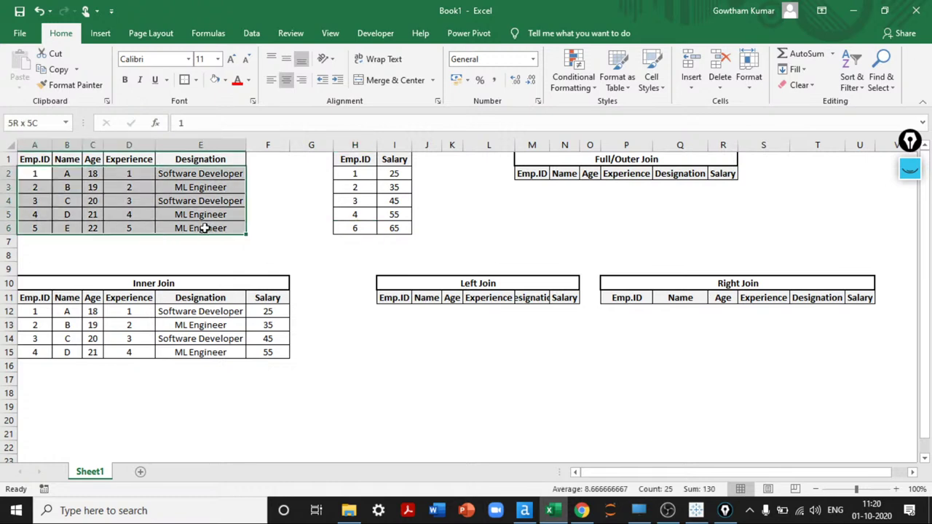
key("ctrl+c")
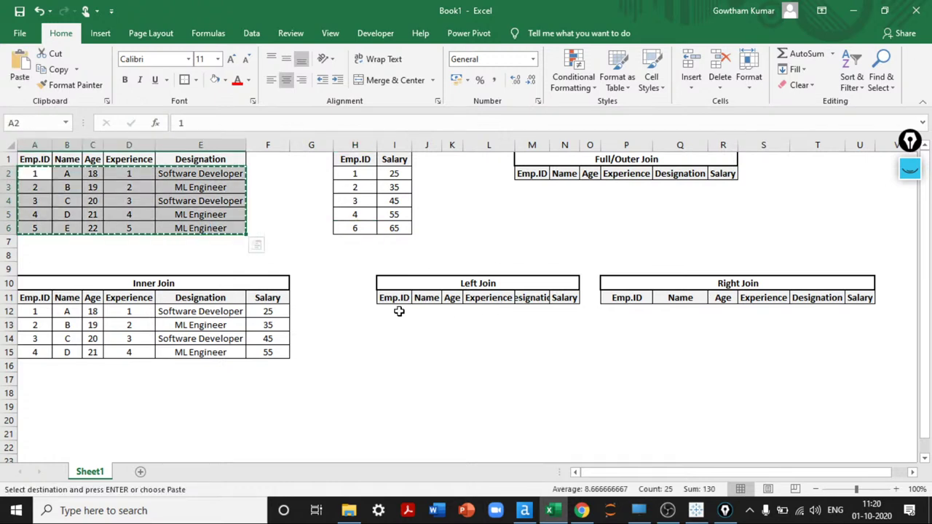
left_click(397, 311)
key("ctrl+v")
- Try to autofit the column widths to only the pasted records I12:M16 of the Left Join table
key("alt+h")
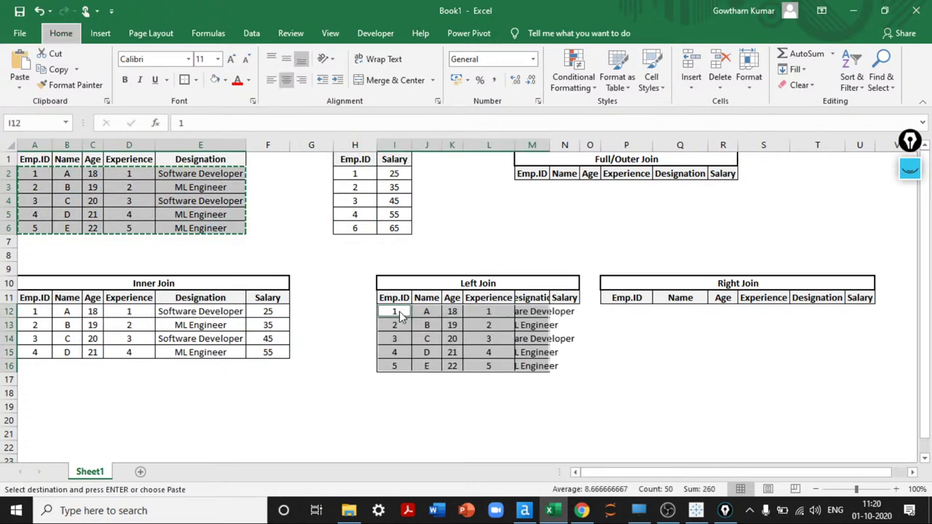
key("o")
key("i")
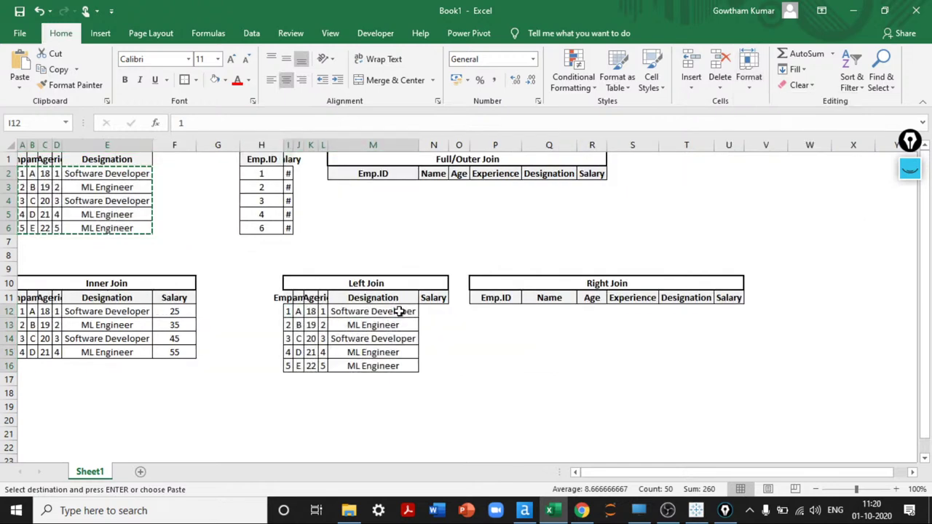
key("ctrl+z")
- Autofit the column widths to the Left Join table including its header row, I11:N16
key("Up")
key("ctrl+shift+Down")
key("ctrl+shift+Right")
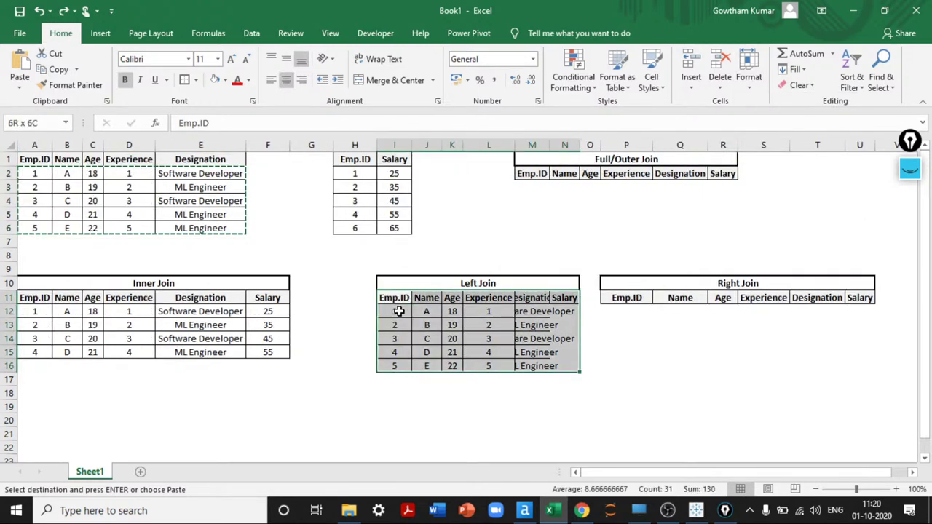
key("alt+h")
key("o")
key("i")
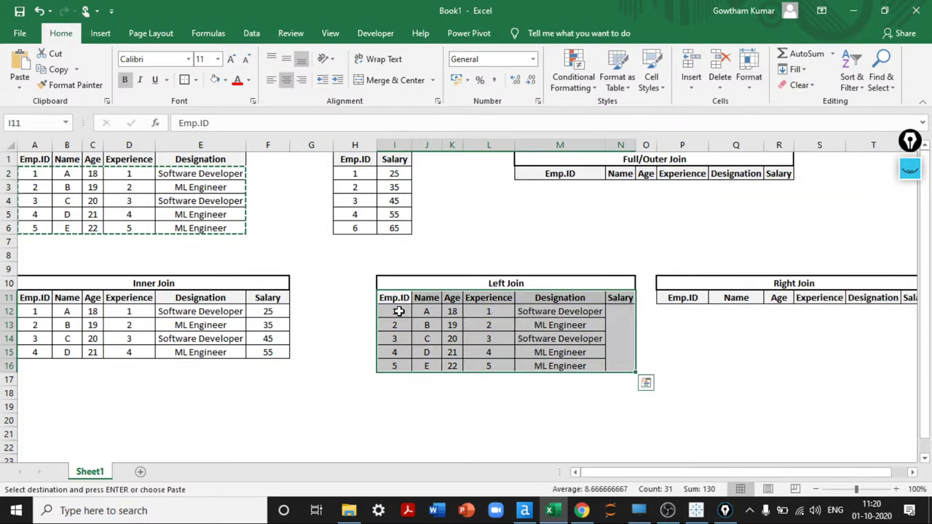
key("Down")
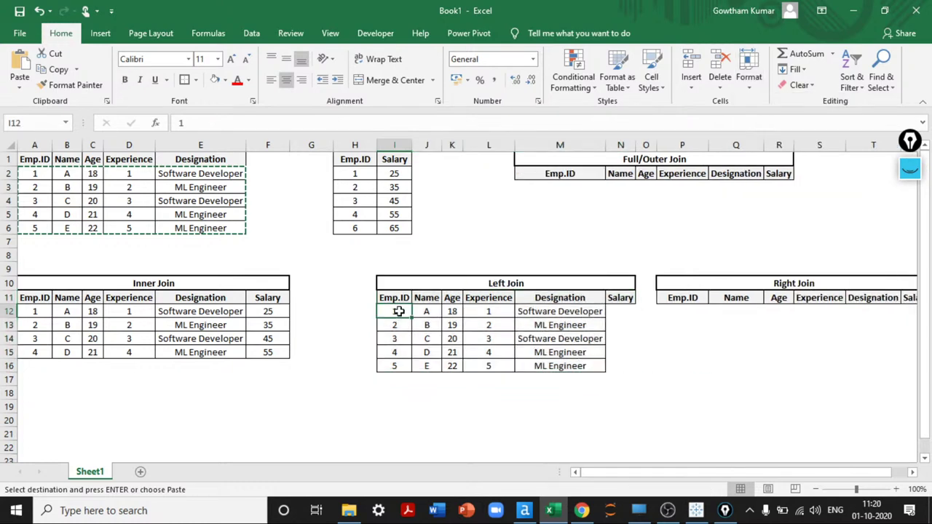
- Copy the salaries I2:I5 into the Salary column of the Left Join table at N12
left_click_drag(394, 177, 393, 220)
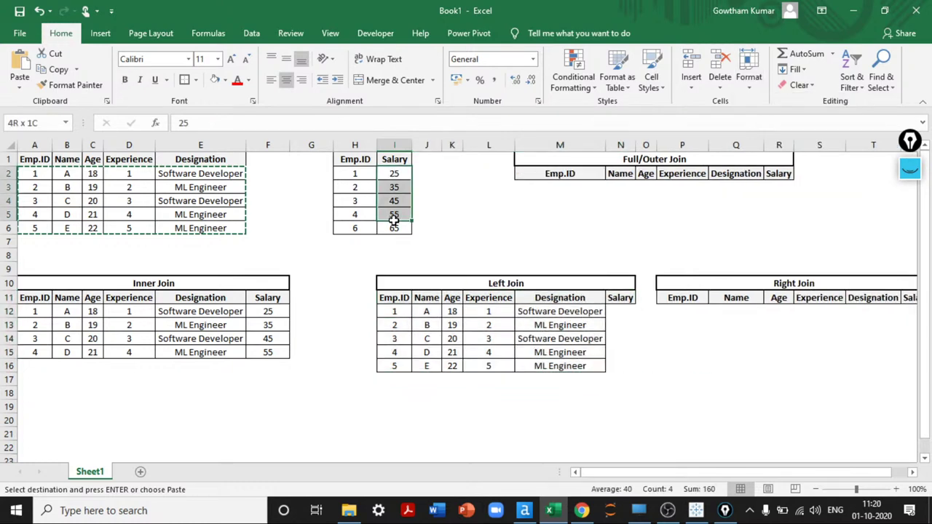
key("ctrl+c")
left_click(627, 316)
key("ctrl+v")
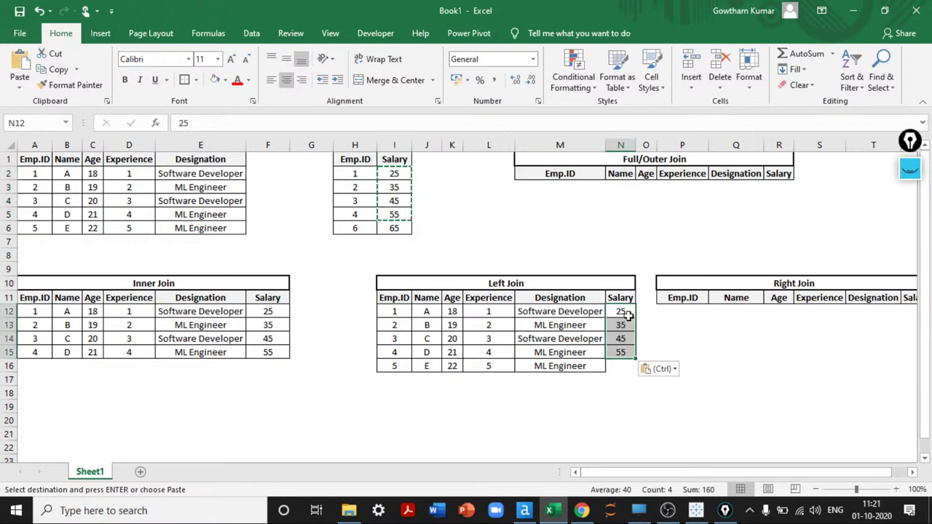
key("ctrl+shift+Left")
key("Escape")
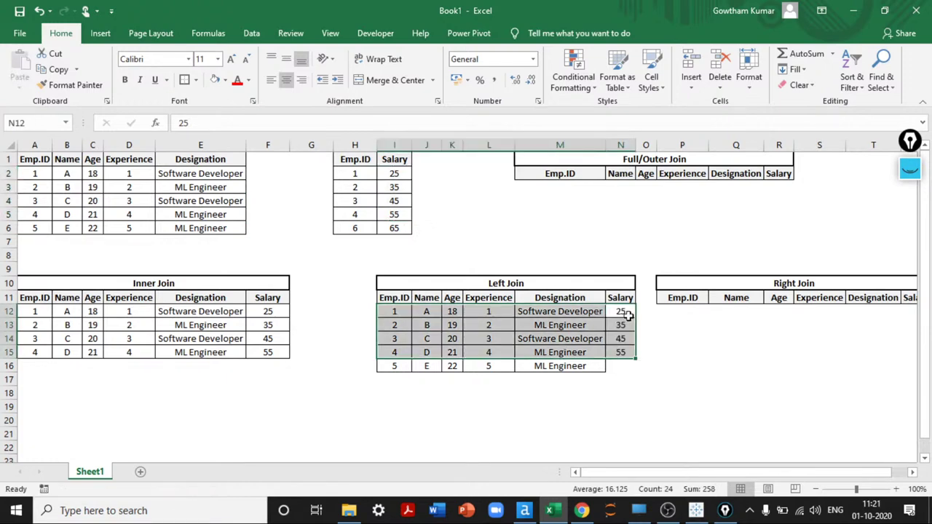
- Enter Null as the salary of Emp.ID 5 in N16 of the Left Join table and center it
left_click(627, 315)
key("Down")
key("Down")
key("Down")
key("Down")
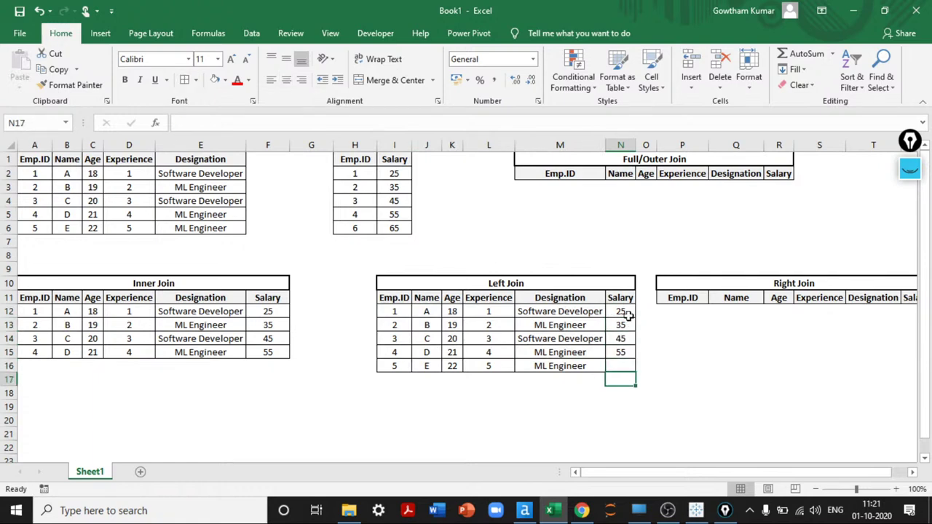
type("Null")
key("ctrl+Return")
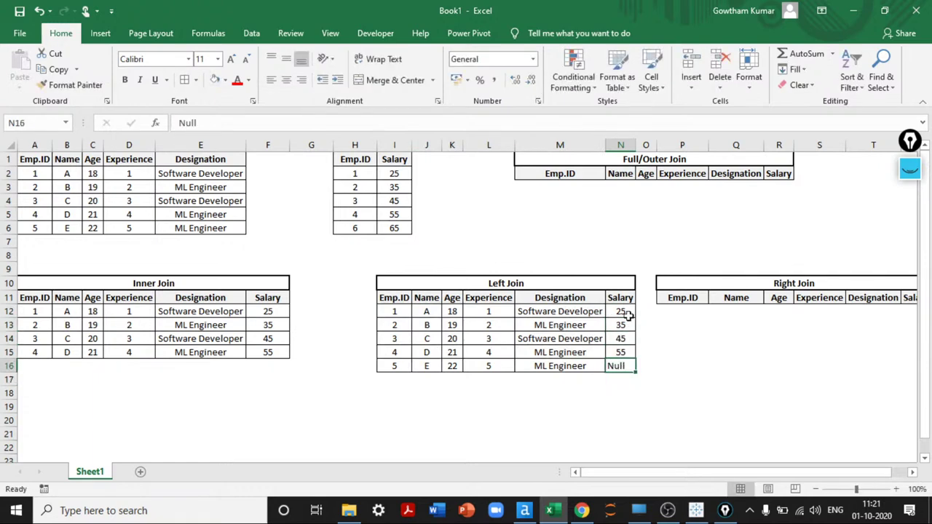
key("alt+h")
key("a")
key("c")
key("shift+Up")
key("shift+Up")
key("shift+Up")
key("shift+Up")
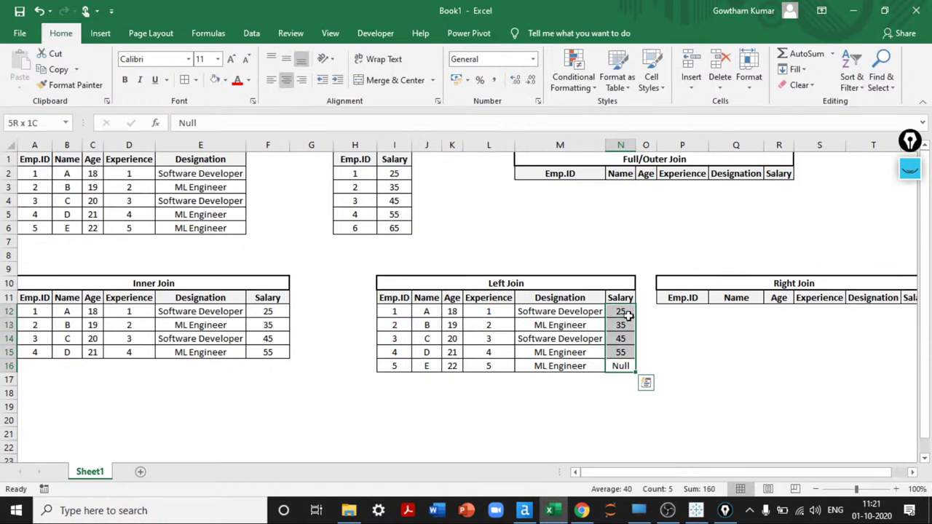
key("ctrl+shift+Left")
- Copy the Emp.ID and Salary records H2:I6 into the Right Join table starting at P12
key("ctrl+Up")
key("ctrl+Up")
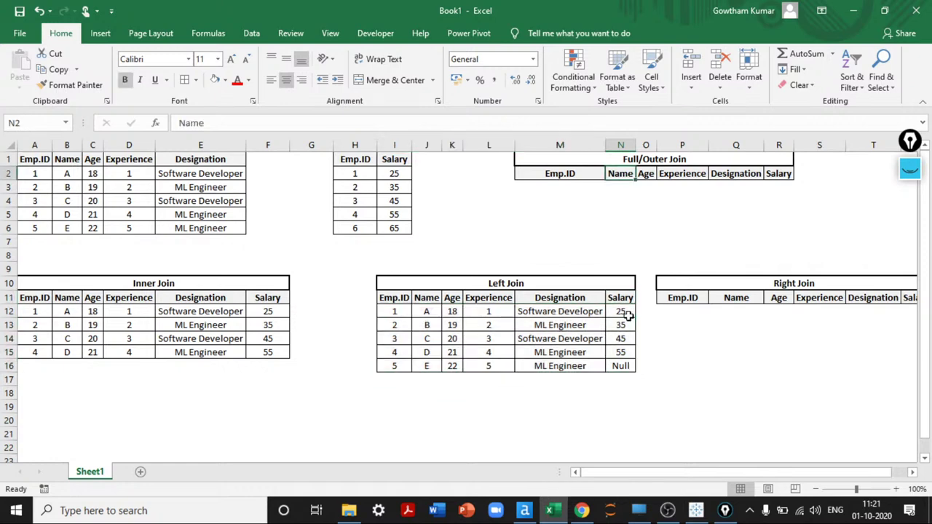
key("Up")
key("Down")
key("Down")
key("Down")
key("Down")
key("Down")
key("Down")
key("Down")
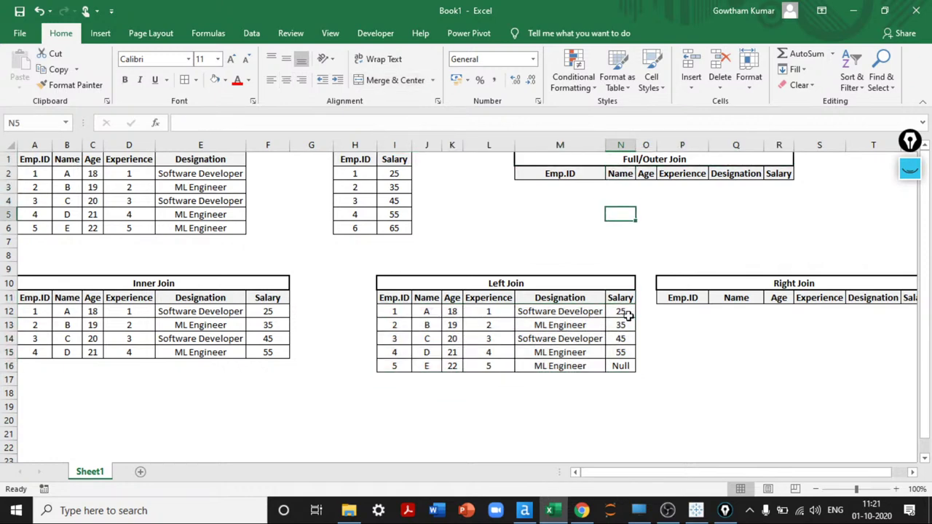
key("Left")
key("Left")
key("Left")
key("Up")
key("Up")
key("Up")
key("Left")
key("Up")
key("Up")
key("Up")
key("Left")
key("Left")
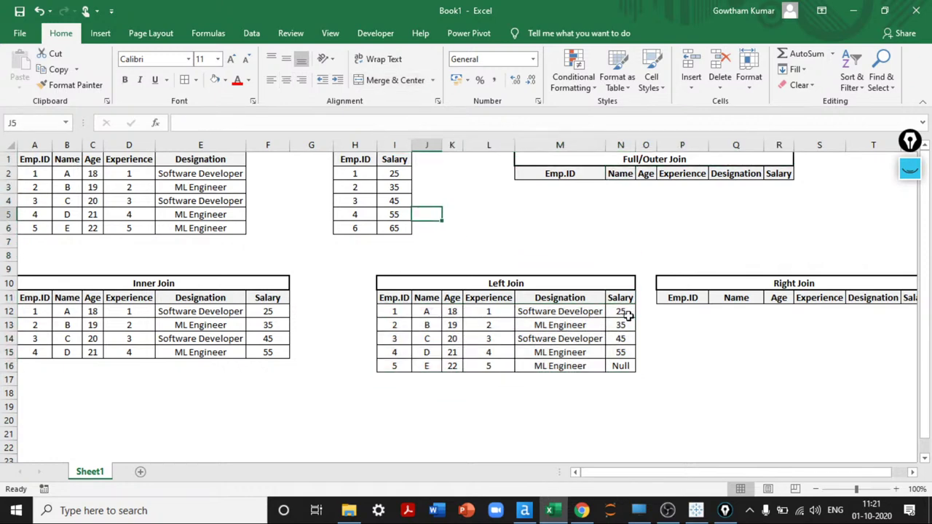
key("ctrl+shift+Down")
key("shift+Right")
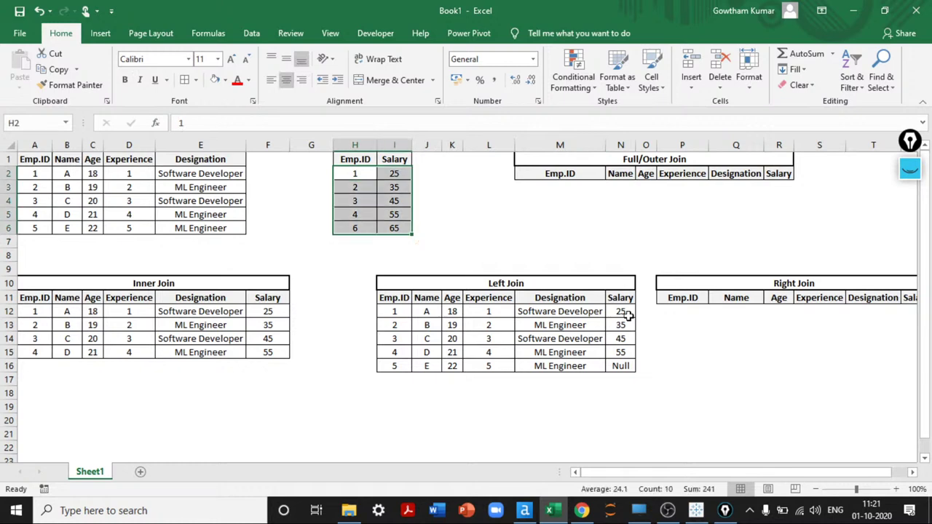
key("Up")
key("Down")
key("ctrl+shift+Down")
key("shift+Right")
key("ctrl+c")
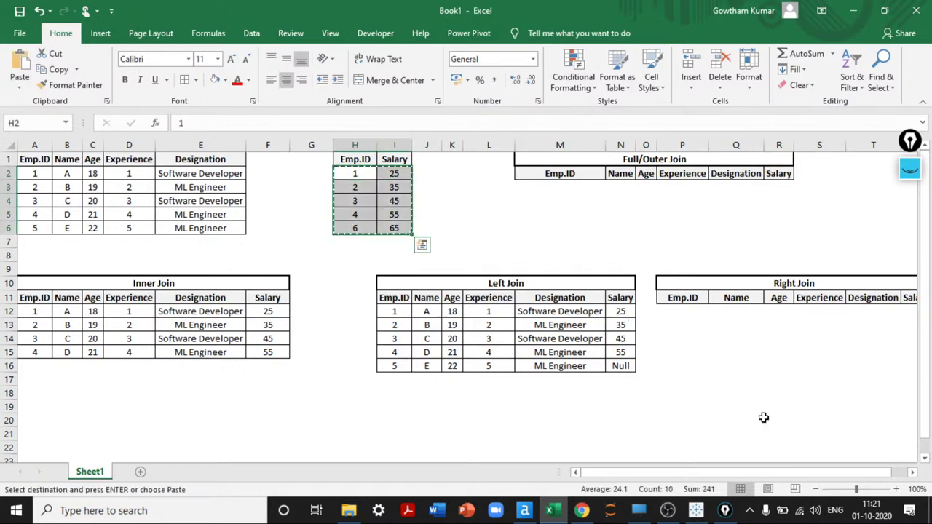
left_click(681, 311)
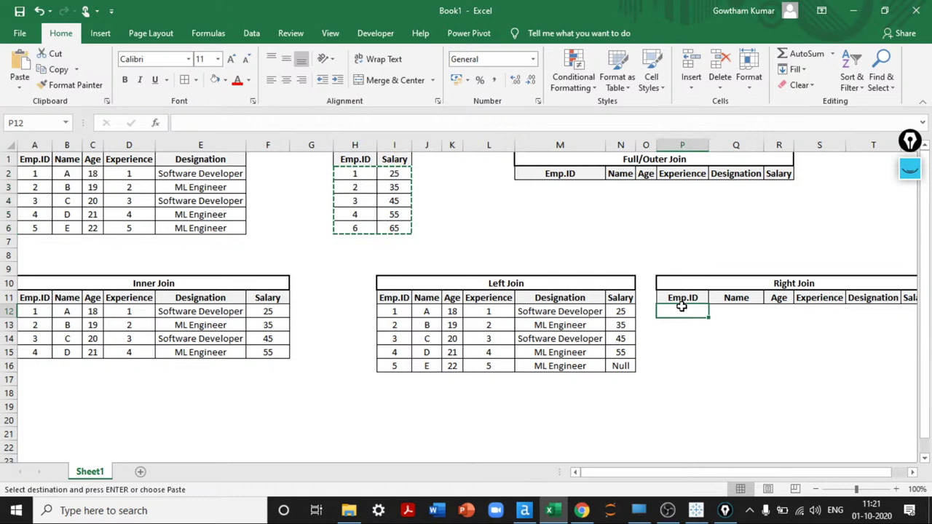
key("ctrl+v")
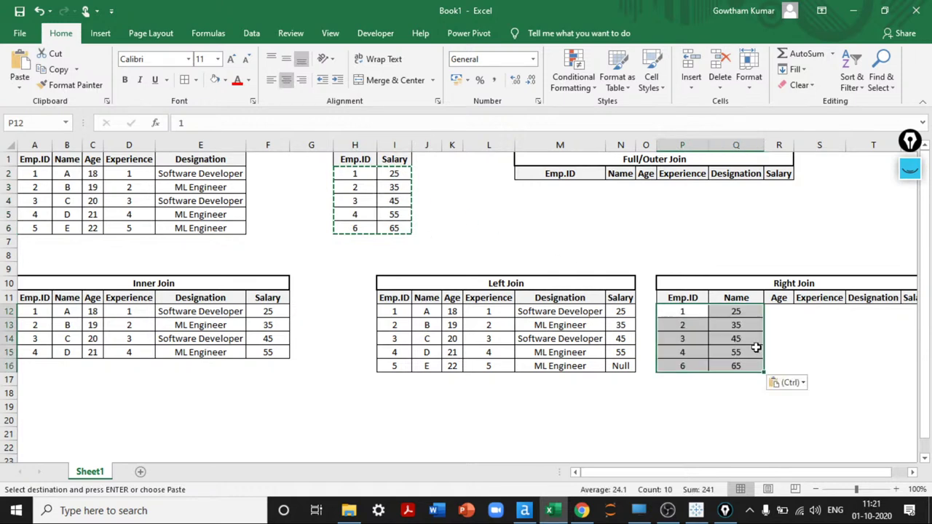
- Move the salaries Q12:Q16 from the Name column to the Salary column of the Right Join table at U12
left_click(741, 309)
key("ctrl+shift+Down")
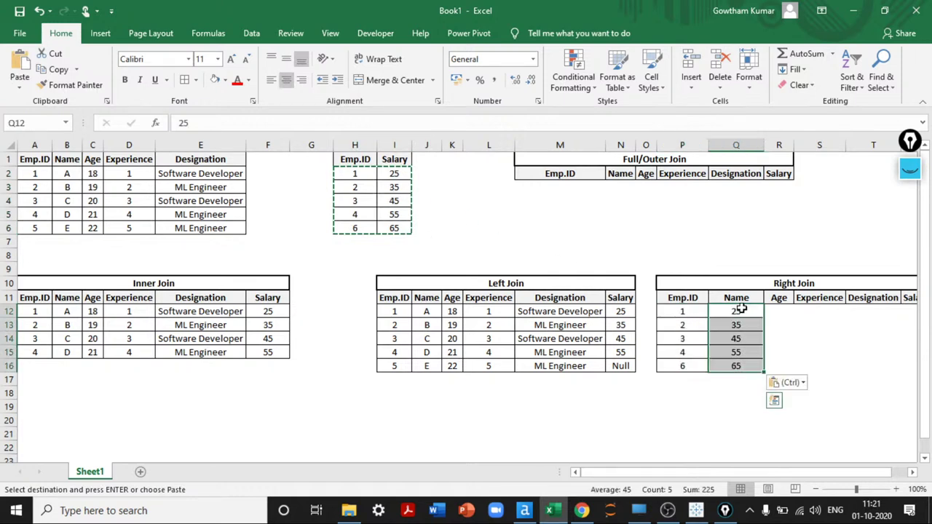
key("ctrl+c")
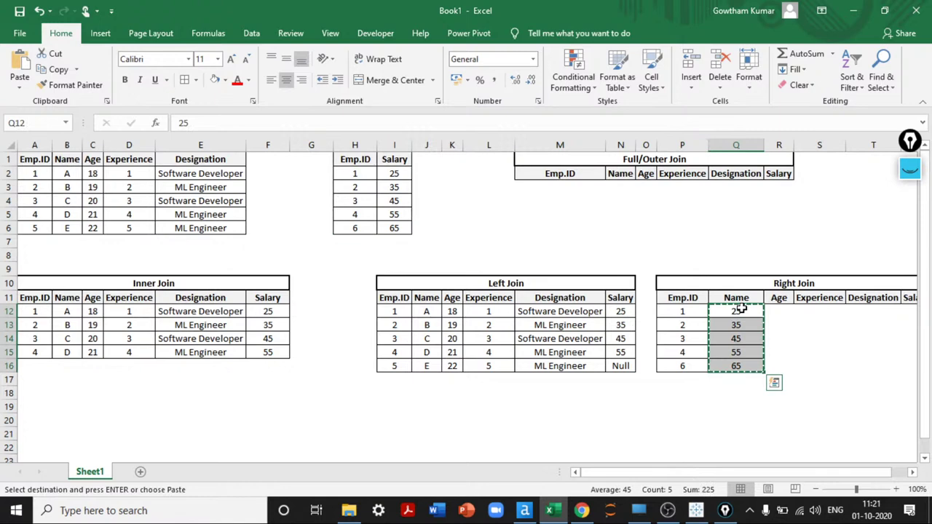
key("ctrl+q")
key("Right")
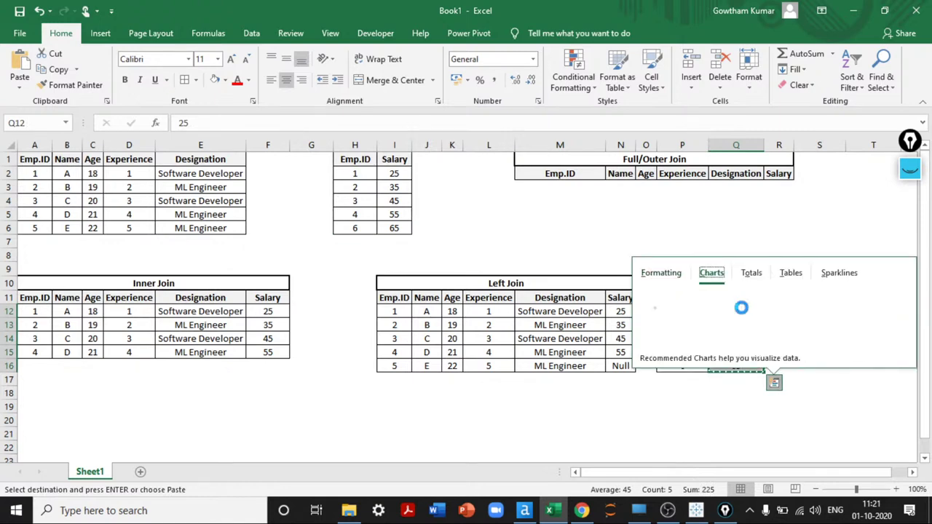
key("Escape")
key("Right")
key("Right")
key("Right")
key("Right")
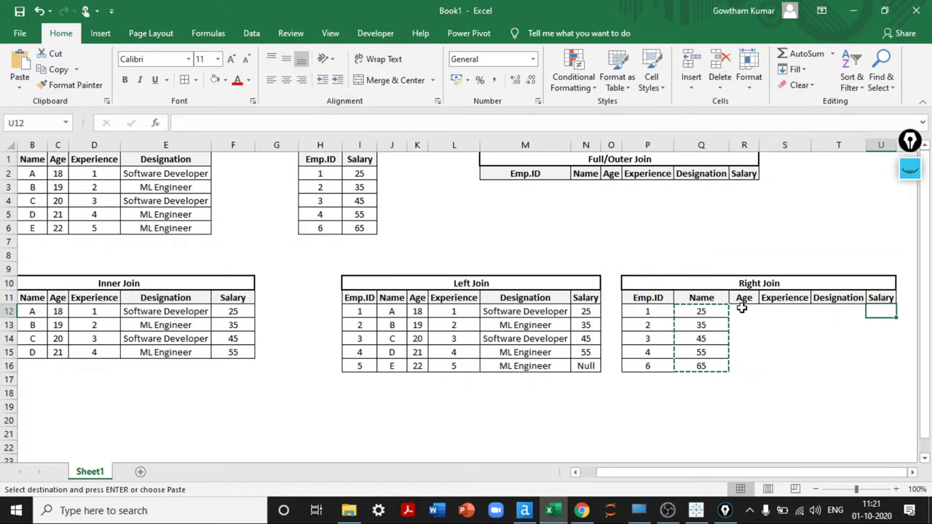
key("ctrl+v")
- Copy the Name to Designation details B2:E5 into the Right Join table starting at Q12
key("Left")
key("Left")
key("Left")
key("Left")
key("Left")
key("Left")
key("Left")
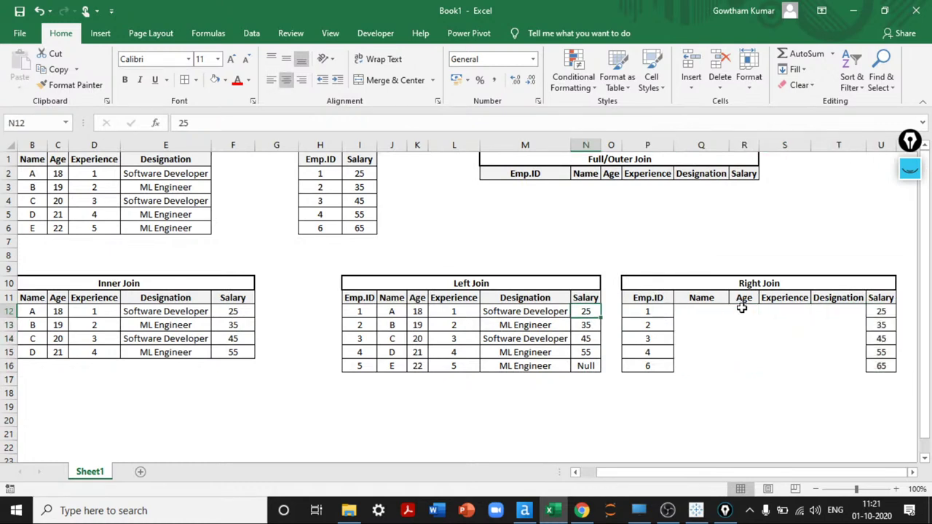
key("ctrl+Left")
key("ctrl+Left")
key("ctrl+Left")
key("ctrl+Up")
key("ctrl+Up")
key("ctrl+Up")
key("Down")
key("Right")
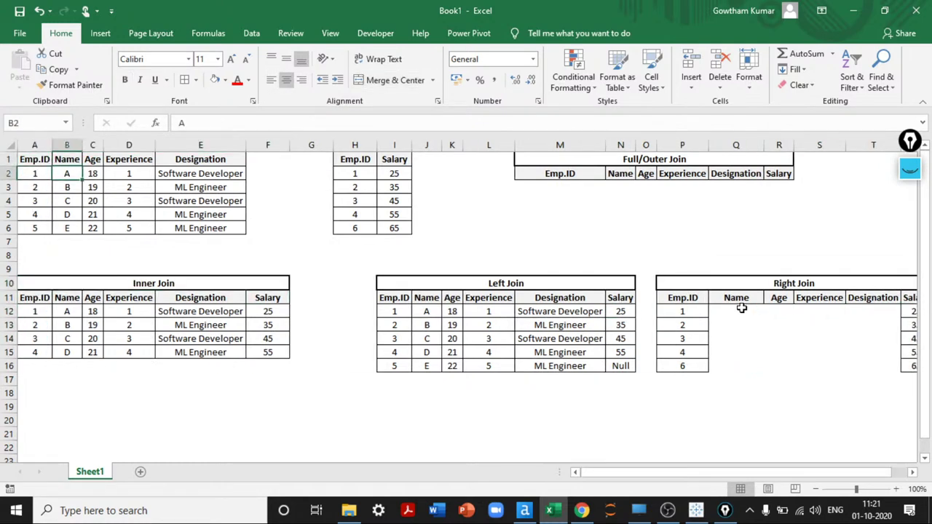
key("ctrl+shift+Down")
key("shift+Up")
key("shift+Right")
key("shift+Right")
key("shift+Right")
key("ctrl+c")
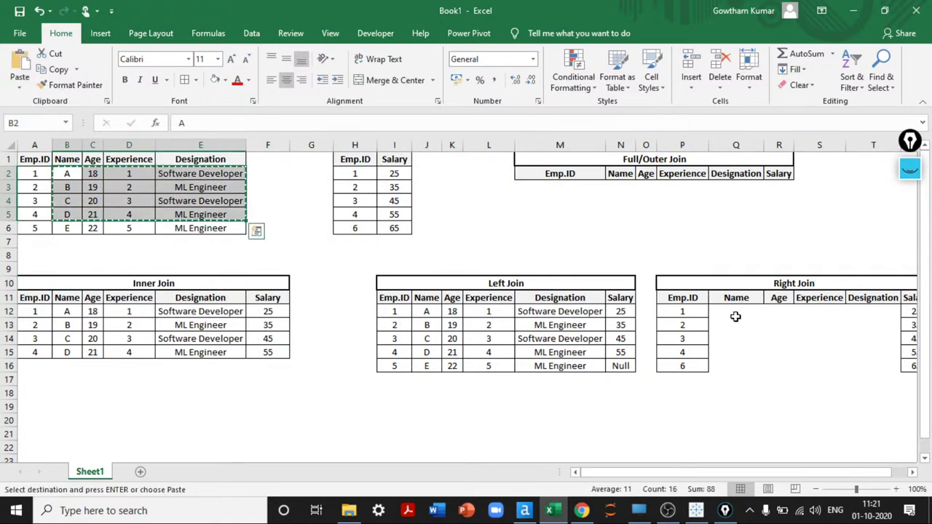
key("ctrl+v")
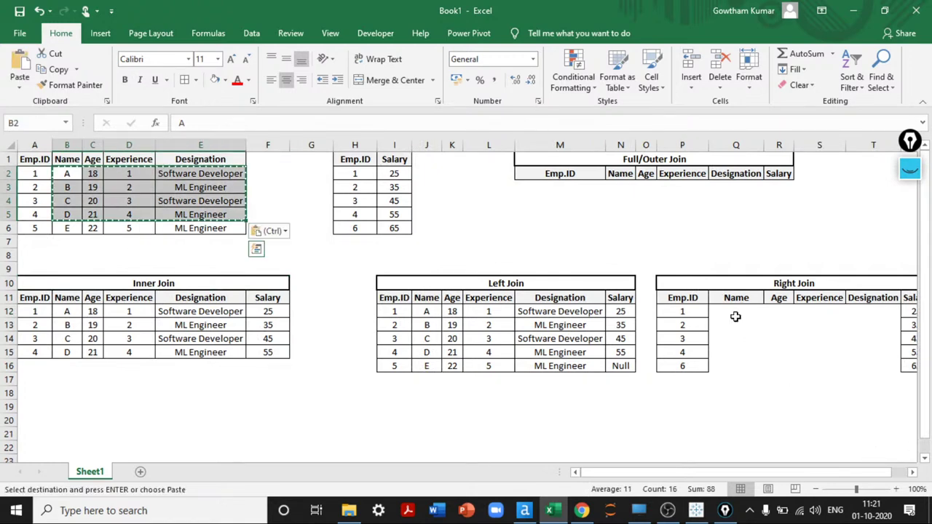
left_click(720, 326)
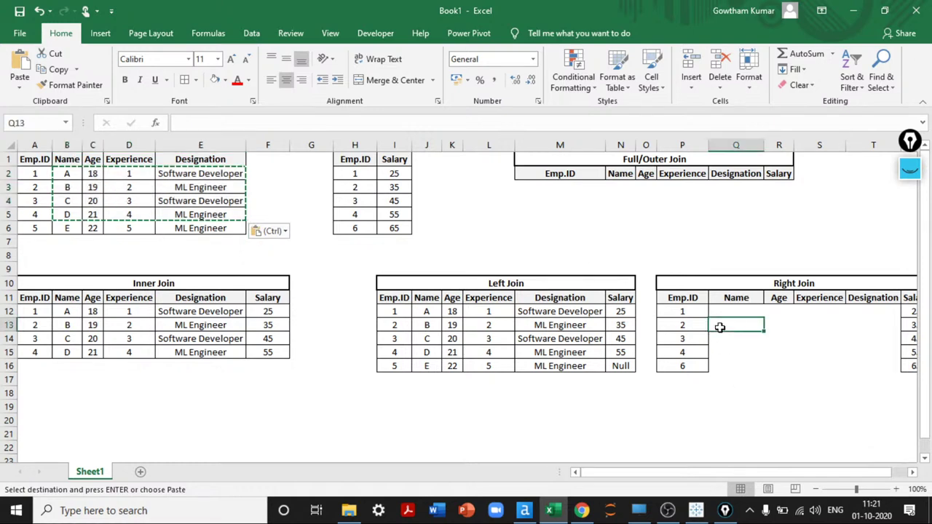
left_click(737, 311)
key("ctrl+v")
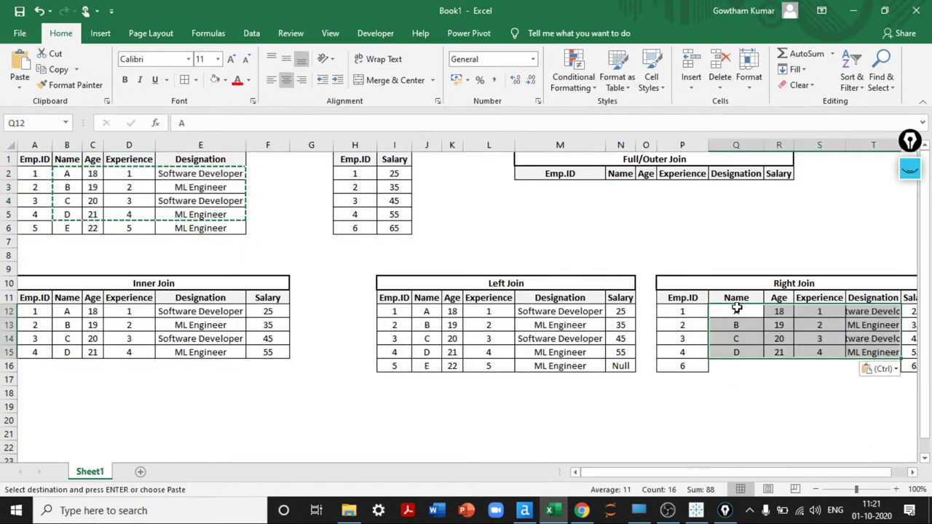
key("Escape")
- Autofit the column widths to the Right Join table, columns P to U, including its header row
key("Up")
key("Left")
key("ctrl+shift+Down")
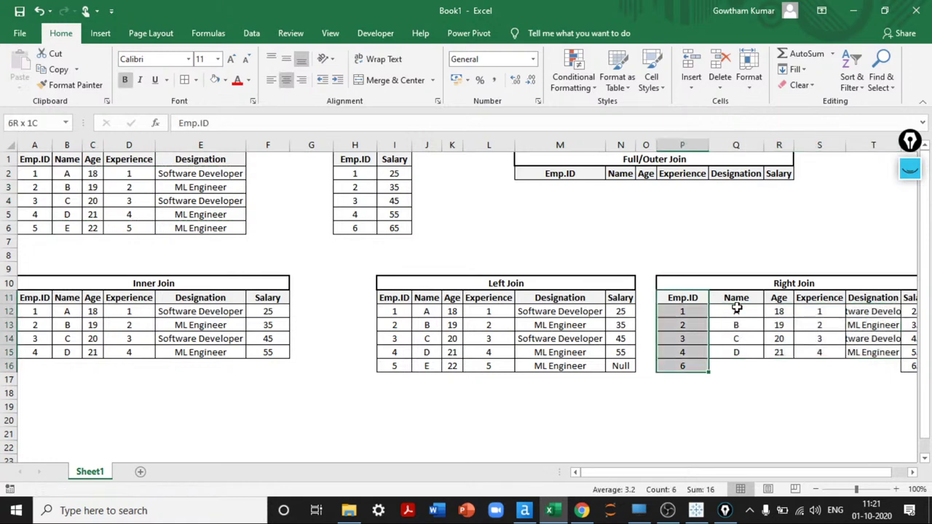
key("ctrl+shift+Right")
key("alt+h")
key("o")
key("i")
- Add borders to the blank Name to Designation cells Q16:T16 of the Right Join table and fill them all with Null
key("Down")
key("Down")
key("Down")
key("Down")
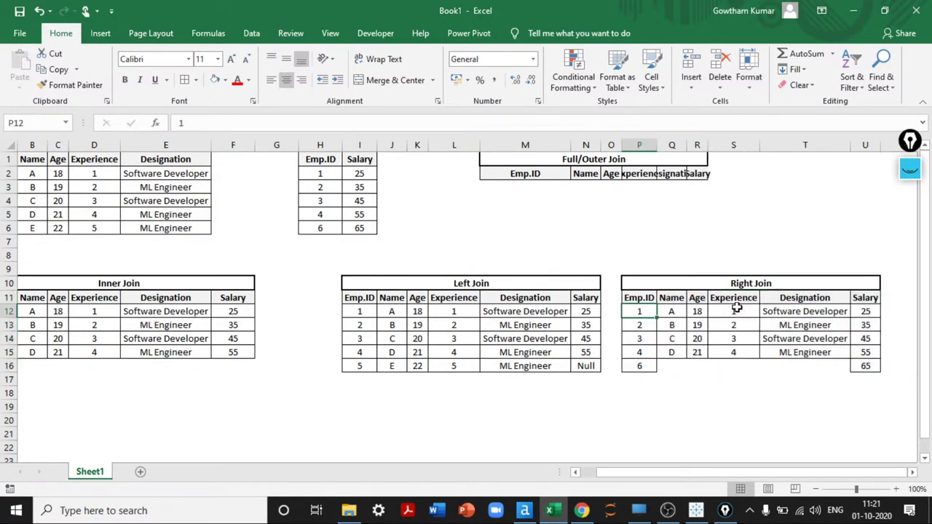
key("Right")
key("shift+Right")
key("shift+Right")
key("shift+Right")
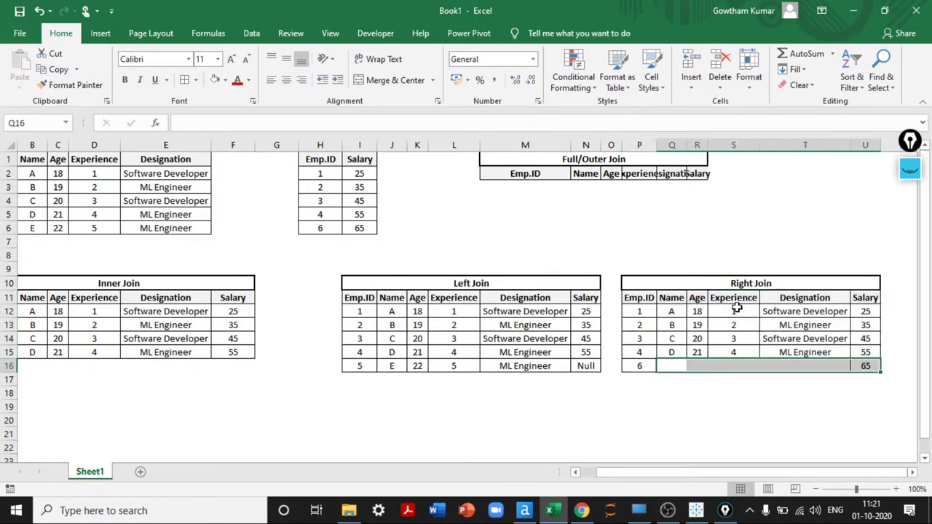
key("shift+Left")
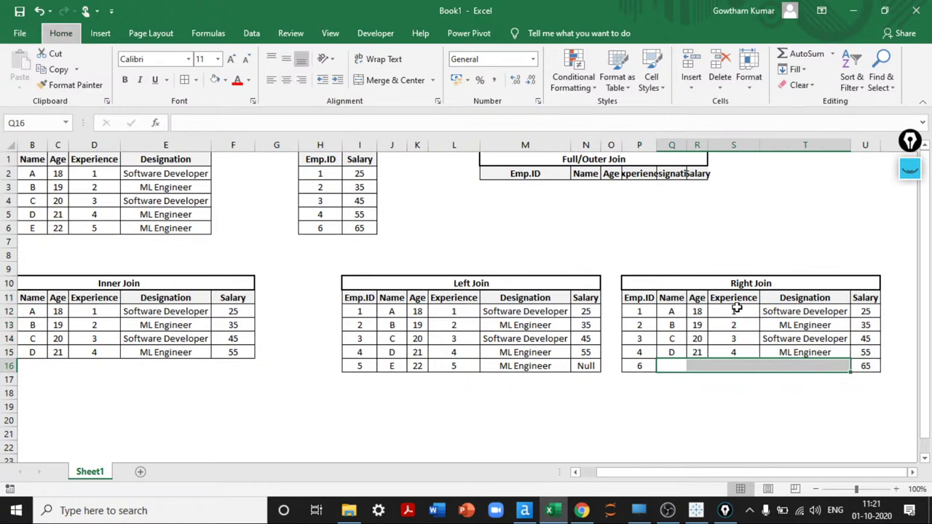
key("Tab")
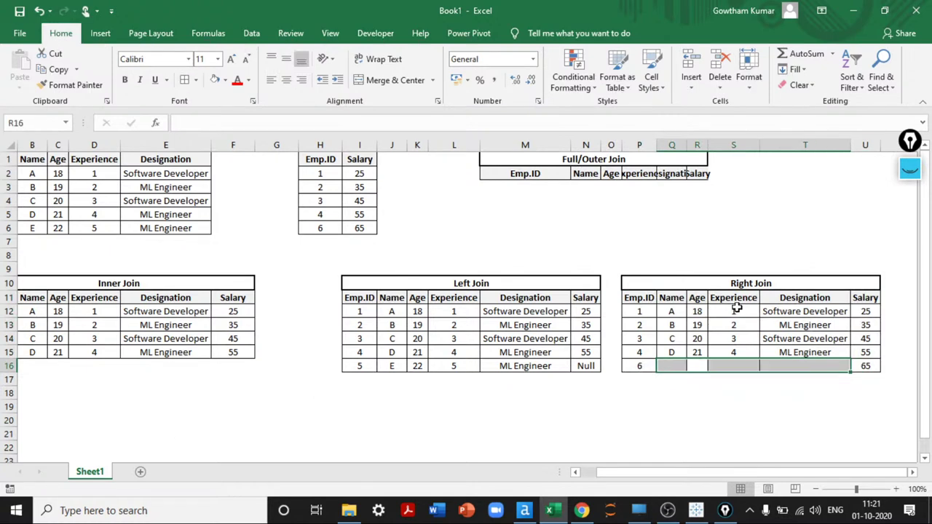
type("Null")
key("ctrl+Return")
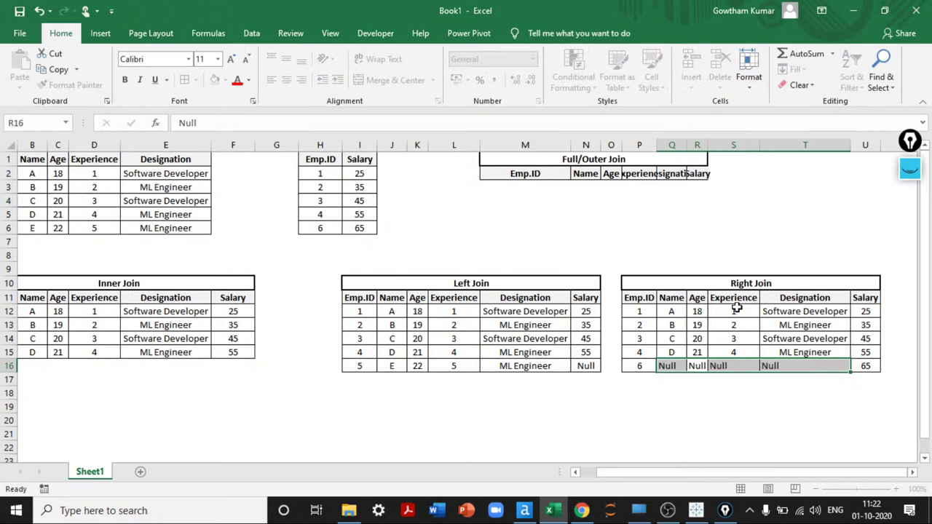
- Center the Null entries in Q16:T16 of the Right Join table
key("alt+h")
key("a")
key("c")
key("shift+Tab")
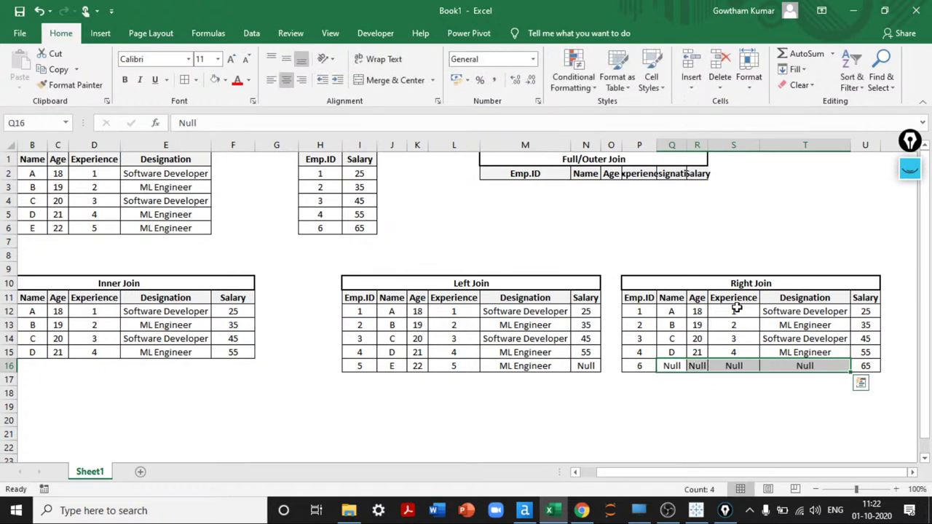
- Review the Right Join table and compare its Emp.ID 6 record with the matching row of the salary table
key("Up")
key("Up")
key("Up")
key("Up")
key("Up")
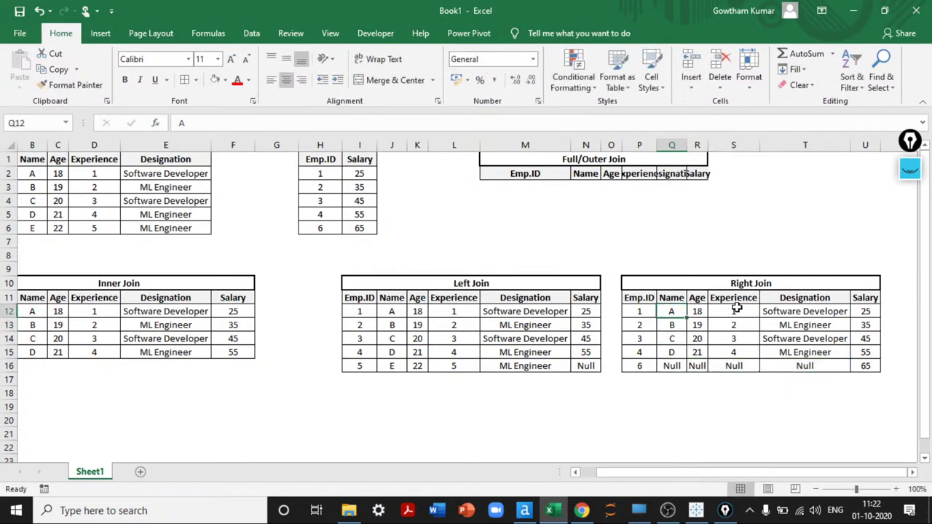
key("ctrl+shift+Down")
key("shift+Right")
key("shift+Right")
key("shift+Right")
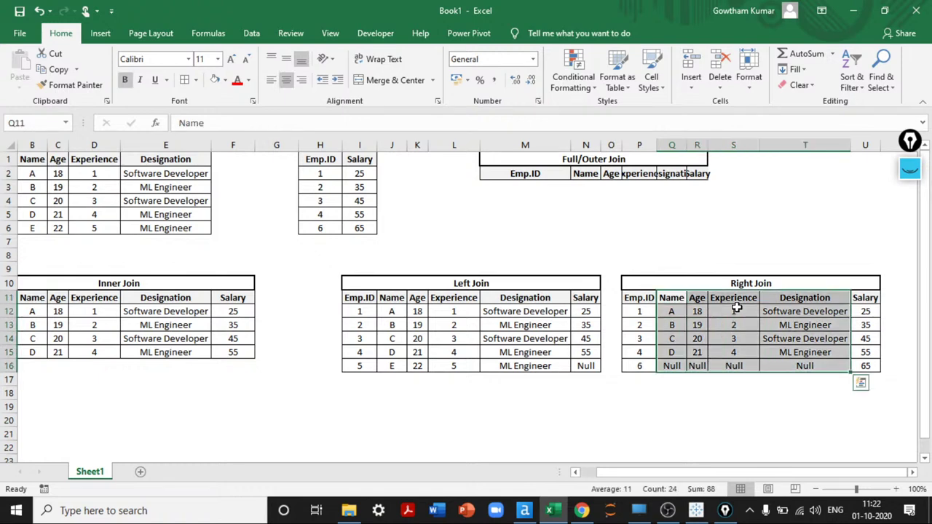
left_click(317, 228)
left_click(633, 364)
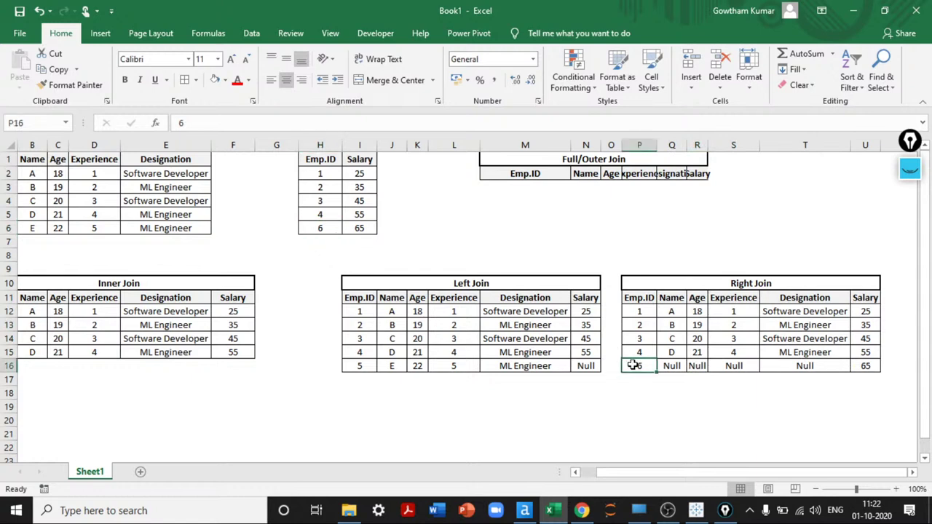
left_click(875, 364)
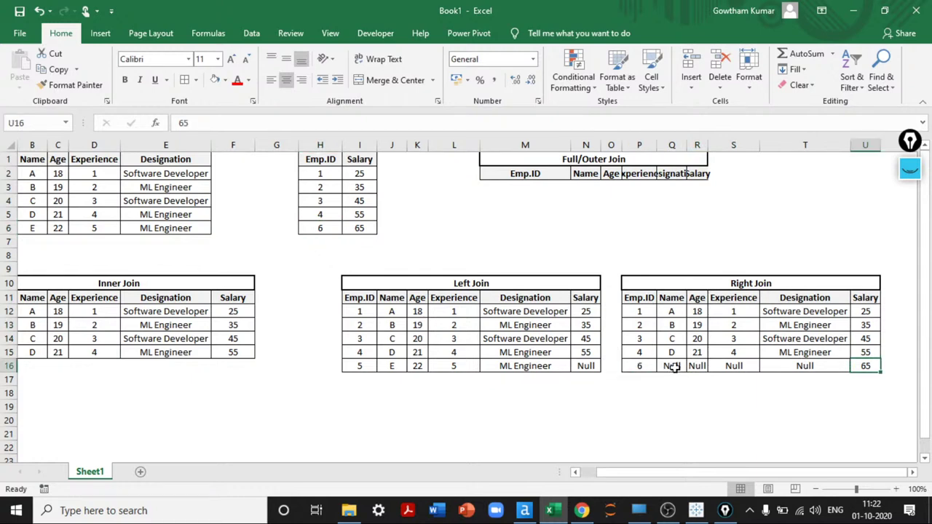
- Fill the Null cells Q16:T16 in the Right Join table and N16 in the Left Join table with yellow
left_click_drag(673, 367, 781, 372)
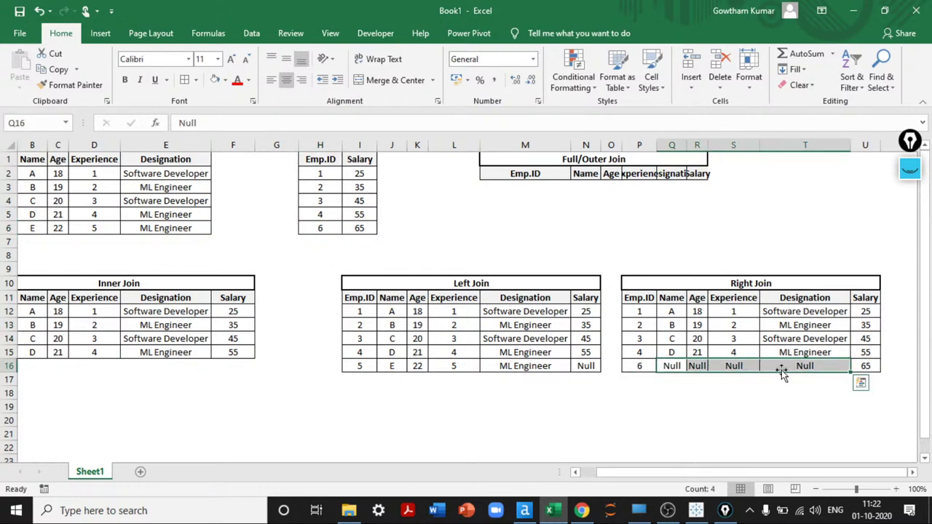
left_click(224, 80)
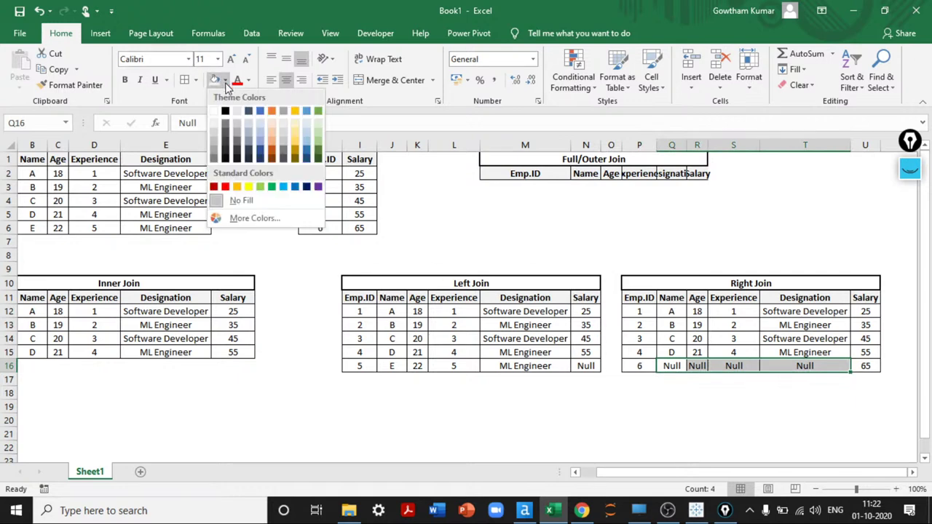
left_click(249, 187)
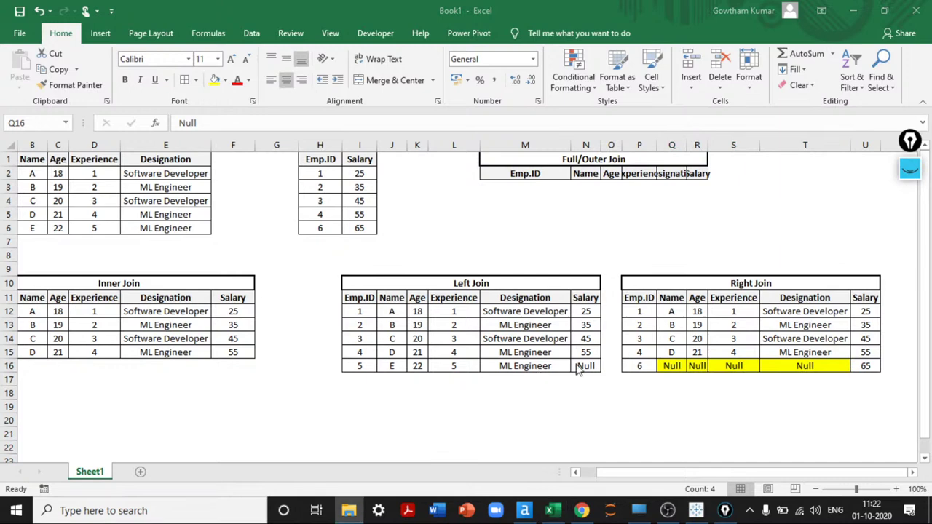
key("super+e")
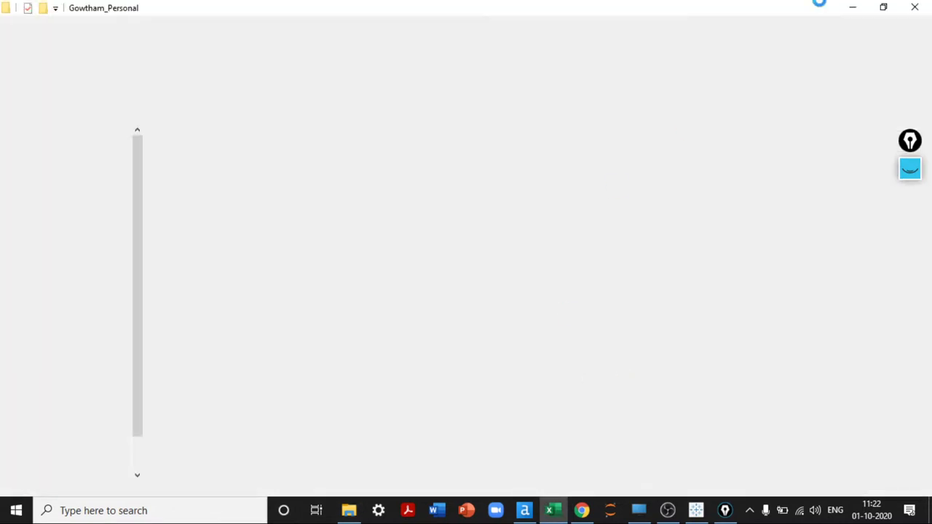
key("alt+Tab")
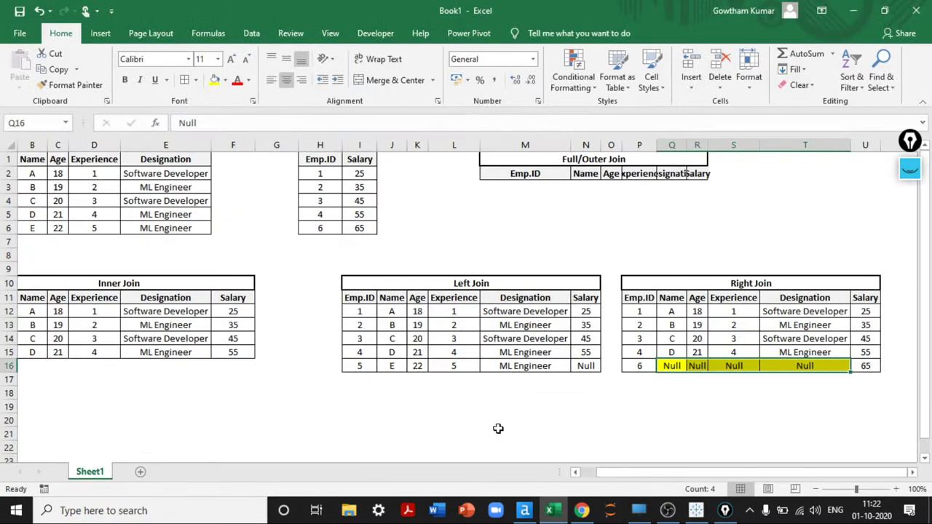
left_click(586, 366)
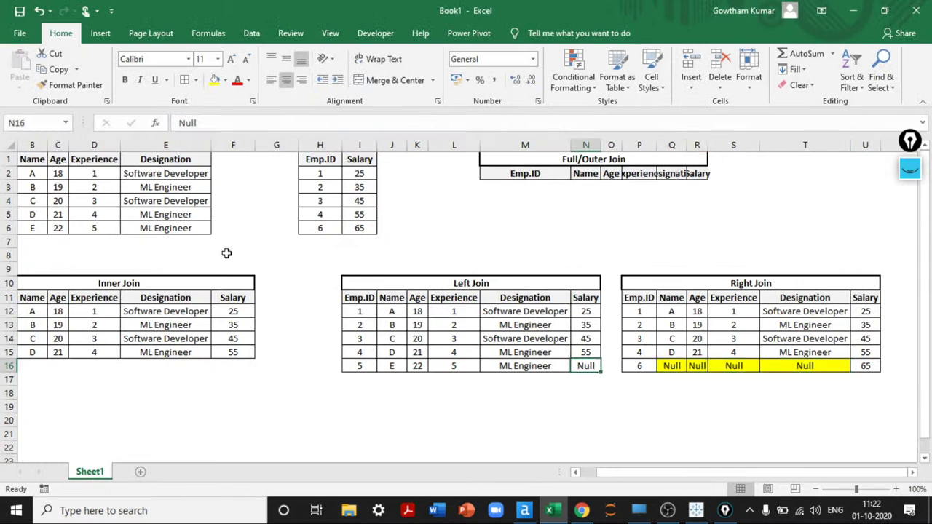
left_click(215, 80)
- Apply all borders to the Full/Outer Join table's header row and six blank rows, M2:R8
left_click(589, 473)
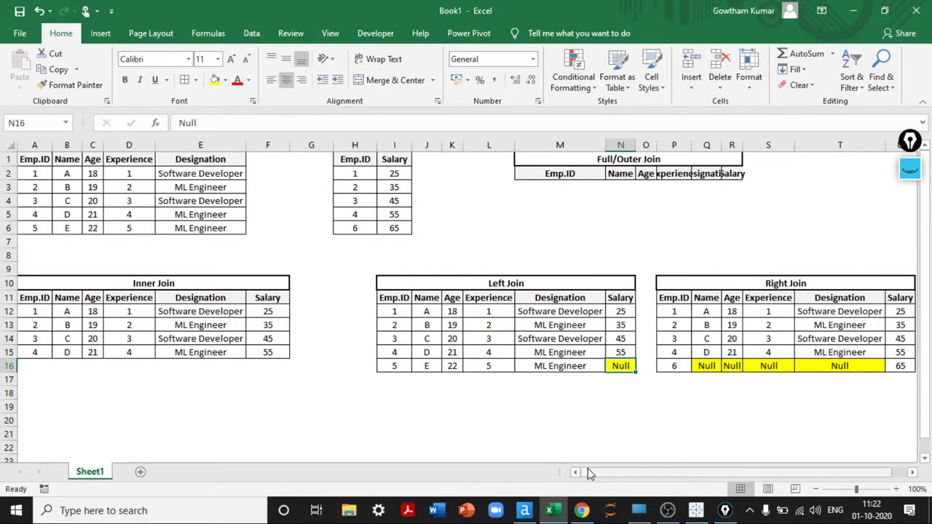
left_click_drag(590, 473, 671, 469)
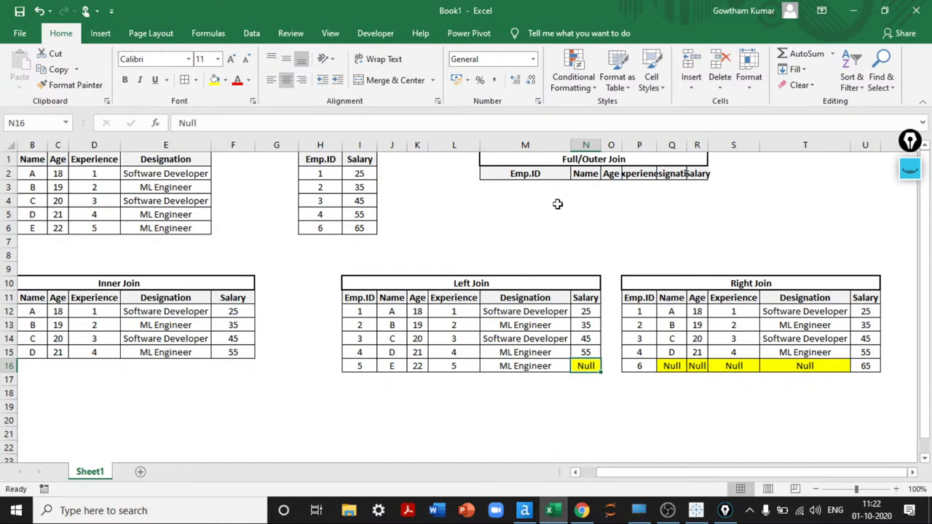
left_click(497, 177)
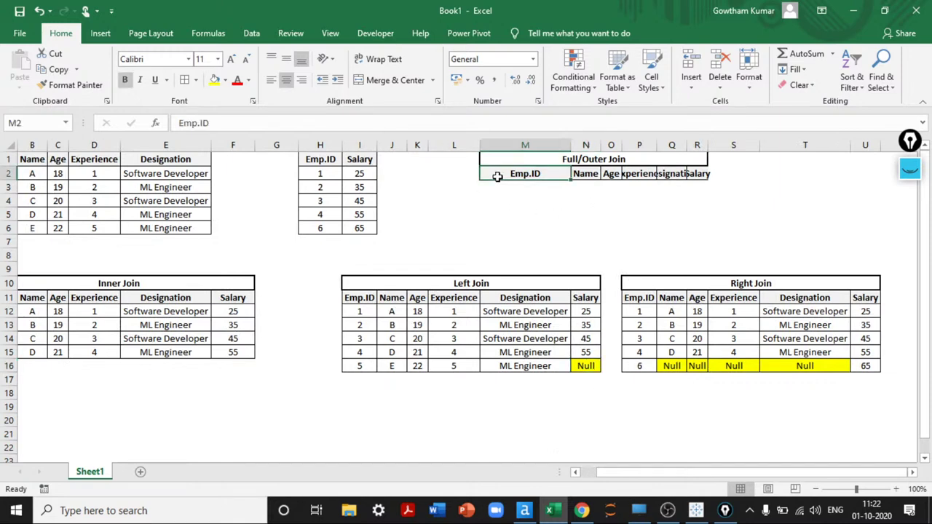
key("shift+Down")
key("shift+Down")
key("shift+Down")
key("shift+Down")
key("shift+Down")
key("shift+Down")
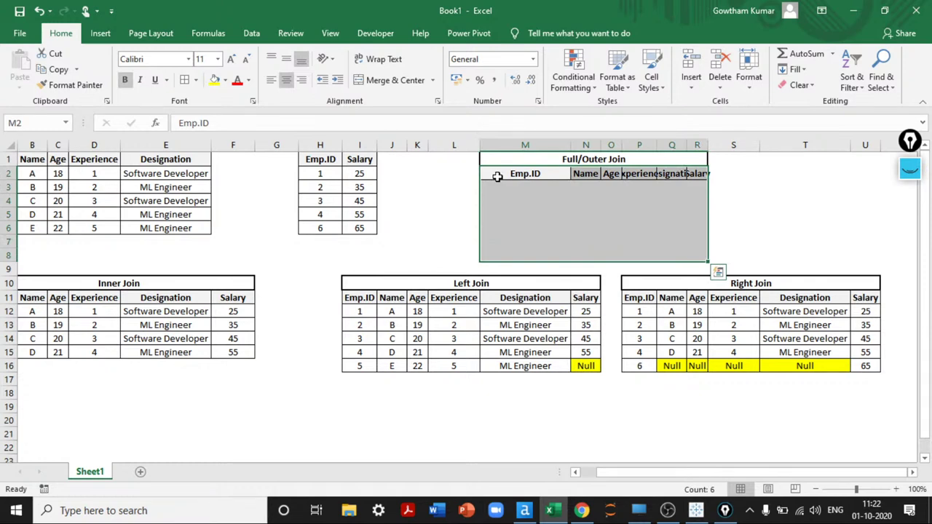
key("alt+h")
key("b")
key("a")
- Try autofitting columns M to R to the Full/Outer Join headers, and undo the width change
key("alt+h")
key("o")
key("i")
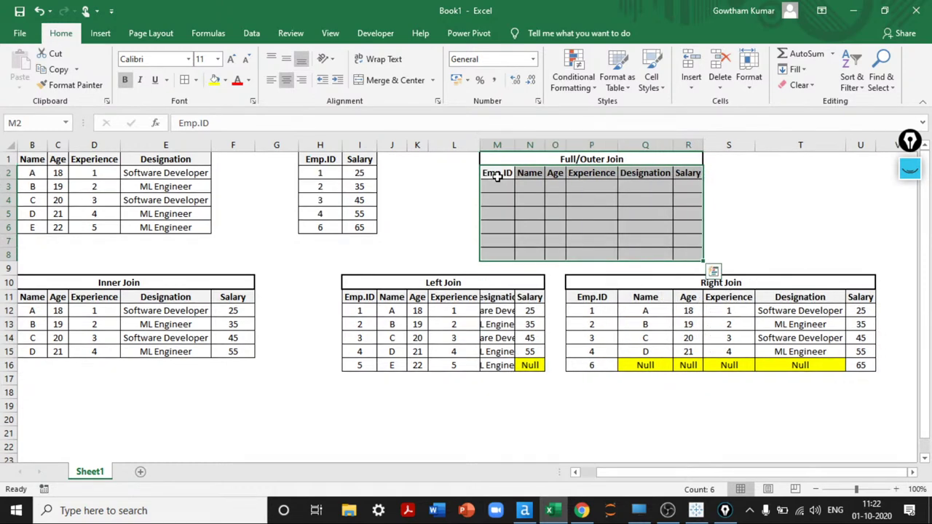
key("ctrl+z")
- Autofit columns P to R to the Experience, Designation and Salary headers of the Full/Outer Join table
key("Right")
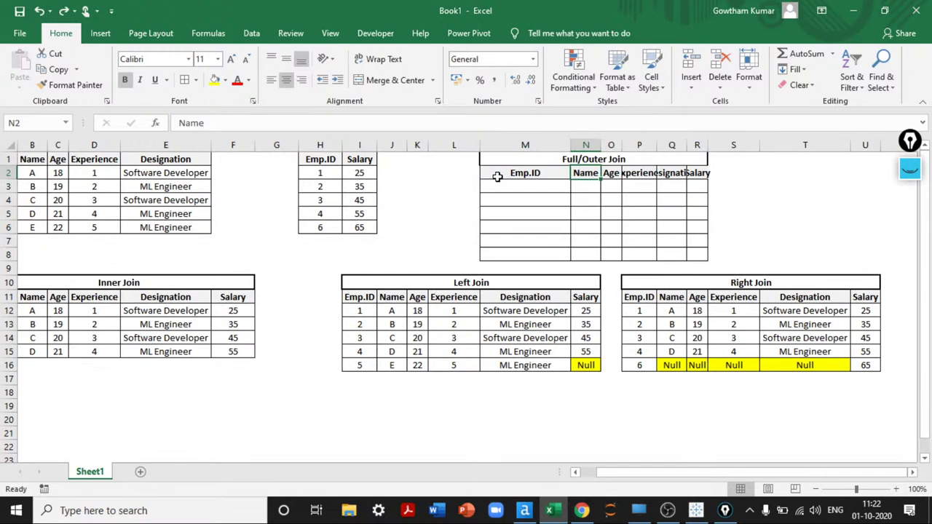
key("Right")
key("Right")
key("shift+Right")
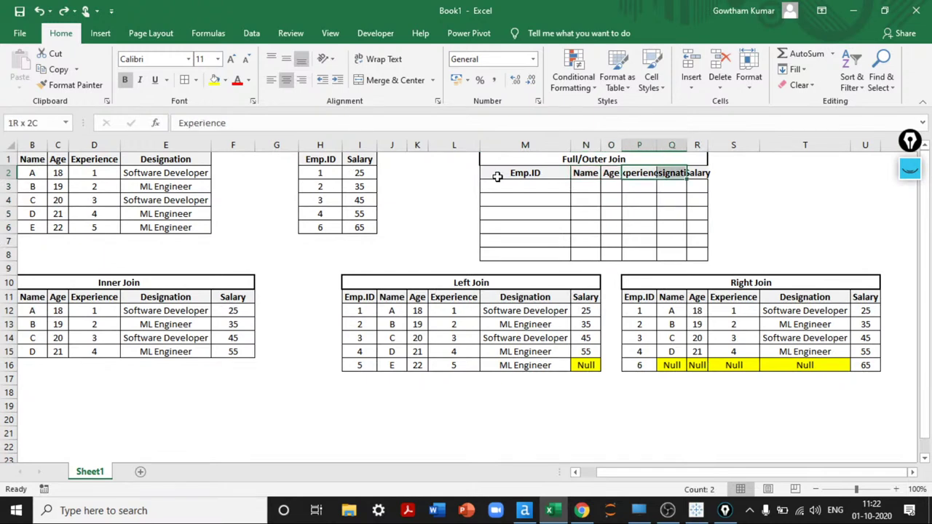
key("shift+Right")
key("alt+h")
key("o")
key("i")
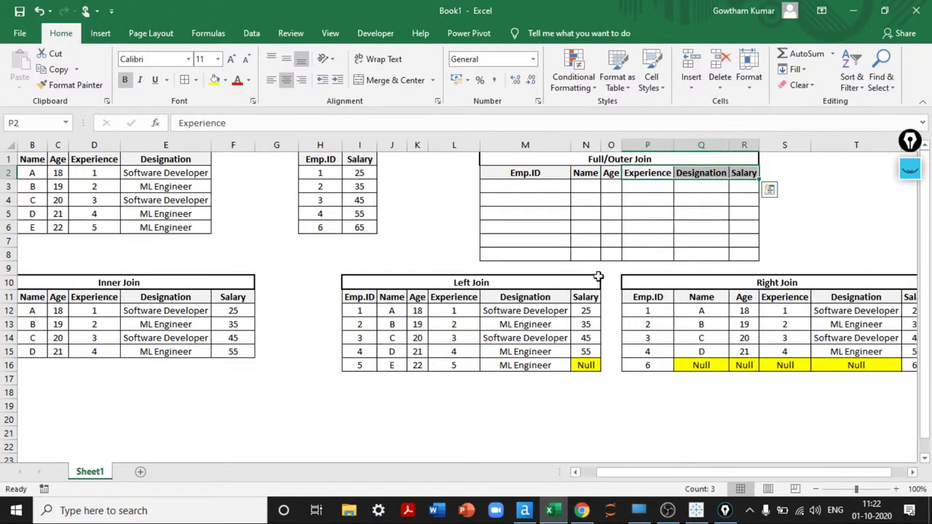
- Copy the employee records A2:E6 into the Full/Outer Join table starting at M3
left_click(32, 173)
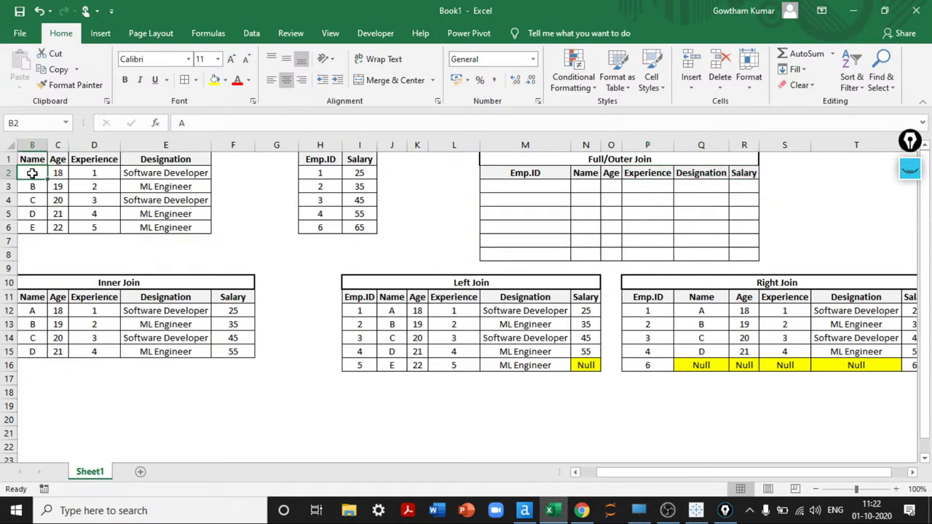
key("Left")
key("ctrl+shift+Right")
key("ctrl+shift+Down")
key("ctrl+c")
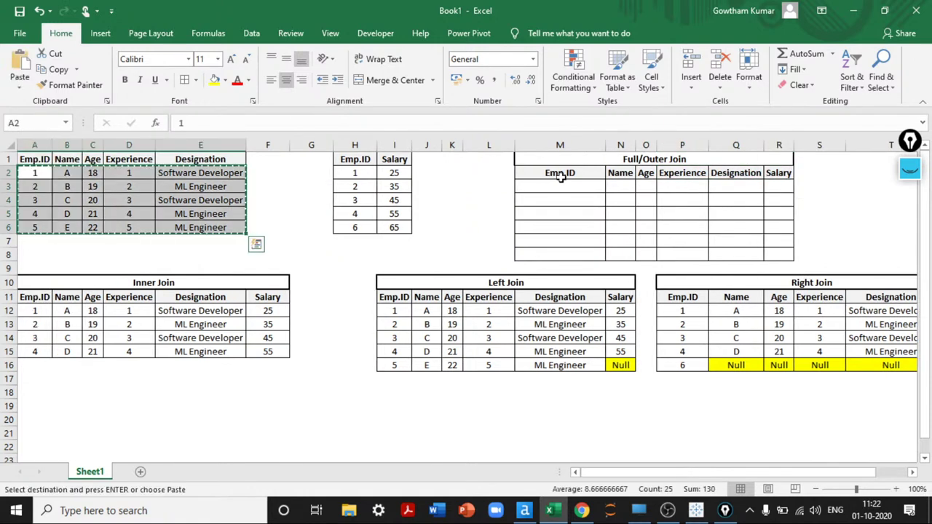
left_click(561, 185)
key("ctrl+v")
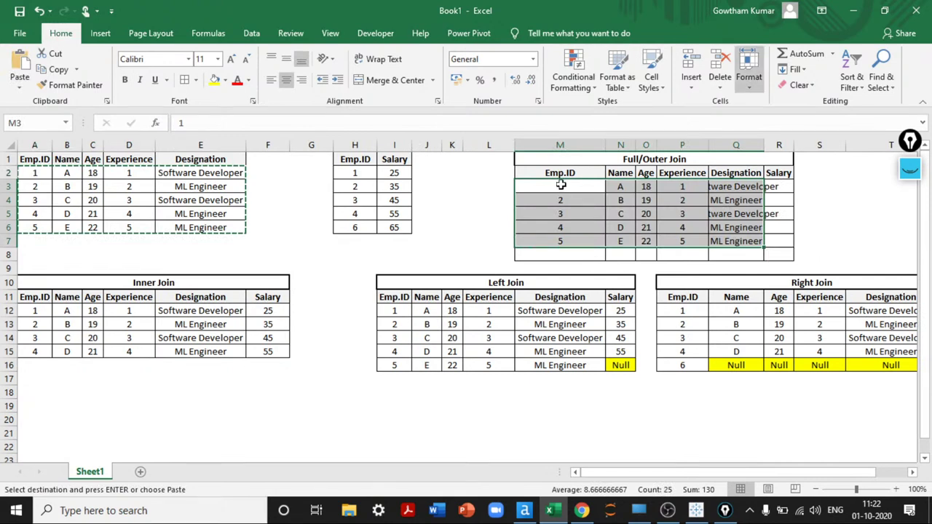
- Autofit column Q to the Designation entries Q2:Q7 of the Full/Outer Join table
key("Up")
key("Right")
key("Right")
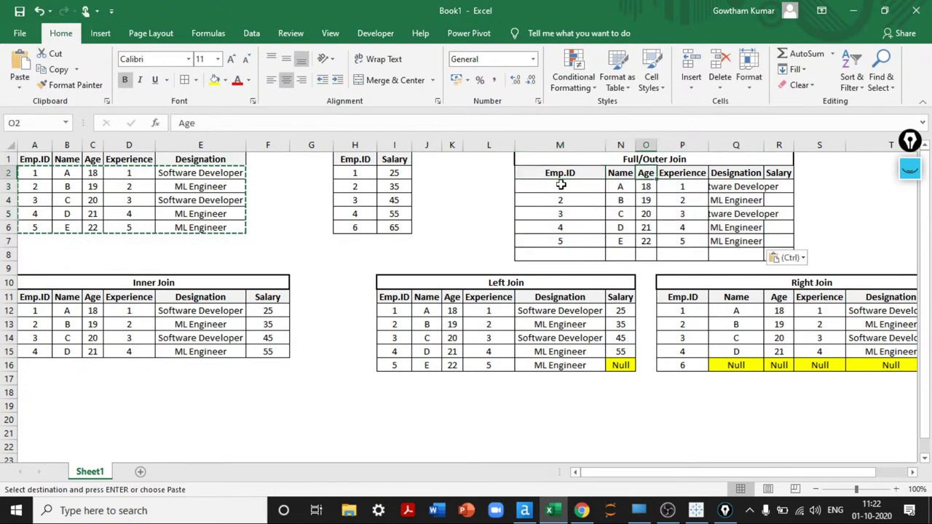
key("Right")
key("Right")
key("ctrl+shift+Down")
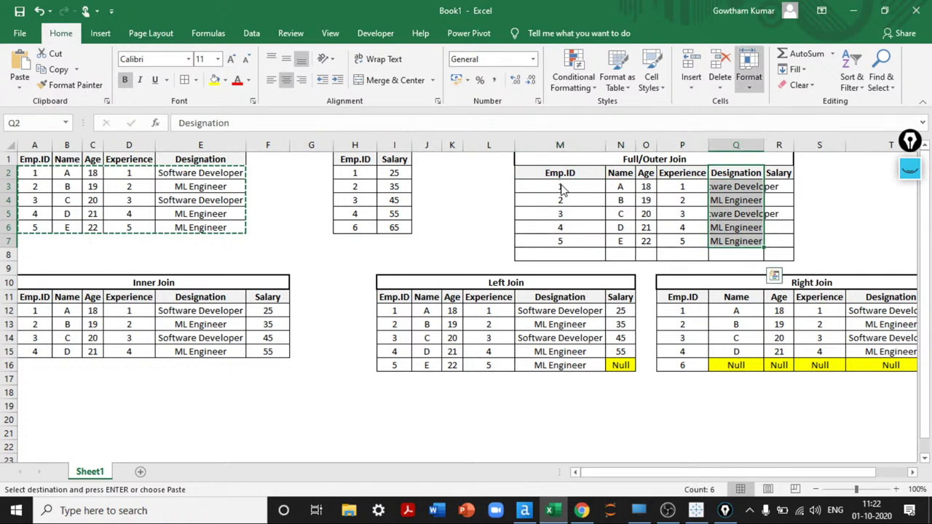
key("alt+h")
key("o")
key("i")
- Copy the salaries I2:I5 for employees 1 to 4 into the Full/Outer Join table's Salary column starting at R3
left_click_drag(399, 174, 397, 214)
key("ctrl+c")
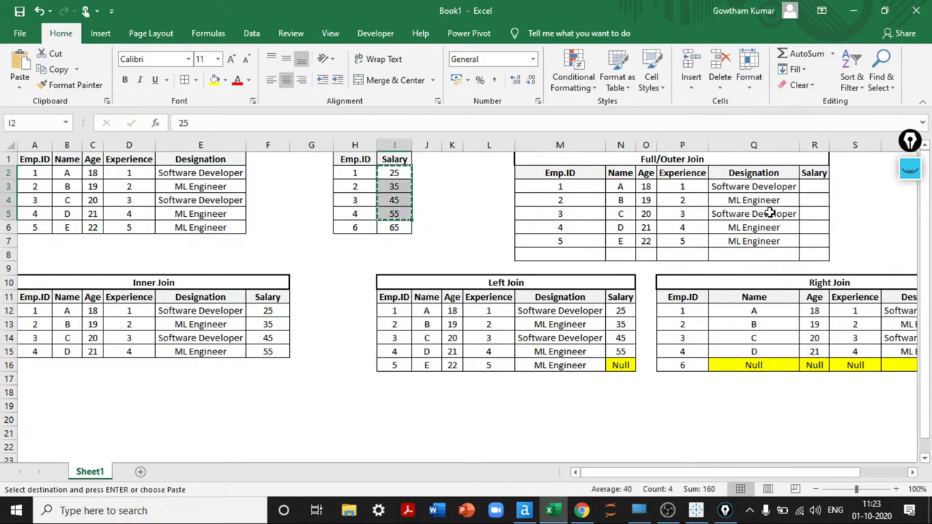
left_click(808, 187)
key("ctrl+v")
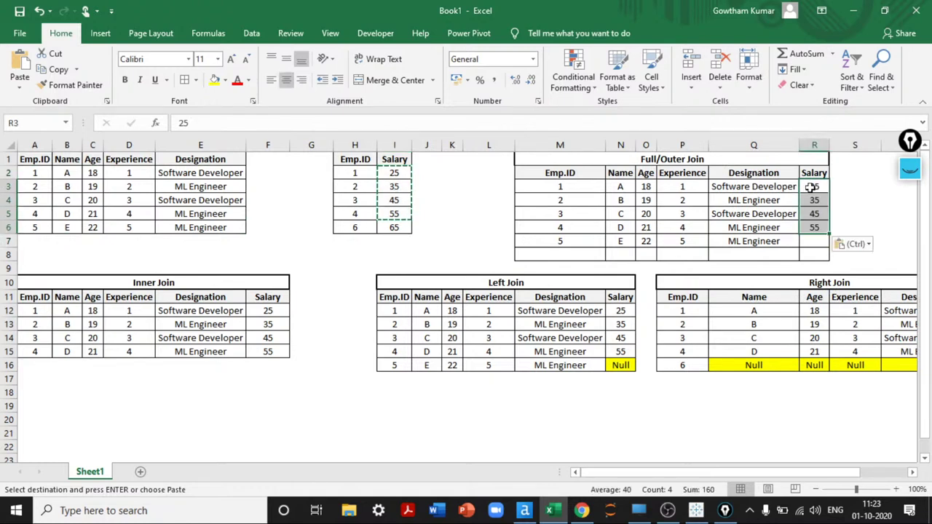
- Enter Null as the salary of employee 5 in cell R7 of the Full/Outer Join table
left_click(810, 242)
type("Nukk")
key("Return")
left_click(811, 242)
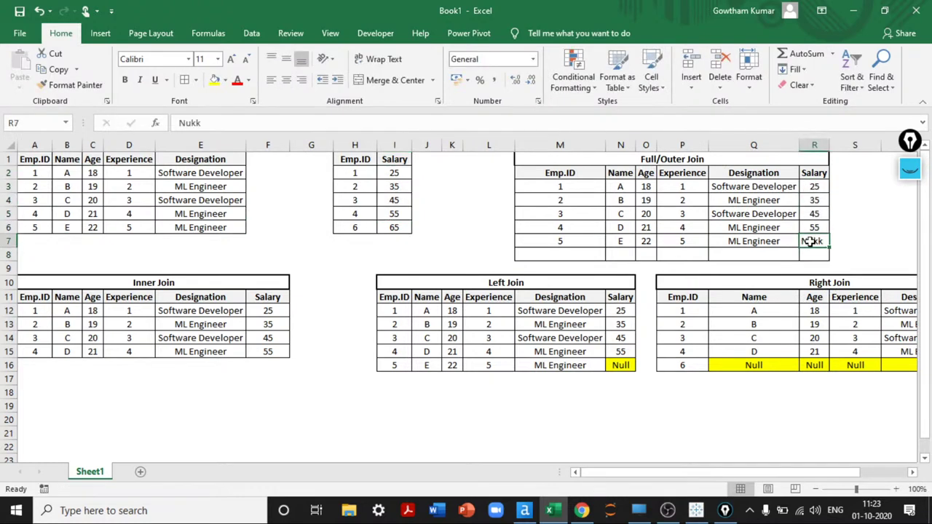
type("Null")
key("Return")
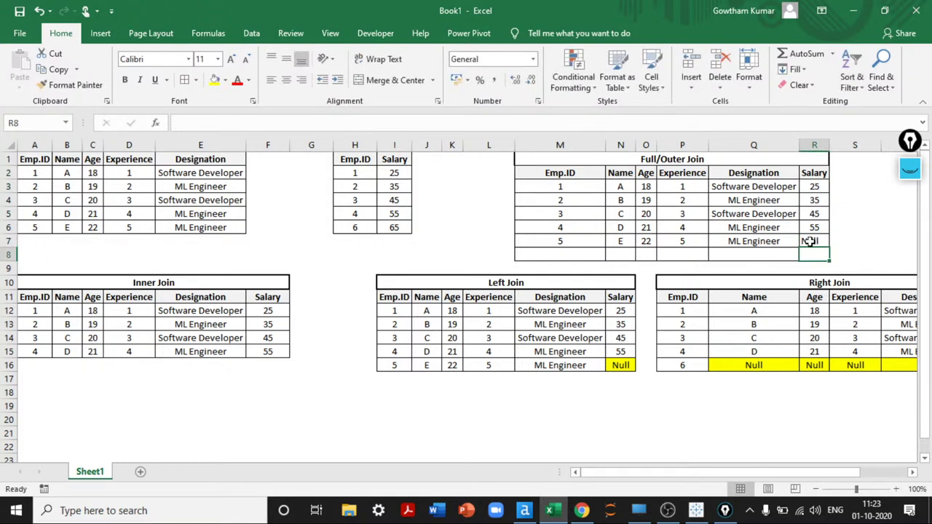
- Copy the Right Join table's employee 6 record P16:U16 into the Full/Outer Join table's last row starting at M8
left_click(687, 362)
key("ctrl+shift+Right")
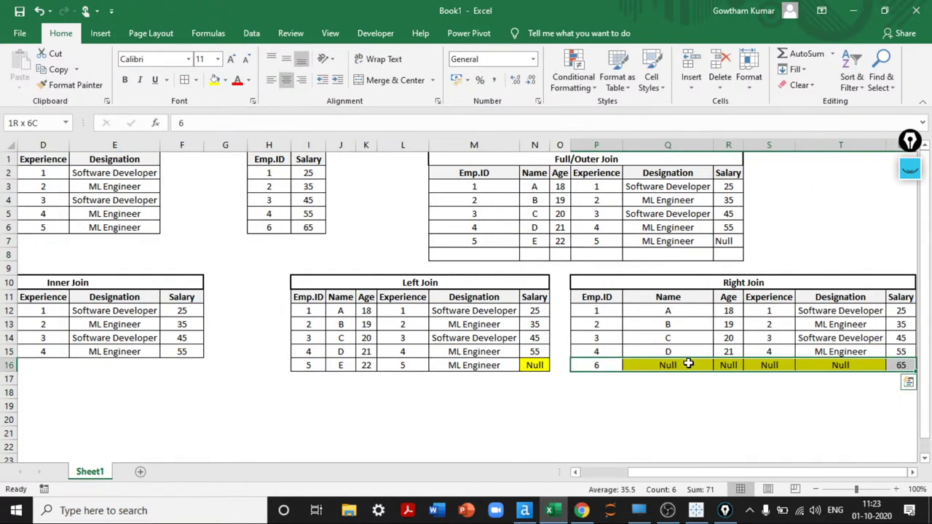
key("ctrl+c")
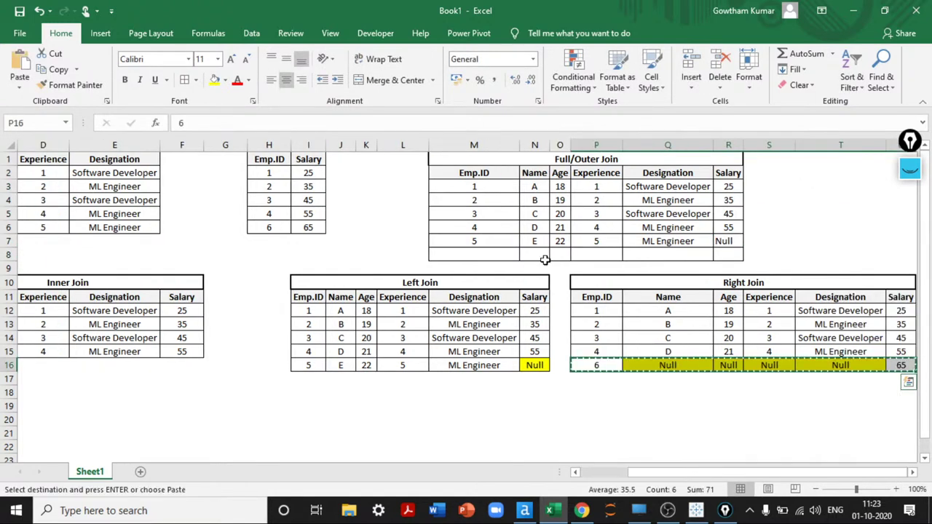
left_click(463, 253)
key("Return")
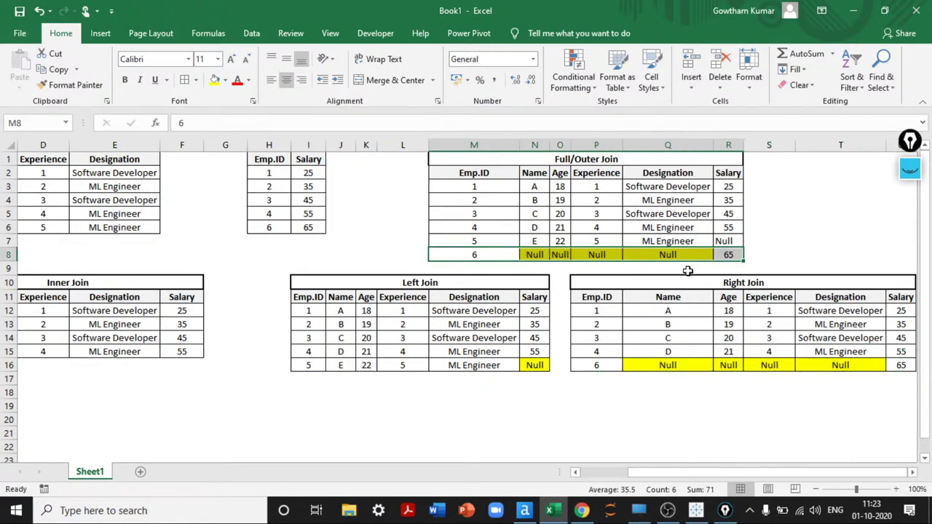
- Fill the Null salary cell R7 of the Full/Outer Join table with yellow and centre its text
left_click(730, 241)
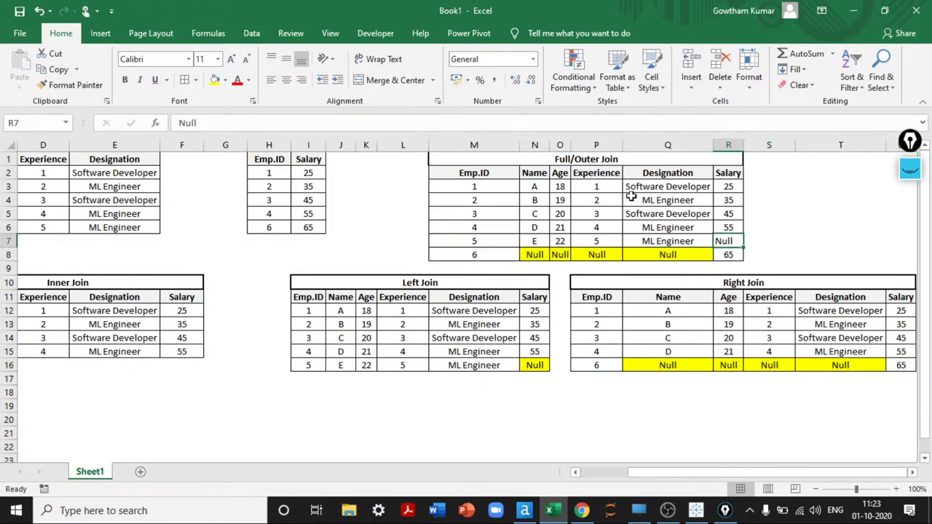
left_click(215, 79)
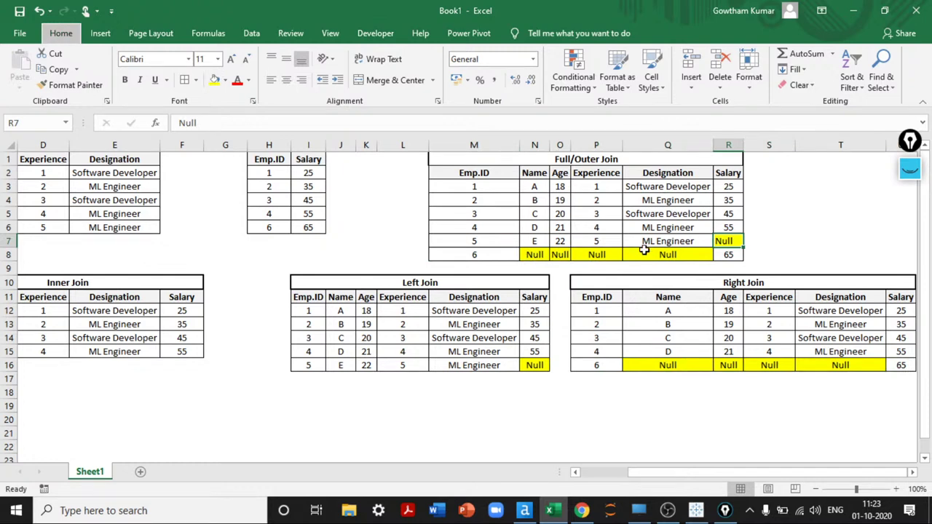
key("alt+h")
key("a")
key("c")
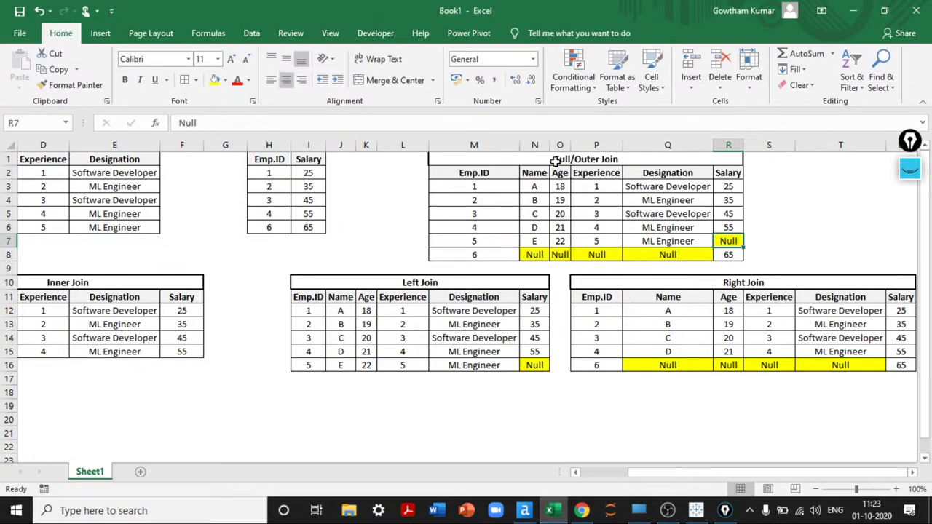
- Examine the Full/Outer Join table and compare its Null cells with those in the Left and Right Join tables
left_click_drag(538, 173, 693, 243)
left_click(693, 243)
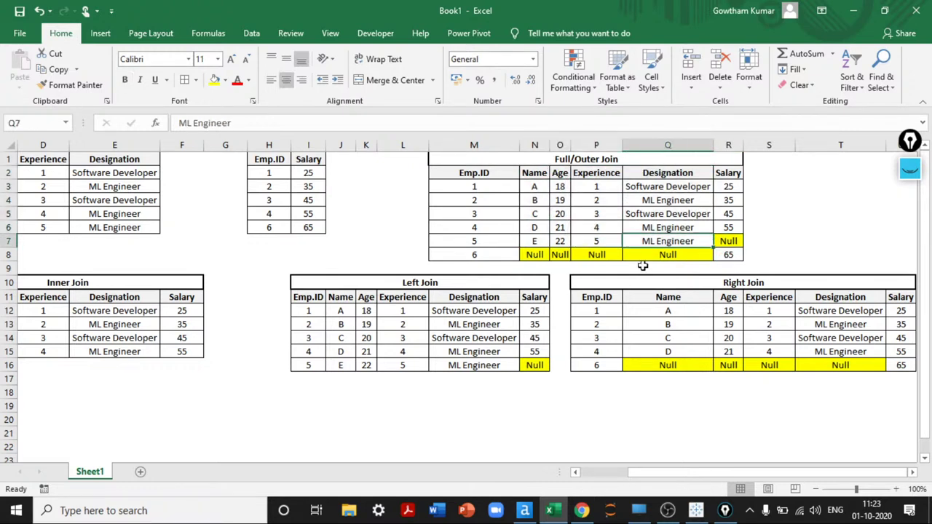
left_click(743, 474)
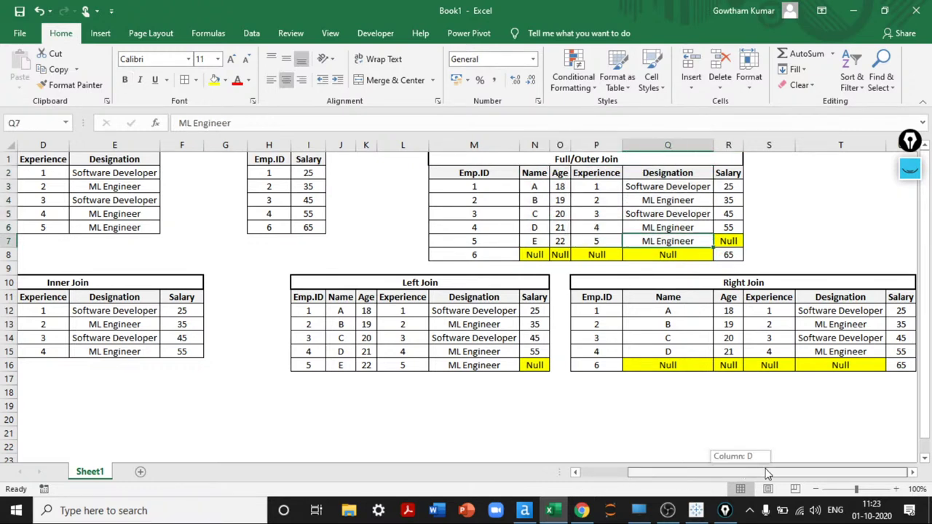
left_click(538, 366)
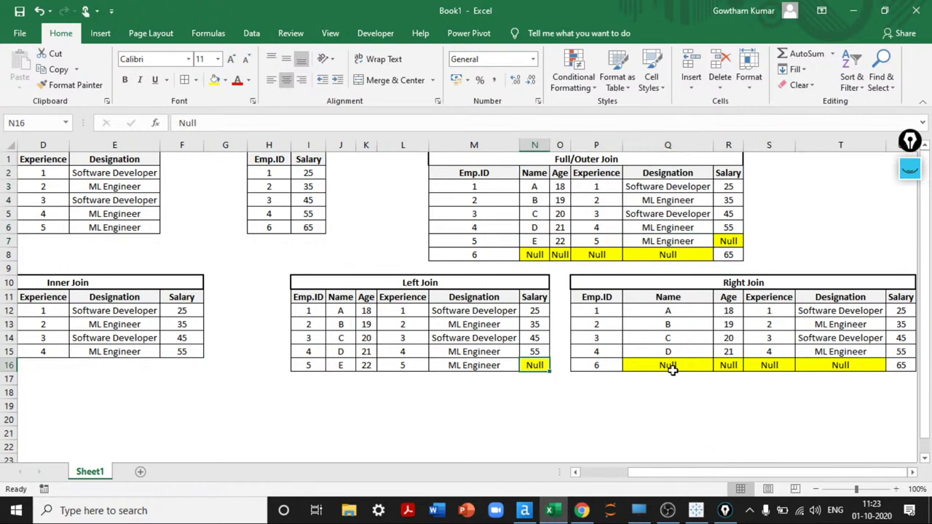
left_click_drag(655, 365, 808, 366)
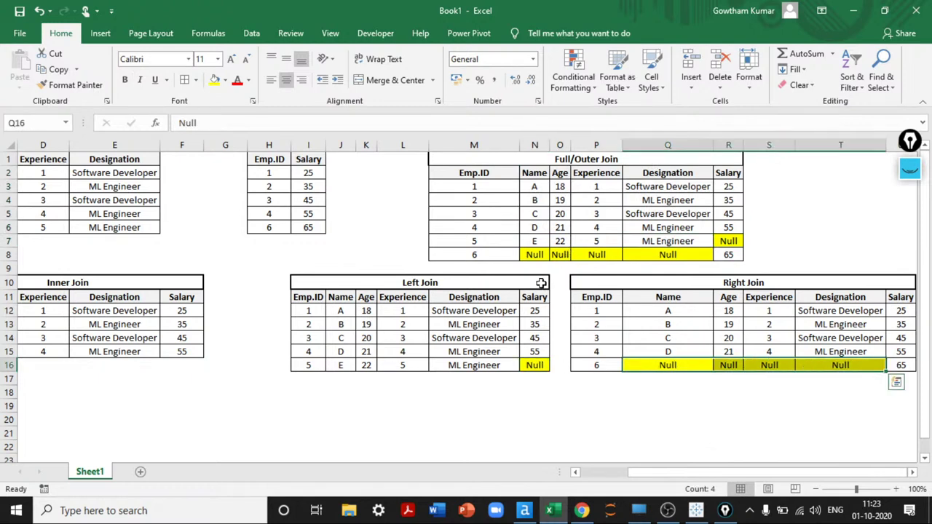
left_click_drag(531, 255, 725, 243)
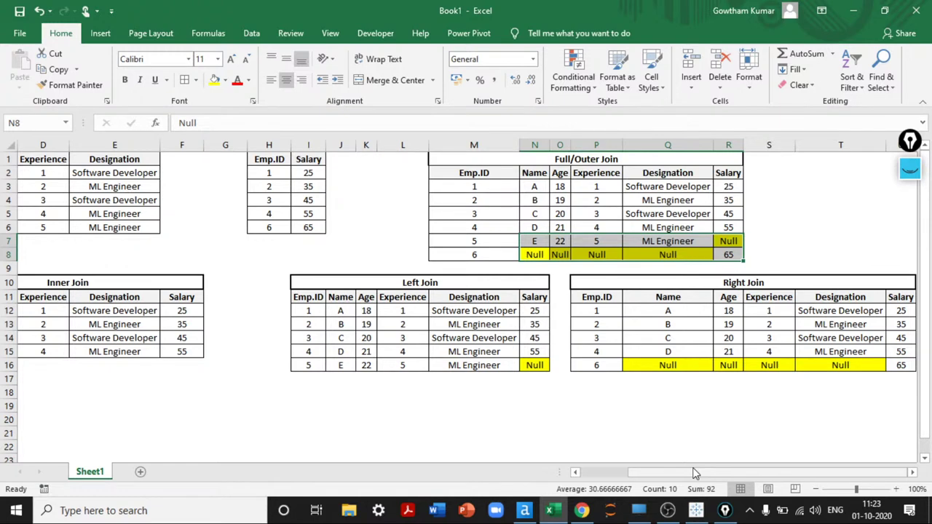
- Enter One-to-One, Many-to-One and Many-to_Many in cells A19:A21 below the Inner Join table
scroll(601, 480, "left", 3)
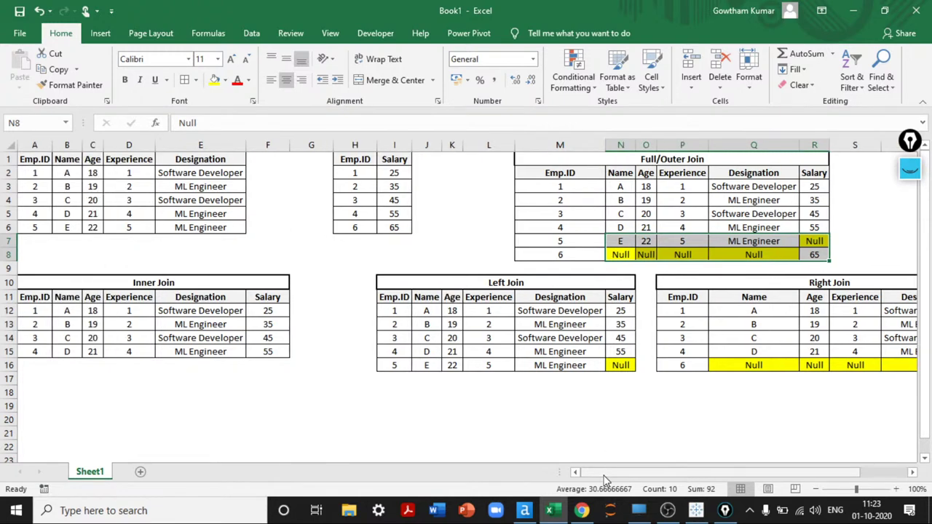
left_click(260, 403)
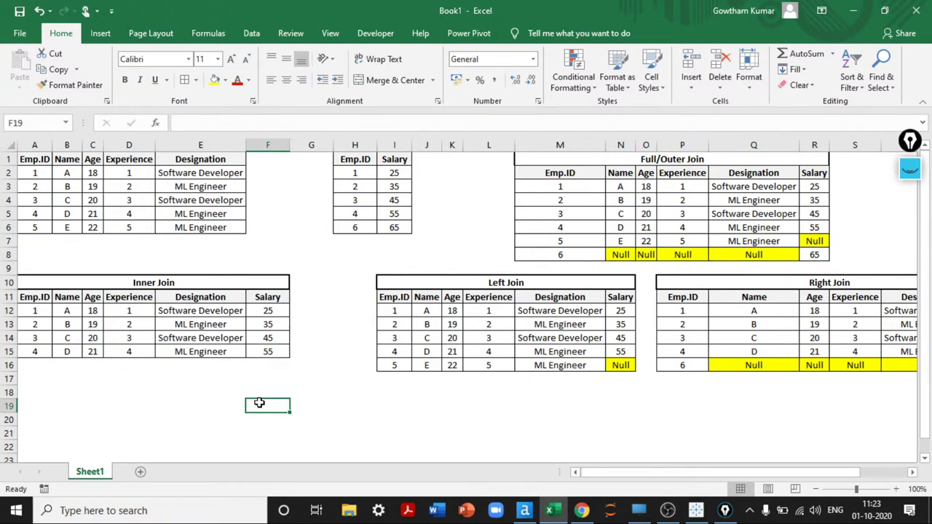
key("Home")
type("On")
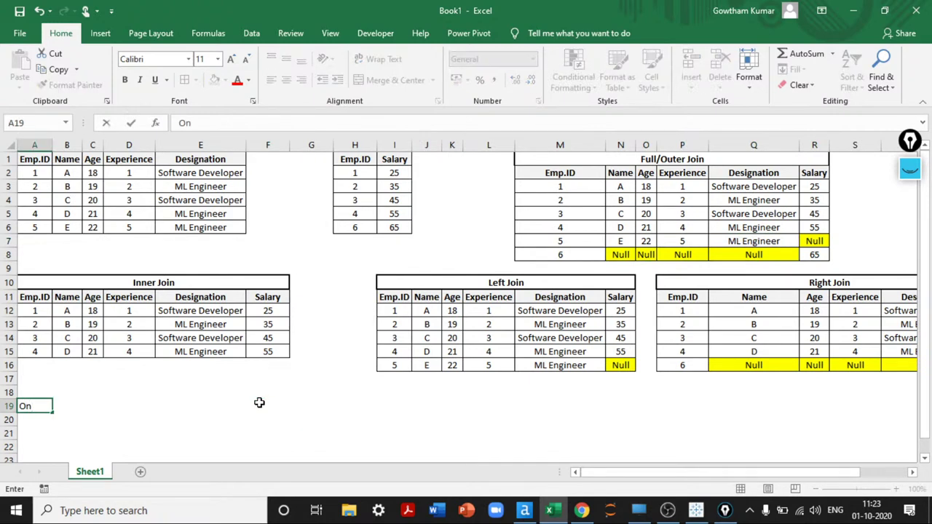
type("e-to-One")
key("Return")
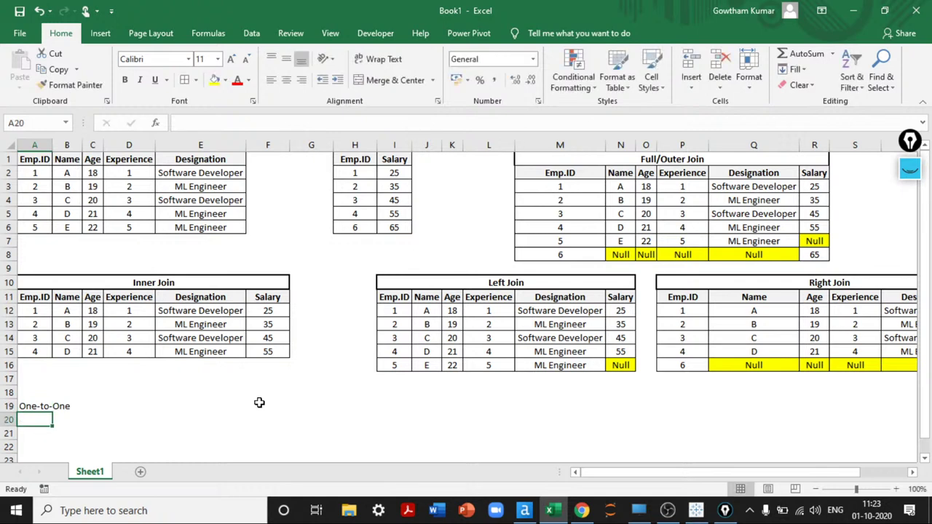
type("Many-to")
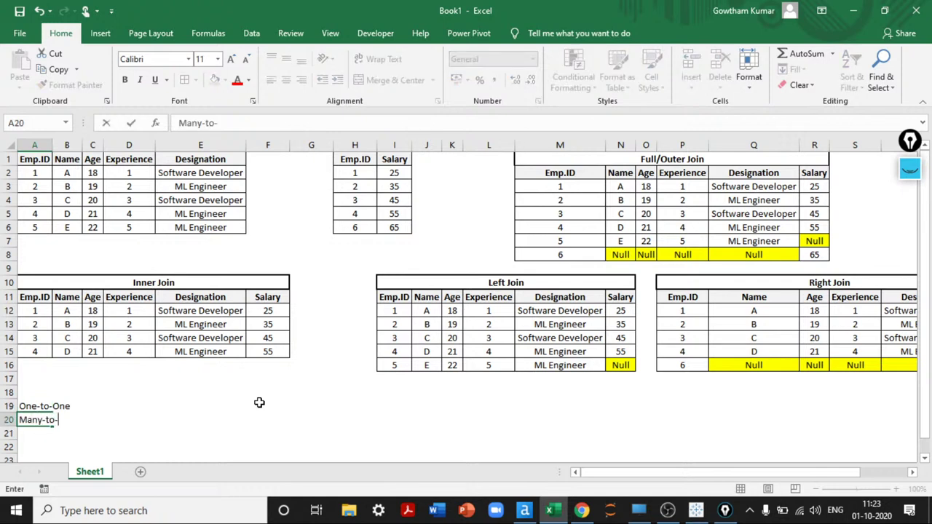
type("-One")
key("Return")
type("M")
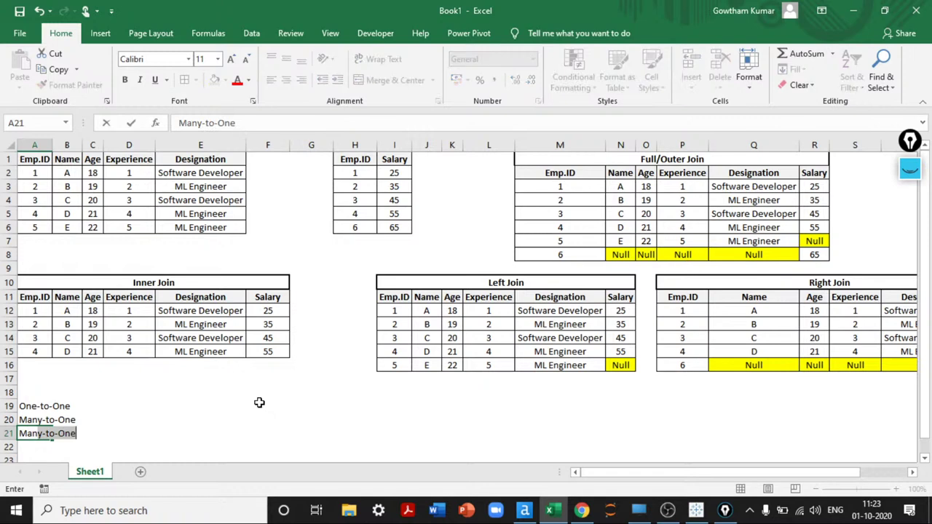
type("any-to_Many")
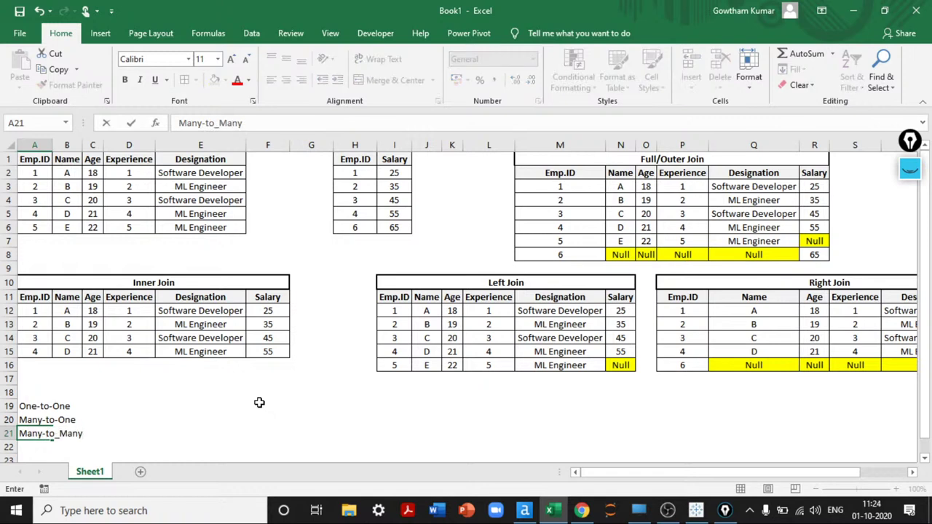
key("ctrl+Return")
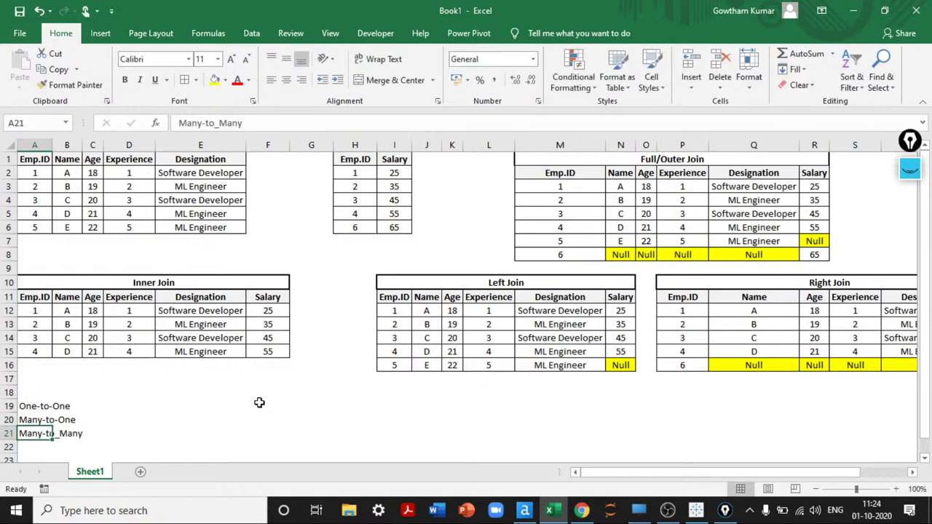
- Correct the underscore in cell A21 to a hyphen so the entry reads Many-to-Many
key("F2")
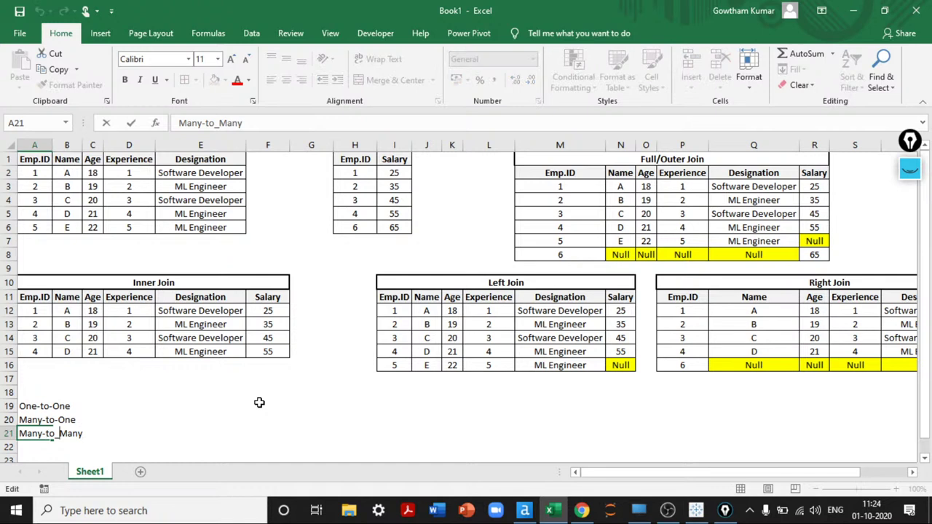
key("BackSpace")
type("-")
key("Return")
key("Up")
key("Up")
key("Up")
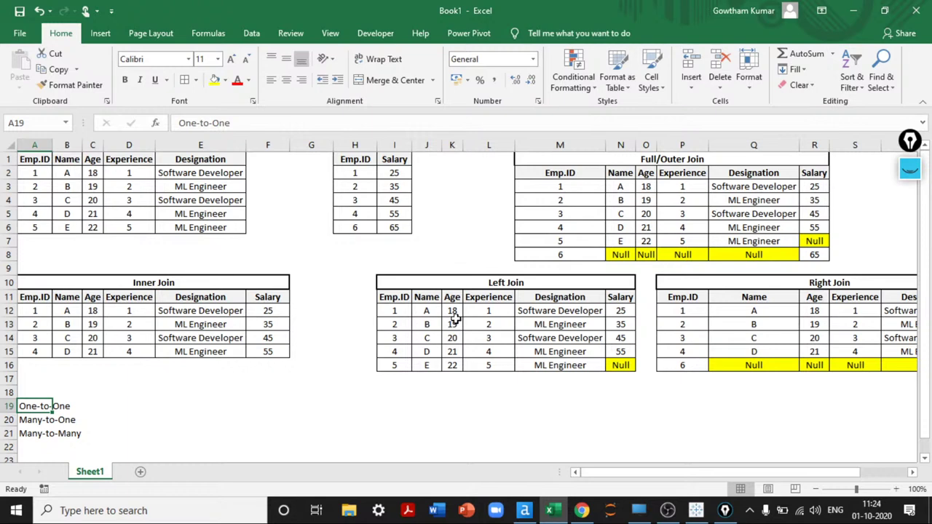
- Examine the employee table A1:E6, the salary table H1:I6 and the Emp.ID column they share
left_click_drag(34, 145, 192, 211)
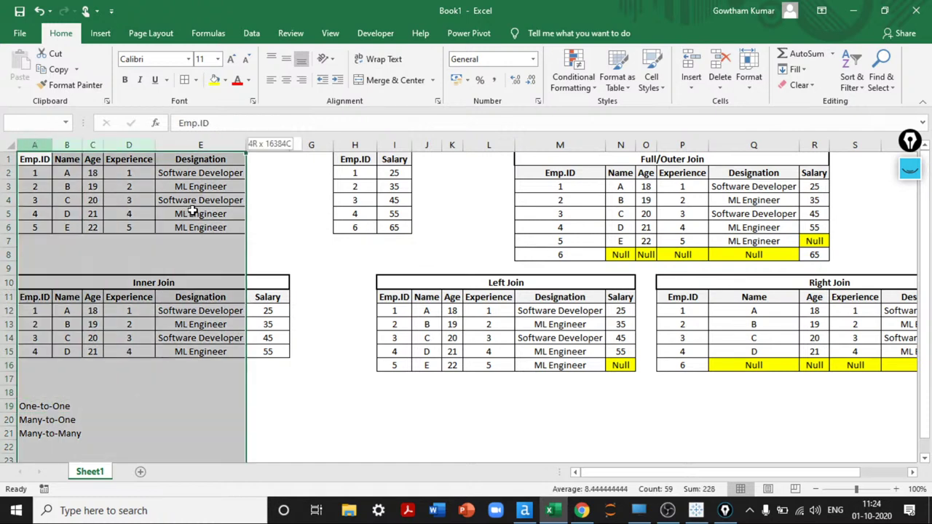
left_click(191, 211)
left_click(364, 158)
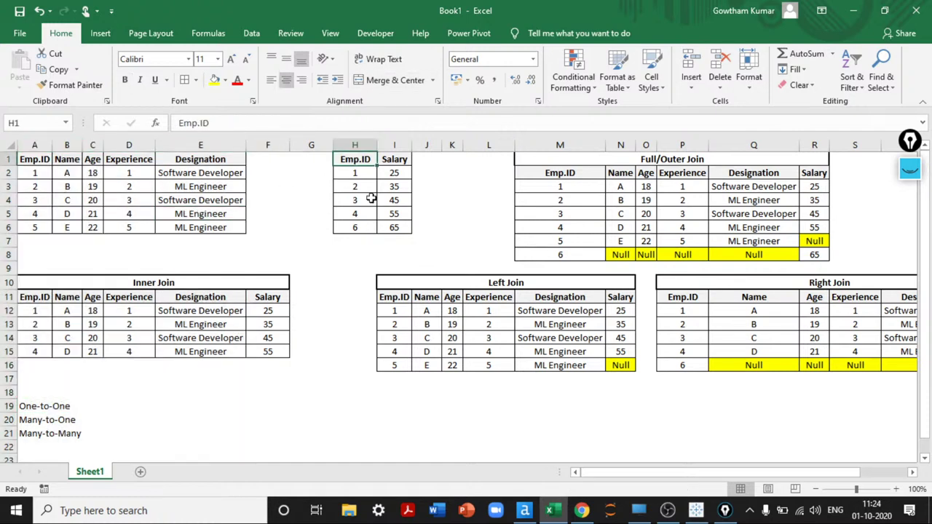
left_click_drag(372, 198, 398, 213)
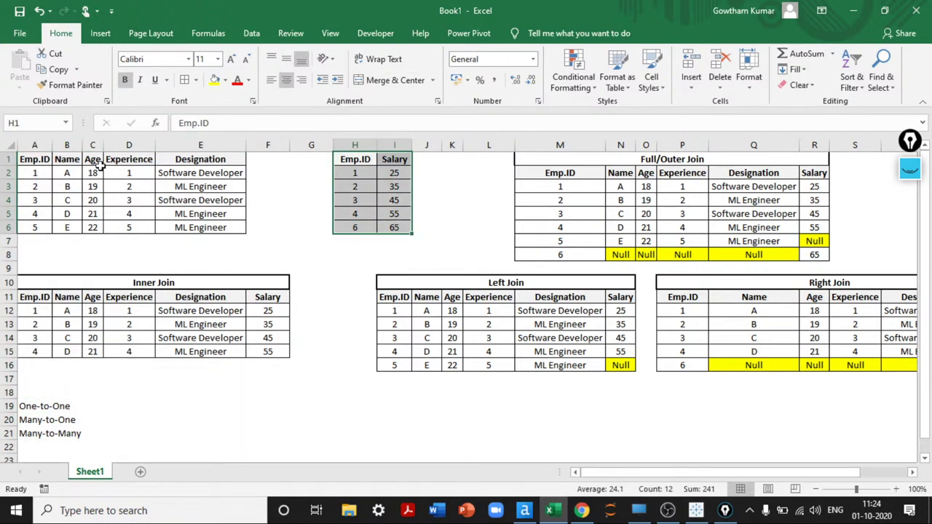
left_click_drag(34, 158, 223, 227)
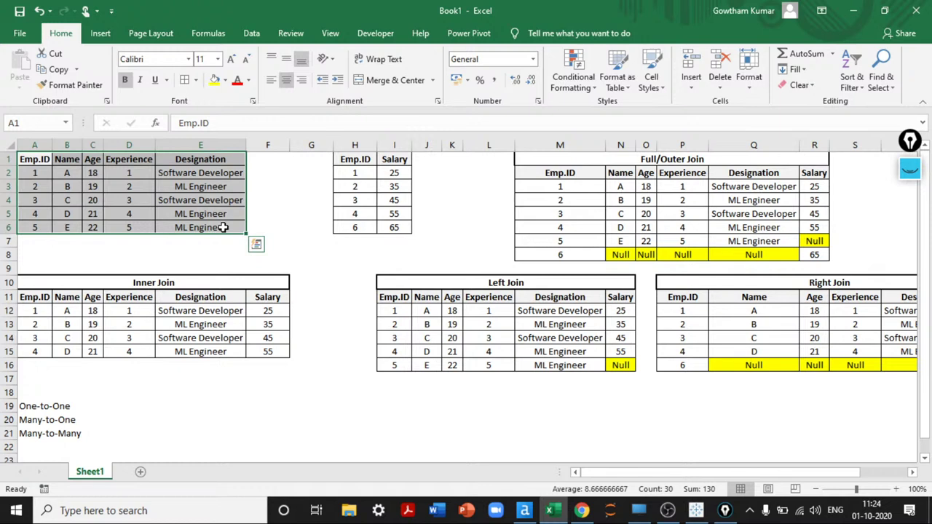
key("ctrl+c")
left_click(38, 186)
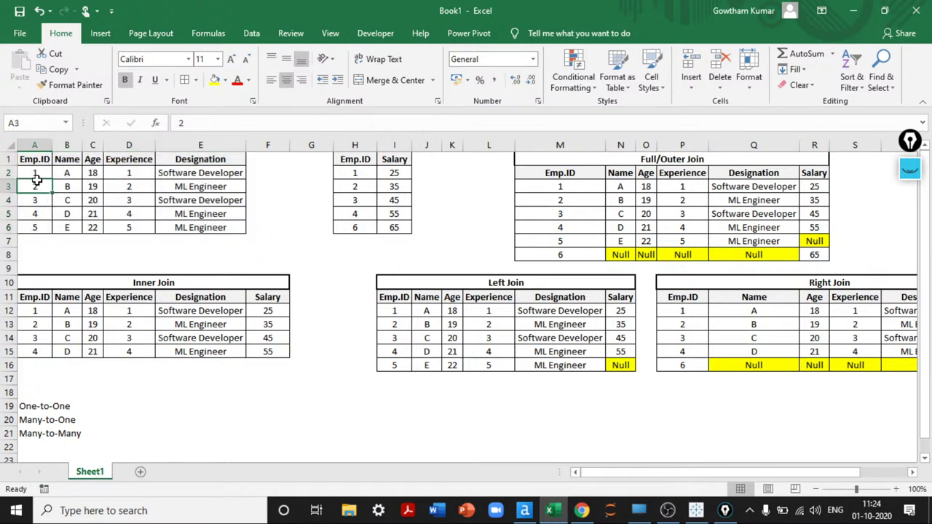
left_click(34, 145)
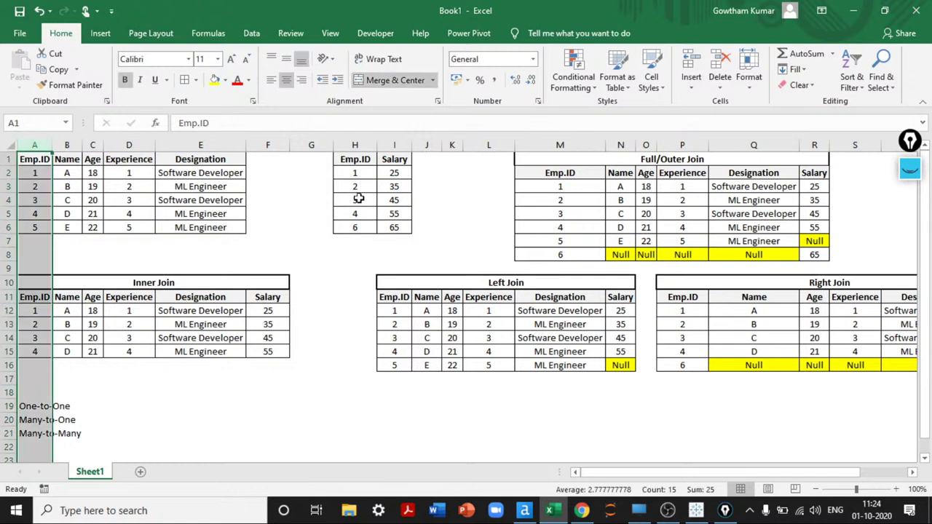
- Enter PK in cell A7 below the employee table's Emp.ID column and centre it
left_click(42, 245)
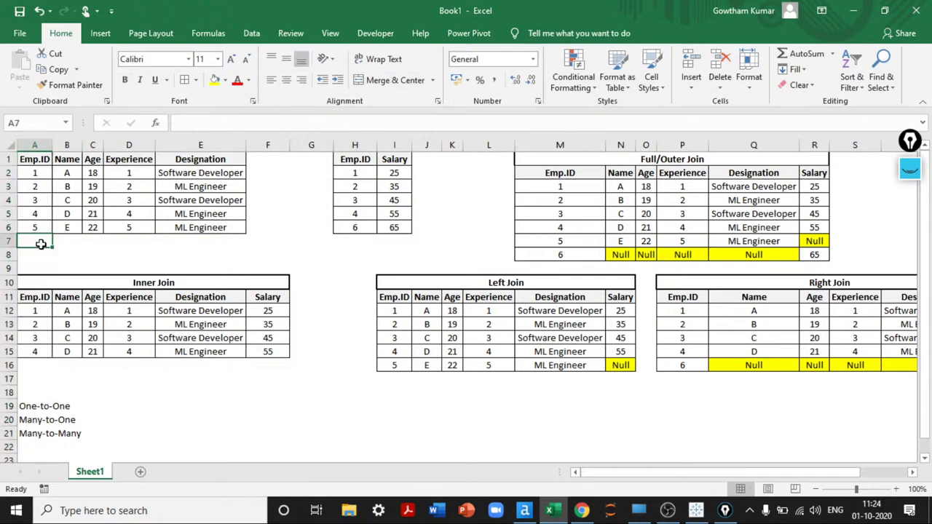
type("PK")
key("Return")
left_click(42, 246)
key("alt+h")
key("a")
key("c")
- Enter FK in cell H7 below the salary table's Emp.ID column and centre it
left_click(346, 242)
type("FK")
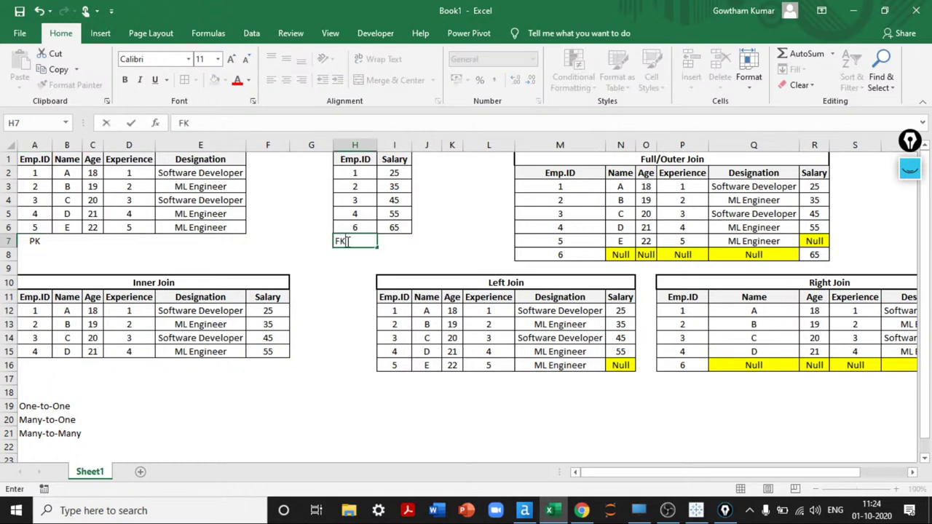
key("ctrl+Return")
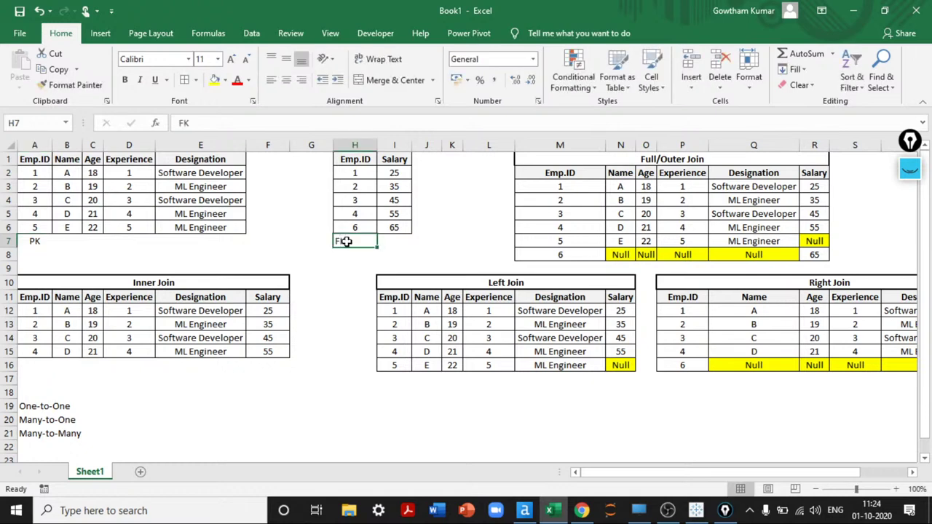
key("alt+h")
key("a")
key("c")
- Make the PK label in A7 and the FK label in H7 bold
key("Home")
key("ctrl+b")
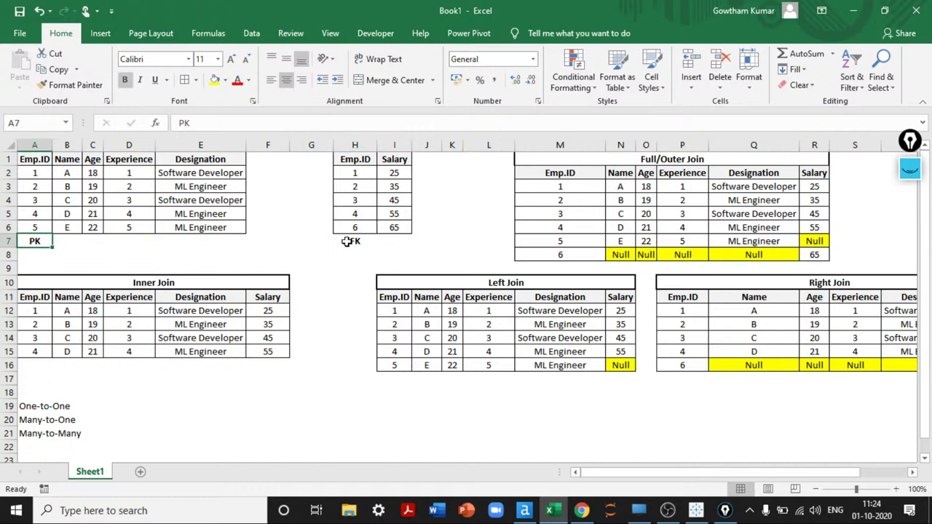
left_click(348, 241)
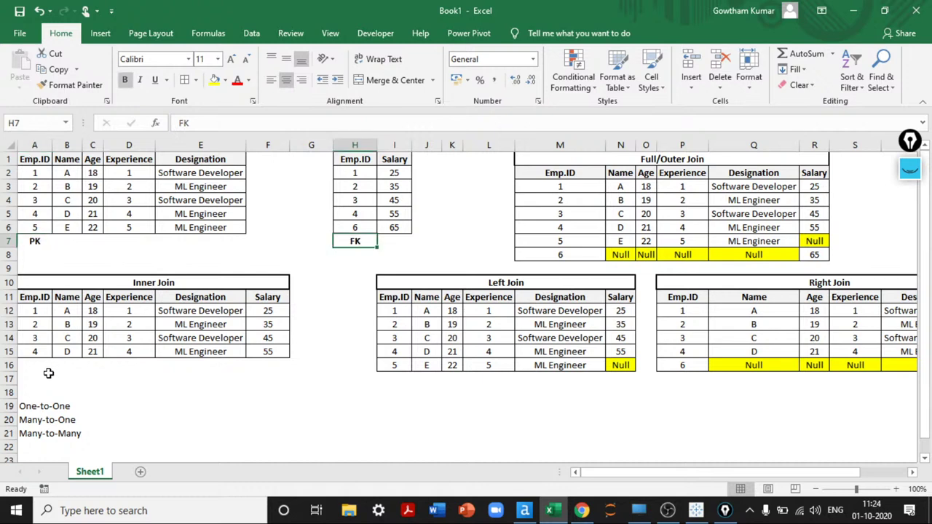
left_click(9, 406)
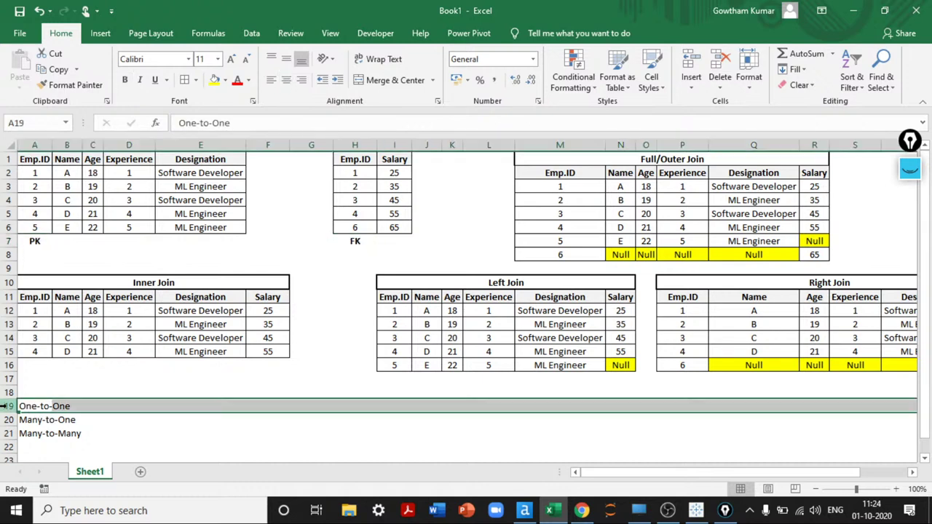
left_click(111, 420)
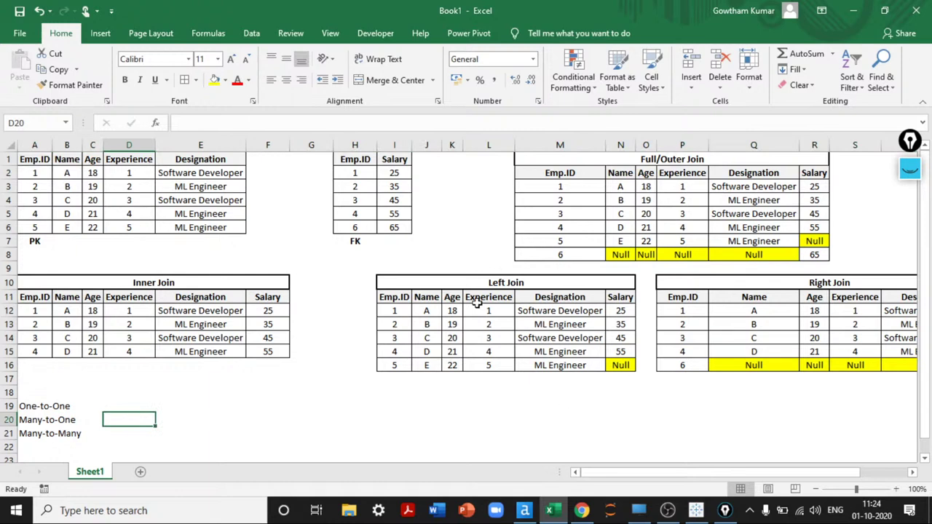
left_click(8, 420)
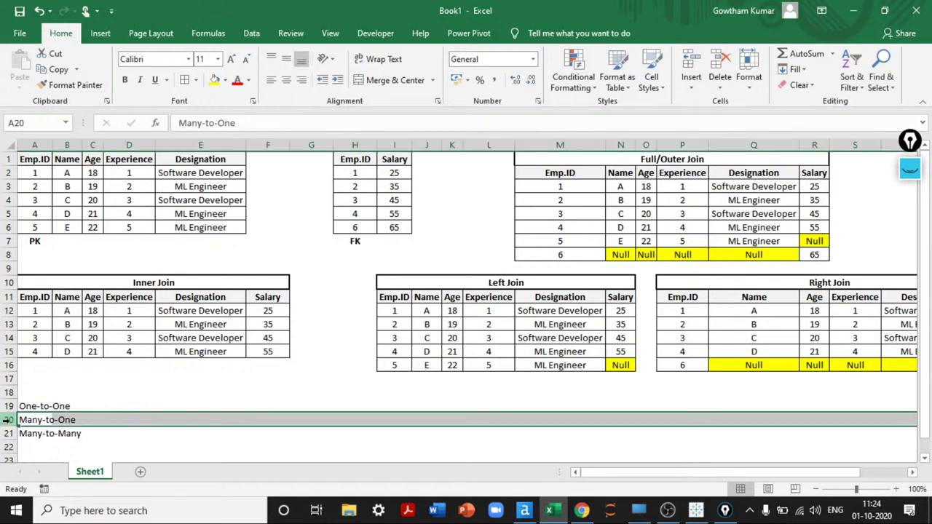
- Change the employee table's Experience values to 2 in D2 and 4 in D6
left_click(129, 365)
left_click(129, 172)
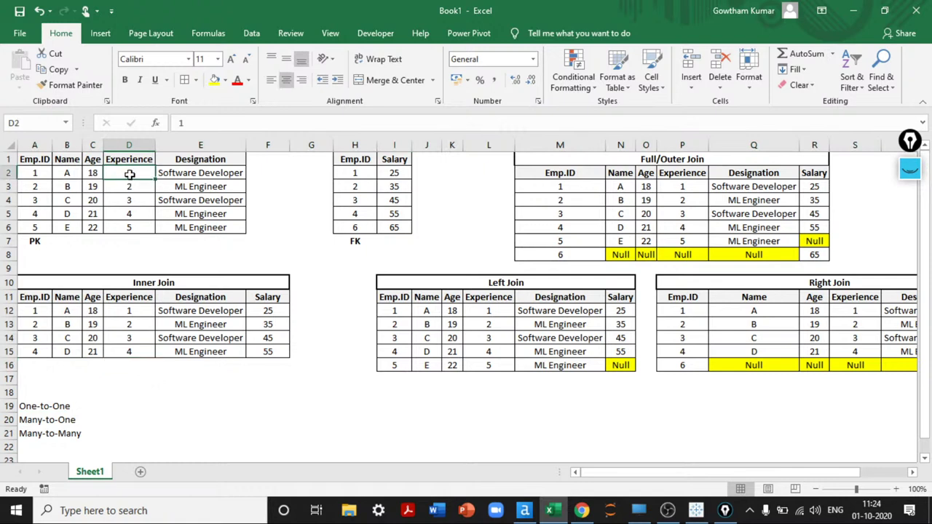
key("BackSpace")
type("2")
key("Return")
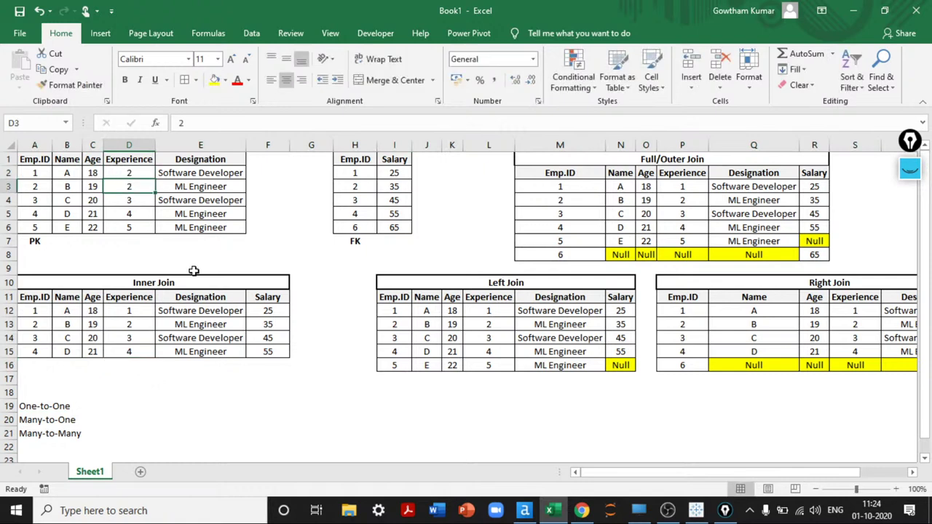
key("Down")
key("Down")
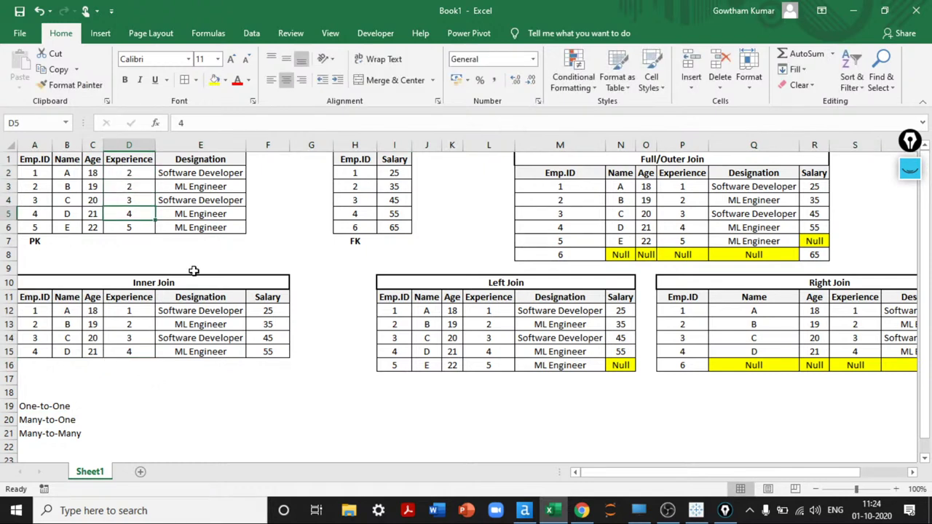
key("Down")
type("4")
key("Return")
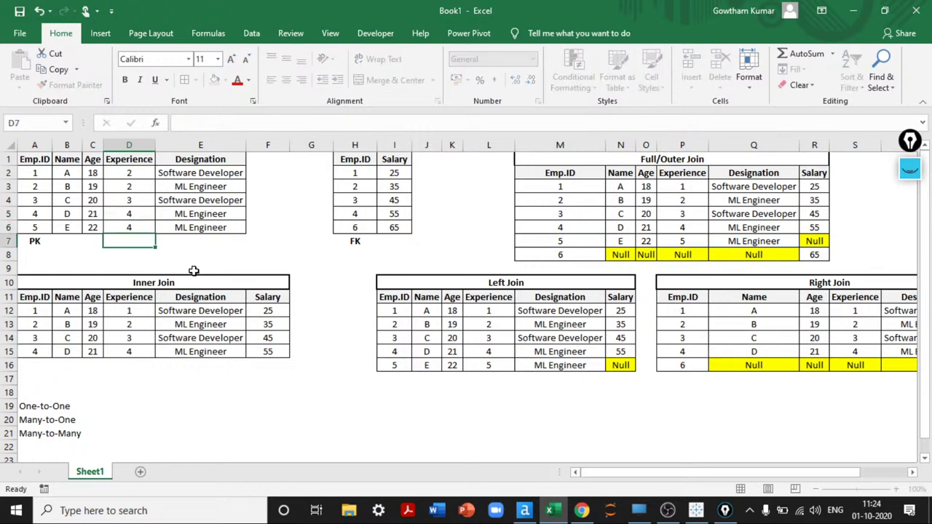
- Examine the repeated values in the employee table's Experience column, D1:D6
key("Up")
key("Up")
key("Up")
key("Up")
key("Up")
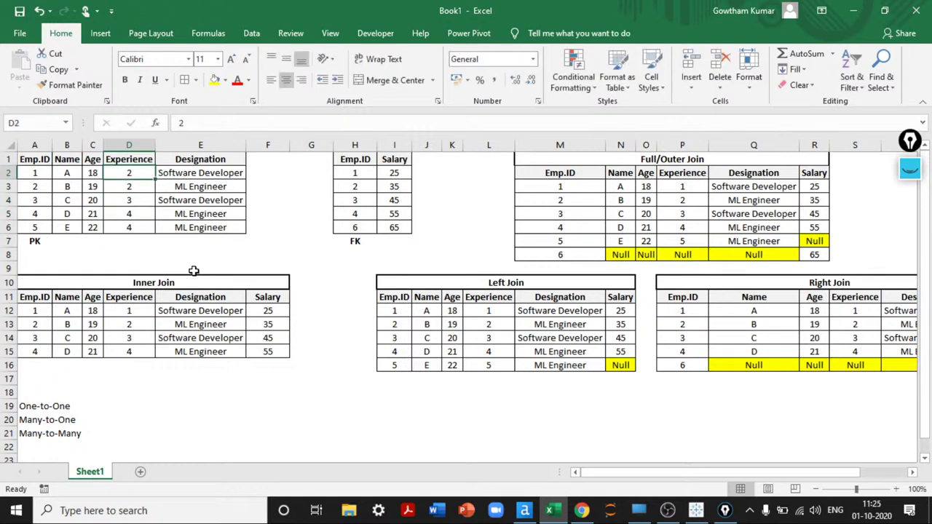
key("ctrl+shift+Down")
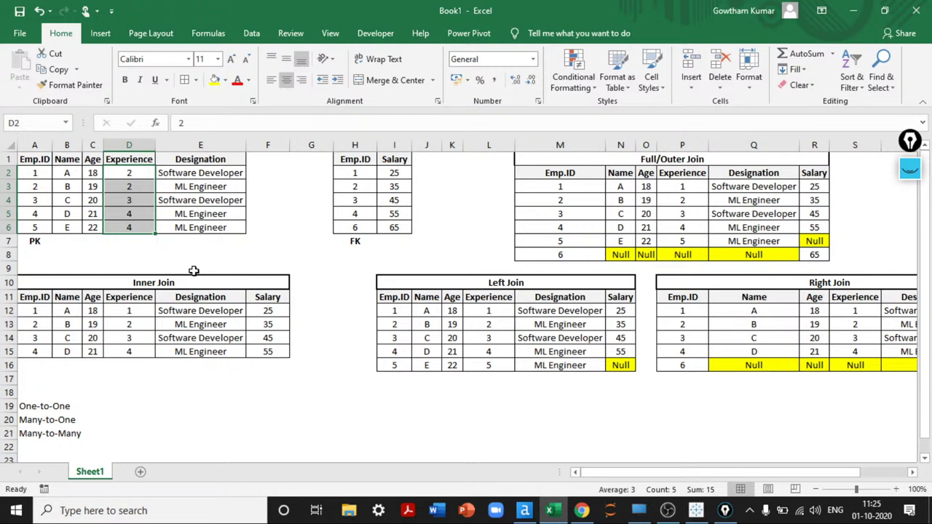
key("Up")
key("Right")
key("Right")
key("Right")
key("Right")
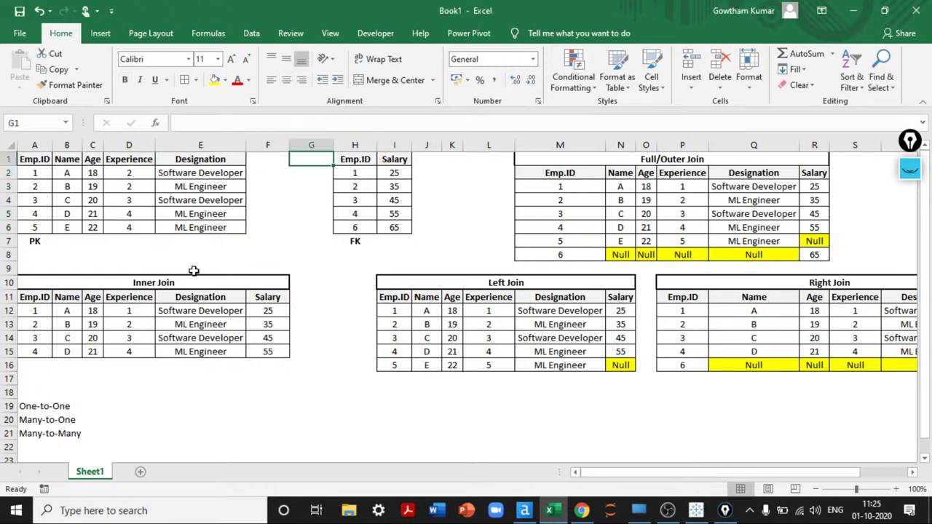
key("Left")
key("Left")
key("Left")
key("Left")
key("ctrl+shift+Down")
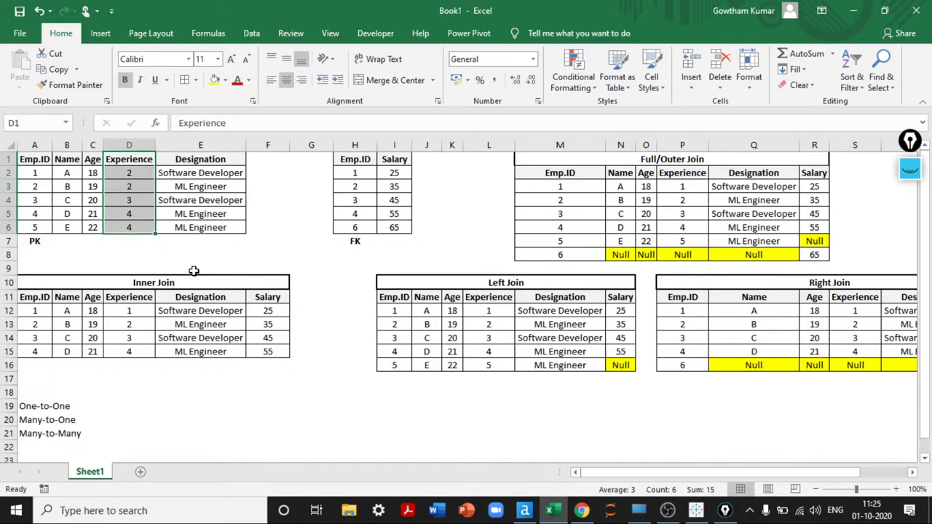
key("Down")
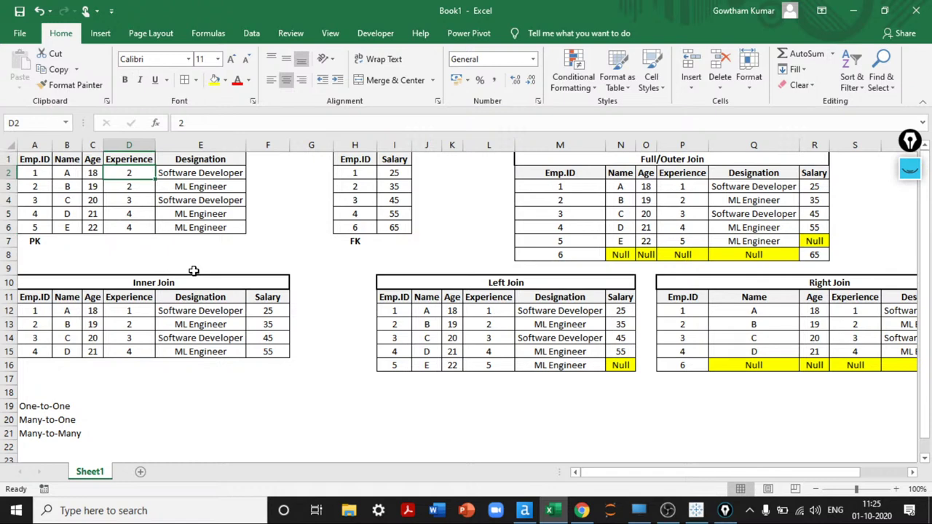
- Rename the salary table's H1 header to Experience and autofit column H's width
left_click(433, 169)
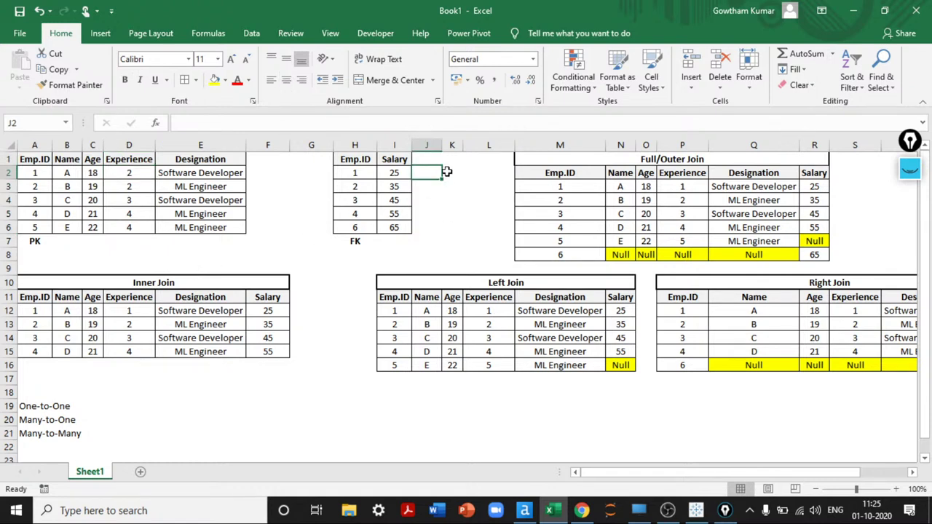
key("Left")
key("Left")
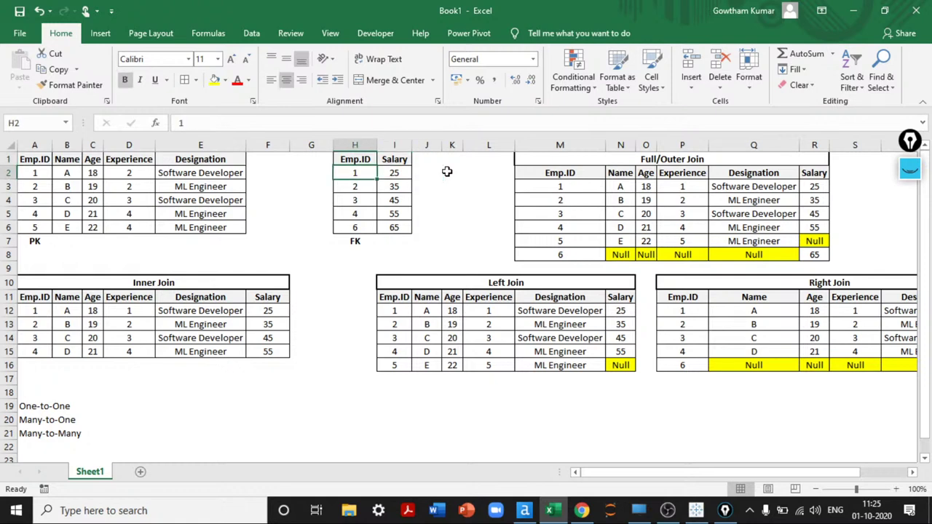
key("Up")
type("Experience")
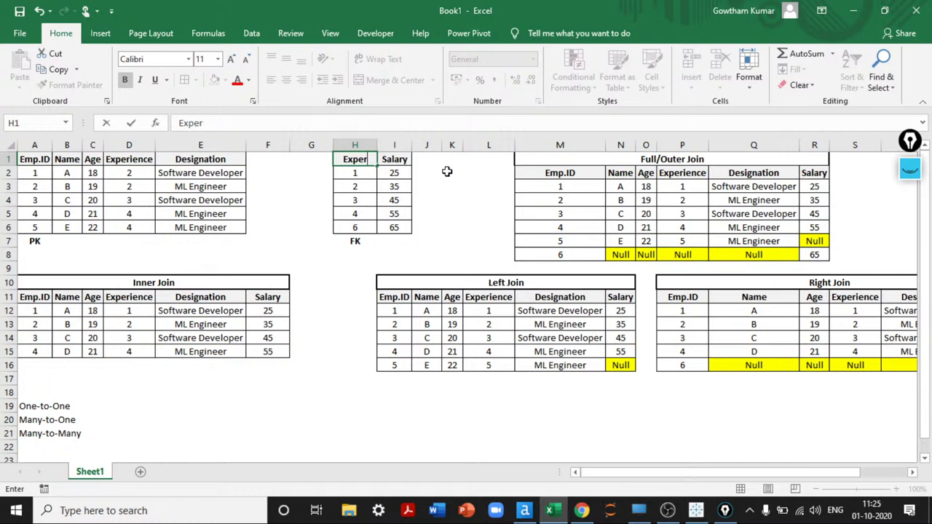
key("Return")
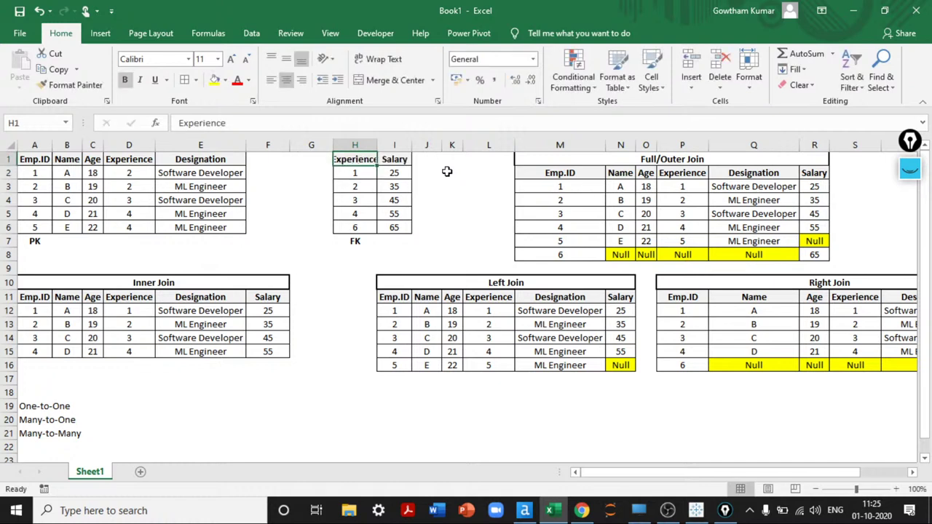
key("alt+h")
key("o")
key("i")
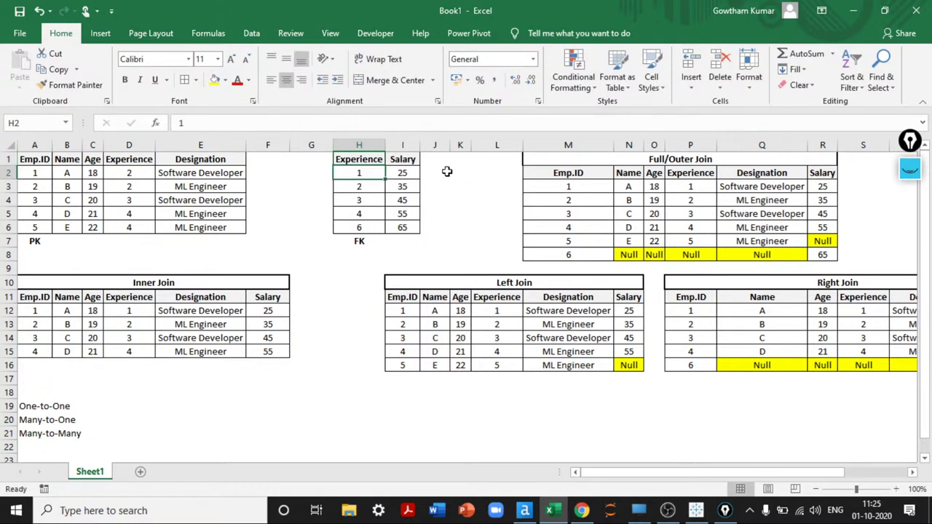
- Set the last Experience value in the salary table, cell H6, to 5
key("Down")
key("Right")
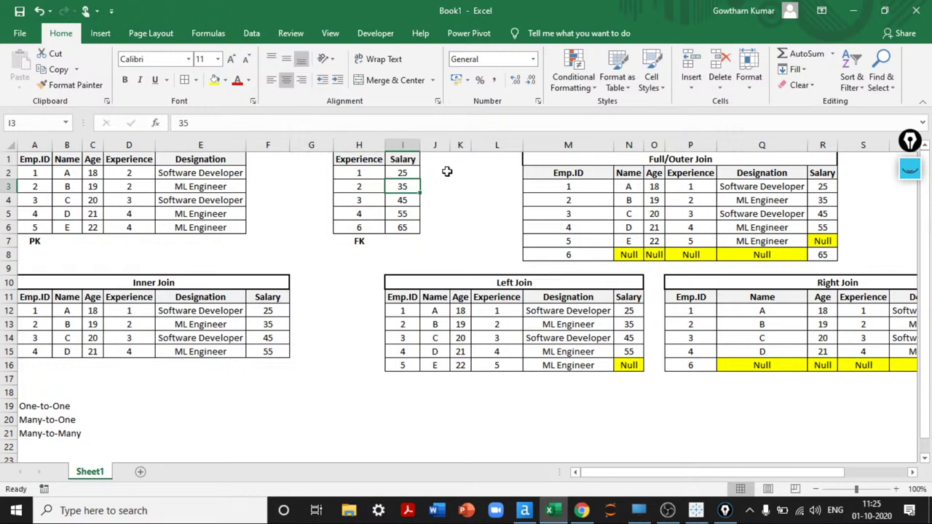
key("Left")
key("Right")
key("Down")
key("Down")
key("Left")
key("Down")
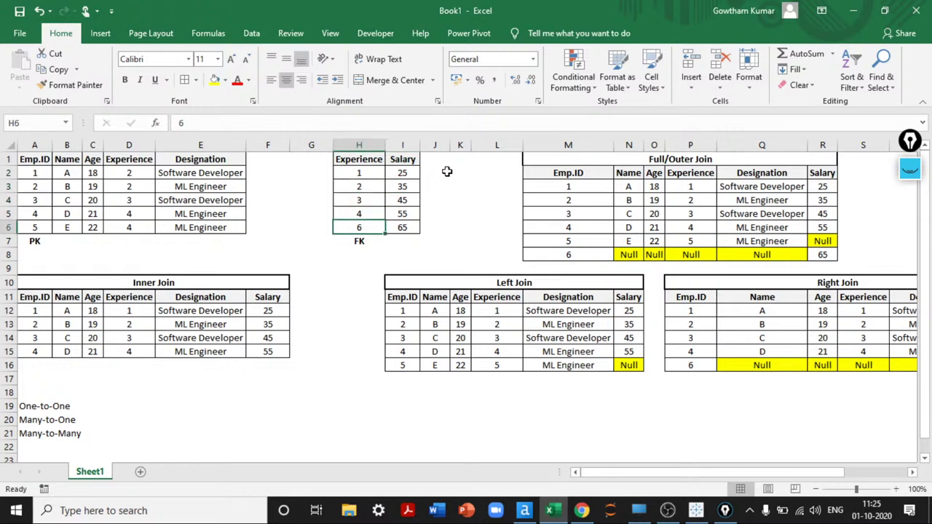
type("5")
key("Return")
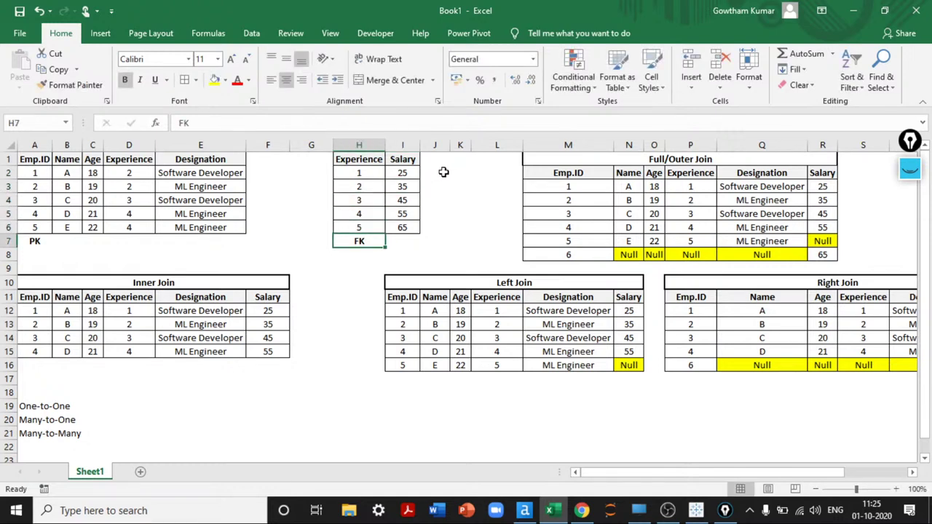
- Compare the Experience columns D and H of both tables, and review the Many-to-Many entry in row 21
left_click(358, 149)
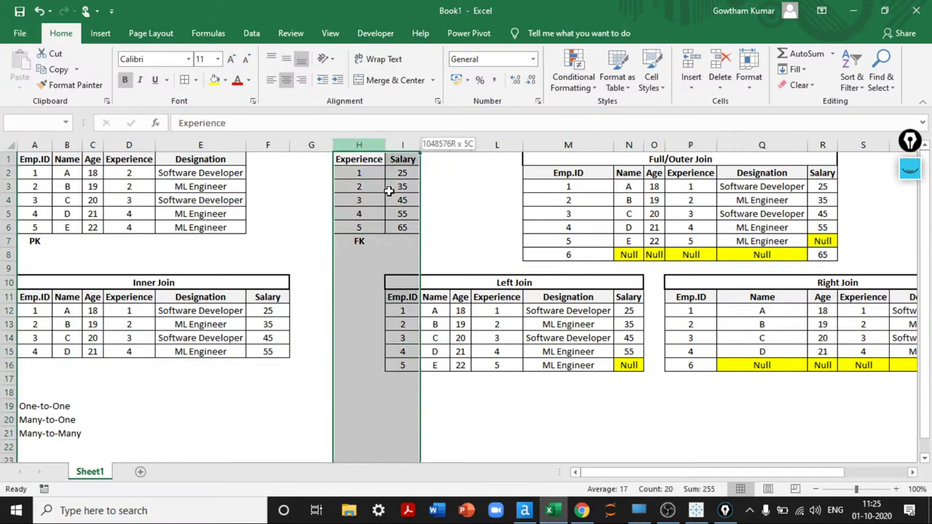
left_click(277, 252)
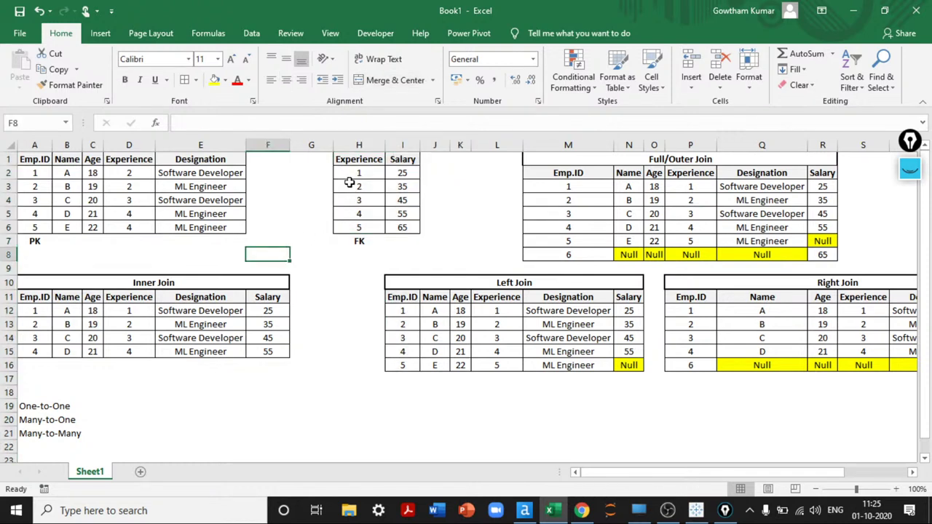
left_click(352, 146)
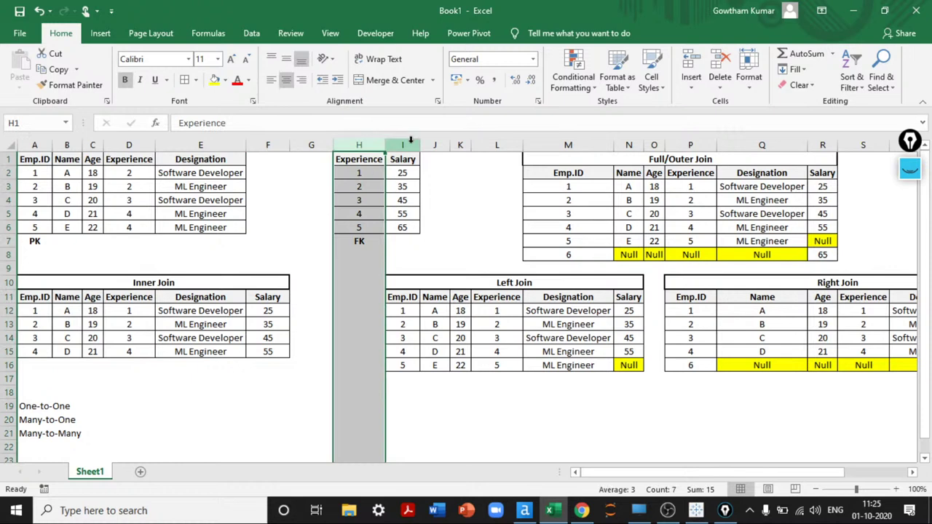
left_click(119, 146, "ctrl")
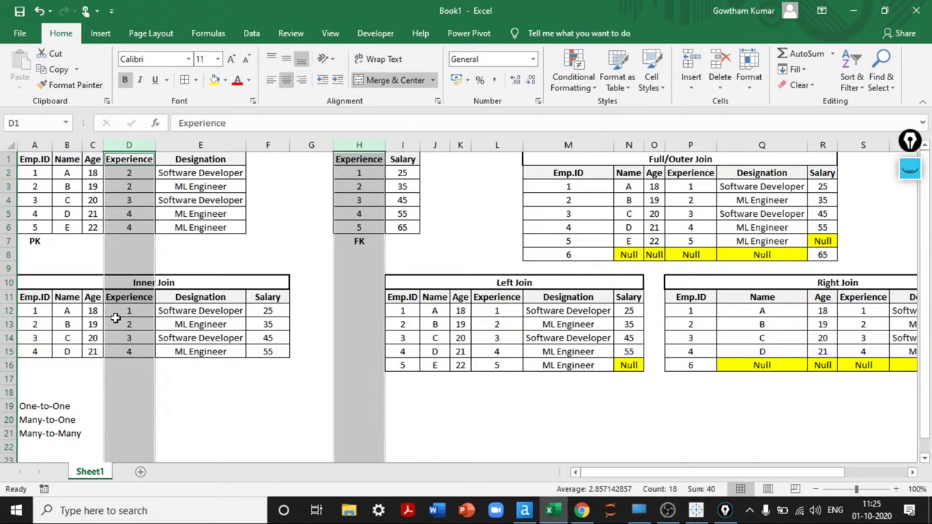
left_click(121, 299)
left_click(129, 241)
left_click_drag(128, 228, 128, 173)
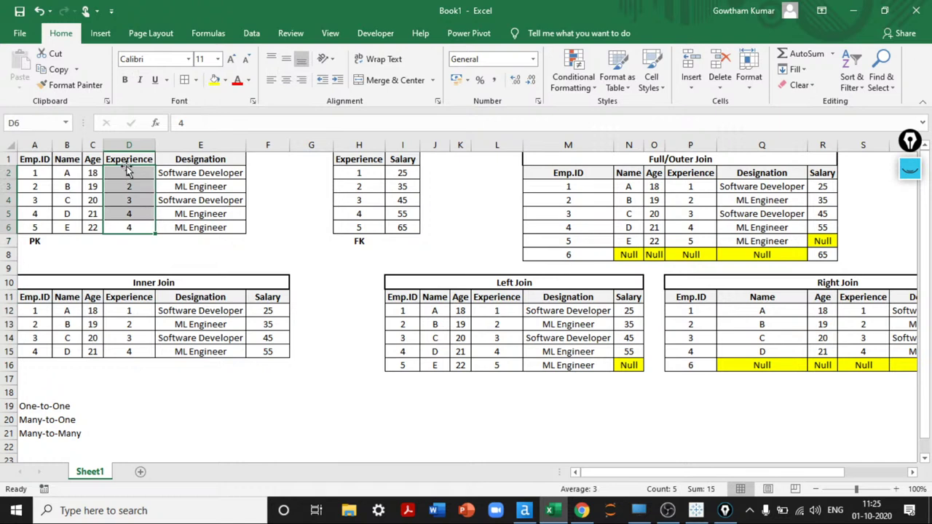
left_click(8, 433)
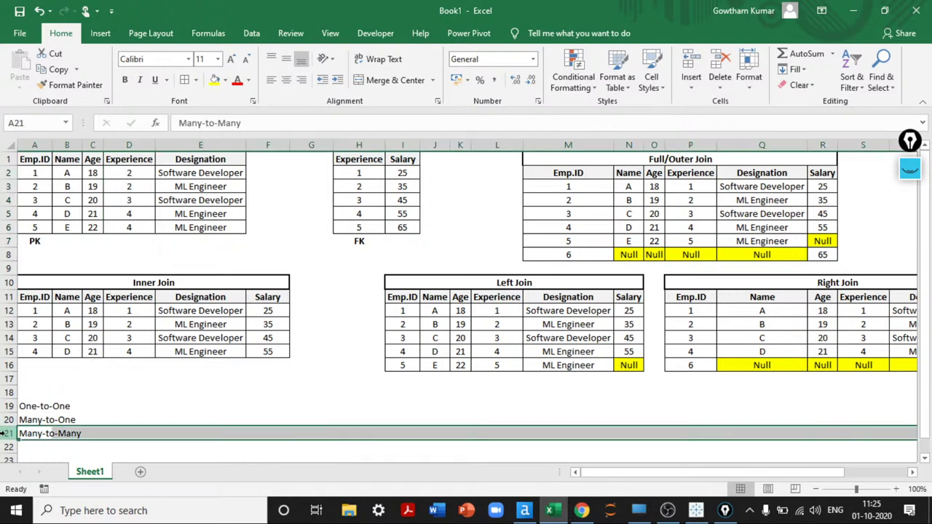
- Create duplicate Experience values in the salary table by setting H4 to 2 and H6 to 4
left_click(359, 170)
key("Down")
key("Down")
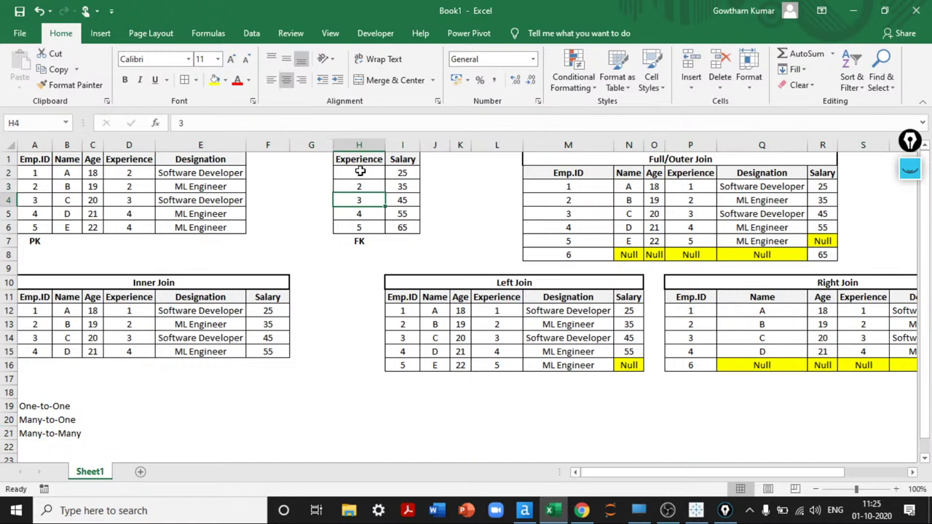
type("2")
key("Return")
key("Left")
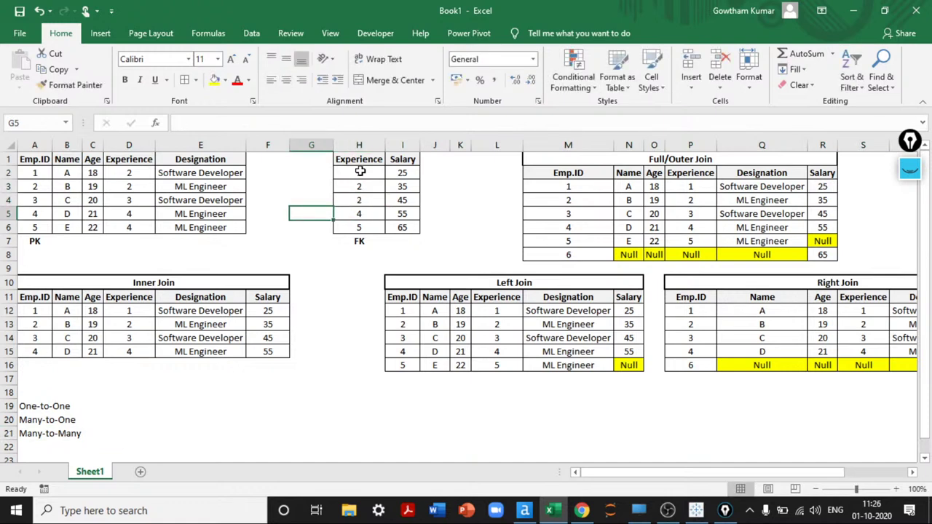
left_click(360, 215)
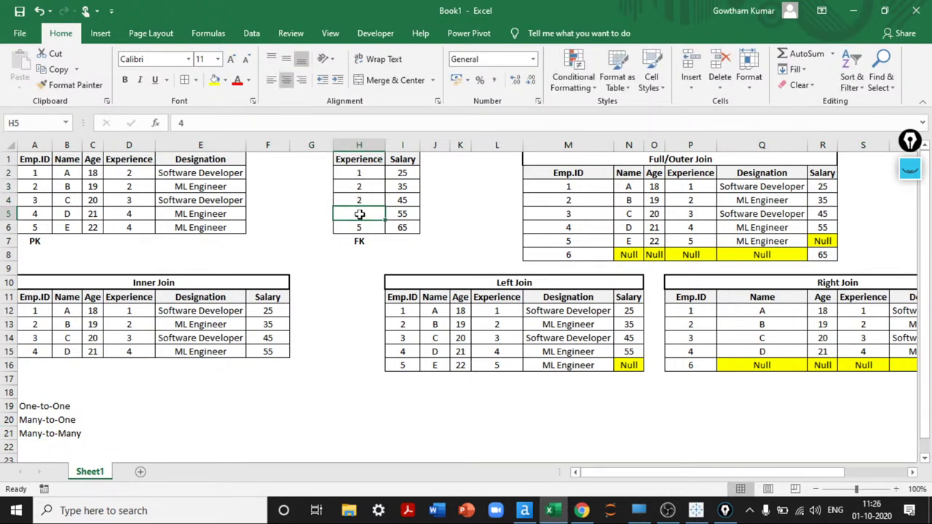
key("Down")
type("4")
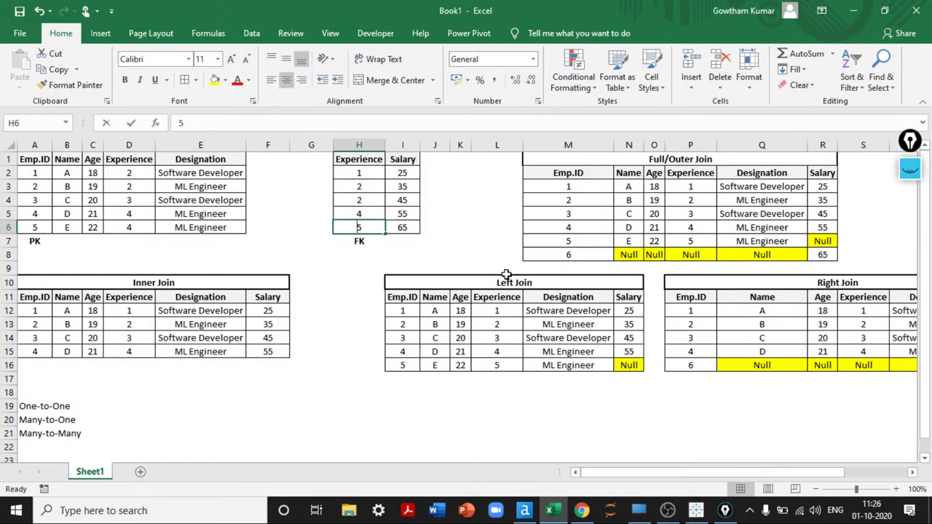
key("Return")
key("Up")
left_click_drag(126, 173, 132, 230)
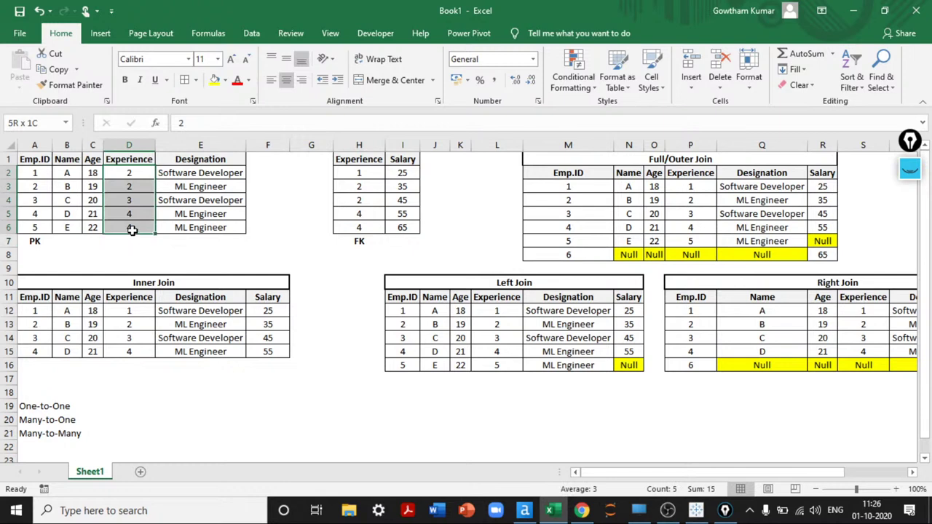
left_click_drag(351, 175, 358, 233)
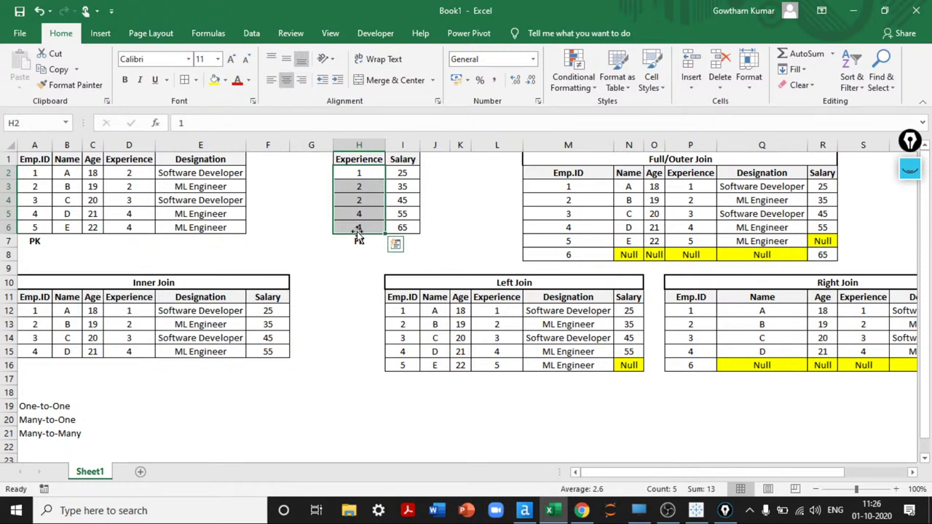
- Enter Cartesian Product in D21 and Cross Join in F21 beside the Many-to-Many label
left_click(149, 424)
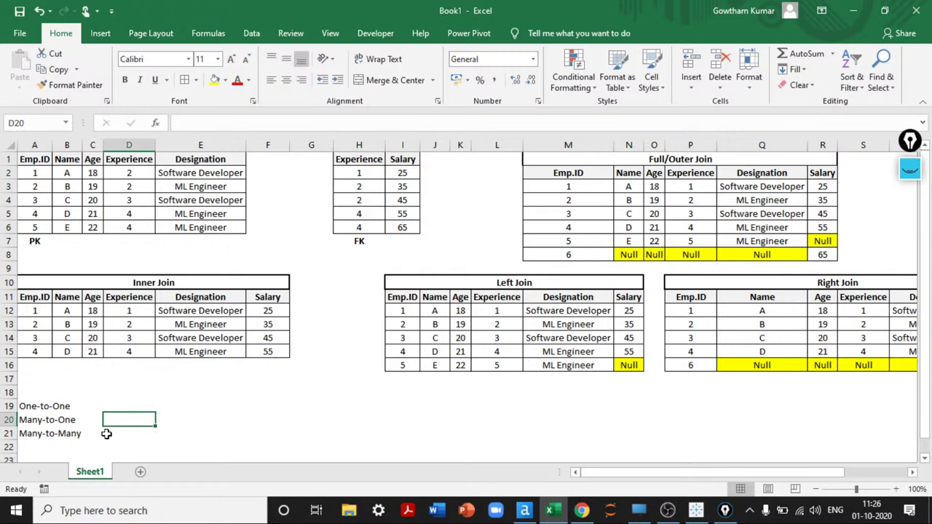
left_click(106, 433)
type("Cart")
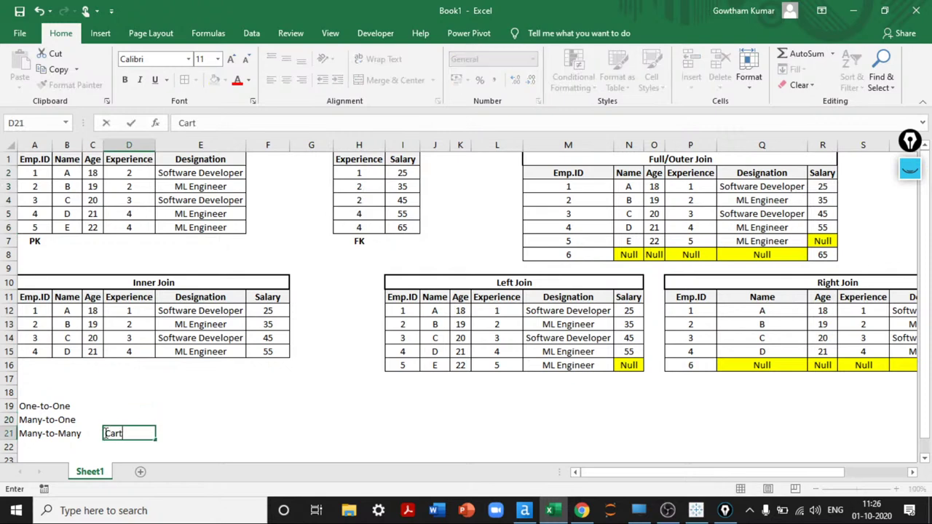
type("esian Product")
left_click(105, 433)
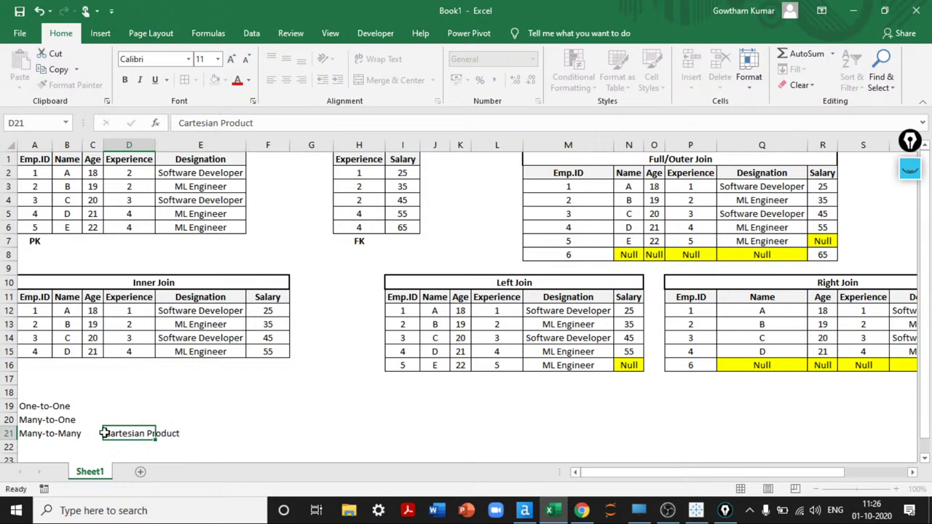
key("Right")
key("Right")
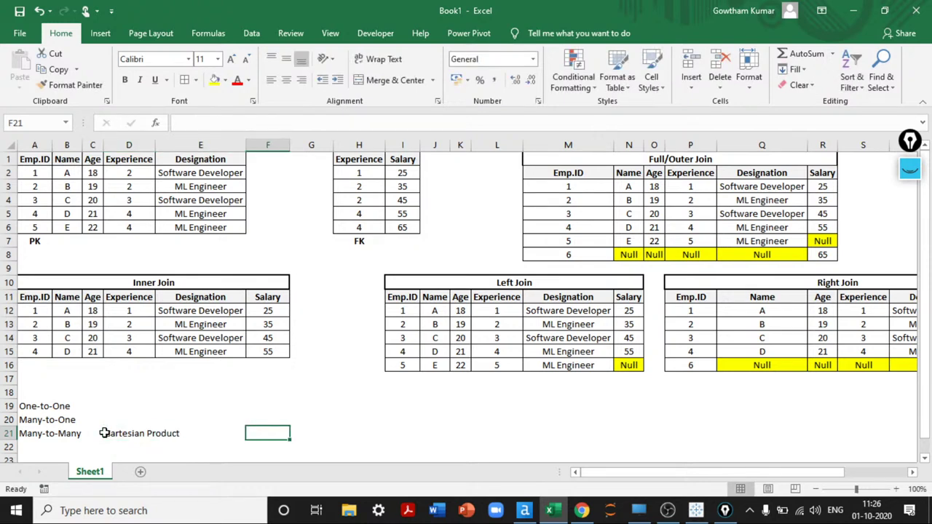
type("Cross Join")
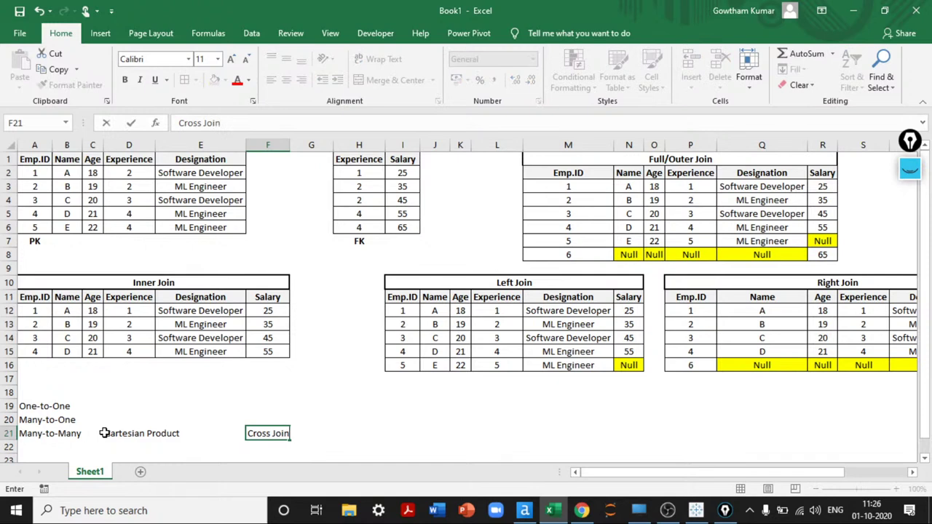
key("Return")
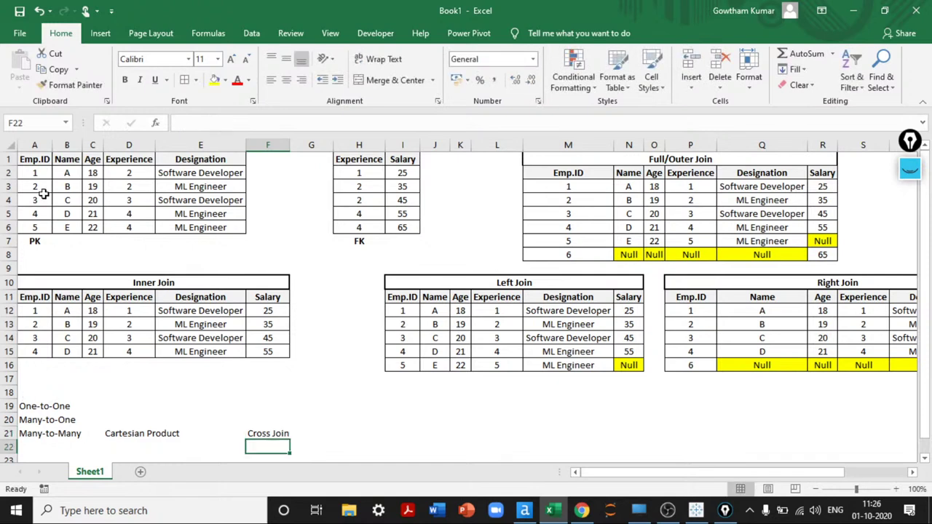
- Copy the employee table A1:E6 to A24, below the relationship labels
left_click_drag(29, 164, 227, 226)
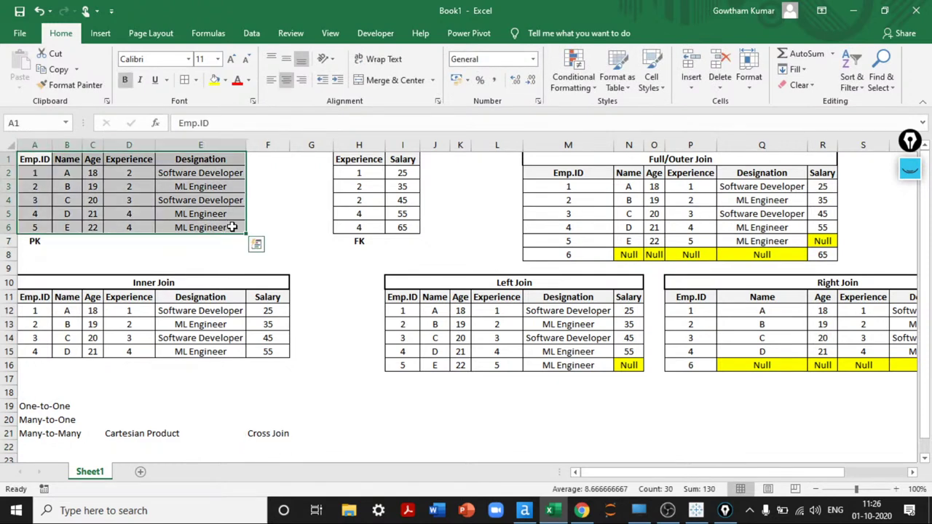
key("ctrl+c")
scroll(208, 305, "down", 1)
scroll(208, 306, "down", 2)
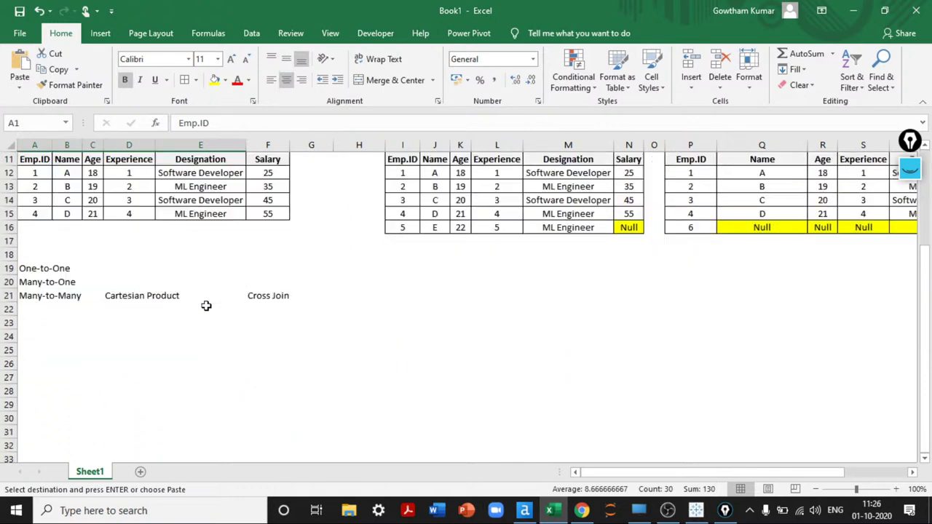
left_click(29, 336)
key("ctrl+v")
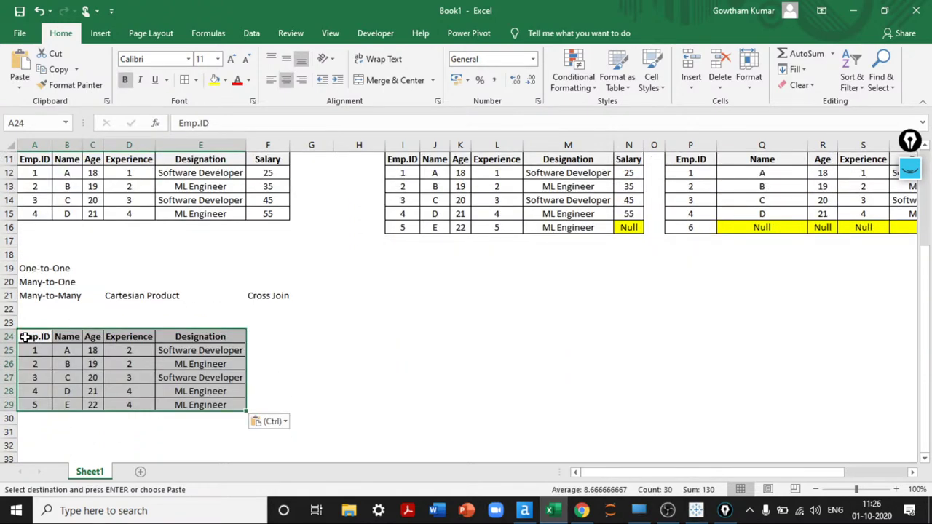
- Copy the Experience and Salary table H1:I6 to H24, beside the copied employee table
scroll(25, 337, "up", 4)
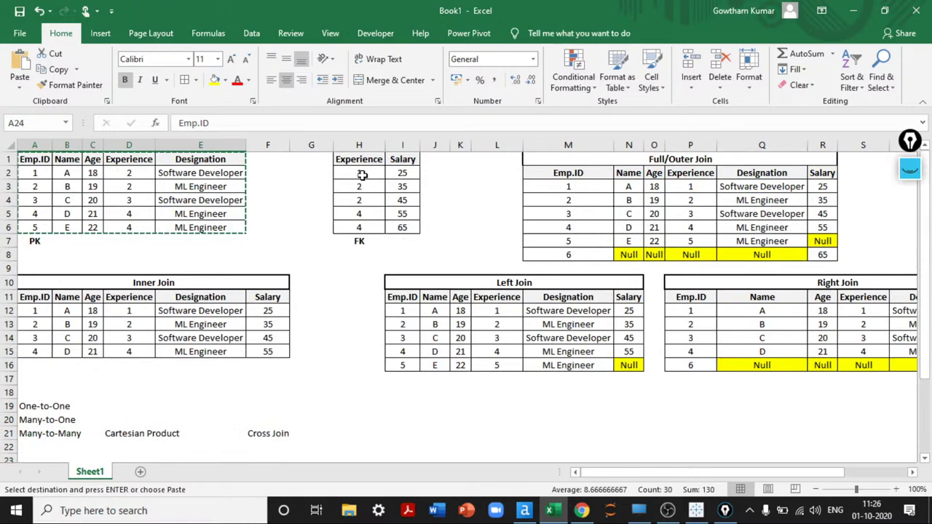
left_click_drag(360, 175, 401, 225)
scroll(325, 383, "down", 3)
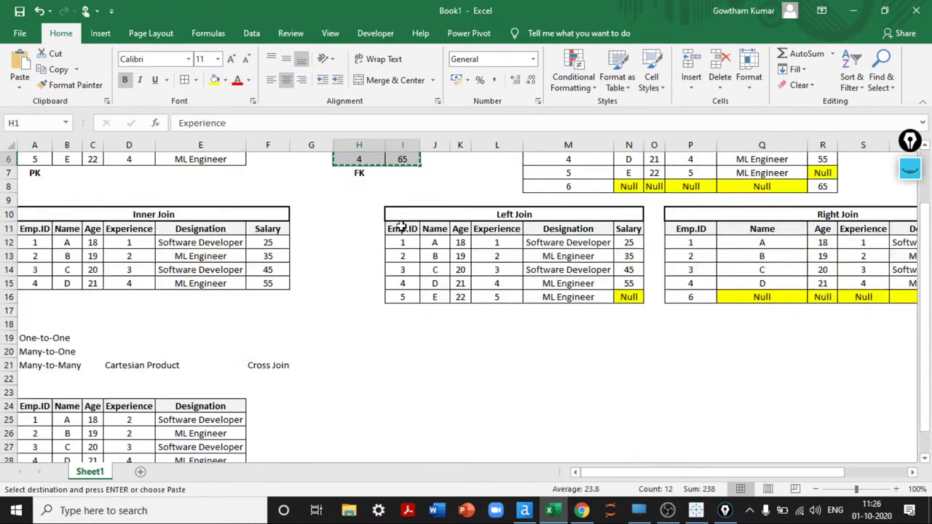
left_click(332, 349)
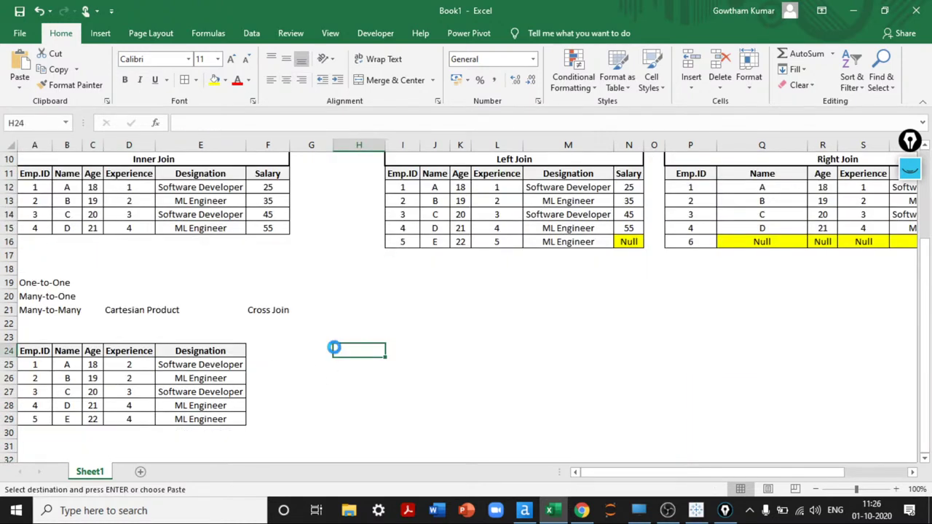
key("ctrl+v")
- Duplicate the five employee rows A25:E29 directly below, starting at A30
scroll(334, 348, "down", 2)
left_click_drag(22, 283, 217, 339)
key("ctrl+c")
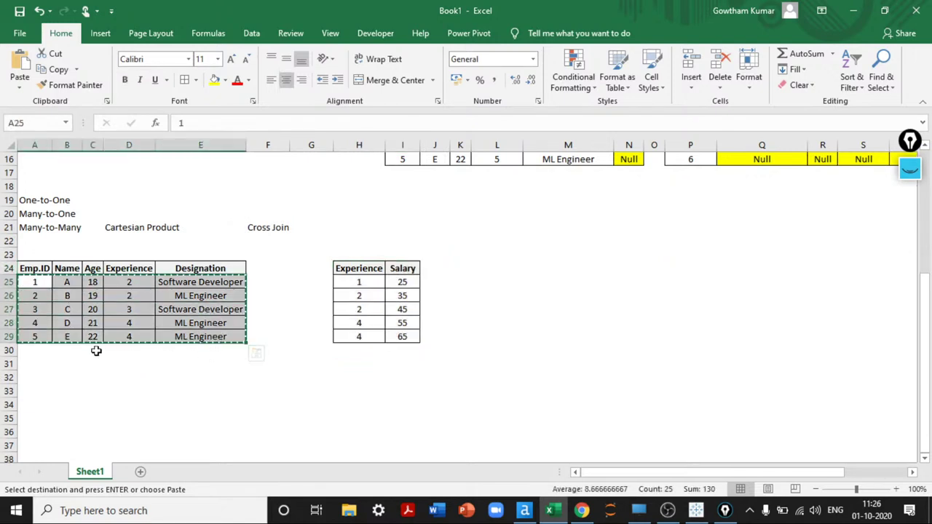
left_click(34, 350)
key("ctrl+v")
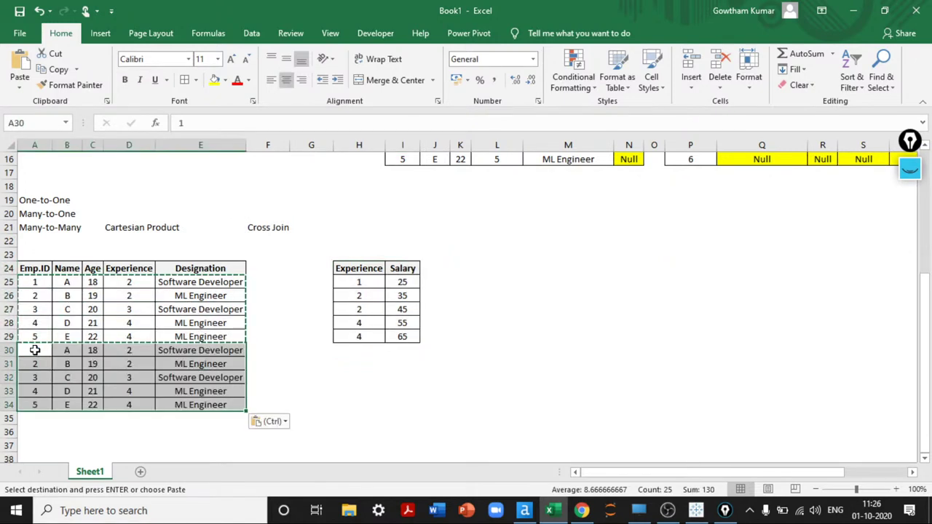
- Enter 25 in F25 beside the first employee block and fill it down through F29
left_click(260, 279)
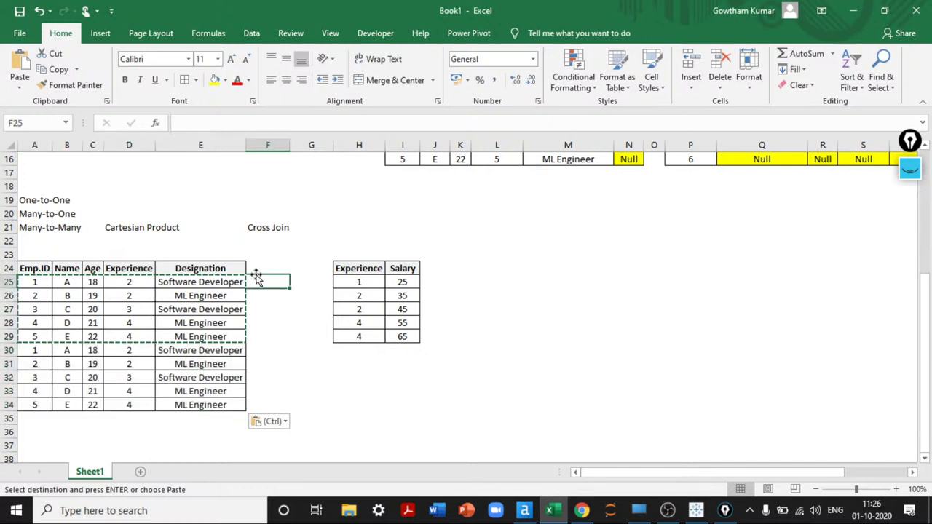
type("25")
key("Return")
key("Up")
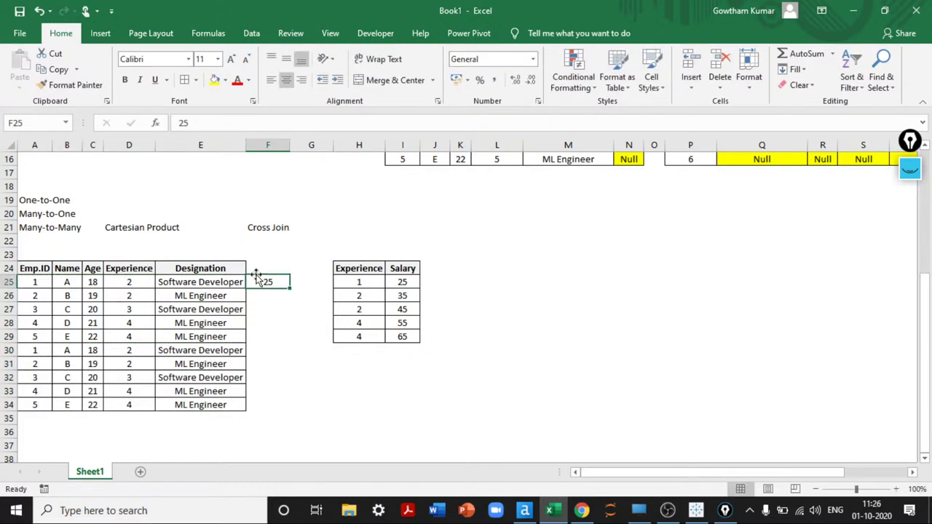
key("shift+Down")
key("shift+Down")
key("shift+Down")
key("shift+Down")
key("ctrl+d")
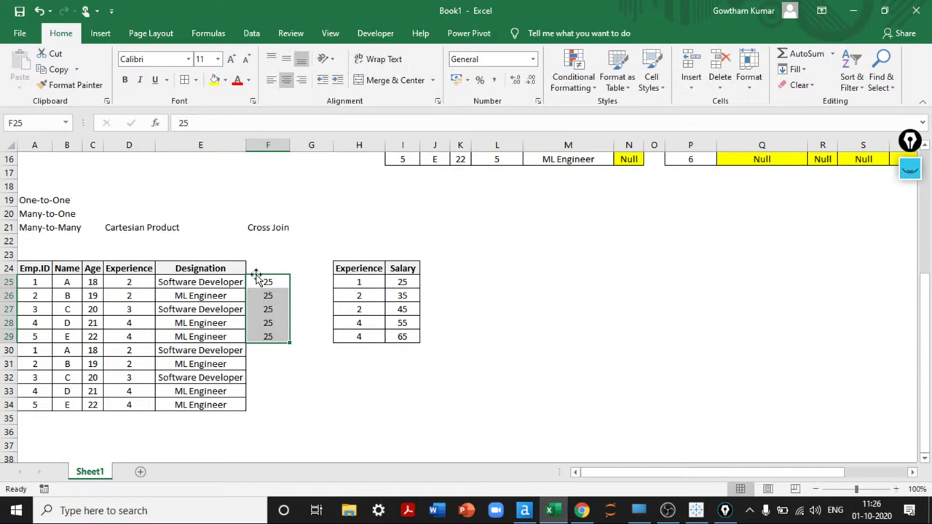
- Add the heading Salary in F24 and apply cell borders to the column F24:F34
key("Up")
type("Salary")
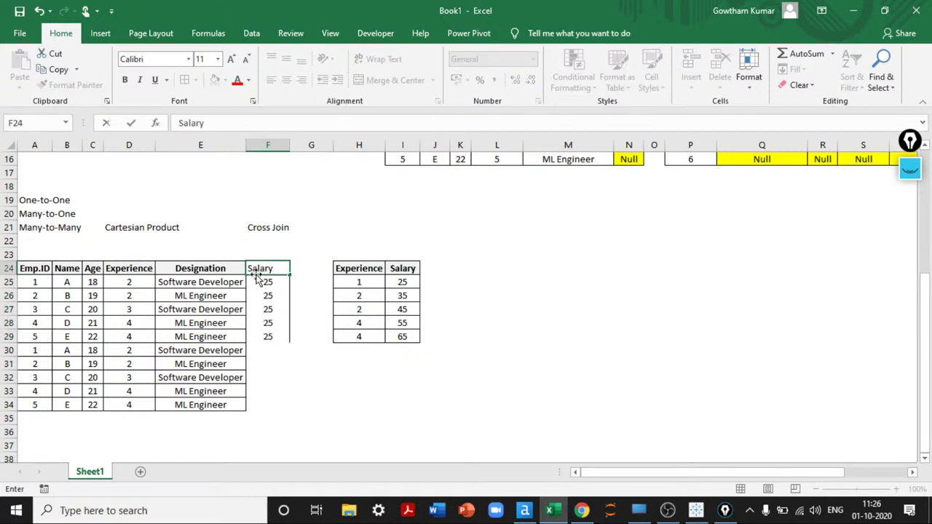
key("Return")
key("Up")
key("shift+Down")
key("shift+Down")
key("shift+Down")
key("shift+Down")
key("shift+Down")
key("shift+Down")
key("shift+Down")
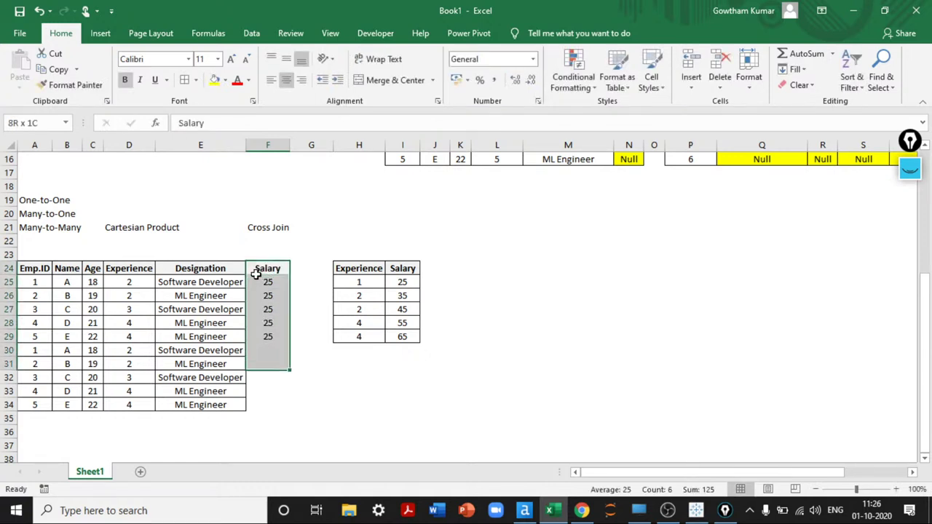
key("shift+Down")
key("shift+Down")
key("shift+Down")
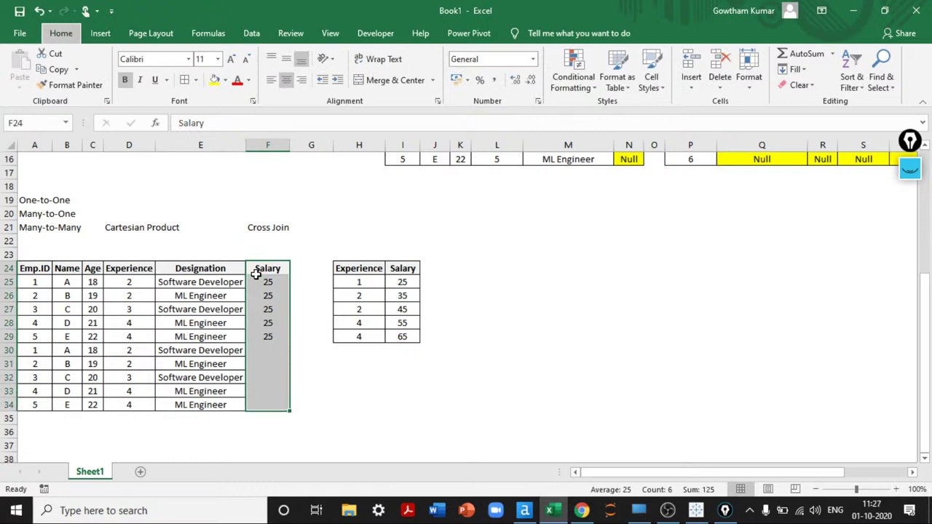
- Enter the salary 35 in F30, the first row of the second employee block
left_click(255, 273)
key("Down")
key("Down")
key("Down")
key("Down")
key("Down")
key("Down")
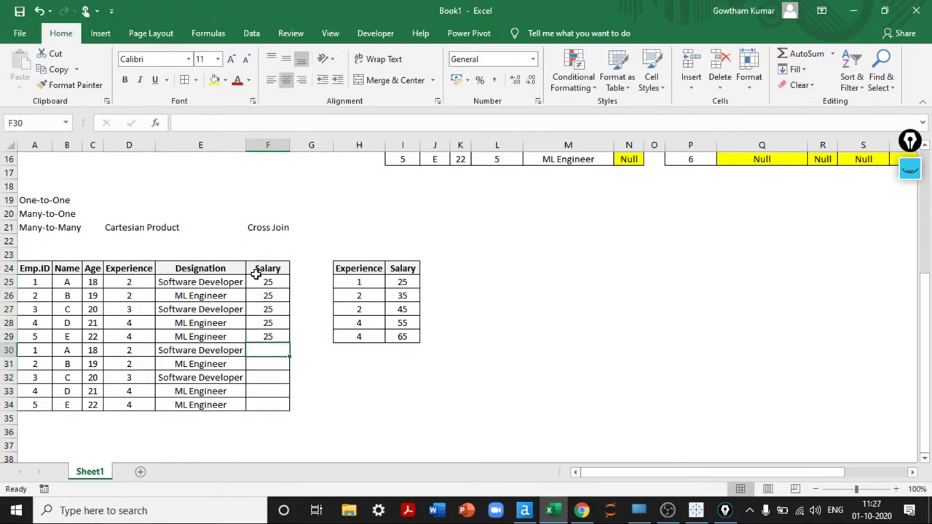
type("35")
key("Return")
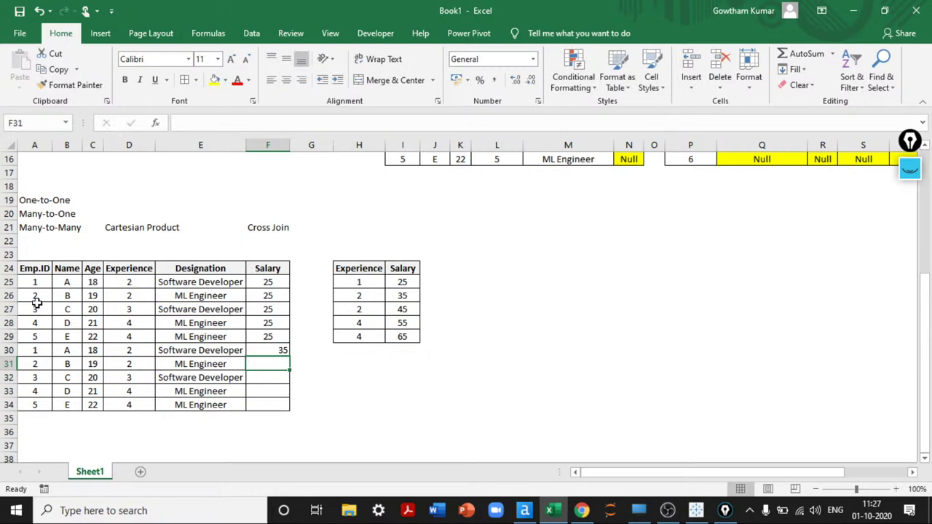
- Compare the first employee block with the first salary record, and fill the salary in F30 down through F34
left_click_drag(35, 282, 223, 339)
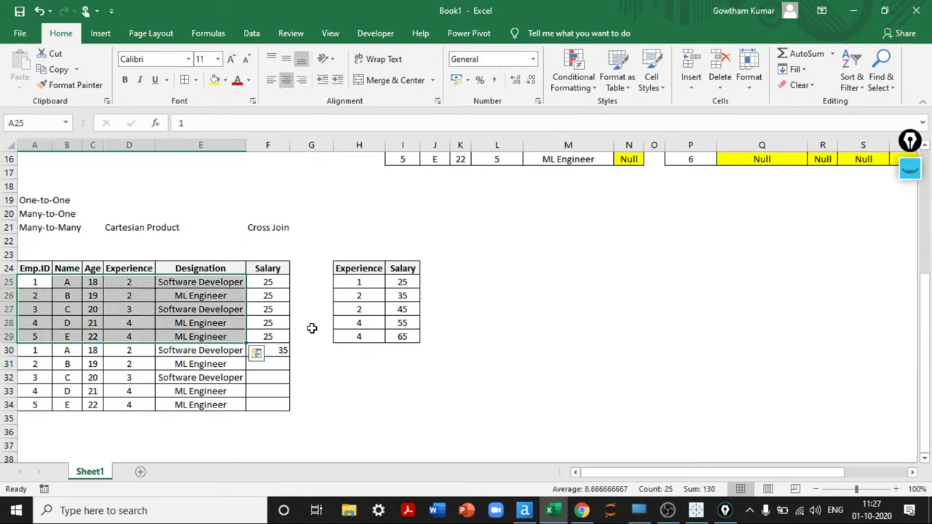
left_click(404, 284)
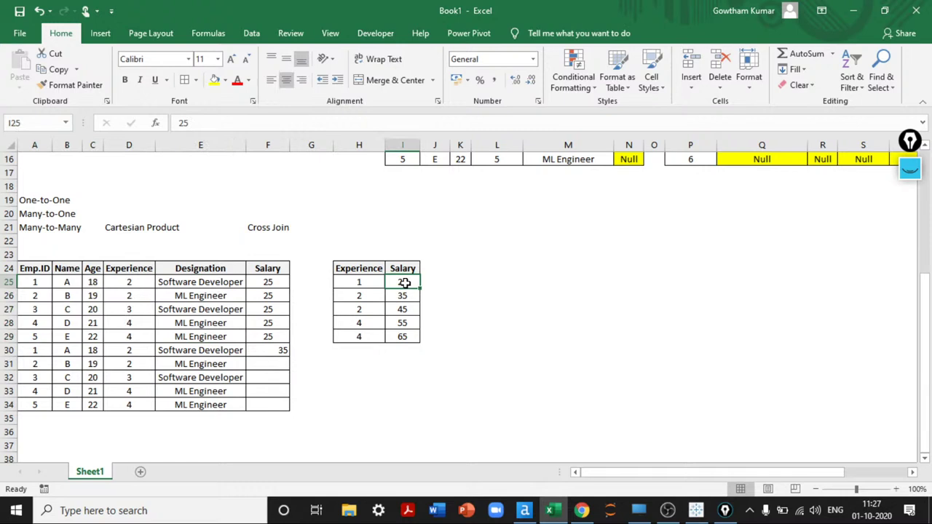
left_click(346, 283)
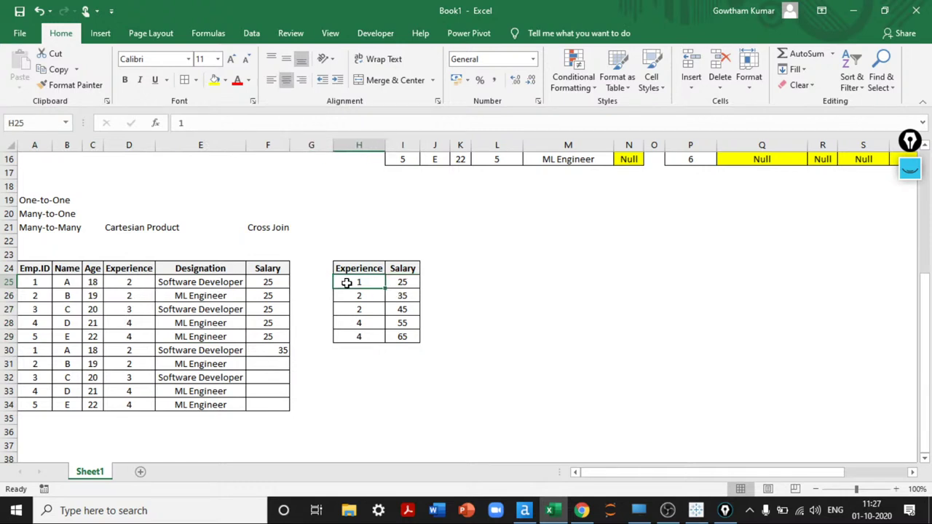
left_click_drag(27, 282, 226, 337)
left_click(412, 282)
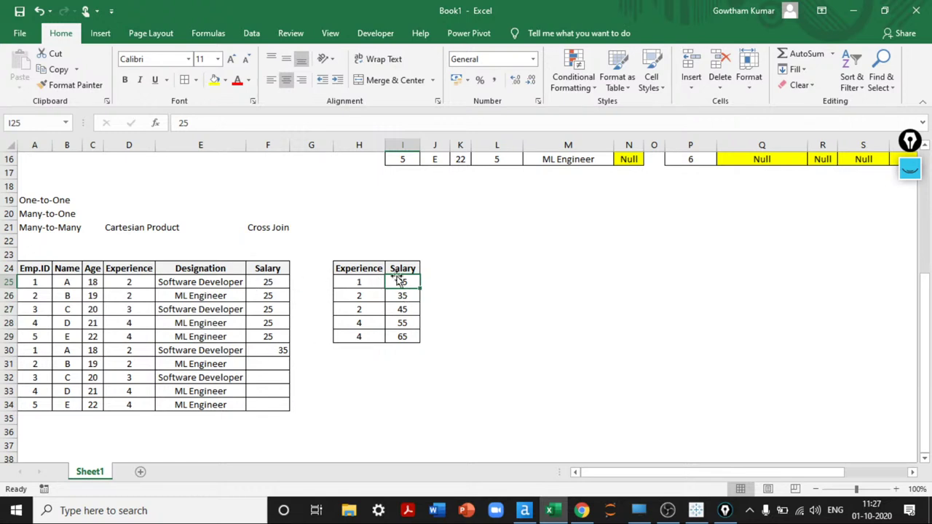
left_click(280, 352)
key("shift+Down")
key("shift+Down")
key("shift+Down")
key("shift+Down")
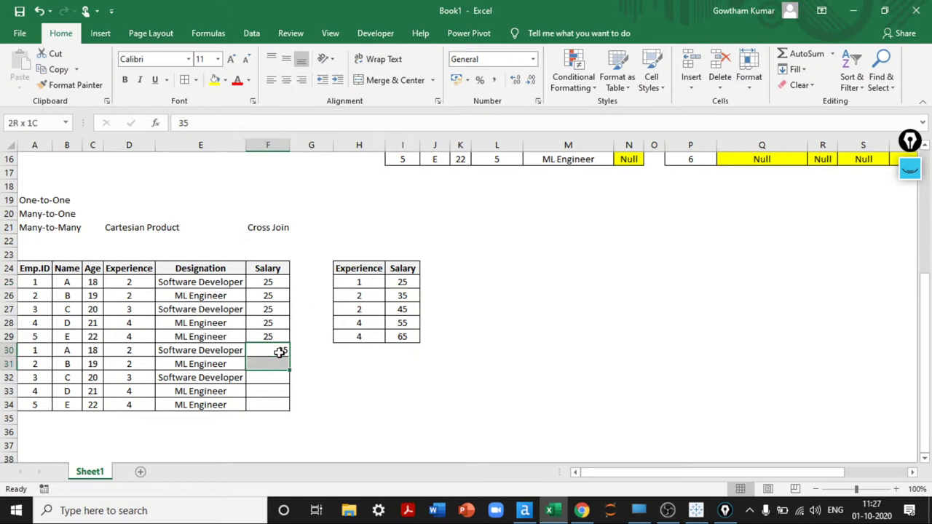
key("ctrl+d")
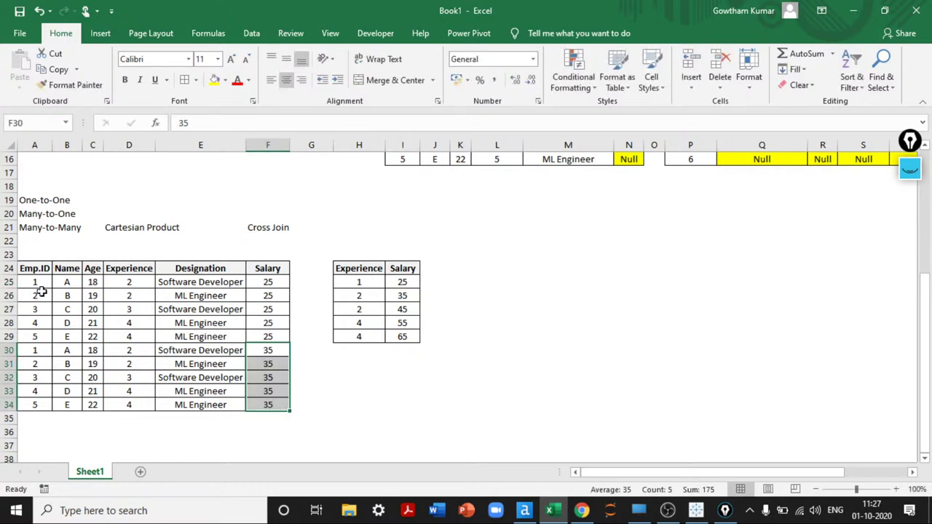
- Review the first joined block A25:F29 and enter the note 5 Rows X 5 Rows in L32
left_click_drag(29, 282, 204, 350)
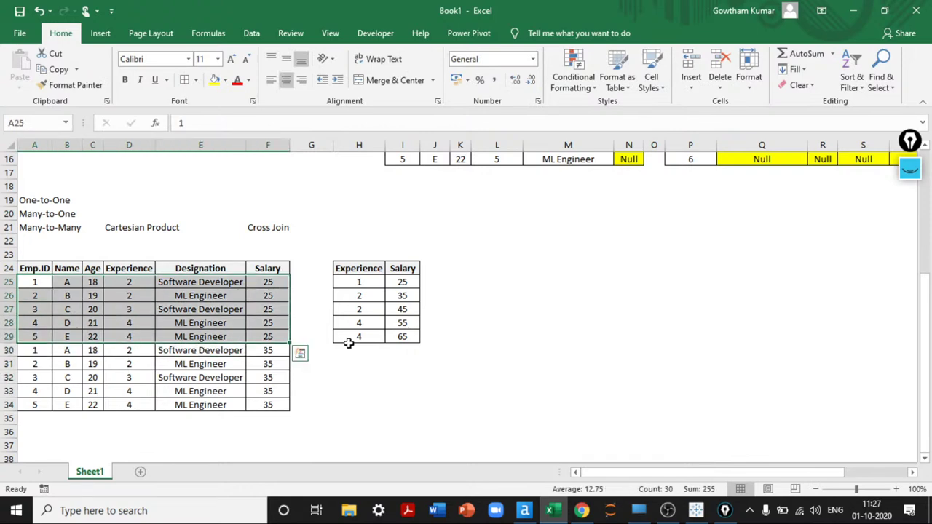
left_click(482, 375)
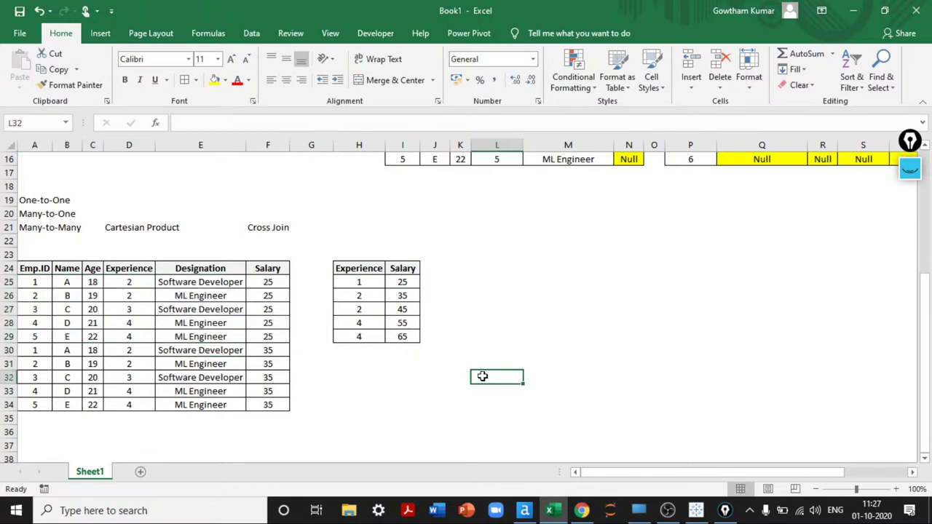
type("5 Row")
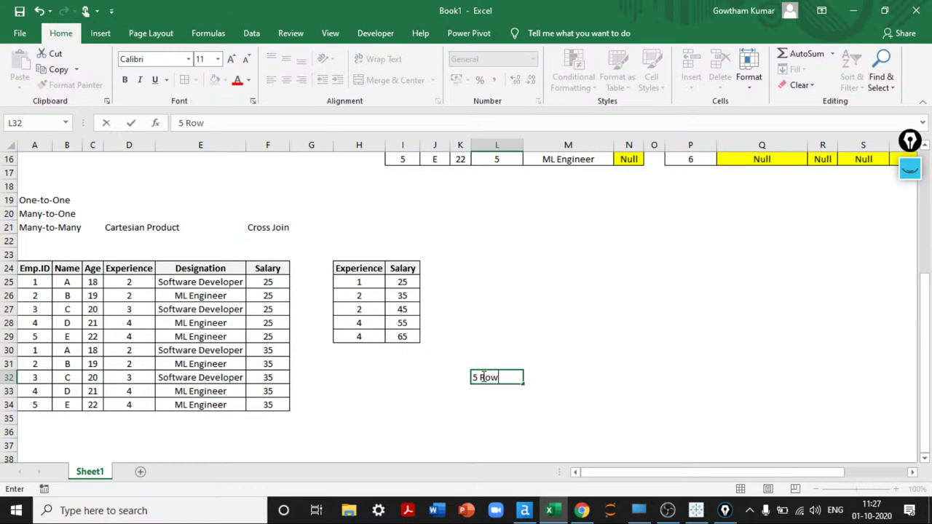
type("s X % rows")
key("Return")
left_click(483, 376)
key("F2")
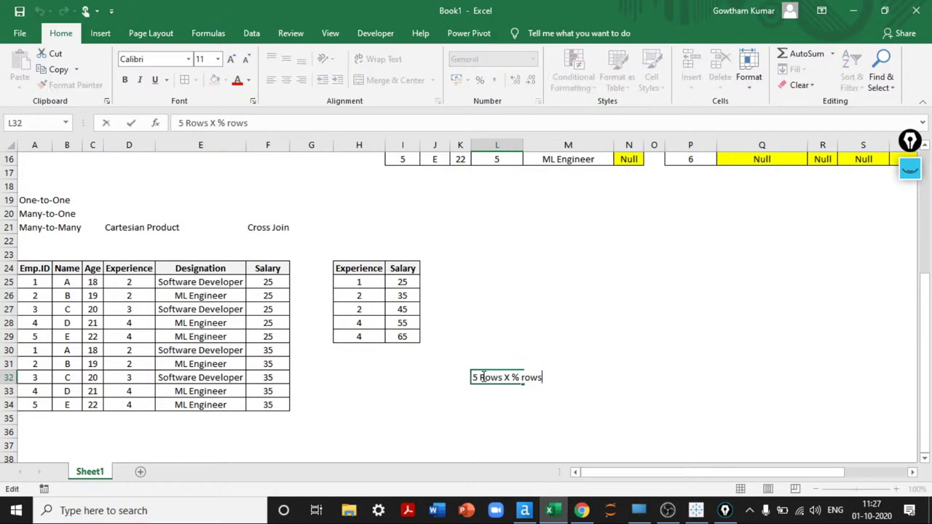
key("BackSpace")
type("5")
key("Right")
key("Delete")
type("R")
key("shift+Return")
key("Down")
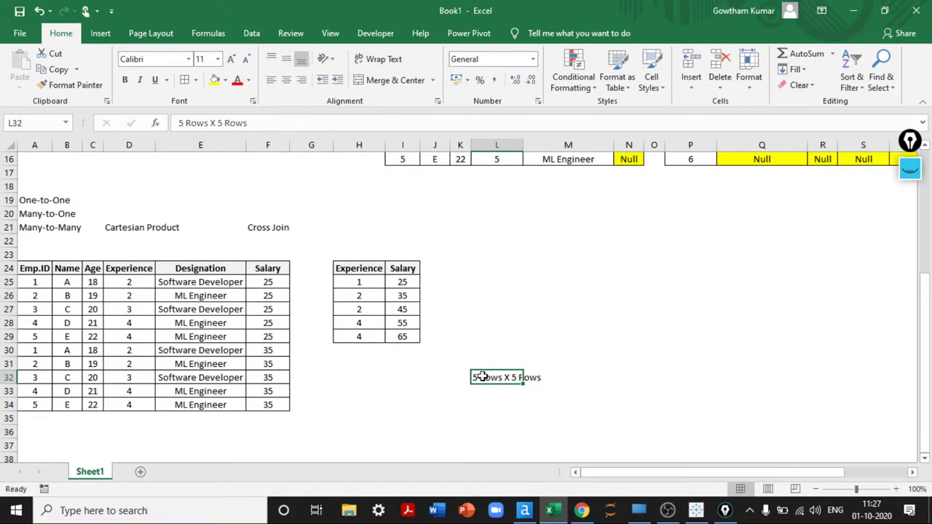
- Enter the cross join's resulting size, 25 Rows, in N32
key("Right")
key("Right")
type("25 Rows")
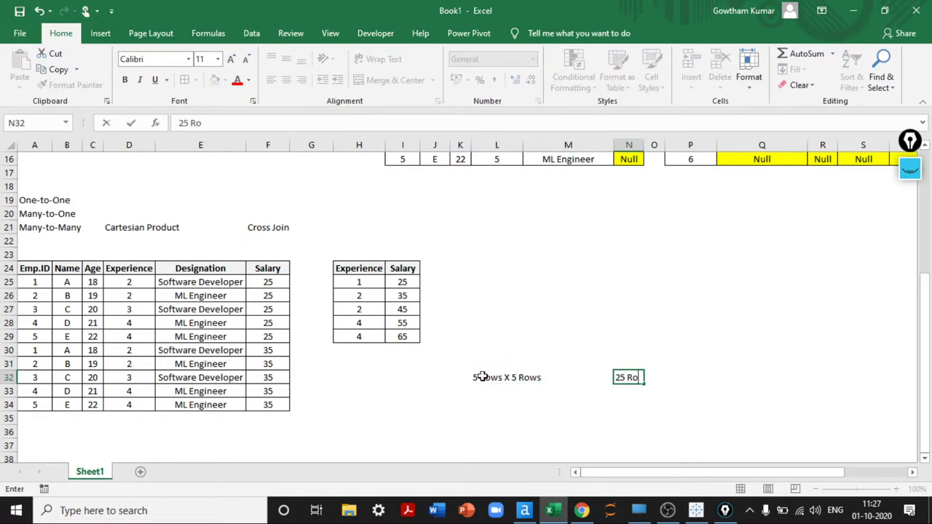
key("Return")
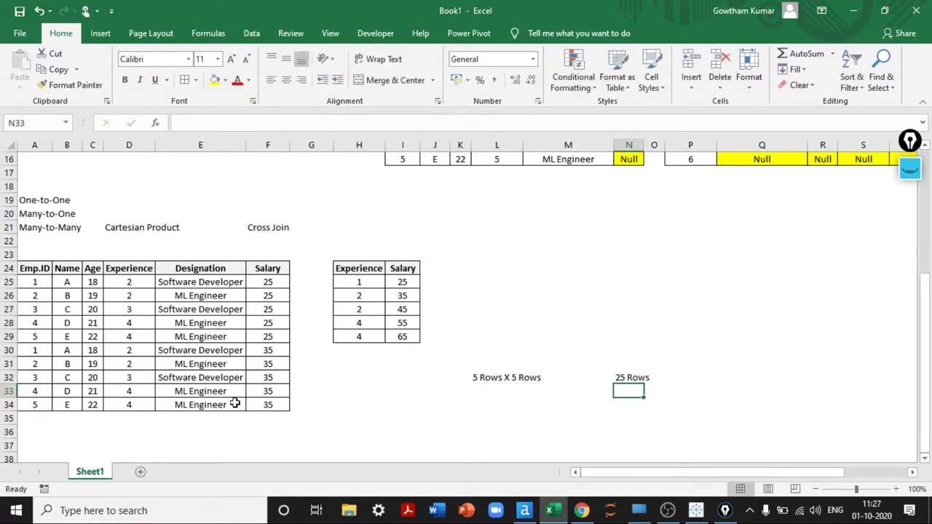
- Copy the second joined block A30:F34 directly below it, starting at A35
left_click_drag(26, 351, 282, 403)
key("ctrl+c")
key("Down")
key("Down")
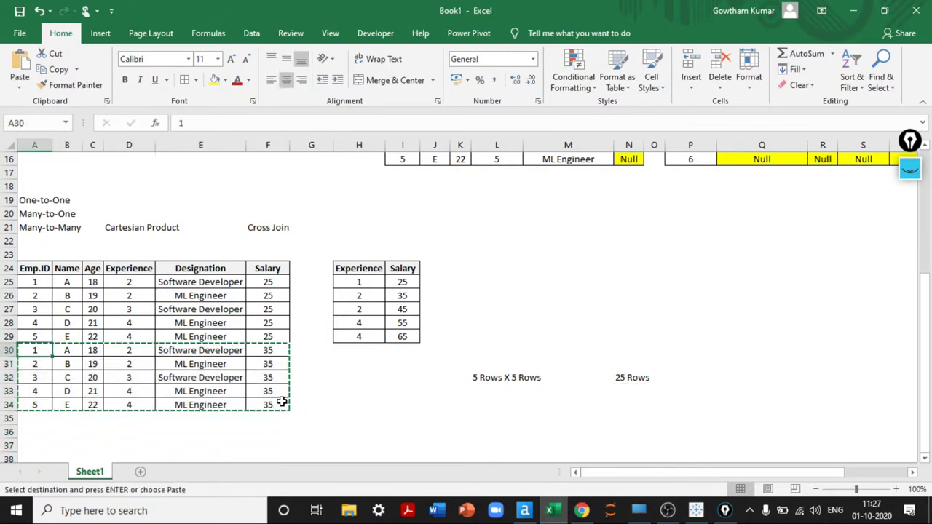
key("Down")
key("Down")
key("Down")
key("ctrl+v")
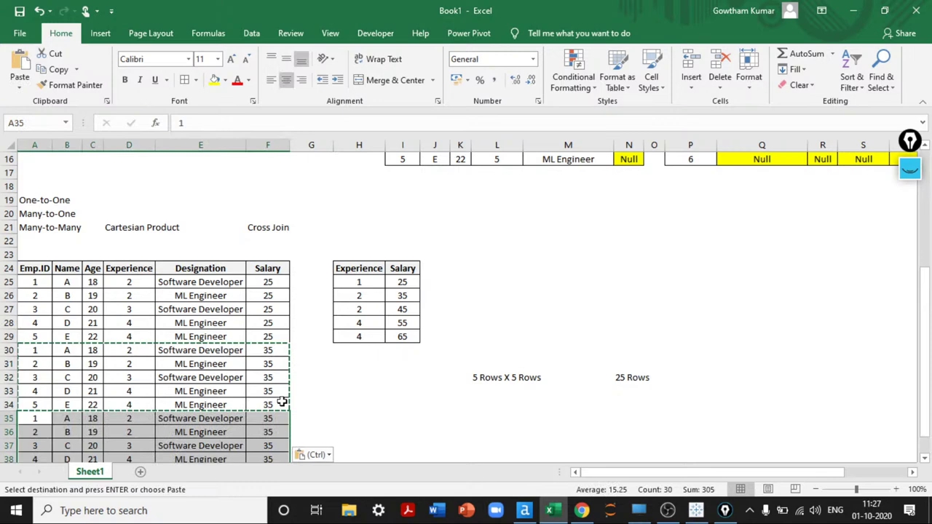
key("Escape")
- Set all salaries of the third block, F35:F39, to 45
key("Right")
key("Right")
key("Right")
key("Right")
key("Right")
key("Right")
key("Left")
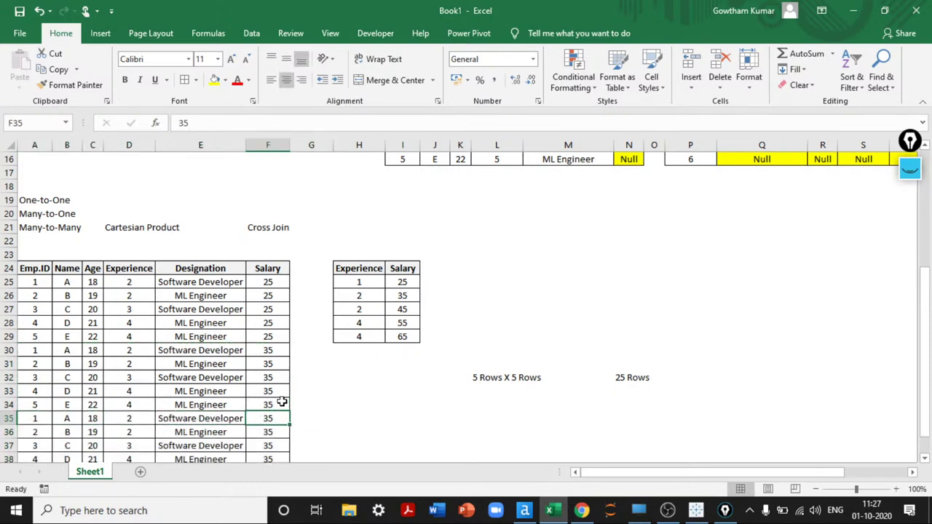
key("ctrl+shift+Down")
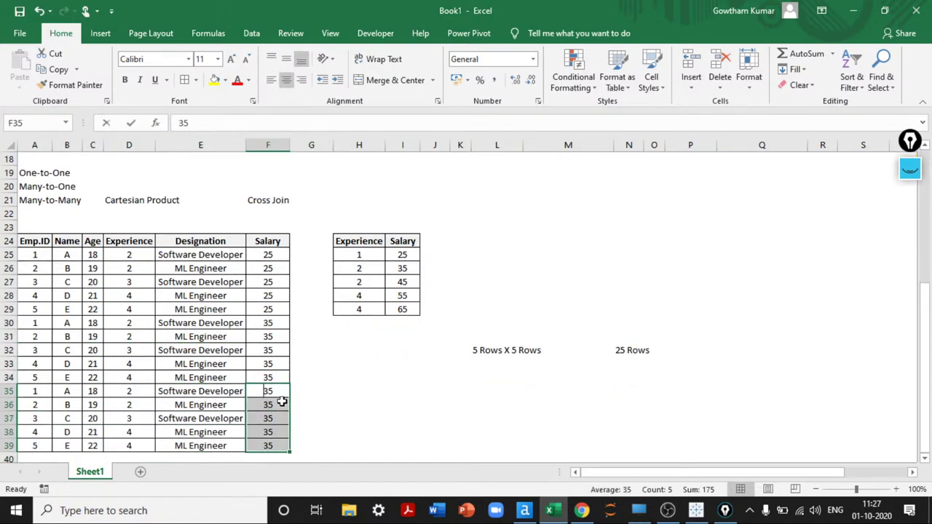
type("45")
key("ctrl+Return")
- Copy the third joined block A35:F39 directly below it, starting at A40
key("Up")
key("Left")
key("Left")
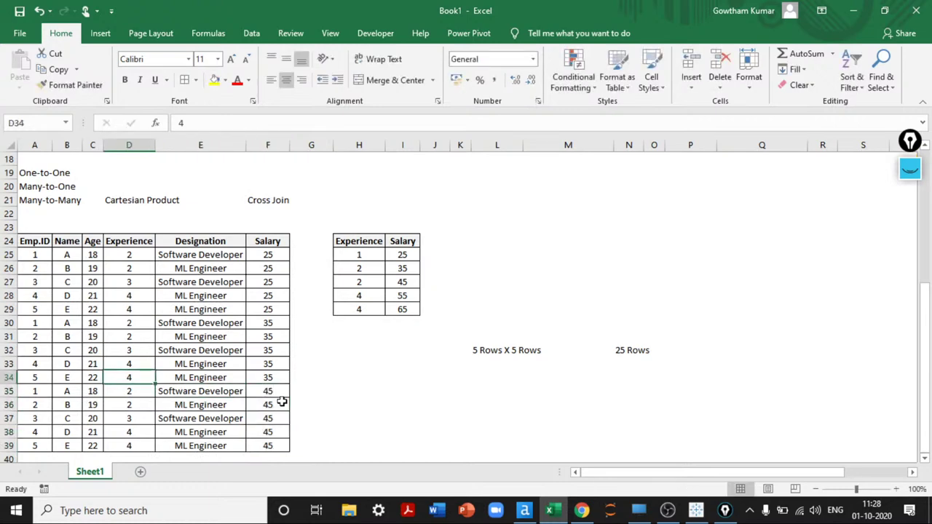
key("Down")
key("ctrl+Left")
key("ctrl+shift+Right")
key("ctrl+shift+Down")
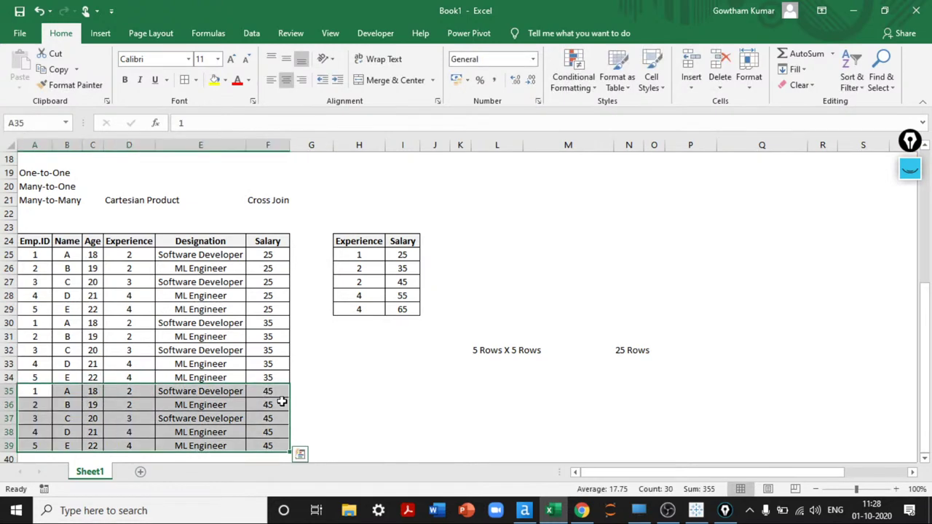
key("ctrl+c")
key("ctrl+Down")
key("Down")
key("ctrl+v")
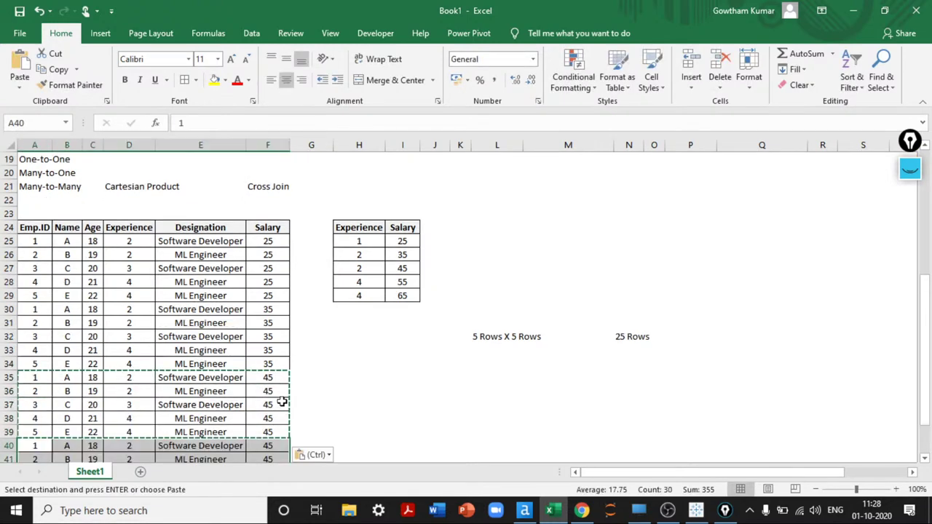
- Set all salaries of the fourth block, F40:F44, to 55
key("Right")
key("Right")
key("Right")
key("Right")
key("Right")
key("ctrl+shift+Down")
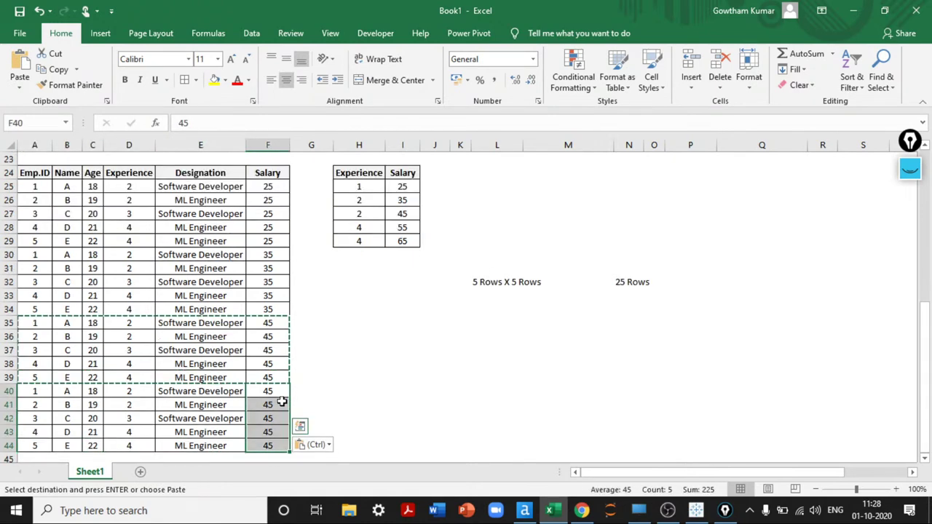
key("Escape")
type("55")
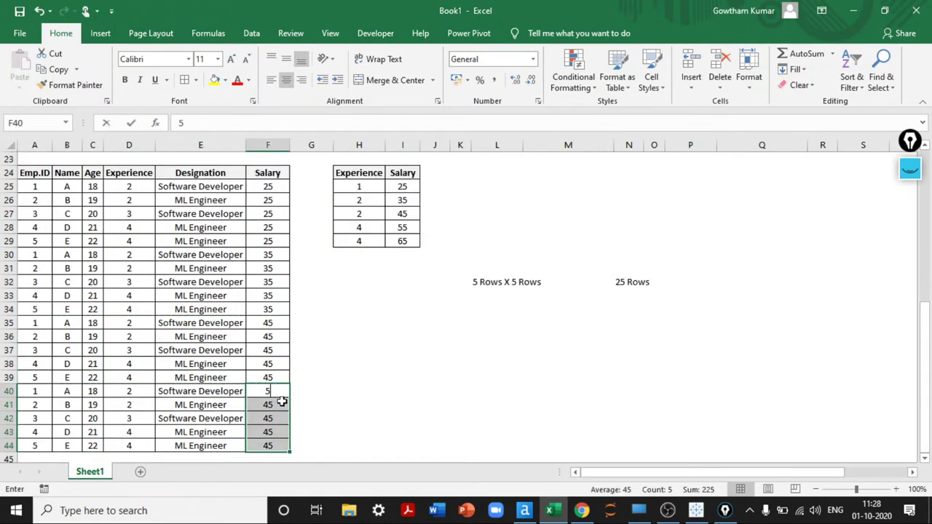
key("ctrl+Return")
- Copy the fourth joined block A40:F44 directly below it, starting at A45
key("ctrl+Left")
key("ctrl+shift+Right")
key("ctrl+shift+Down")
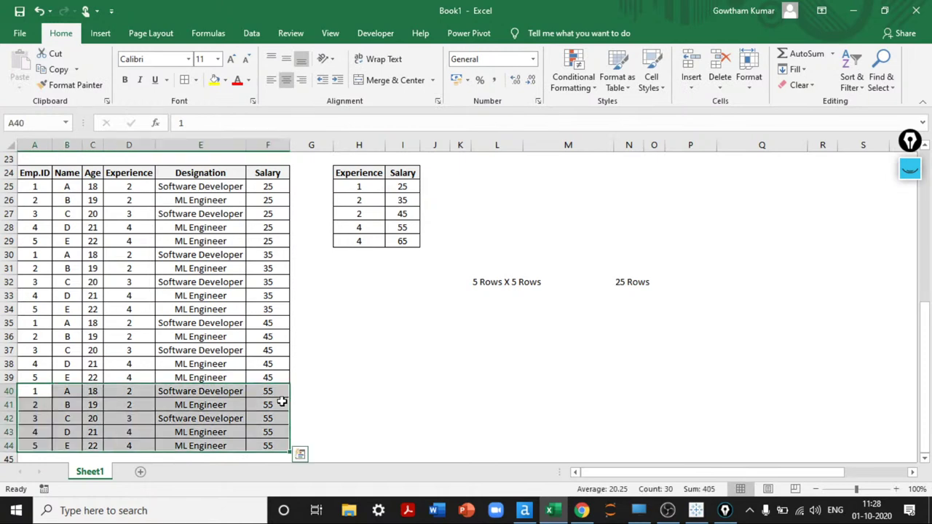
key("ctrl+c")
key("ctrl+Down")
key("Down")
key("ctrl+v")
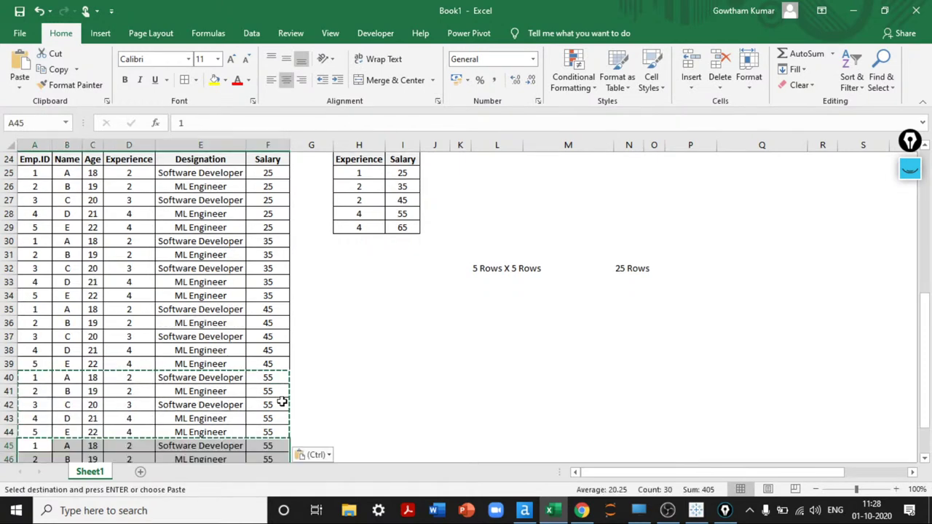
- Set all salaries of the fifth block, F45:F49, to 65
key("Right")
key("Right")
key("Right")
key("Right")
key("Right")
key("ctrl+shift+Down")
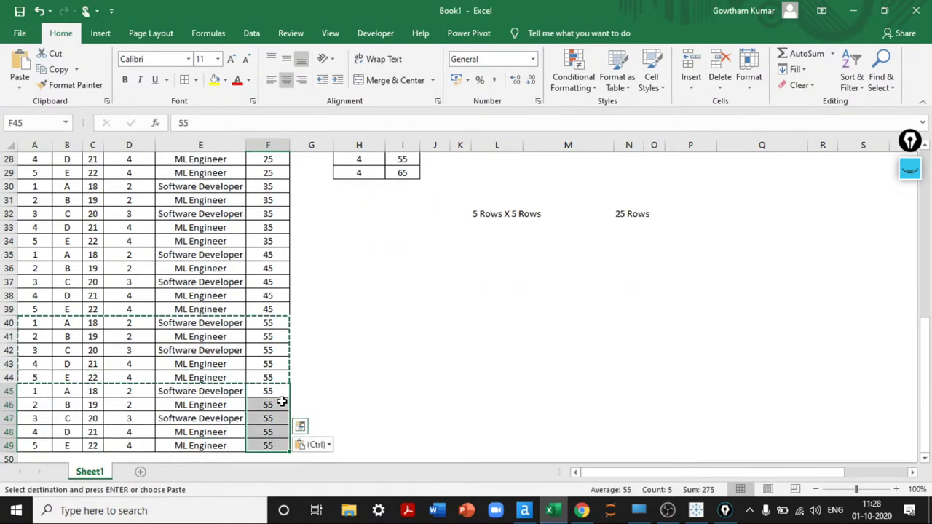
type("65")
key("ctrl+Return")
- Check the row count of the cross join by selecting its Emp.ID values A25:A49, and return to the join tables above
key("ctrl+Up")
key("Down")
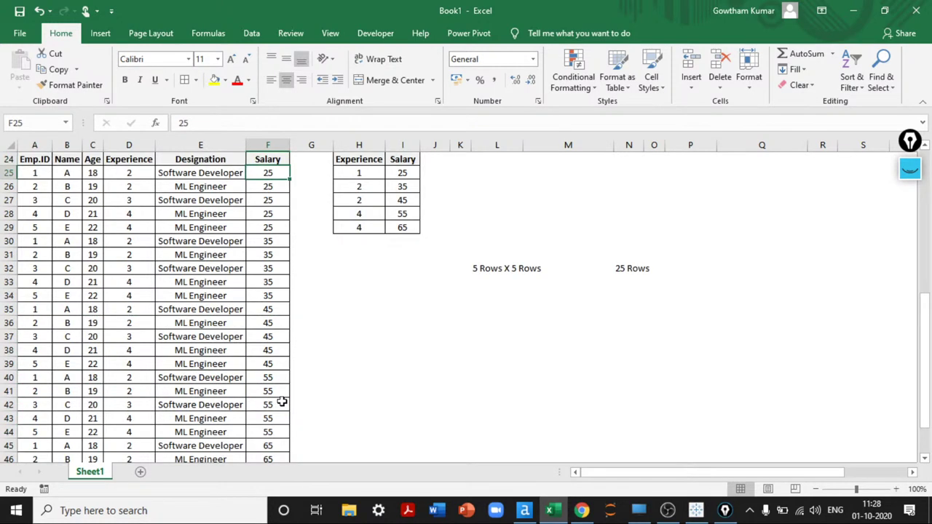
key("Left")
key("Left")
key("Left")
key("Left")
key("Left")
key("ctrl+shift+Down")
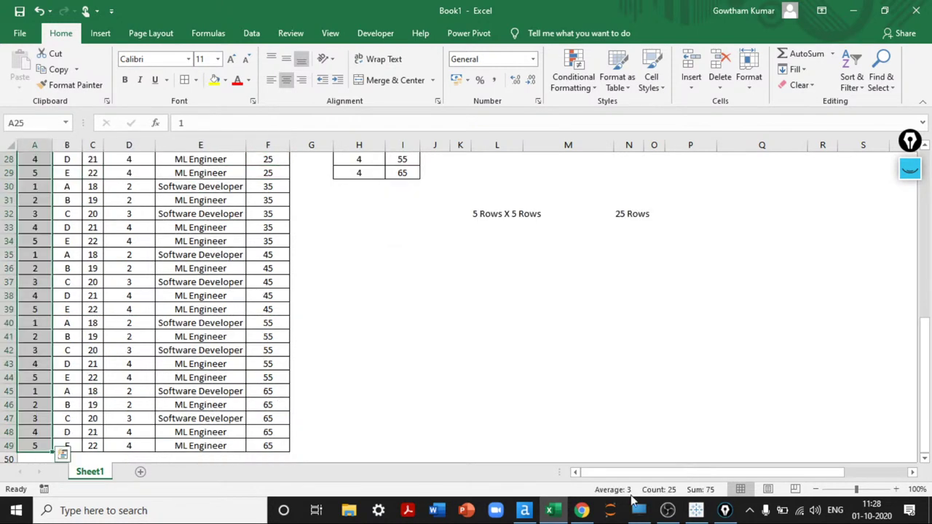
left_click(211, 410)
scroll(209, 411, "up", 4)
scroll(208, 408, "up", 5)
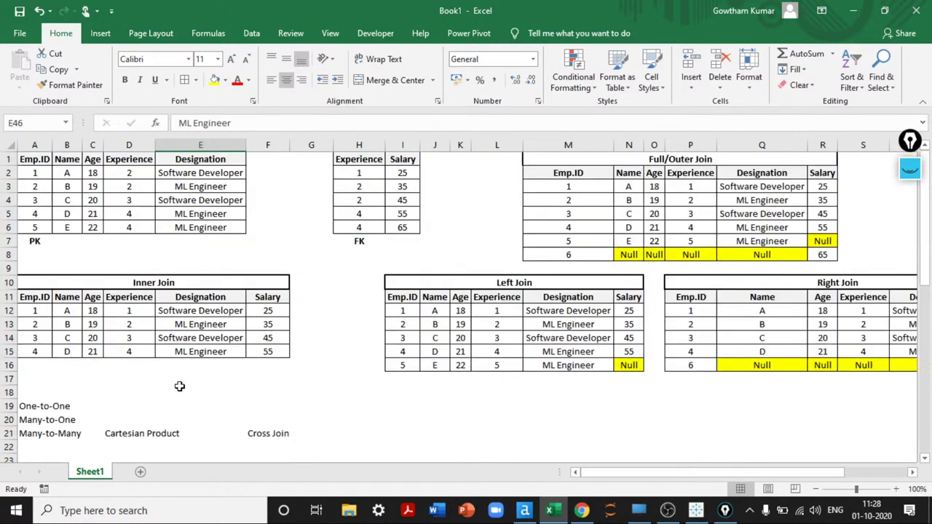
- Enter the heading Cardinality in cell A18, above the One-to-One, Many-to-One and Many-to-Many entries
scroll(180, 386, "down", 1)
left_click(9, 420)
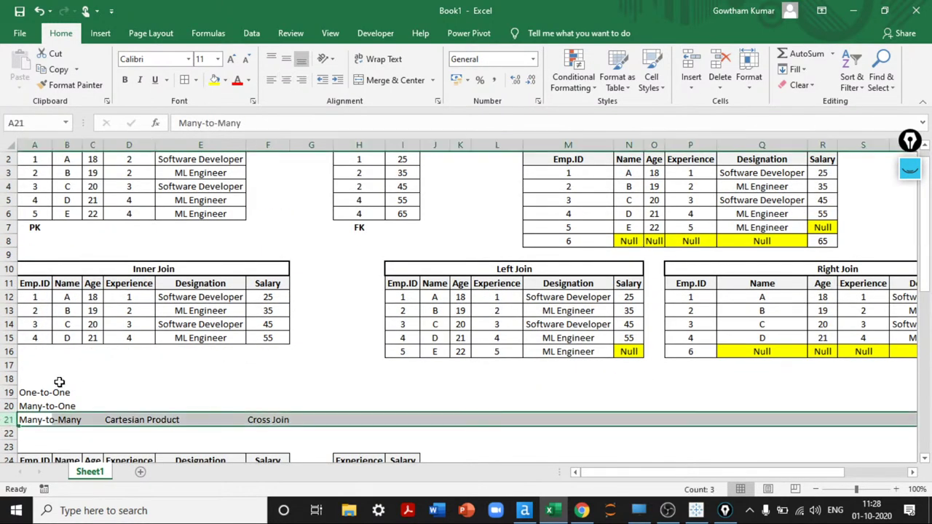
left_click(33, 380)
type("Cardi")
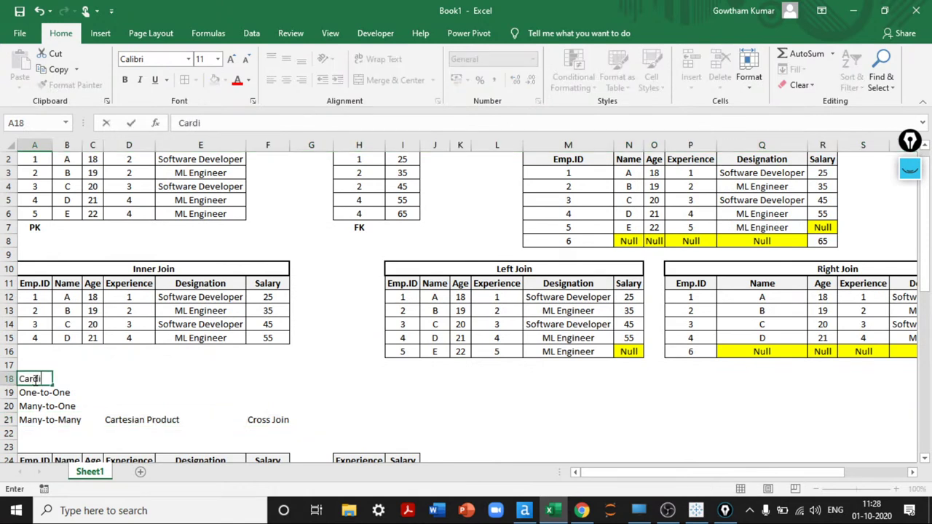
type("nality")
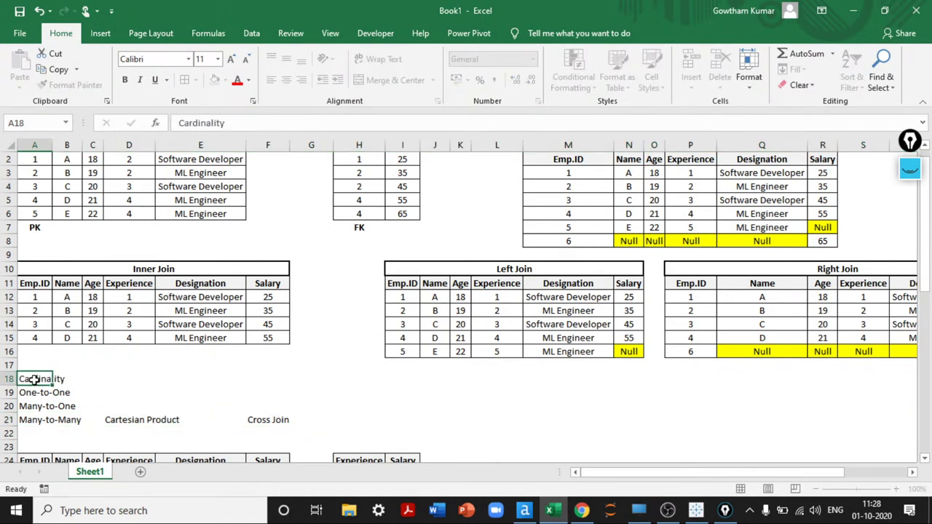
key("Return")
- Autofit column A's width to the Cardinality heading in cell A18
left_click(33, 379)
key("alt+h")
key("o")
key("i")
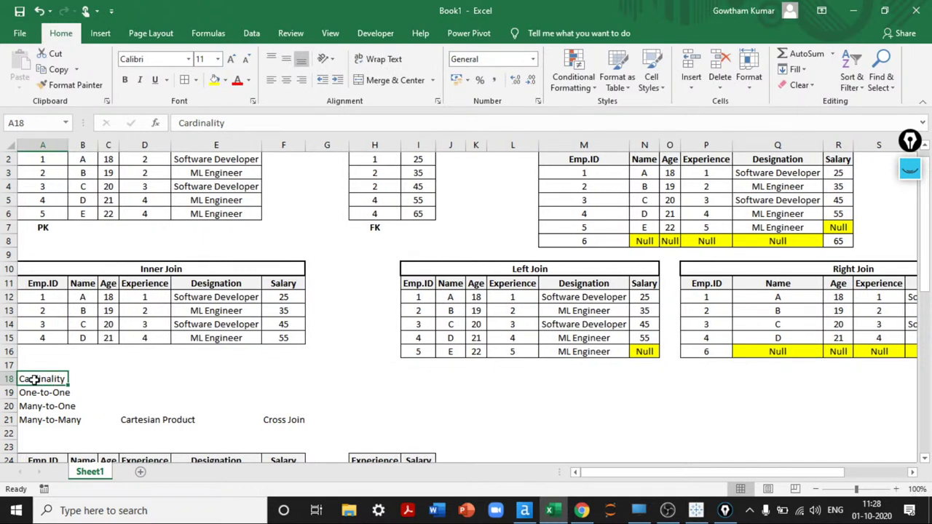
- Review the three cardinality types in rows 19 to 21 and the PK and FK labels under the source tables
key("Down")
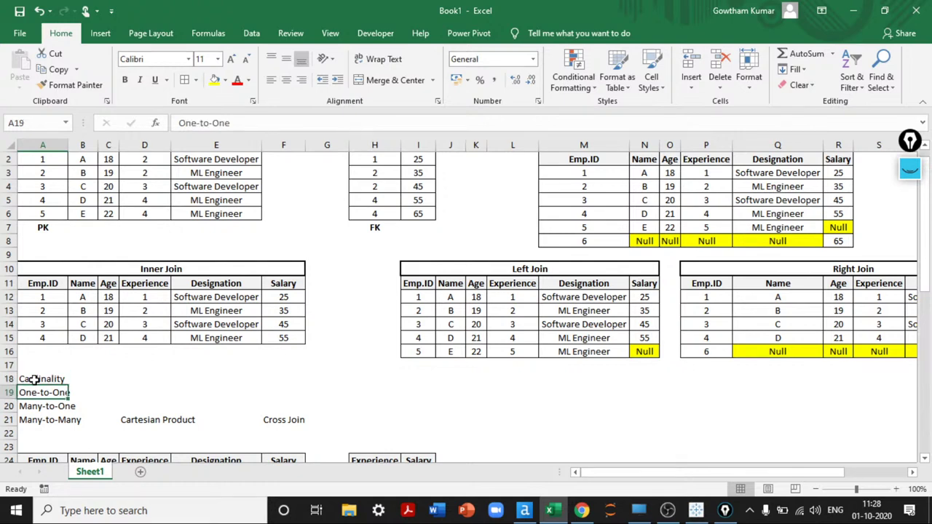
key("shift+space")
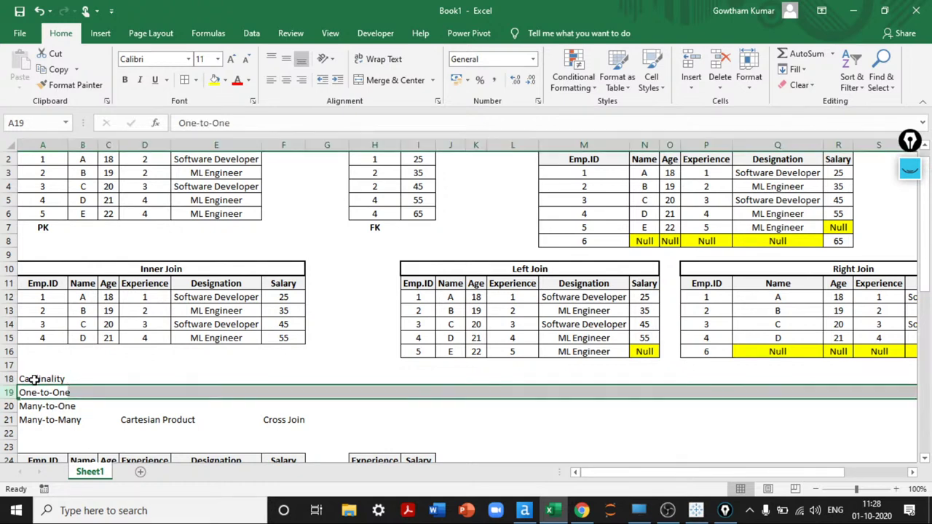
key("Down")
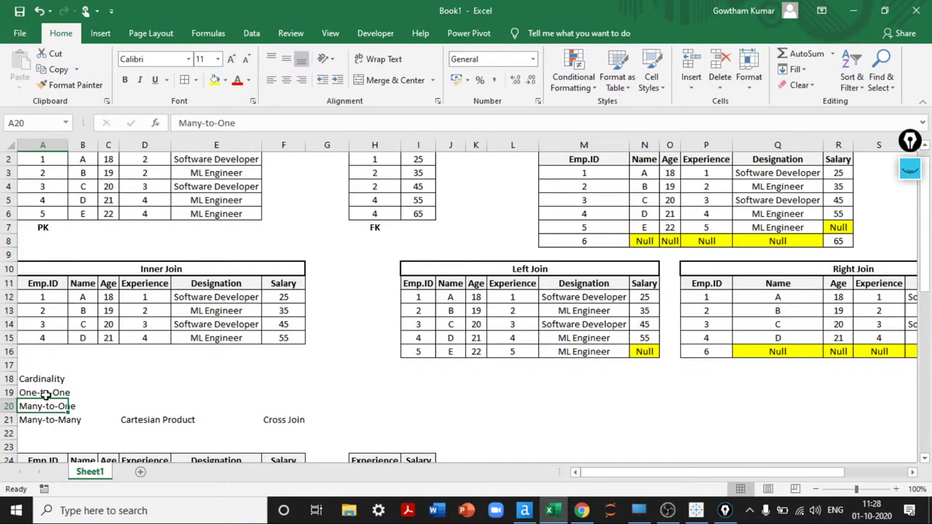
left_click(29, 421)
scroll(28, 423, "down", 1)
scroll(29, 423, "down", 1)
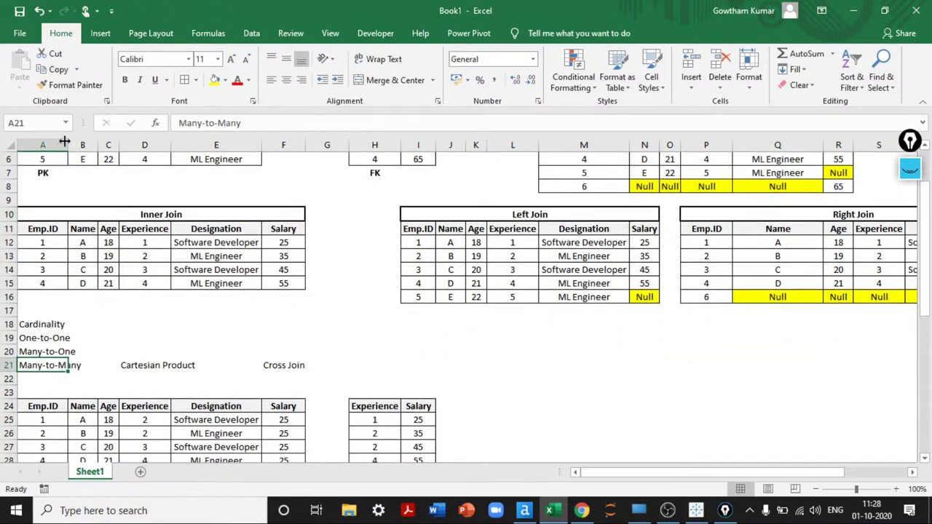
left_click(38, 175)
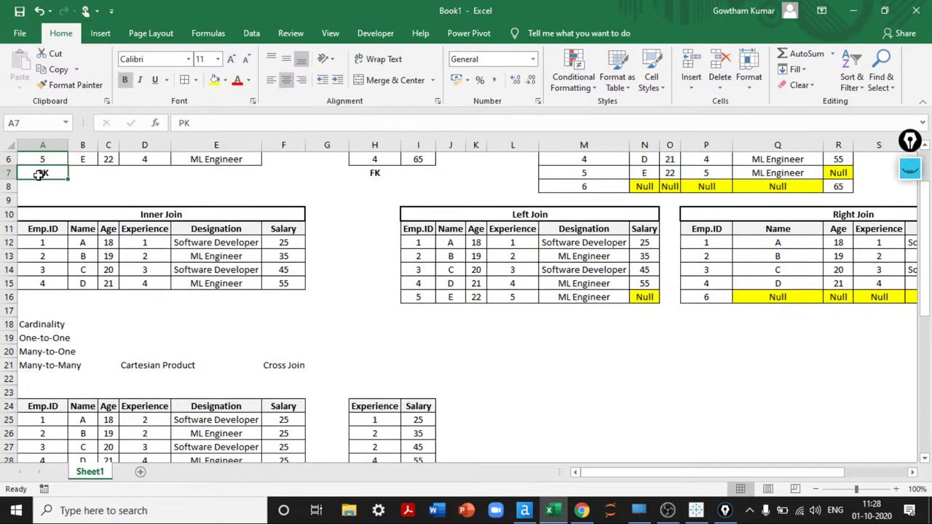
left_click(374, 178)
- Examine the Cartesian product example, its 25 Rows note and both tables from row 24, and return to cell A1
scroll(377, 275, "down", 4)
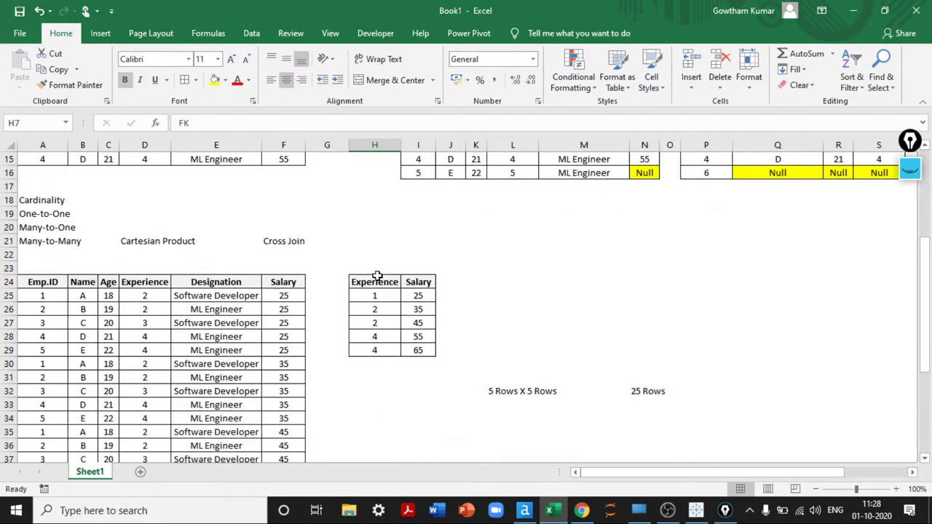
left_click(158, 183)
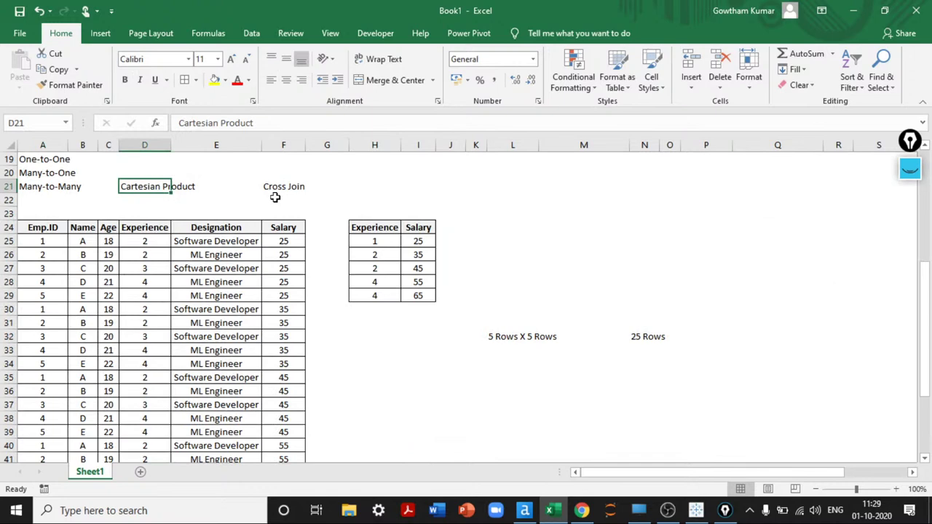
scroll(224, 286, "down", 3)
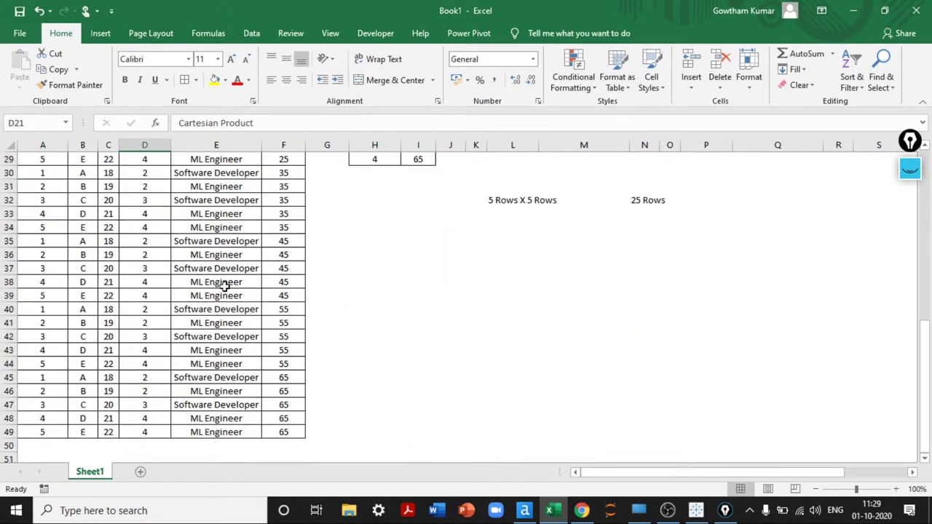
scroll(218, 286, "up", 4)
left_click(641, 349)
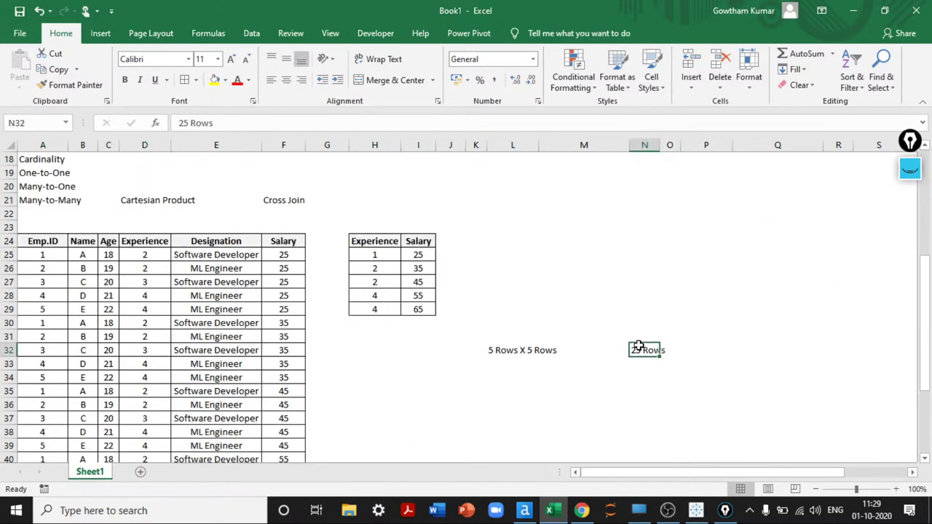
left_click(53, 238)
left_click_drag(72, 237, 420, 306)
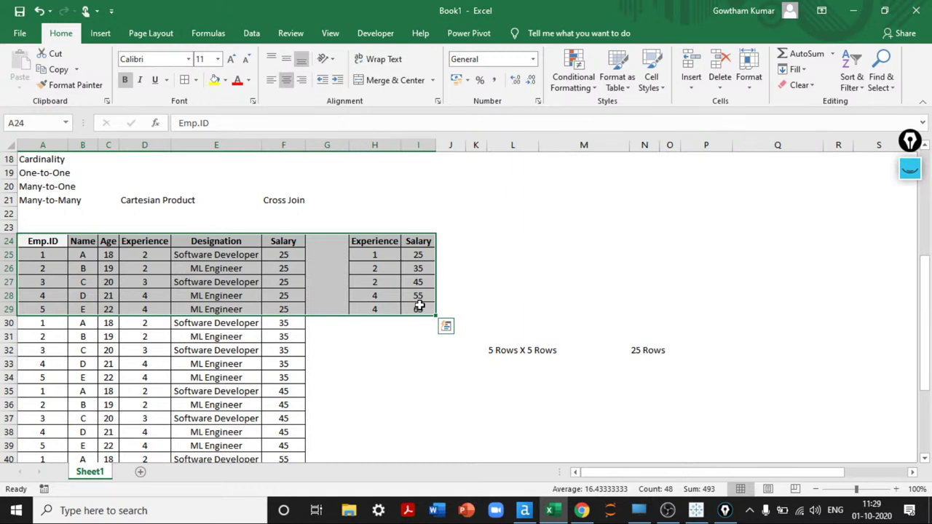
key("ctrl+Up")
key("ctrl+Up")
key("ctrl+Up")
key("ctrl+Up")
key("ctrl+Up")
key("ctrl+Up")
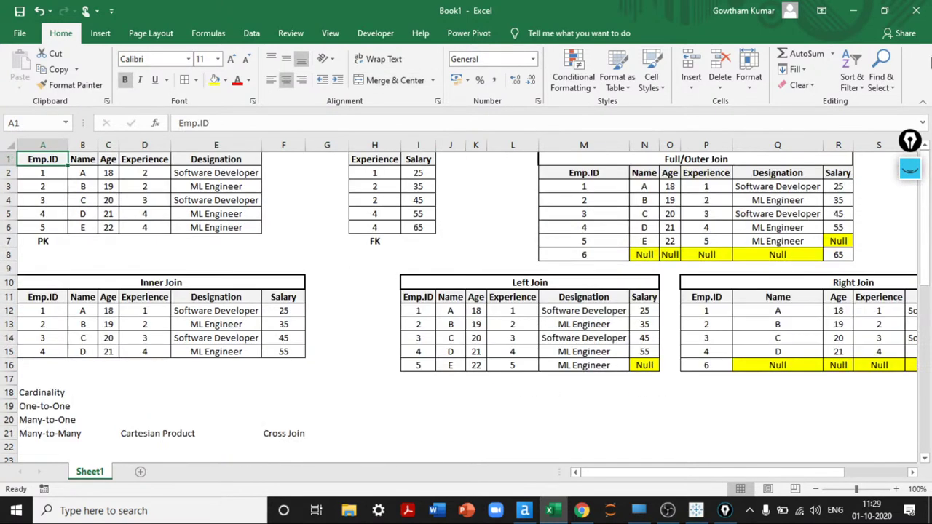
- Switch to Tableau, dismissing the Alteryx guided tour on the way, and connect to the Excel workbook PropertyOrderProduct.xlsx in the Chapter02 folder
left_click(853, 10)
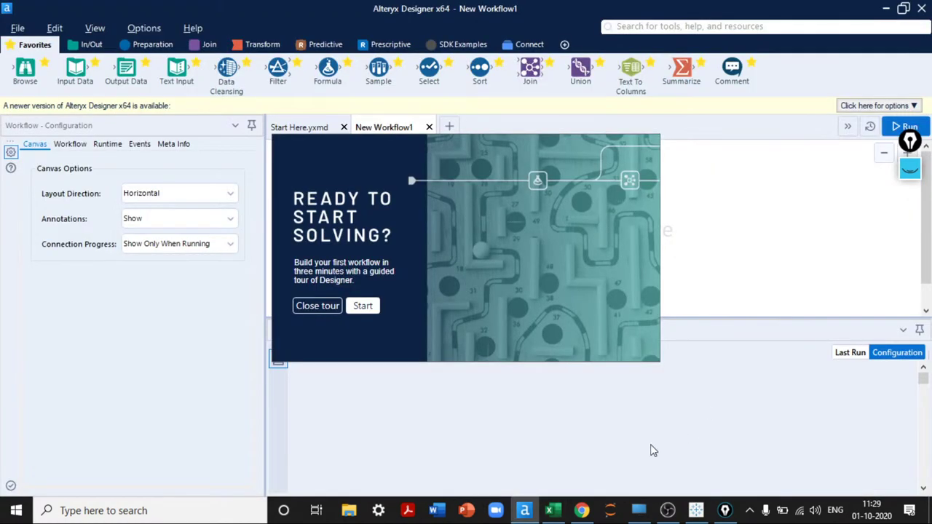
left_click(326, 309)
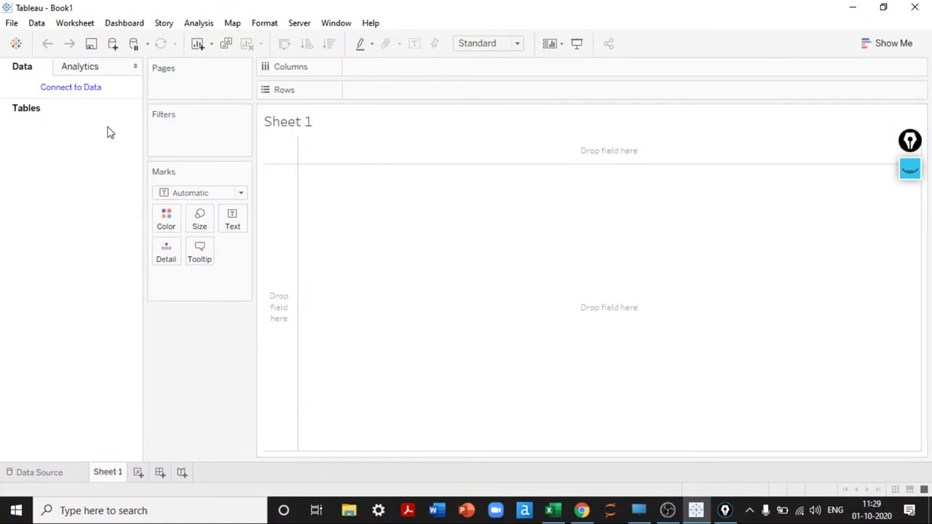
left_click(40, 472)
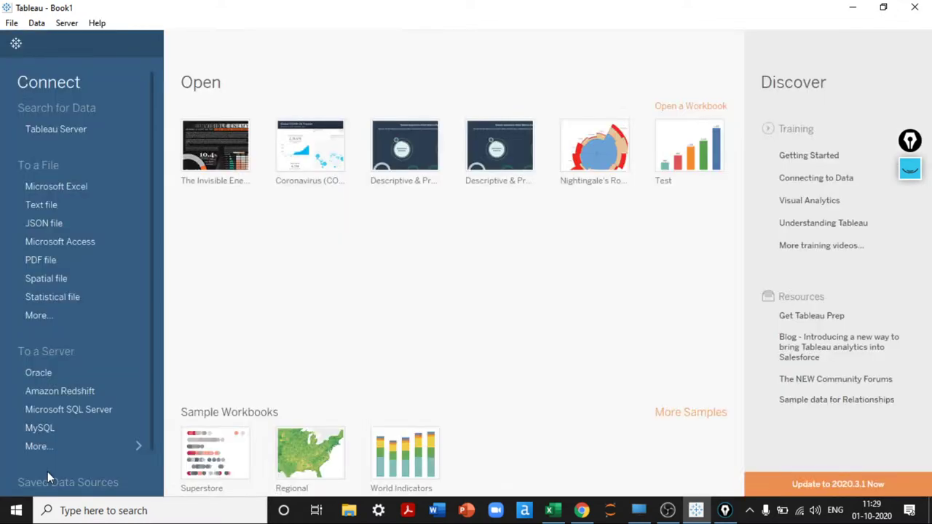
left_click(73, 187)
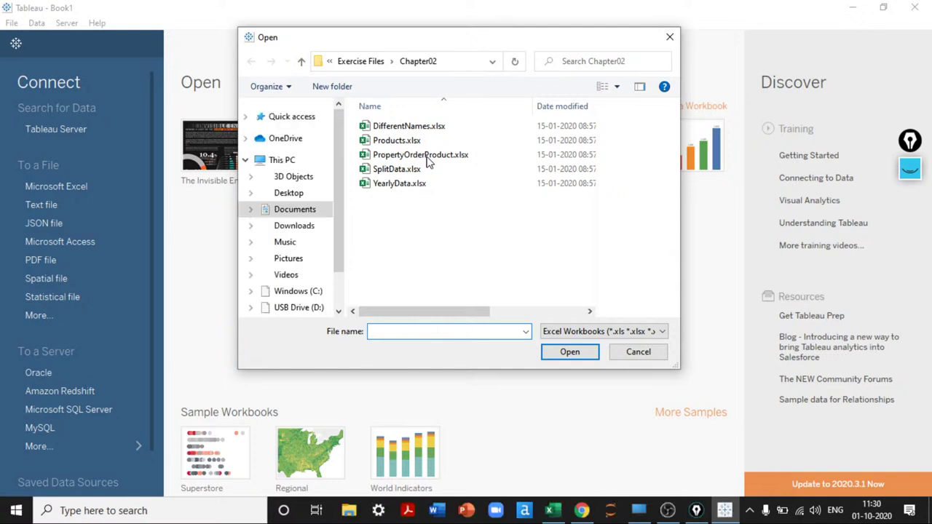
left_click(429, 162)
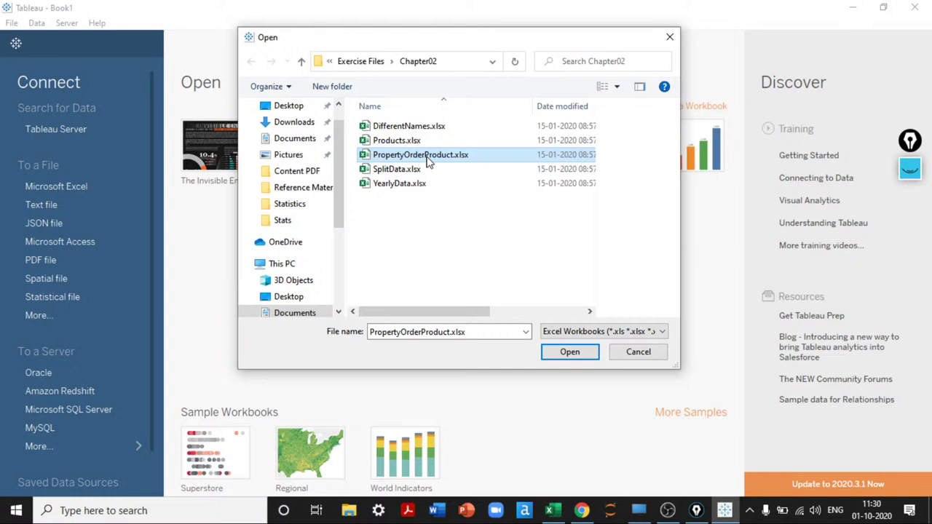
left_click(560, 357)
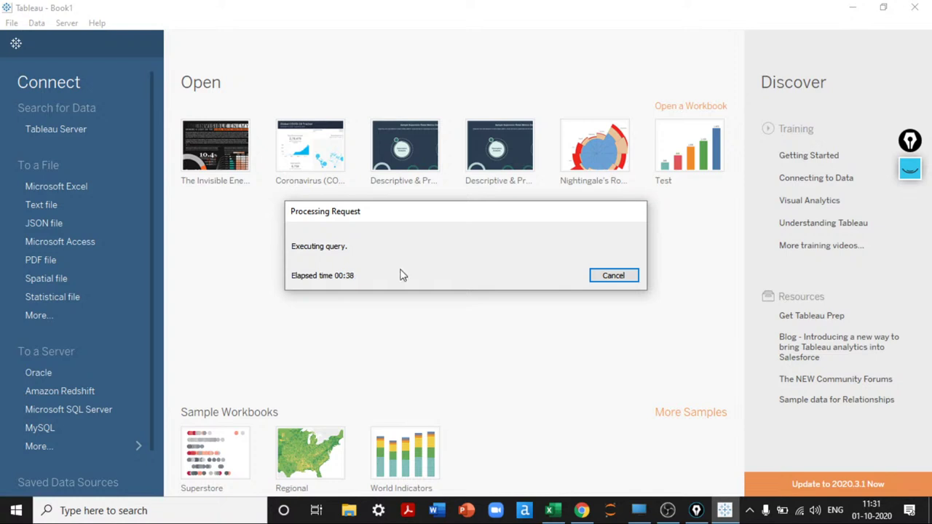
left_click(551, 511)
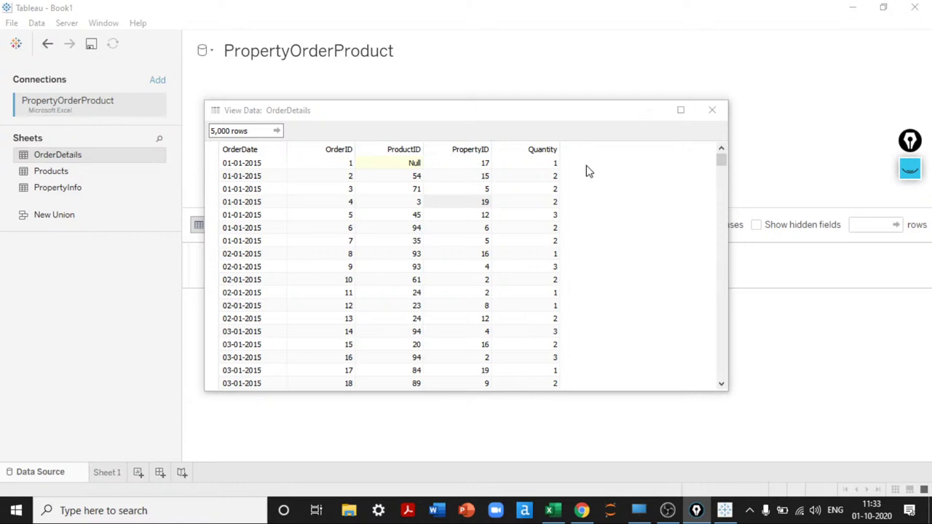
- Examine the OrderDetails data preview, sorting it by PropertyID and by ProductID
left_click(414, 178)
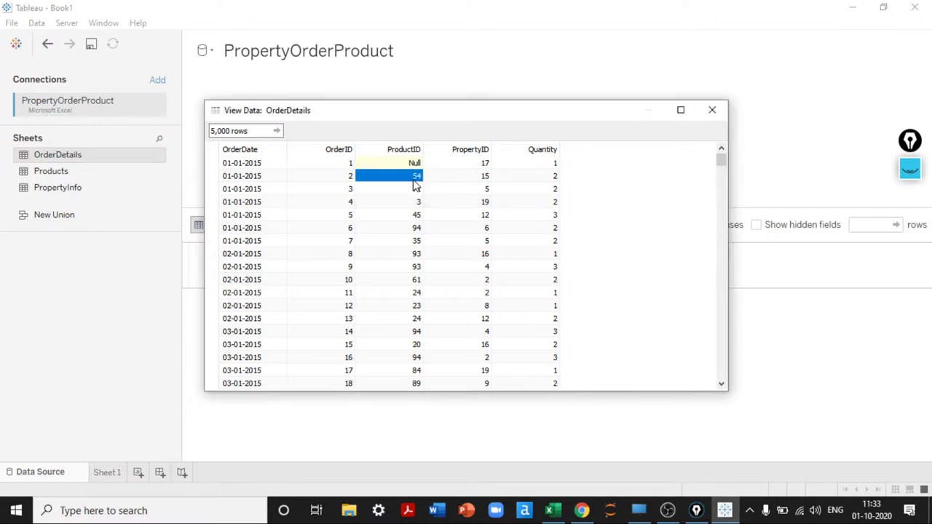
left_click(470, 149)
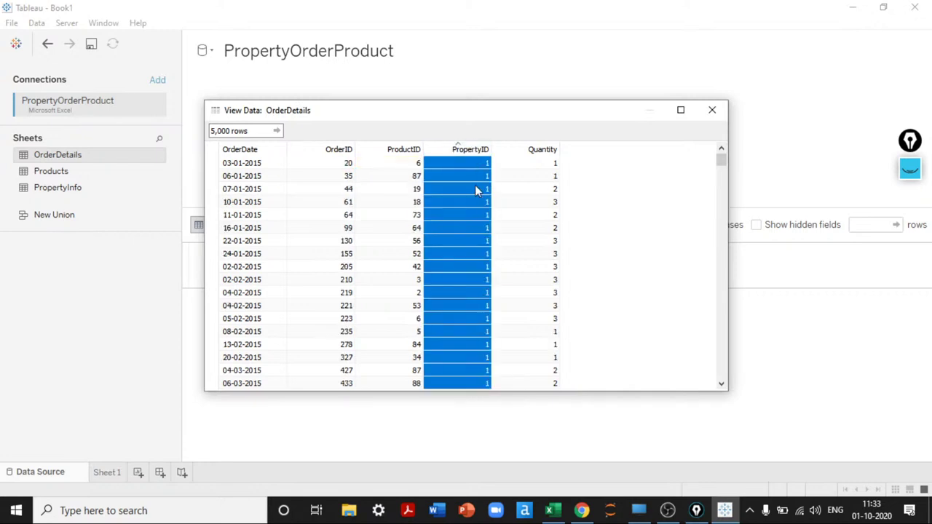
left_click(408, 150)
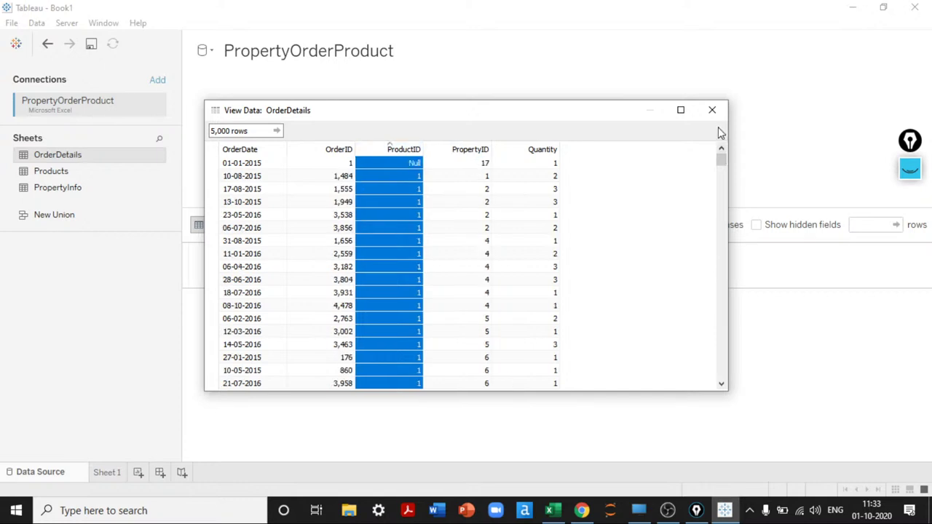
- Preview the data of the Products, OrderDetails and PropertyInfo sheets one after another to compare their fields
left_click(156, 173)
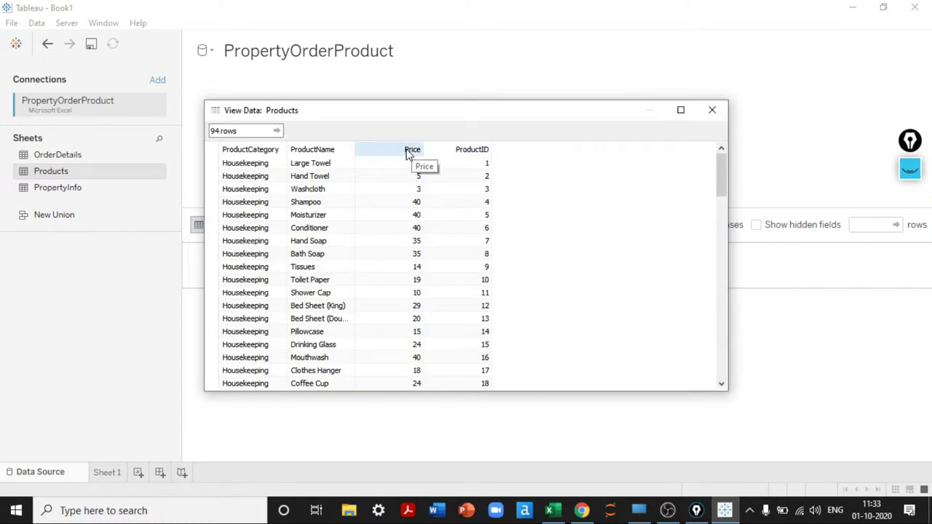
left_click(712, 110)
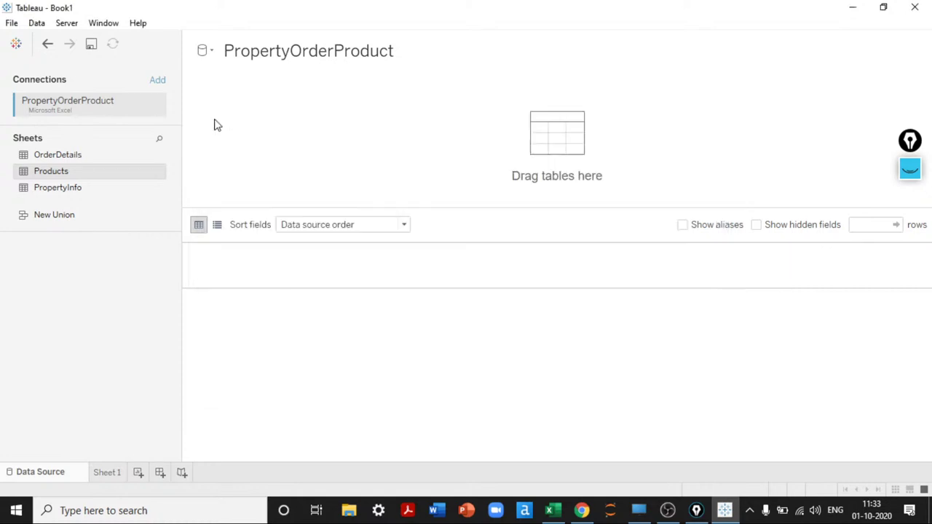
left_click(156, 155)
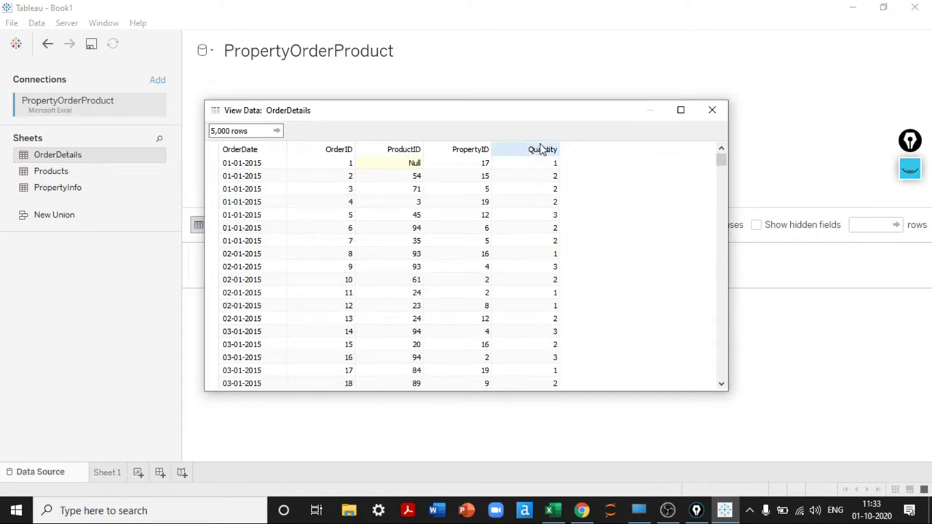
left_click(713, 109)
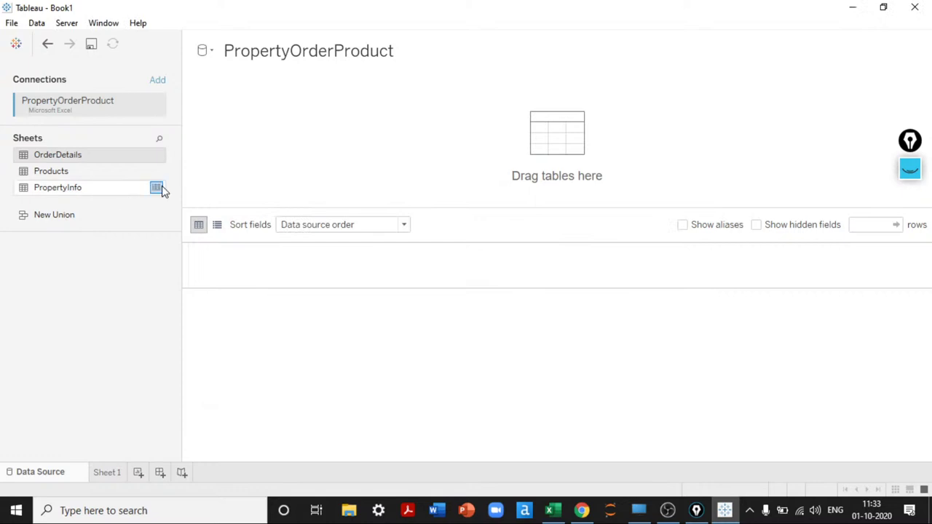
left_click(156, 187)
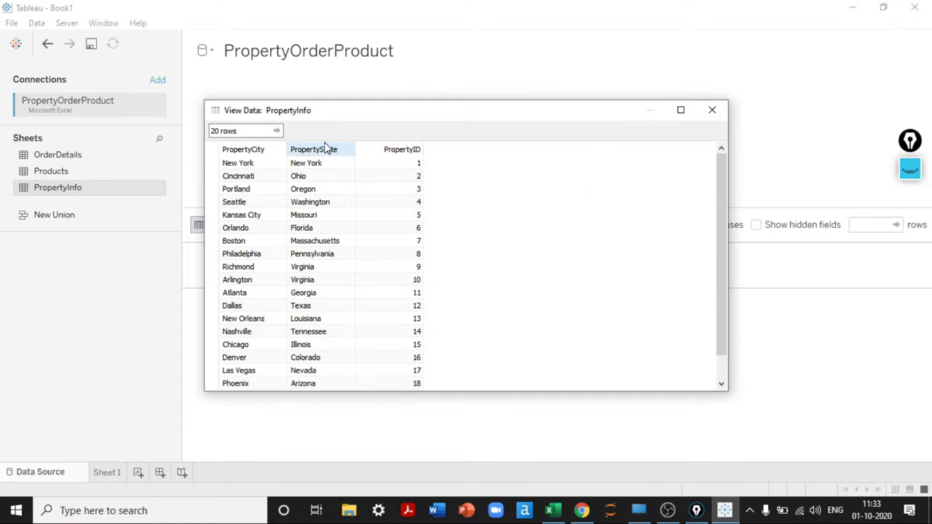
left_click(711, 109)
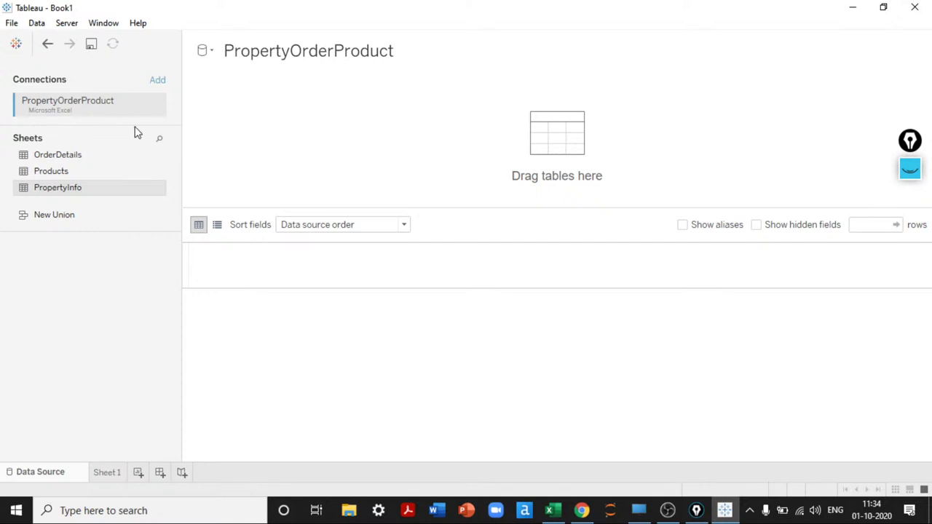
- Add the OrderDetails table to the data source canvas and limit the data preview to 10 rows
left_click_drag(84, 157, 388, 132)
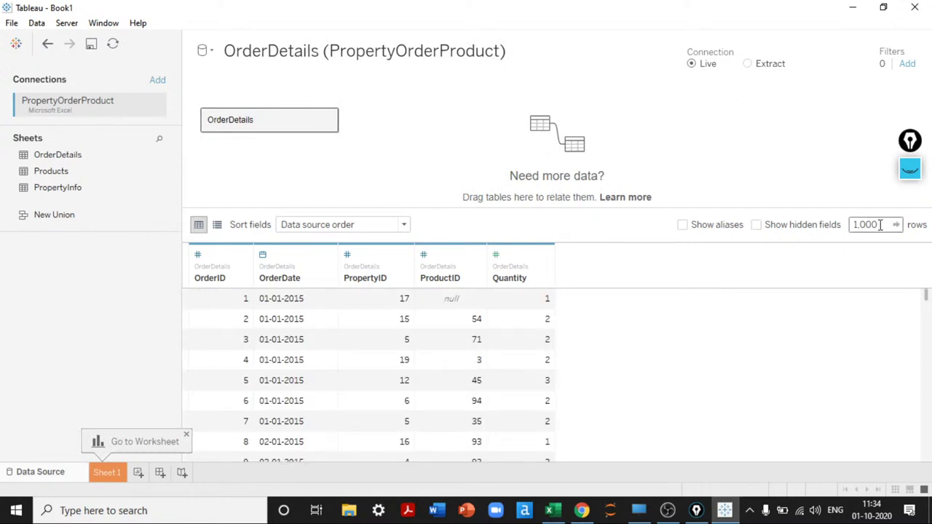
left_click(856, 225)
key("Right")
key("shift+End")
key("BackSpace")
type("0")
key("Return")
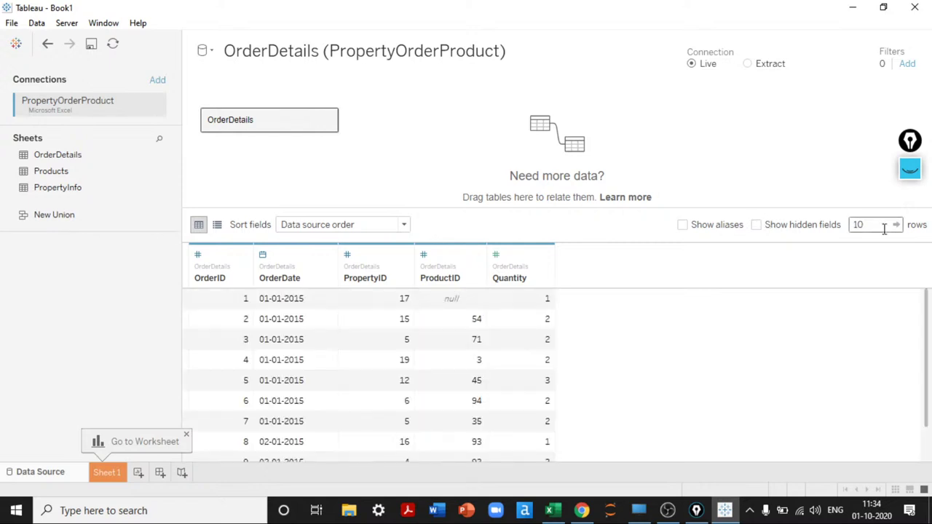
- Set the number of rows in the OrderDetails data preview to 6
key("ctrl+a")
type("6")
key("BackSpace")
type("6")
key("Return")
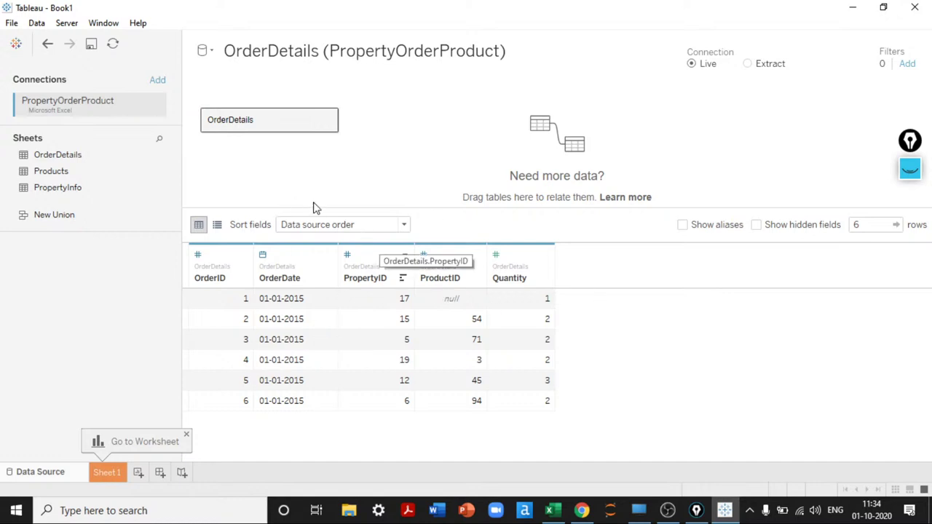
- Add the Products table to the canvas as a table related to OrderDetails
left_click_drag(73, 173, 425, 108)
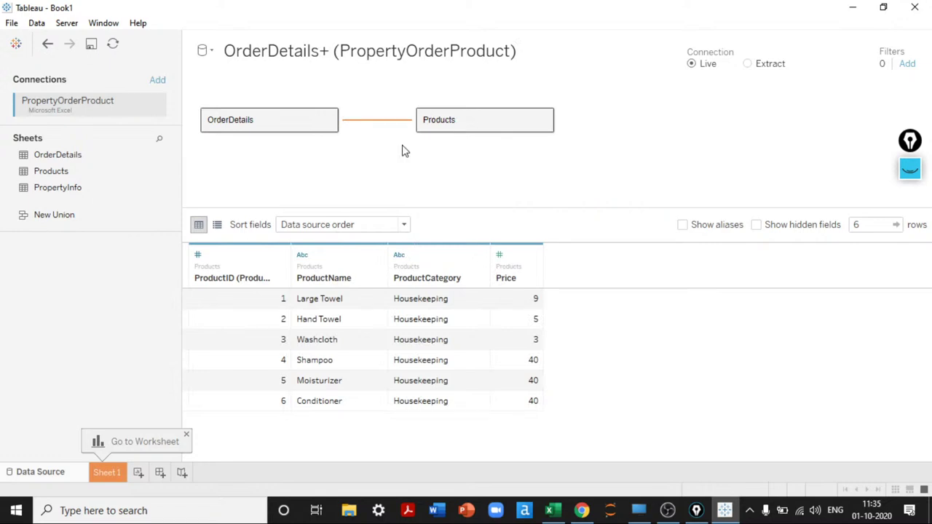
- Open the relationship between OrderDetails and Products and examine its matching fields, the fields available for additional matches, and its performance options
left_click(386, 121)
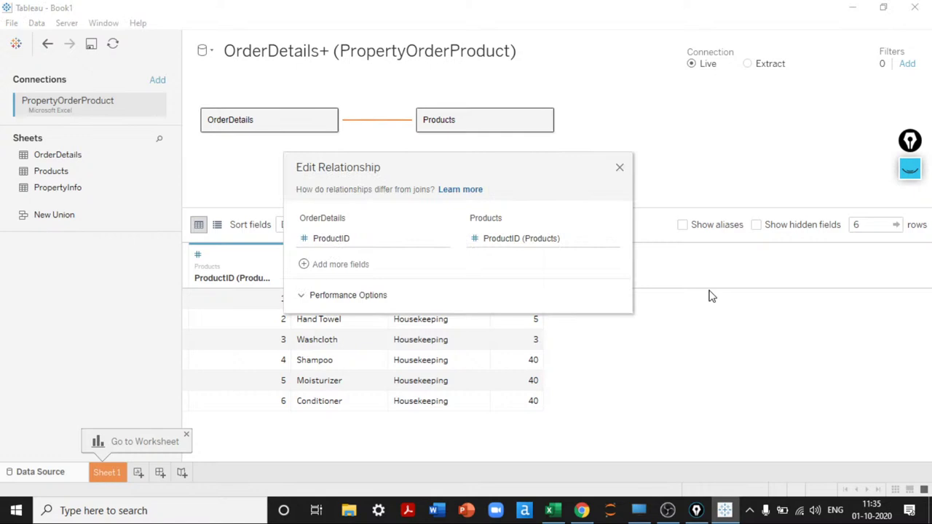
left_click(348, 295)
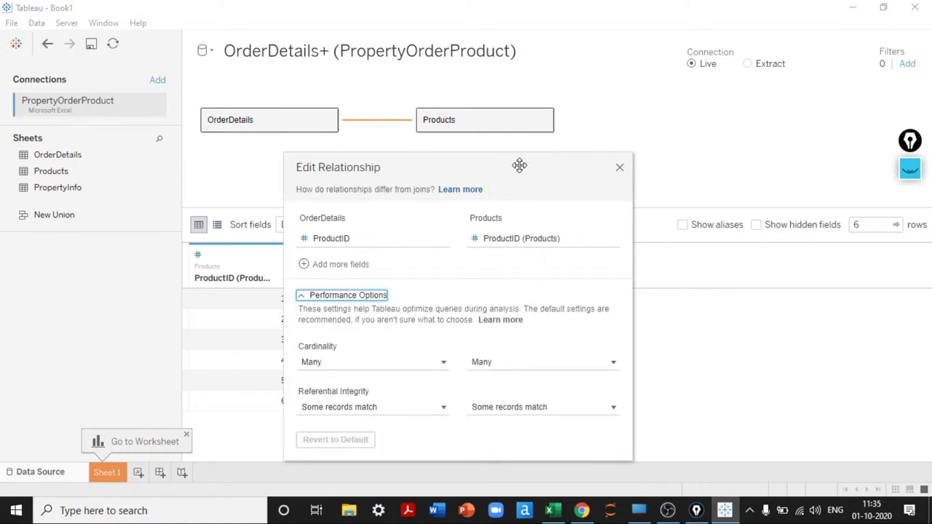
left_click_drag(519, 166, 501, 150)
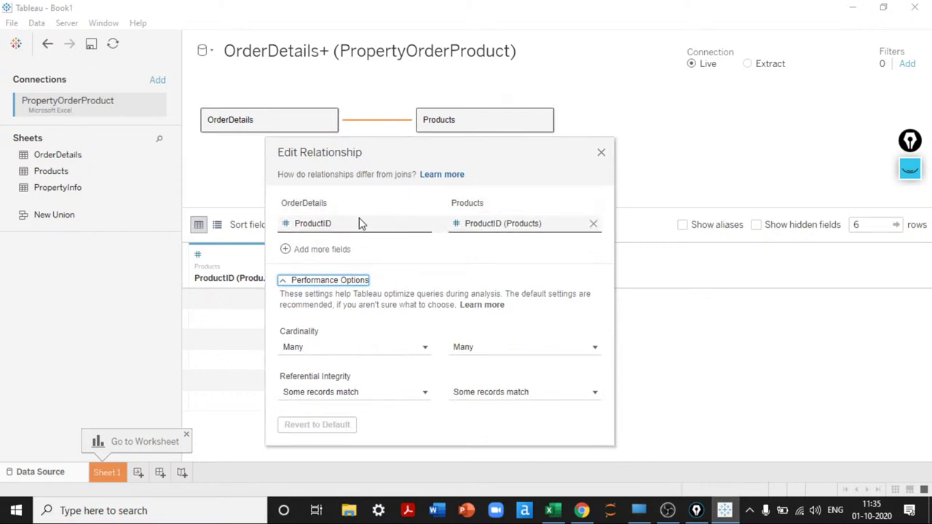
left_click(337, 226)
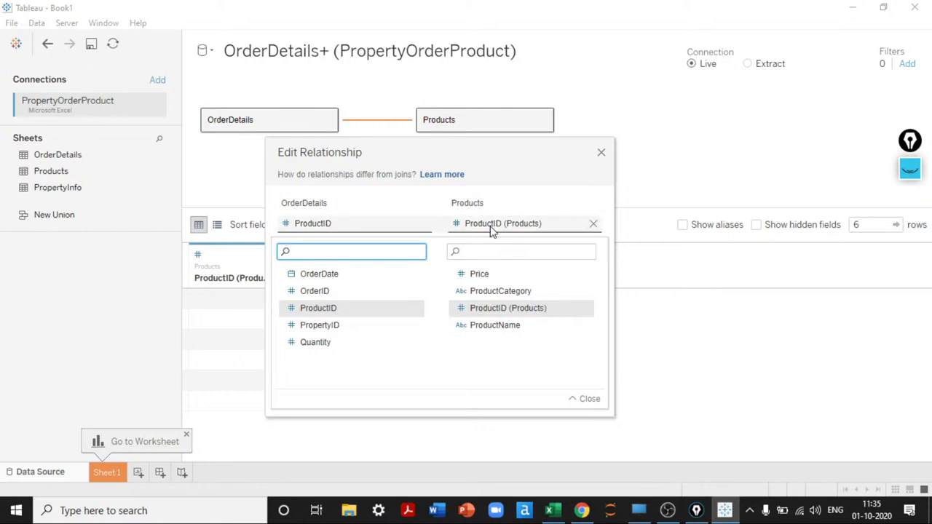
left_click(586, 401)
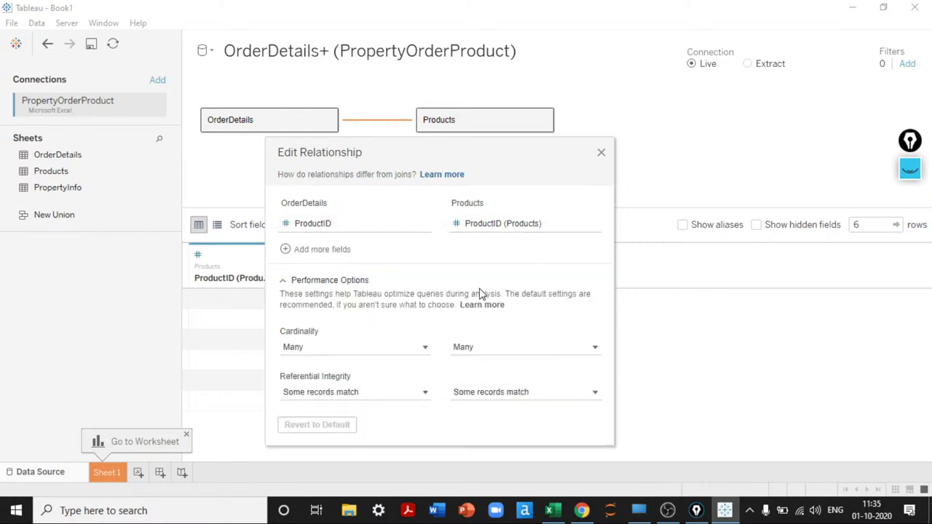
left_click_drag(415, 151, 440, 151)
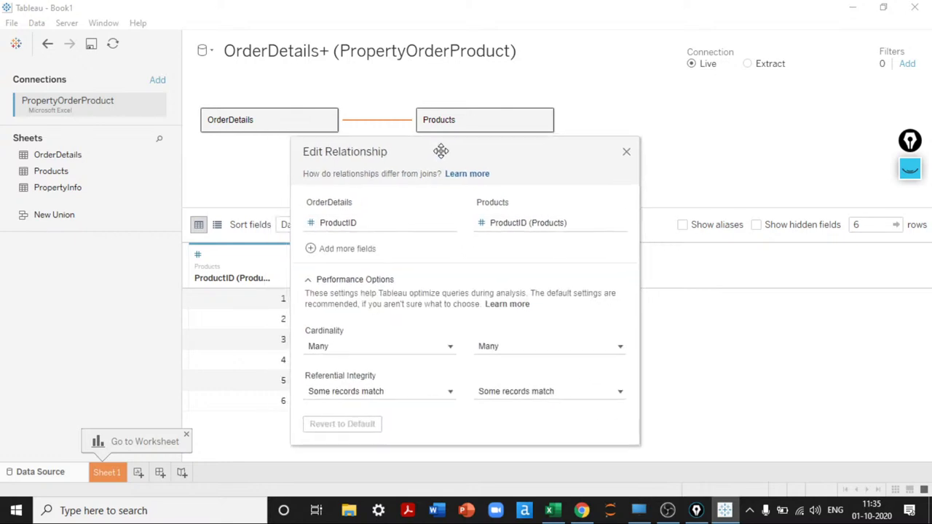
left_click(315, 249)
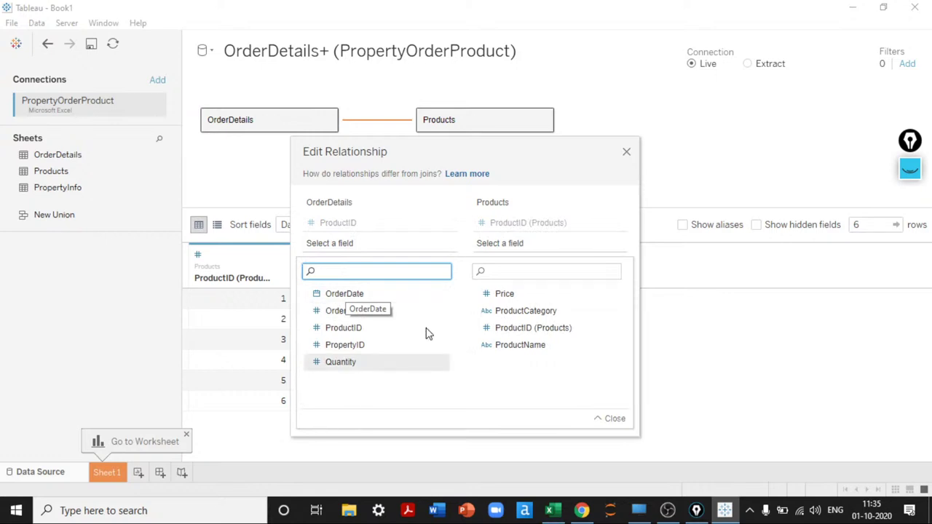
left_click(615, 418)
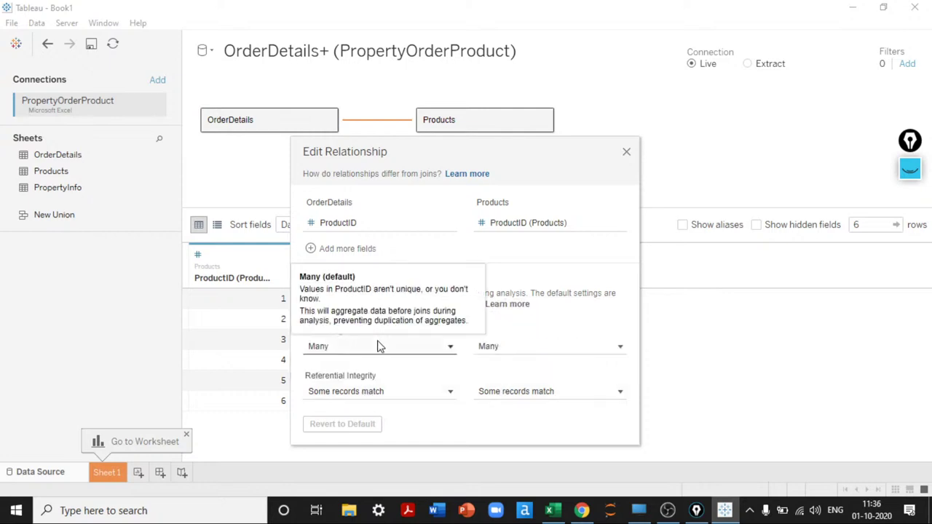
- Set the cardinality of the OrderDetails–Products relationship to Many for OrderDetails and One for Products
left_click(370, 352)
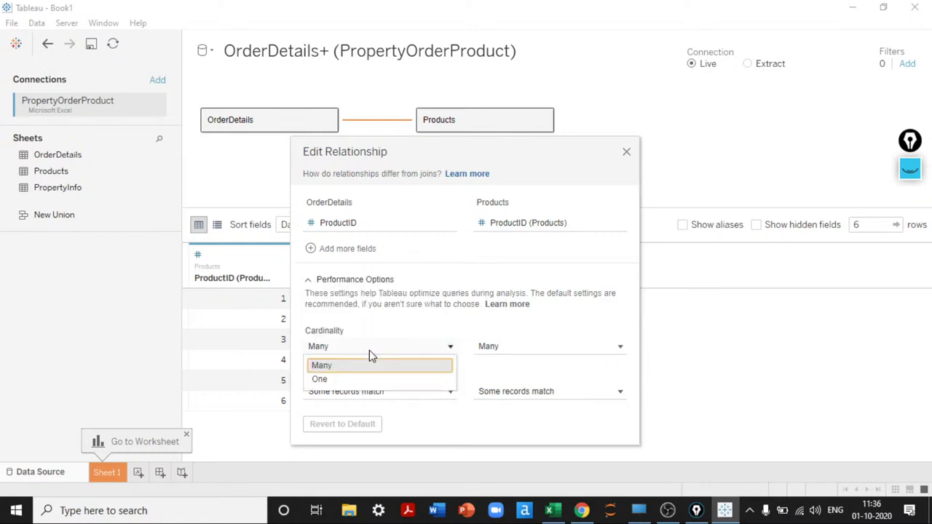
left_click(369, 350)
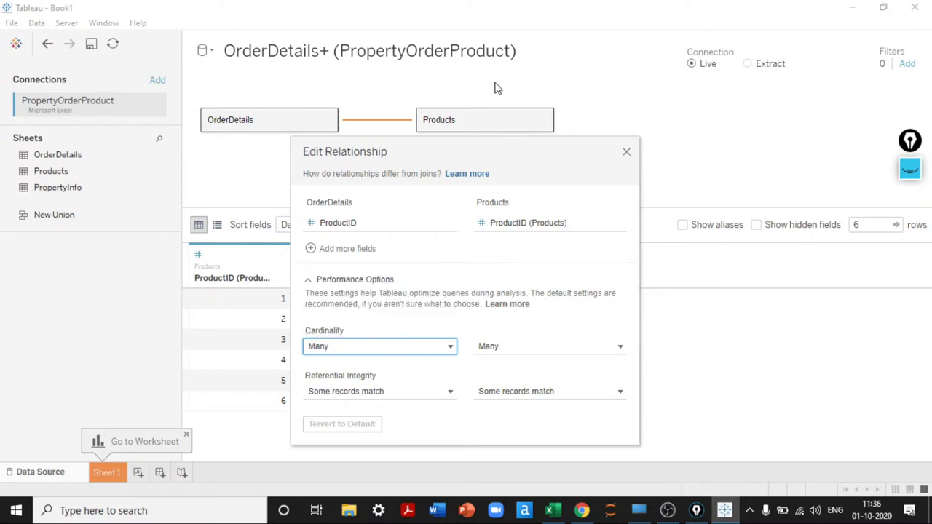
left_click(551, 347)
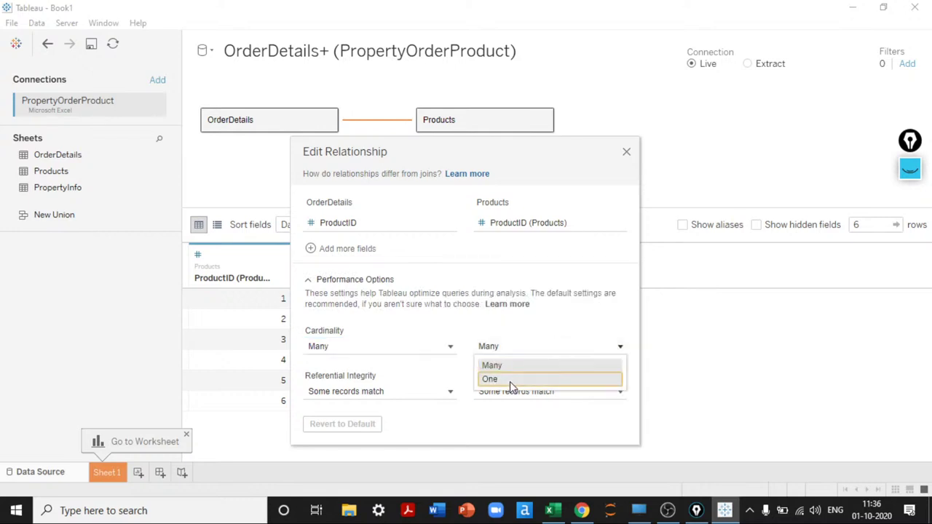
key("Return")
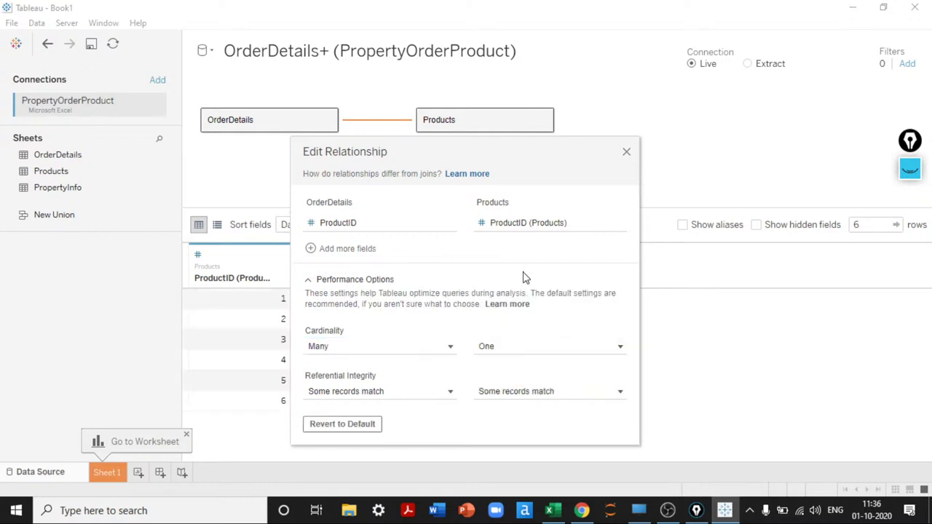
left_click(627, 151)
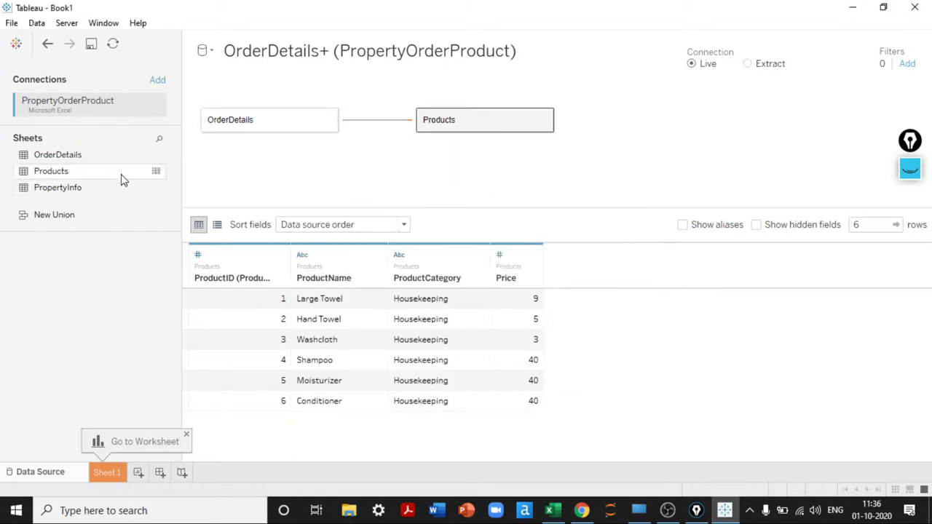
- View the full data of the Products sheet to check whether each ProductID occurs only once
left_click(156, 171)
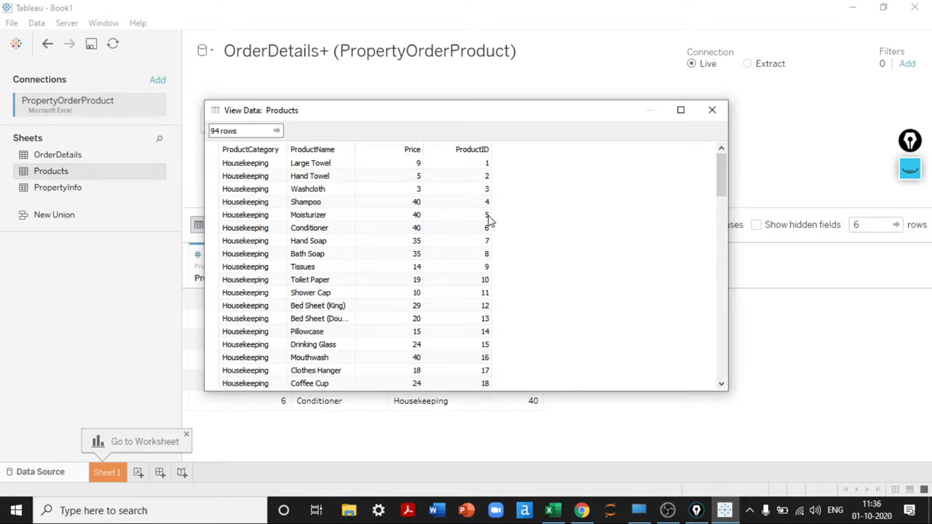
scroll(485, 240, "down", 19)
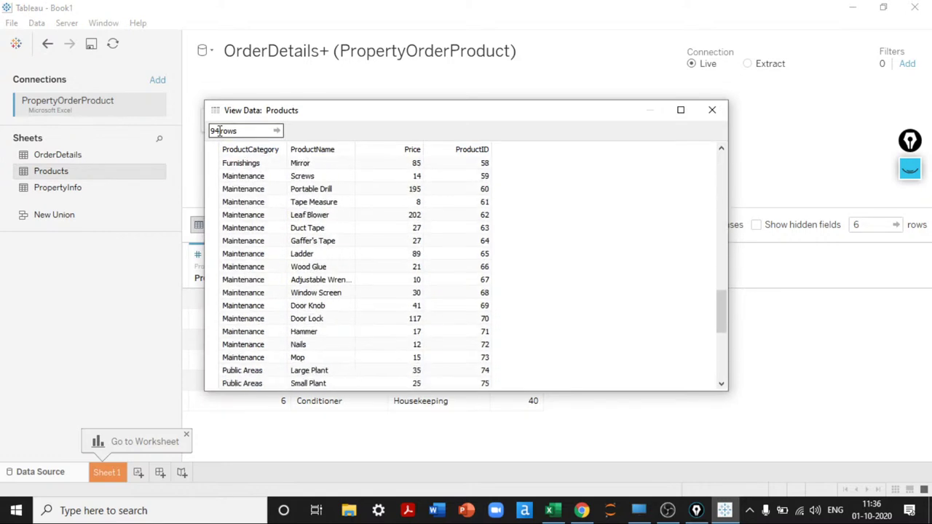
scroll(485, 364, "down", 7)
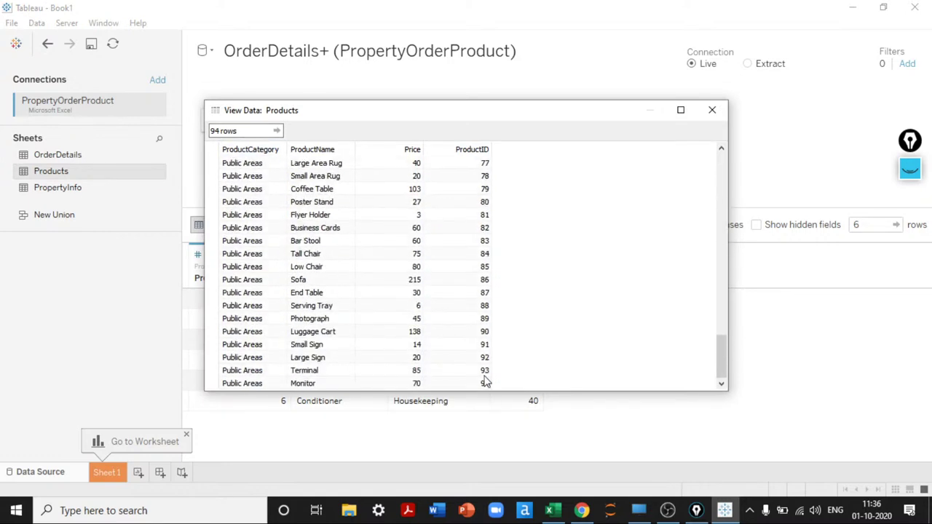
scroll(485, 383, "up", 20)
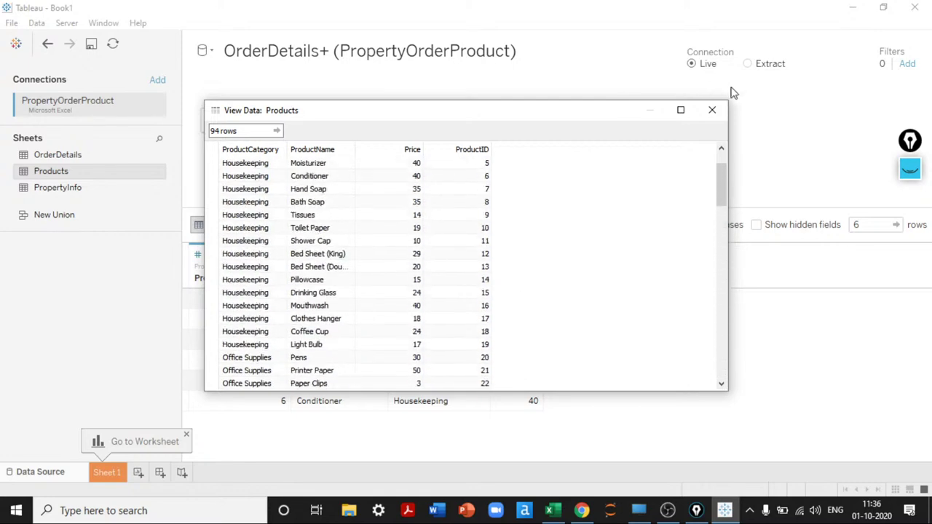
left_click(705, 117)
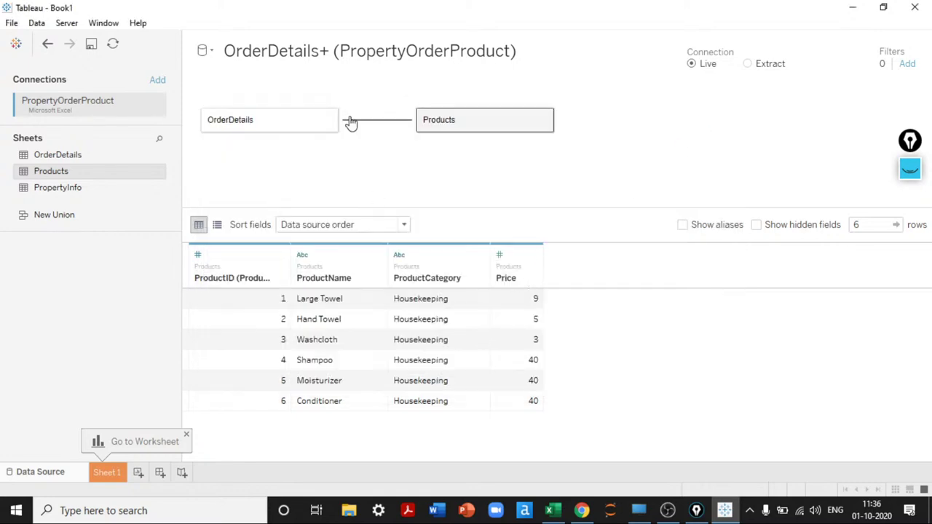
- Set the referential integrity of the OrderDetails–Products relationship to All records match for both tables
left_click(257, 122)
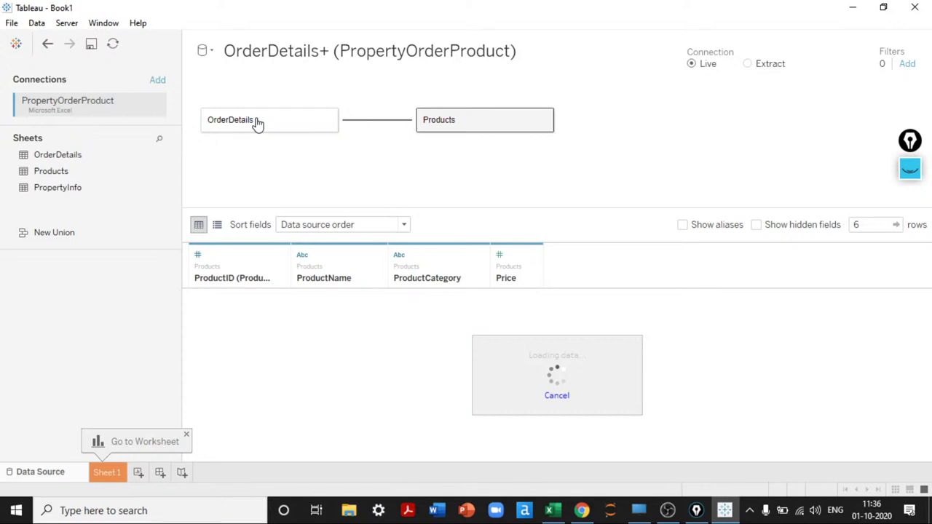
left_click(360, 120)
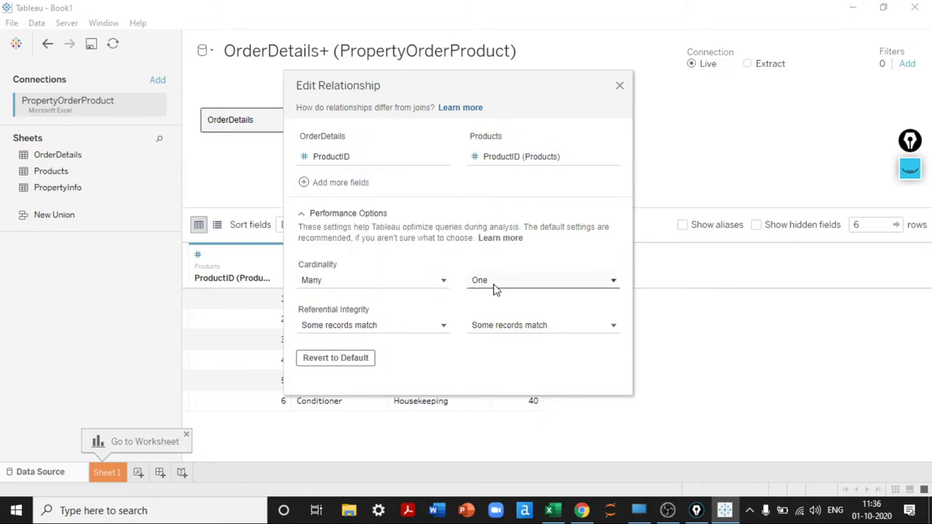
left_click(401, 328)
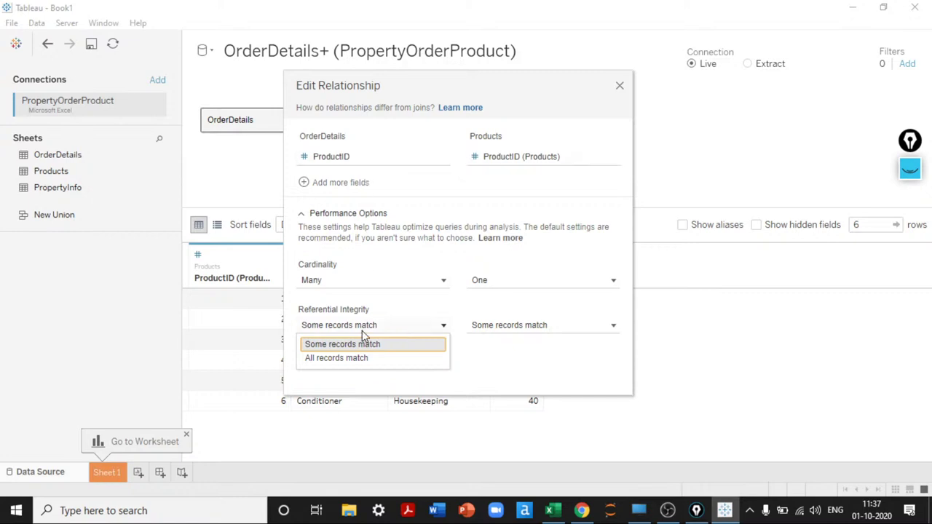
key("Return")
left_click(518, 329)
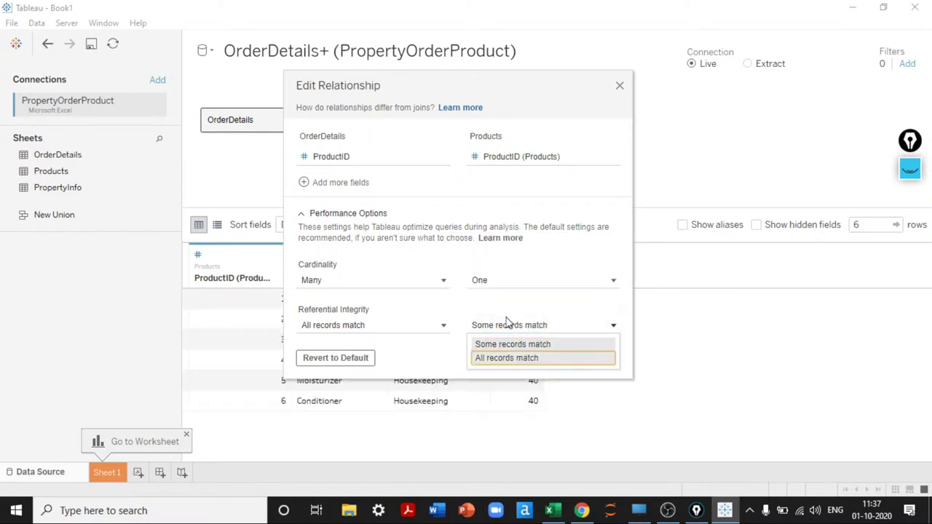
key("Return")
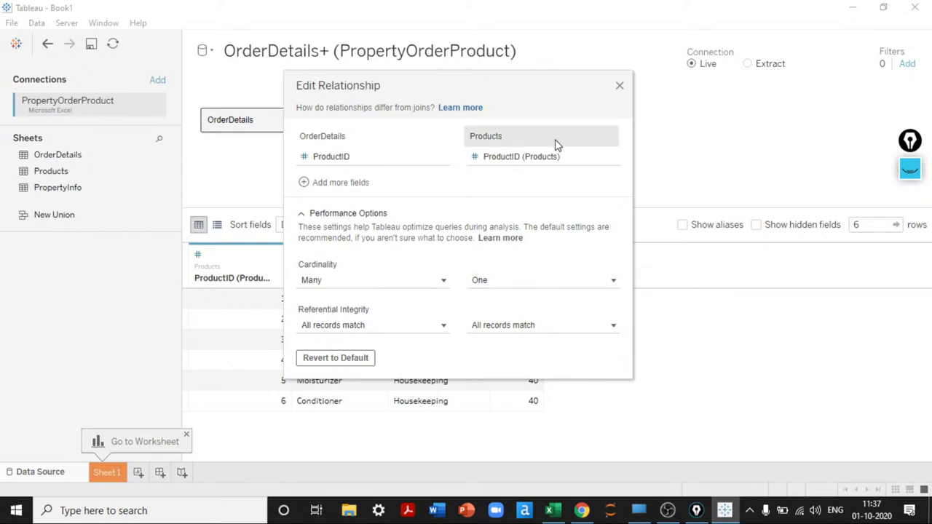
left_click(620, 87)
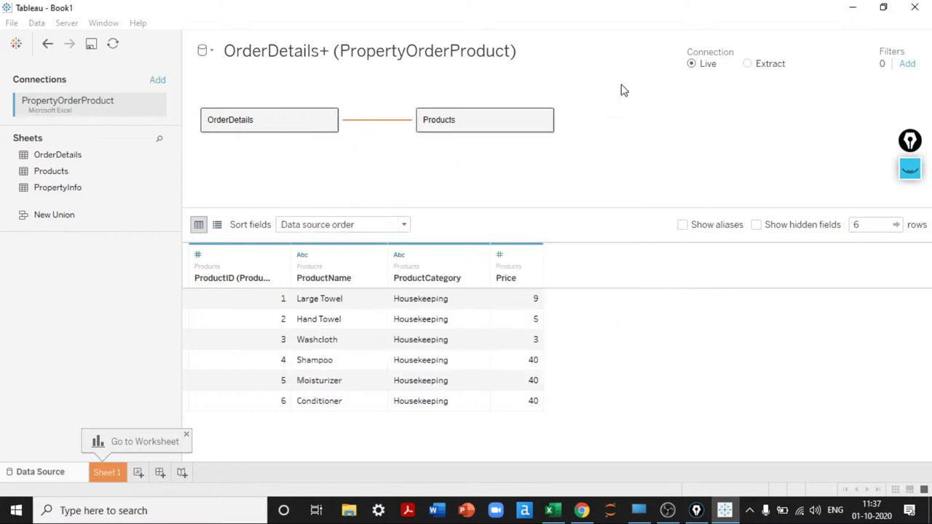
- Reopen the OrderDetails–Products relationship and review its matching fields, cardinality and referential integrity settings
mouse_move(374, 124)
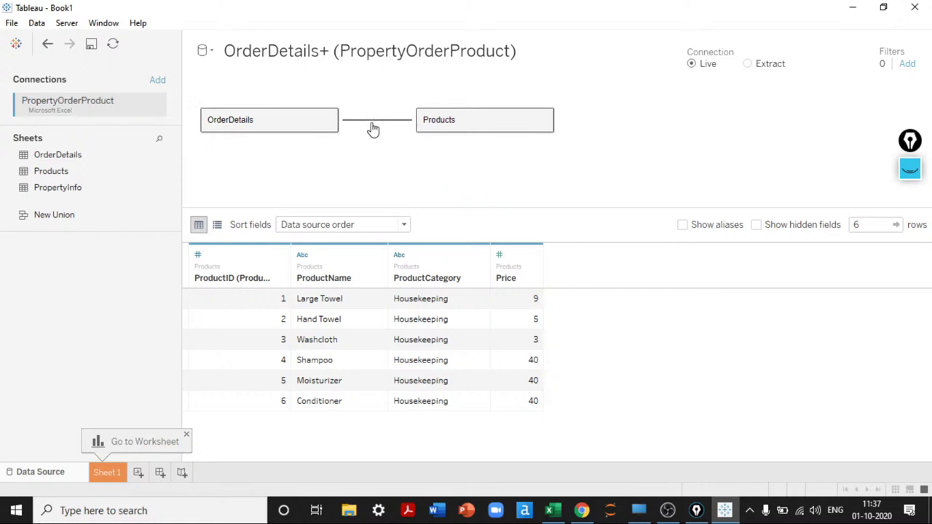
left_click(372, 129)
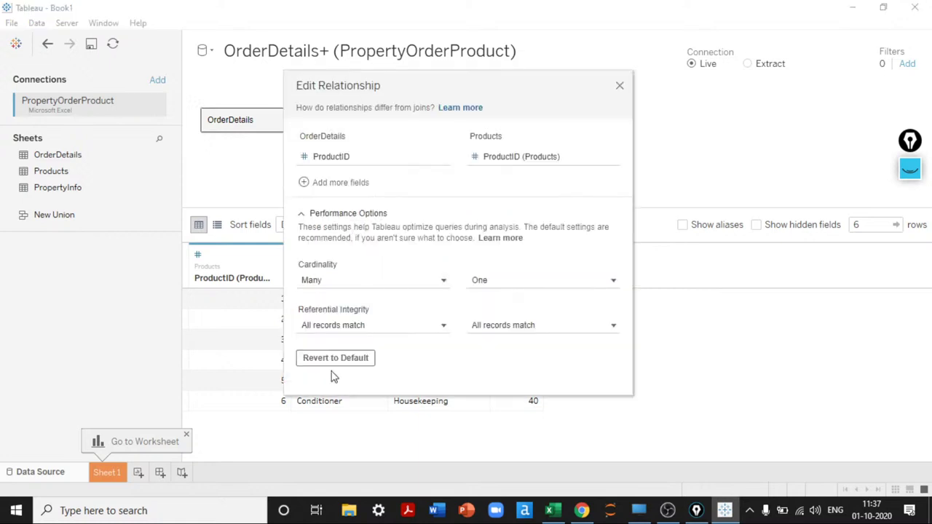
left_click(301, 216)
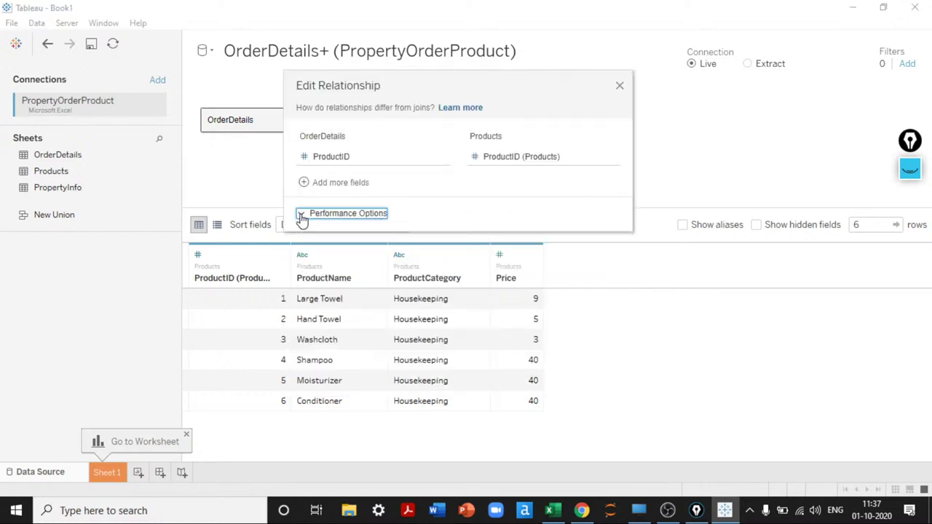
left_click(429, 162)
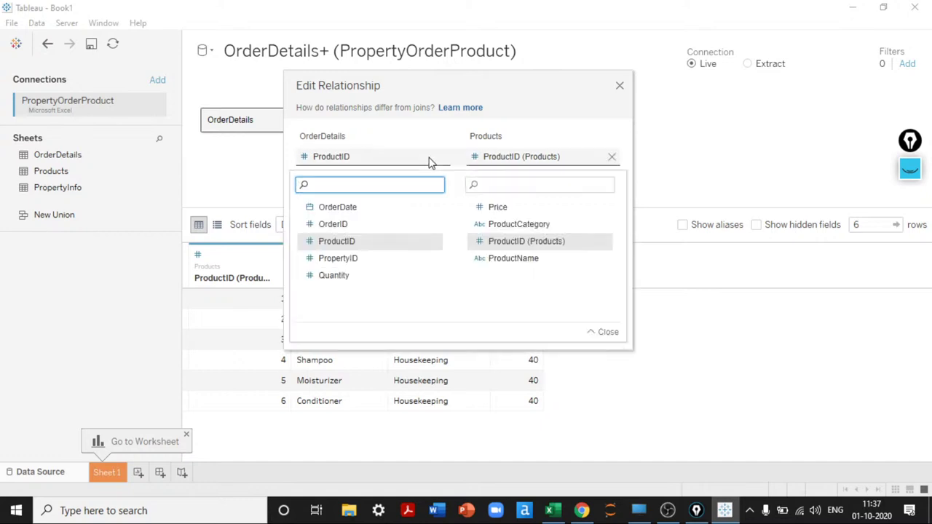
left_click(604, 332)
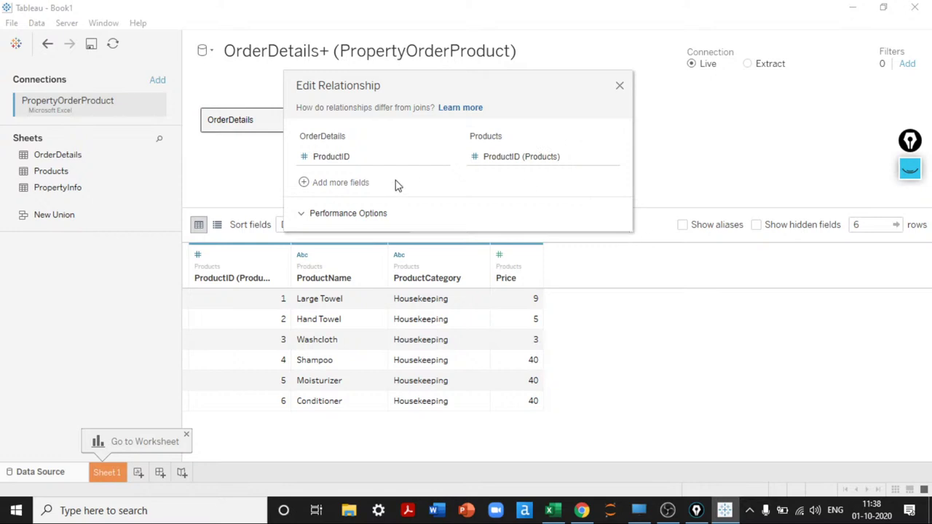
left_click(320, 214)
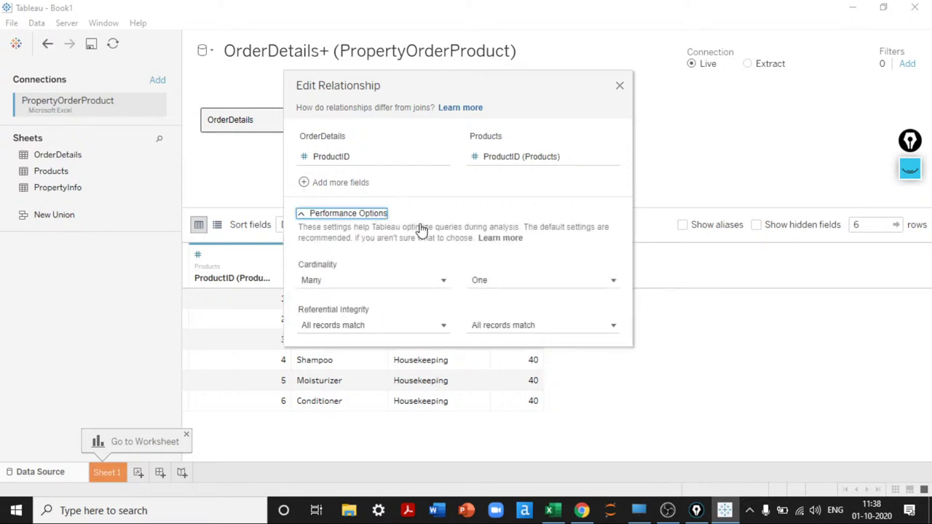
left_click(619, 88)
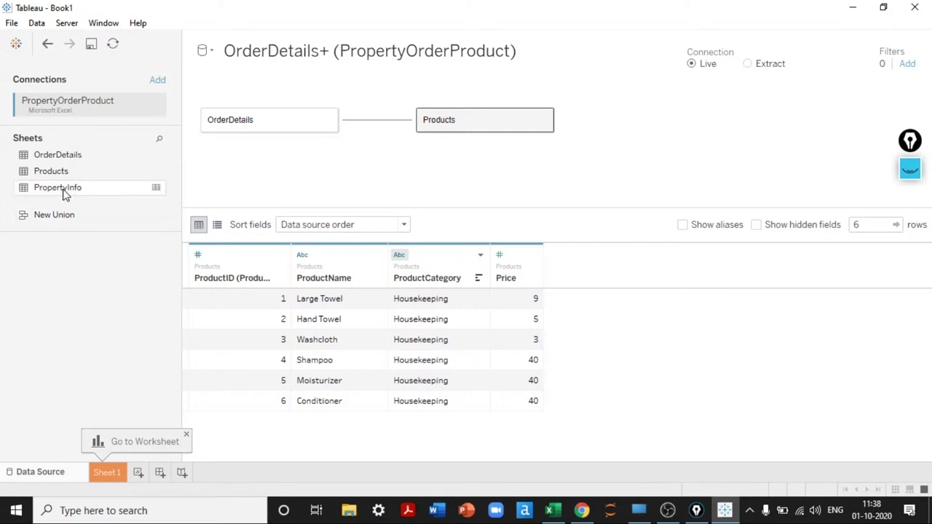
- Relate the PropertyInfo sheet to OrderDetails and check the PropertyID matching fields
left_click_drag(63, 191, 335, 182)
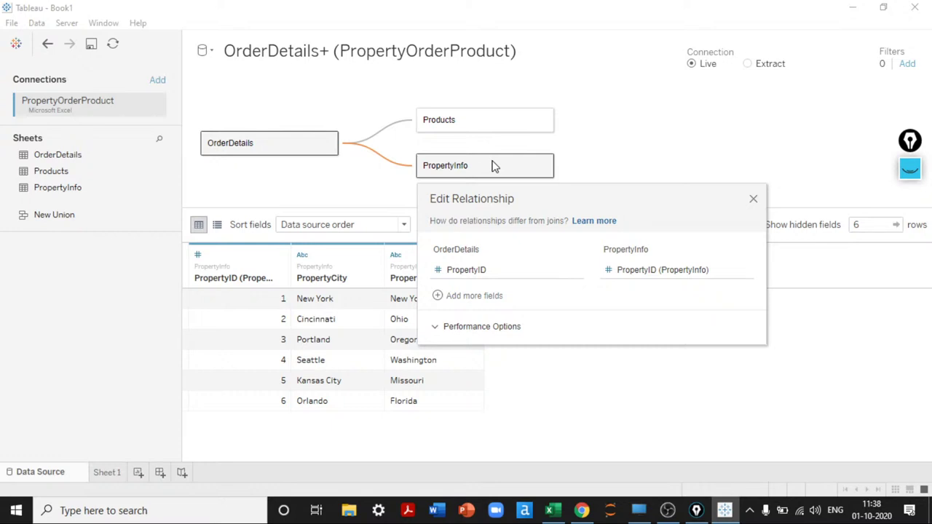
left_click(490, 281)
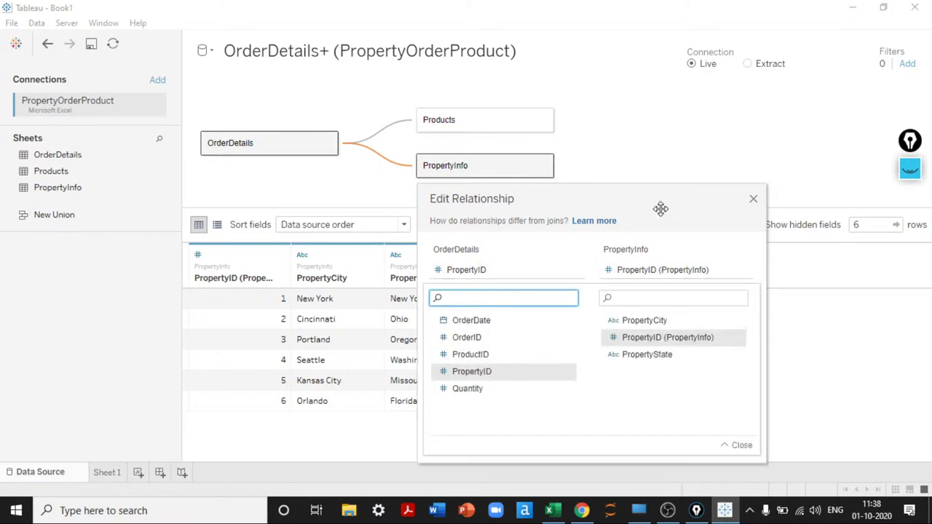
left_click(700, 228)
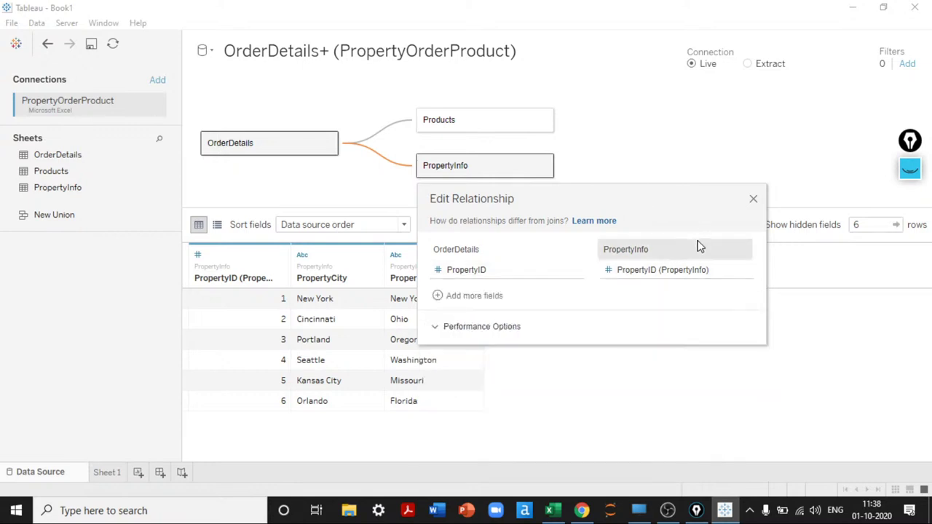
- Set the cardinality of the OrderDetails–PropertyInfo relationship to Many for OrderDetails and One for PropertyInfo
left_click(438, 328)
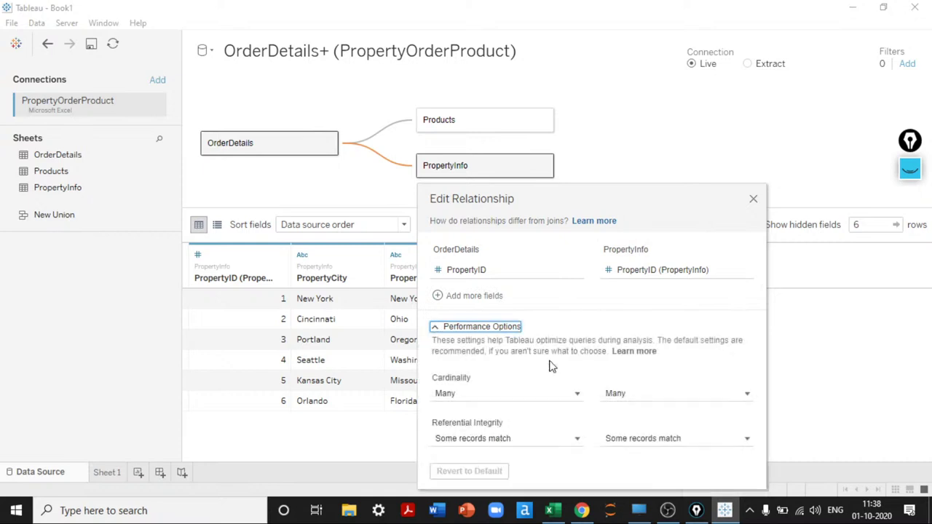
left_click_drag(607, 196, 639, 98)
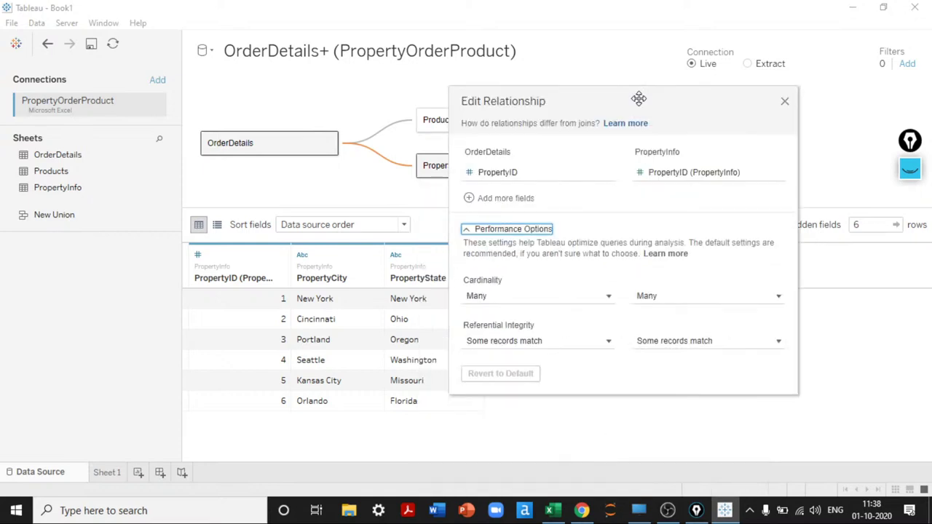
left_click(670, 298)
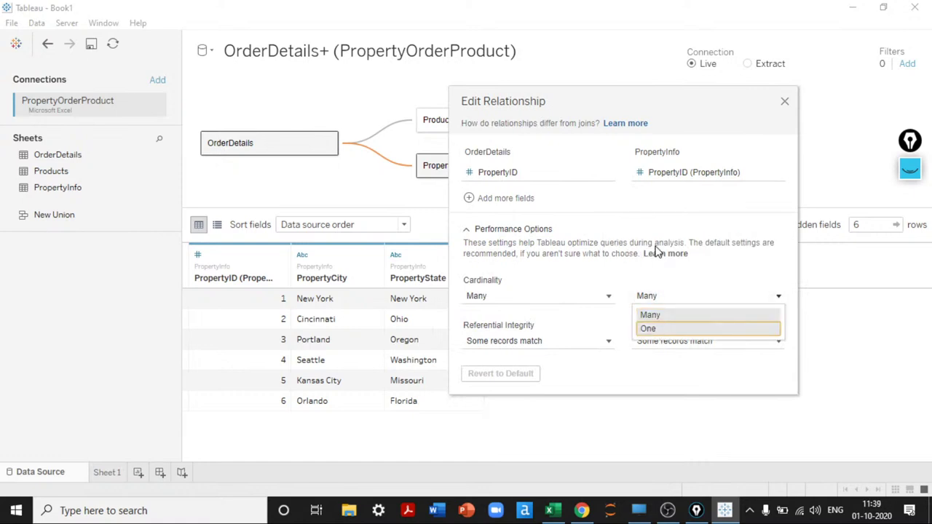
left_click(670, 328)
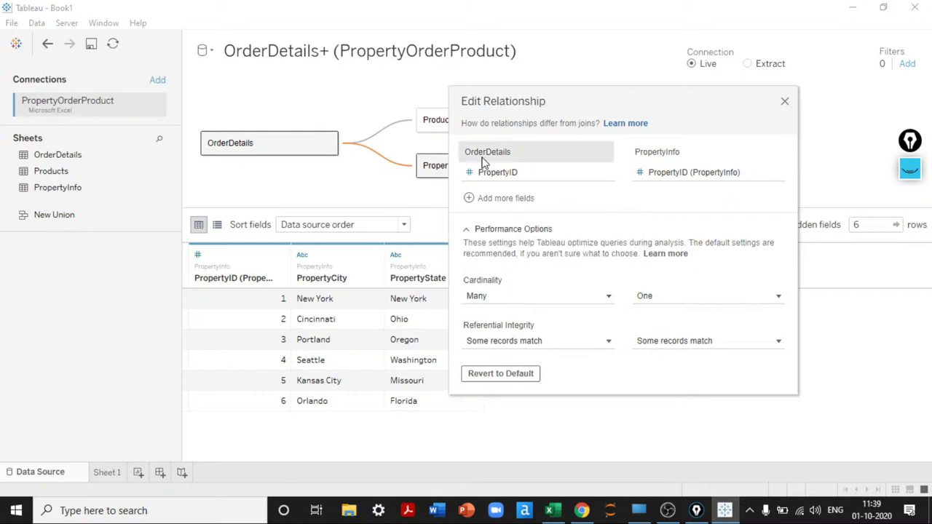
- Set the referential integrity of the OrderDetails–PropertyInfo relationship to All records match for both tables and close the relationship editor
left_click(510, 351)
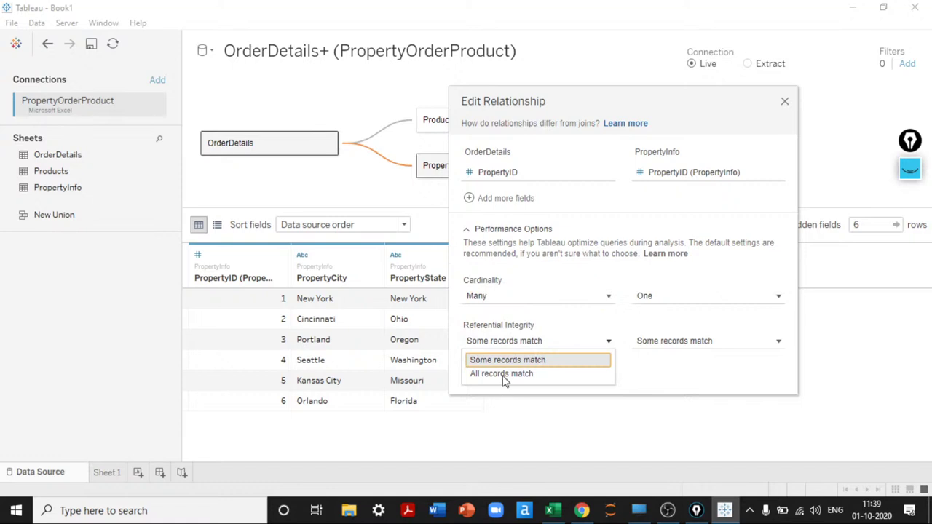
left_click(717, 337)
left_click(699, 342)
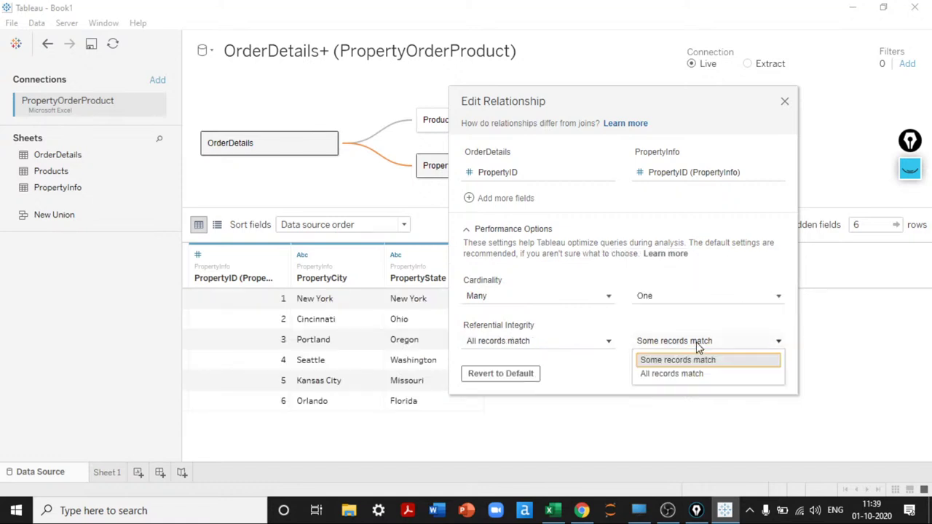
left_click(671, 373)
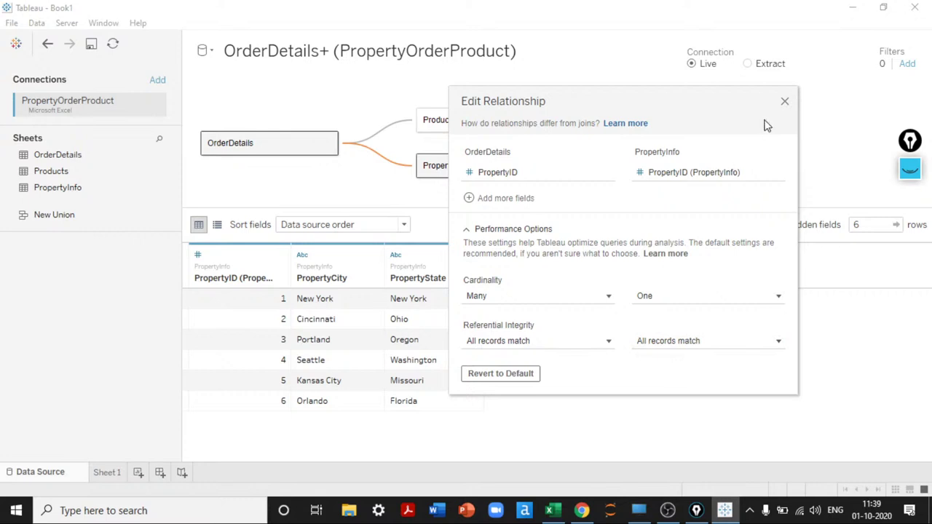
left_click(785, 103)
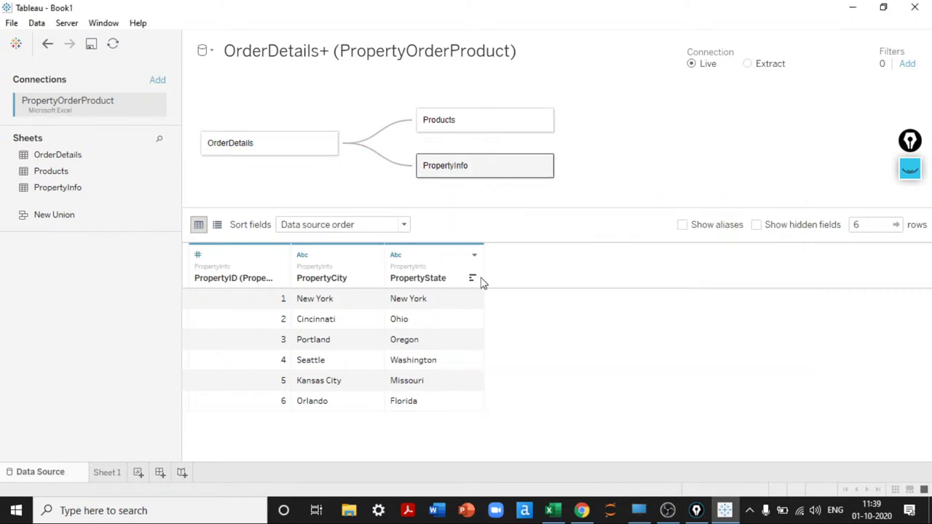
- Open Sheet 1 and widen the field list so the full field names fit
left_click(109, 476)
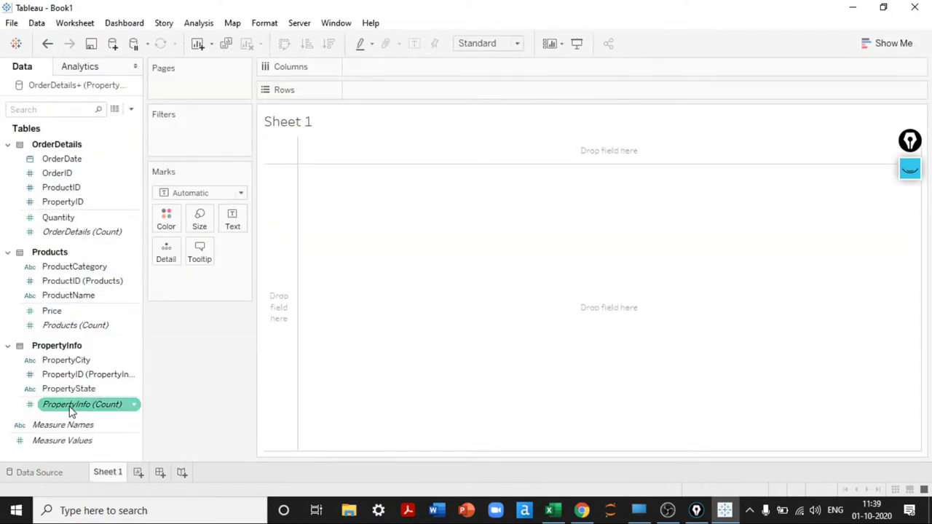
left_click(72, 473)
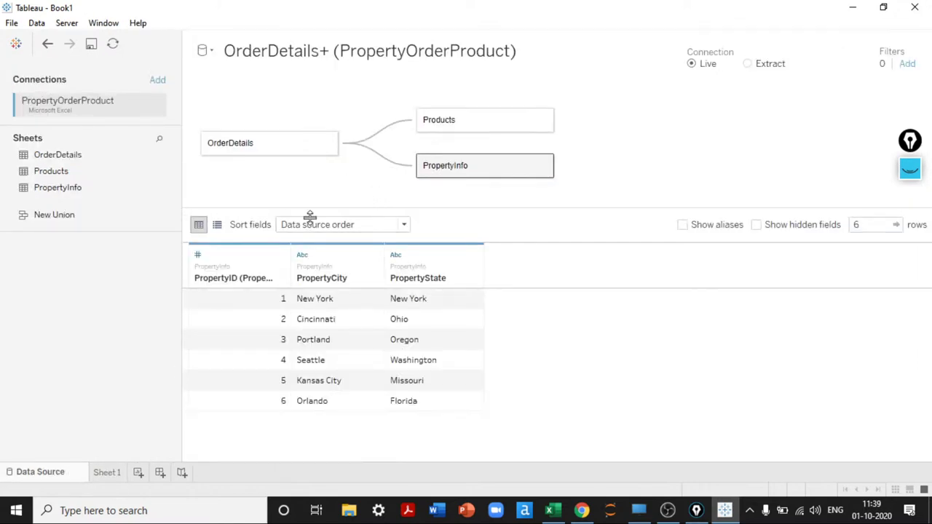
left_click(106, 473)
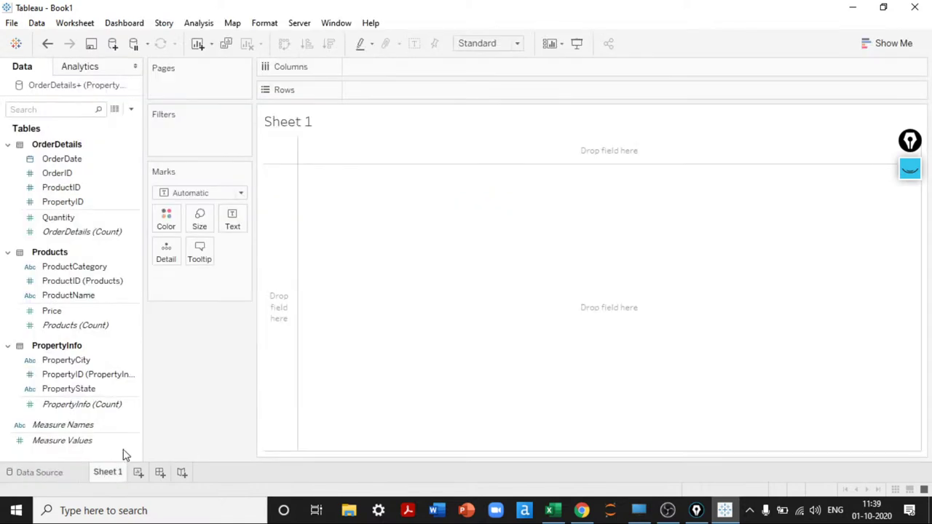
left_click_drag(147, 316, 175, 311)
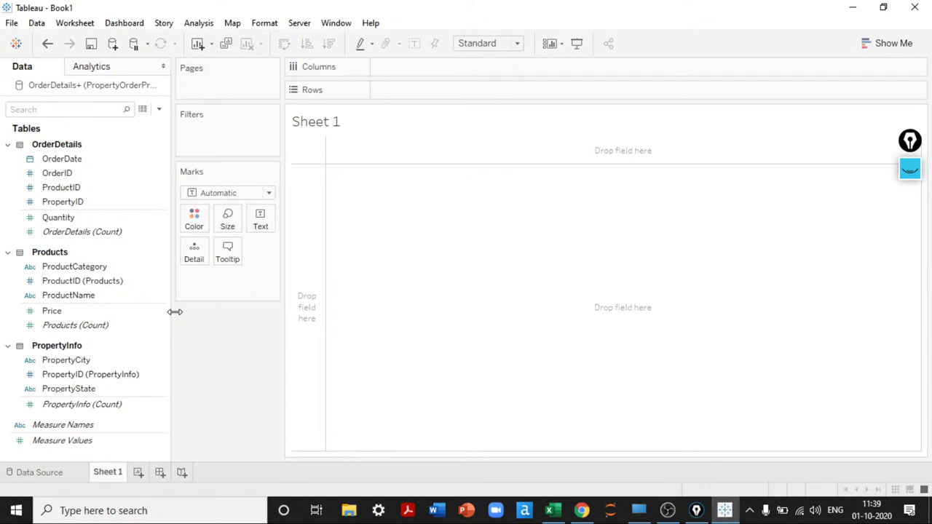
- Build the row headers from OrderID, ProductID, ProductName, PropertyID and PropertyCity, in that order
left_click(61, 178)
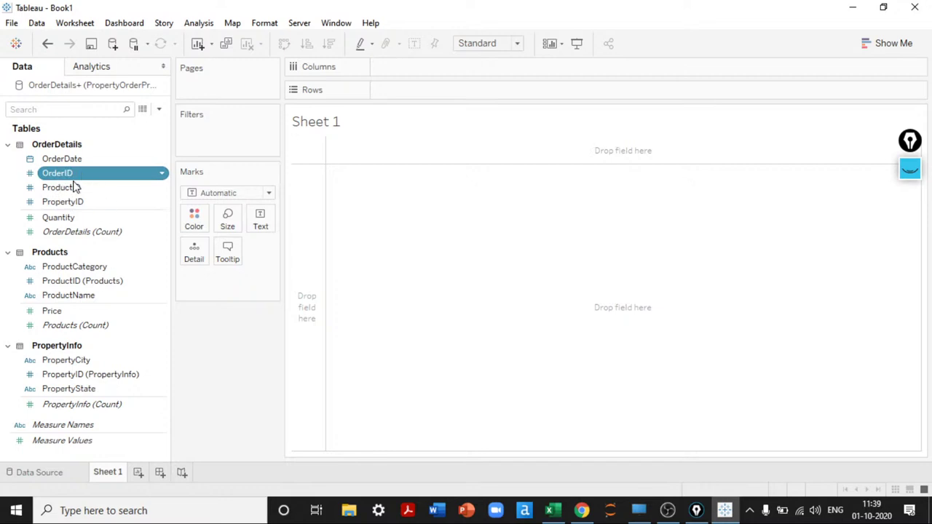
double_click(69, 174)
double_click(71, 191)
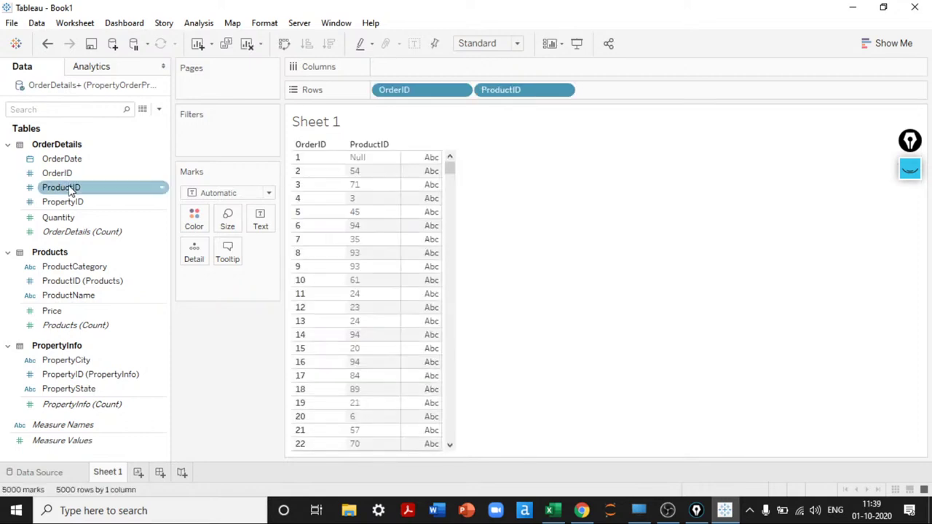
left_click(71, 191)
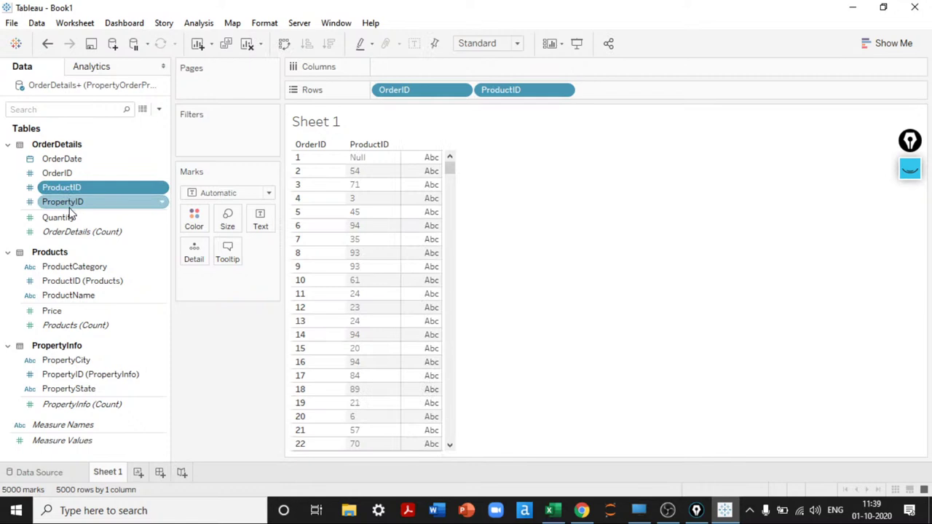
double_click(63, 203)
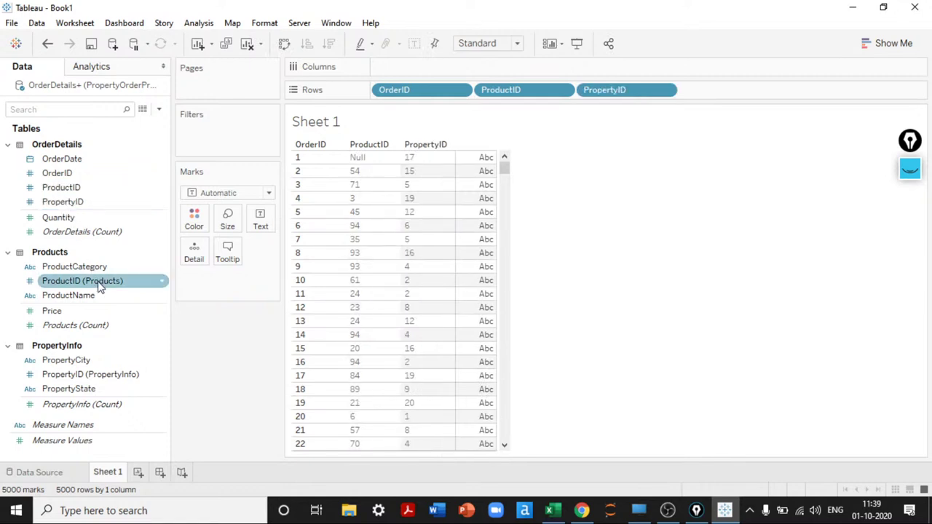
left_click_drag(69, 295, 572, 90)
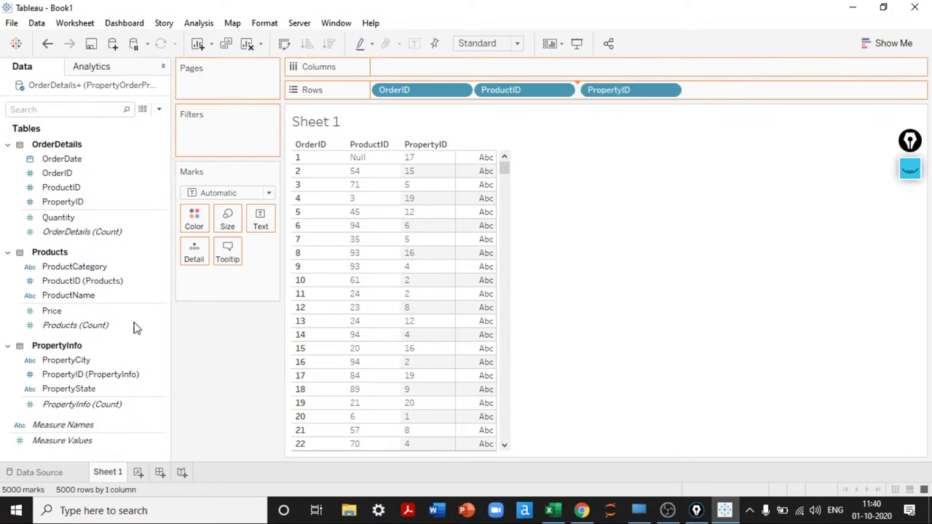
left_click_drag(108, 360, 827, 96)
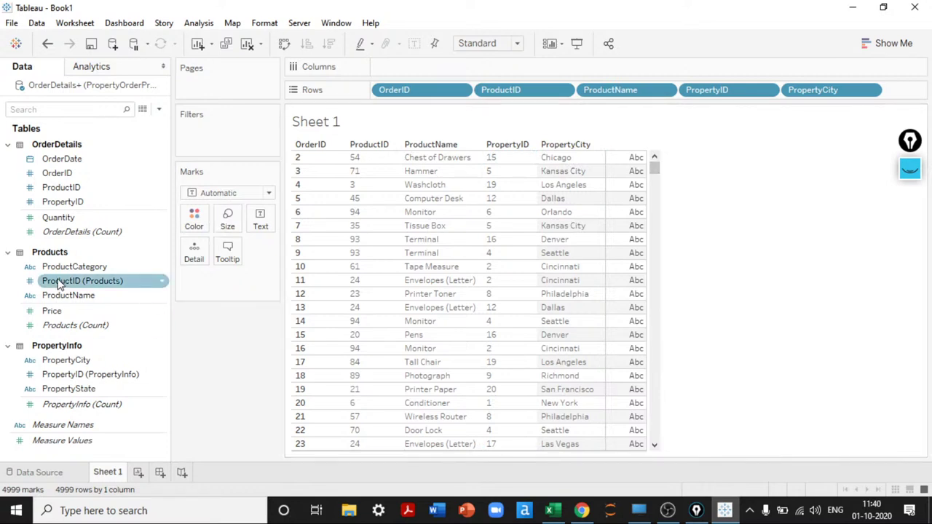
- Show Quantity from OrderDetails as the text value for each order row
left_click_drag(58, 218, 260, 219)
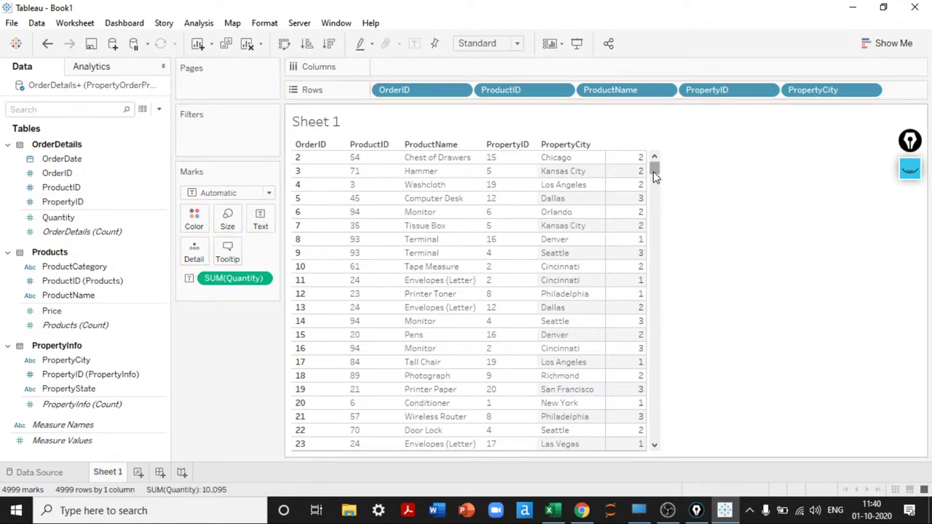
left_click_drag(654, 174, 643, 468)
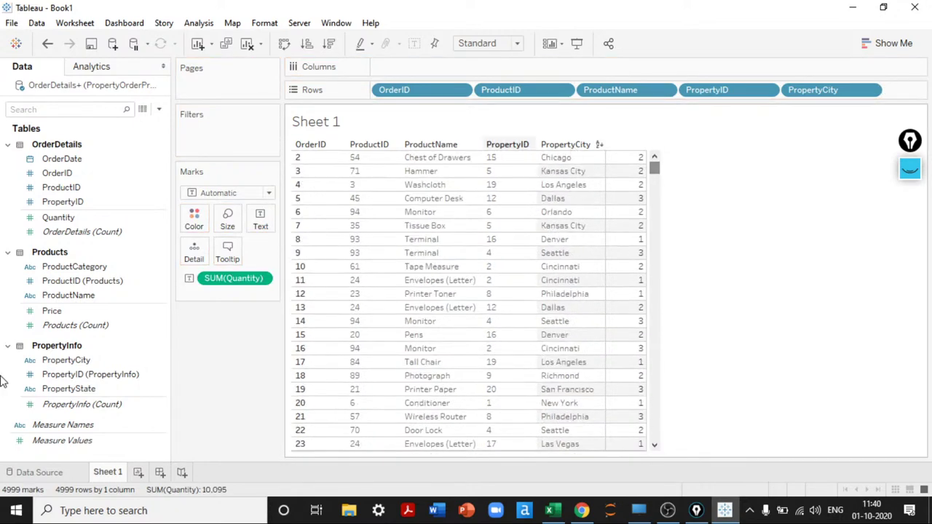
left_click(60, 394)
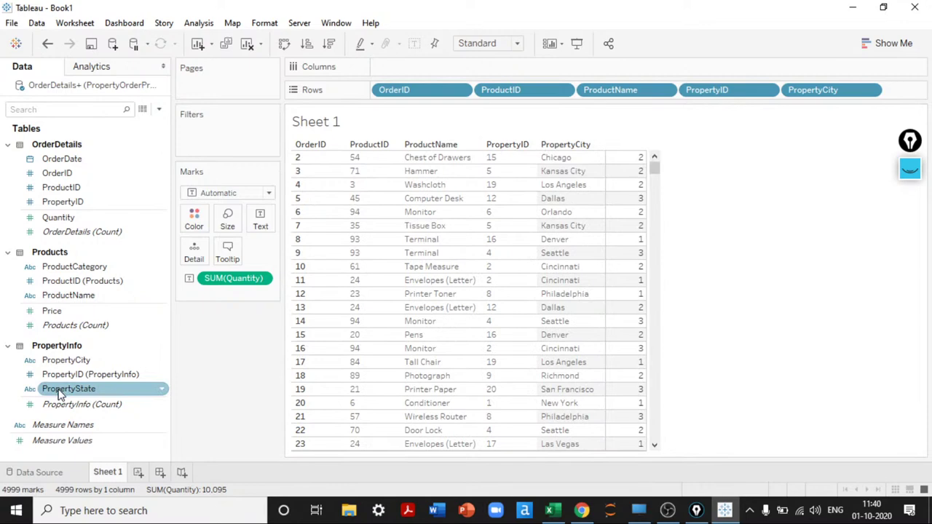
- Add Price from Products as a text value and remove Quantity from the marks
left_click_drag(51, 311, 260, 231)
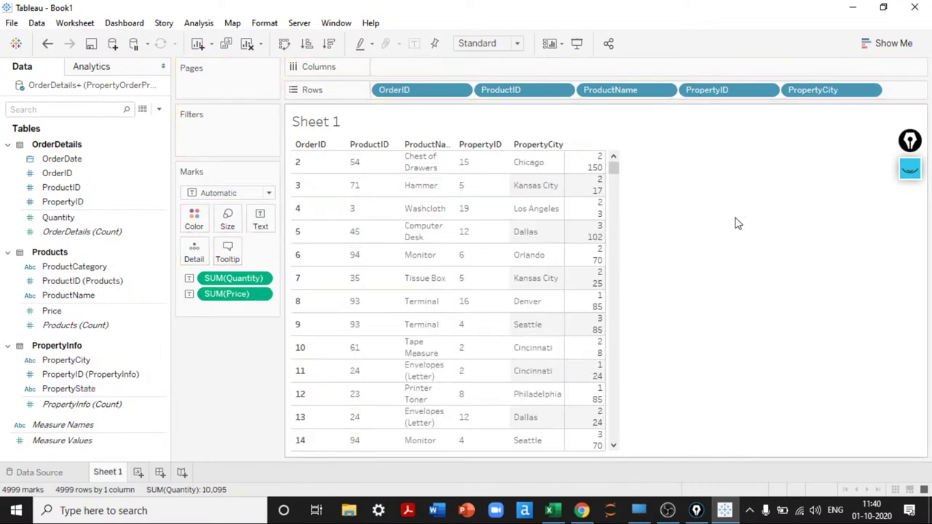
mouse_move(601, 229)
left_click_drag(256, 277, 229, 328)
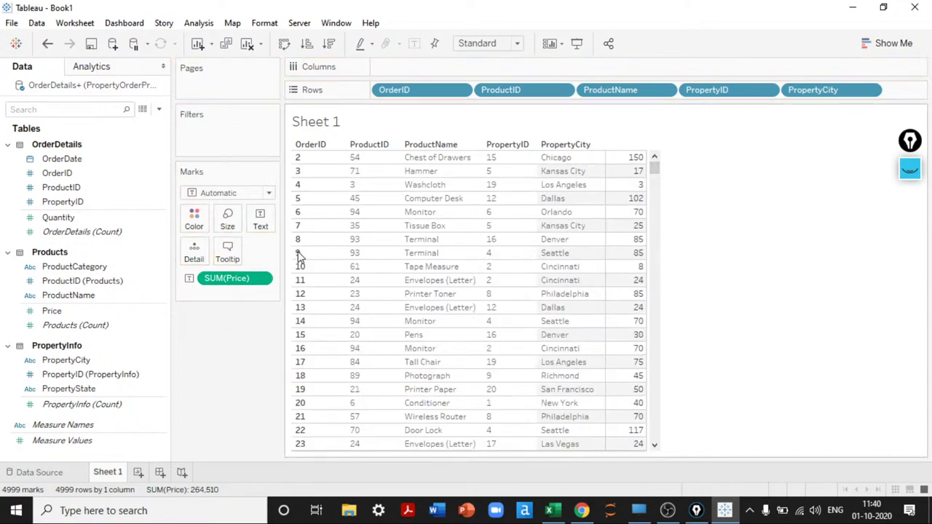
left_click(52, 377)
left_click(69, 326)
left_click(64, 314)
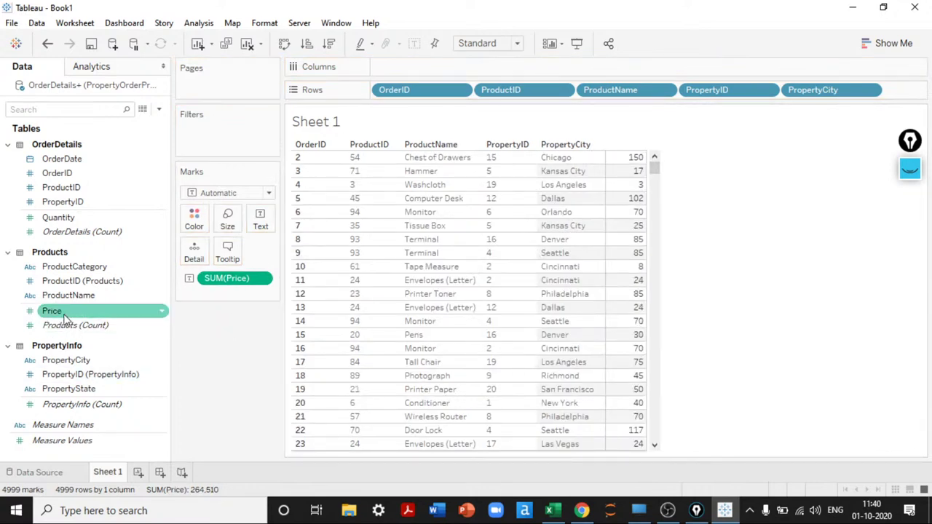
- Add Quantity as text after Price and convert the view to a text table with a separate column per measure
left_click_drag(77, 214, 302, 223)
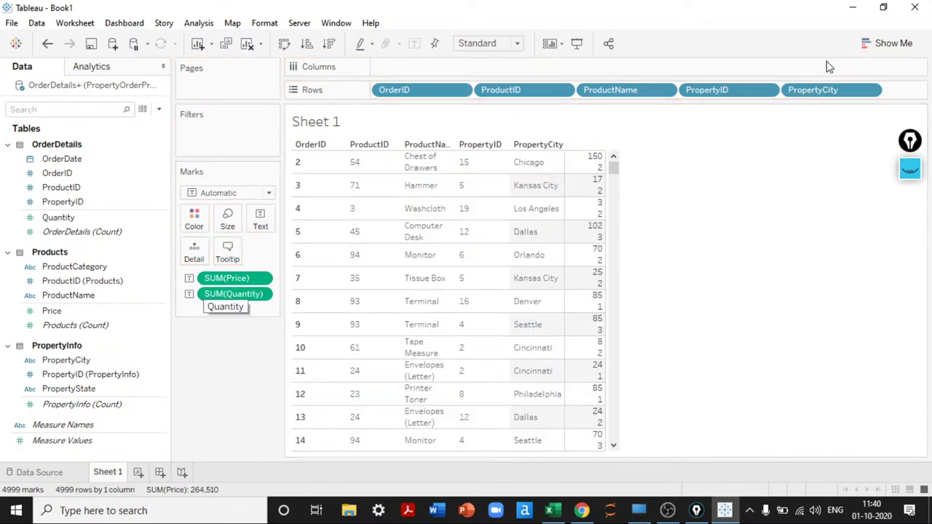
key("ctrl+1")
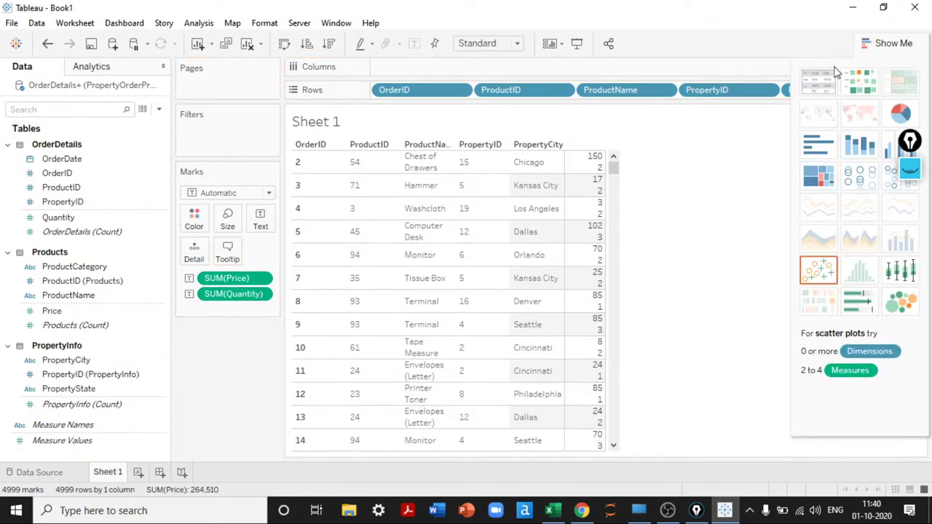
left_click(896, 45)
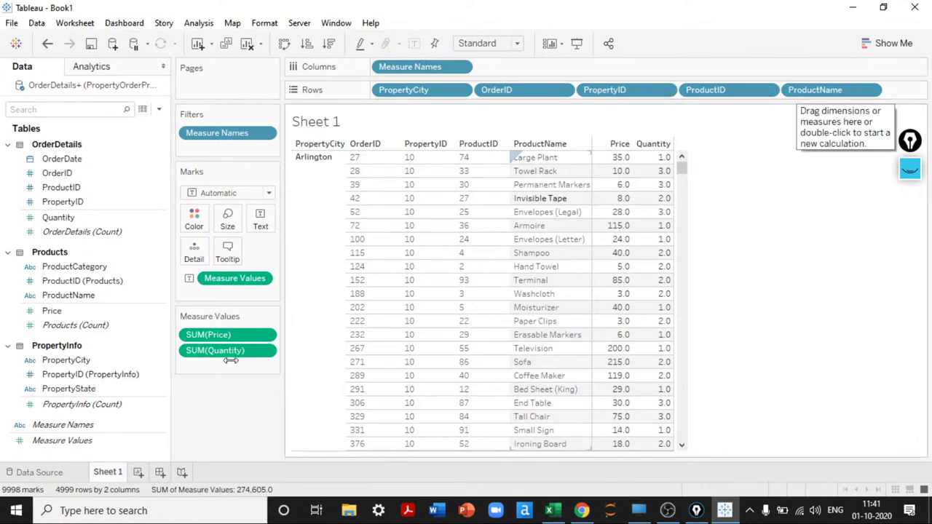
- Add an ad-hoc calculation [Price] * [Quantity] to the measure values as a third column
double_click(204, 366)
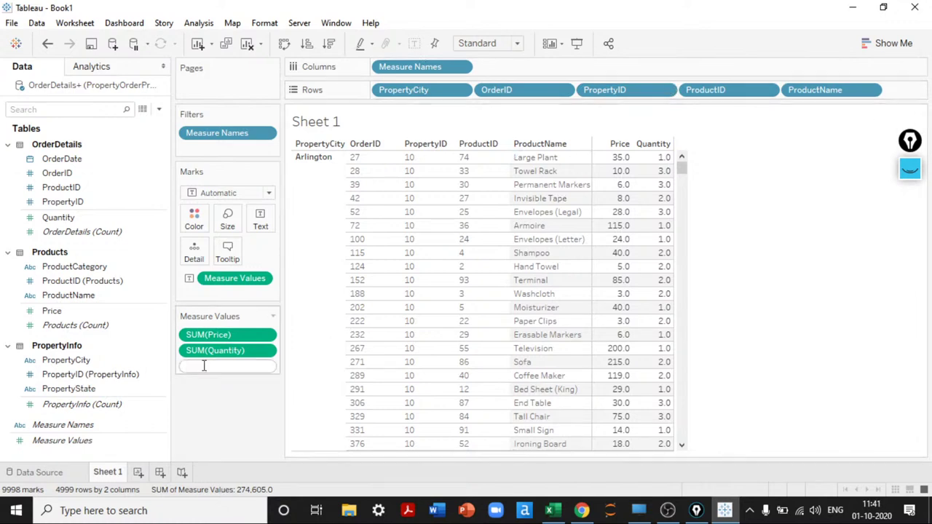
type("pri")
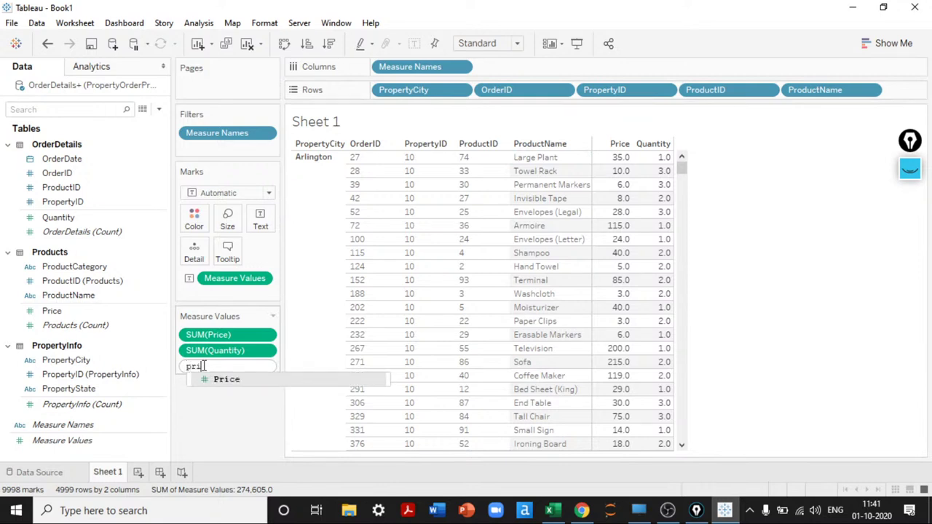
key("Return")
type("* qu")
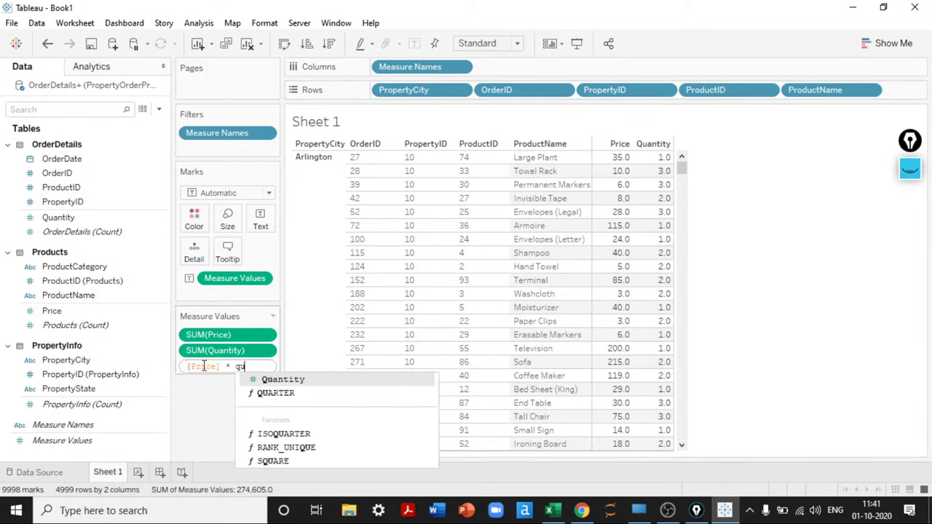
key("Return")
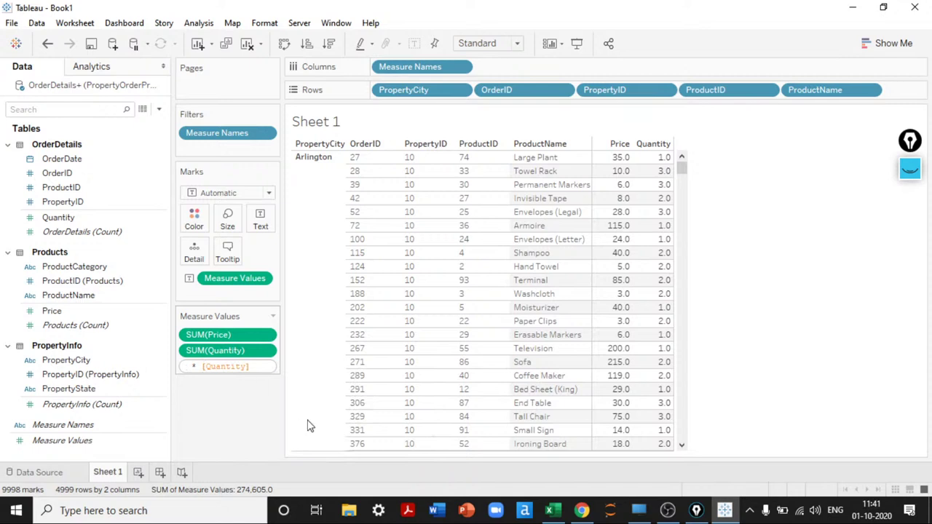
left_click(307, 426)
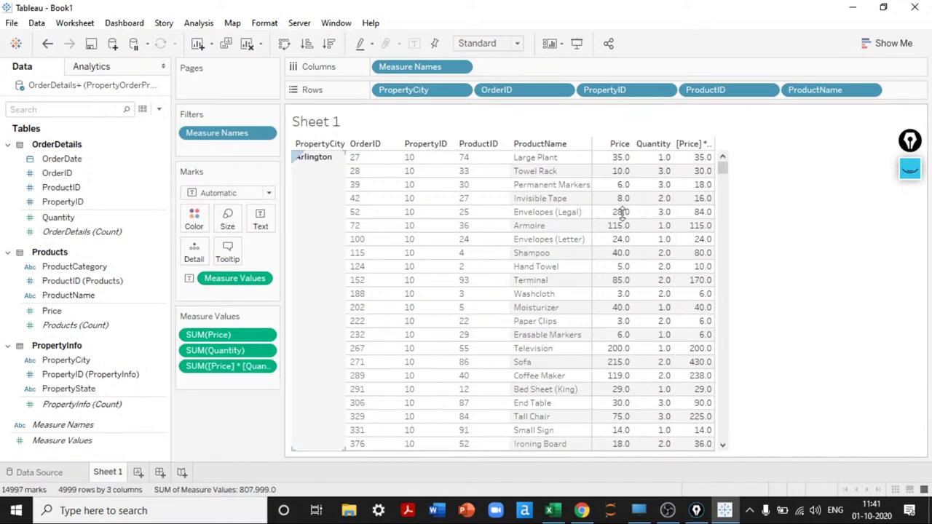
- Review the Price, Quantity and Price times Quantity values down to the last table row and back to the first
mouse_move(705, 175)
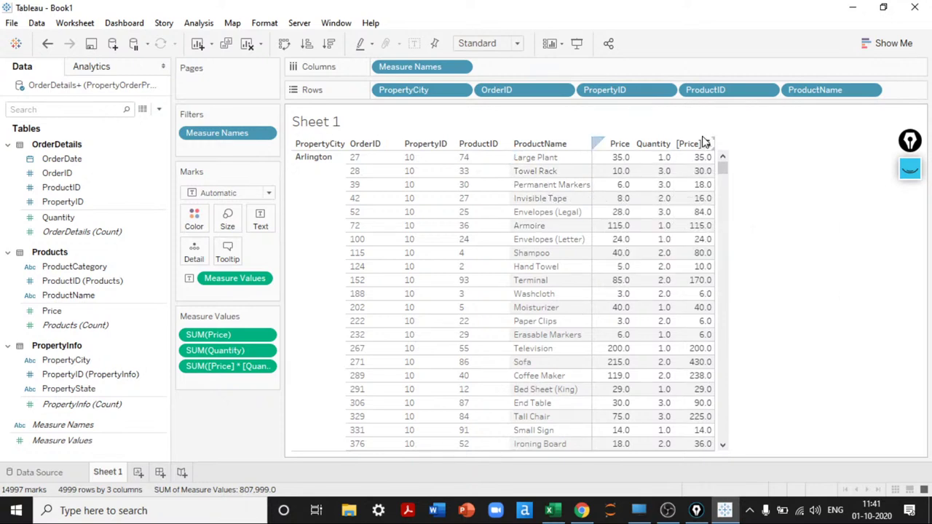
left_click_drag(721, 168, 722, 437)
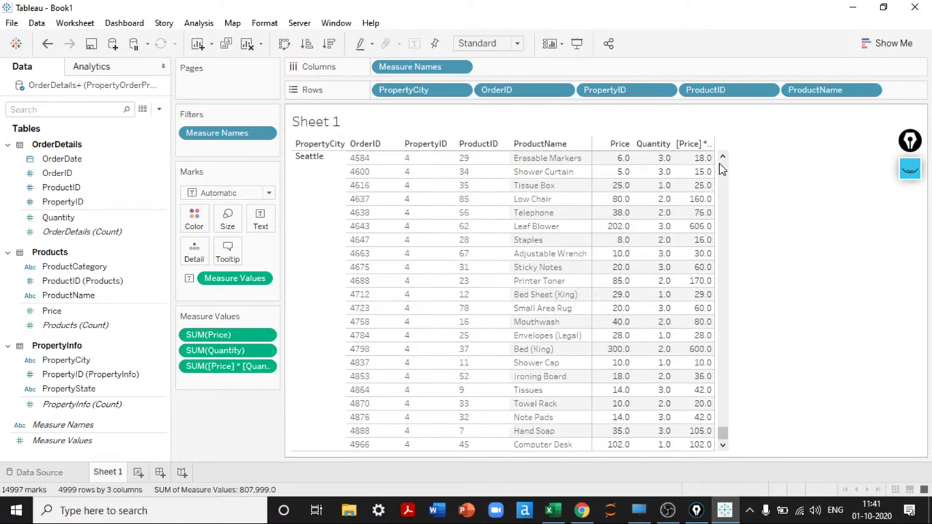
scroll(720, 167, "up", 10)
scroll(721, 410, "up", 5)
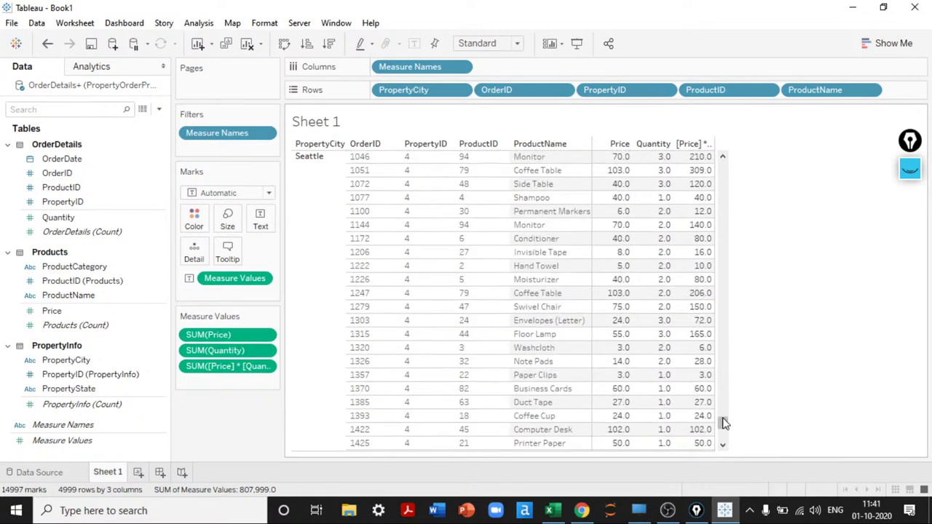
left_click_drag(724, 418, 721, 164)
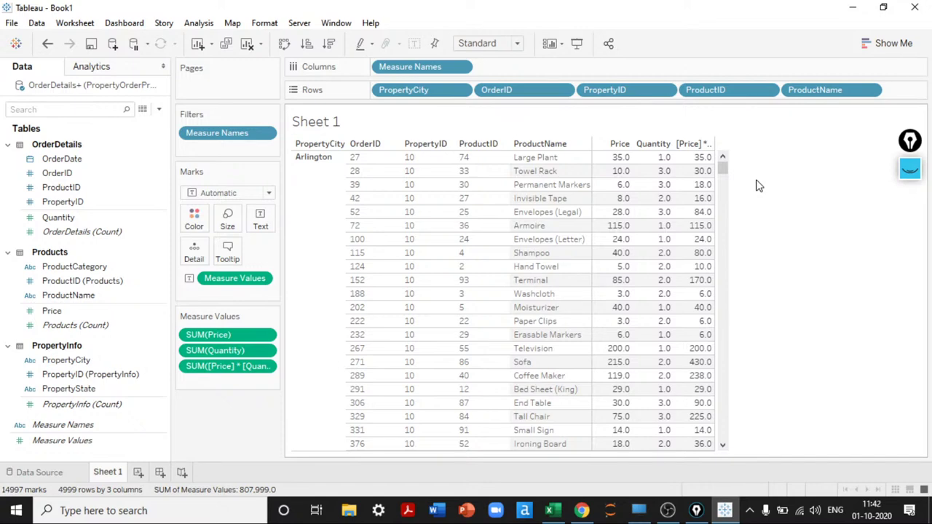
left_click(911, 169)
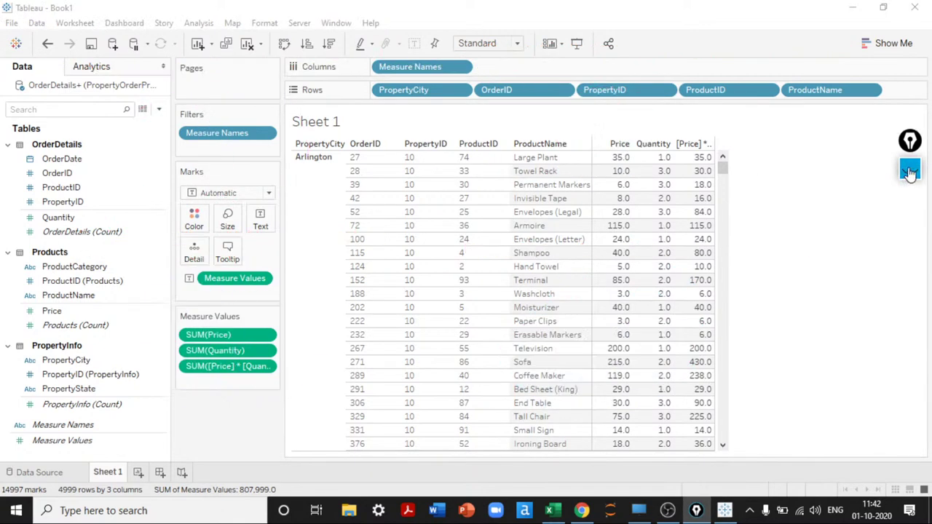
left_click(909, 173)
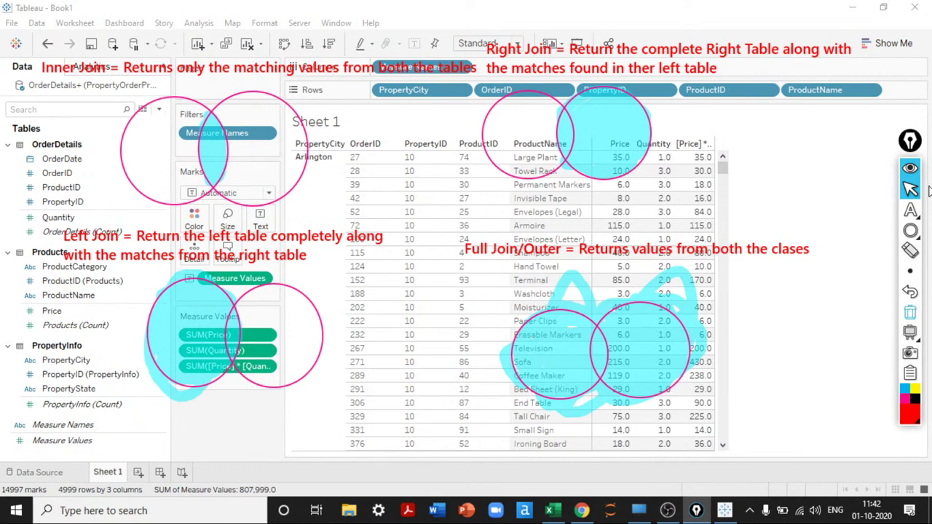
left_click(911, 168)
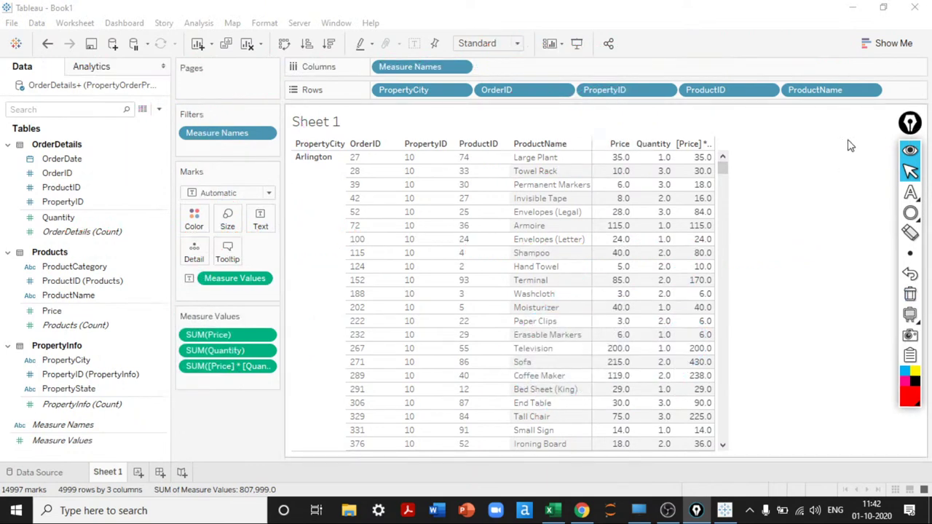
- Clear all fields from Sheet 1 and check the related tables in the data source before returning to the sheet
left_click(248, 45)
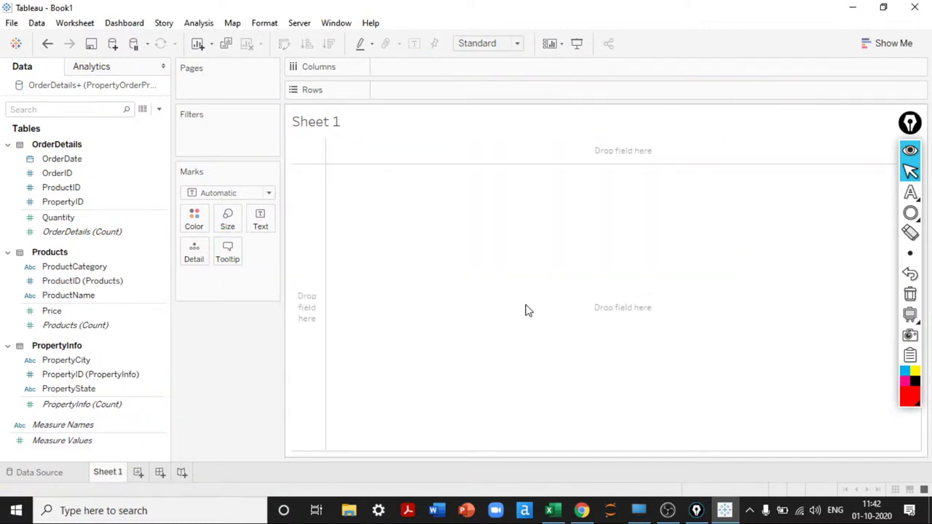
left_click(72, 473)
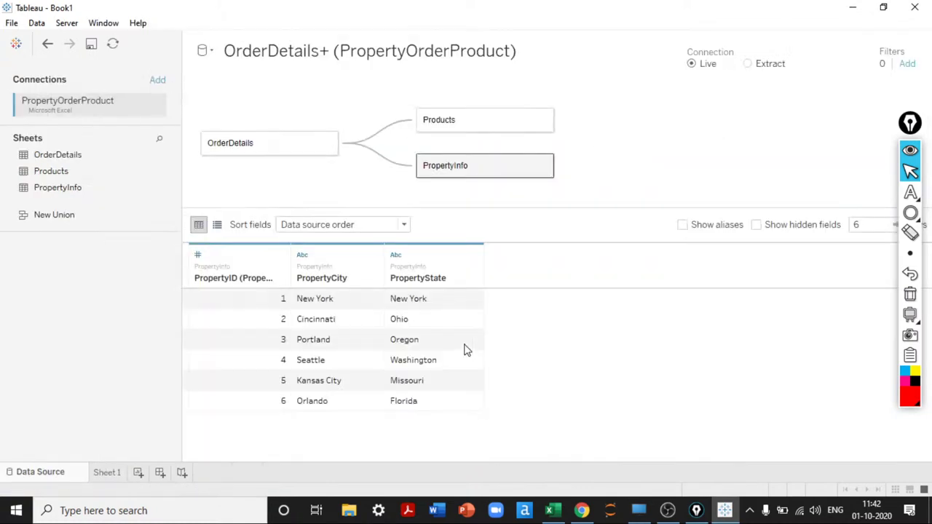
left_click(109, 473)
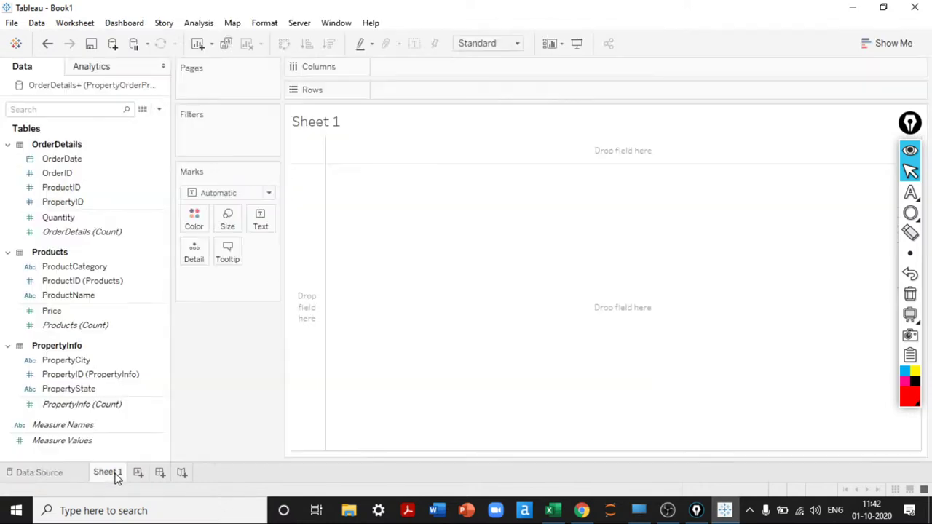
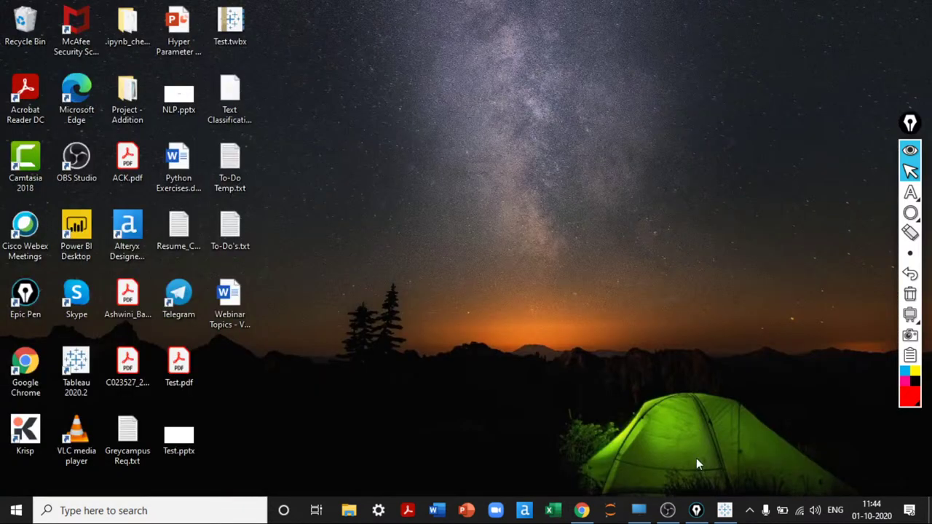
- Switch back to Tableau and create a calculated field named Sales with the formula [Price] * [Quantity]
left_click(725, 511)
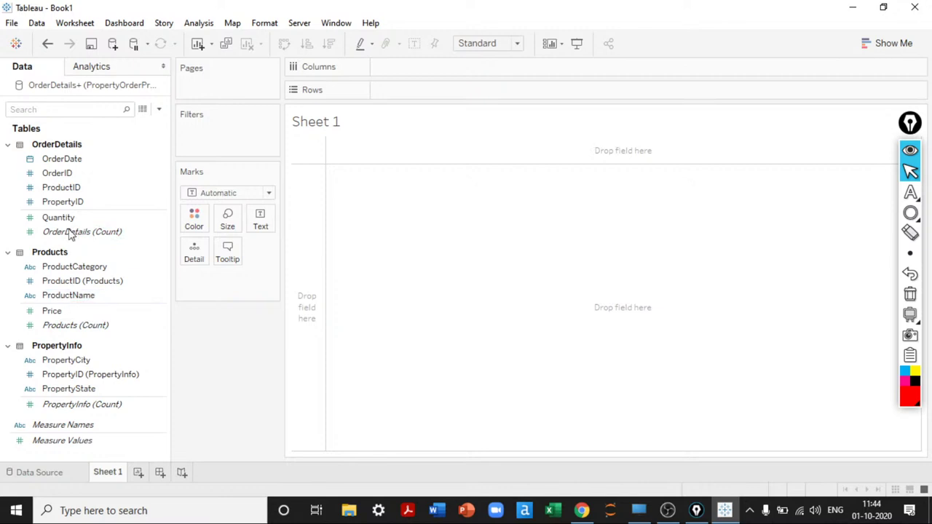
left_click(158, 109)
left_click(114, 123)
type("Sales")
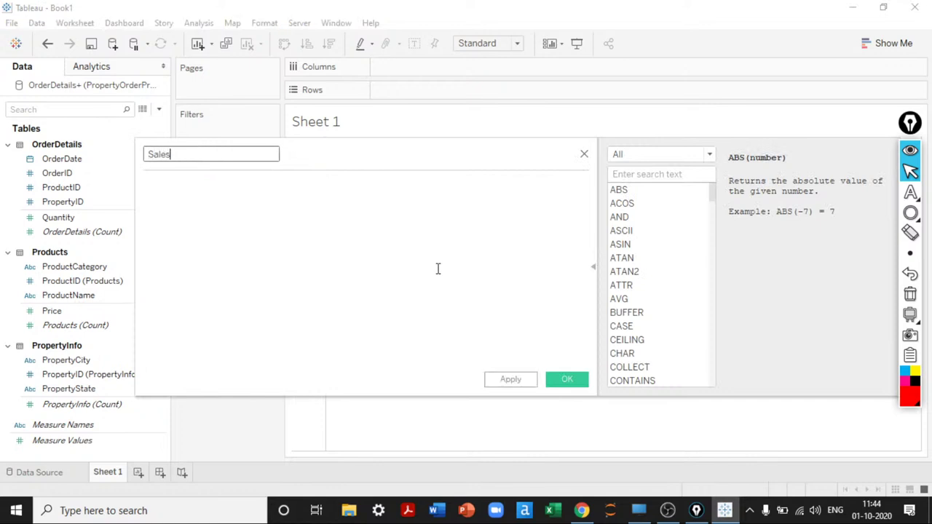
left_click(437, 269)
type("pri")
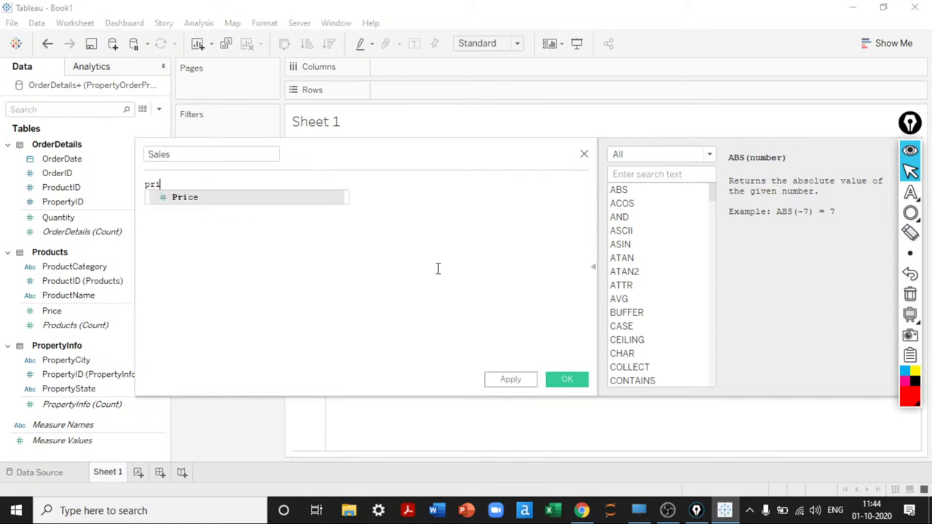
key("Return")
type("* qu")
key("Return")
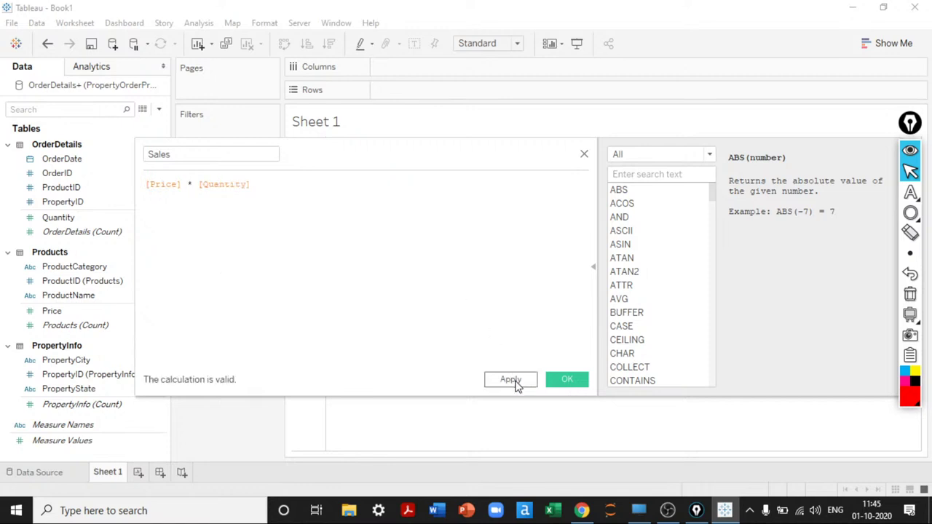
left_click(566, 383)
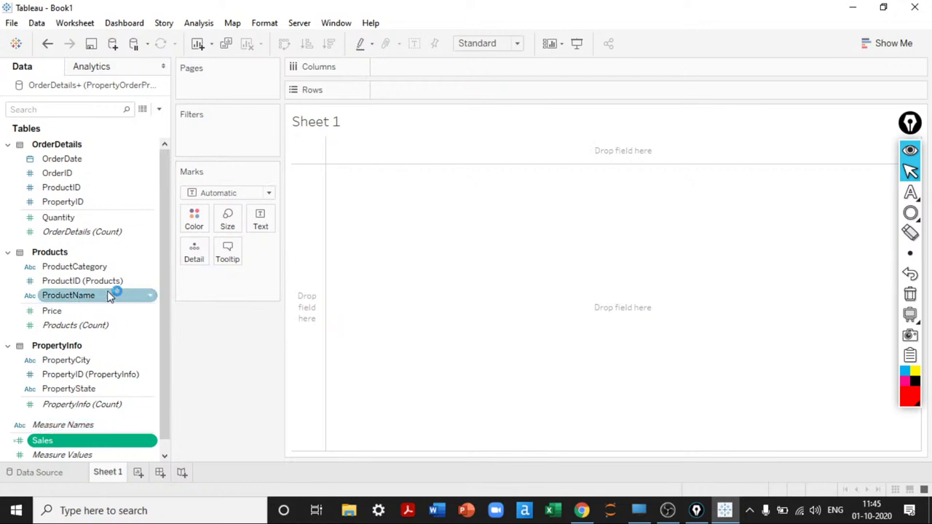
- Lay out OrderDate across the columns as discrete months, without the year
left_click_drag(77, 159, 451, 88)
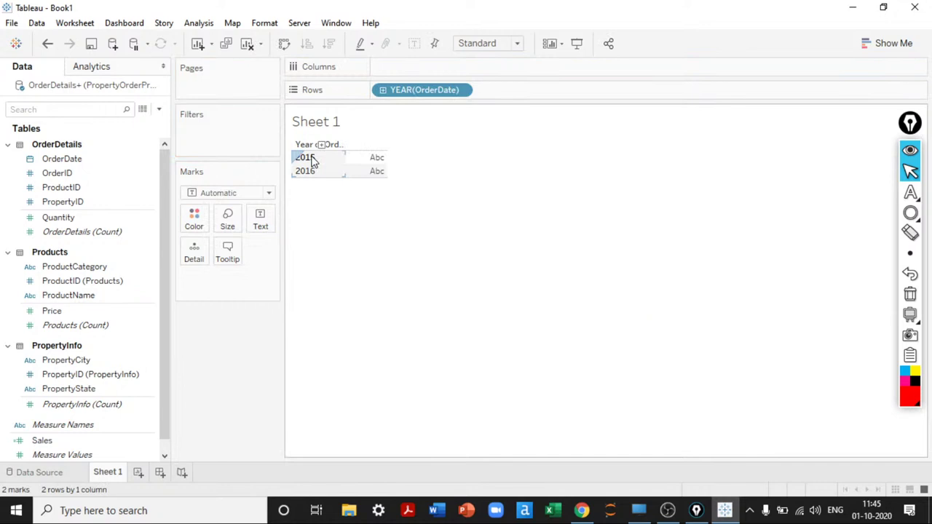
right_click(425, 89)
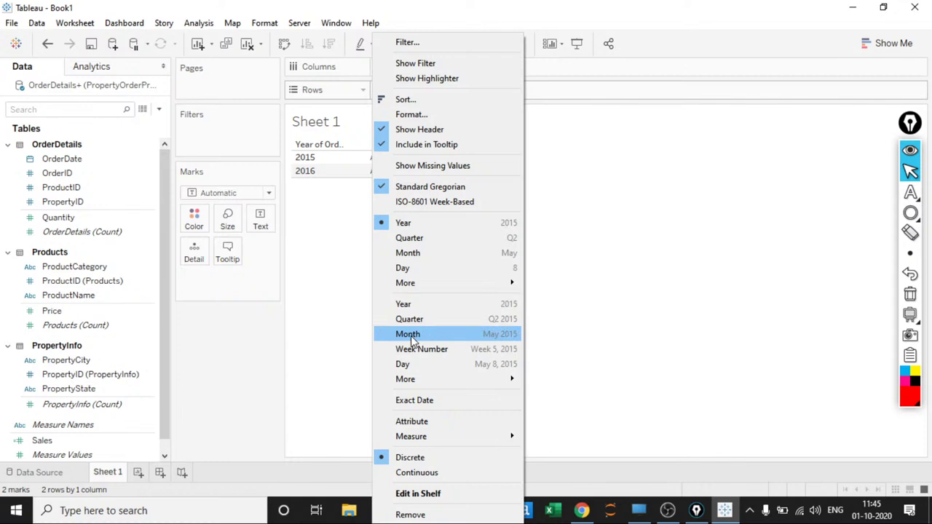
left_click(418, 254)
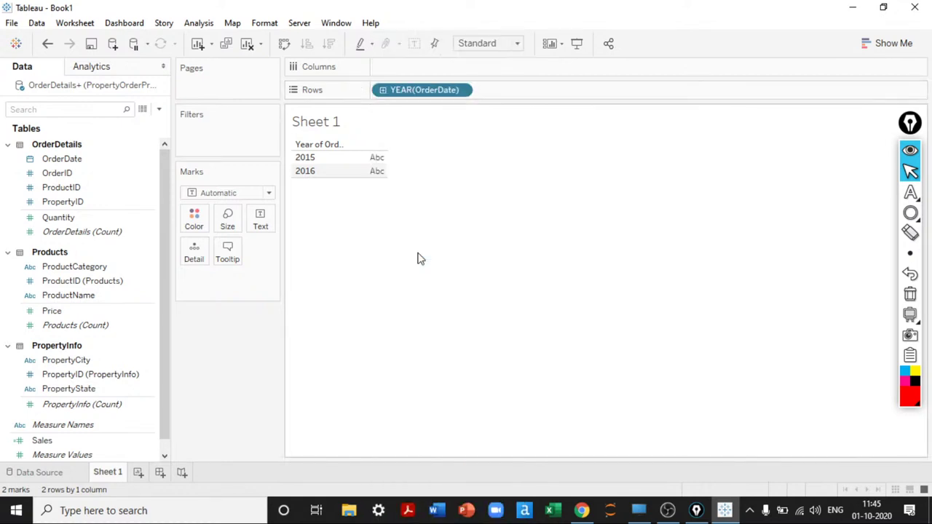
left_click(284, 43)
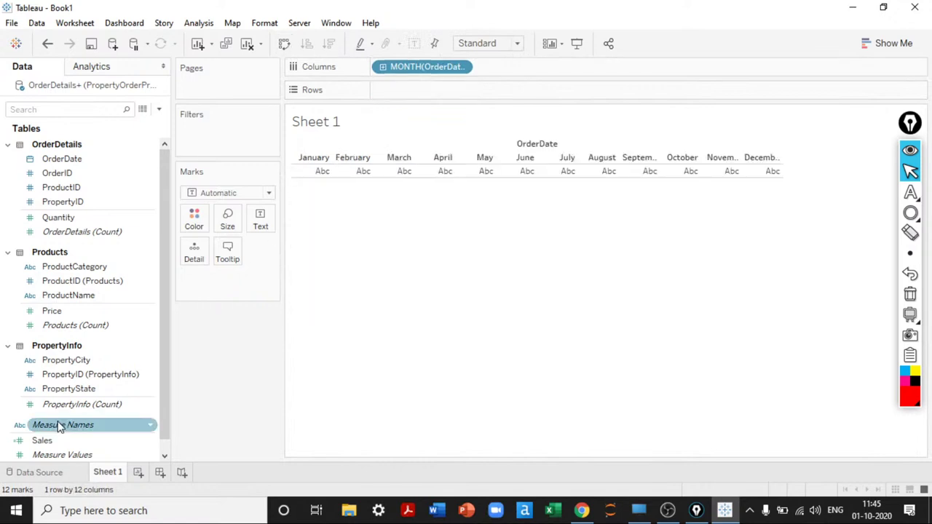
- Show the summed Sales as text for each month and hide the column field labels
left_click(46, 441)
left_click_drag(45, 441, 628, 243)
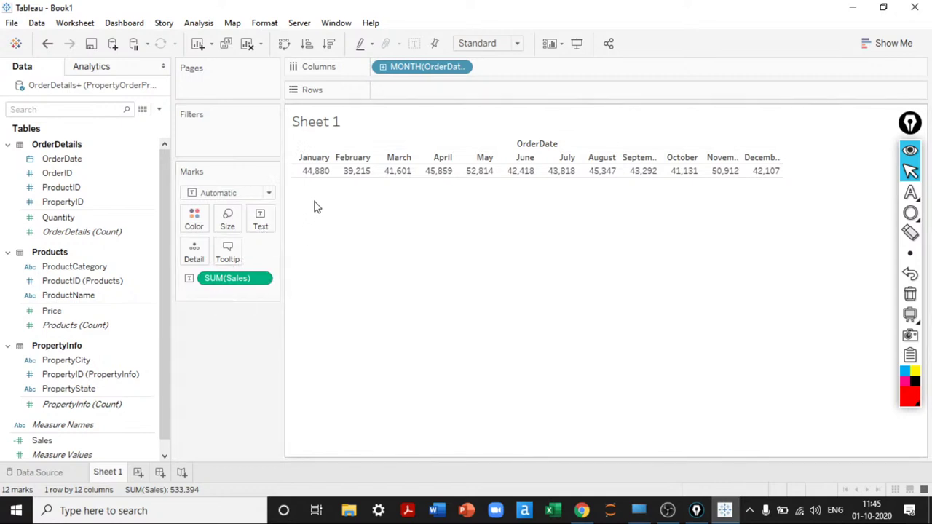
right_click(555, 148)
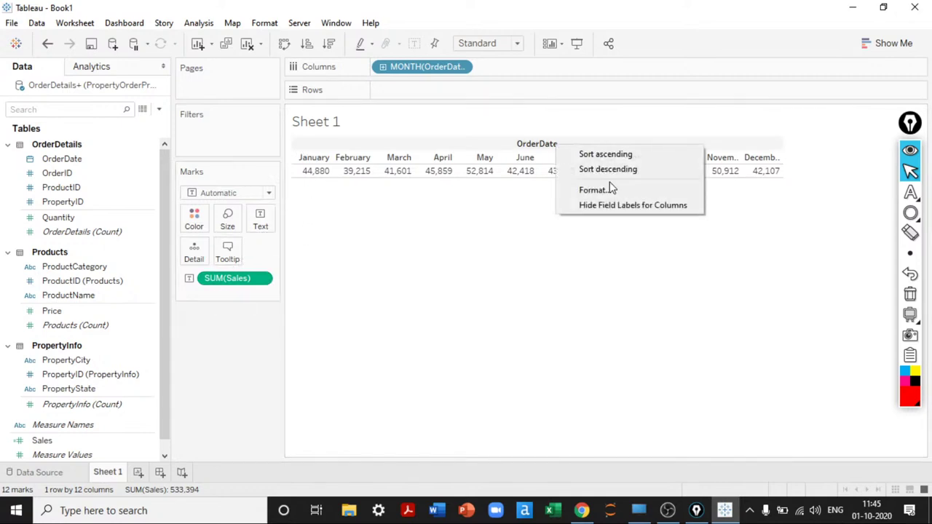
left_click(612, 204)
- Convert the monthly sales table to a bar chart with vertical bars and collapse the annotation toolbar
left_click(889, 44)
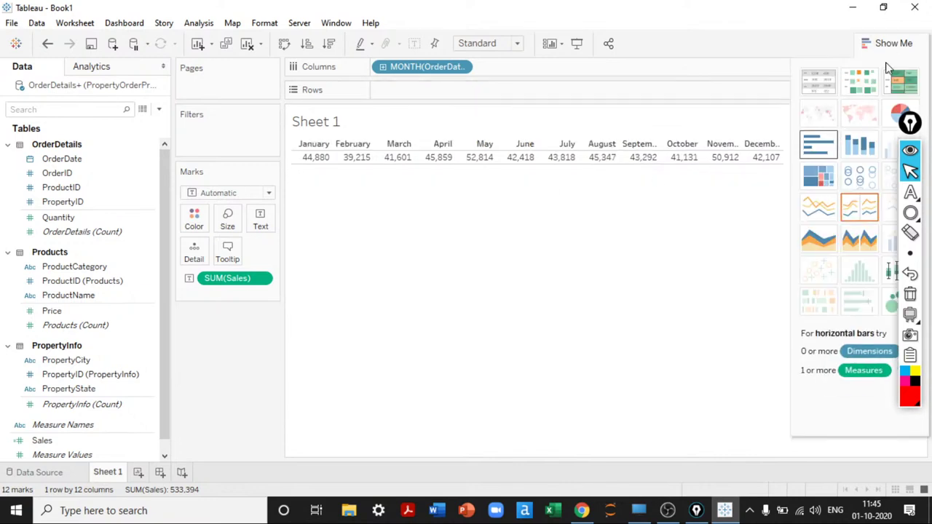
left_click(887, 45)
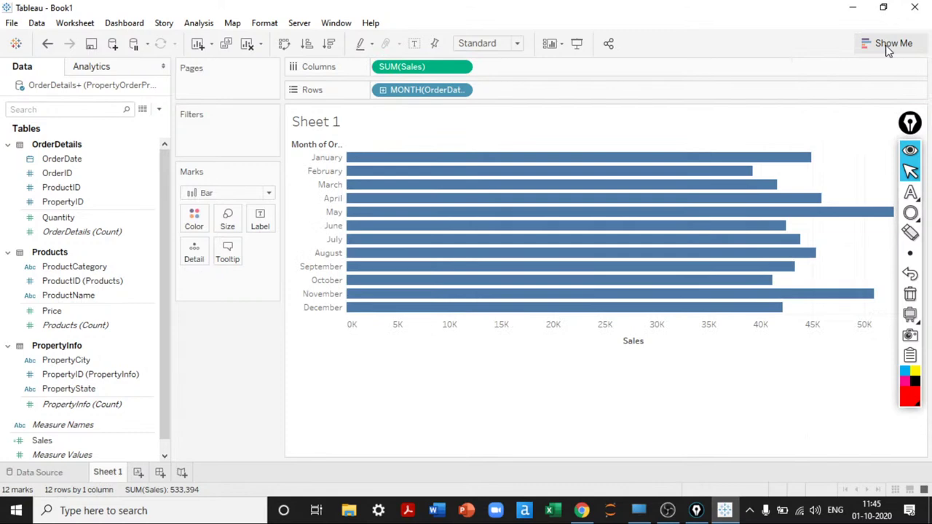
key("ctrl+w")
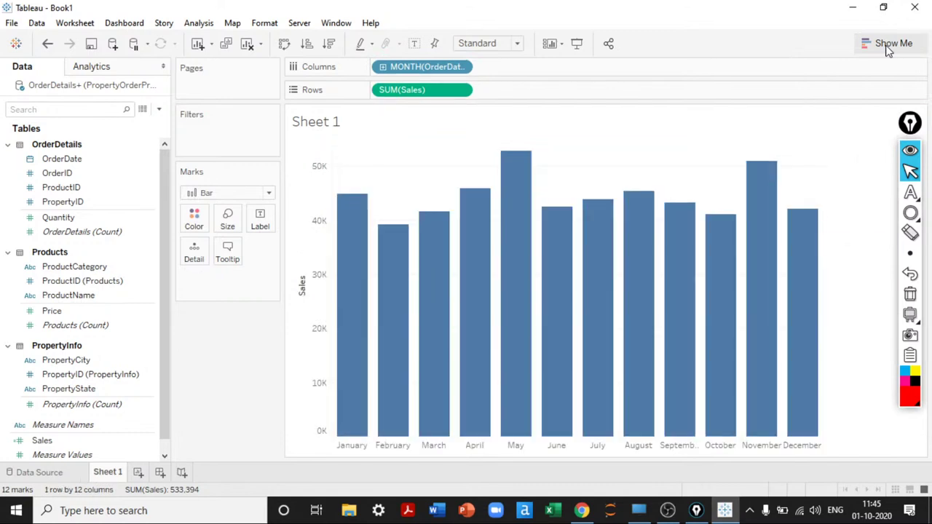
left_click(911, 127)
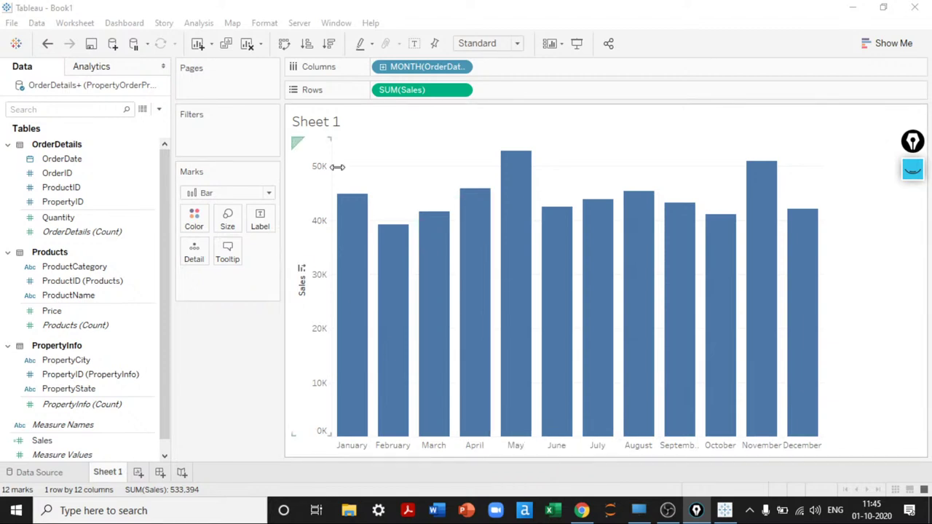
- Try the Gantt Bar mark type on the monthly sales chart and restore the Bar type
left_click(256, 196)
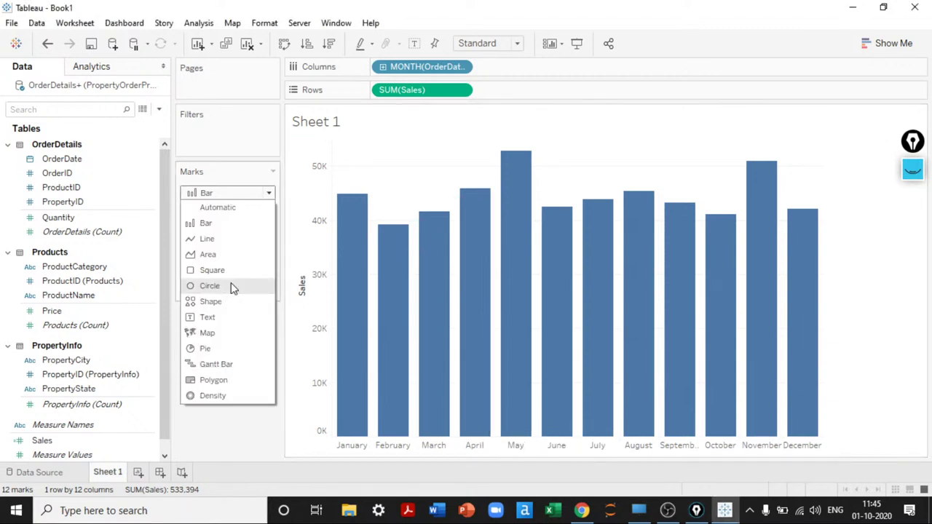
left_click(217, 364)
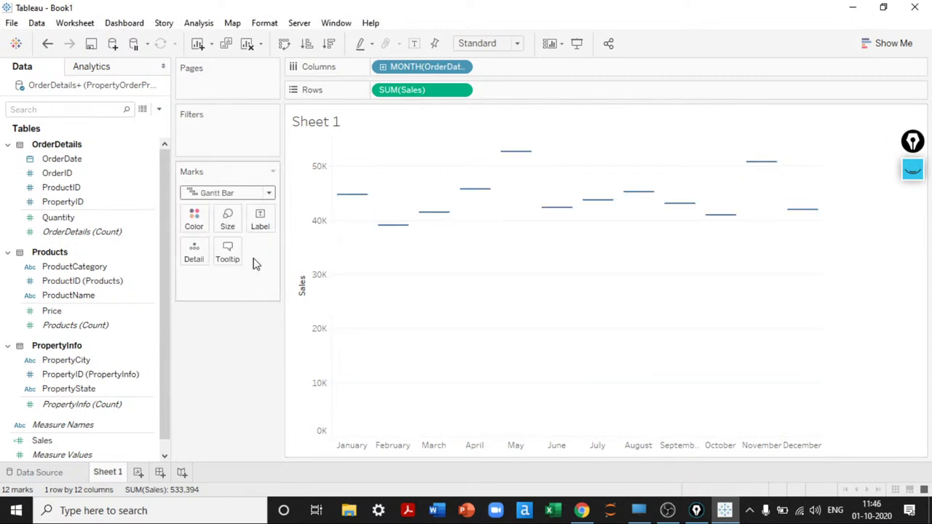
left_click(232, 194)
left_click(206, 224)
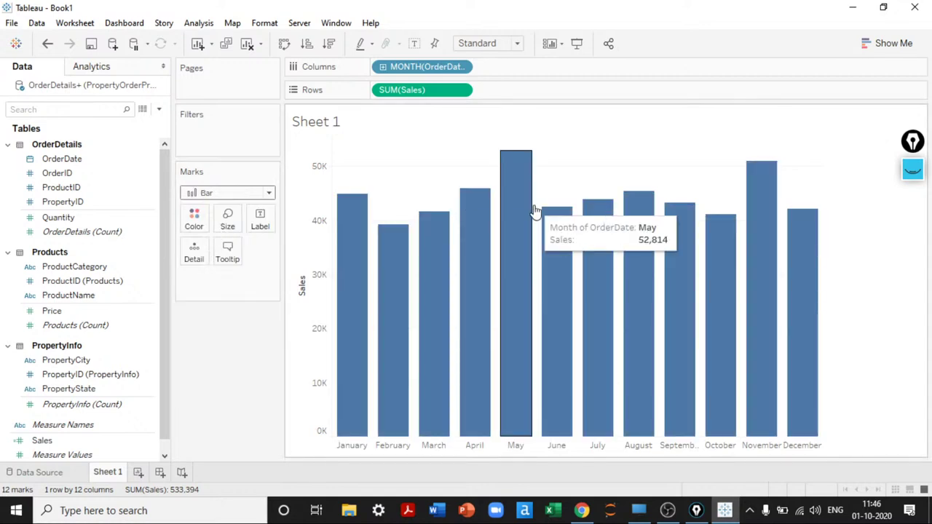
- Apply a Running Total quick table calculation to SUM(Sales) and leave no bar selected
left_click(463, 92)
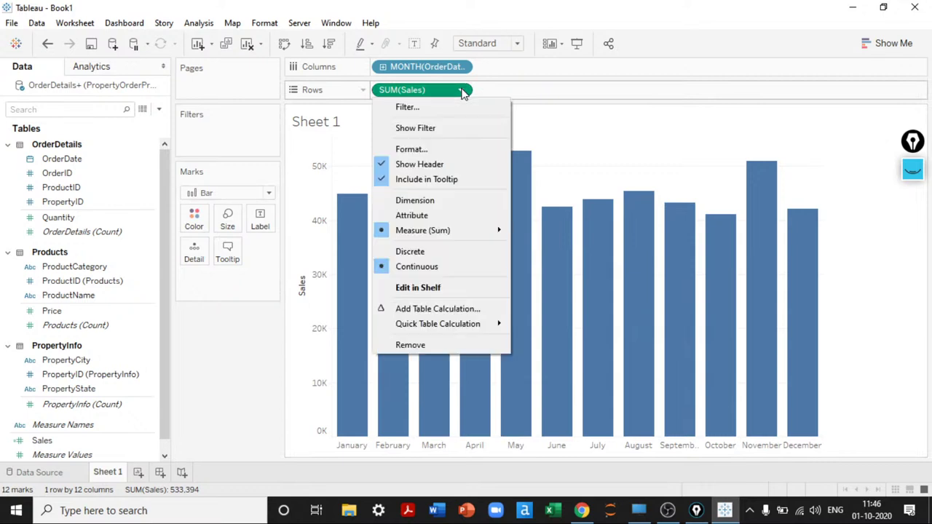
mouse_move(459, 230)
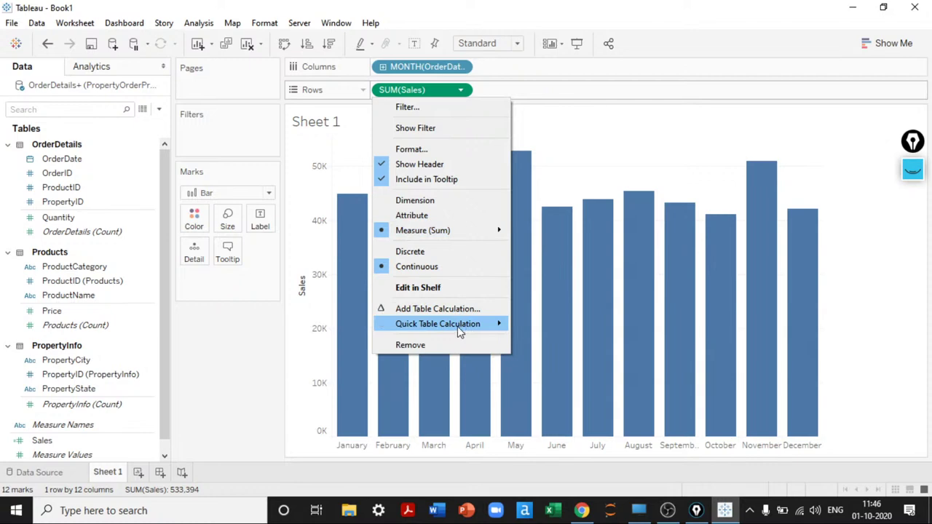
mouse_move(457, 329)
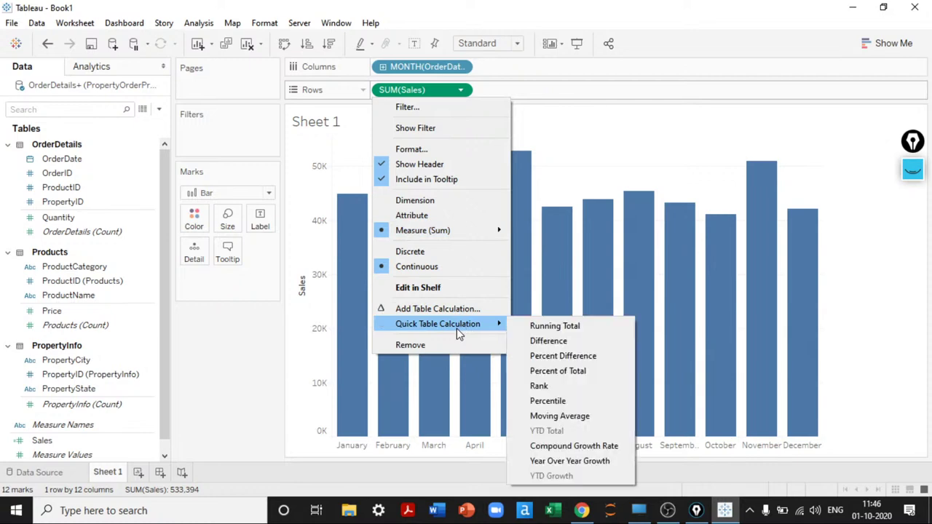
left_click(578, 329)
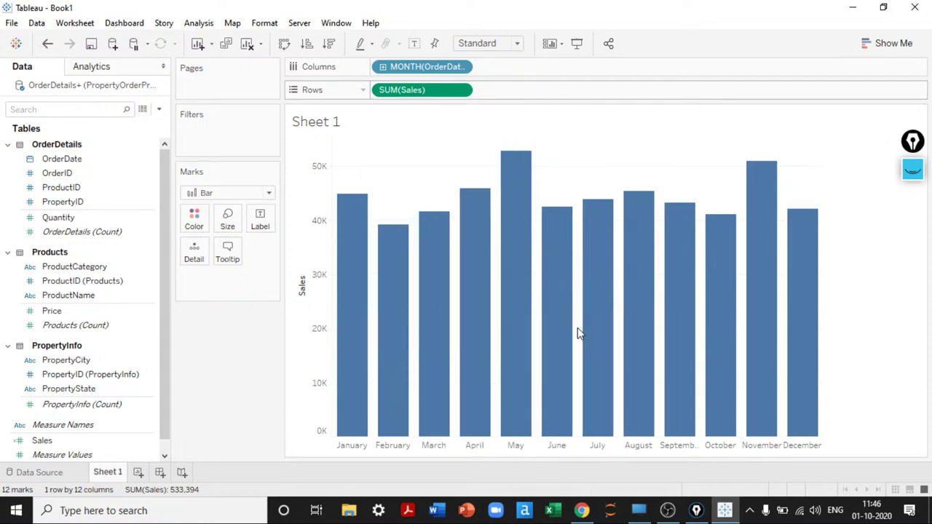
left_click(577, 335)
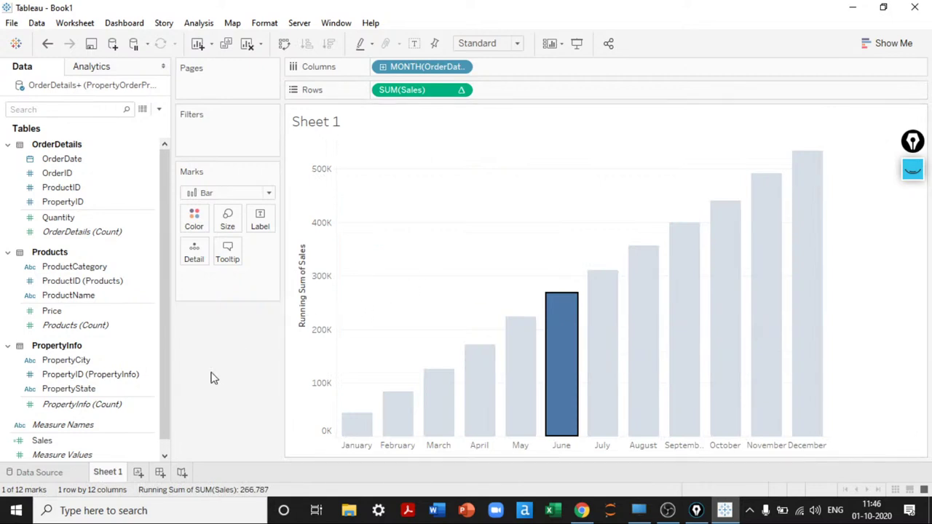
key("Escape")
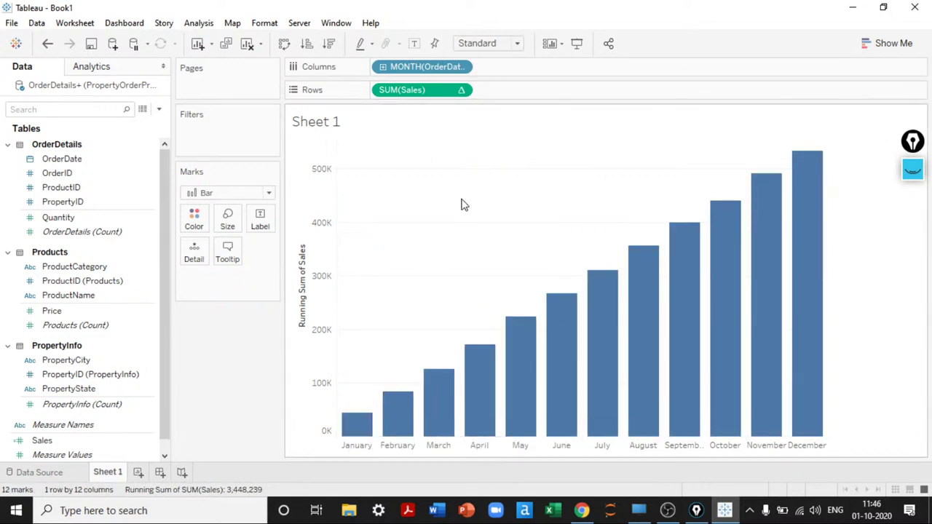
- Change the mark type of the monthly running total chart from bars to Gantt Bar
mouse_move(390, 422)
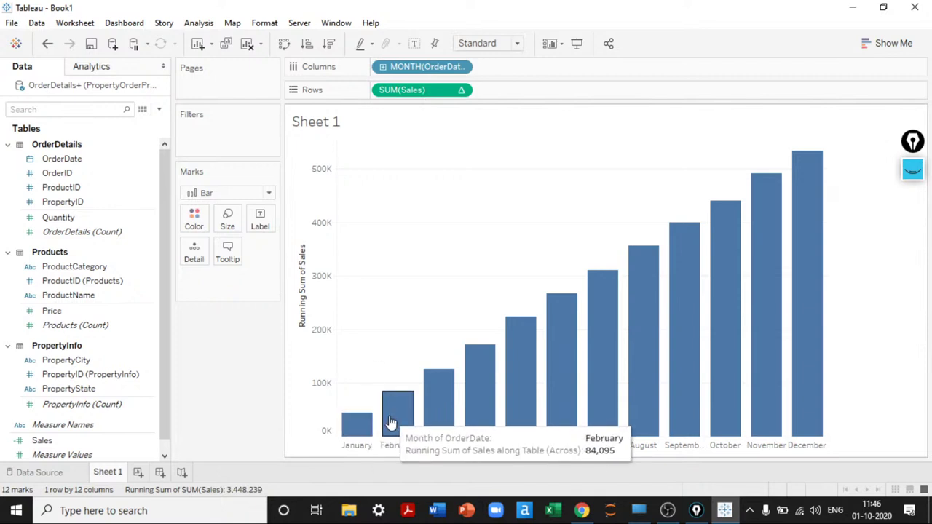
mouse_move(358, 427)
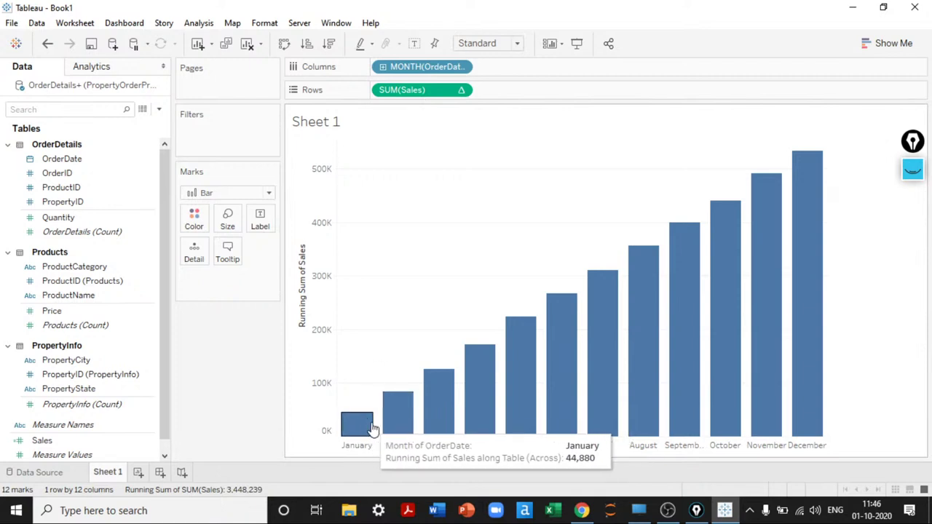
mouse_move(431, 412)
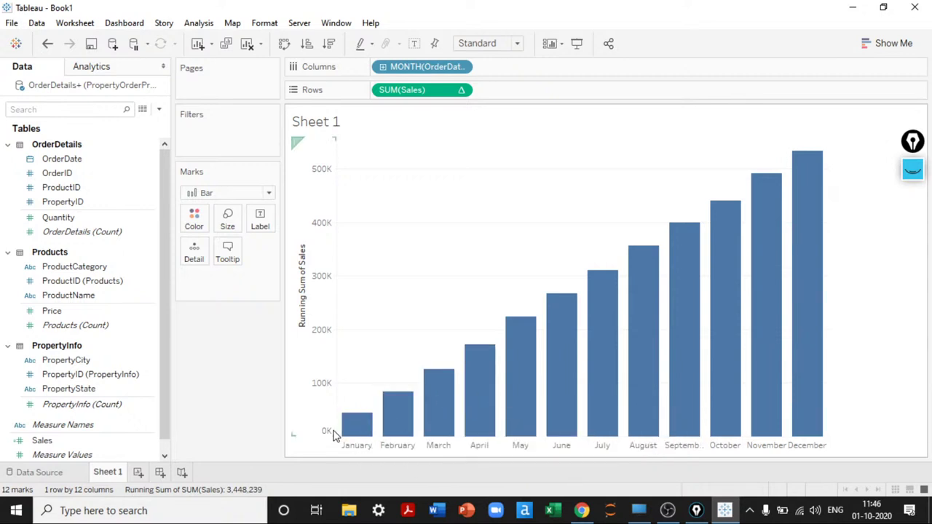
mouse_move(516, 395)
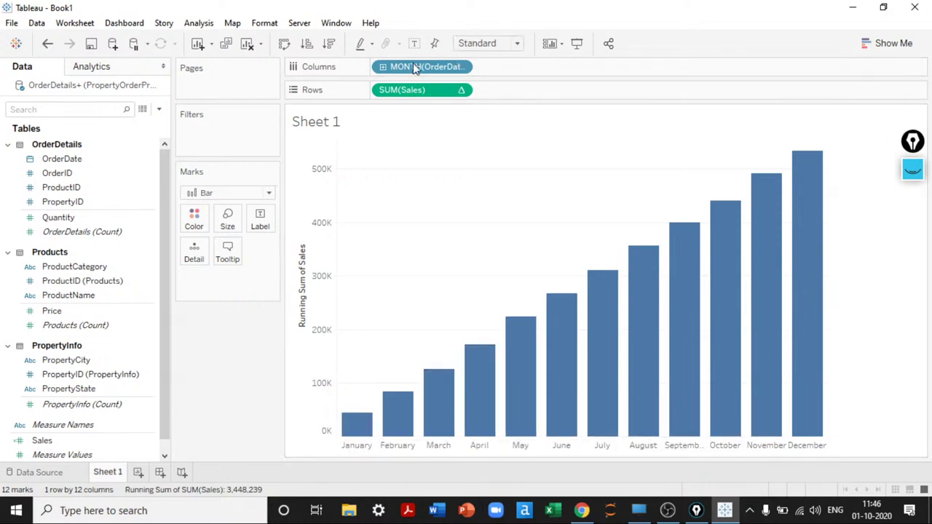
left_click(218, 194)
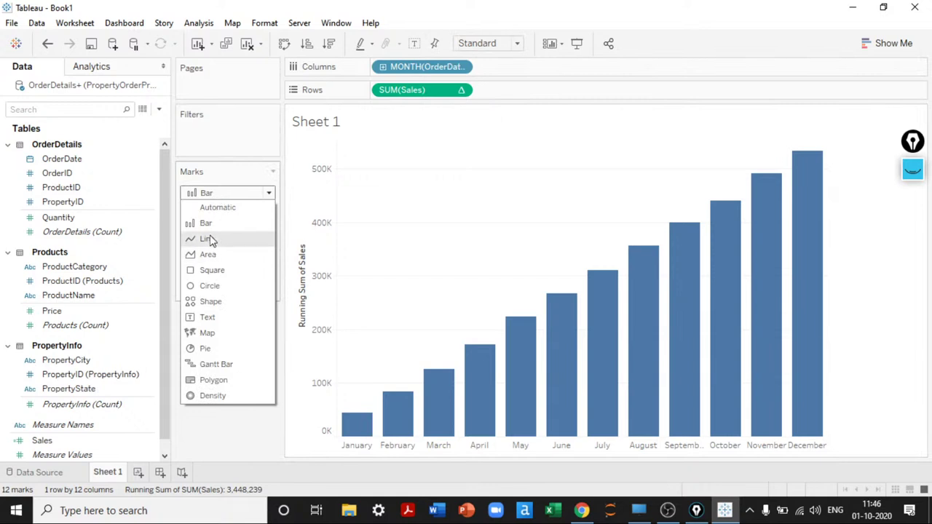
left_click(211, 365)
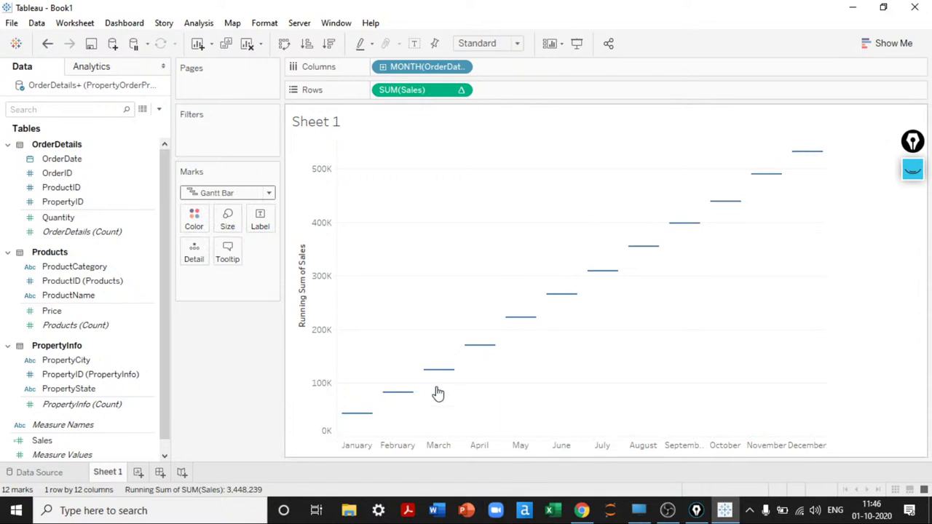
mouse_move(447, 370)
- Create a calculated field named Calculation with the formula -[Sales]
left_click(159, 111)
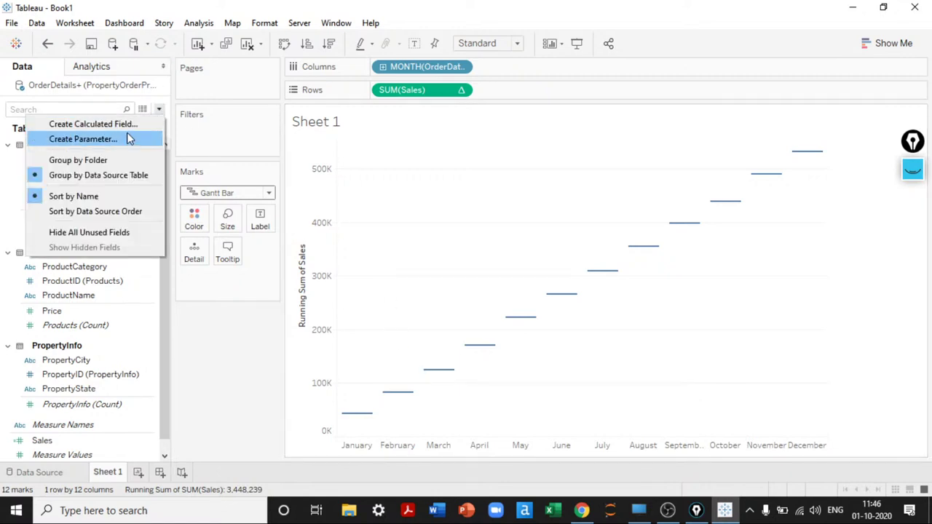
left_click(124, 125)
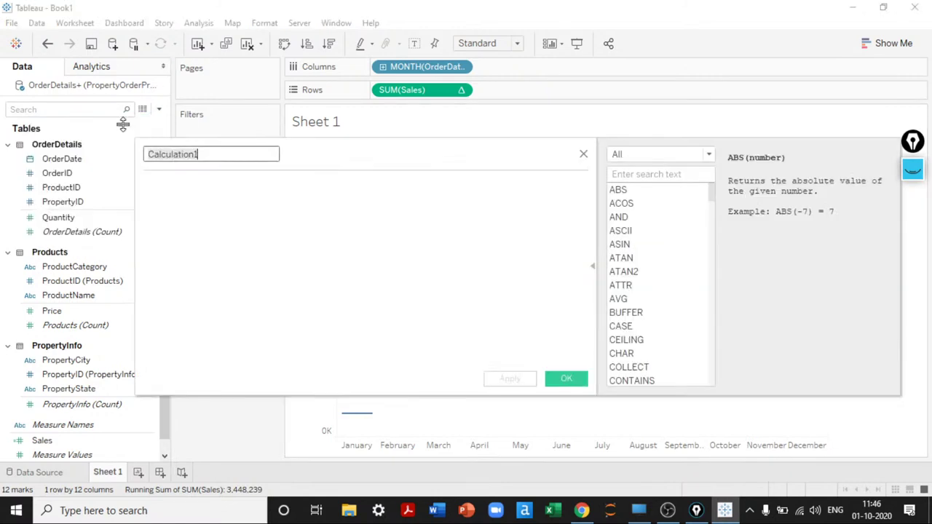
type("Calculation")
left_click(289, 190)
type("-sa")
key("Return")
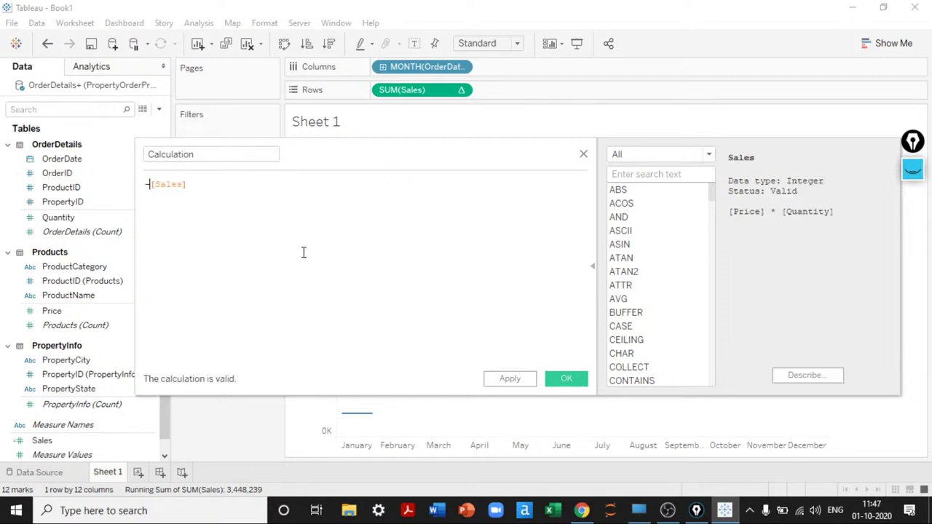
left_click(504, 379)
left_click(553, 384)
- Size the Gantt bars by the Calculation field to build a waterfall chart
mouse_move(422, 380)
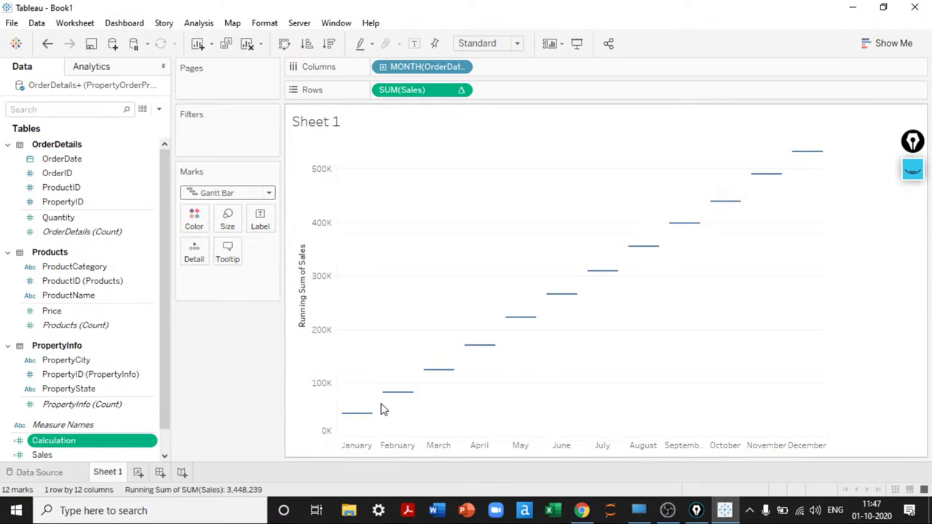
mouse_move(386, 402)
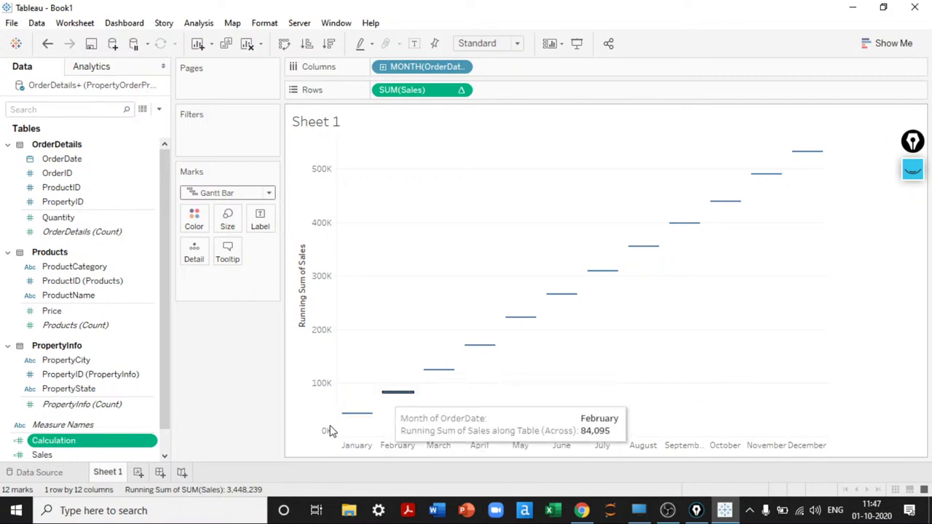
left_click_drag(53, 441, 230, 227)
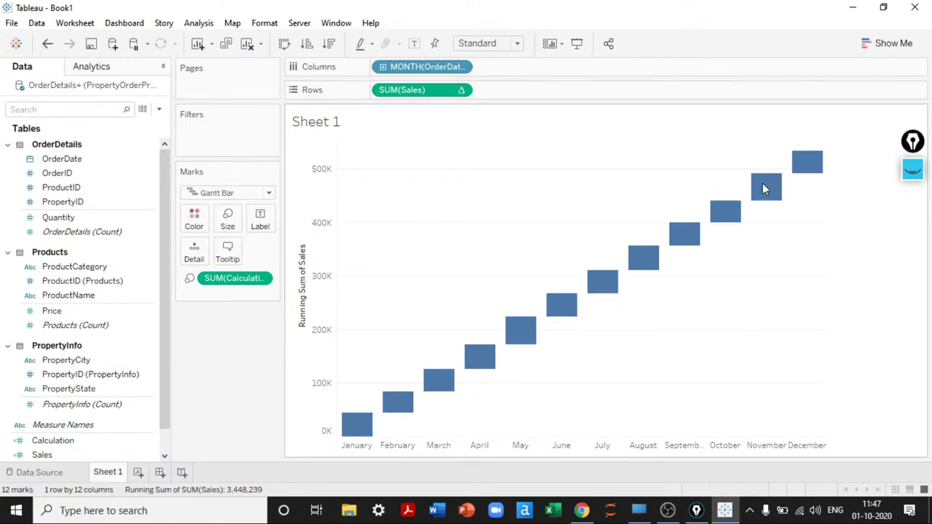
mouse_move(453, 391)
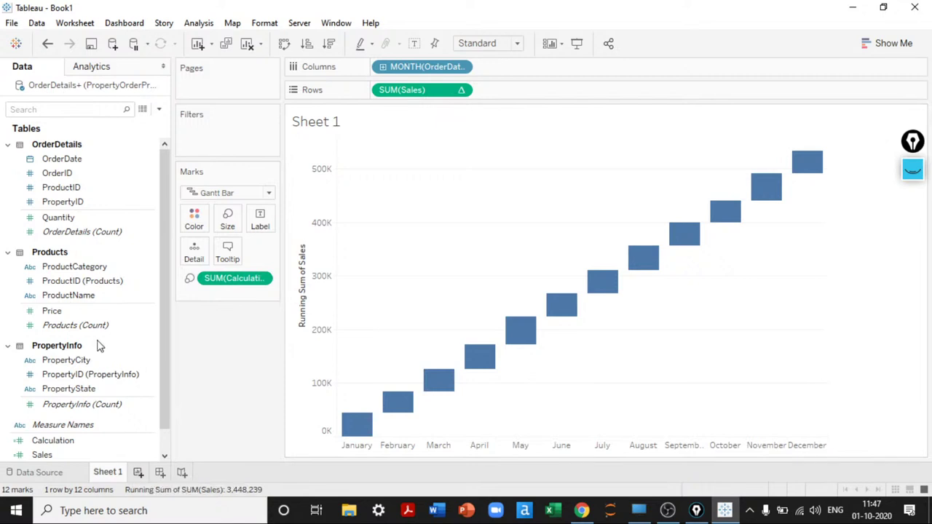
- Add a new worksheet with OrderDate by year in the columns and the summed Quantity as text
key("ctrl+m")
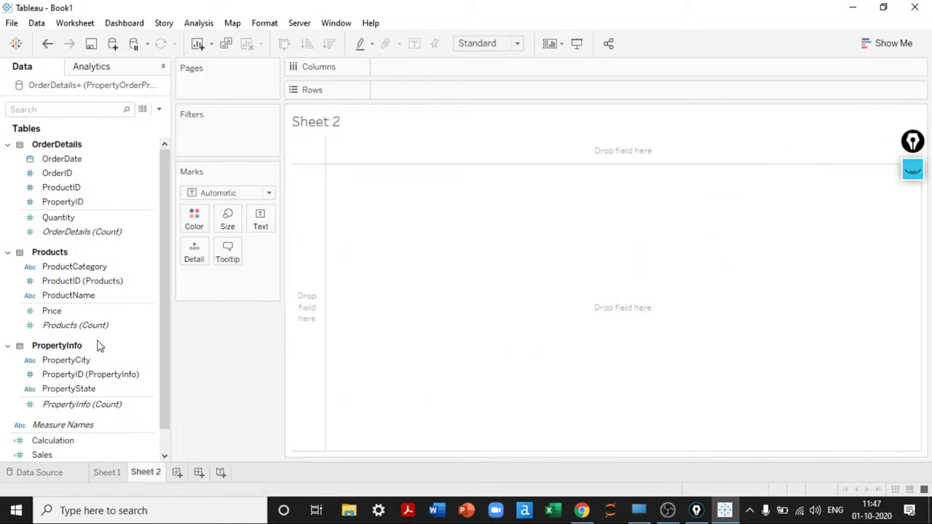
left_click_drag(66, 156, 414, 63)
left_click(120, 311)
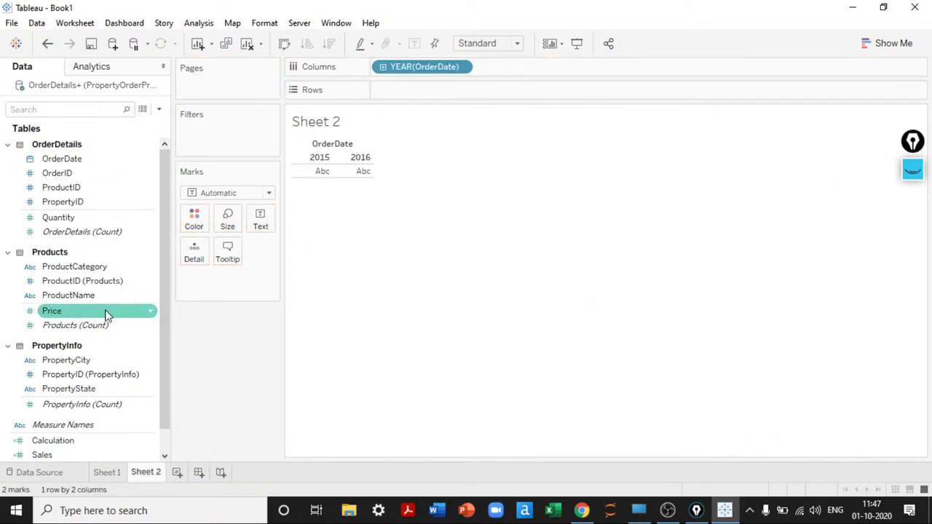
double_click(100, 314)
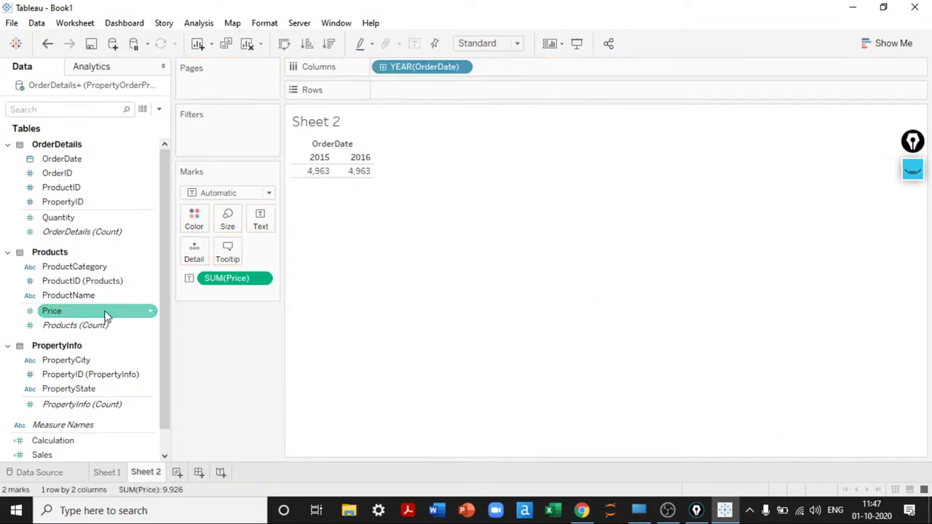
left_click_drag(240, 278, 682, 184)
- Show Quantity on Sheet 2 as a line chart and group OrderDate by discrete month
left_click(886, 43)
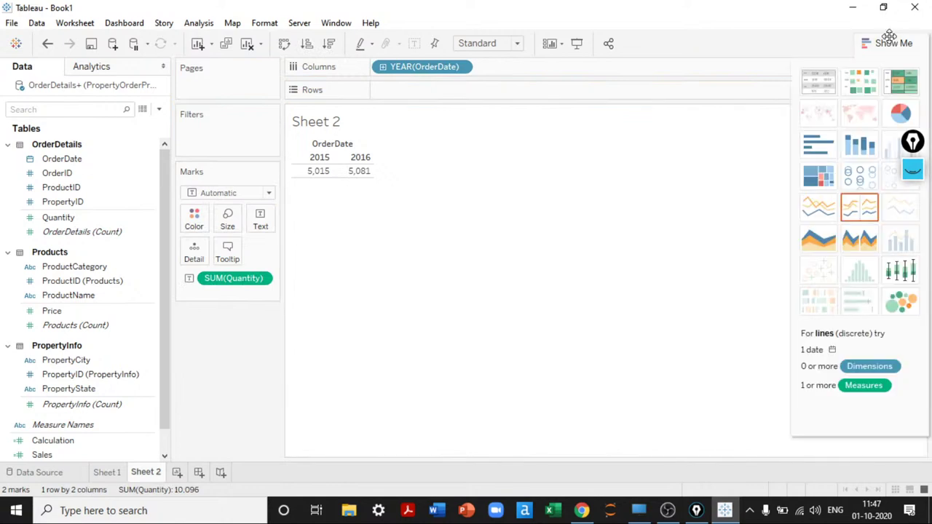
left_click(876, 49)
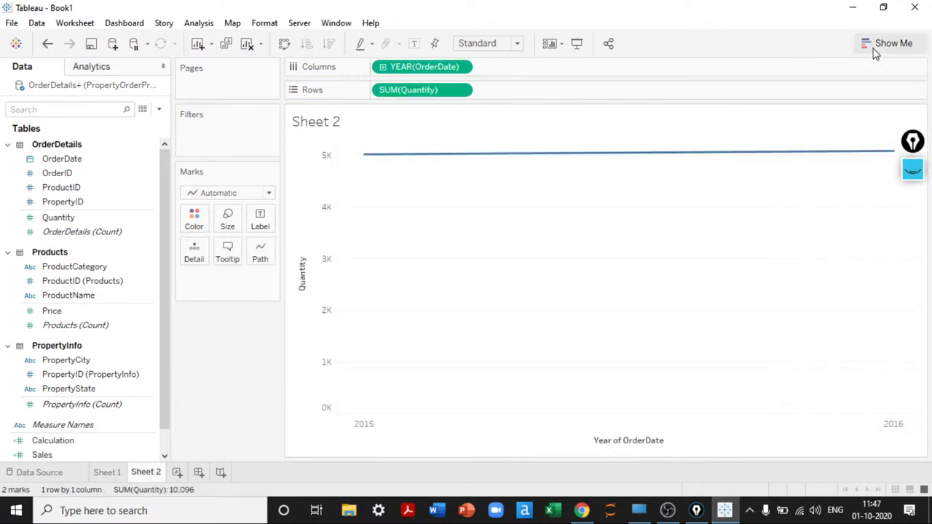
left_click(466, 67)
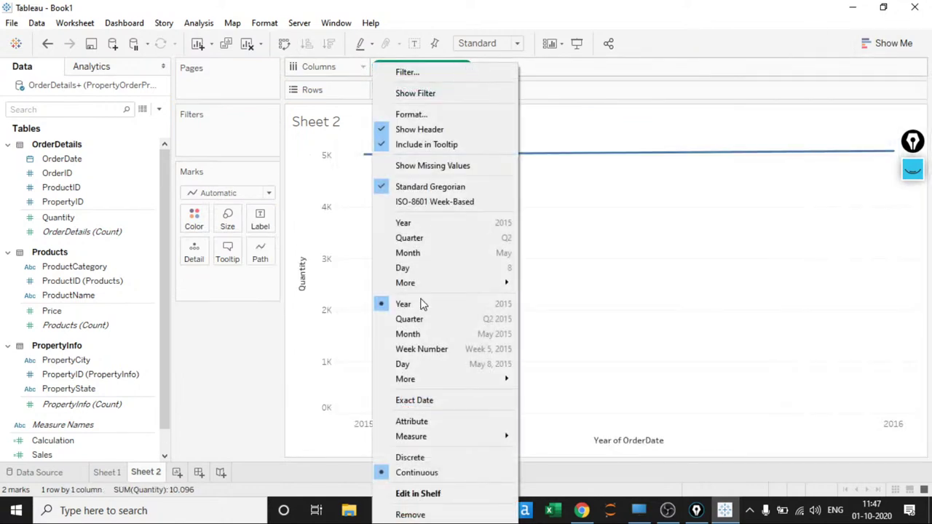
left_click(424, 255)
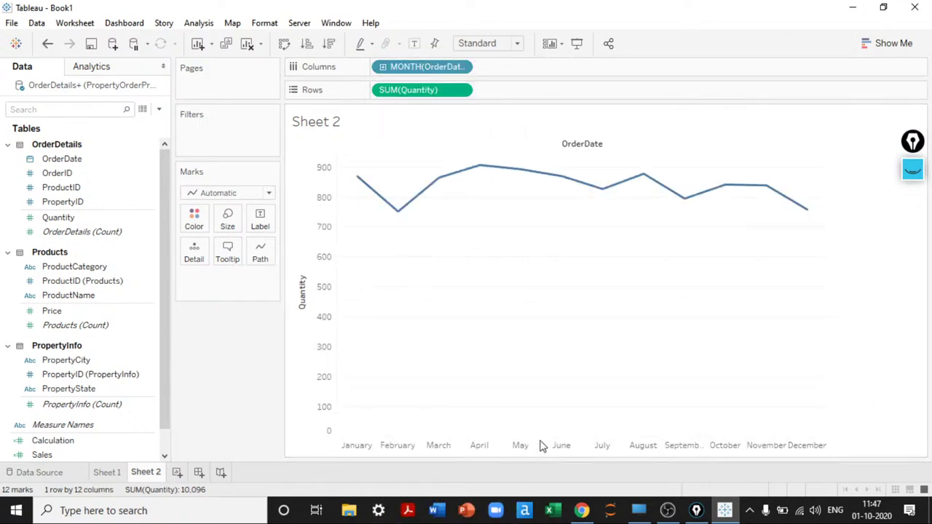
- Convert the monthly Quantity chart to horizontal bars and swap rows and columns back and forth
left_click(892, 41)
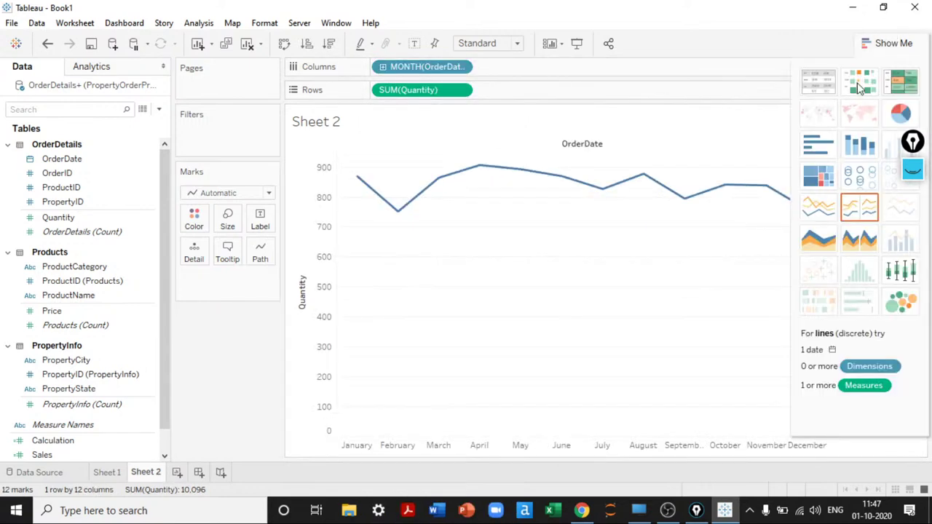
left_click(819, 159)
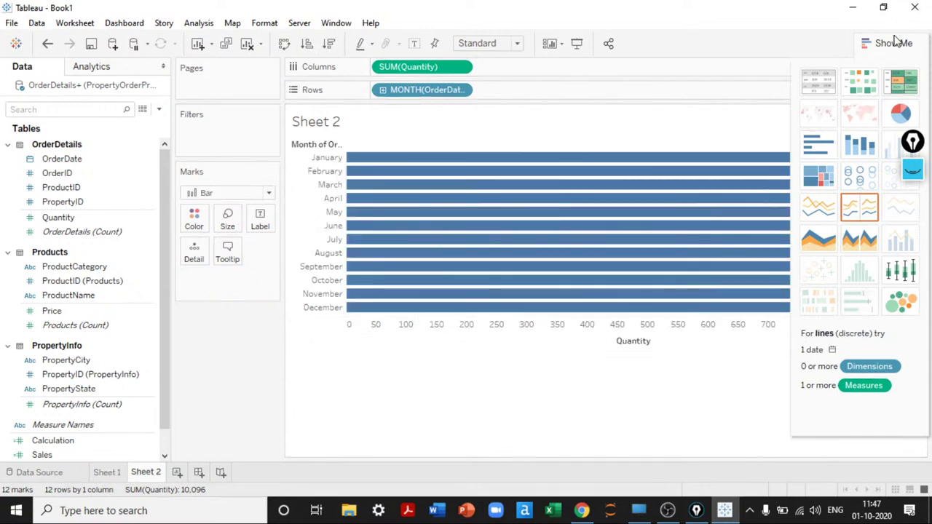
left_click(898, 41)
key("ctrl+w")
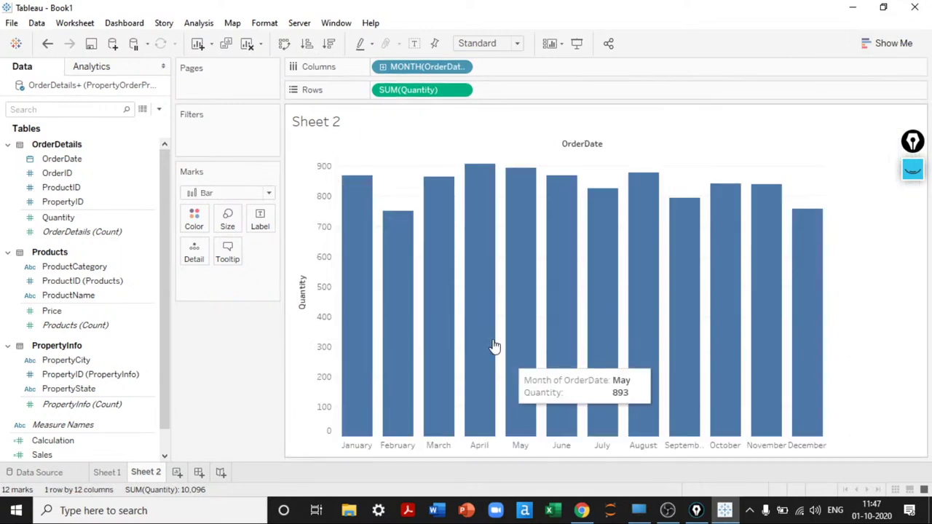
key("ctrl+w")
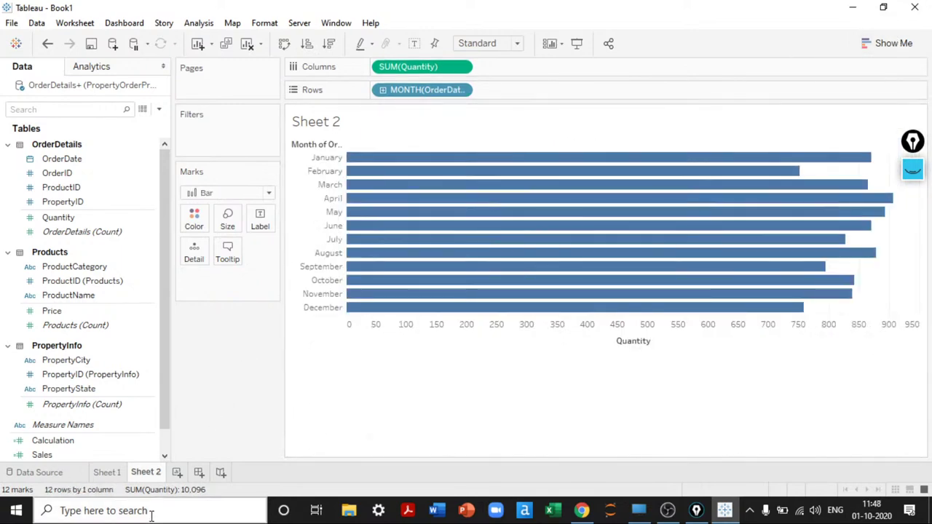
- Clear all fields from Sheet 2 and return to the waterfall chart on Sheet 1
left_click(248, 44)
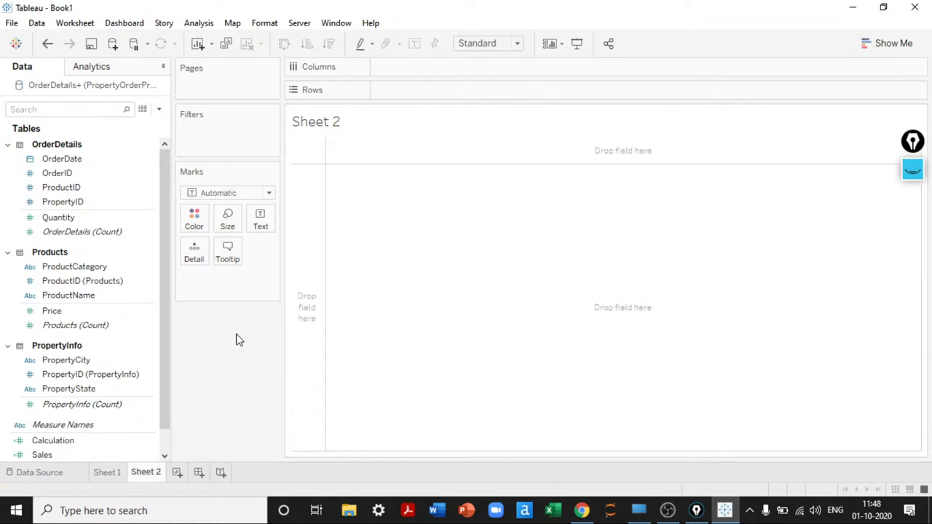
left_click(118, 473)
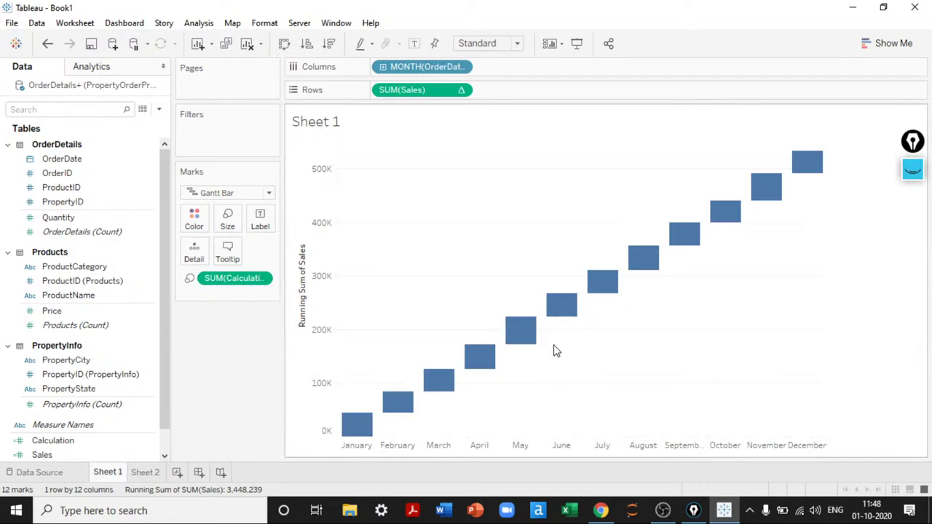
- Widen the Gantt bars to slightly below the maximum mark size so neighbouring months nearly touch
left_click(230, 228)
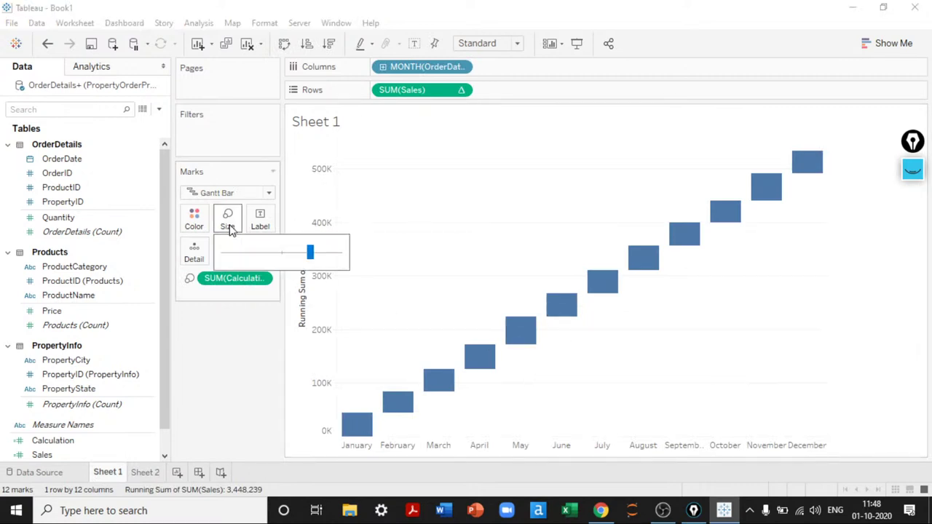
left_click_drag(325, 259, 350, 260)
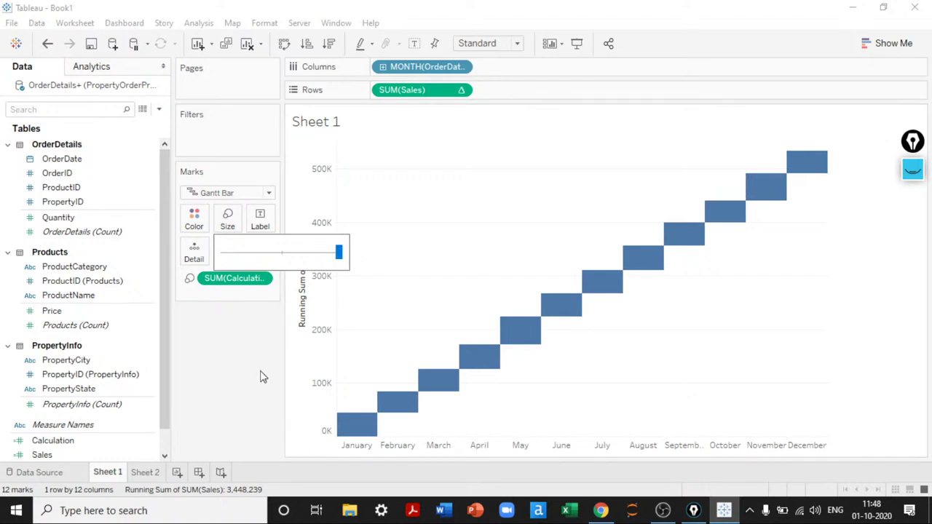
left_click_drag(339, 252, 333, 252)
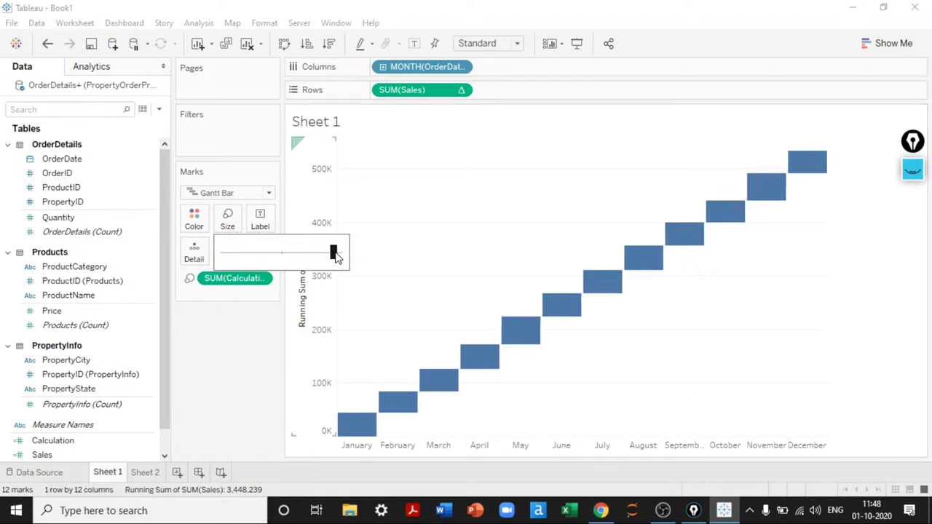
left_click(203, 396)
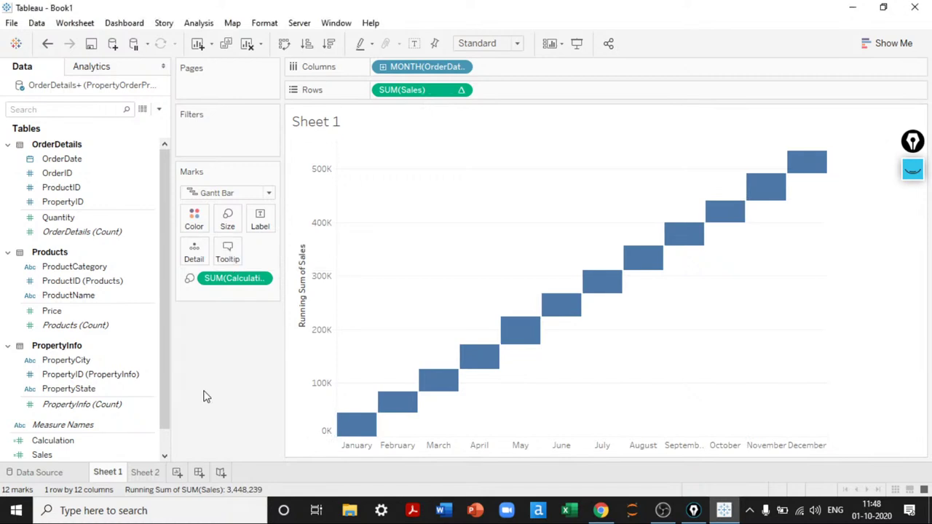
- Remove SUM(Sales) from the rows and undo the removal
left_click(460, 91)
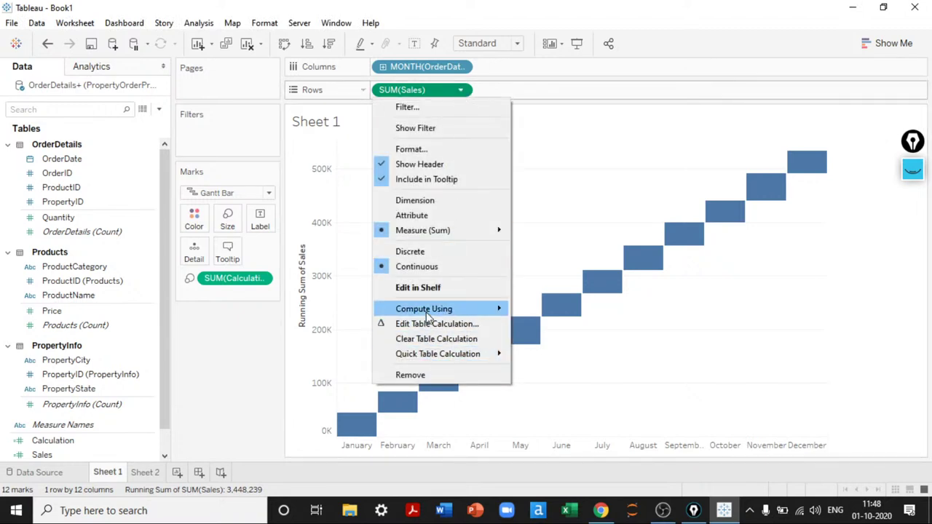
left_click(423, 374)
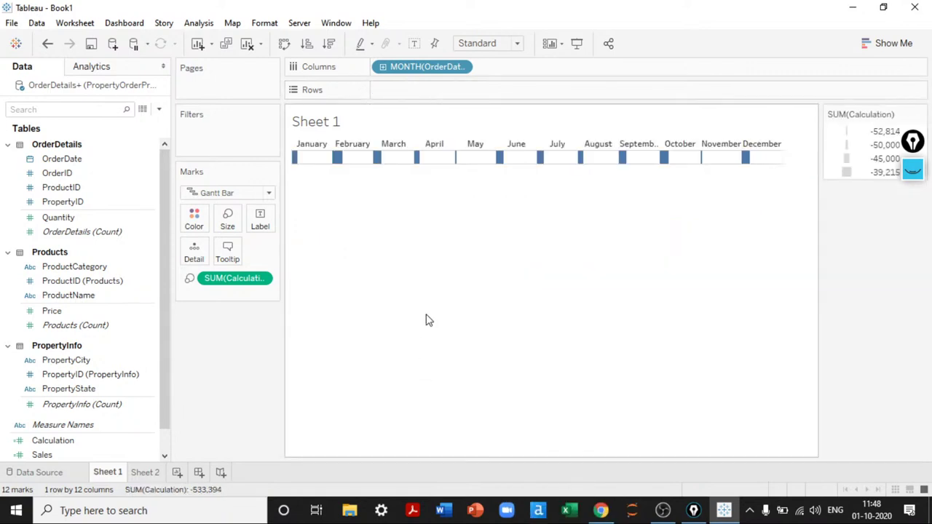
key("ctrl+z")
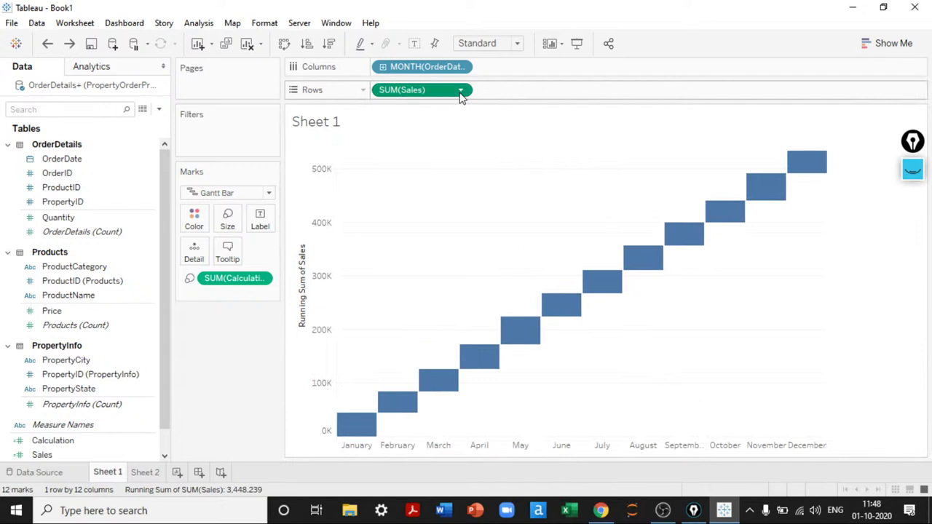
- Review the table calculation settings of SUM(Sales) on the rows without changing them
left_click(460, 89)
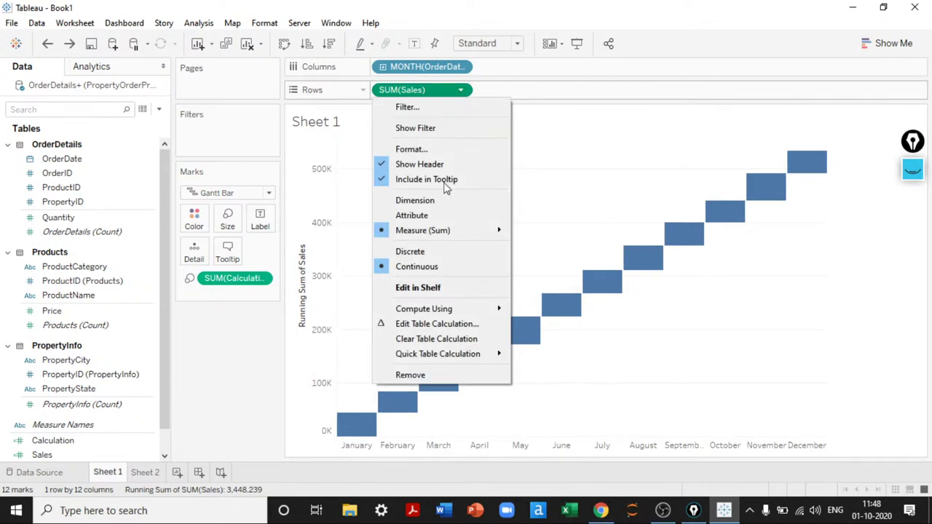
left_click(427, 326)
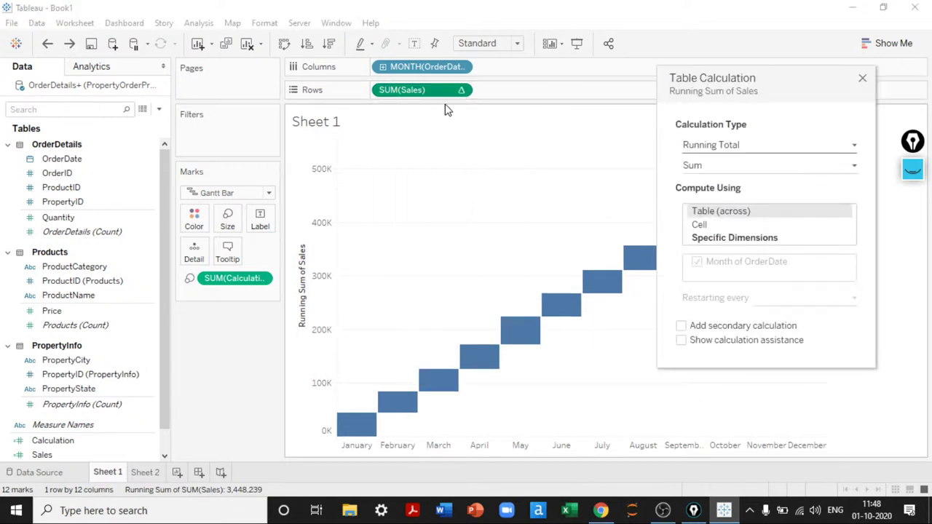
left_click(862, 78)
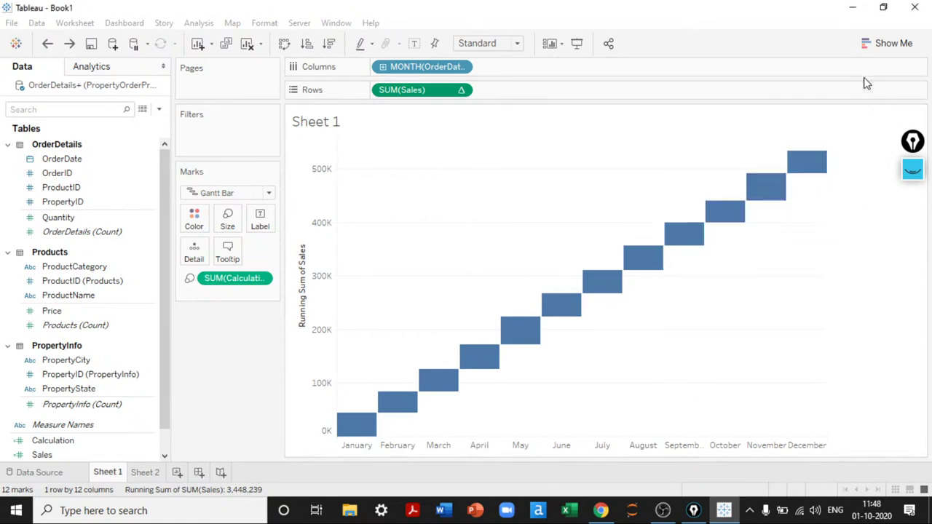
- Clear the table calculation from SUM(Sales), remove the Calculation field from the mark size, and undo both changes
left_click(461, 91)
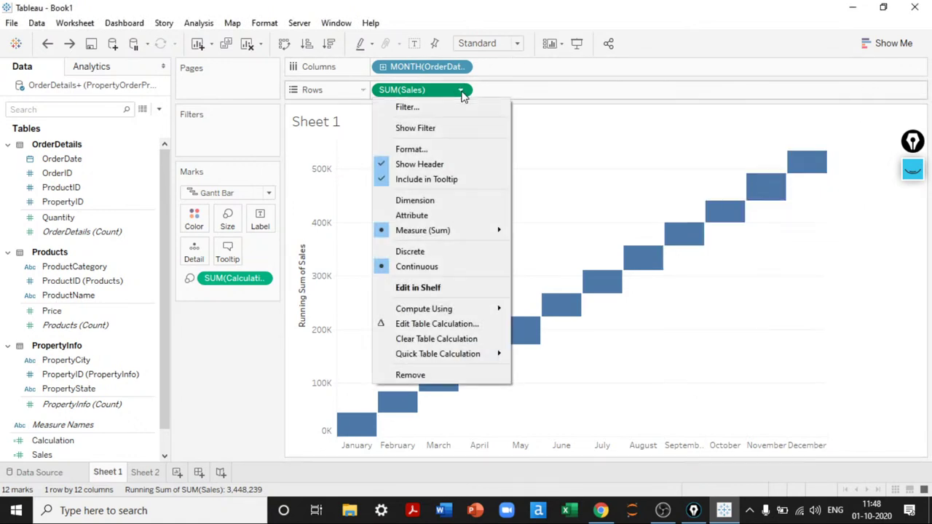
left_click(418, 339)
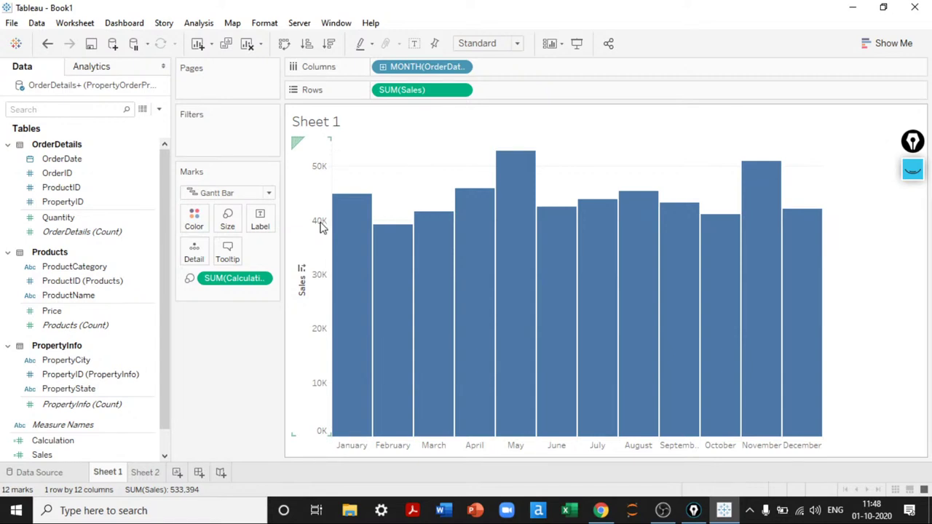
left_click_drag(220, 282, 210, 381)
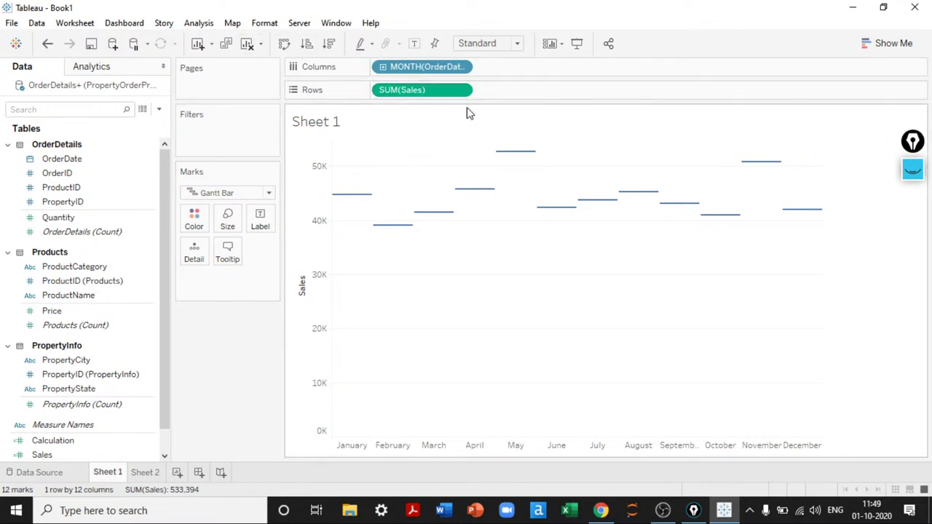
key("ctrl+z")
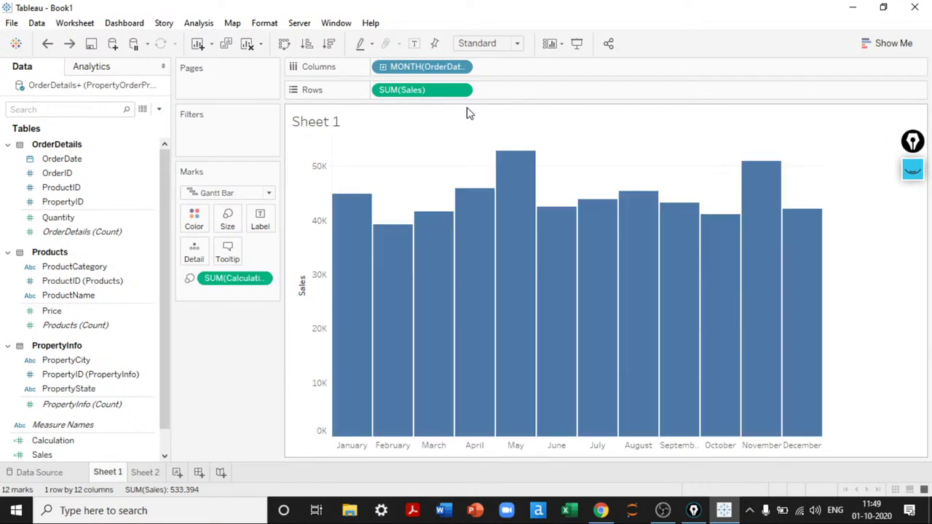
key("ctrl+z")
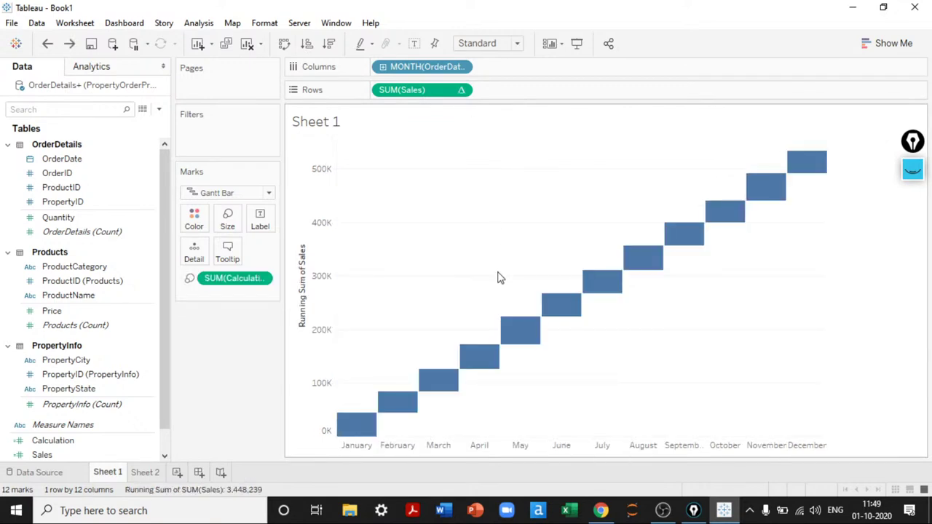
- Switch to the presentation in Chrome to examine the Waterfall Chart slide, and return to Tableau
key("alt+Tab")
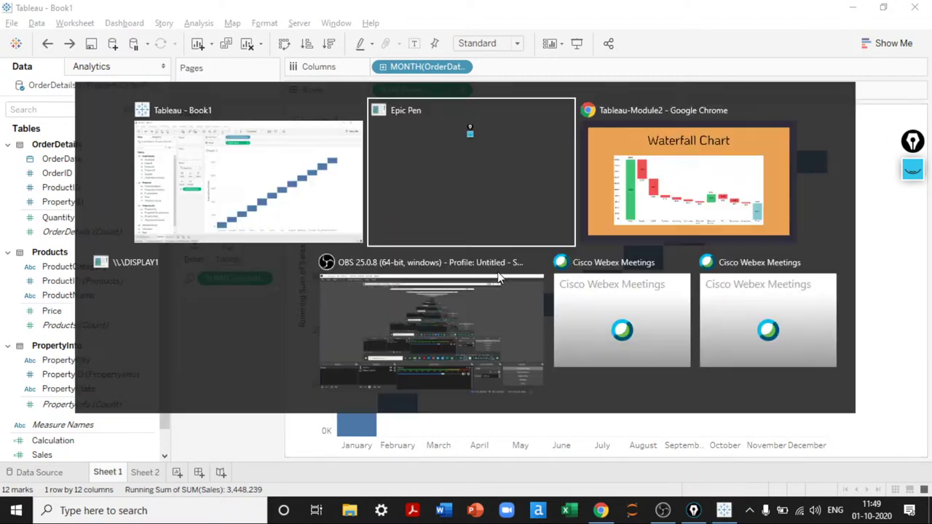
key("alt+Tab")
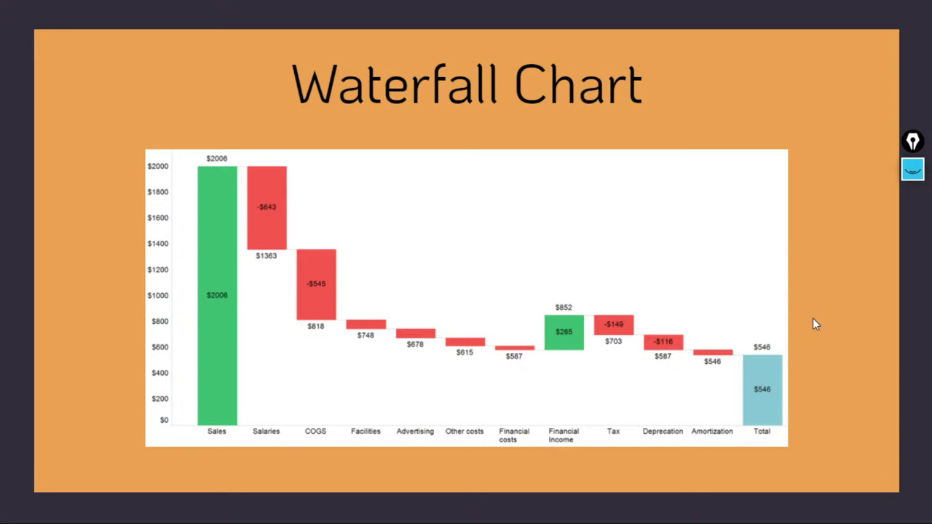
key("alt+Tab")
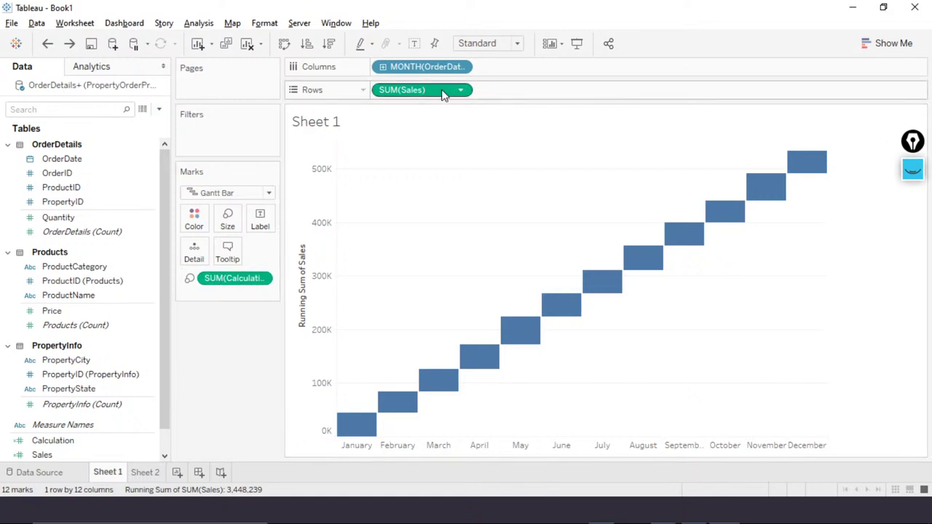
- Replace the month of OrderDate with PropertyState on the columns of the waterfall chart
mouse_move(444, 95)
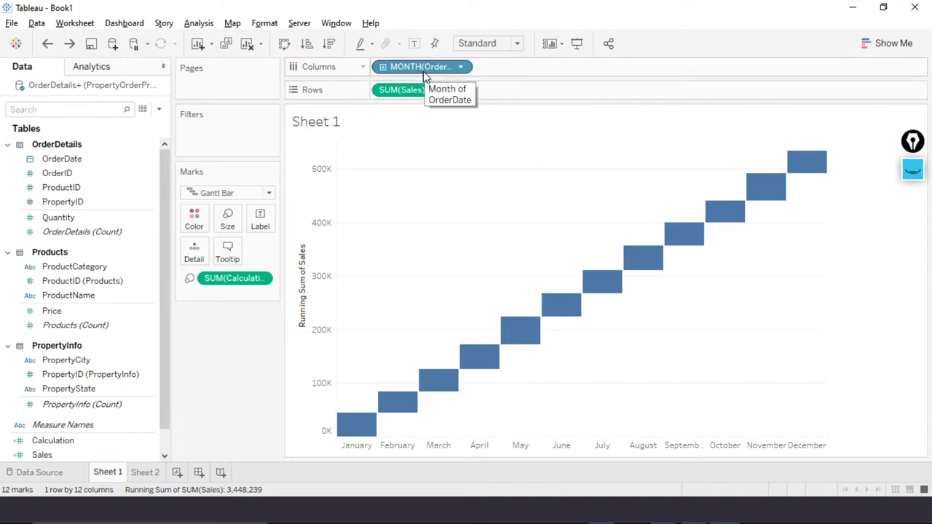
left_click_drag(424, 77, 231, 337)
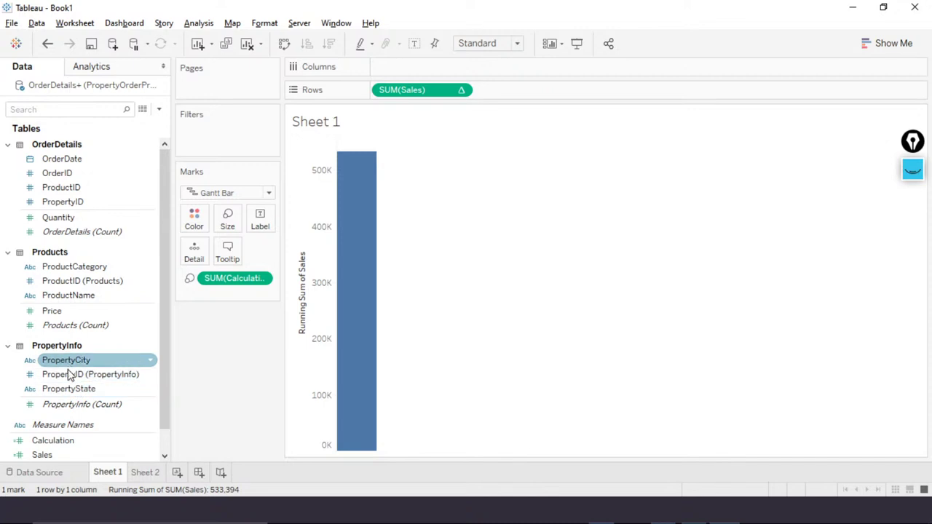
left_click_drag(70, 390, 529, 129)
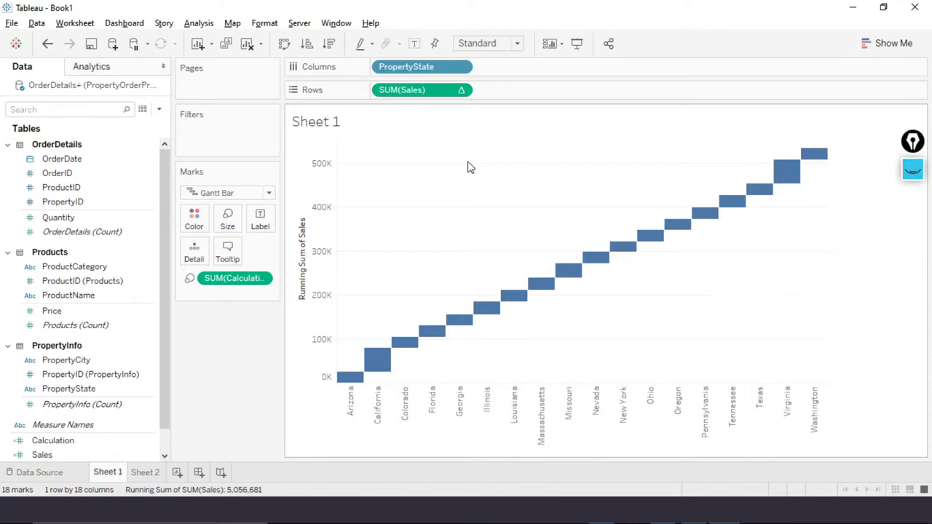
- Hide the Running Sum of Sales axis header and fit the chart to Entire View, moving the pen overlay off the bars
right_click(301, 204)
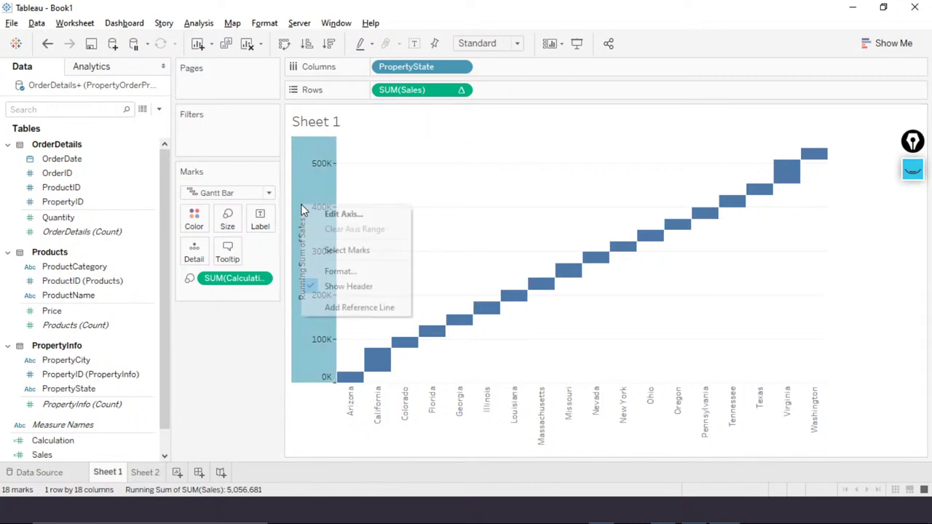
left_click(343, 306)
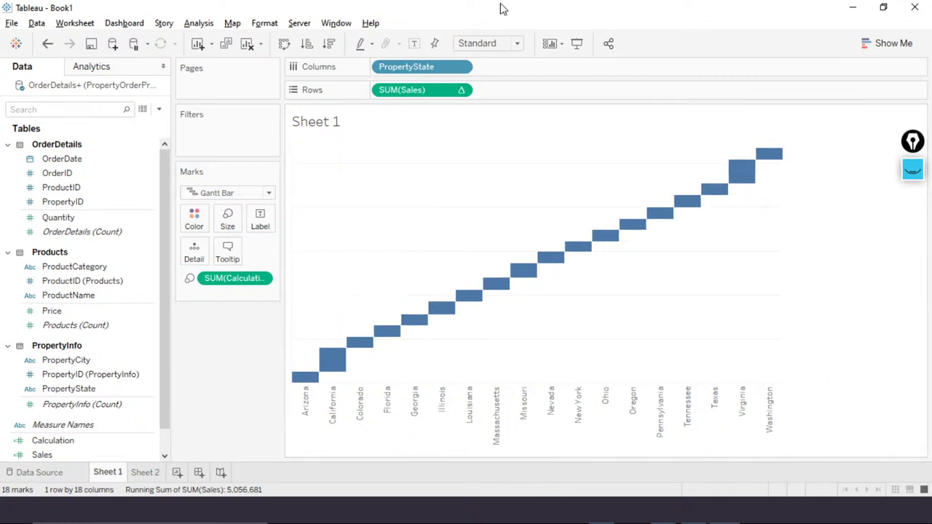
left_click(500, 50)
left_click(493, 92)
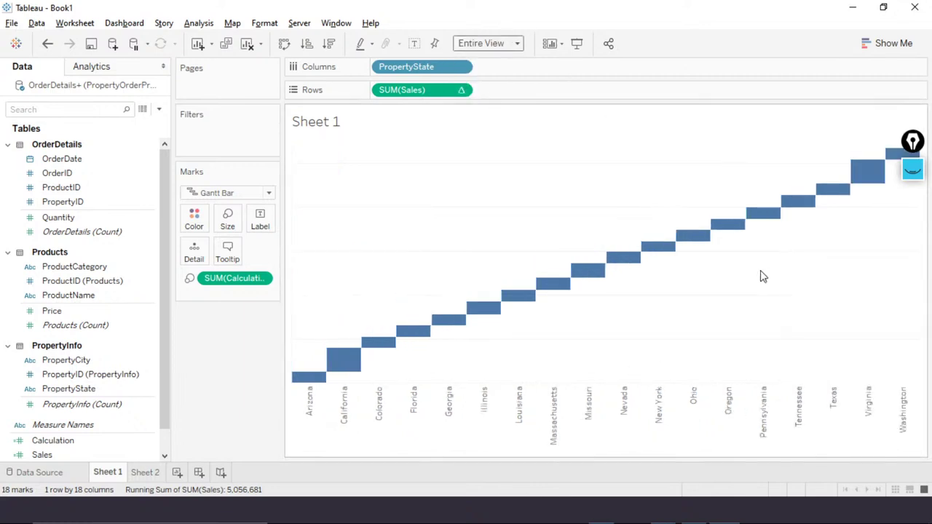
left_click_drag(912, 142, 902, 254)
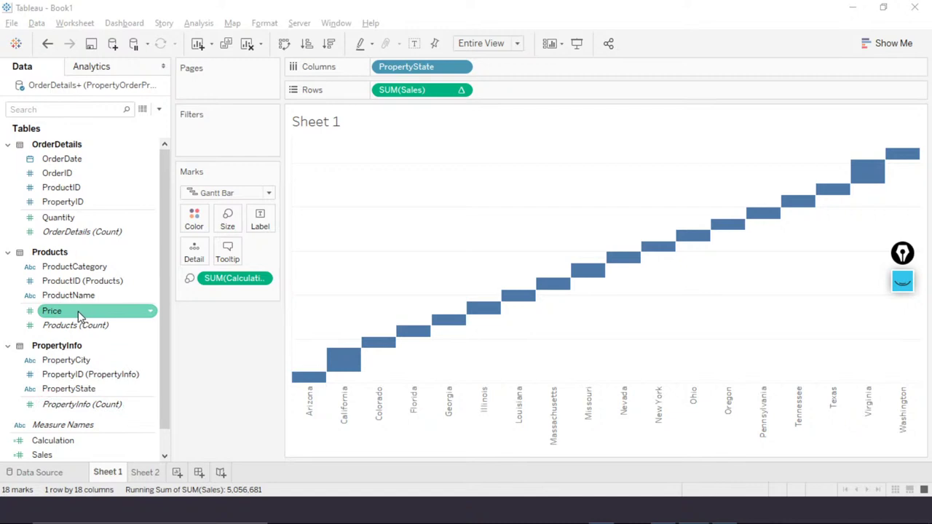
- Colour the Gantt bars by Sales
left_click(52, 441)
left_click(41, 454, "ctrl")
left_click_drag(42, 454, 199, 225)
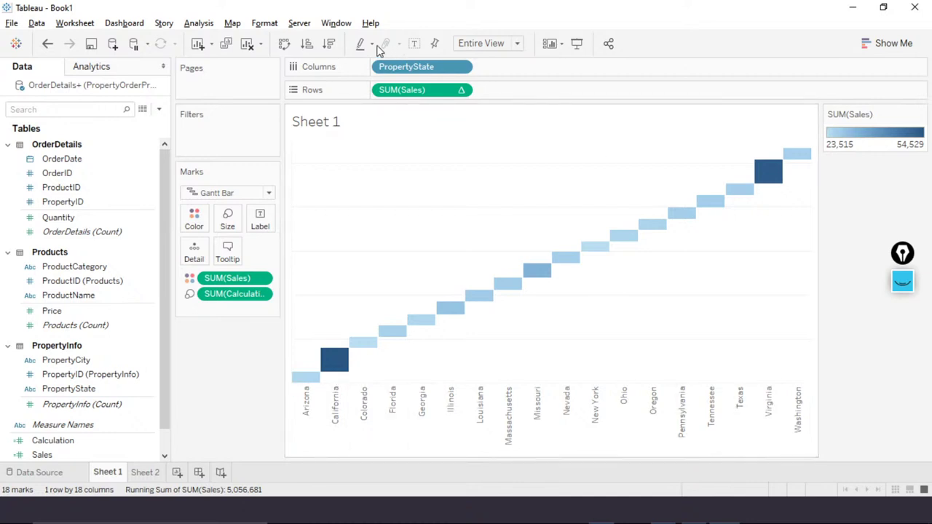
- Turn on mark labels and label each state's bar with its own Sales
left_click(414, 44)
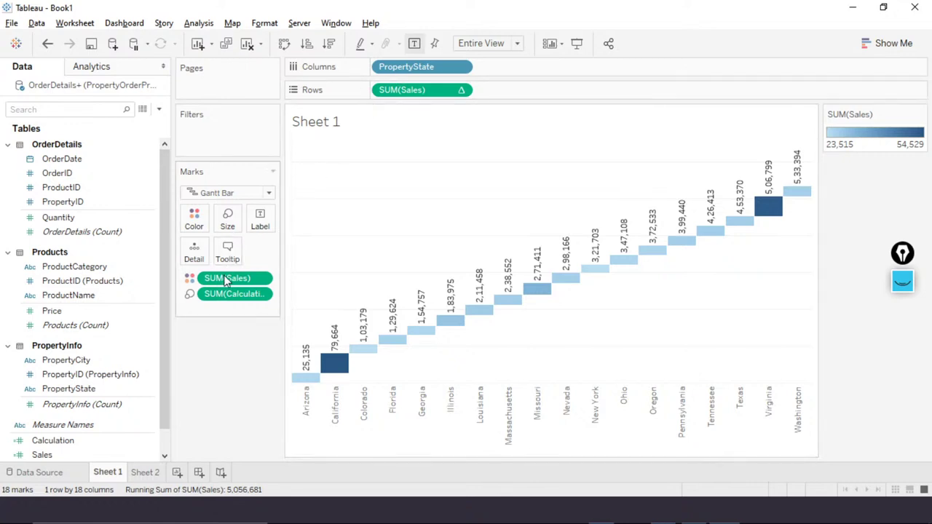
left_click(415, 44)
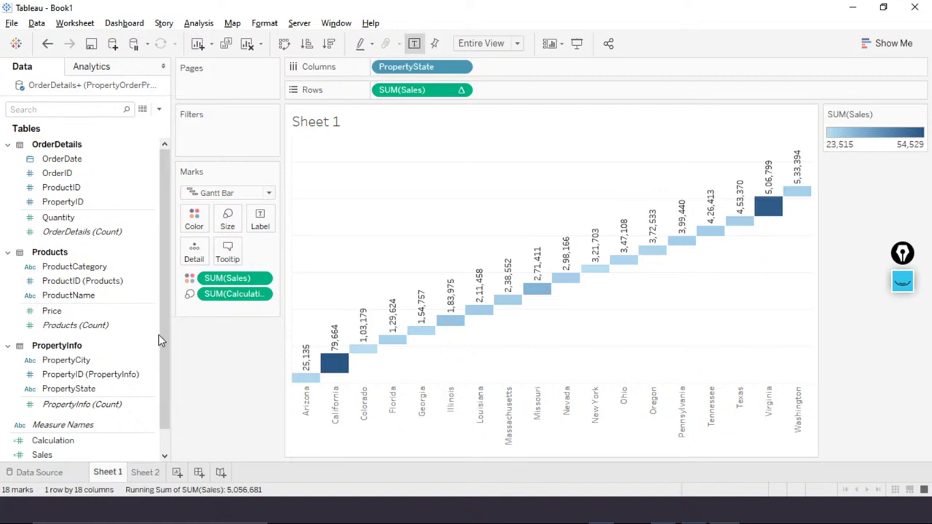
left_click_drag(38, 457, 261, 225)
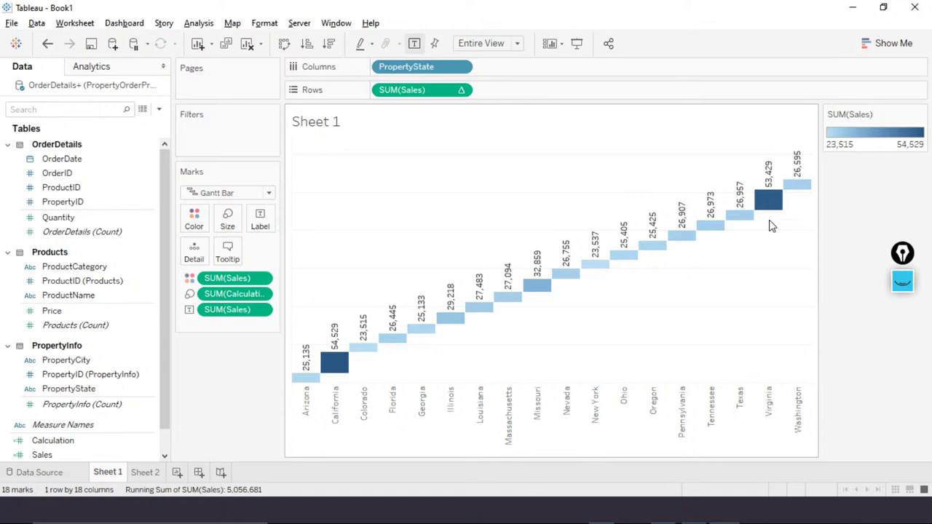
- Remove SUM(Sales) from the mark labels and show the running total labels on the bars instead
mouse_move(770, 192)
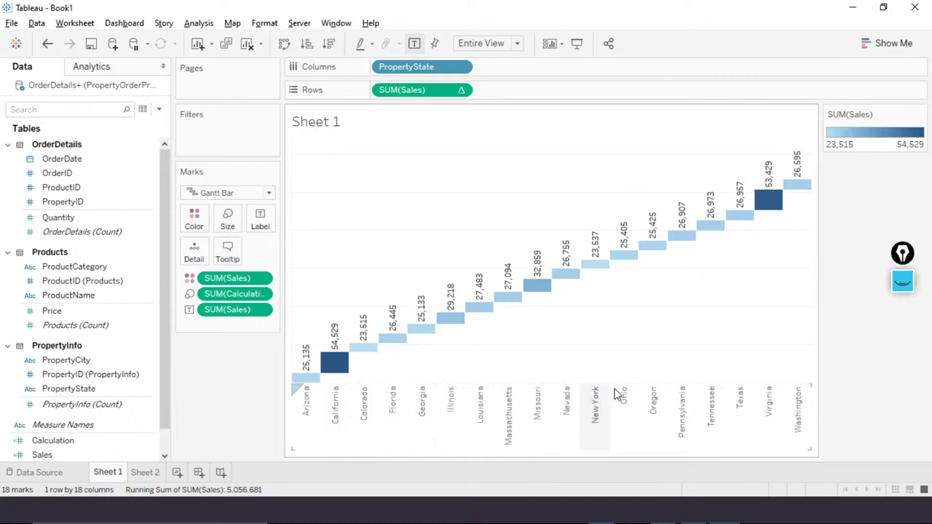
mouse_move(451, 319)
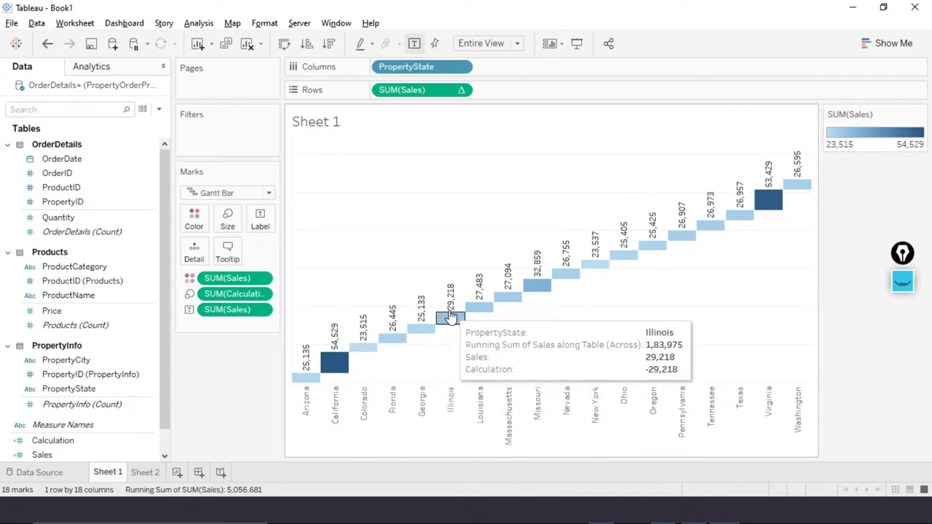
mouse_move(517, 288)
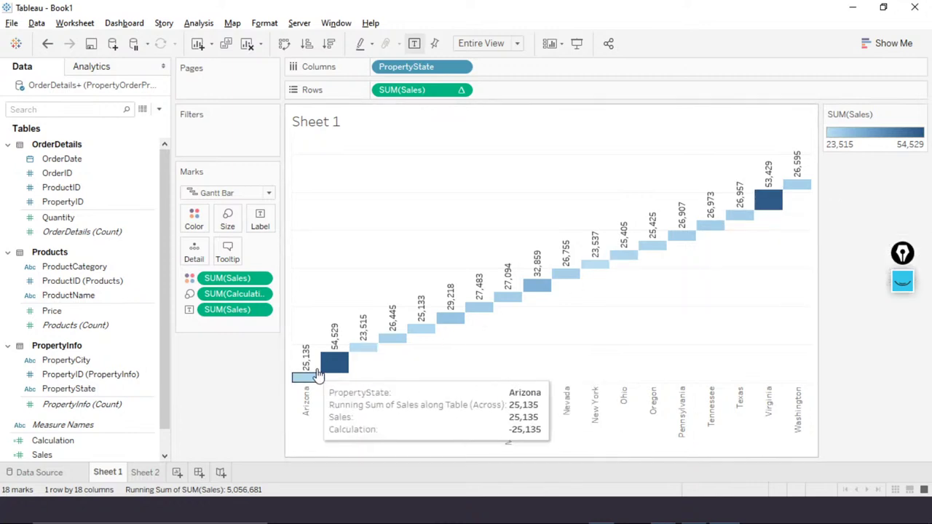
mouse_move(417, 331)
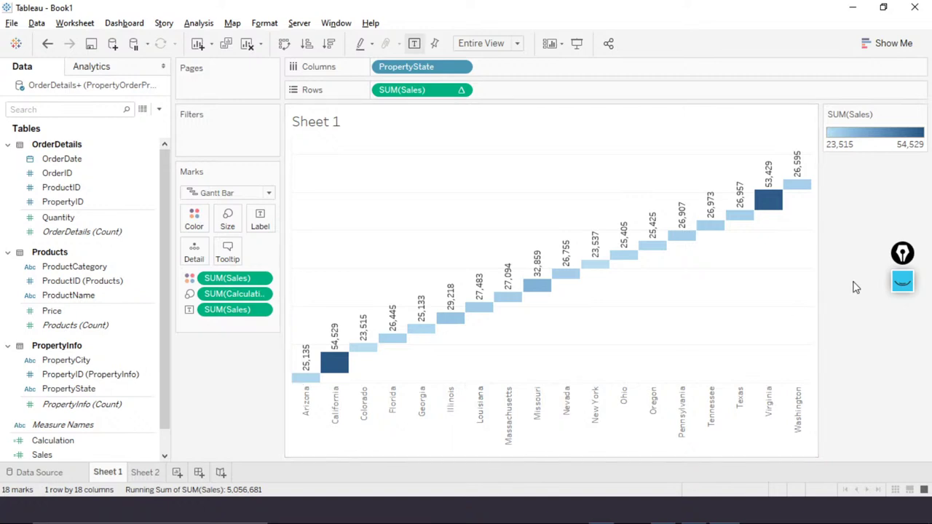
mouse_move(803, 189)
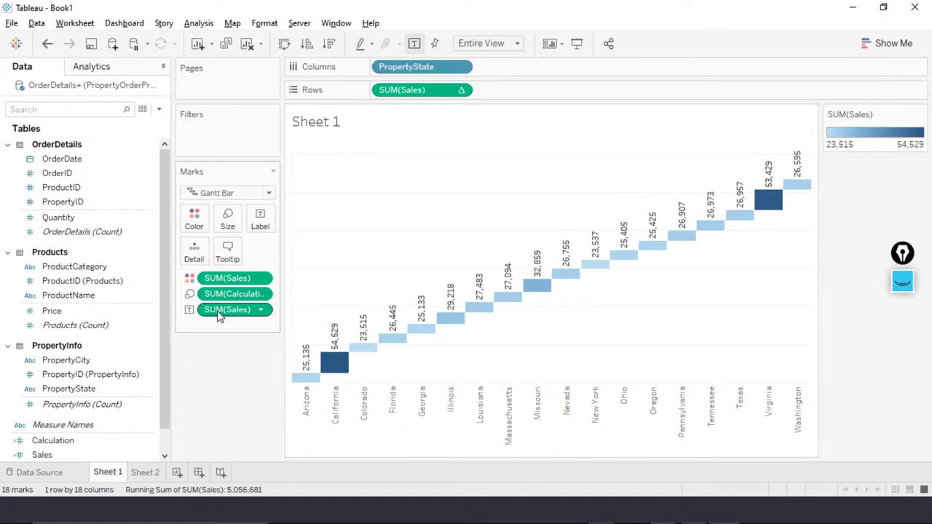
left_click_drag(222, 311, 206, 421)
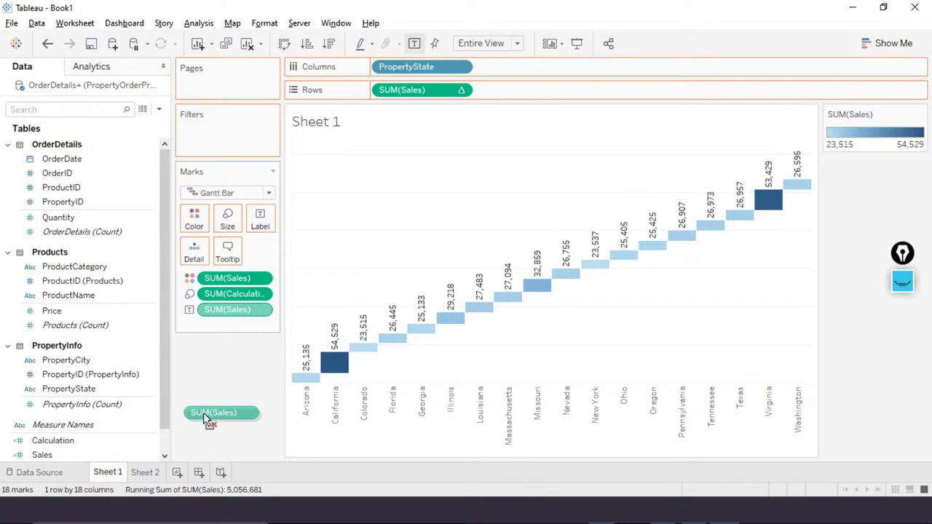
left_click_drag(206, 420, 204, 418)
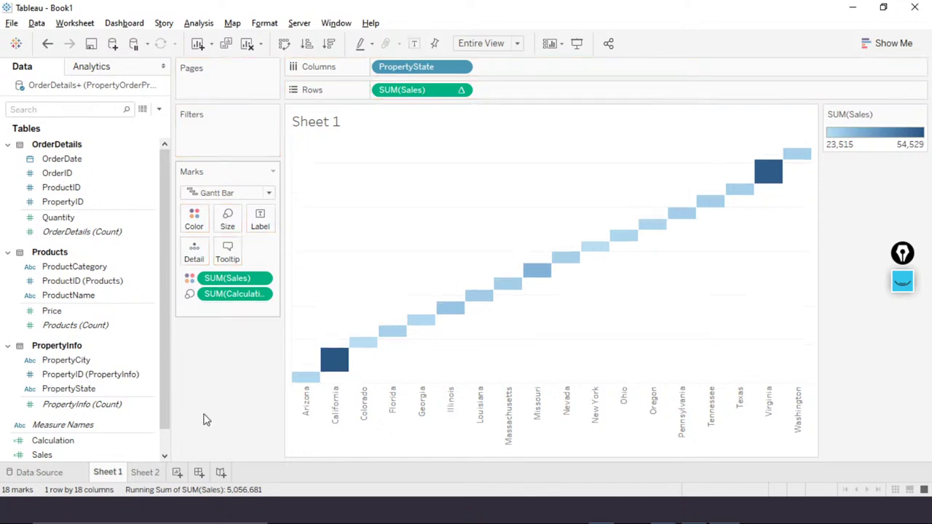
left_click(414, 45)
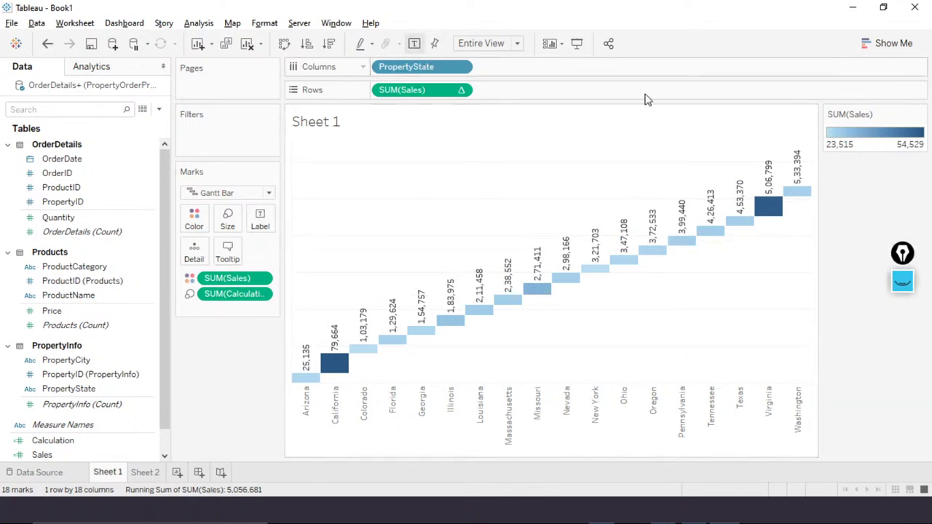
- Compare the chart with the Waterfall Chart slide in Chrome, and advance the presentation to the Donut Chart slide
mouse_move(804, 186)
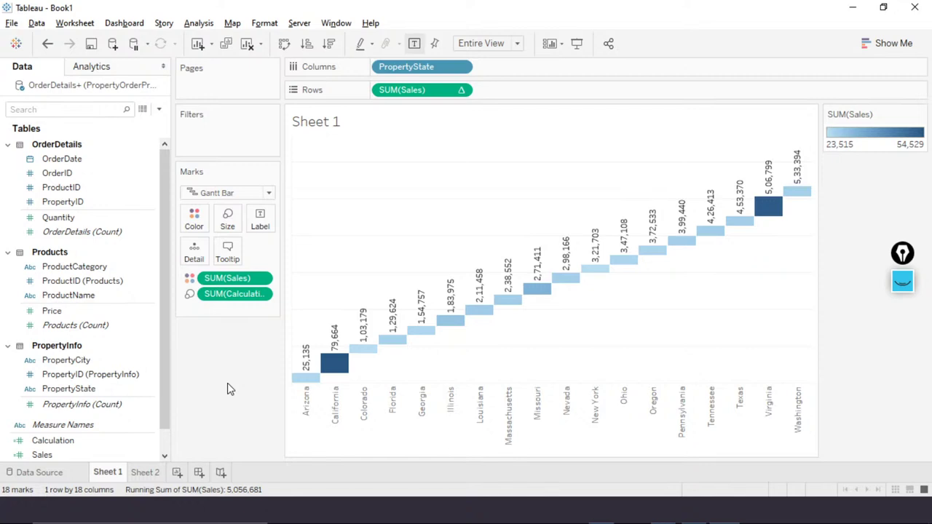
key("alt+Tab")
key("alt+Tab")
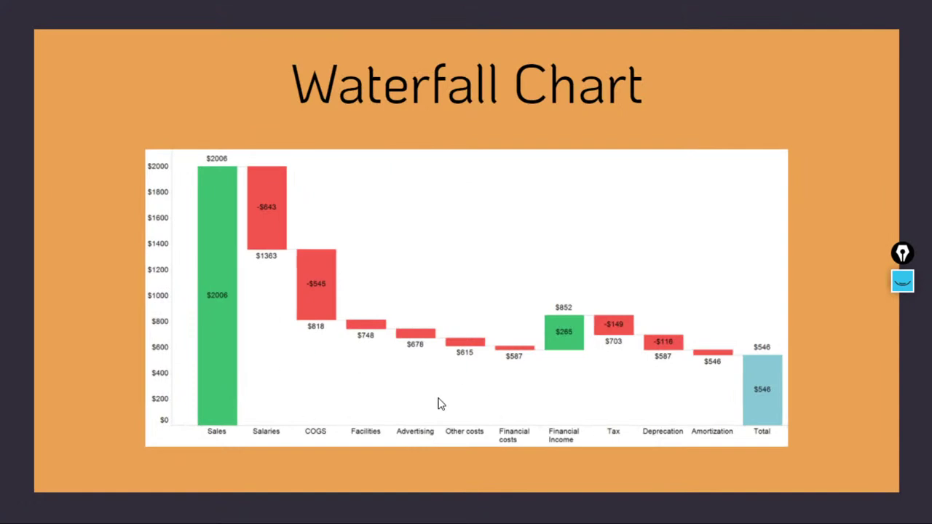
key("alt+Tab")
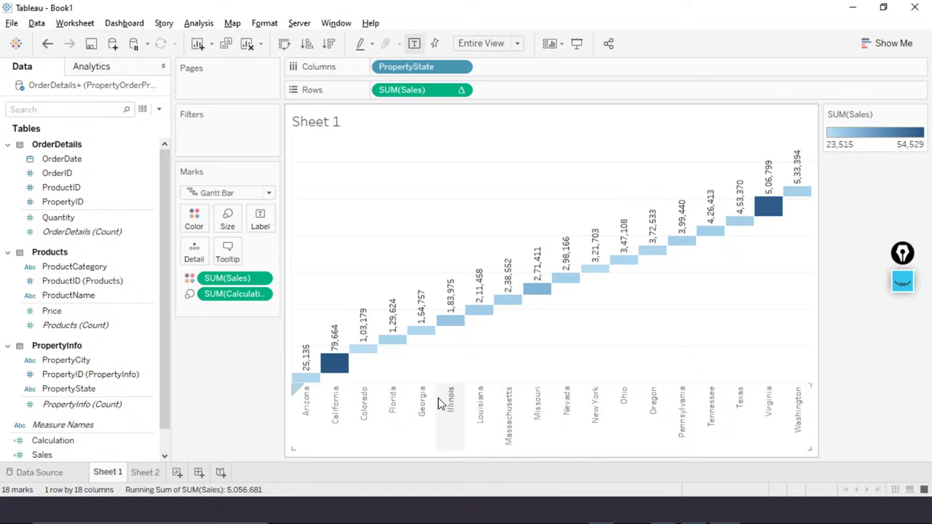
key("alt+Tab")
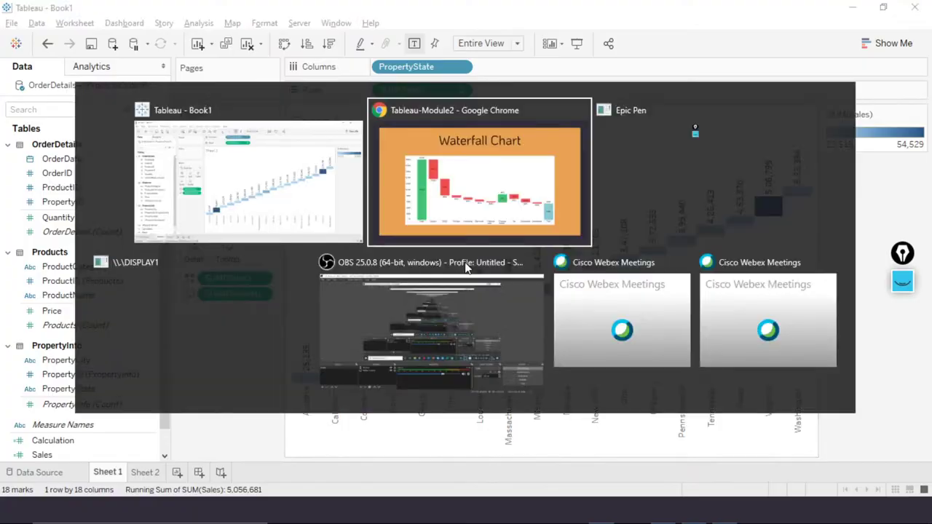
left_click(570, 326)
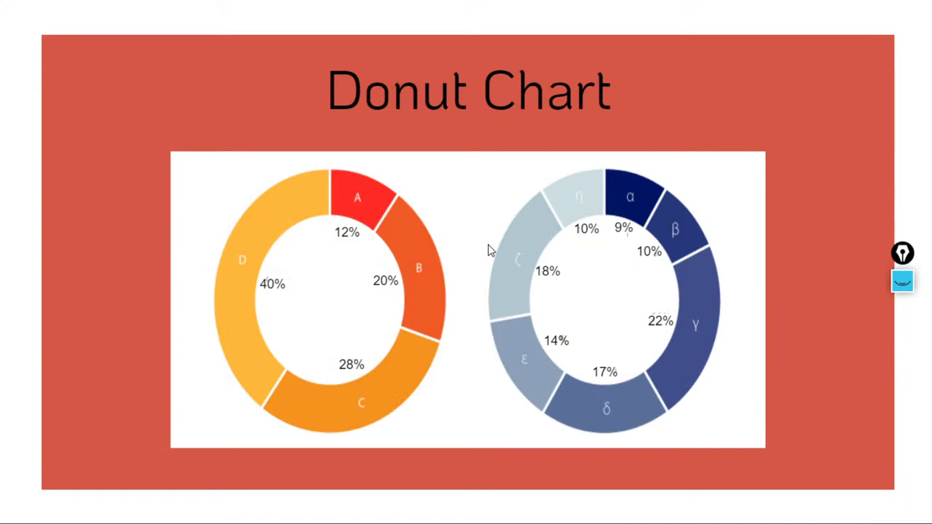
- Switch back to Tableau, rename Sheet 1 as Waterfall Chart, and go to Sheet 2
key("super+d")
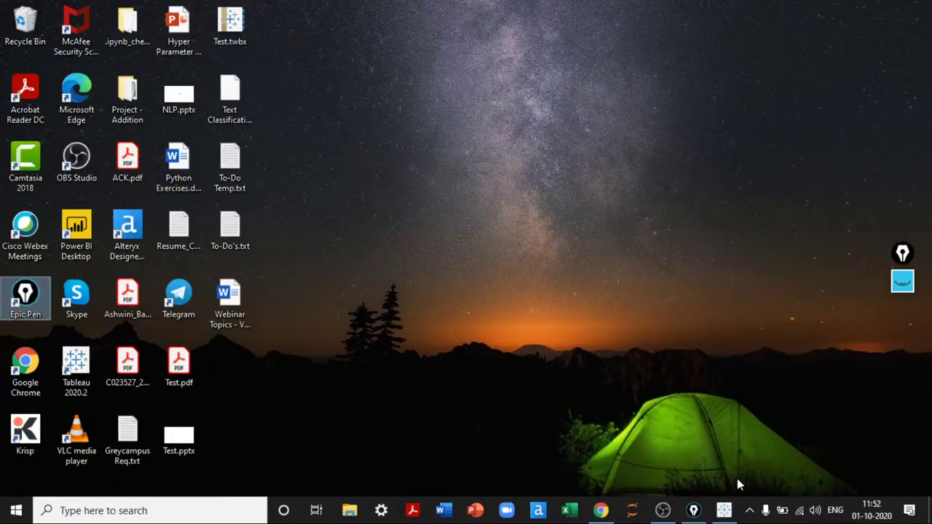
left_click(724, 510)
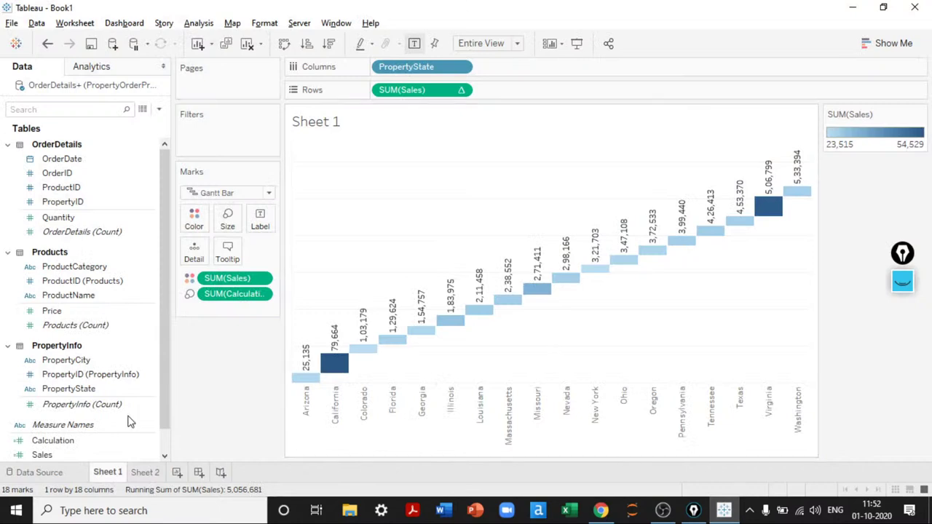
double_click(96, 471)
type("Waterfall Chart")
key("Return")
key("ctrl+Tab")
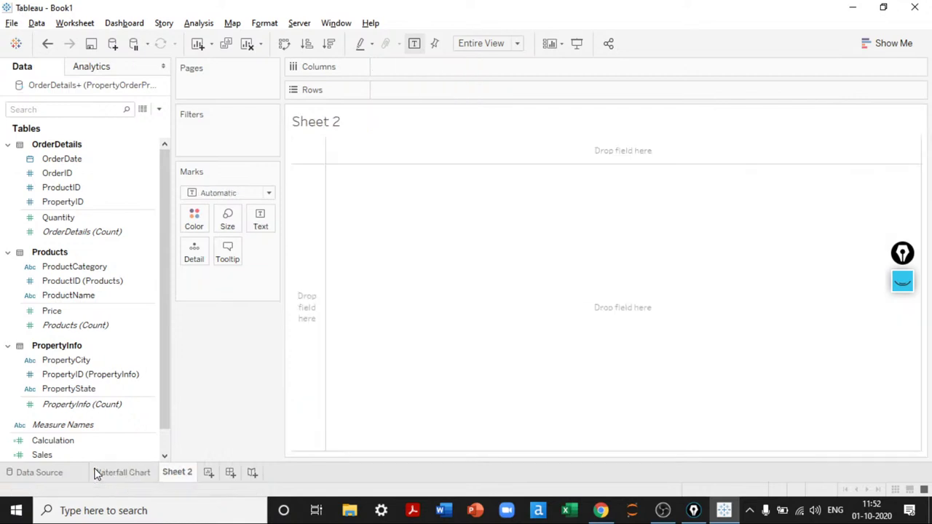
- Rename Sheet 2 as Donut Chart
key("alt+h")
left_click(182, 475)
double_click(182, 475)
type("DOnu")
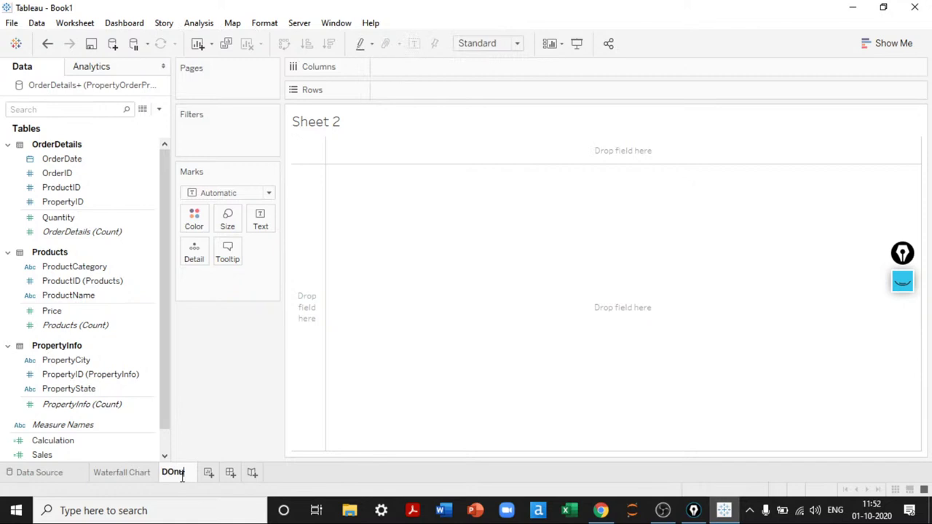
key("BackSpace")
key("BackSpace")
type("onut CHart")
key("Return")
double_click(183, 480)
left_click(182, 476)
key("Delete")
type("h")
key("Return")
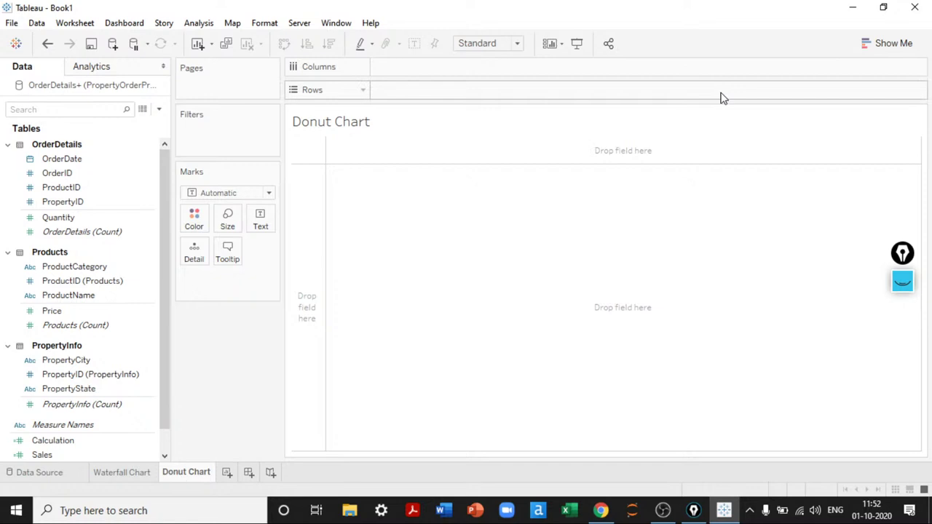
- Build a text table of Sales by ProductCategory, with the categories as rows
left_click(881, 44)
left_click_drag(902, 252, 904, 361)
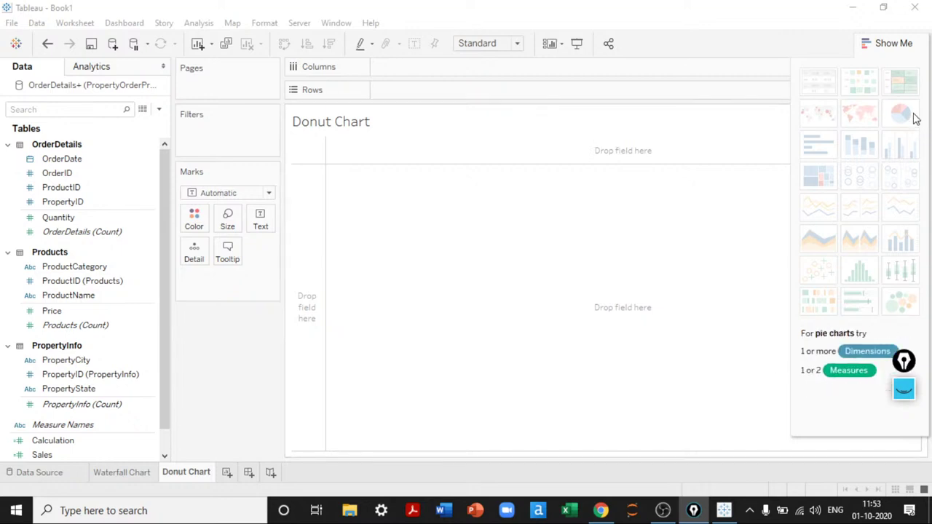
left_click(138, 202)
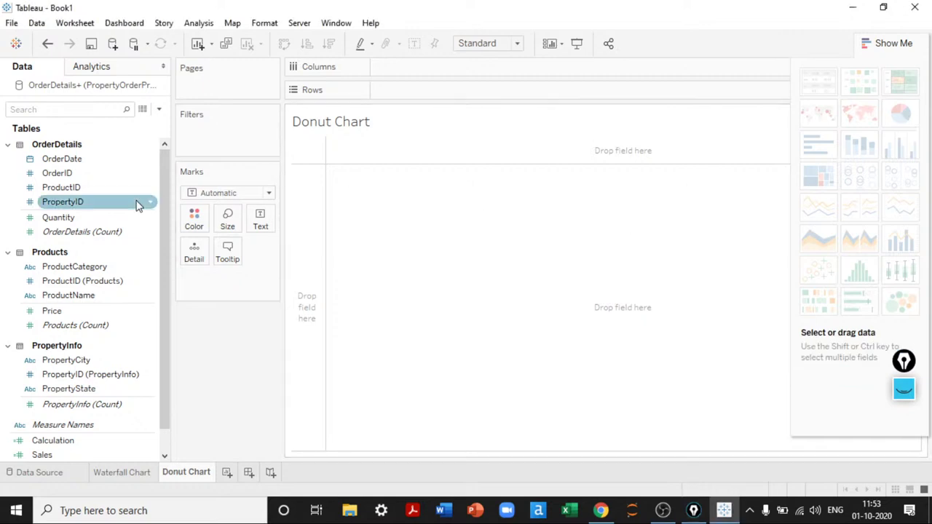
left_click_drag(67, 268, 339, 359)
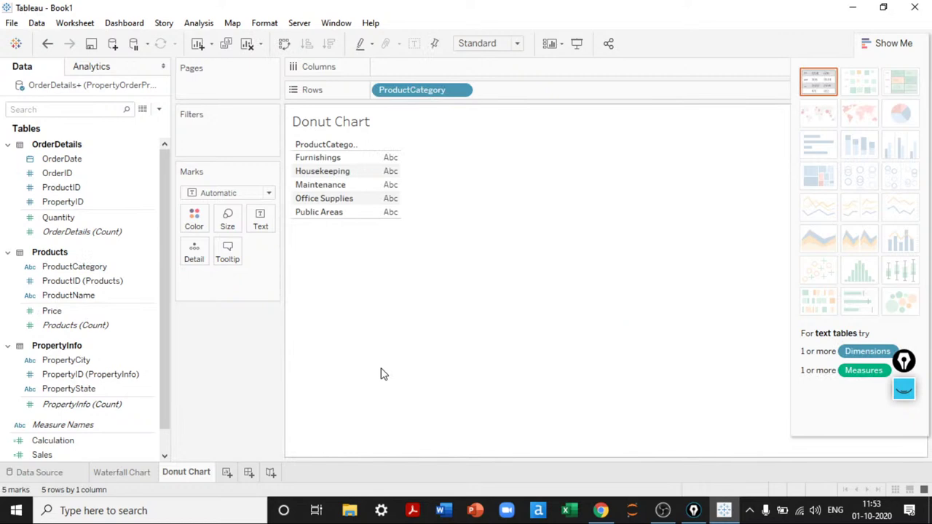
left_click(64, 444)
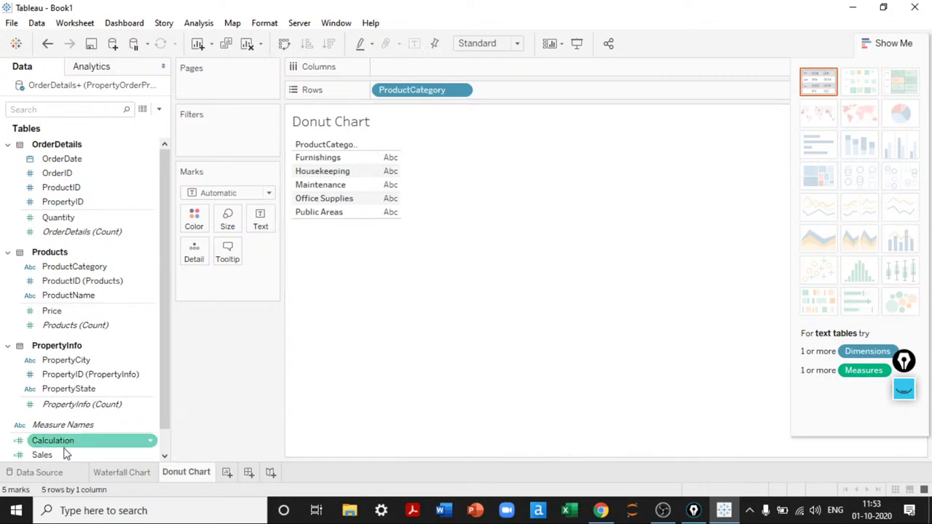
left_click(64, 453)
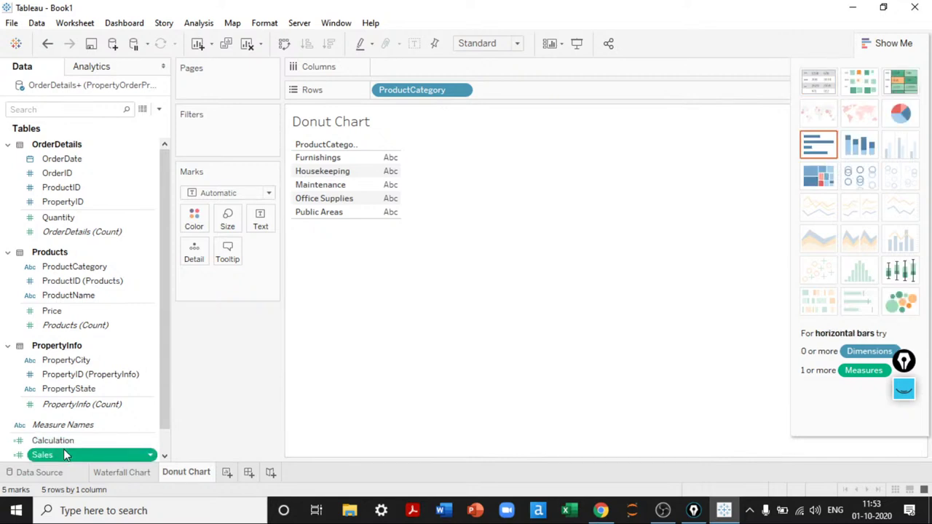
left_click_drag(63, 449, 313, 222)
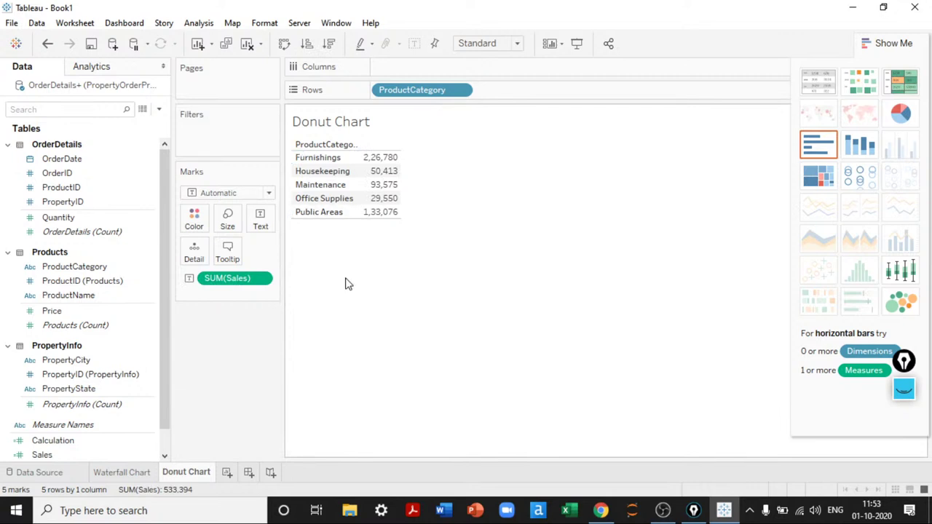
- Convert the Sales by ProductCategory table into a pie chart and enlarge the pie considerably
left_click(905, 125)
left_click(893, 43)
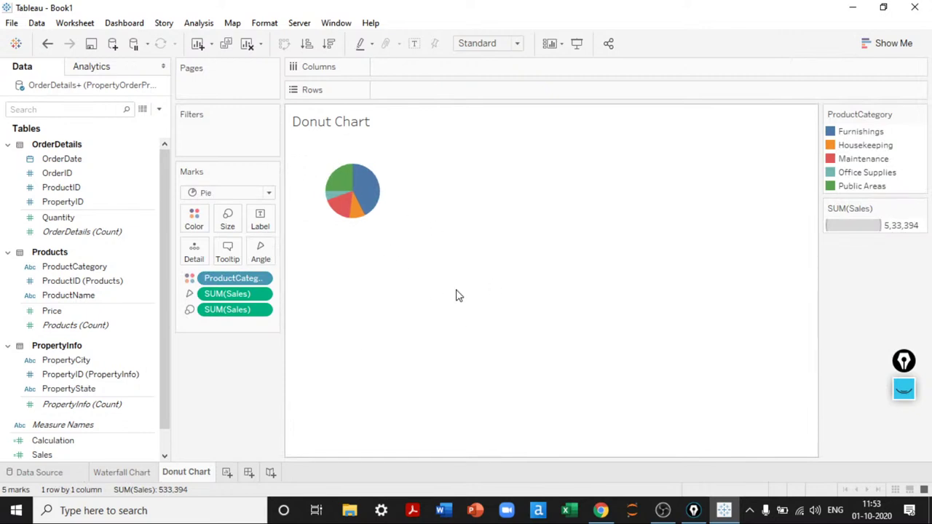
key("ctrl+shift+b")
key("ctrl+shift+b")
key("ctrl+shift+b")
key("ctrl+shift+b")
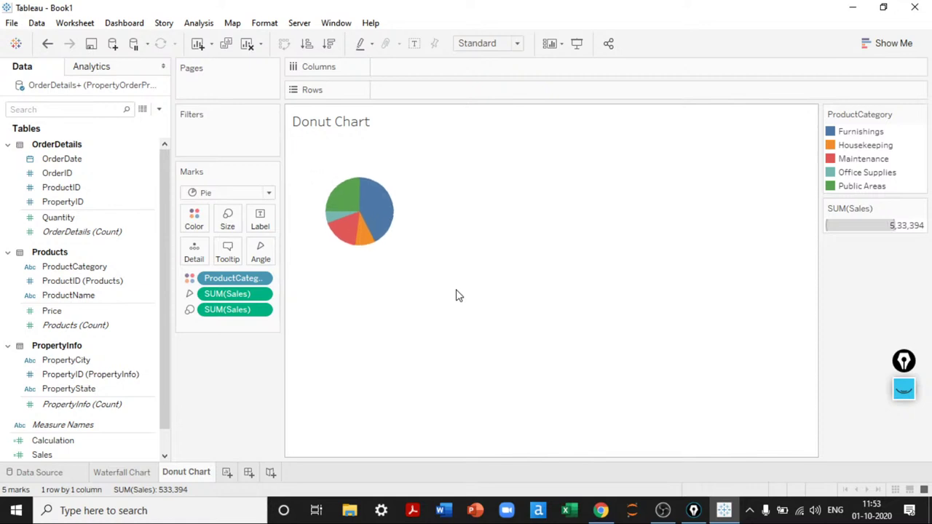
key("ctrl+shift+b")
key("ctrl+shift+b")
key("ctrl+shift+b")
key("ctrl+shift+b")
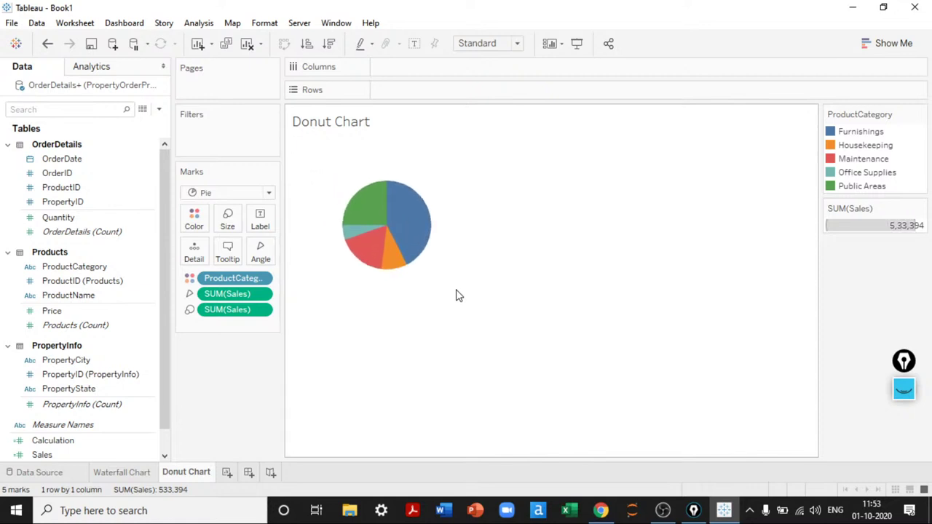
key("ctrl+shift+b")
key("ctrl+shift+b")
key("ctrl+shift+b")
key("ctrl+shift+b")
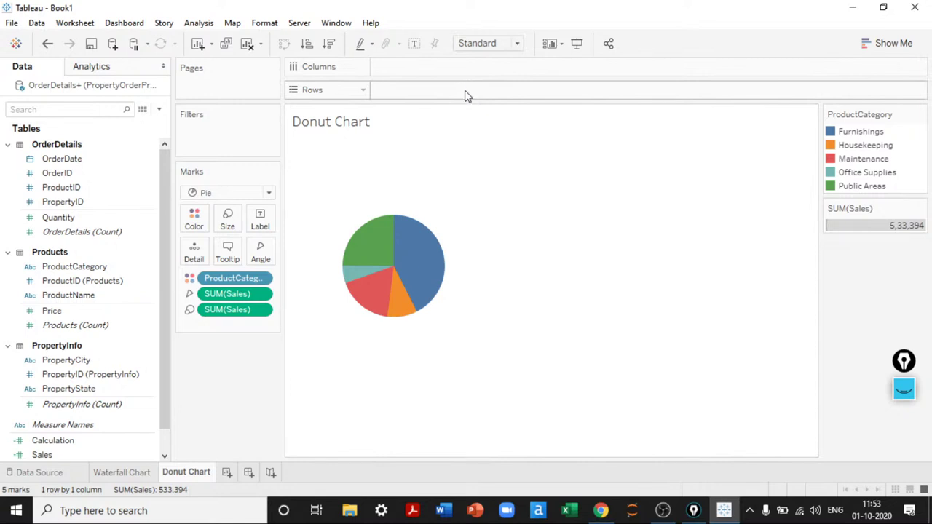
- Add two placeholder measures with the value 0 to Rows to duplicate the pie
double_click(421, 91)
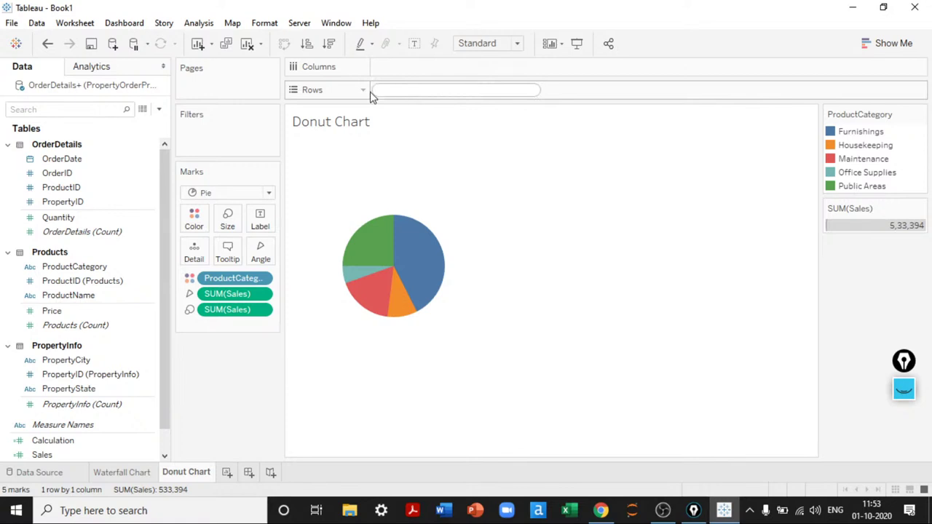
type("0")
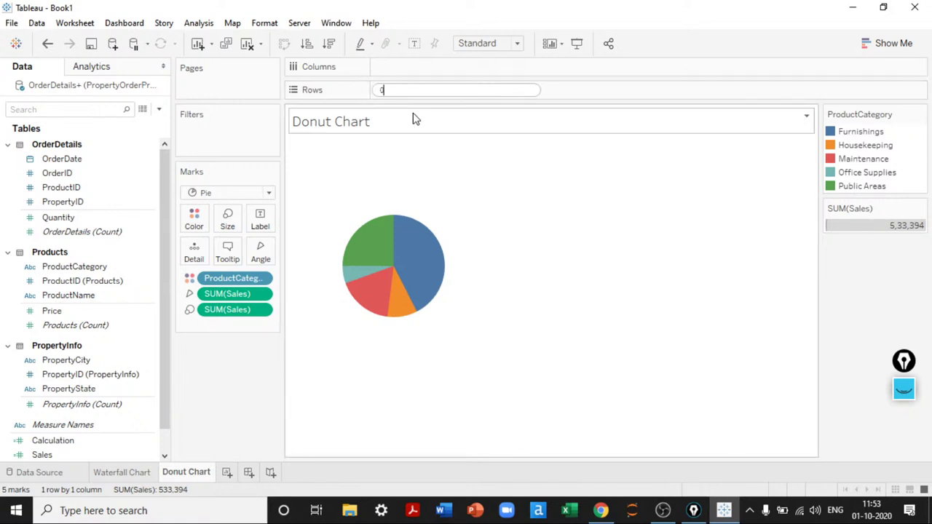
key("Return")
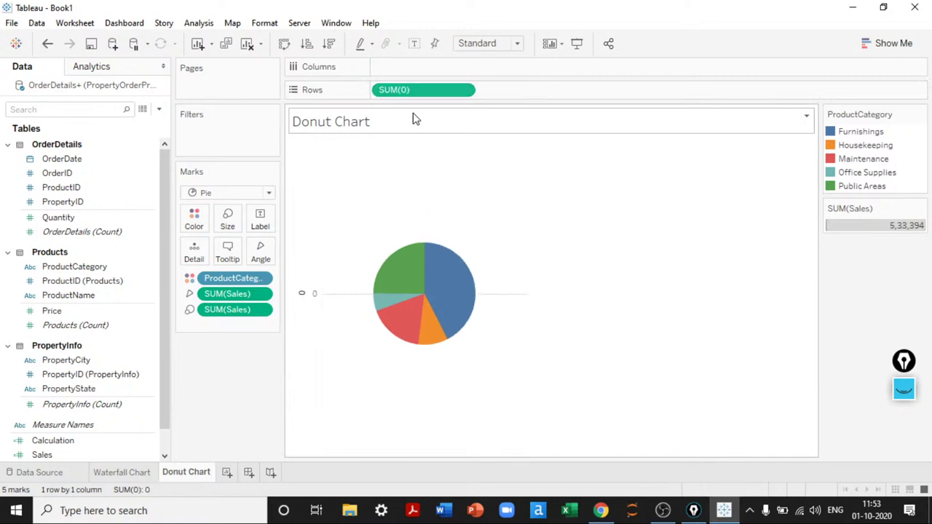
double_click(514, 89)
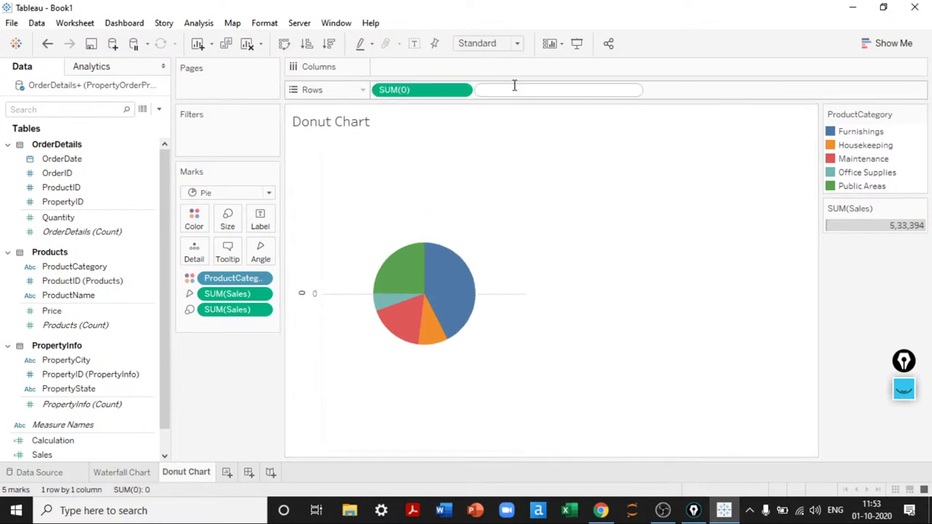
type("0")
key("Return")
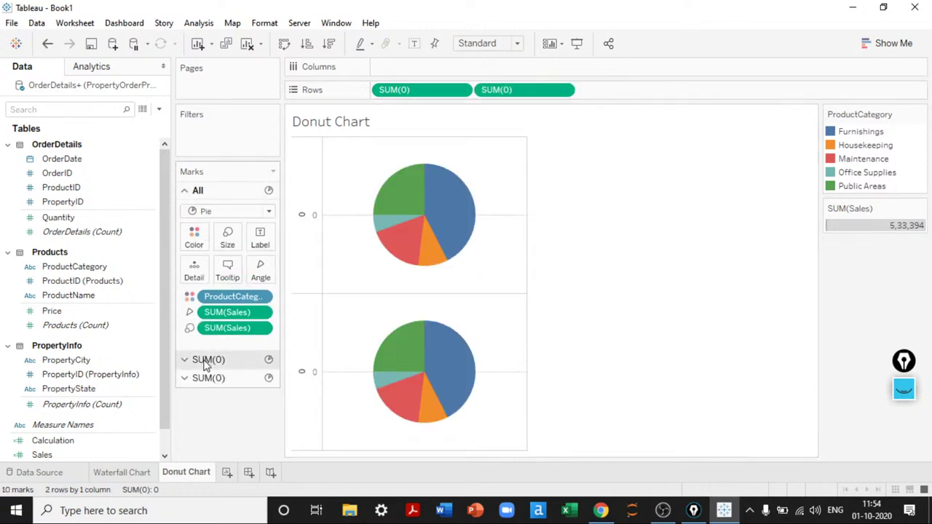
- Remove ProductCategory and both SUM(Sales) fields from the marks of the second SUM(0)
left_click(217, 362)
left_click(218, 375)
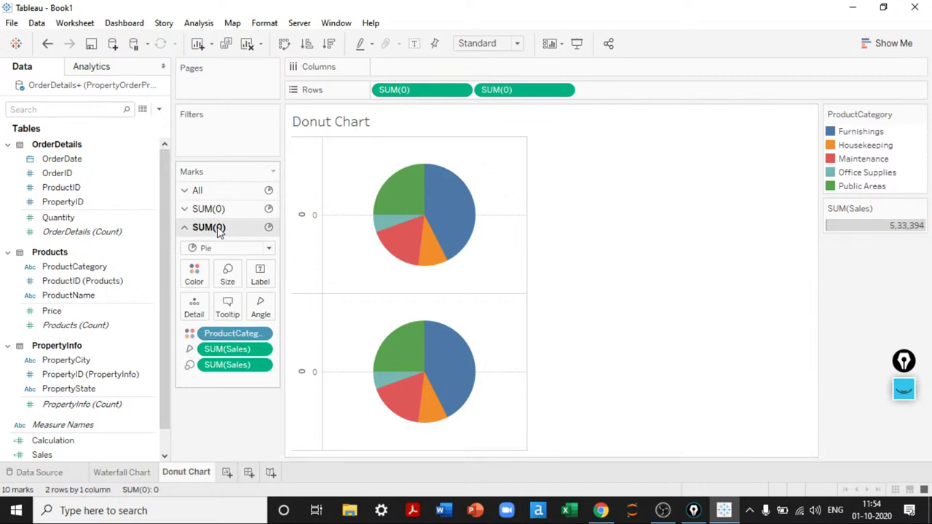
left_click_drag(228, 365, 229, 437)
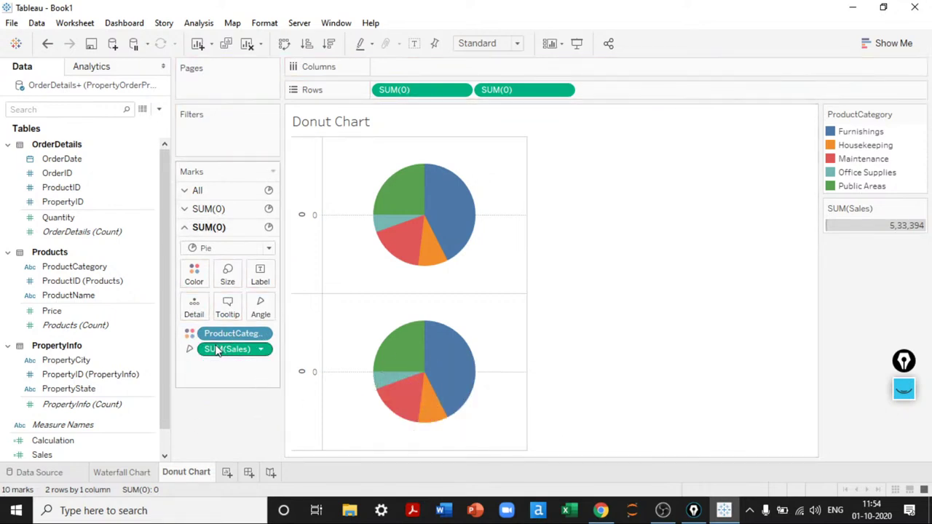
left_click_drag(216, 350, 230, 430)
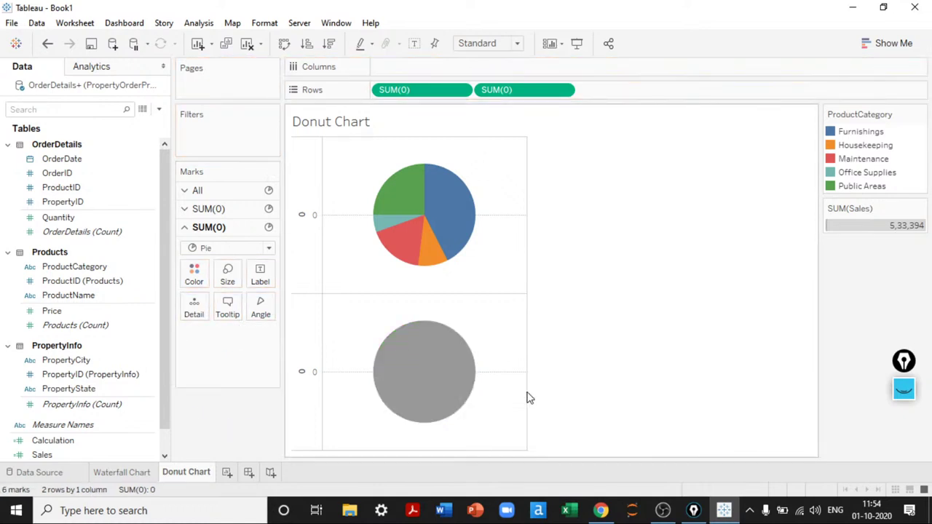
- Shrink the second SUM(0) pie slightly below the first pie's size and colour it white
left_click(229, 282)
left_click_drag(250, 311, 248, 309)
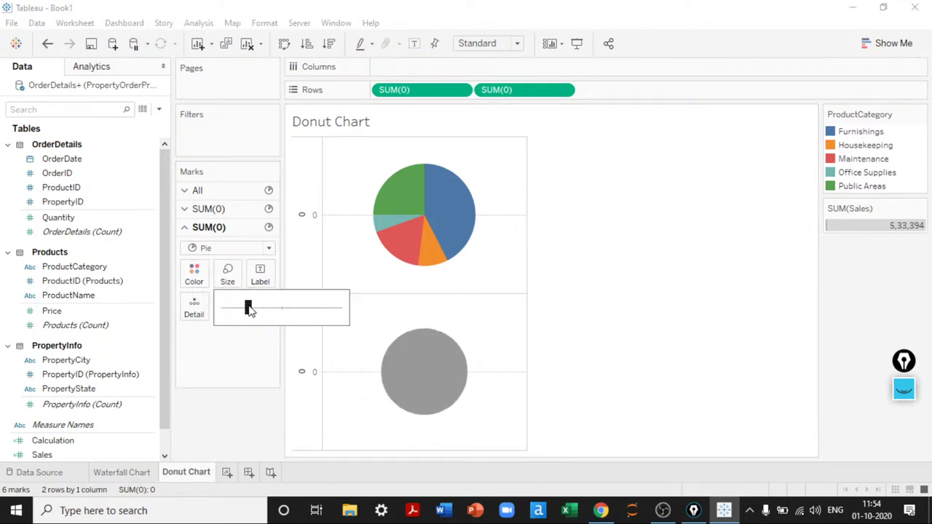
left_click(193, 279)
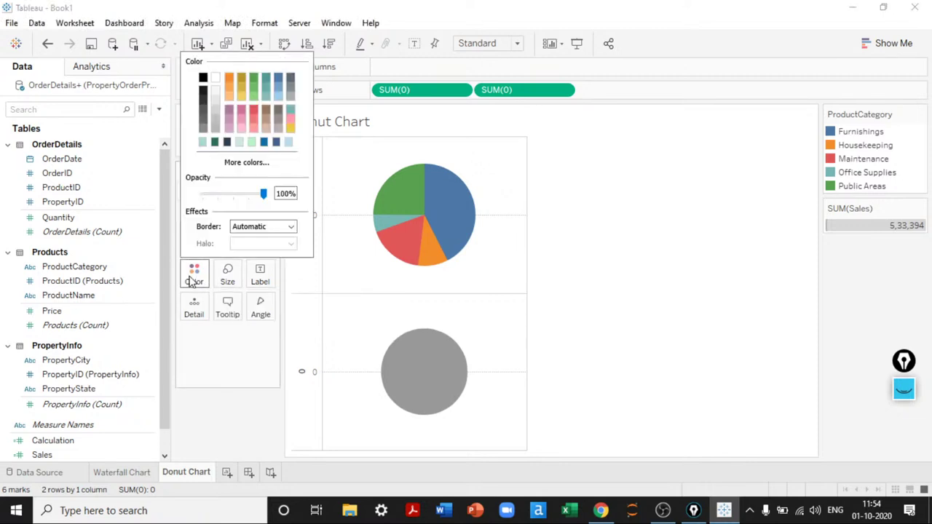
left_click(217, 78)
left_click(294, 386)
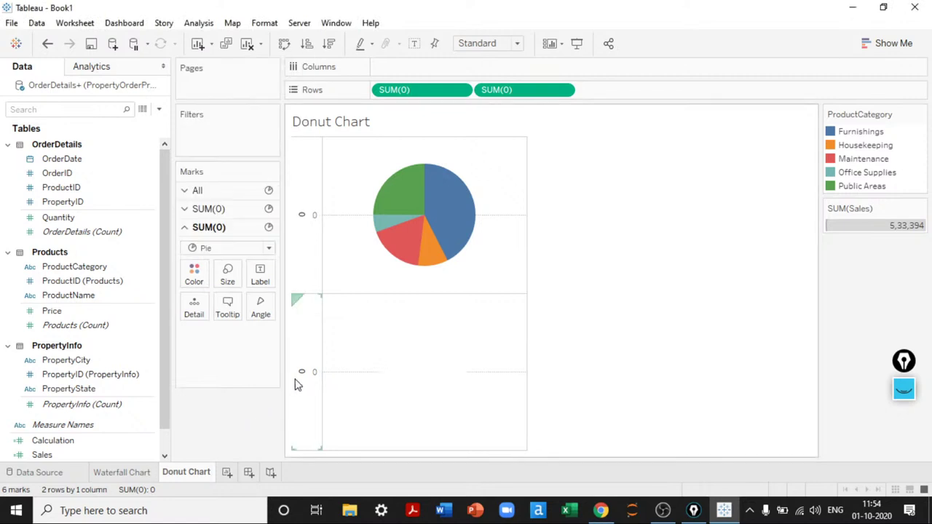
- Add a new blank worksheet and return to the Donut Chart sheet
right_click(299, 375)
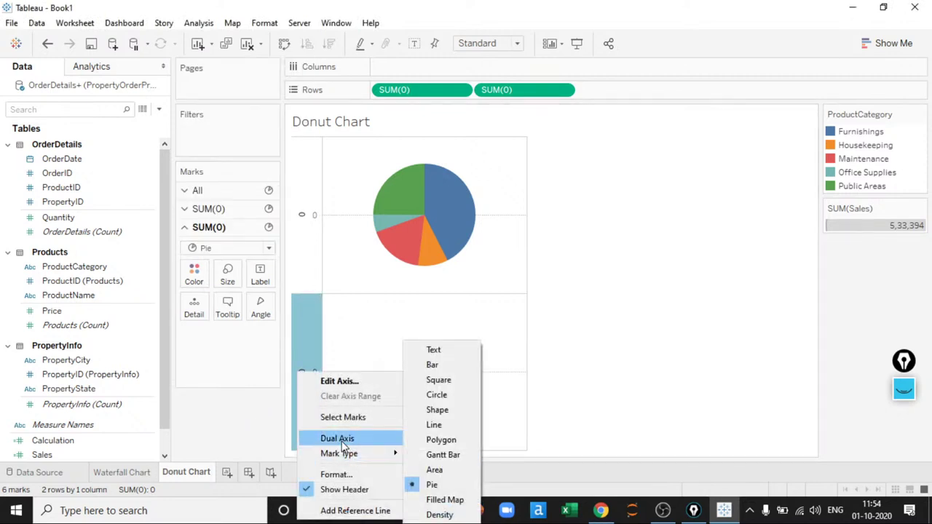
left_click(235, 470)
left_click(228, 471)
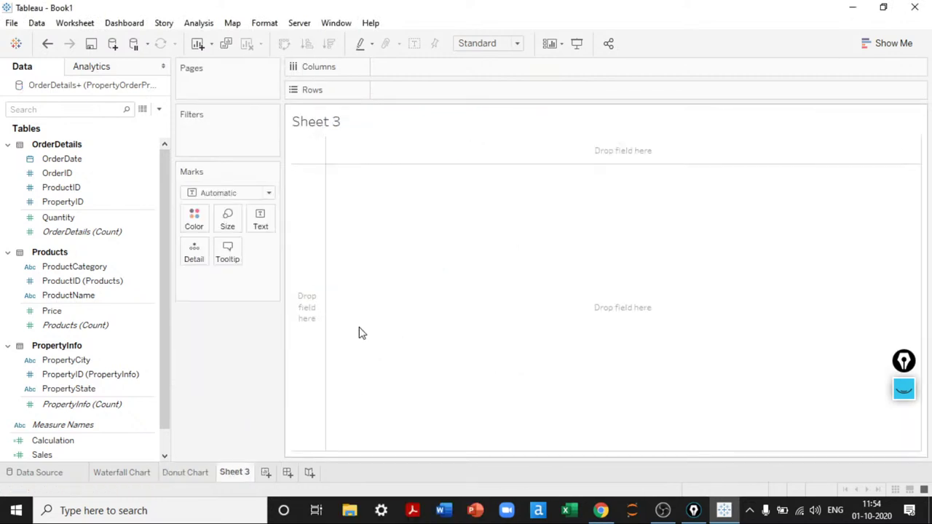
left_click(204, 473)
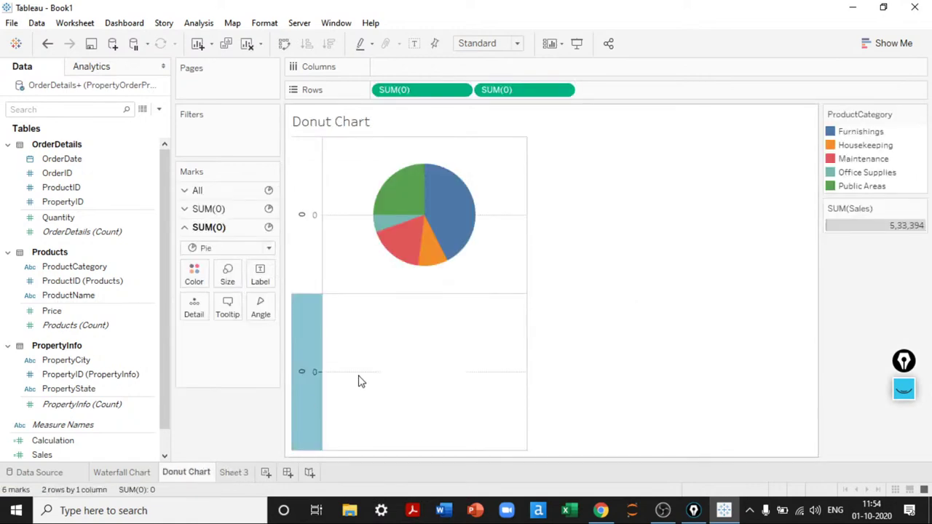
- Clear all tooltip text for the white circle's marks
left_click(443, 399)
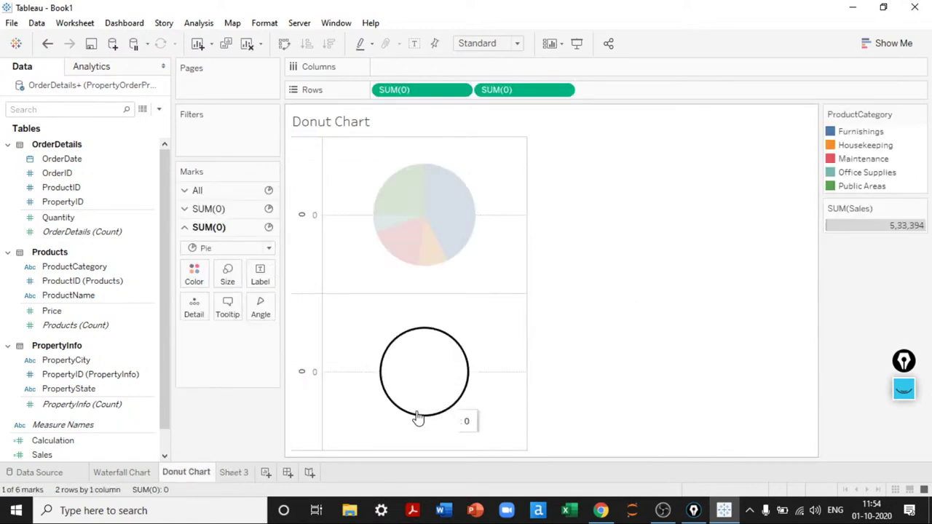
left_click(226, 309)
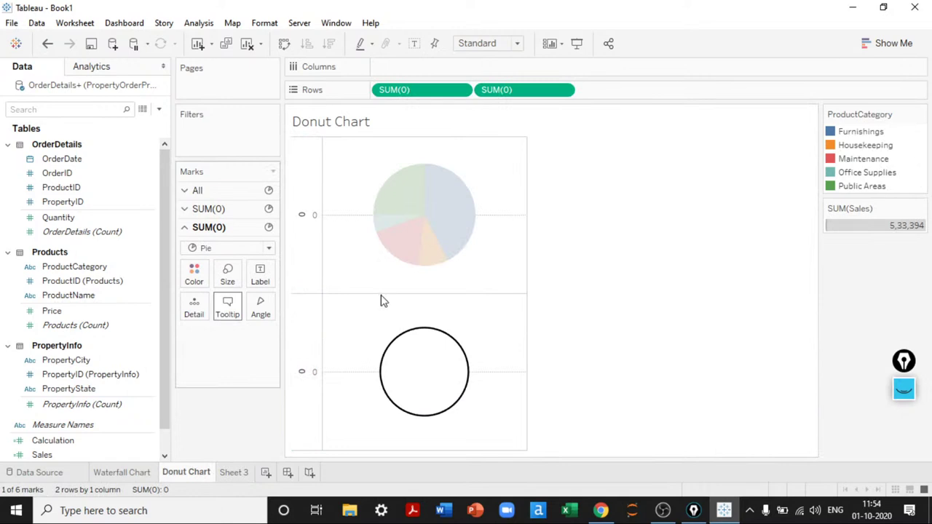
key("ctrl+a")
key("Delete")
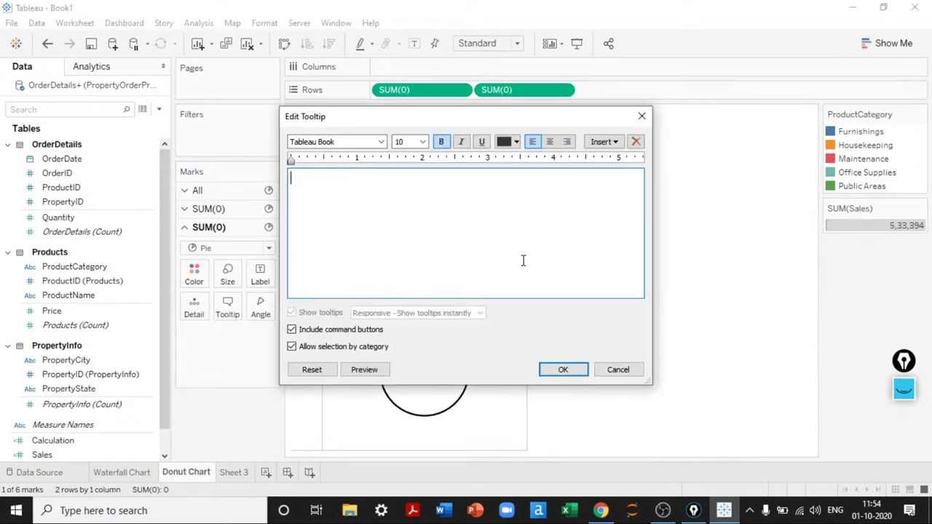
left_click(565, 370)
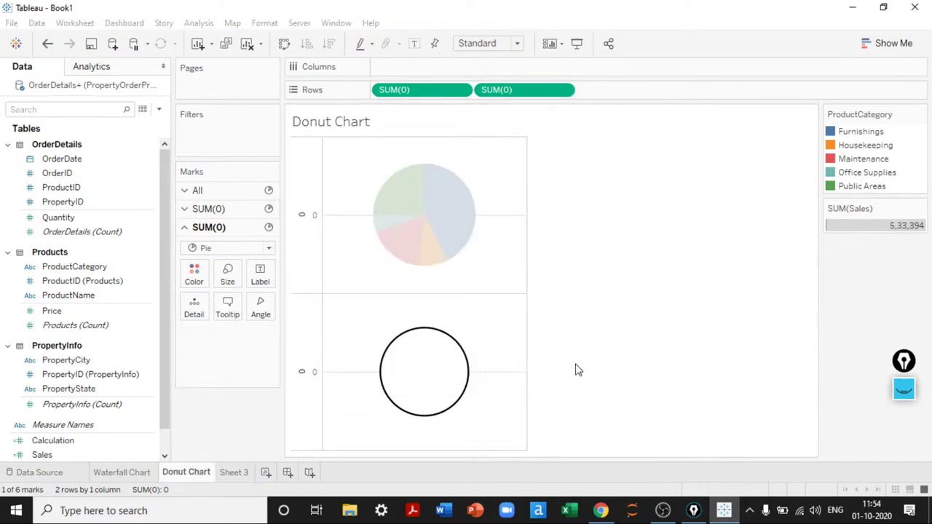
- Overlay the white circle on the coloured pie by making the second 0 axis a dual axis
right_click(307, 357)
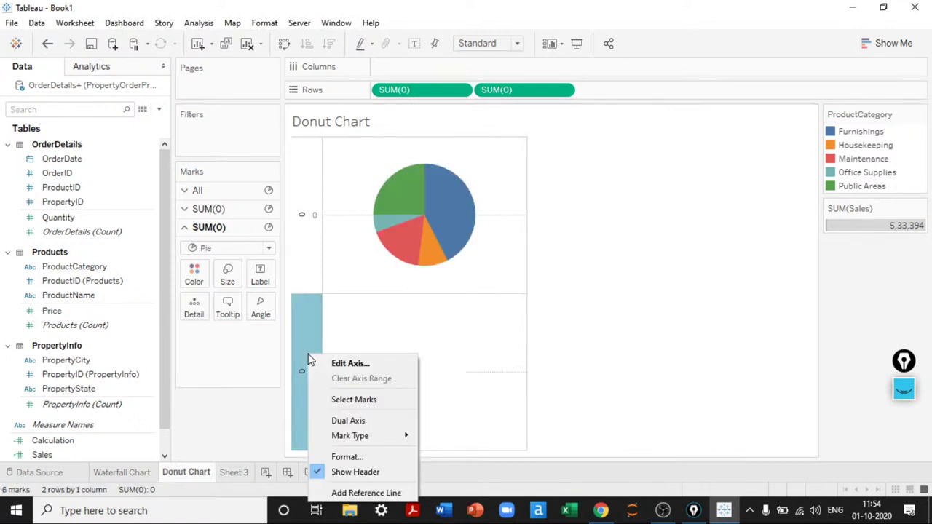
left_click(340, 420)
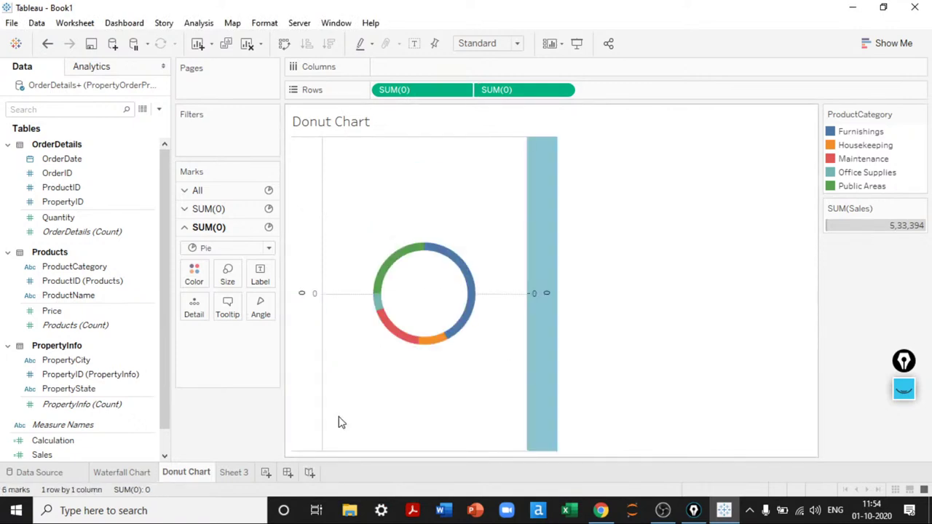
- Shrink the white centre circle further to make the coloured donut ring thicker
left_click(229, 282)
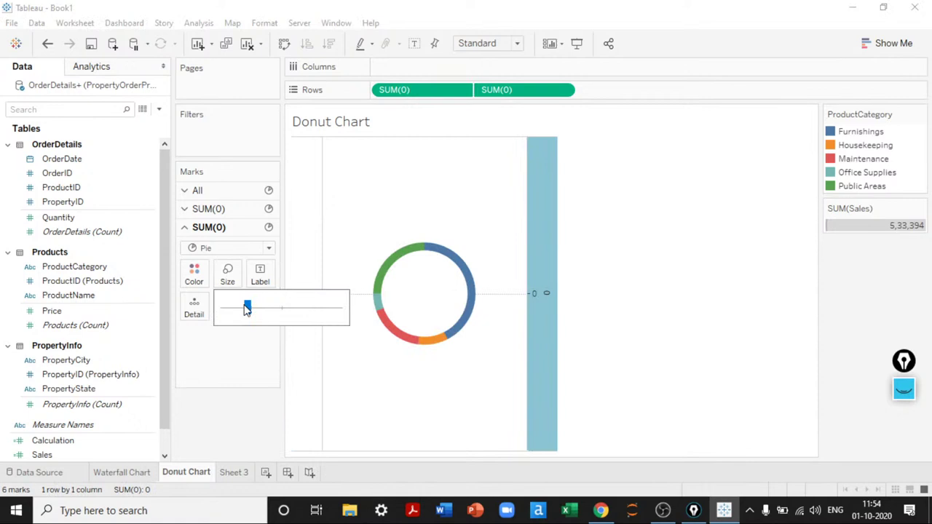
left_click_drag(245, 310, 243, 308)
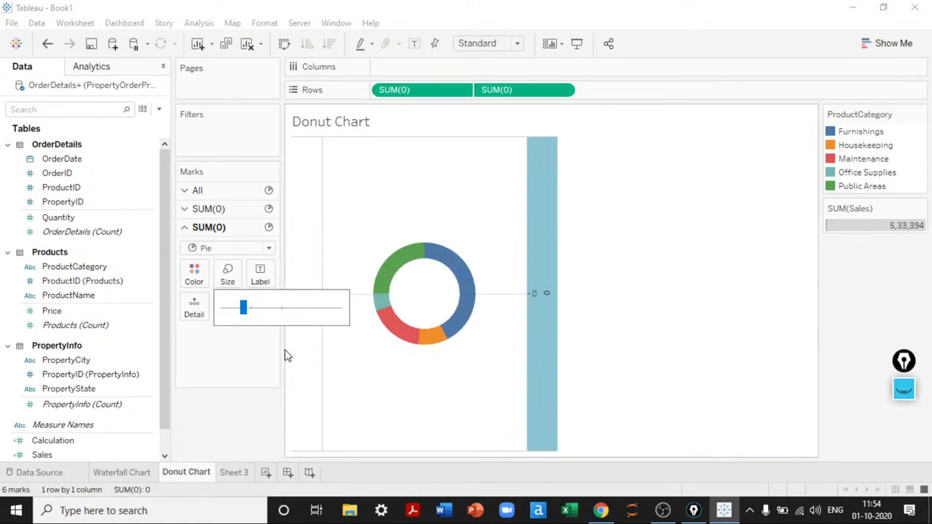
left_click(588, 219)
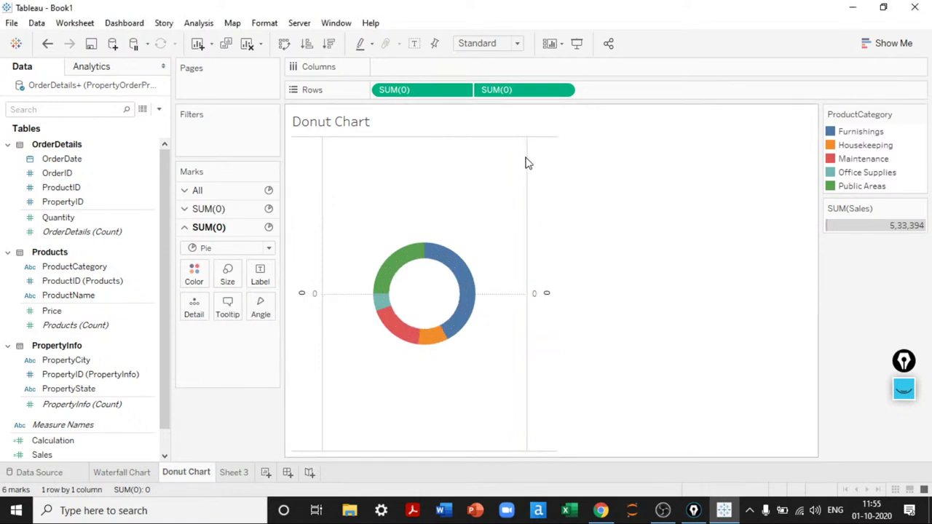
- Fit the donut chart to the entire view and hide the 0 axis headers
left_click(488, 44)
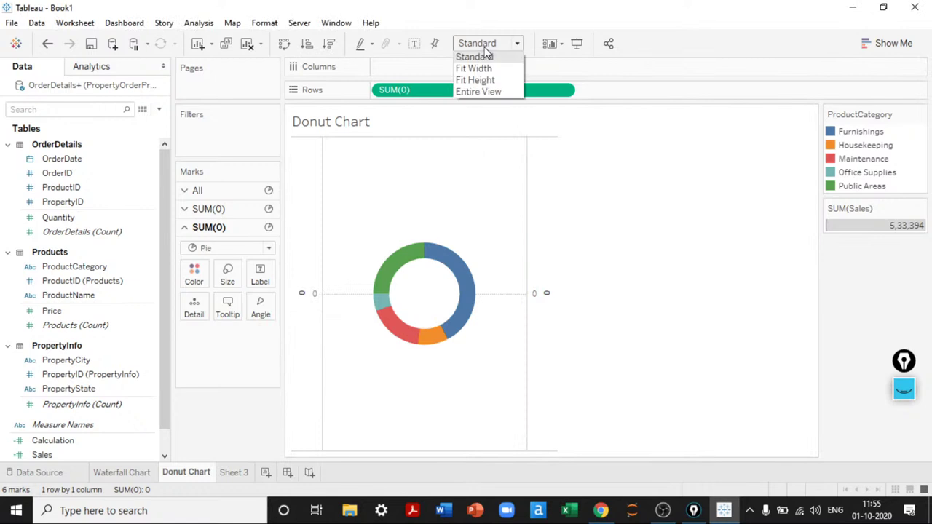
left_click(476, 93)
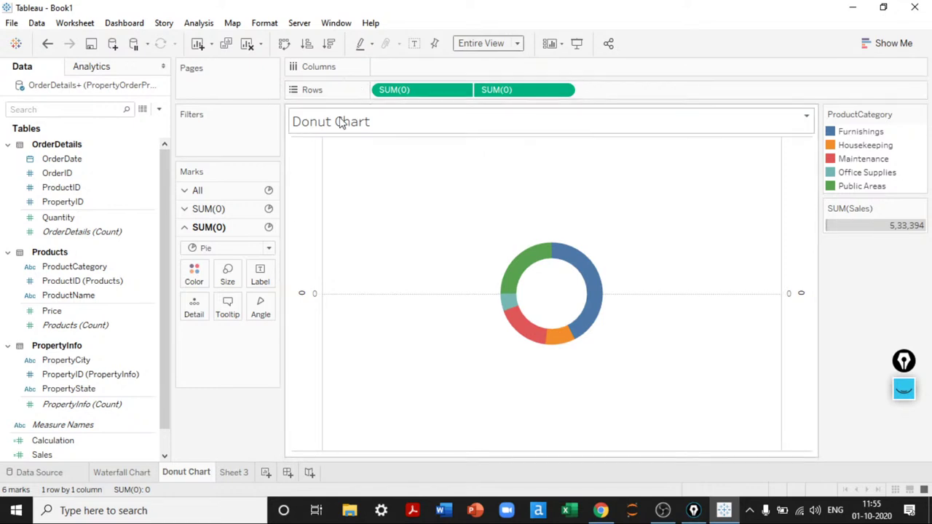
right_click(309, 282)
left_click(354, 411)
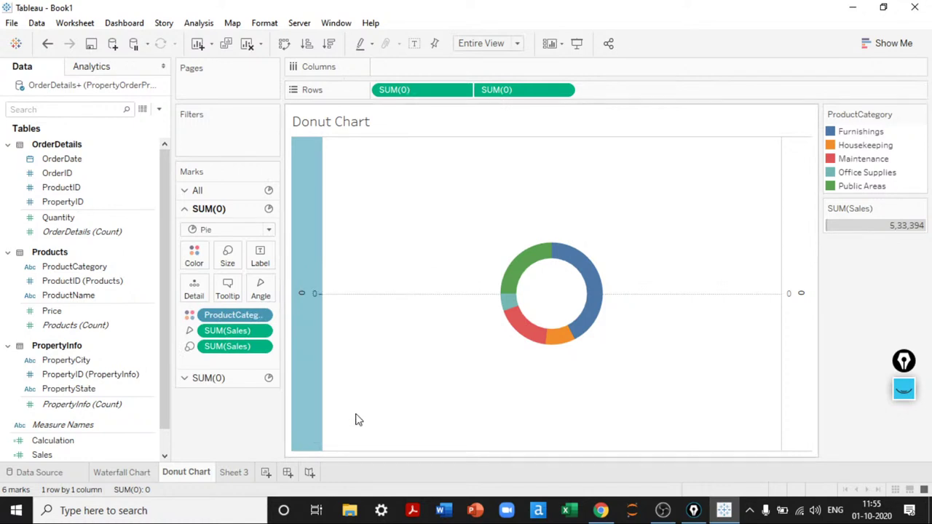
- Set the pane borders of the sheet's row divider and column divider to None
right_click(403, 219)
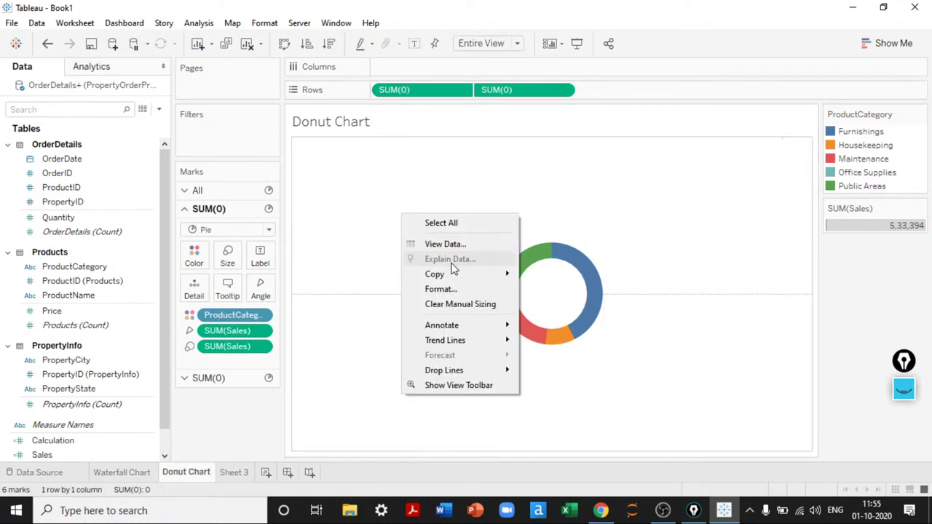
left_click(450, 289)
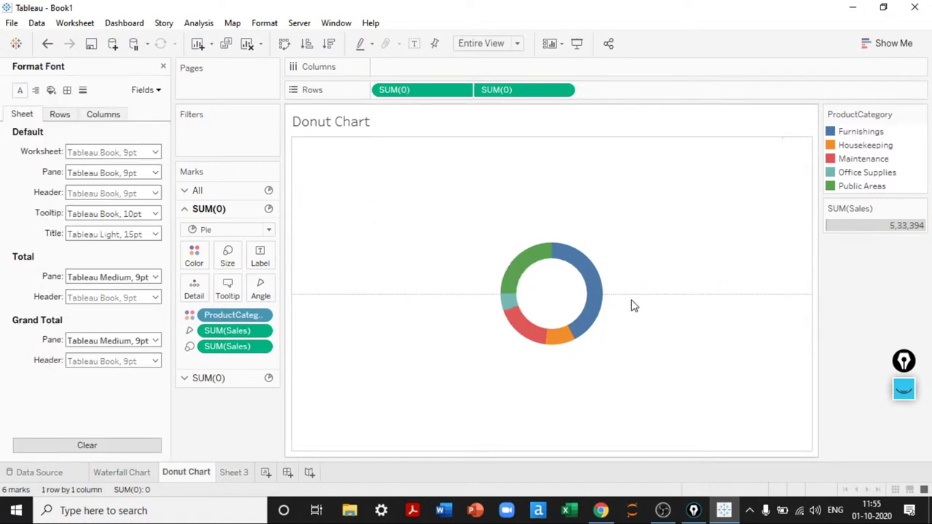
left_click(67, 91)
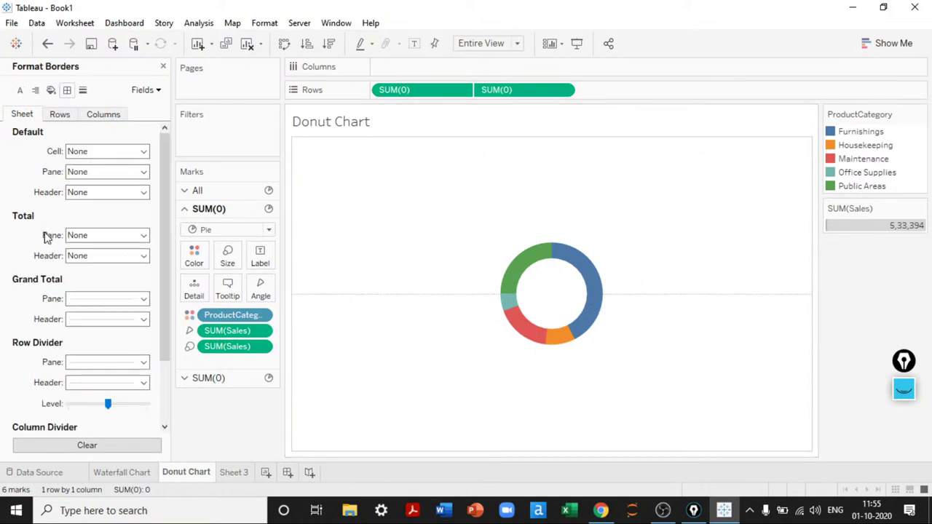
scroll(46, 236, "down", 3)
left_click(88, 286)
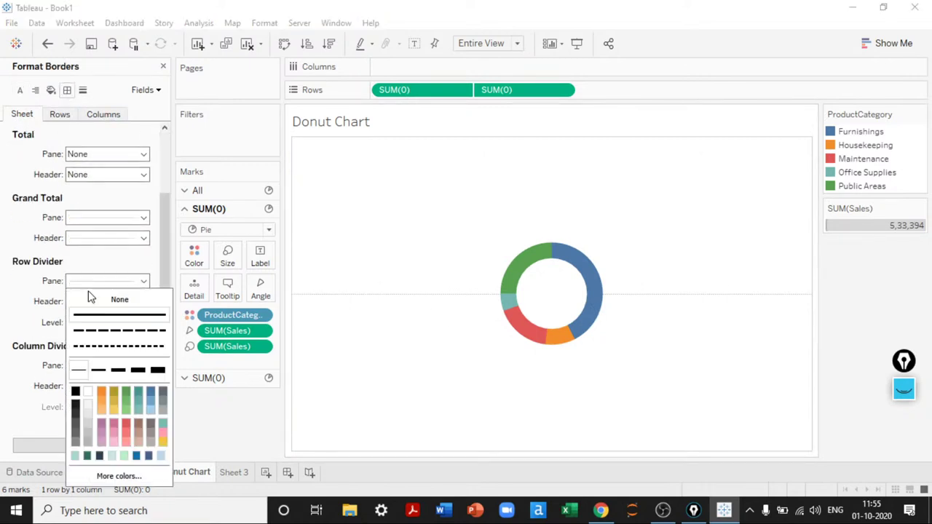
left_click(86, 300)
left_click(105, 359)
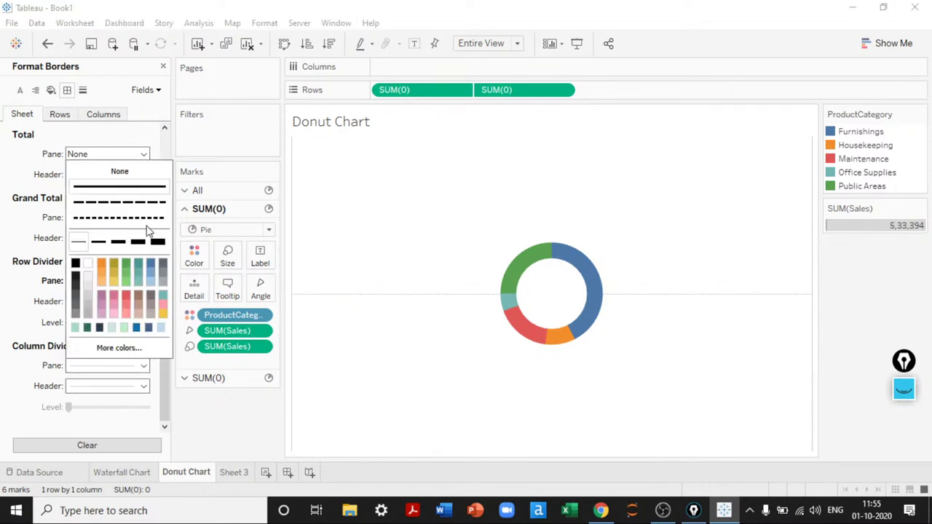
- Set the sheet's zero lines to None and close the formatting options
left_click(82, 89)
left_click(83, 89)
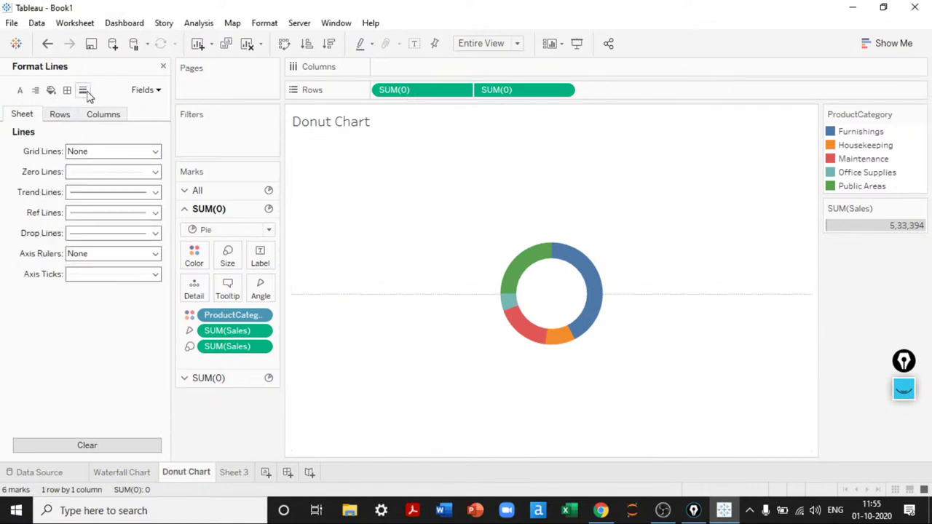
left_click(95, 172)
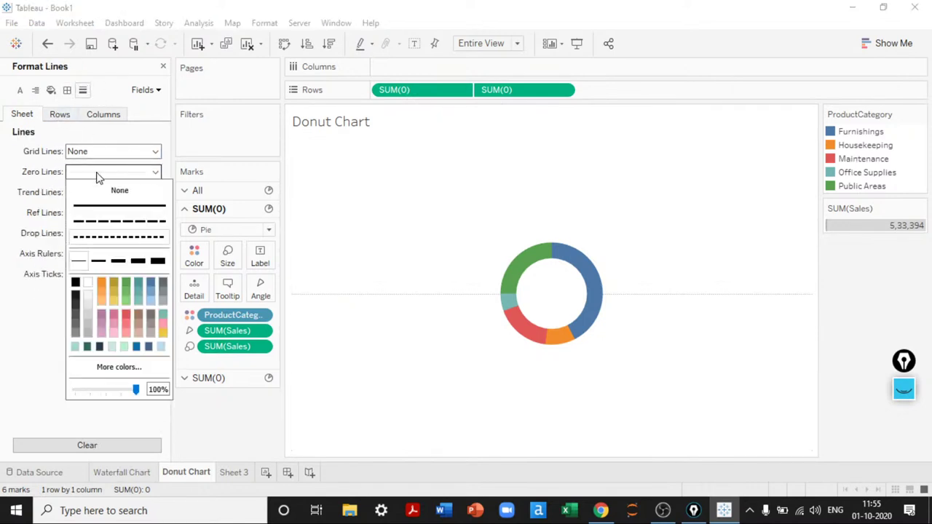
left_click(102, 192)
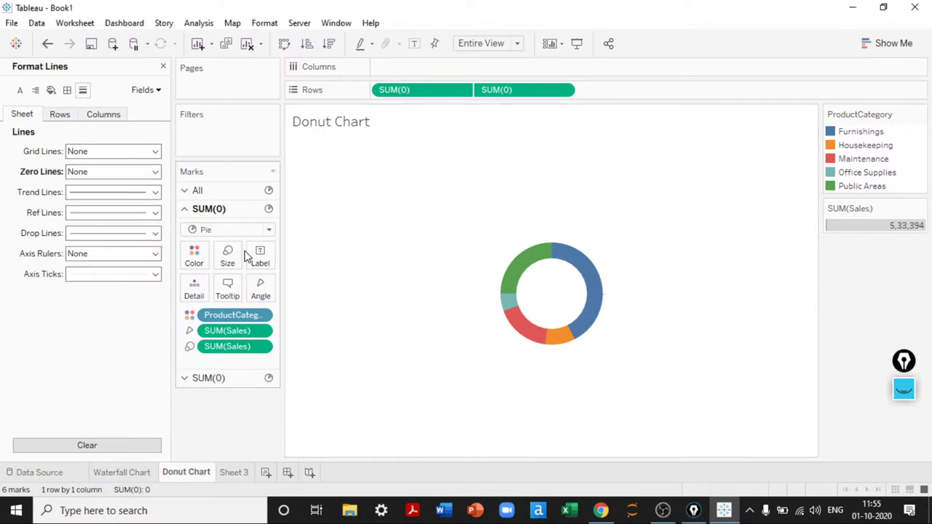
left_click(163, 67)
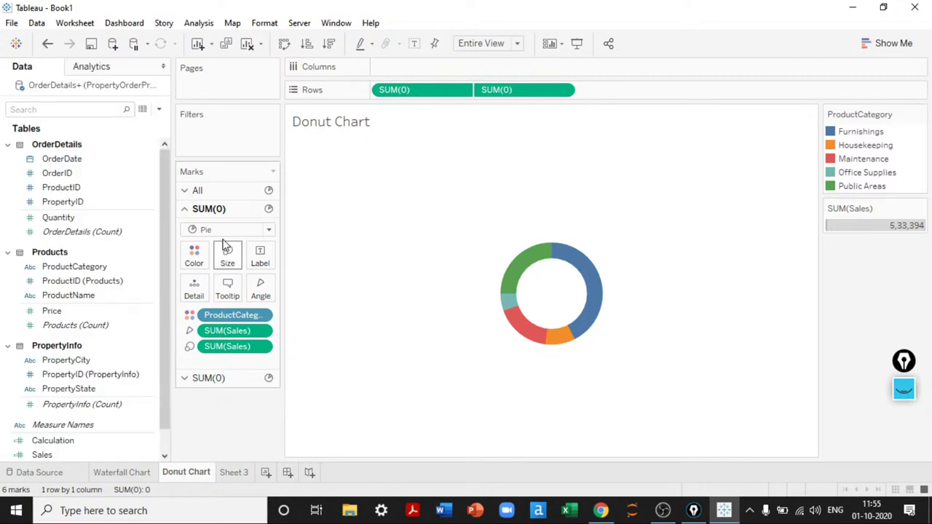
- Clear all tooltip text for the coloured pie's marks
left_click(227, 290)
key("ctrl+a")
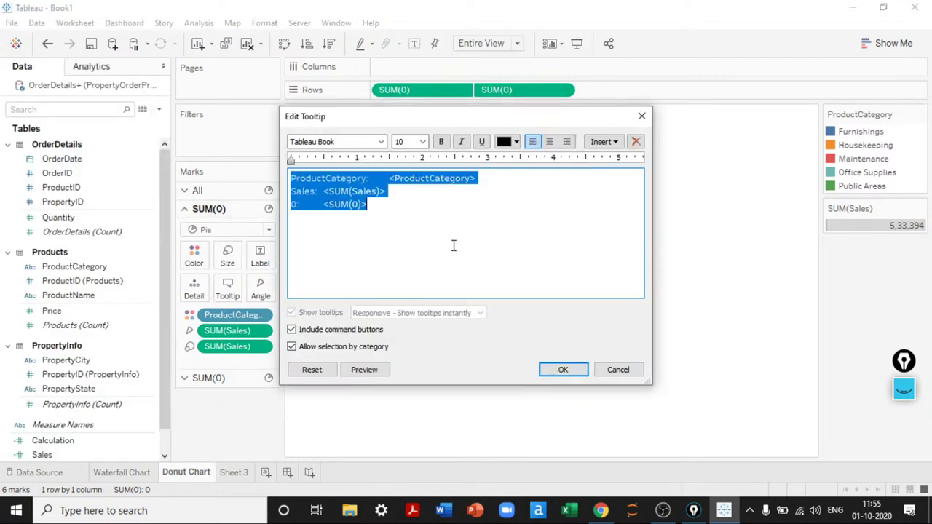
key("Delete")
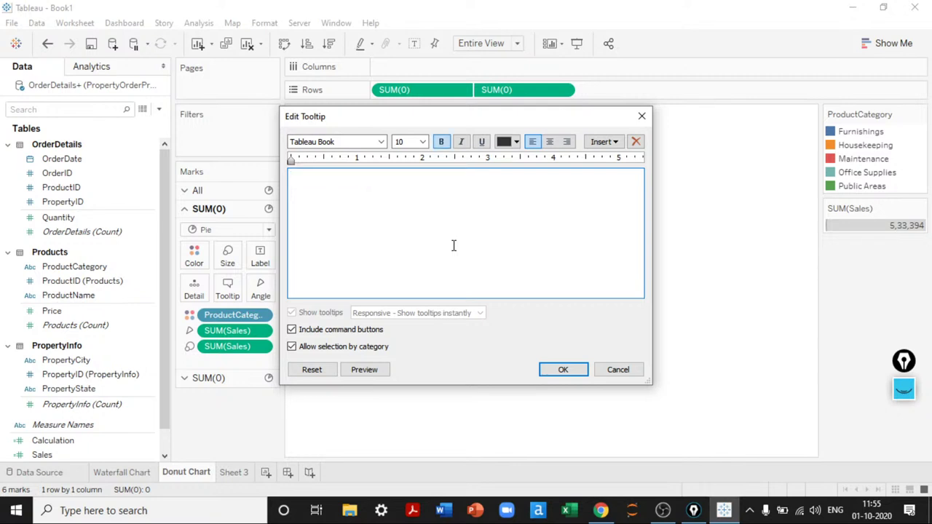
left_click(570, 370)
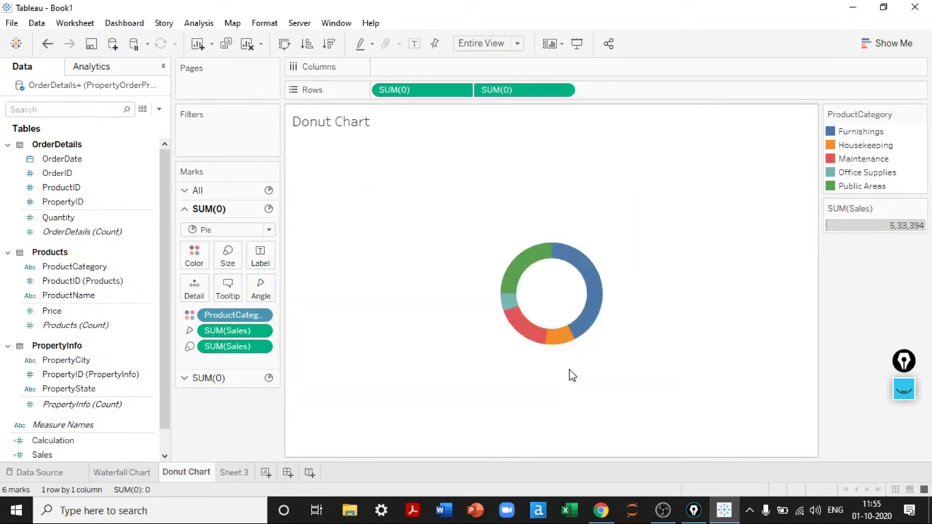
left_click(228, 253)
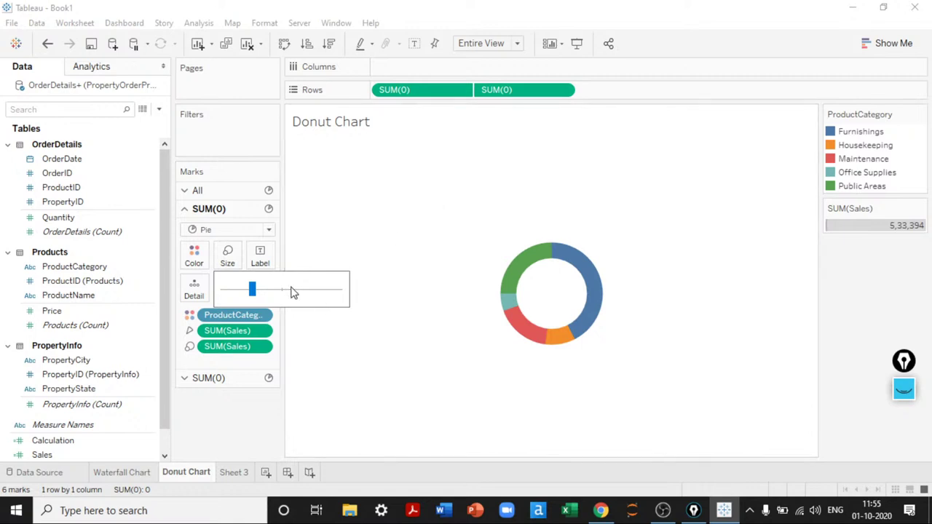
mouse_move(253, 290)
left_mouse_down()
mouse_move(244, 292)
mouse_move(257, 293)
left_mouse_up()
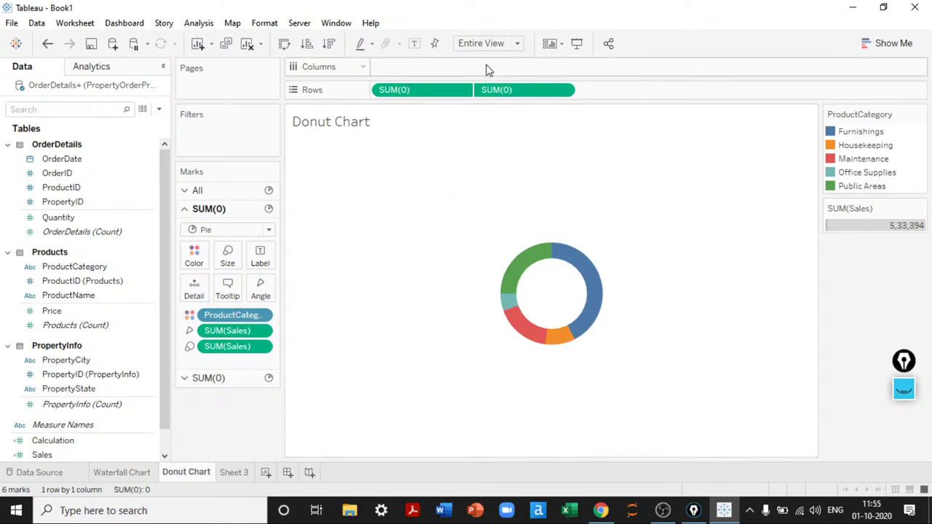
left_click(489, 43)
left_click(494, 43)
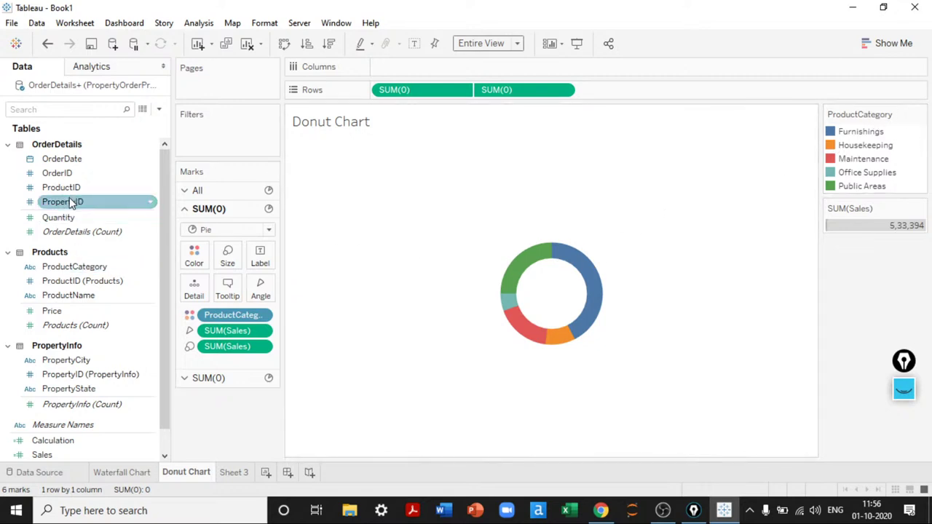
- Label the coloured pie's slices with ProductCategory and the white centre circle with Sales
left_click_drag(74, 269, 268, 254)
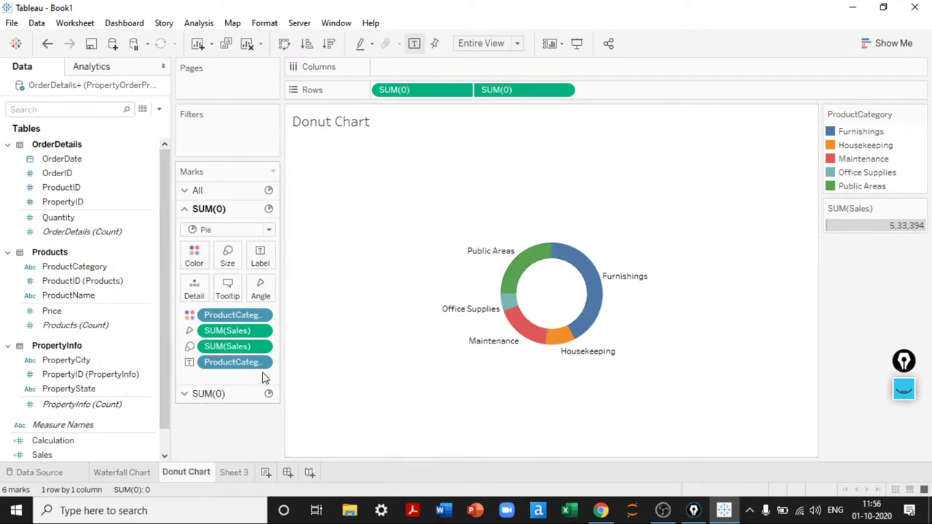
left_click(219, 394)
left_click(73, 442)
left_click_drag(69, 451, 266, 270)
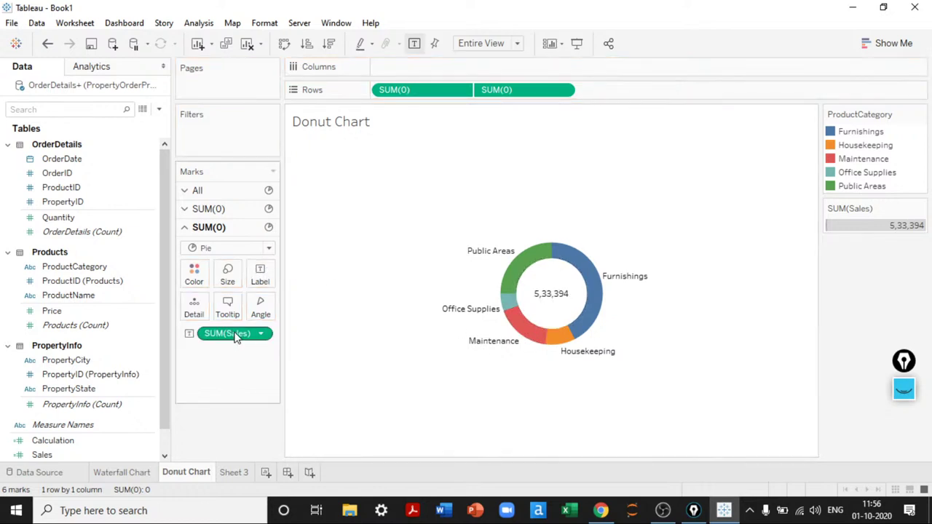
- Add the line "Overall Sales" above the Sales value in the centre label, in bold at size 10, and apply it
left_click(260, 275)
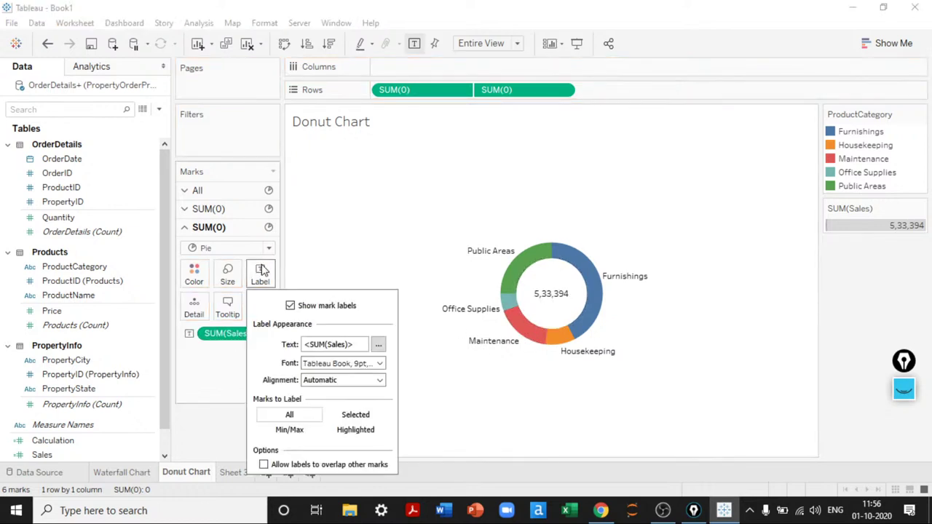
left_click(379, 346)
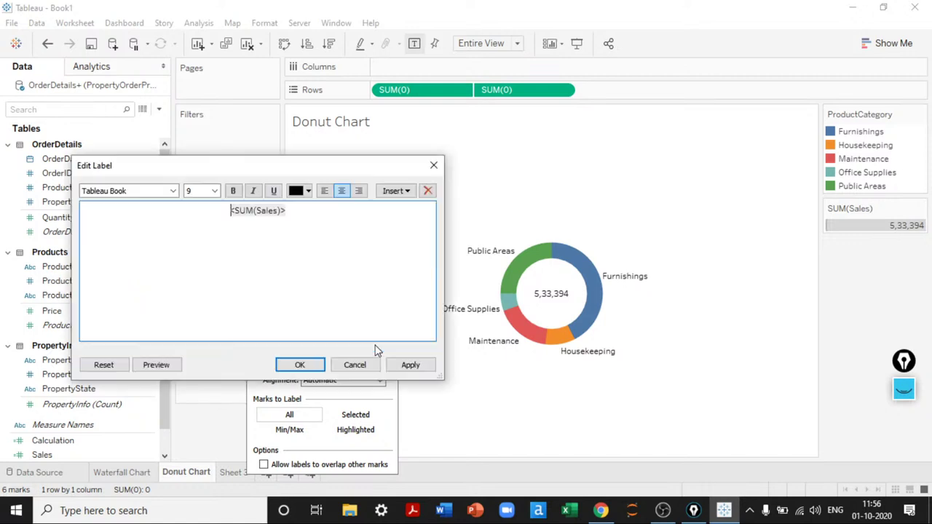
type("Overall Sales")
key("shift+Home")
left_click(233, 190)
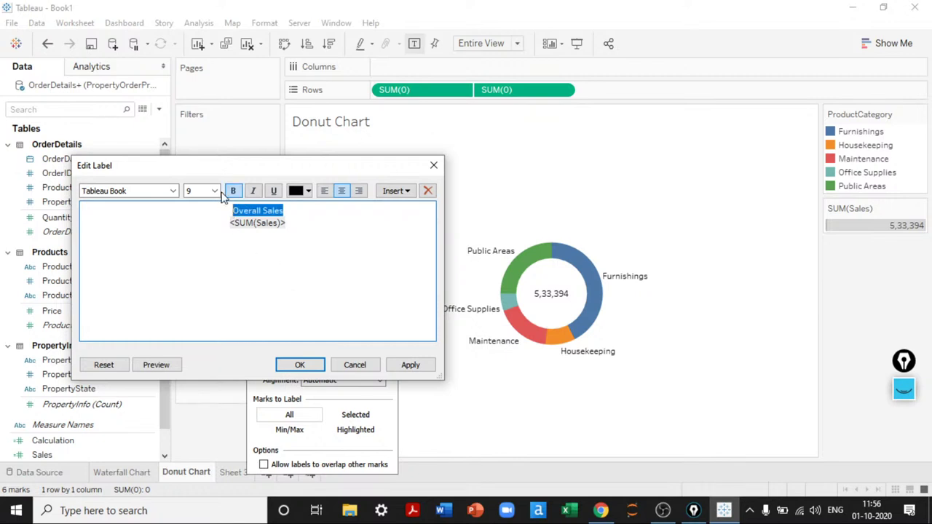
left_click(215, 191)
left_click(208, 218)
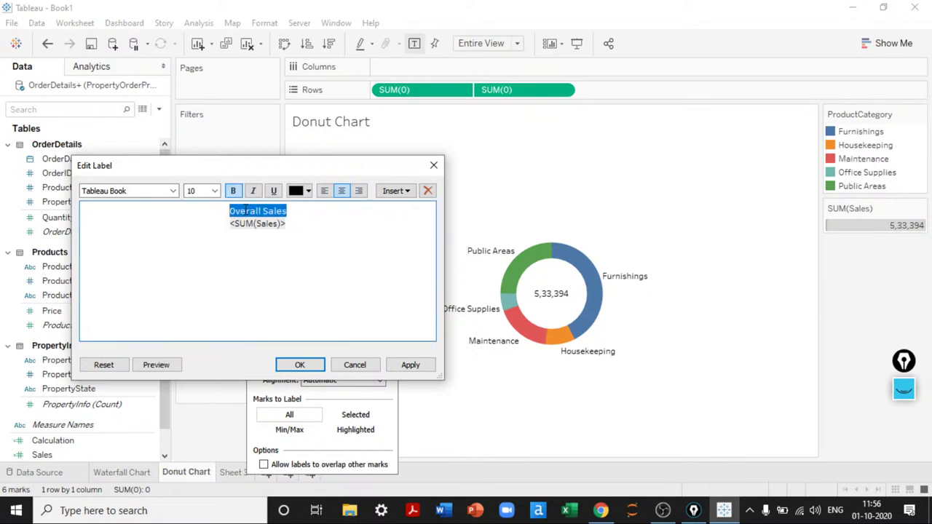
left_click(306, 193)
left_click(299, 207)
left_click(410, 364)
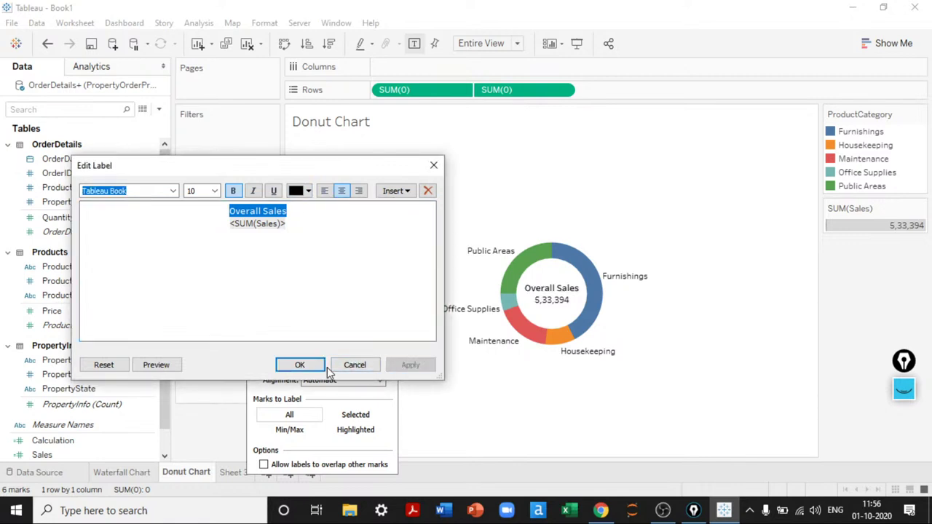
- Set the font size of "Overall Sales" in the centre label to 11 and accept the label
left_click(217, 194)
left_click(197, 229)
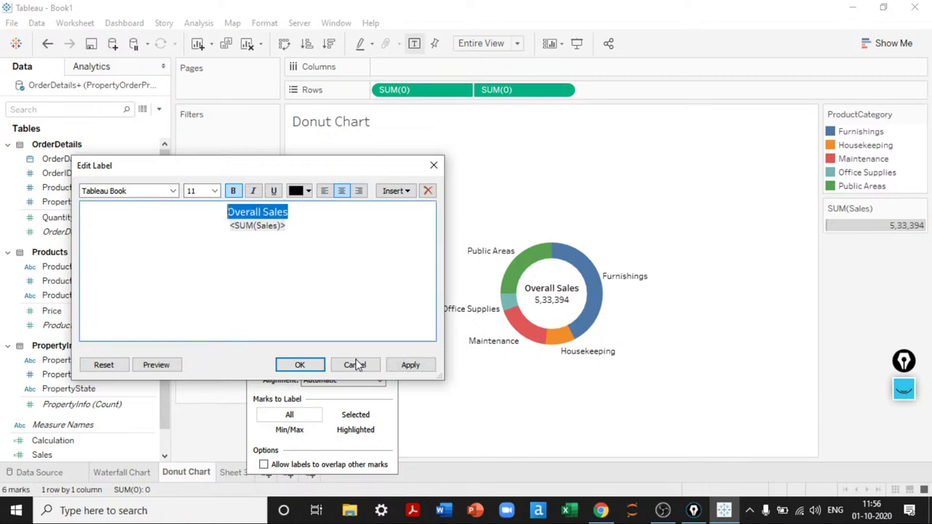
left_click(399, 369)
left_click(292, 366)
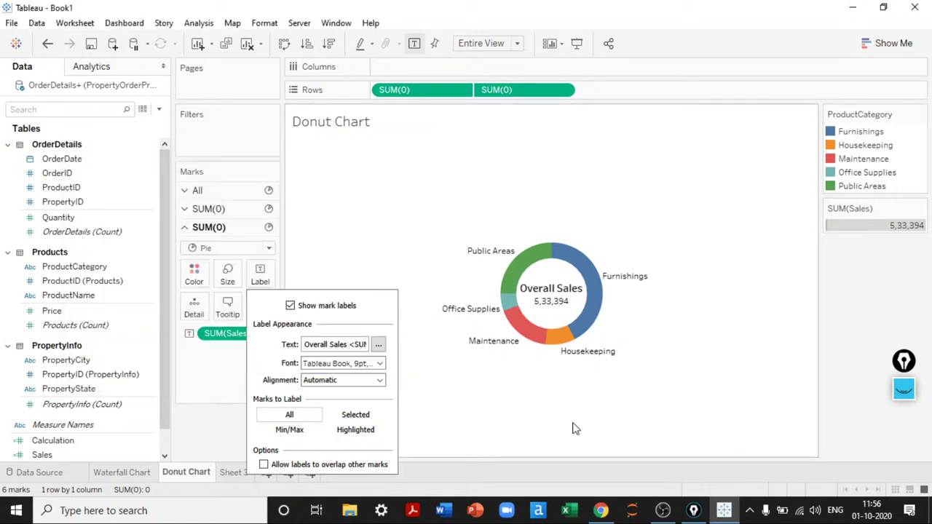
left_click(573, 428)
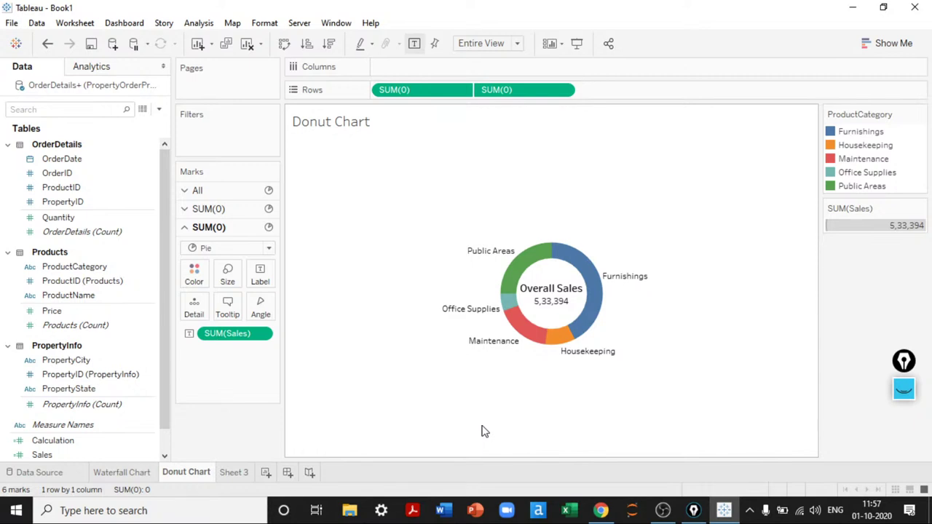
- Add Sales to the slice labels of the coloured pie alongside ProductCategory
left_click(219, 209)
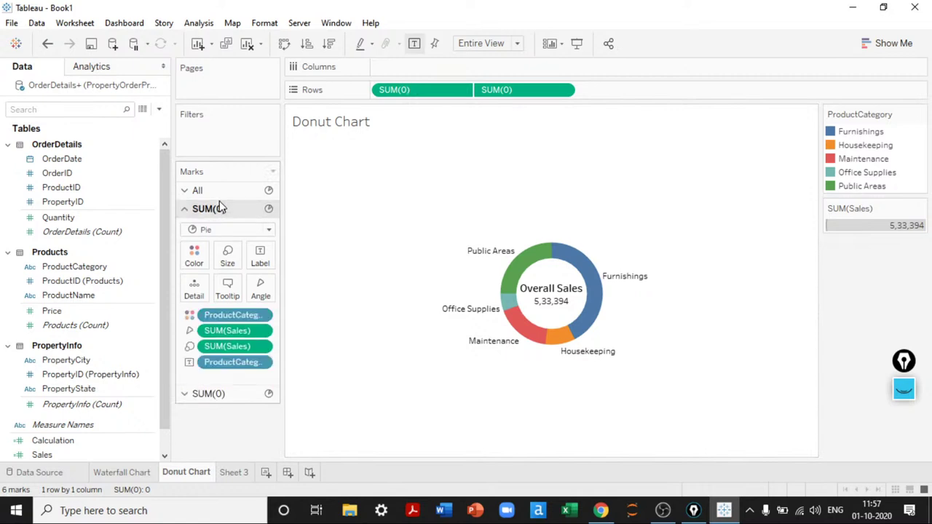
scroll(166, 336, "down", 2)
left_click_drag(69, 429, 267, 253)
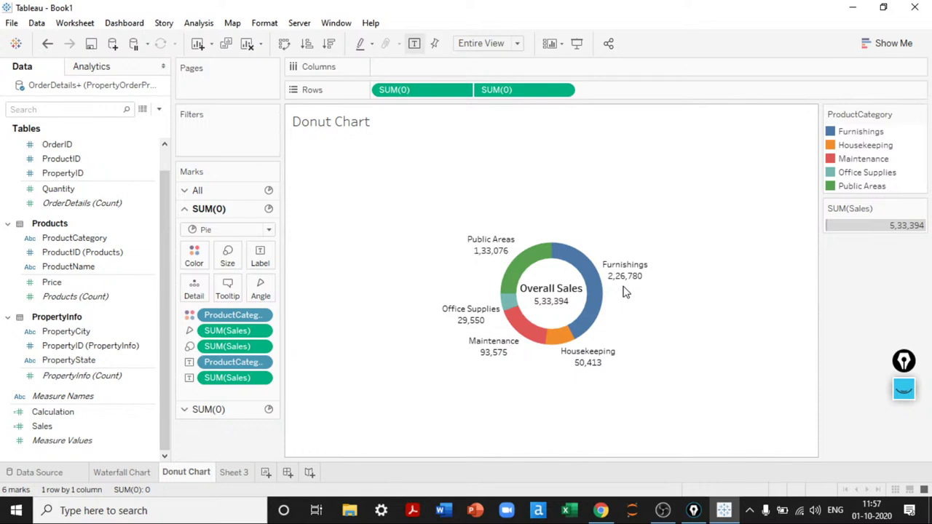
- Show the Sales value in the donut's slice labels as percent of total with a quick table calculation
left_click(260, 379)
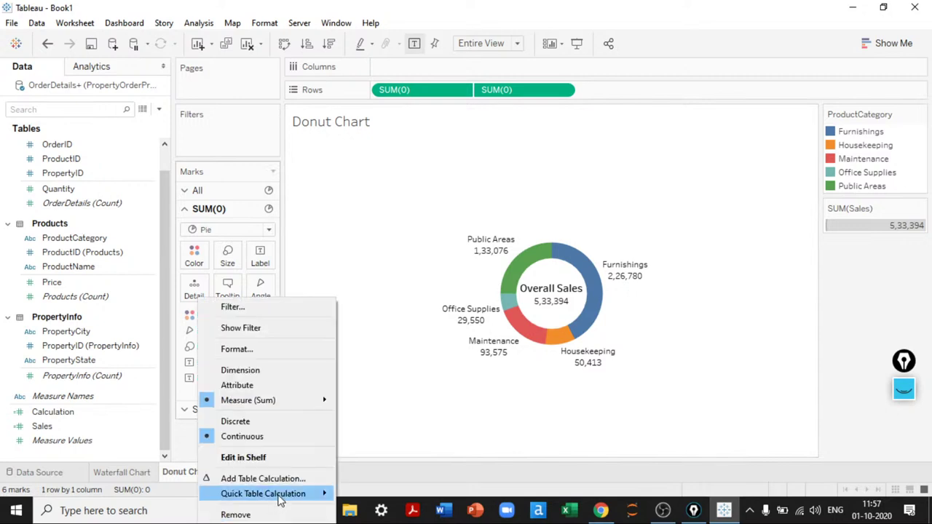
mouse_move(280, 496)
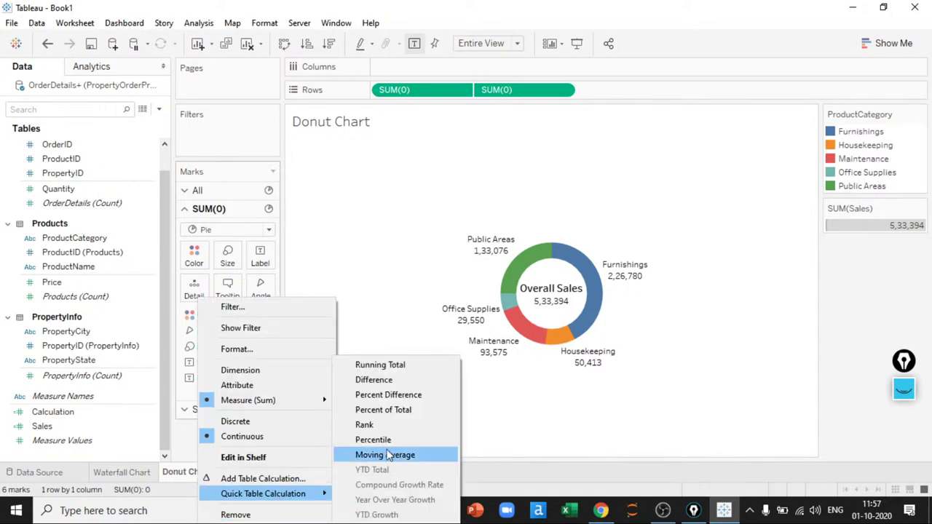
left_click(393, 412)
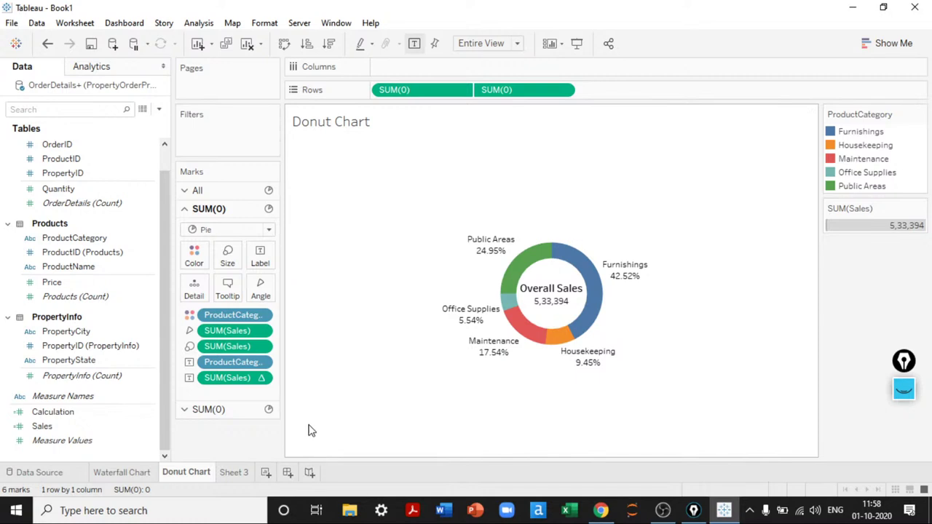
- View the Donut Chart and Waterfall Chart sheets in presentation mode, and leave it
left_click(577, 44)
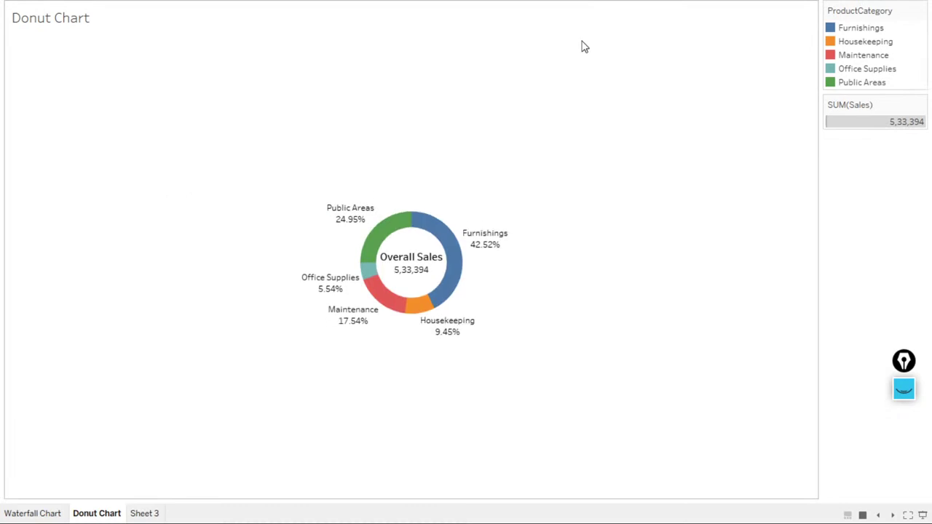
key("ctrl+shift+Tab")
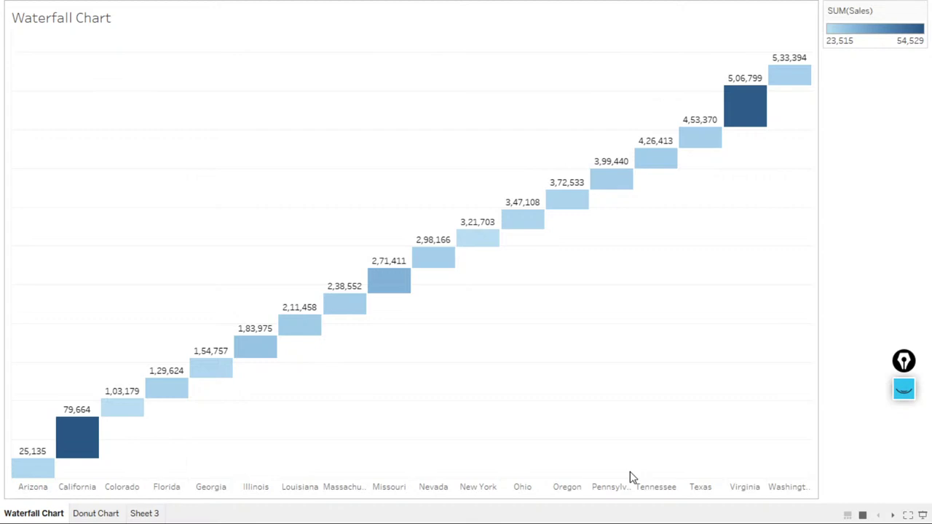
key("Right")
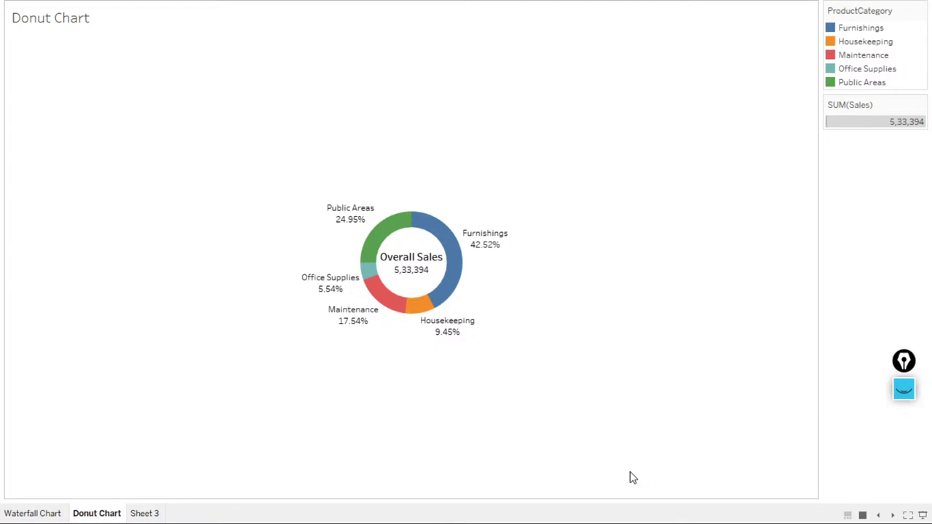
key("Escape")
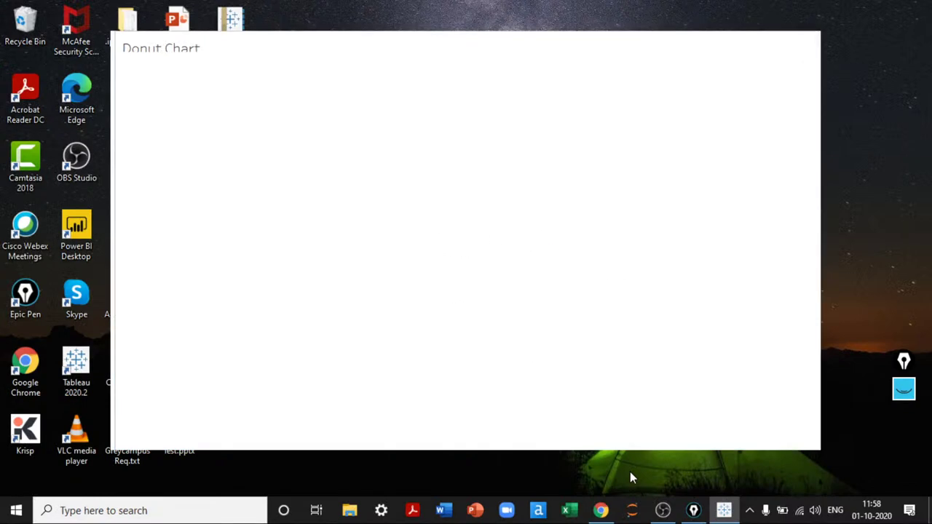
- Look at the Funnel Chart slide in the presentation and return to the Tableau workbook
left_click(601, 510)
left_click(501, 375)
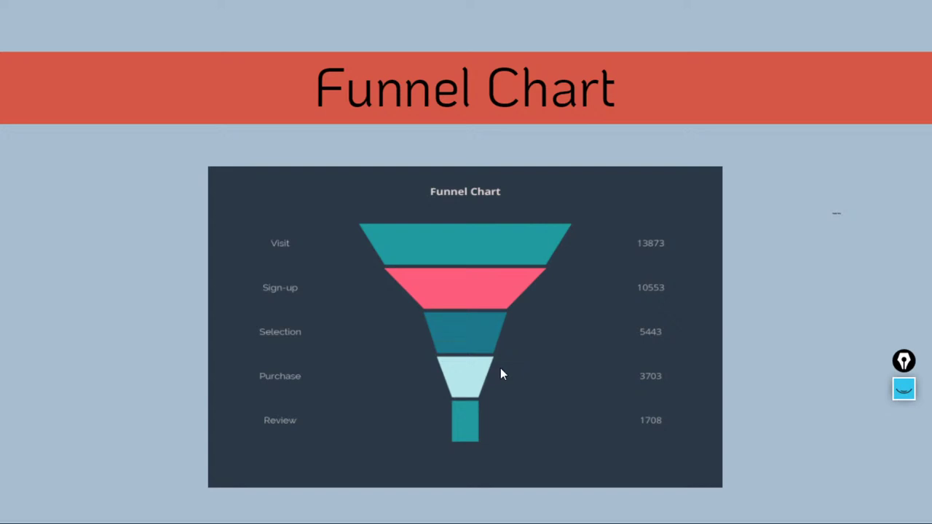
key("super+d")
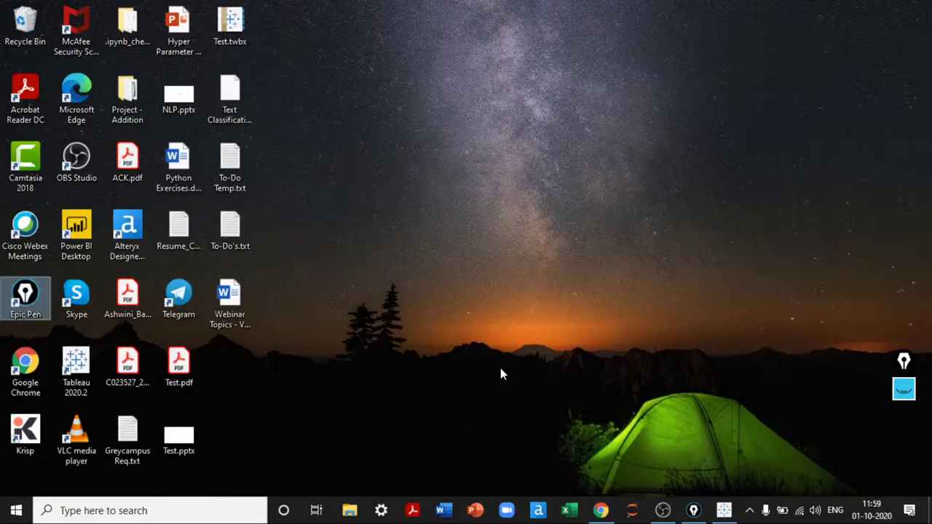
left_click(736, 511)
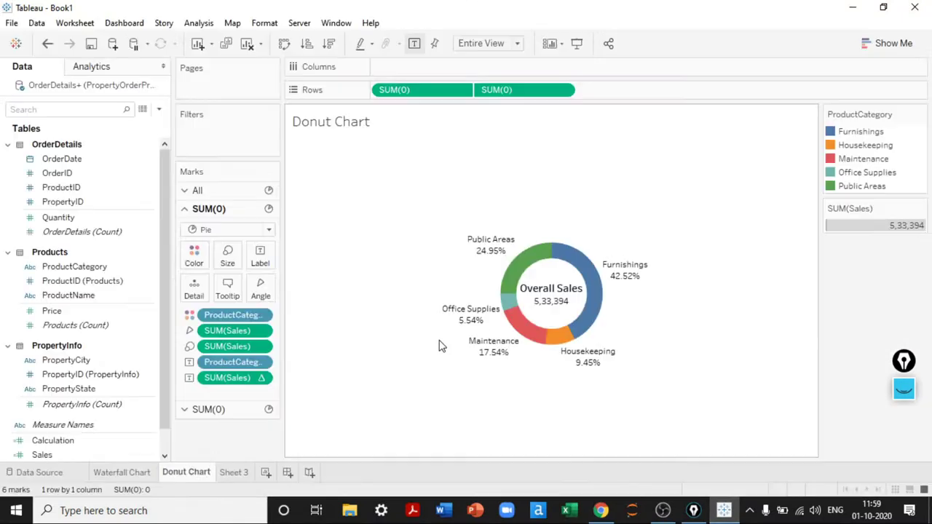
- Rename Sheet 3 as "Funnel Chart"
left_click(235, 472)
type("Funnel Chart")
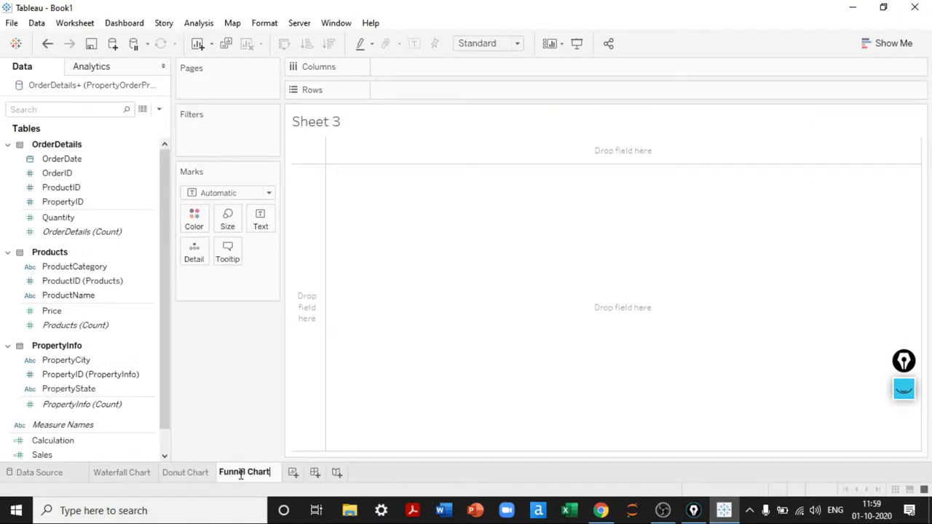
key("Return")
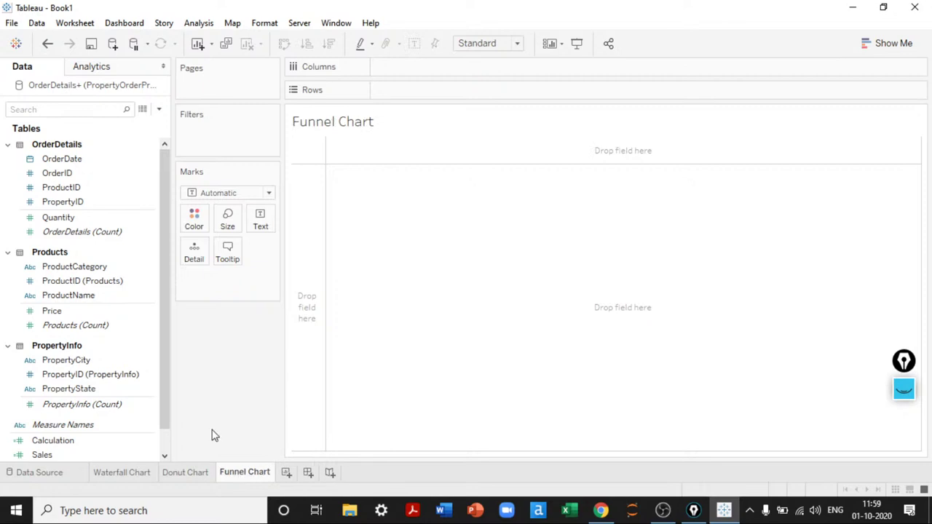
scroll(166, 268, "down", 1)
scroll(166, 268, "up", 1)
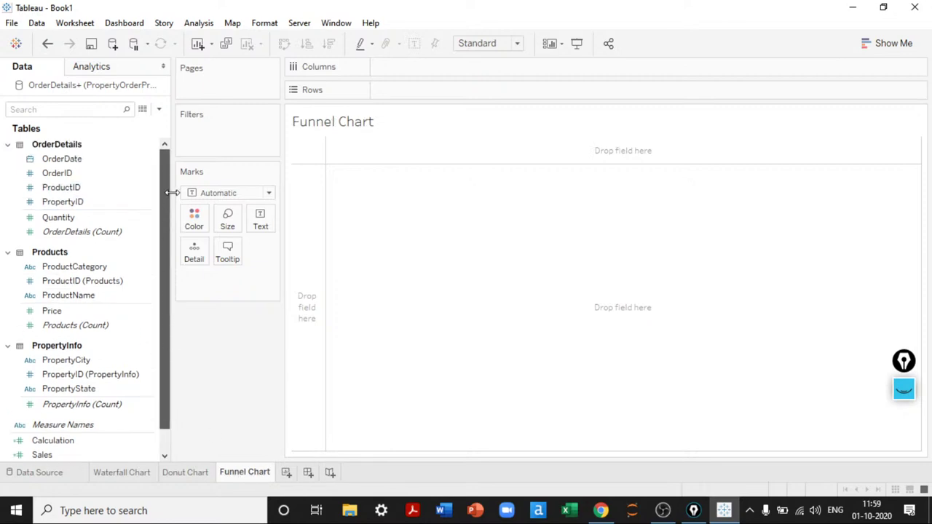
left_click(882, 45)
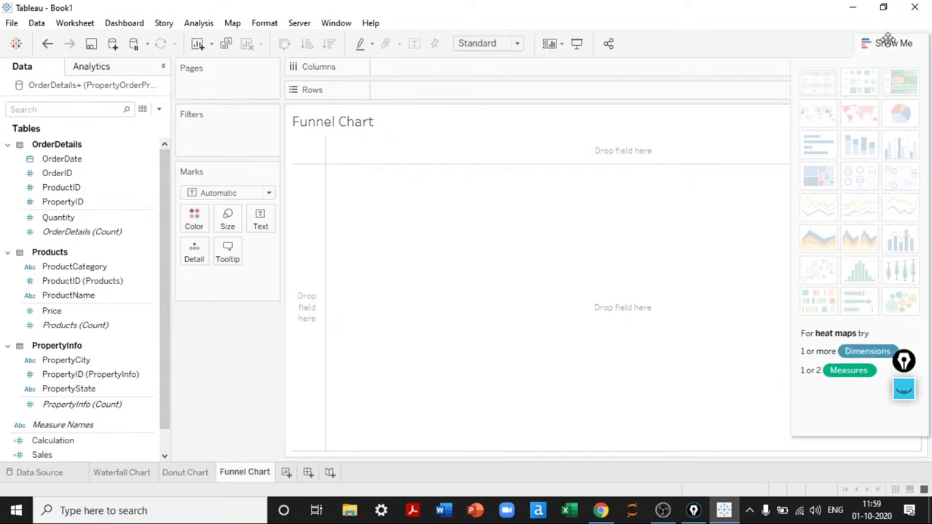
left_click(888, 40)
left_click(146, 234)
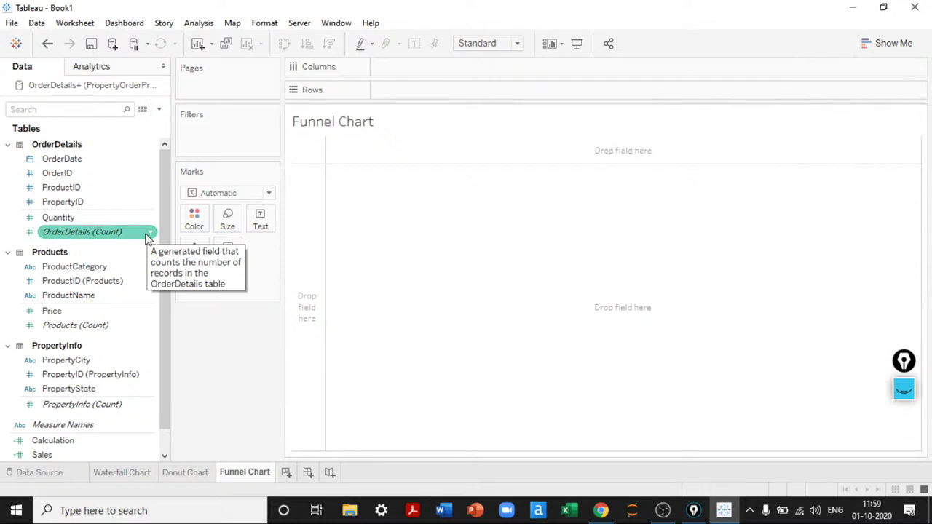
double_click(94, 268)
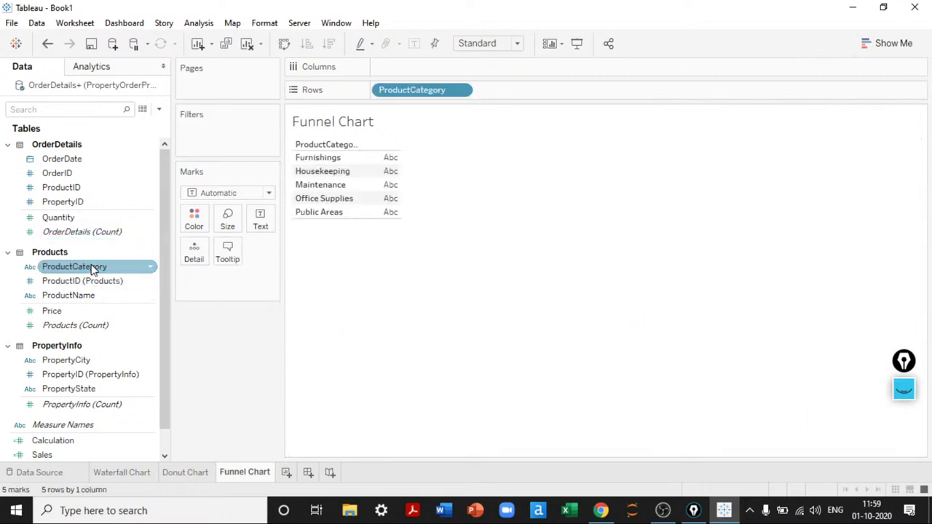
left_click(85, 298)
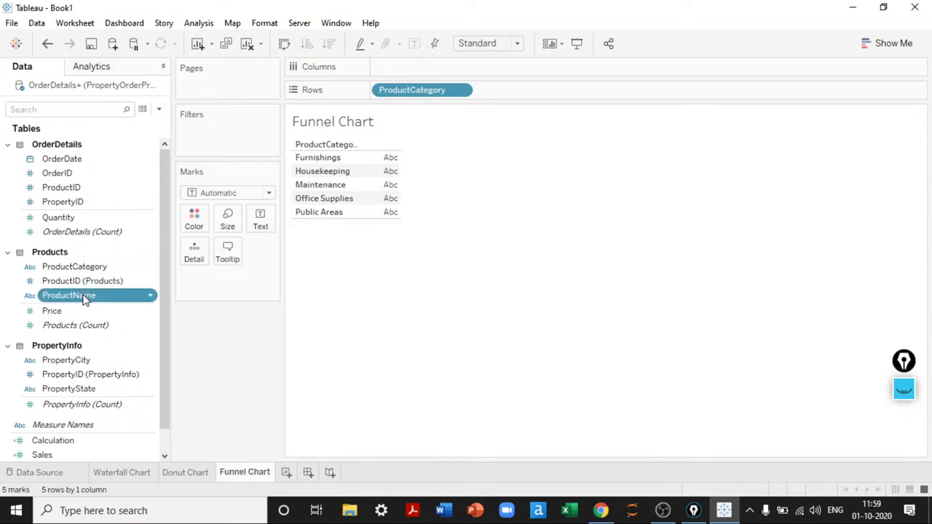
double_click(85, 299)
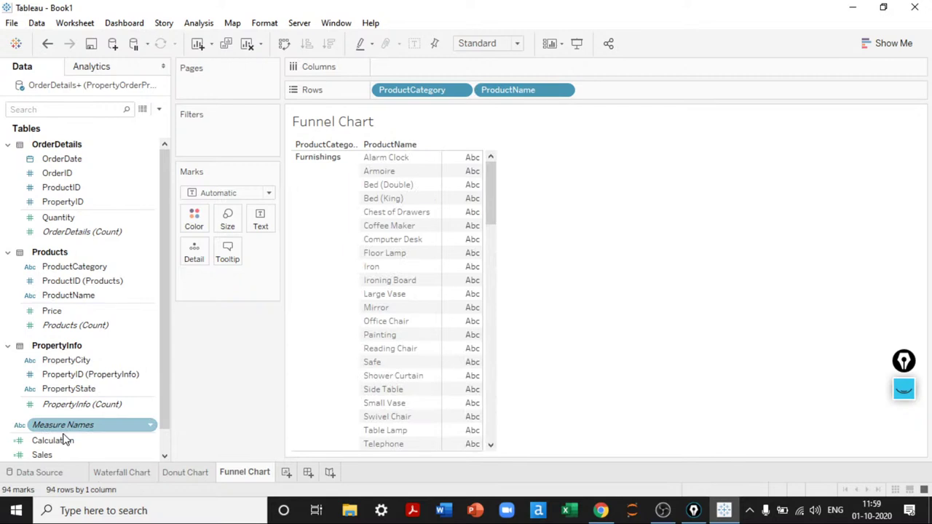
key("ctrl+z")
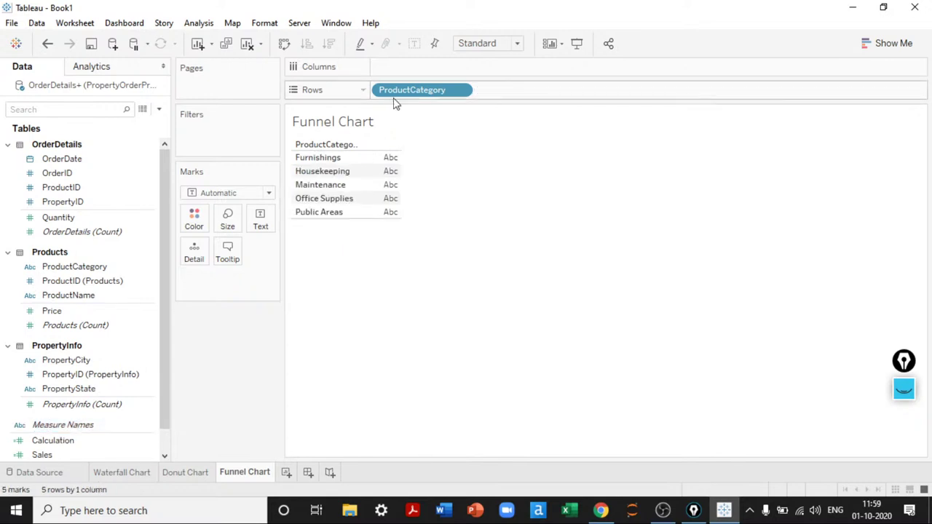
key("ctrl+z")
- Build a text table on the Funnel Chart sheet with PropertyState in the rows and Sales as the value
left_click(73, 374)
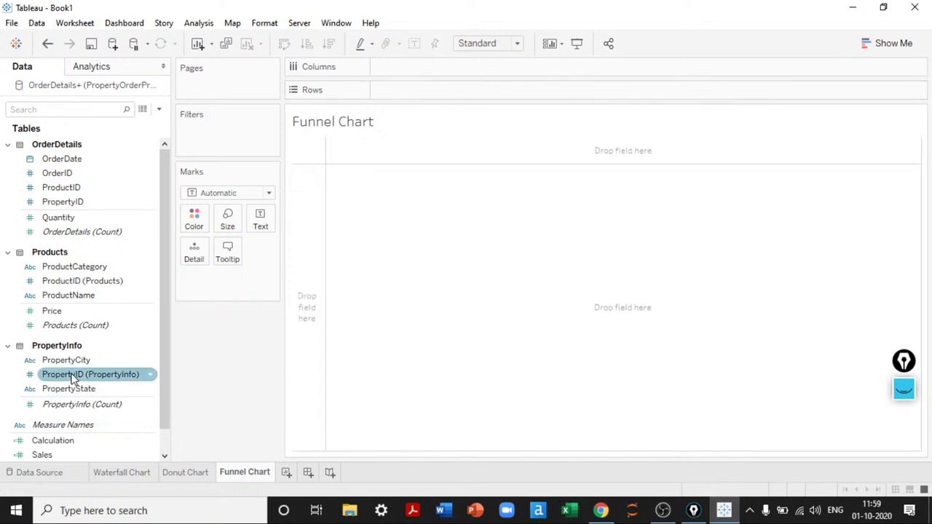
left_click_drag(69, 389, 503, 220)
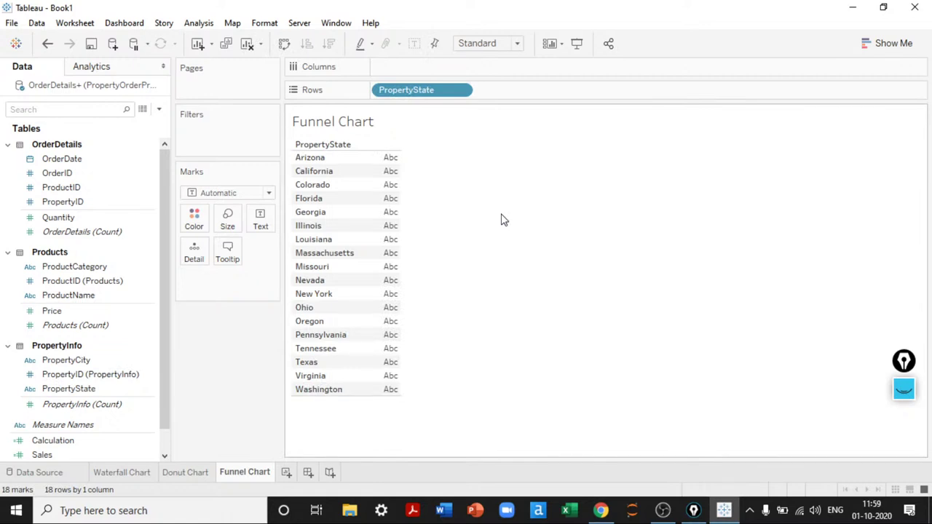
double_click(61, 458)
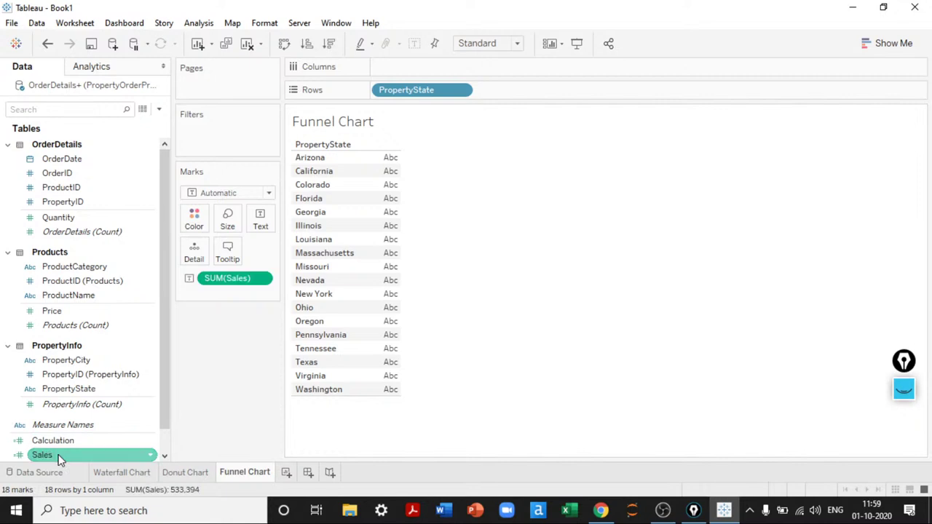
- Convert the PropertyState table to horizontal bars, with Sales in the columns and PropertyState in the rows
left_click(900, 45)
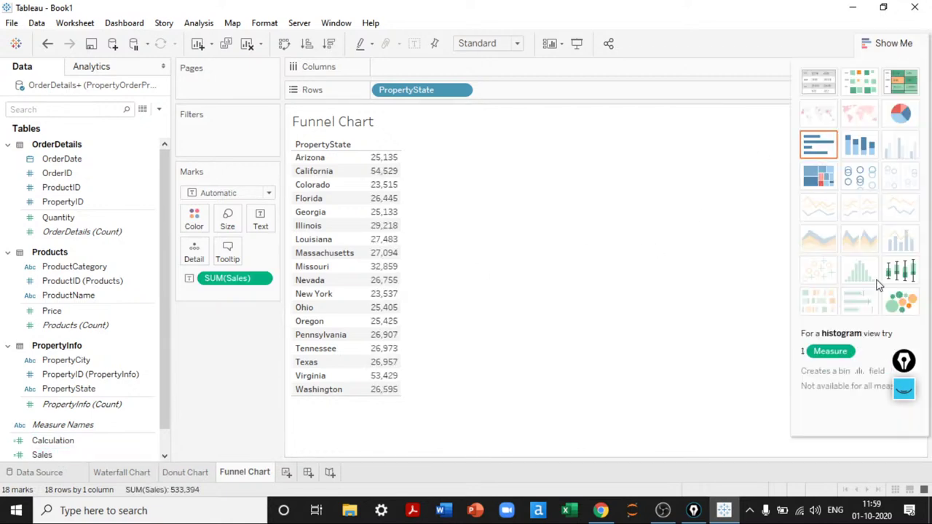
left_click(824, 169)
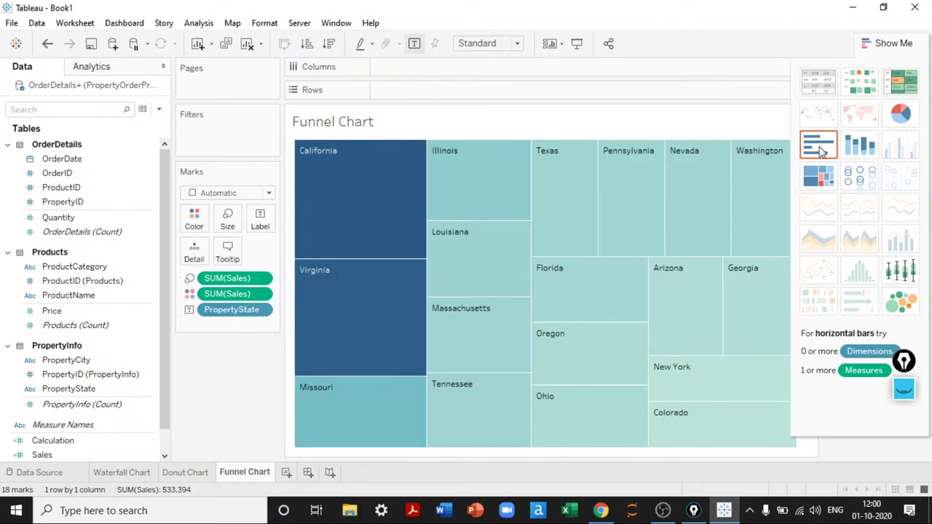
left_click(820, 146)
left_click(888, 46)
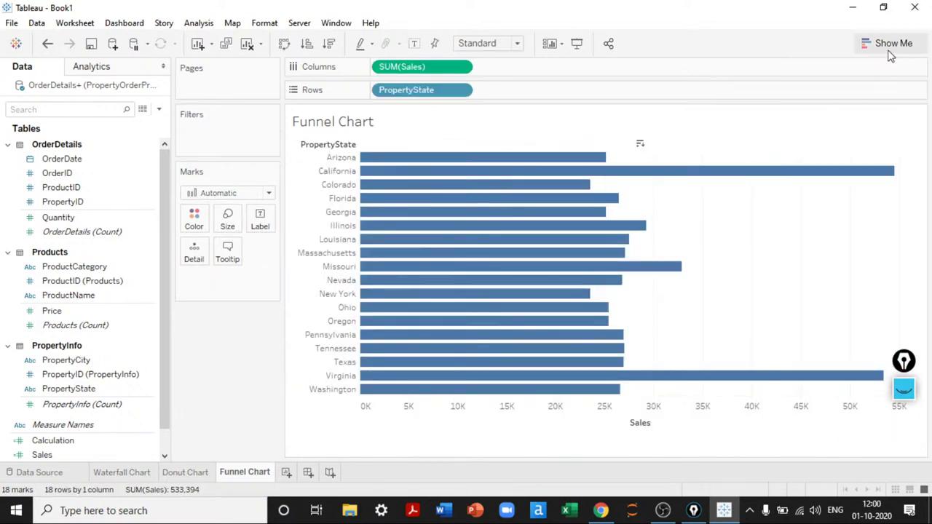
key("ctrl+w")
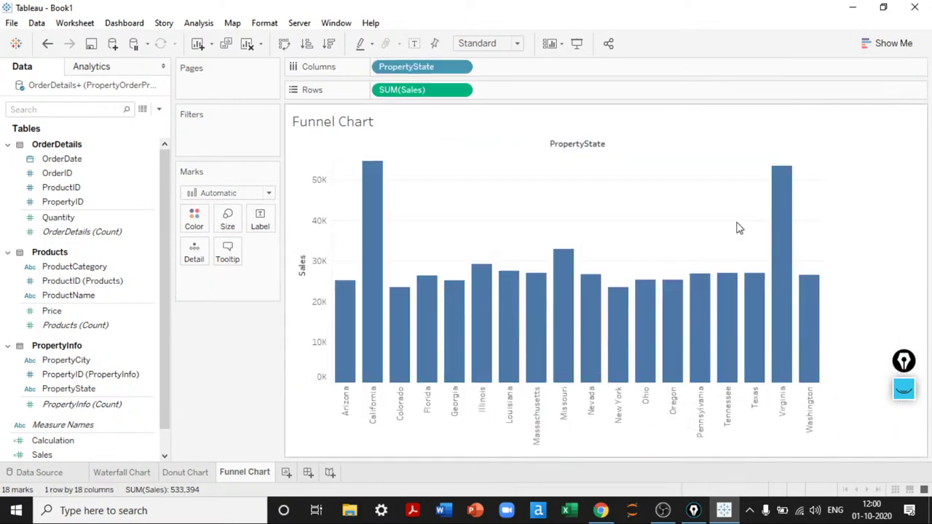
key("ctrl+w")
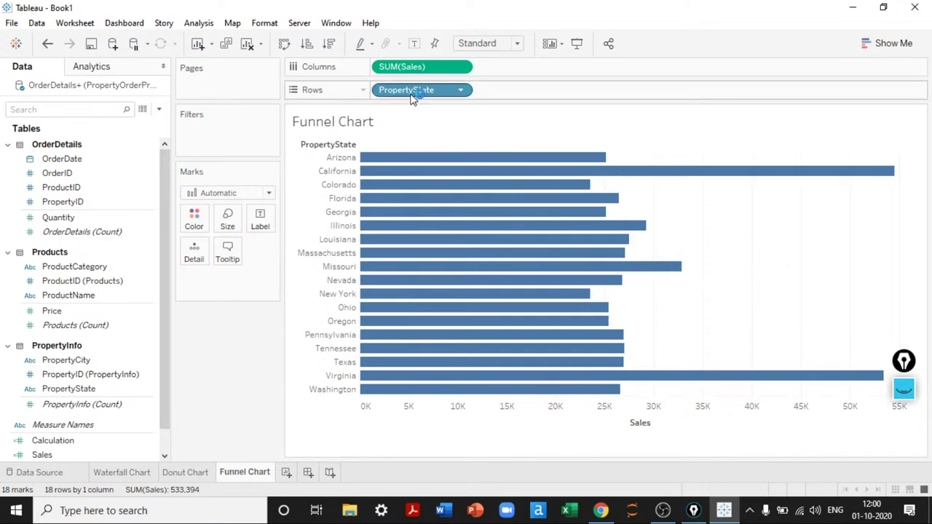
- Replace PropertyState in the rows with PropertyCity and look through the resulting bars
left_click_drag(412, 91, 215, 384)
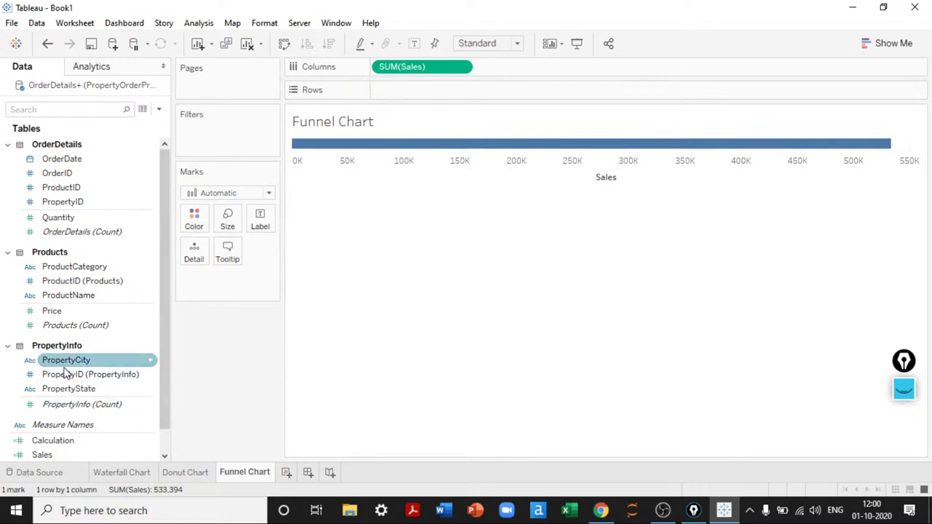
left_click_drag(64, 364, 406, 96)
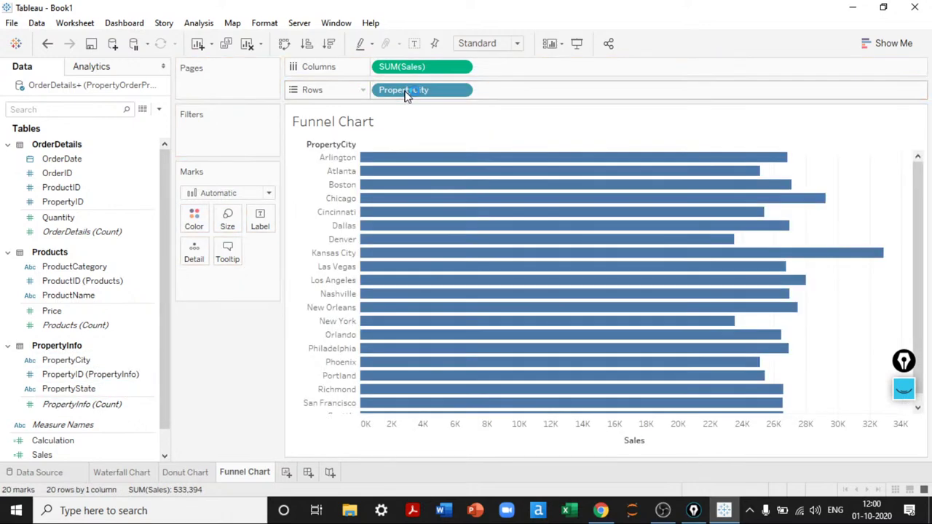
scroll(604, 298, "down", 1)
scroll(603, 298, "up", 1)
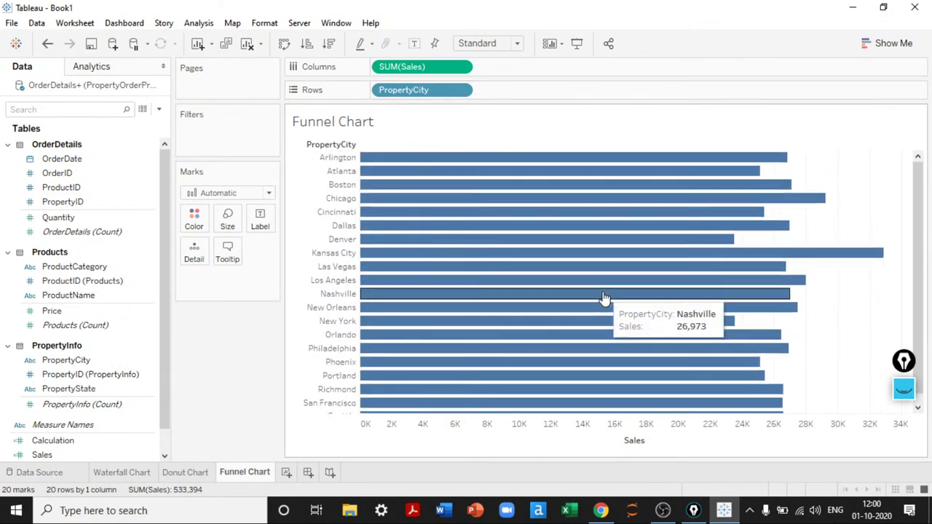
- Replace PropertyCity in the rows with ProductName
left_click_drag(385, 92, 219, 353)
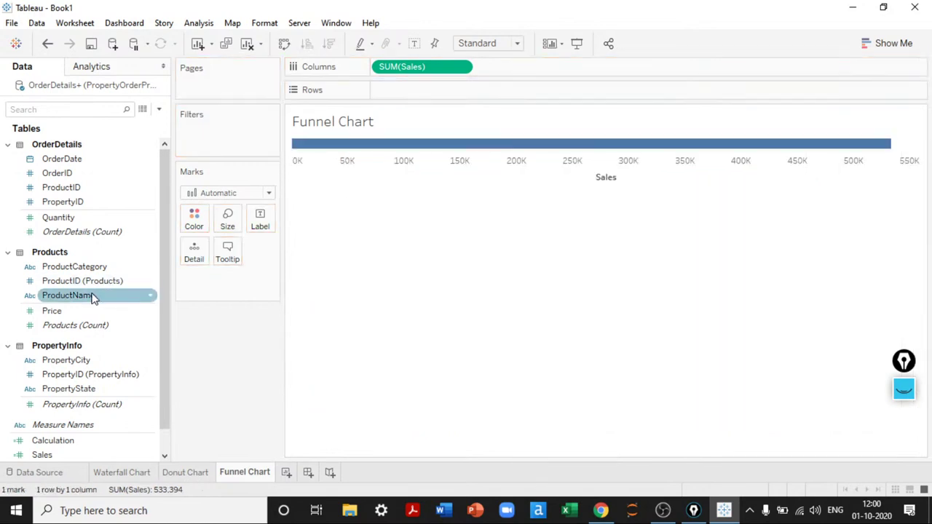
left_click_drag(93, 297, 436, 98)
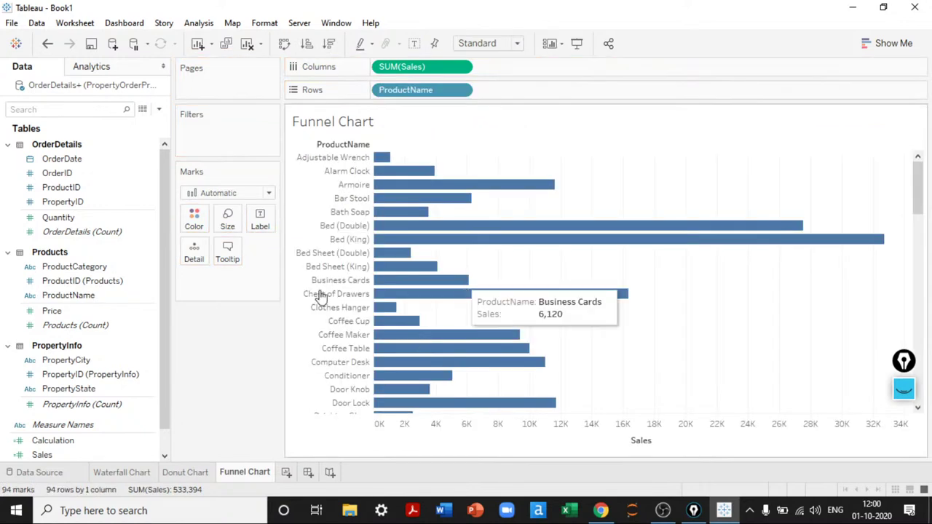
- Set up a filter on ProductName that keeps the top 10 by the sum of Sales
left_click_drag(69, 294, 225, 134)
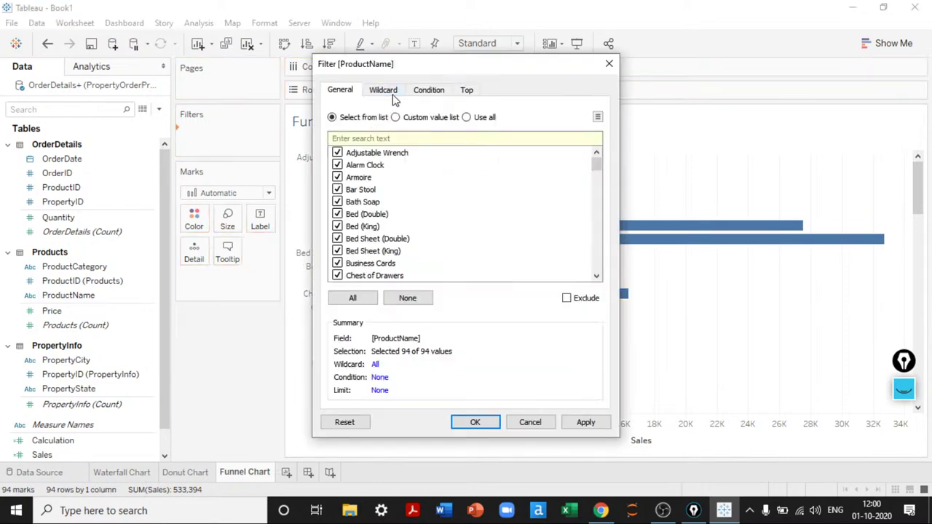
left_click(469, 90)
left_click(353, 126)
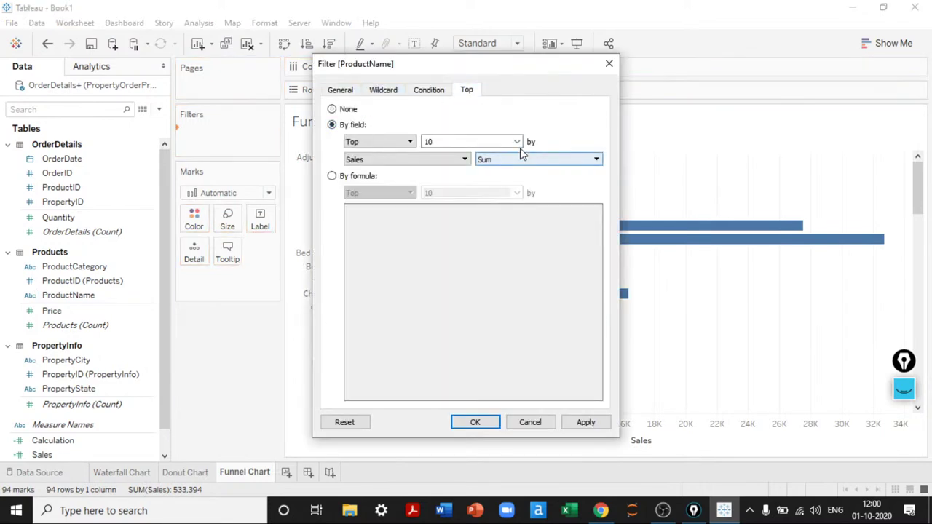
left_click(516, 141)
left_click(441, 155)
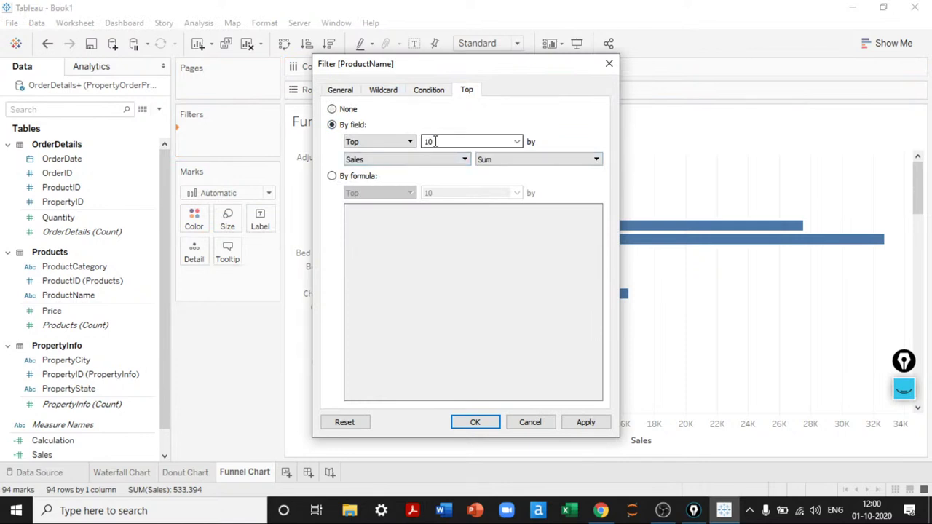
- Limit ProductName to the top 15 by sum of Sales and sort the product bars in descending order
type("15")
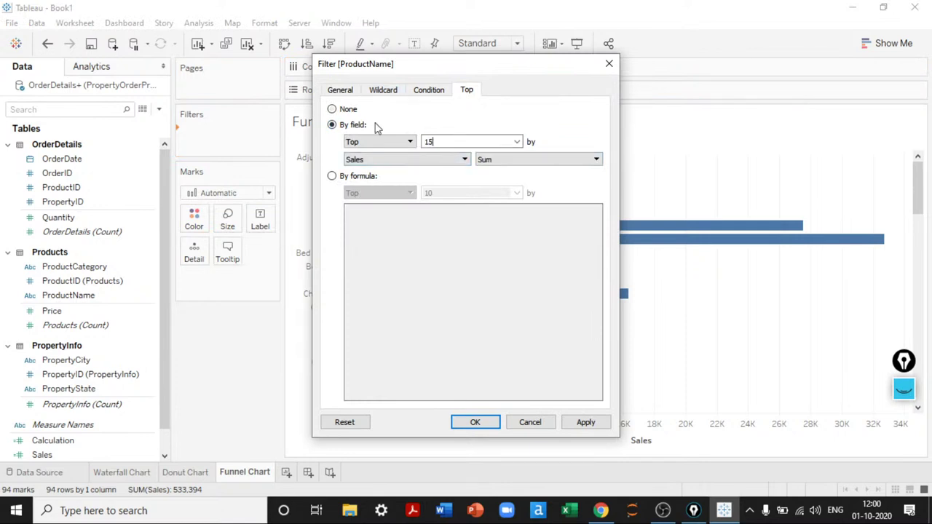
key("Return")
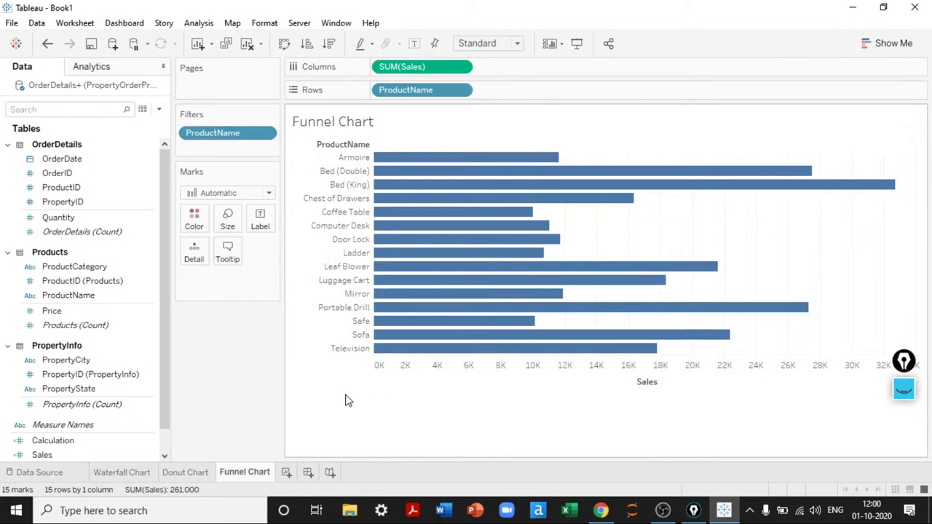
right_click(657, 385)
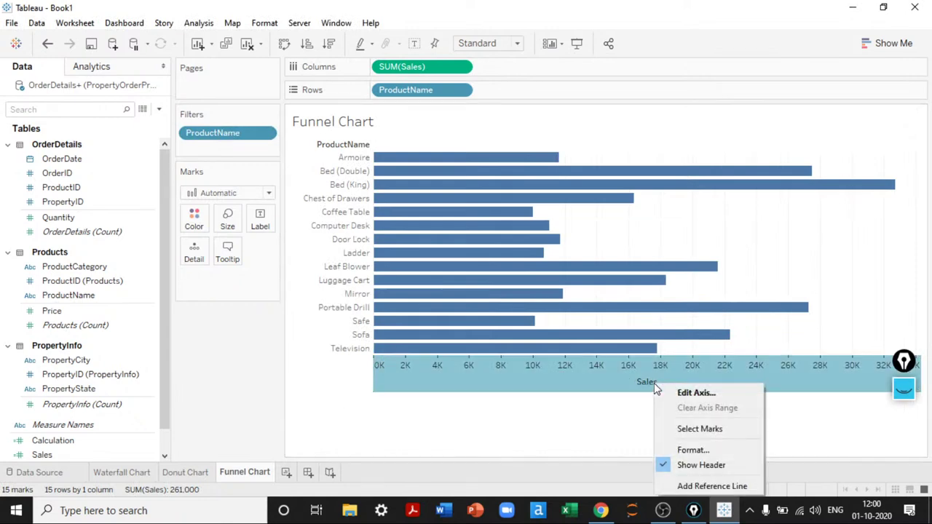
left_click(531, 439)
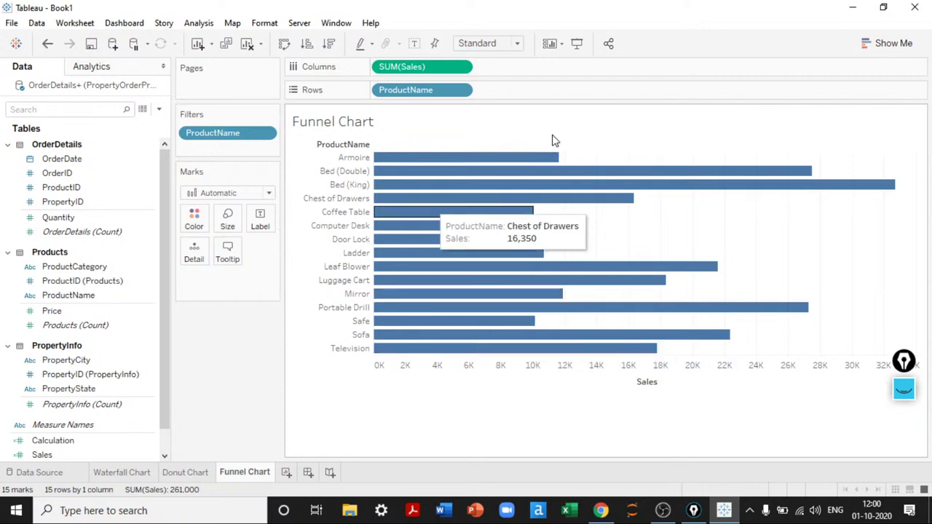
left_click(330, 44)
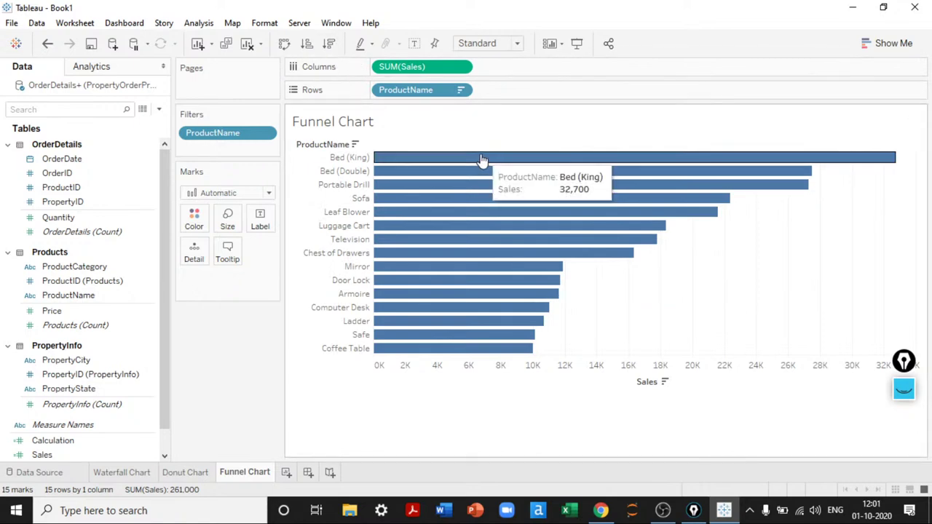
- Add the ad hoc calculation -SUM([Sales]) to Columns beside SUM(Sales)
double_click(503, 67)
type("-s")
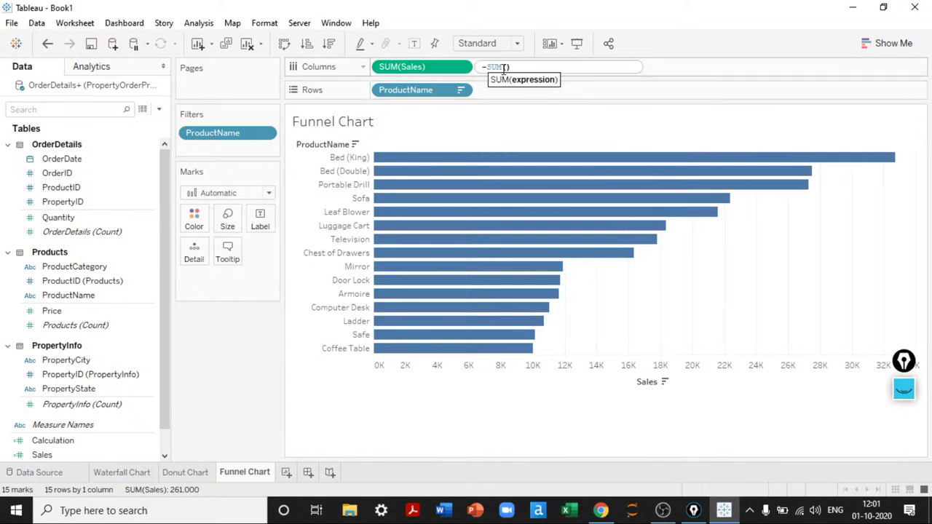
type("[Sales]")
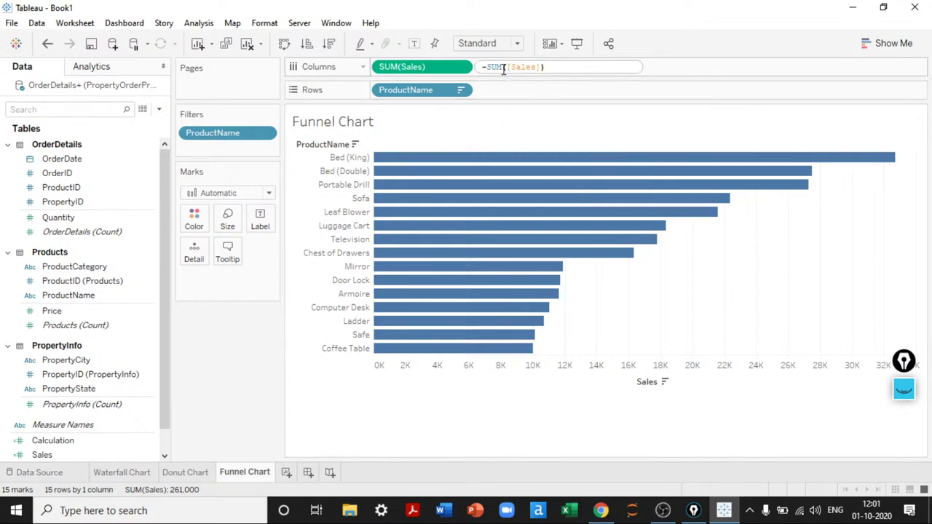
key("Return")
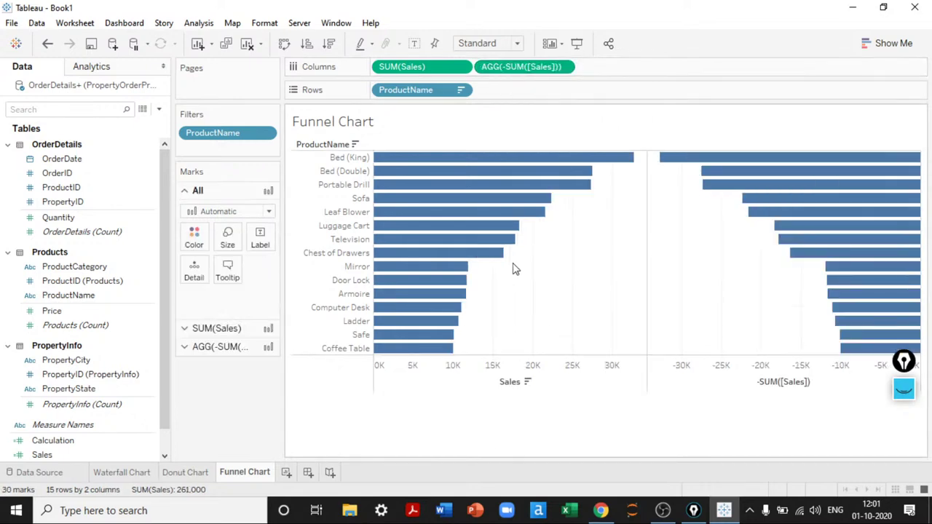
mouse_move(858, 235)
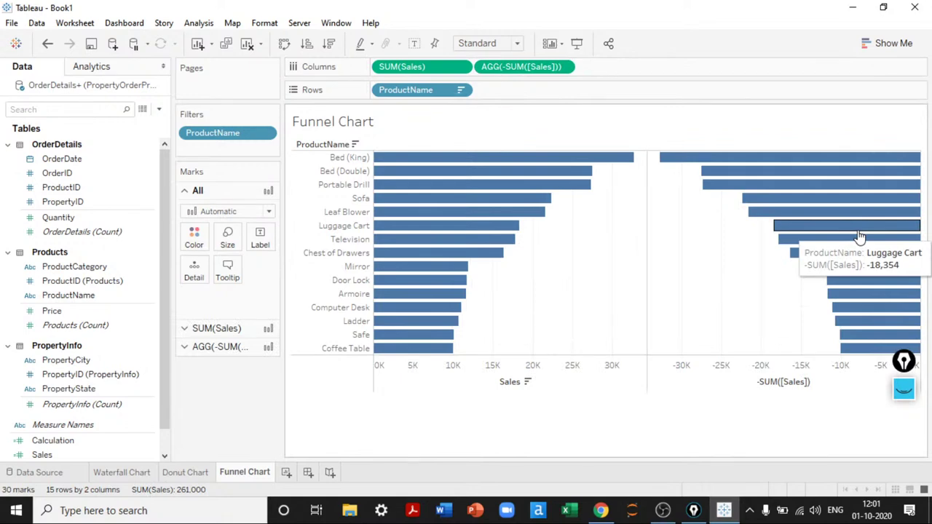
- Place the negated sales measure before SUM(Sales) in Columns and hide the axis headers under the bars
left_click_drag(525, 67, 385, 68)
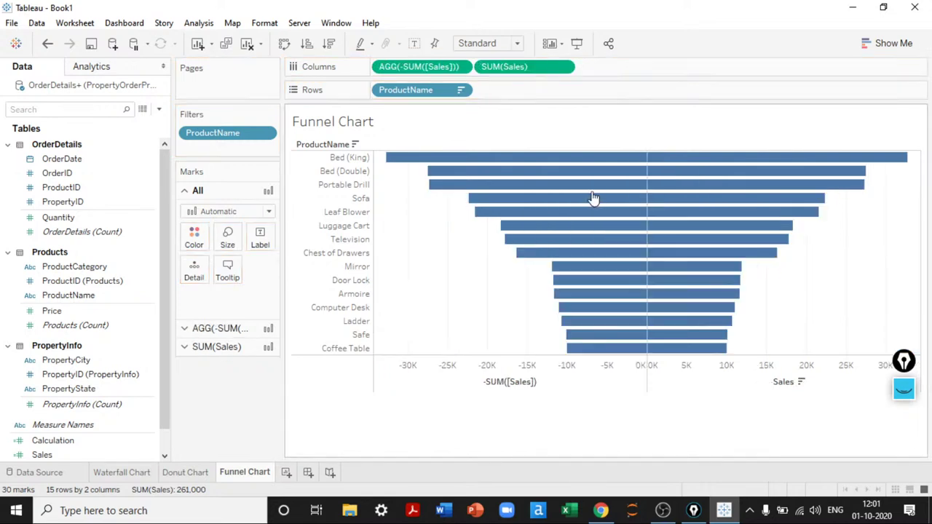
right_click(723, 383)
key("Escape")
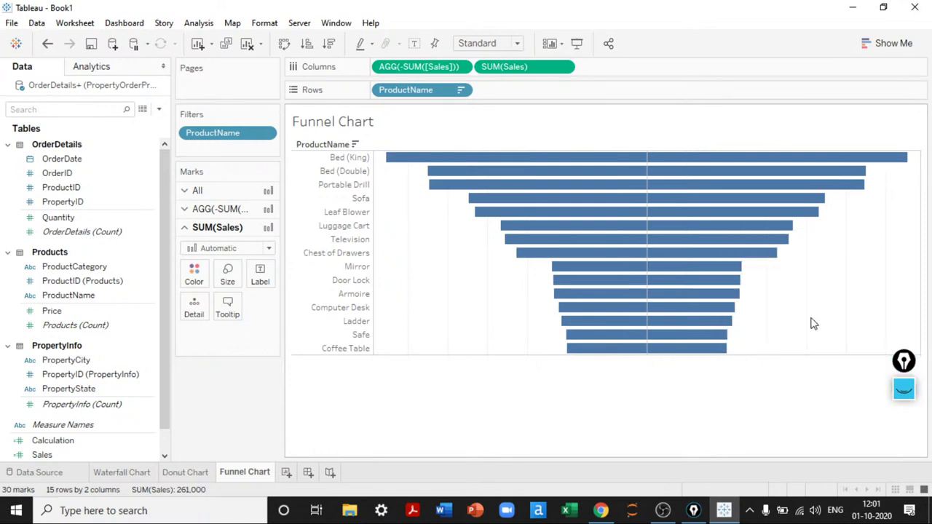
- Format the worksheet borders, setting the pane lines of both the row divider and the column divider to None
right_click(815, 297)
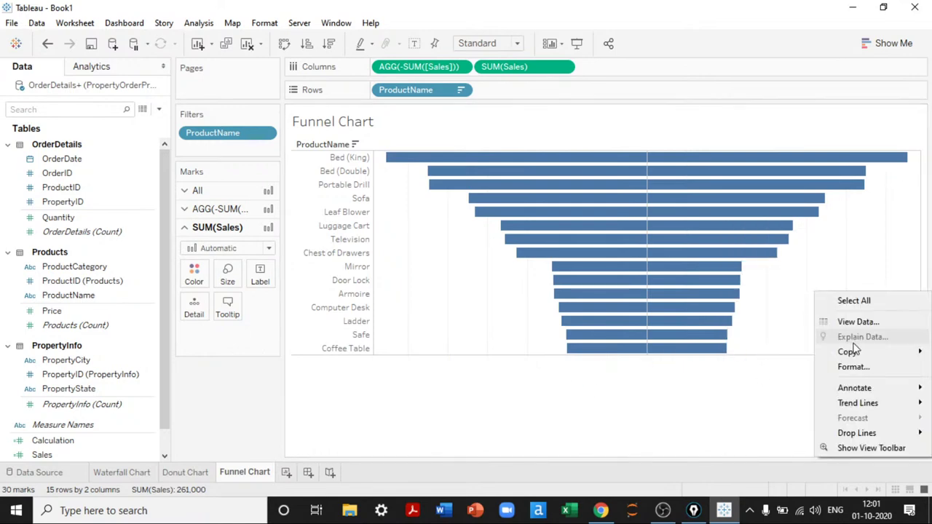
left_click(823, 367)
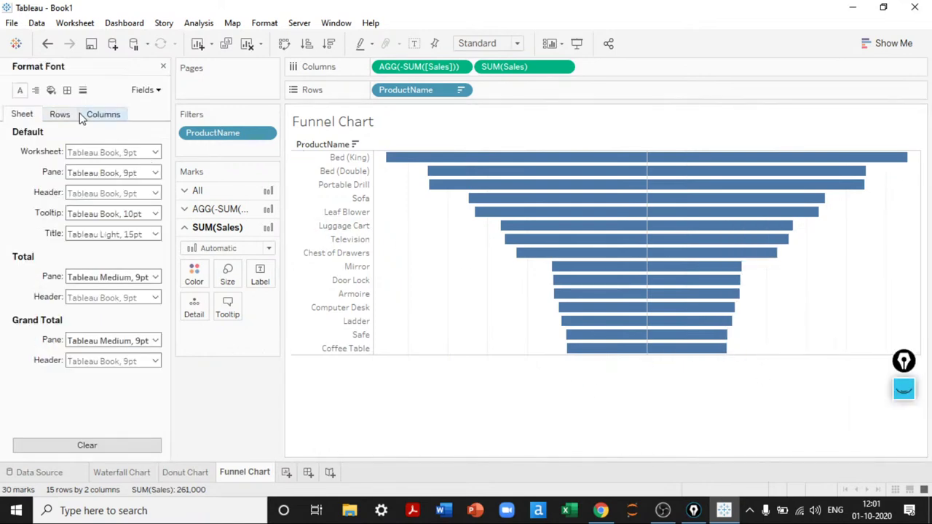
left_click(67, 90)
scroll(69, 211, "down", 2)
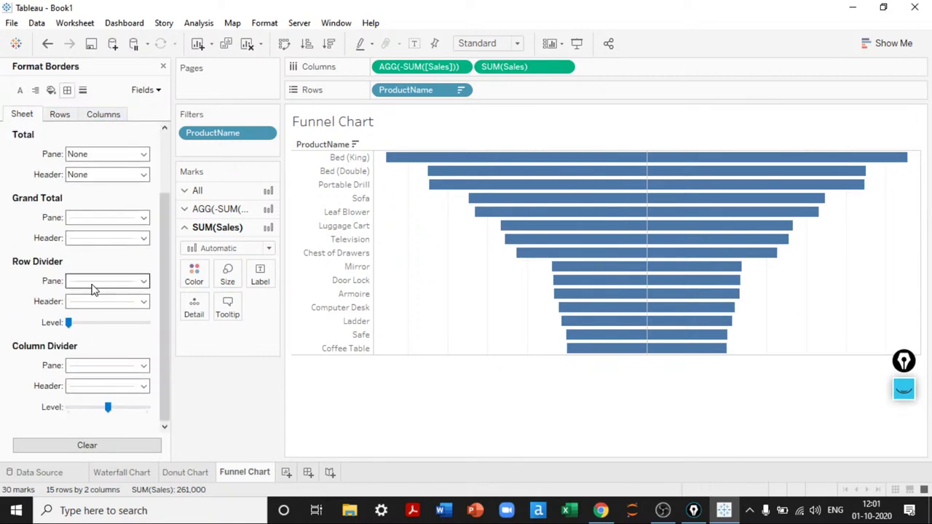
left_click(91, 283)
left_click(33, 295)
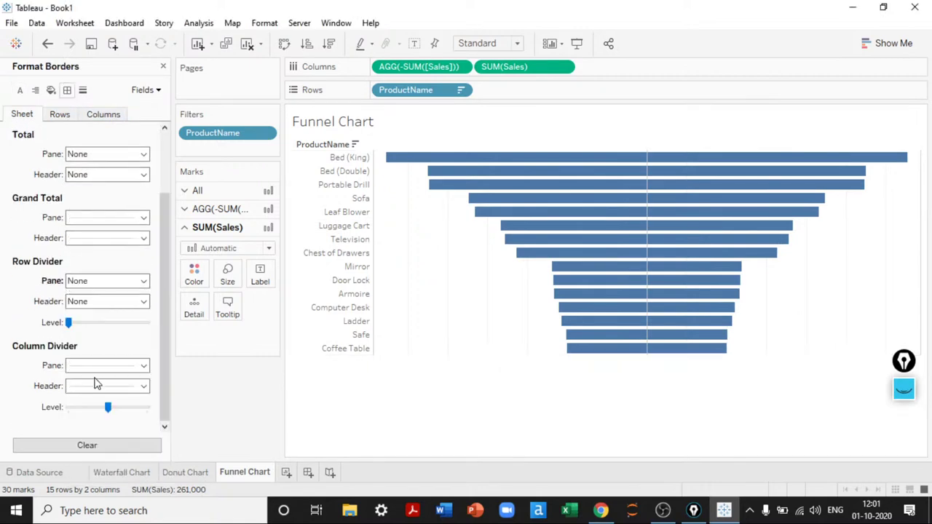
left_click(92, 368)
left_click(119, 172)
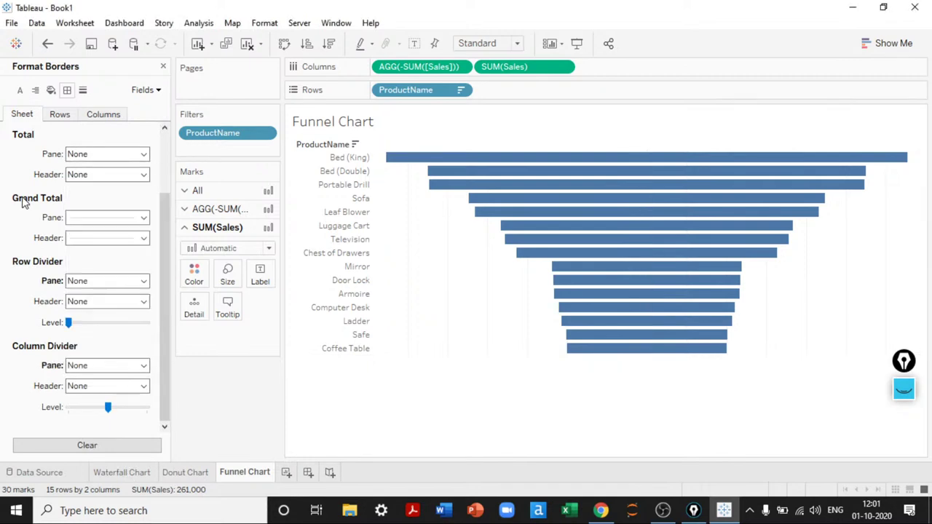
- Set the zero lines and axis ticks for rows to None in the line formatting
left_click(83, 90)
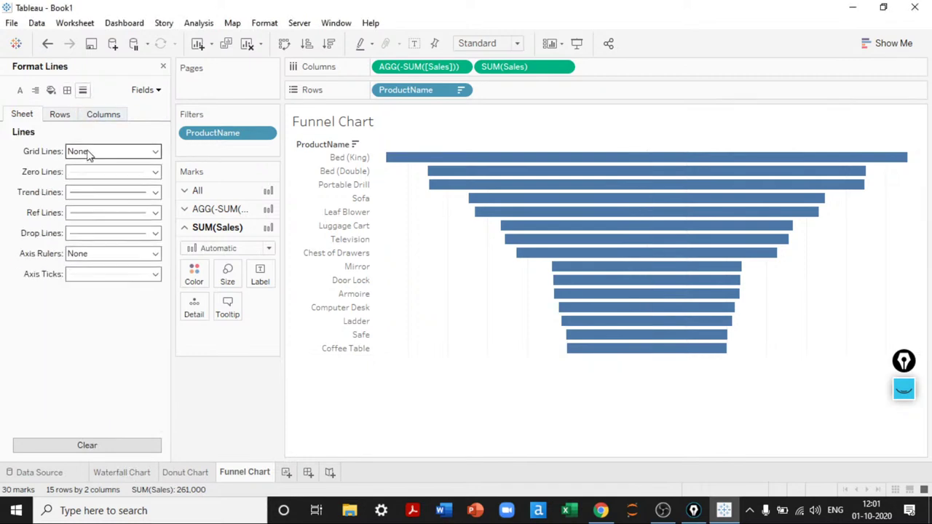
left_click(60, 114)
left_click(95, 172)
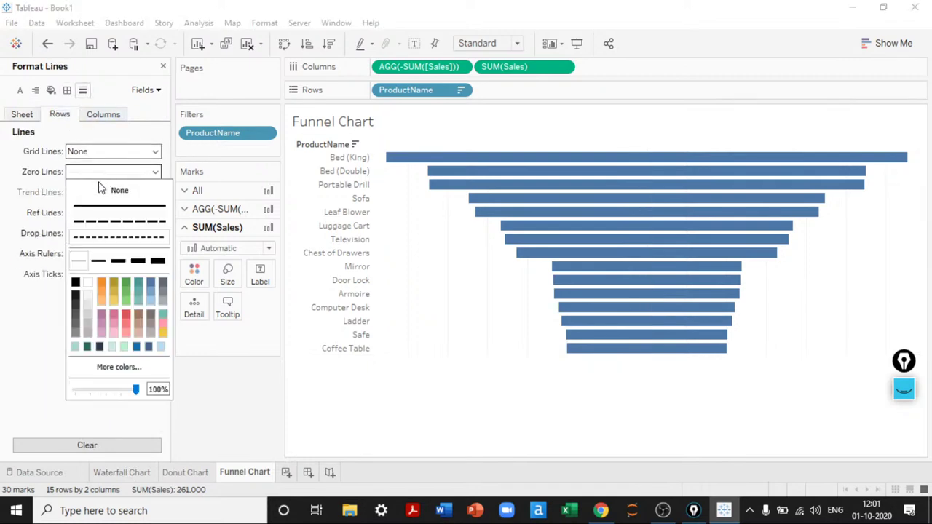
left_click(102, 191)
left_click(98, 276)
left_click(99, 289)
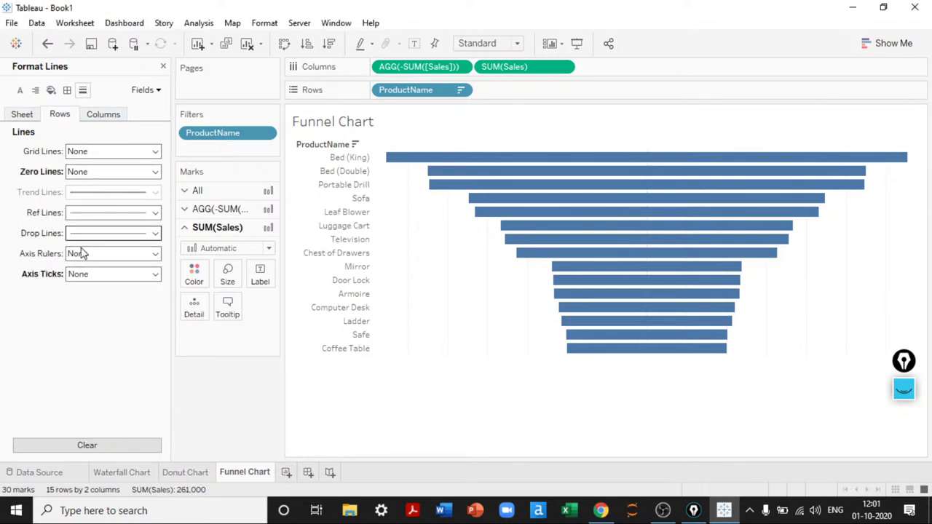
- Set the grid lines, zero lines and axis ticks for columns to None, and slightly narrow the product name label area
left_click(103, 121)
left_click(96, 155)
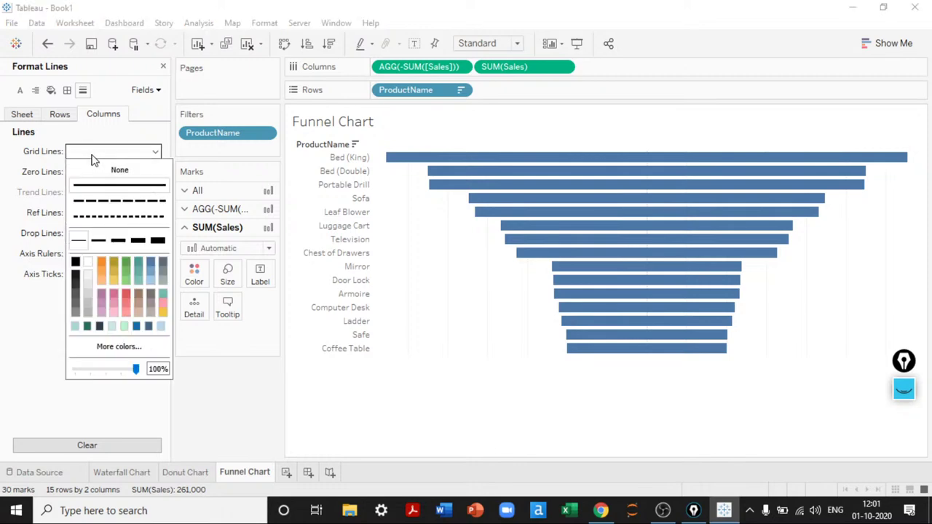
left_click(74, 168)
left_click(102, 173)
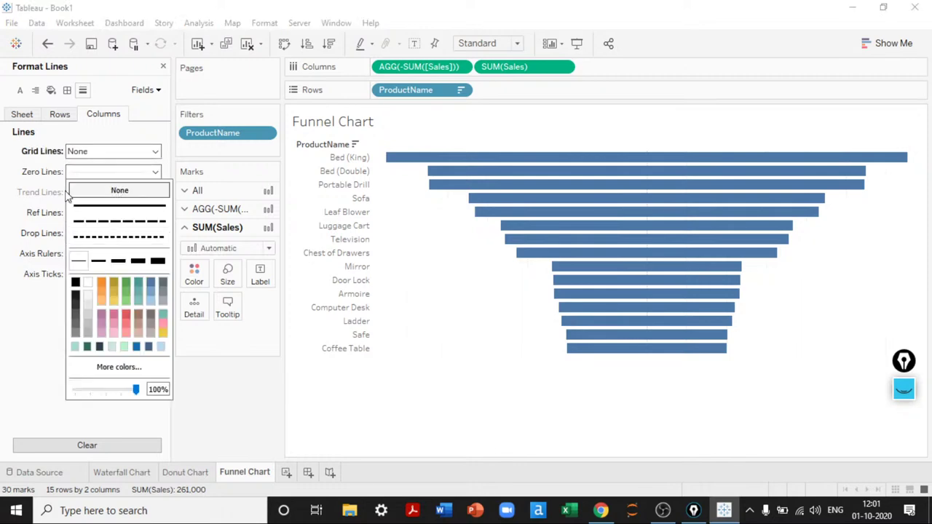
left_click(93, 190)
left_click(85, 276)
left_click(103, 293)
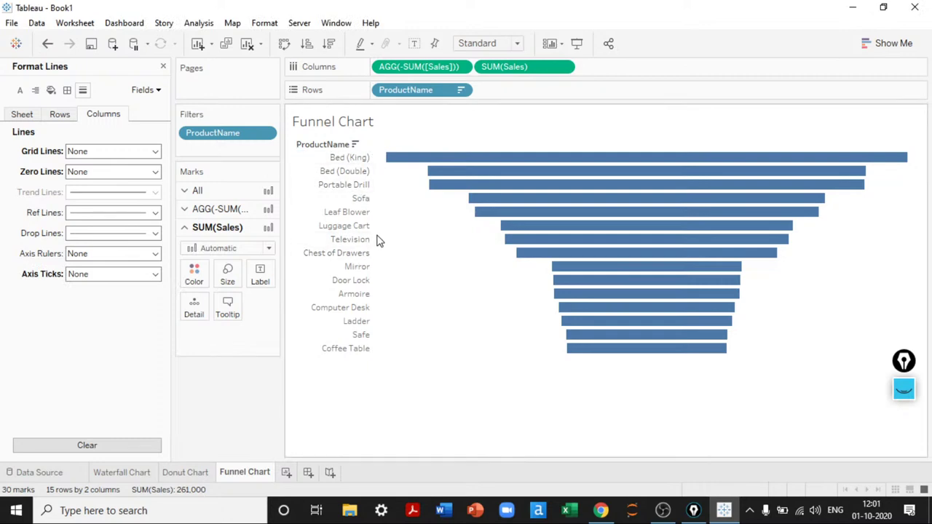
left_click_drag(366, 235, 369, 233)
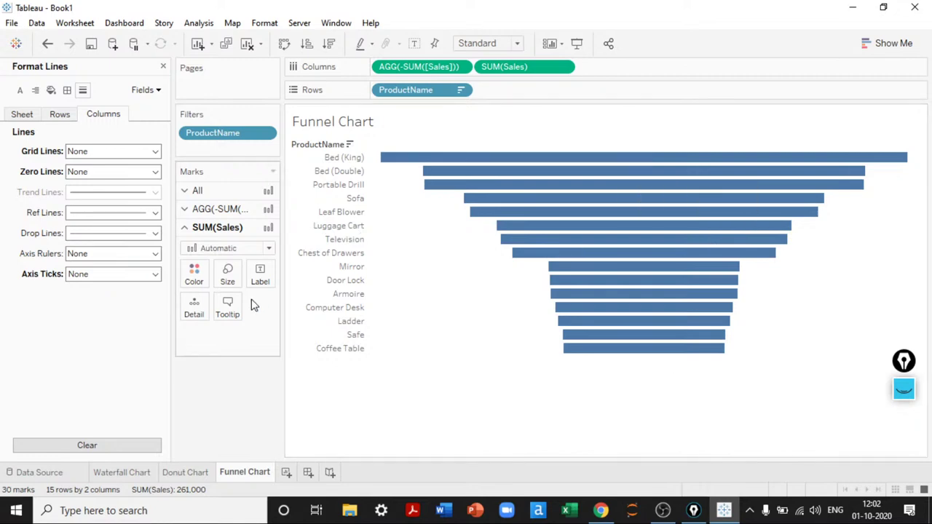
left_click(204, 189)
left_click(227, 270)
key("ctrl+a")
key("Delete")
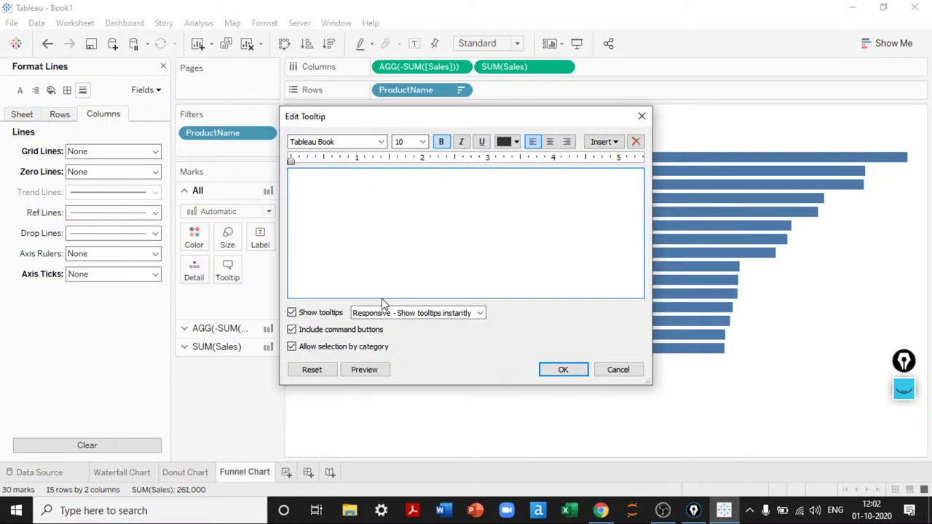
left_click(616, 373)
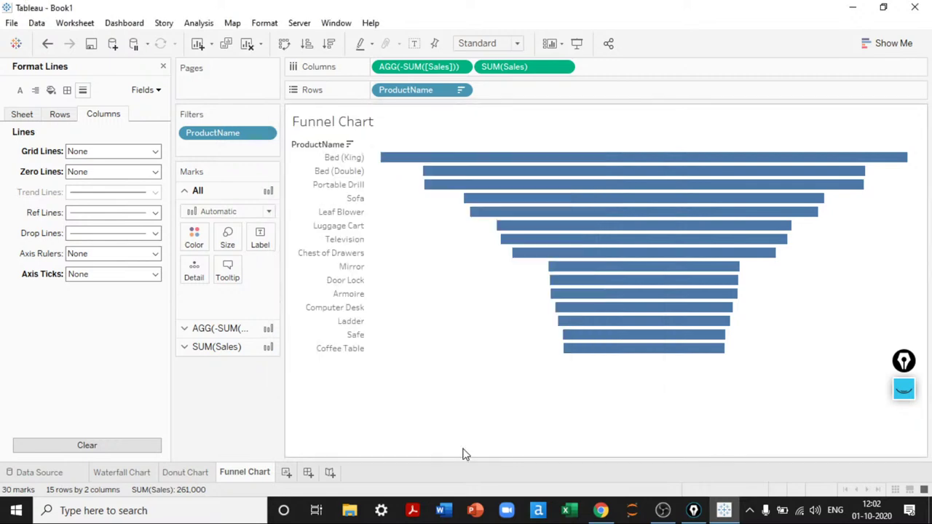
- Close the line formatting and delete all tooltip text for all marks
left_click(163, 67)
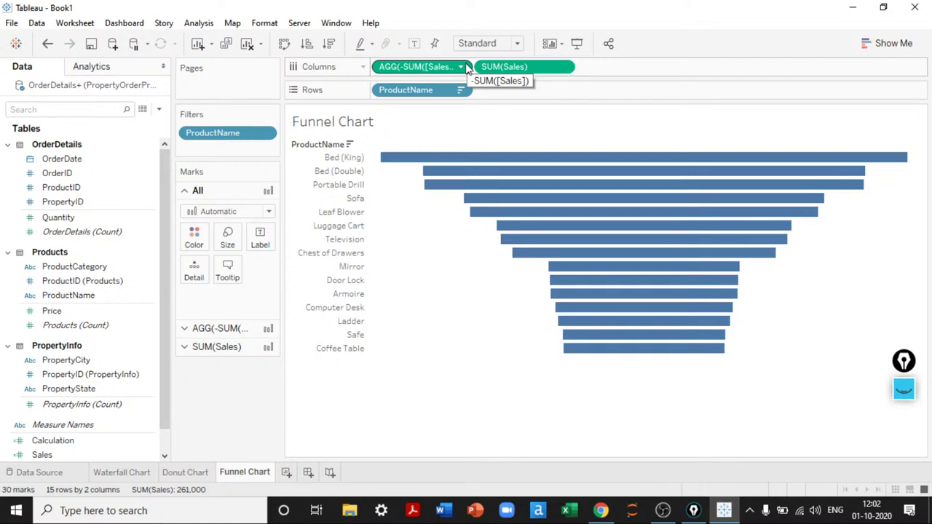
mouse_move(627, 272)
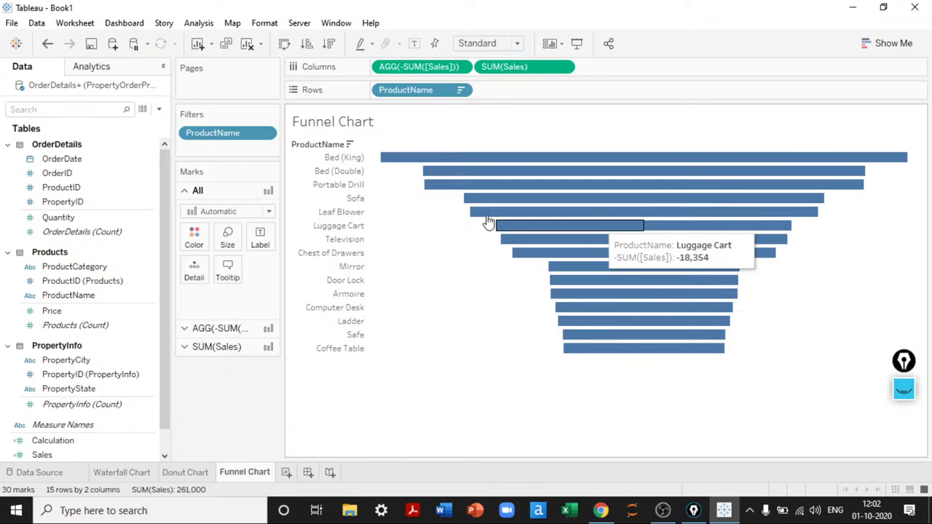
left_click(227, 271)
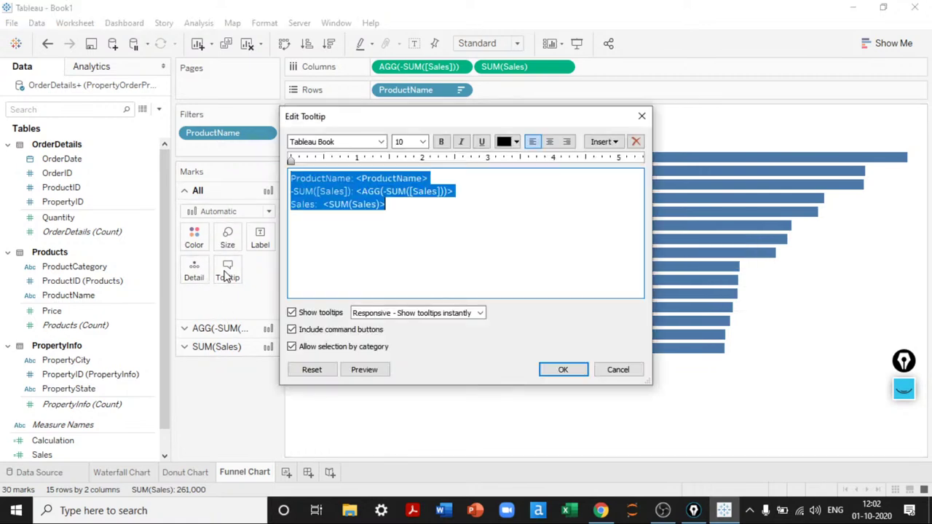
key("BackSpace")
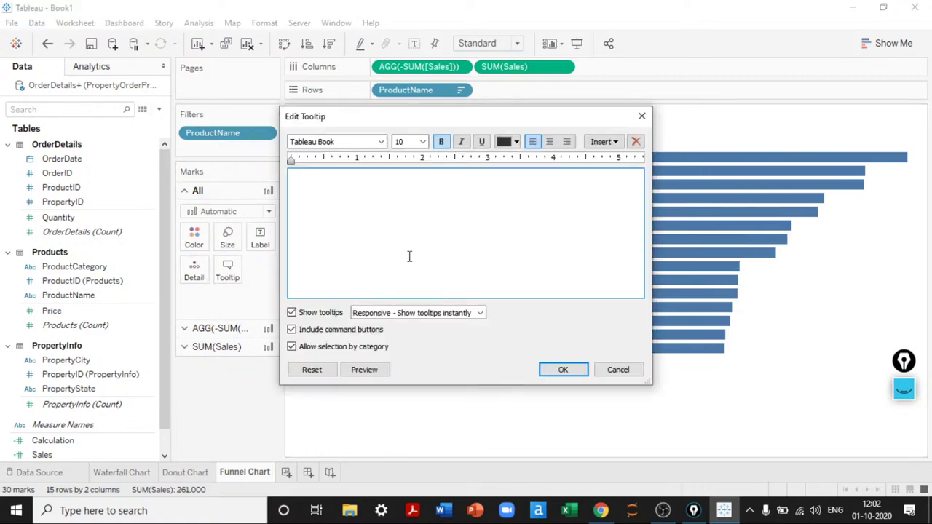
left_click(574, 373)
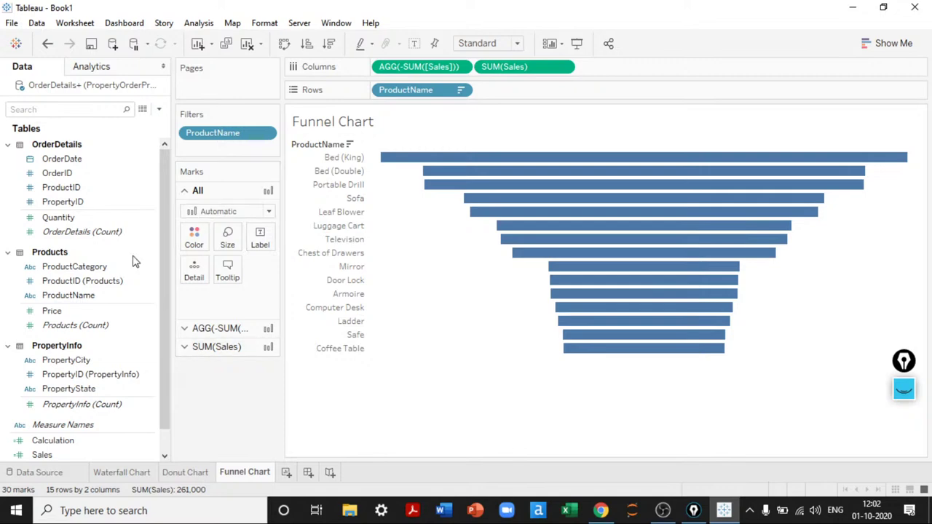
- Label the SUM(Sales) bars with Sales and color all the funnel bars light teal
left_click(220, 345)
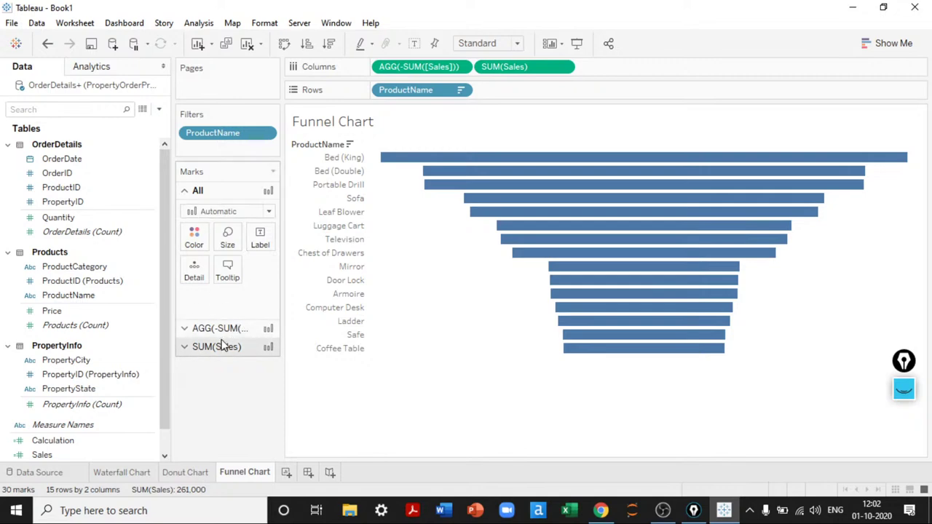
left_click_drag(42, 454, 260, 277)
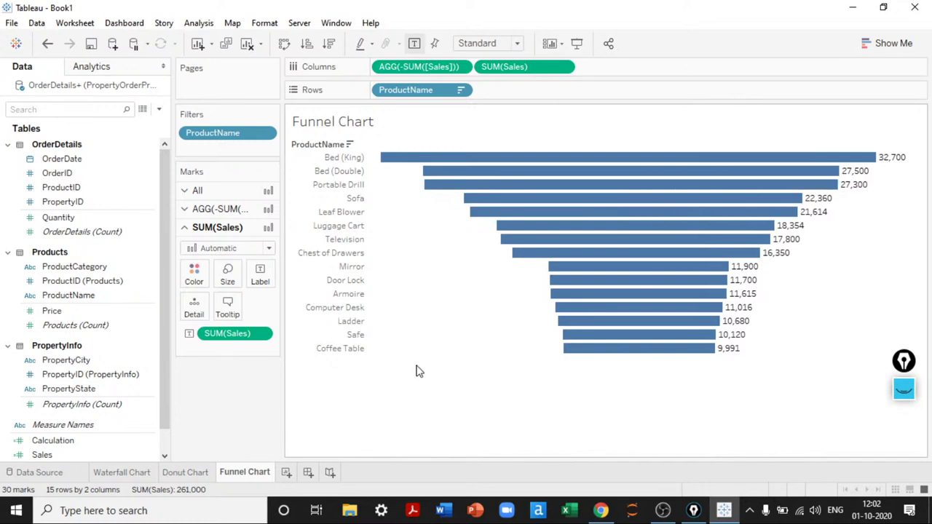
left_click(188, 189)
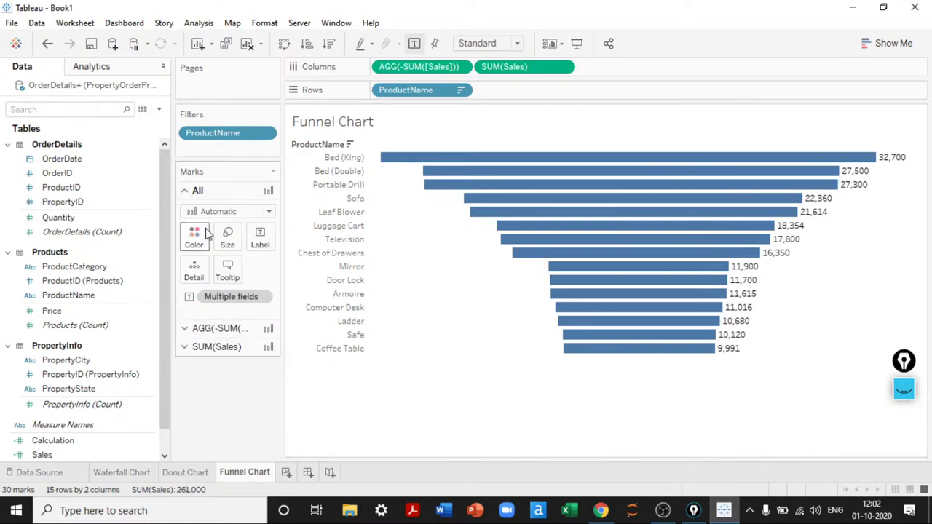
left_click(194, 235)
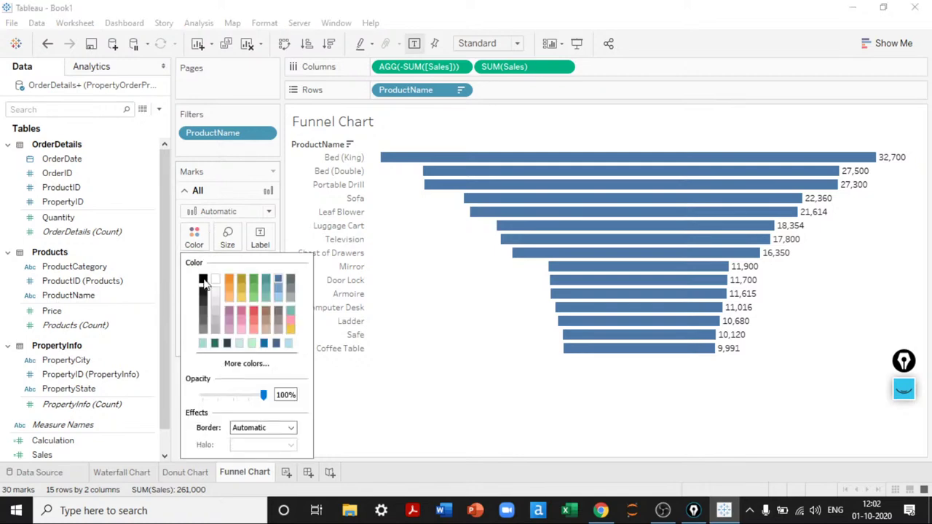
left_click(203, 347)
left_click(459, 389)
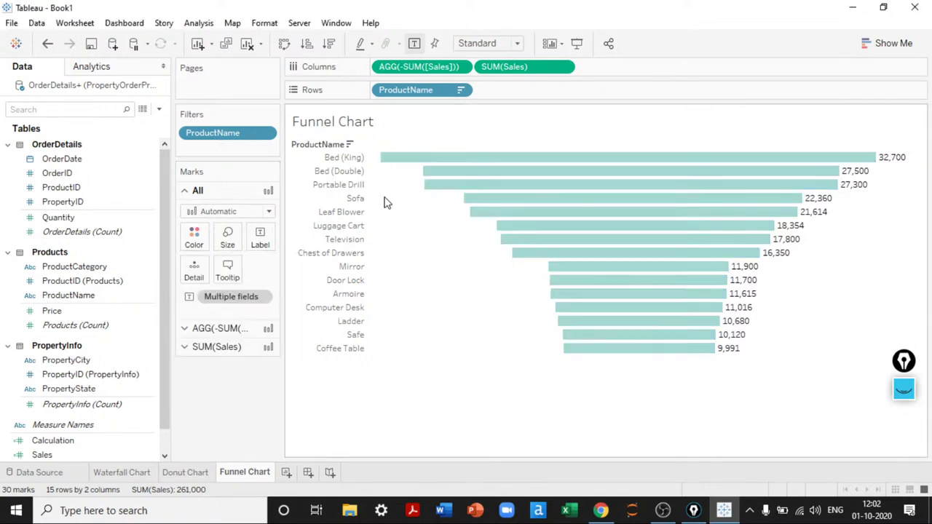
- Change the font color of the product name headers to black
right_click(339, 268)
left_click(379, 324)
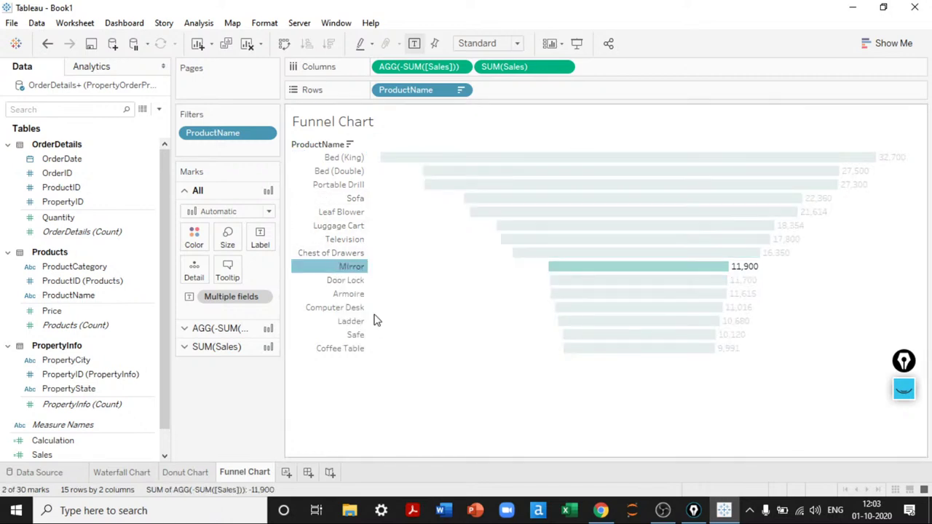
left_click(109, 151)
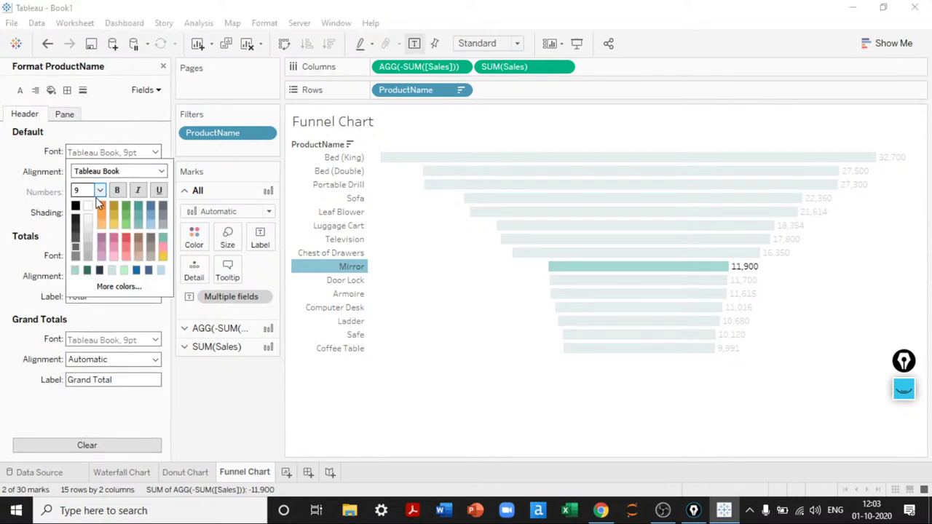
left_click(345, 376)
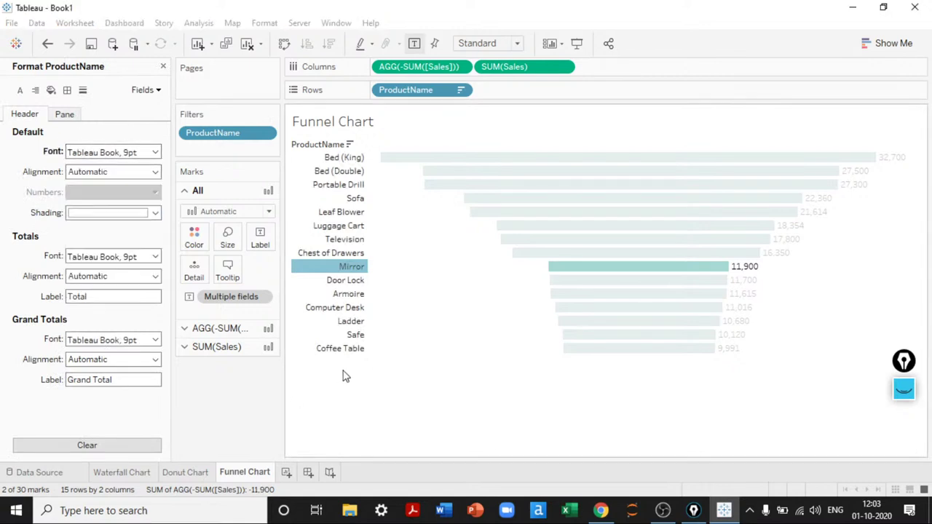
left_click(346, 376)
- Hide the ProductName field label and the sheet title, and check the funnel chart in presentation mode
right_click(313, 144)
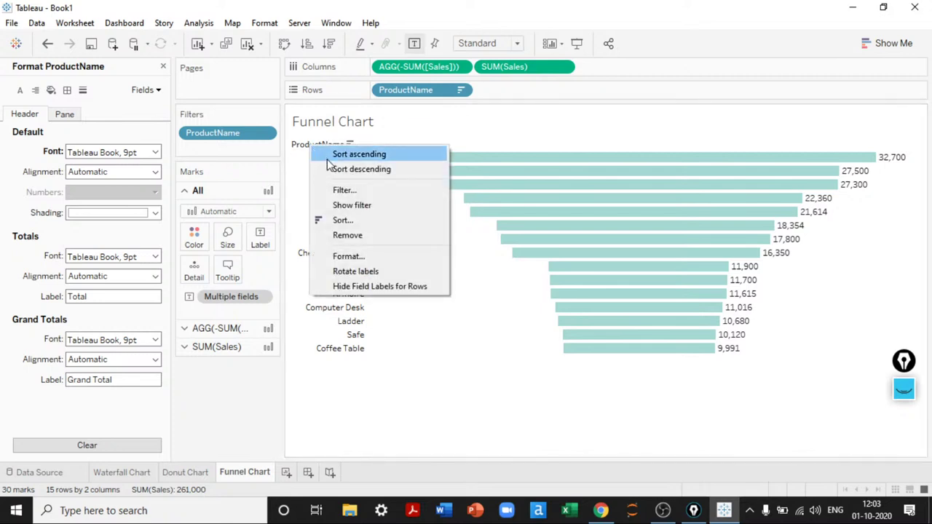
left_click(356, 286)
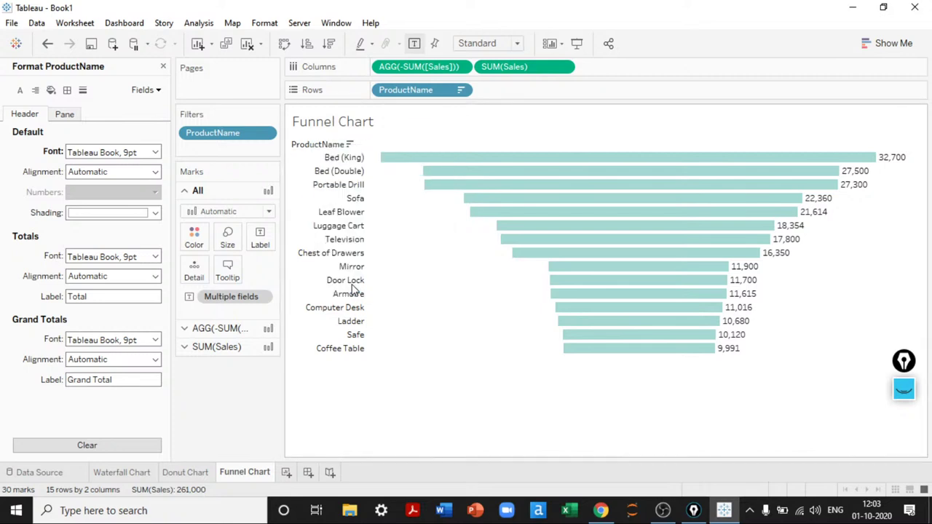
right_click(354, 124)
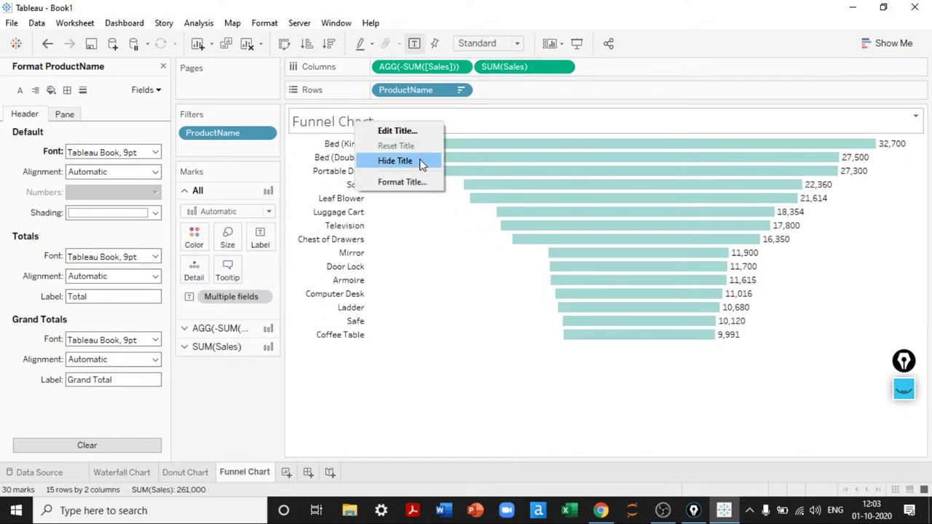
left_click(419, 162)
left_click(576, 43)
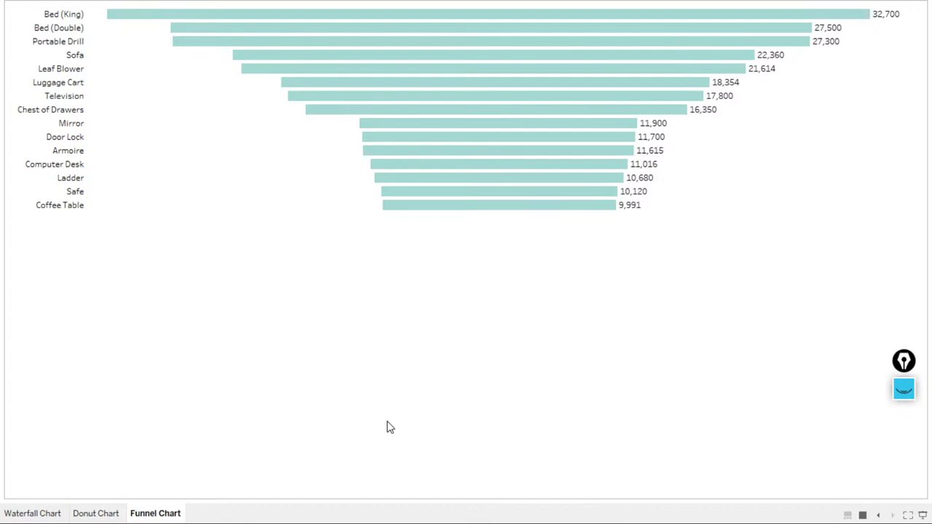
key("Escape")
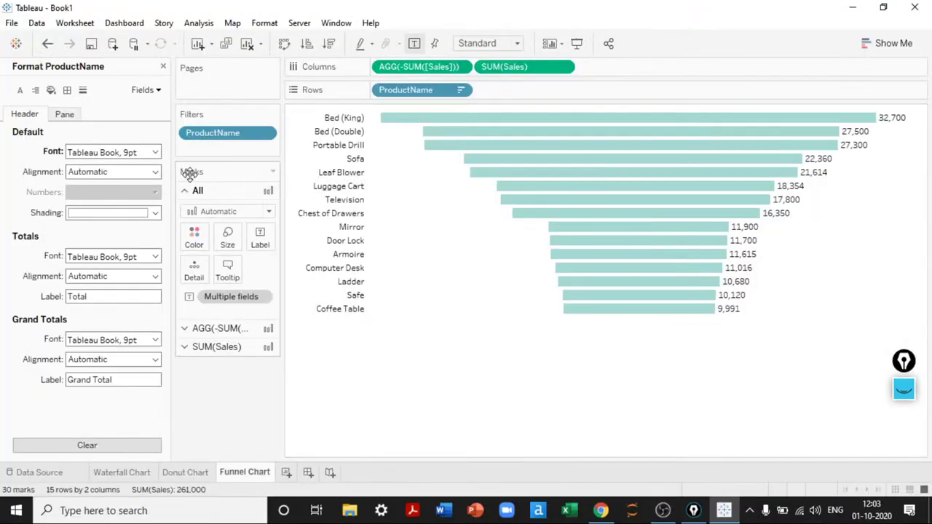
- Change the ProductName filter to keep the top 25 products by sum of Sales
double_click(233, 134)
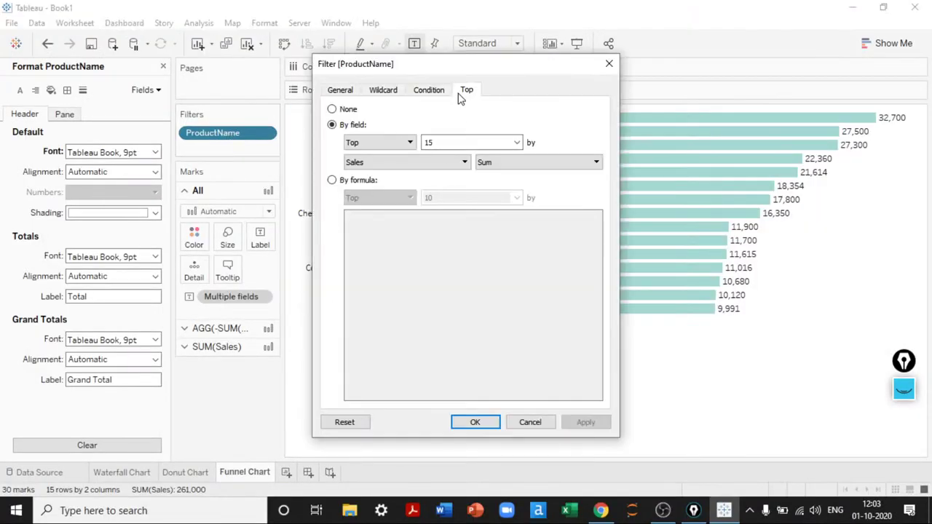
left_click_drag(461, 70, 192, 79)
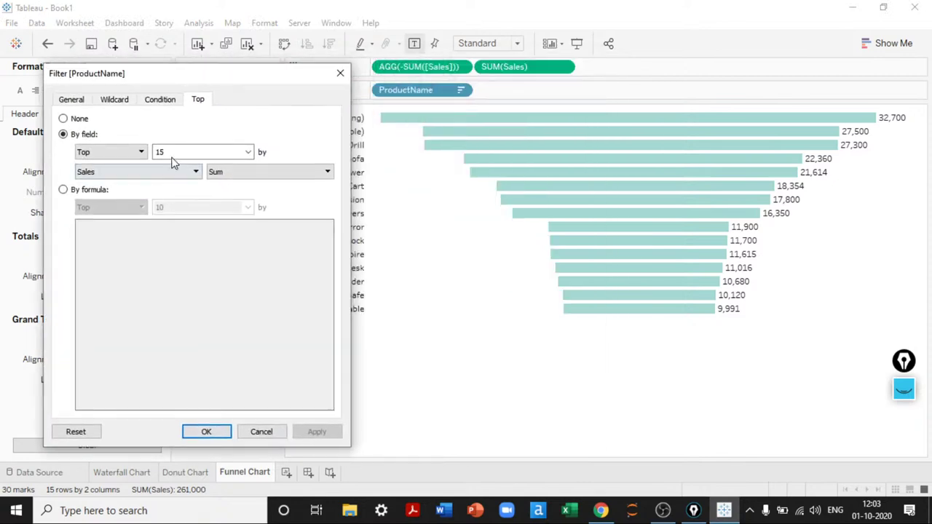
type("25")
key("Tab")
left_click(329, 432)
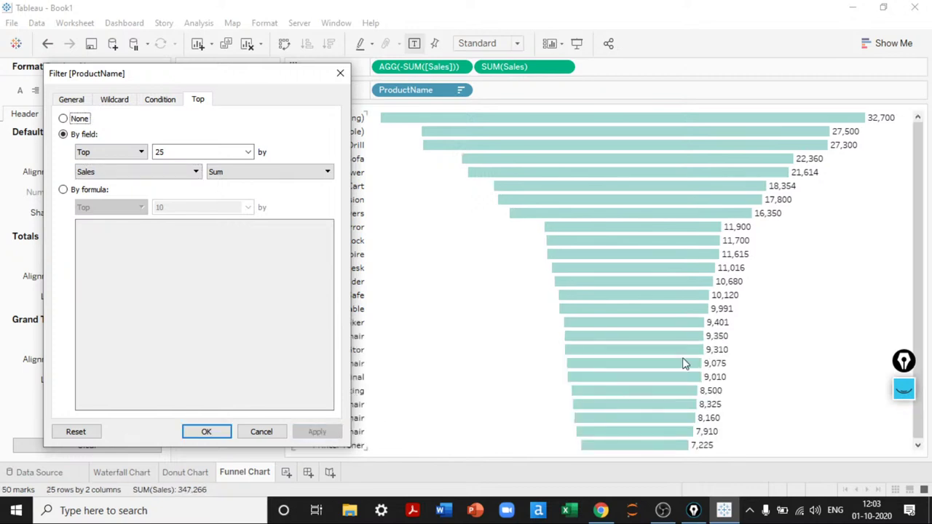
left_click(207, 431)
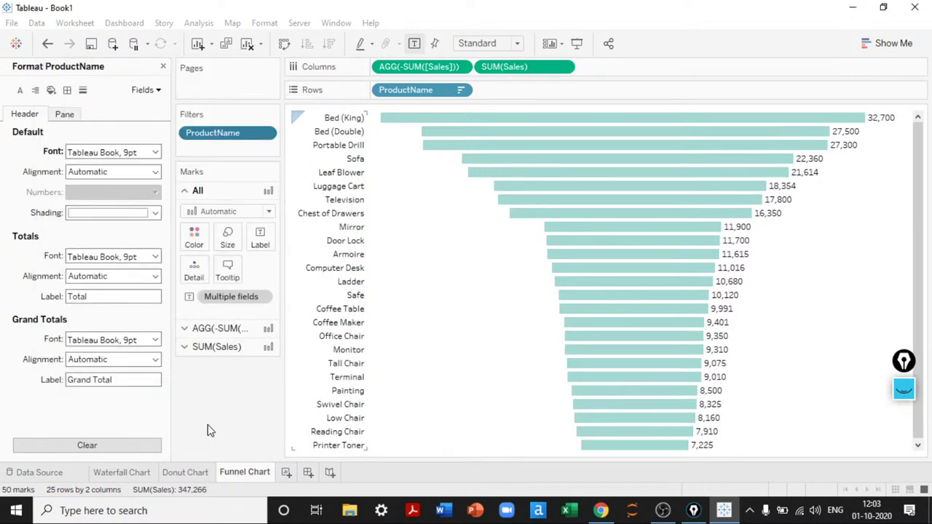
- Review the funnel, waterfall and donut charts in presentation mode, and return to the Funnel Chart worksheet
left_click(577, 43)
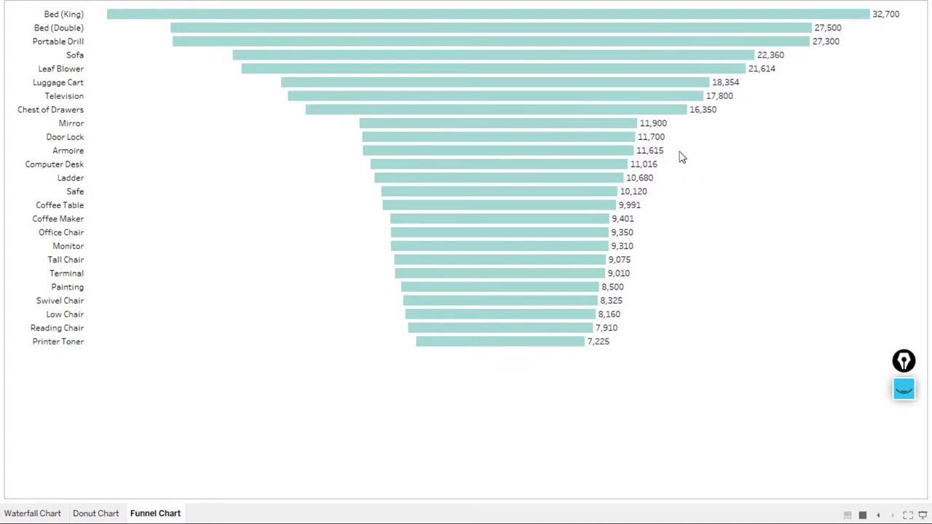
key("Left")
key("Left")
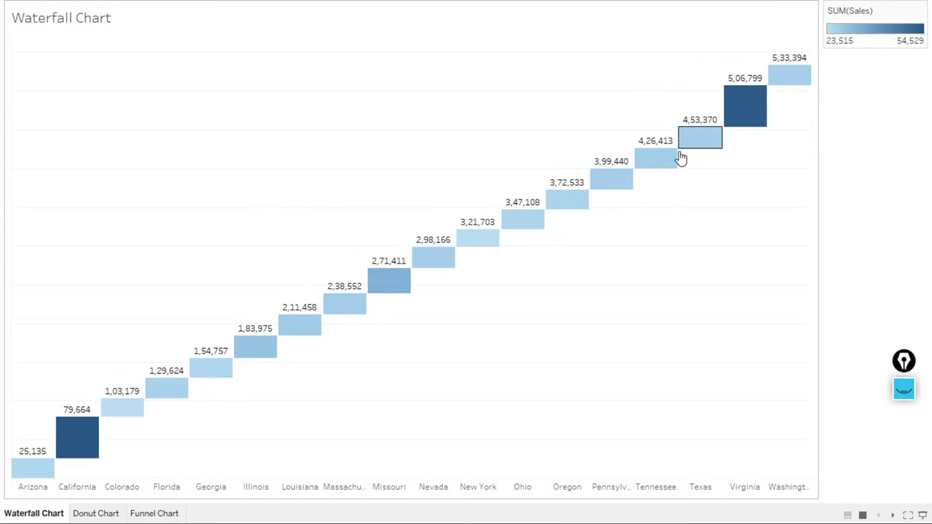
key("Right")
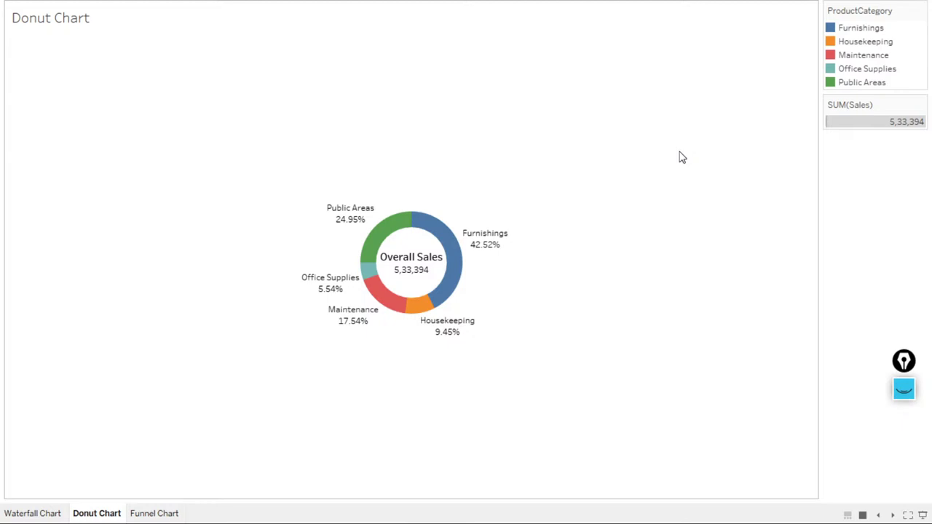
key("Left")
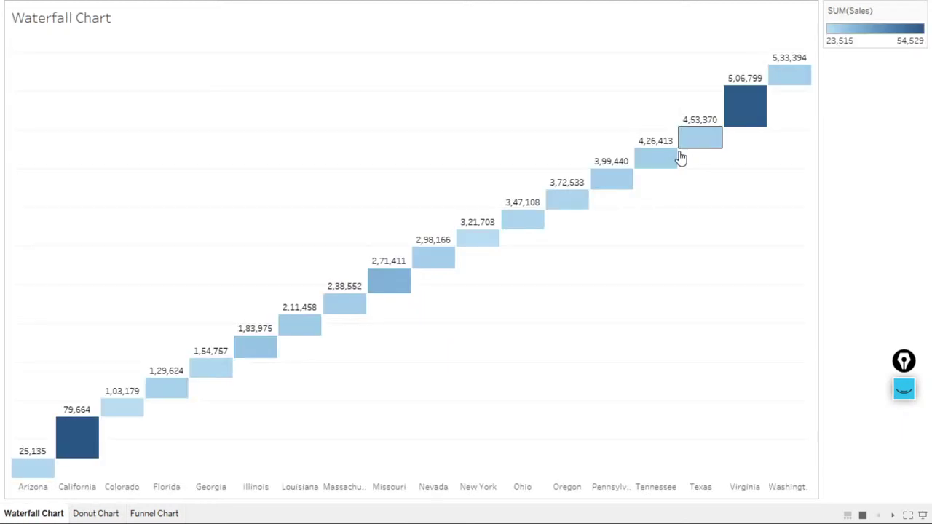
key("Right")
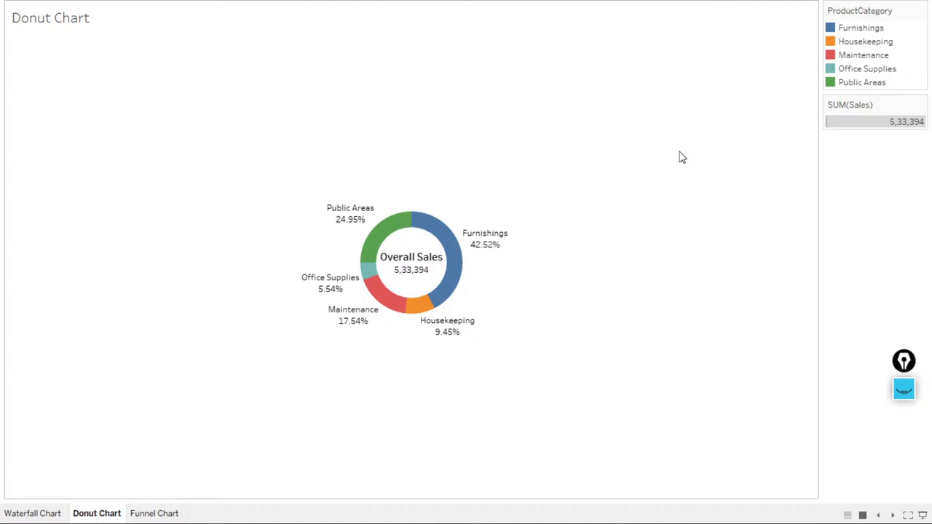
key("Right")
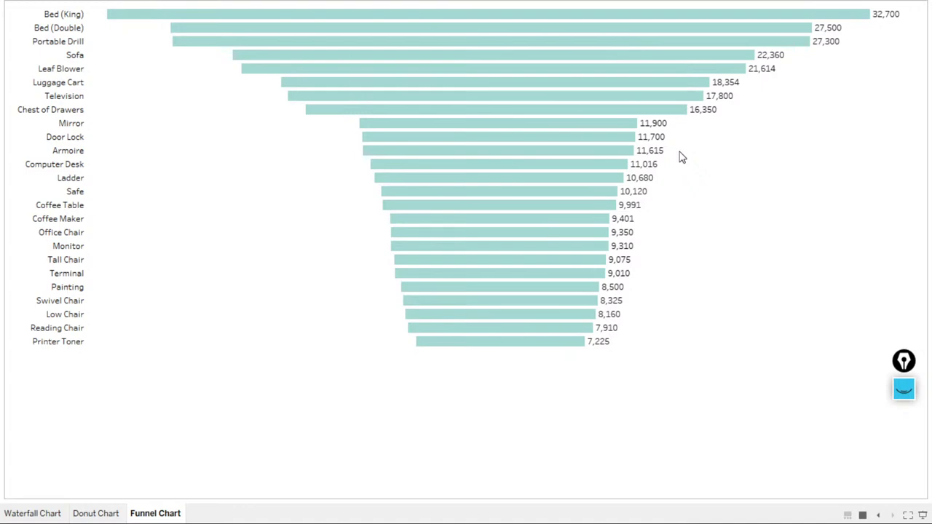
key("Escape")
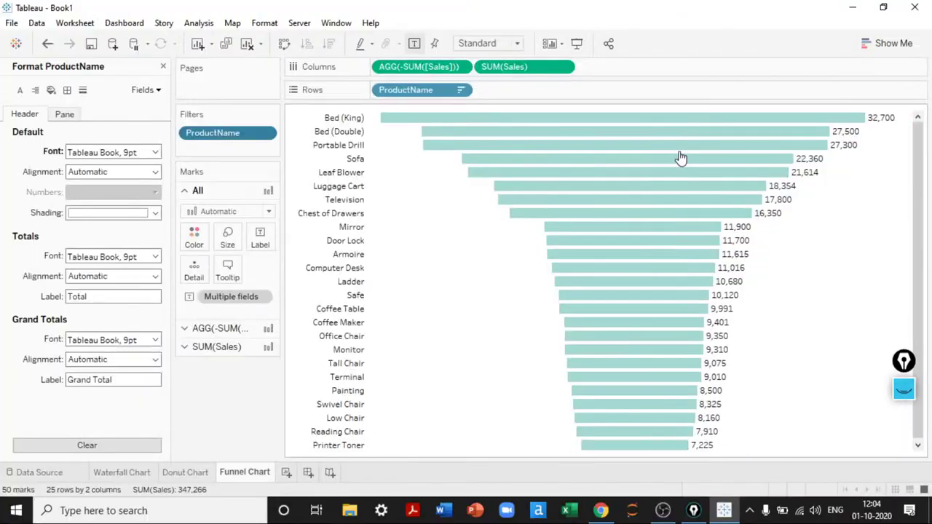
- Close the ProductName formatting and switch to the slides in Chrome to view the Lollipop Chart, Scatter Plot and Whiskers Plot examples
left_click(163, 67)
left_click(600, 510)
key("Right")
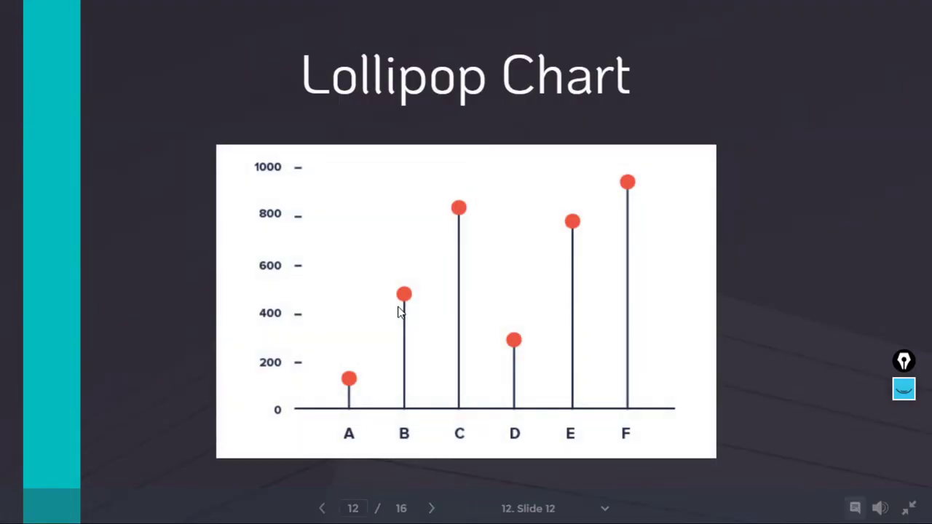
key("Right")
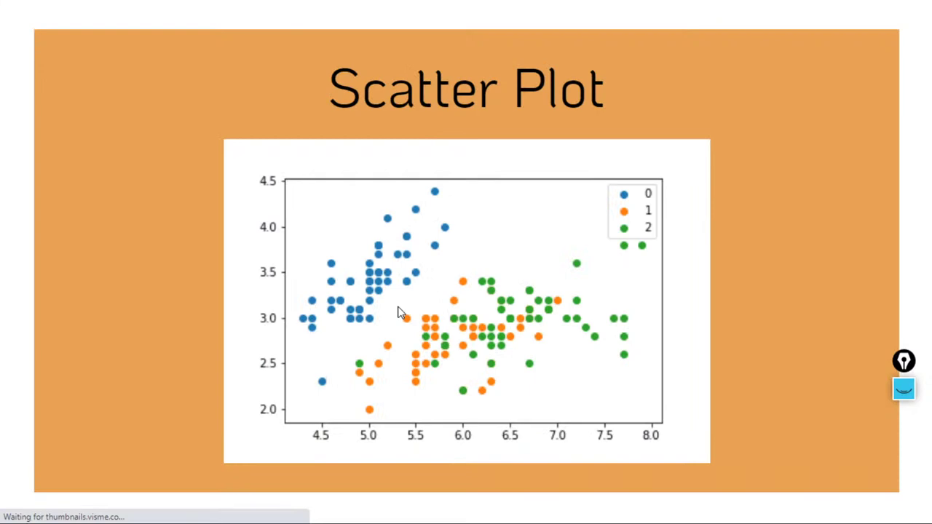
key("Right")
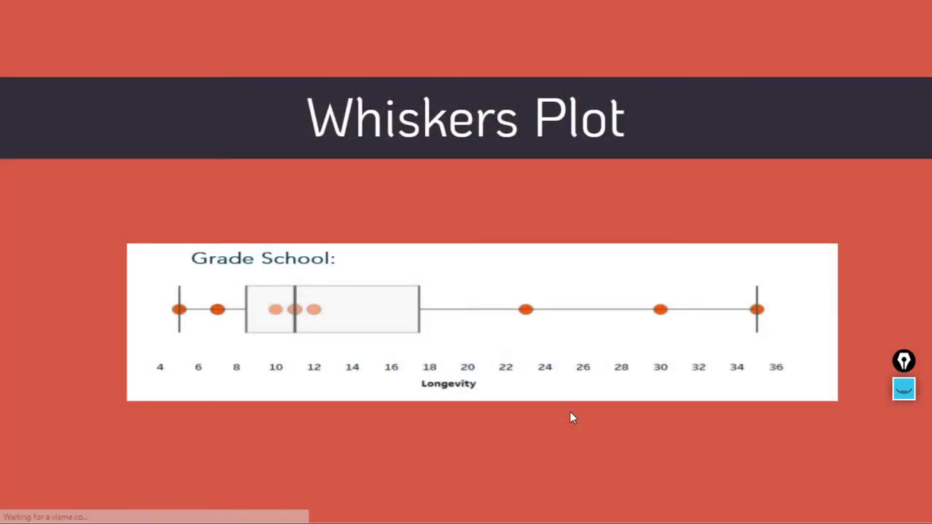
key("Right")
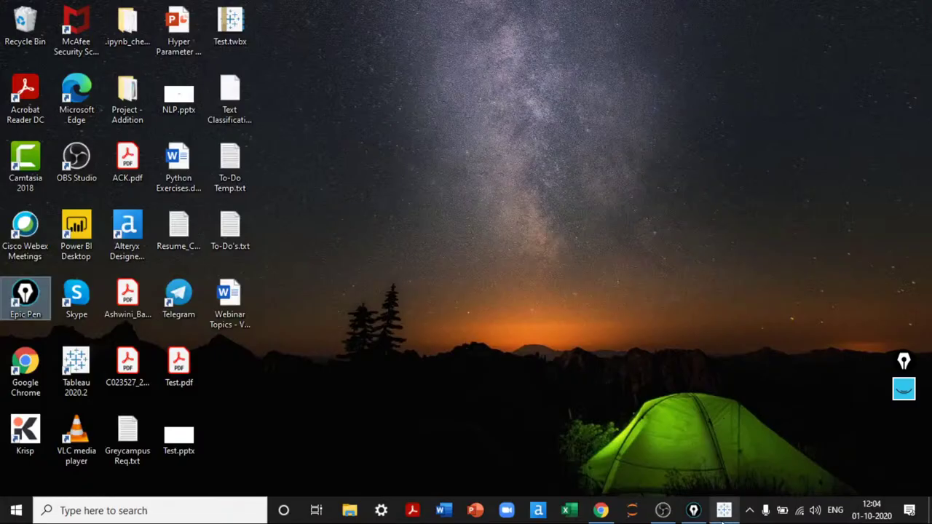
- Switch back to Tableau and add a new worksheet named Lollipop Chart
left_click(724, 511)
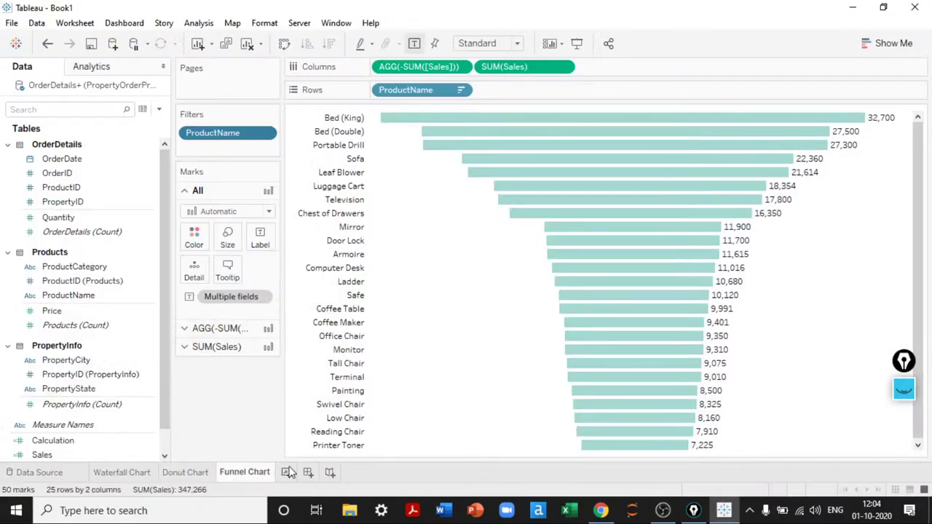
left_click(289, 472)
double_click(289, 472)
type("Lollipop C")
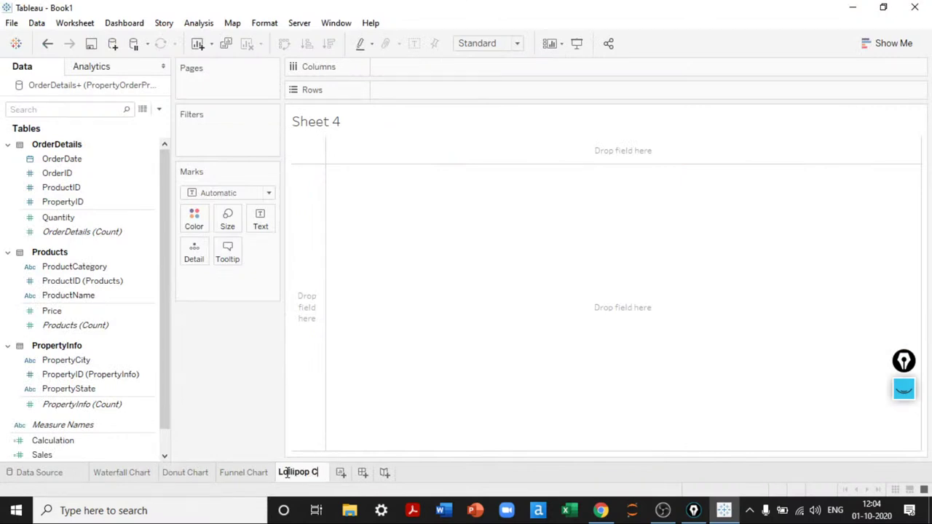
type("hatt")
key("Return")
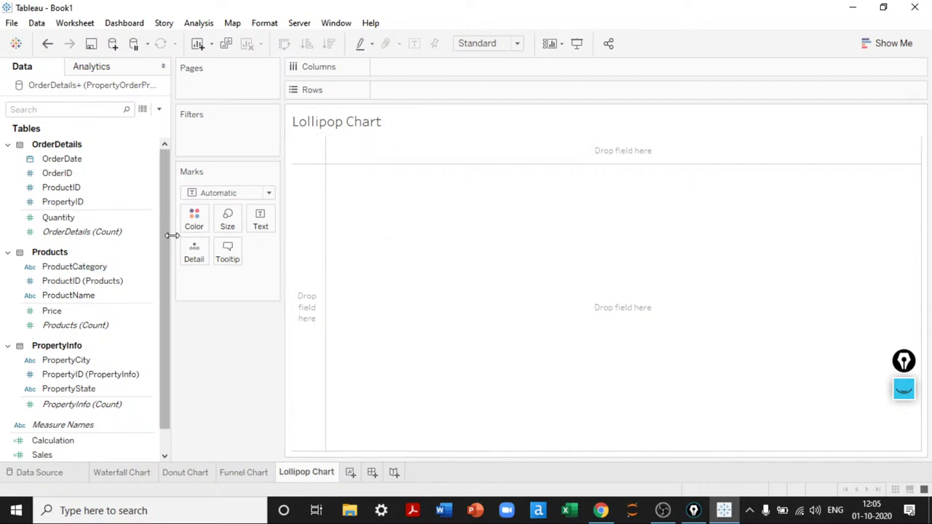
left_click_drag(166, 210, 164, 253)
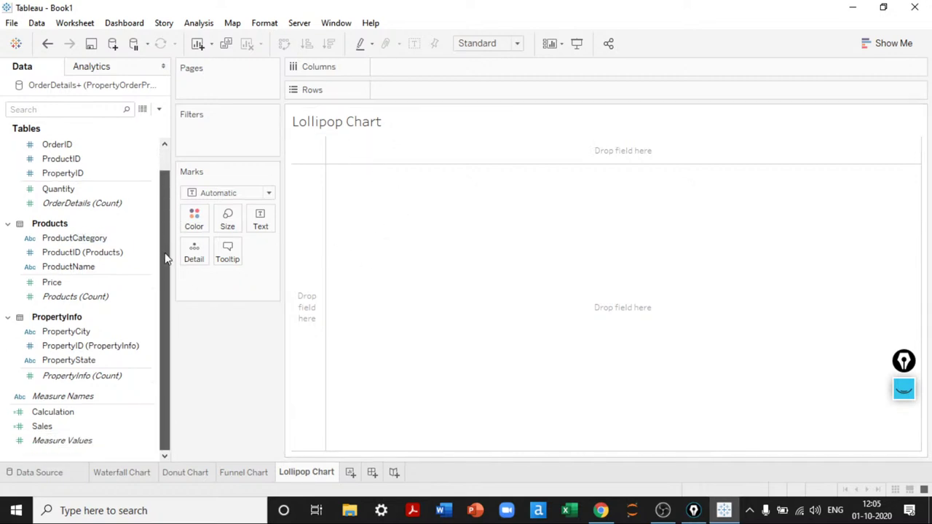
left_click(70, 240)
left_click(68, 267)
left_click(81, 241)
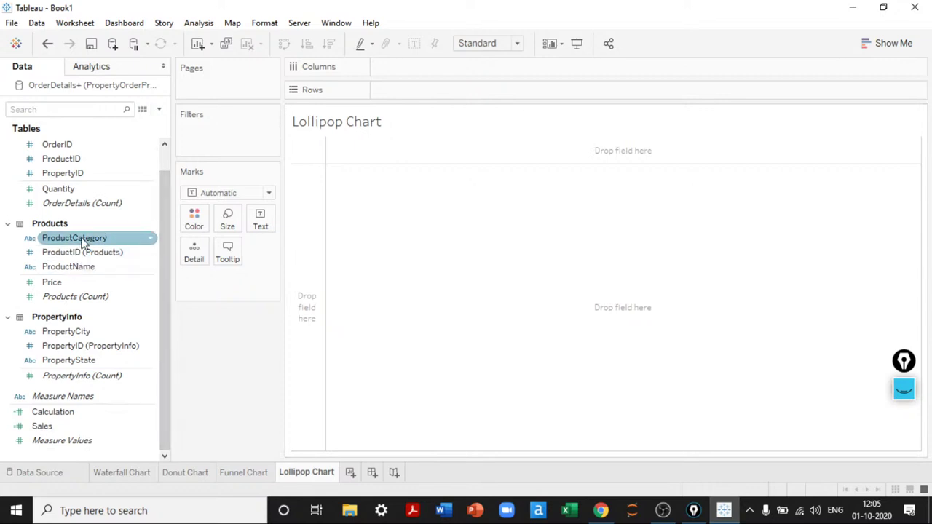
double_click(80, 239)
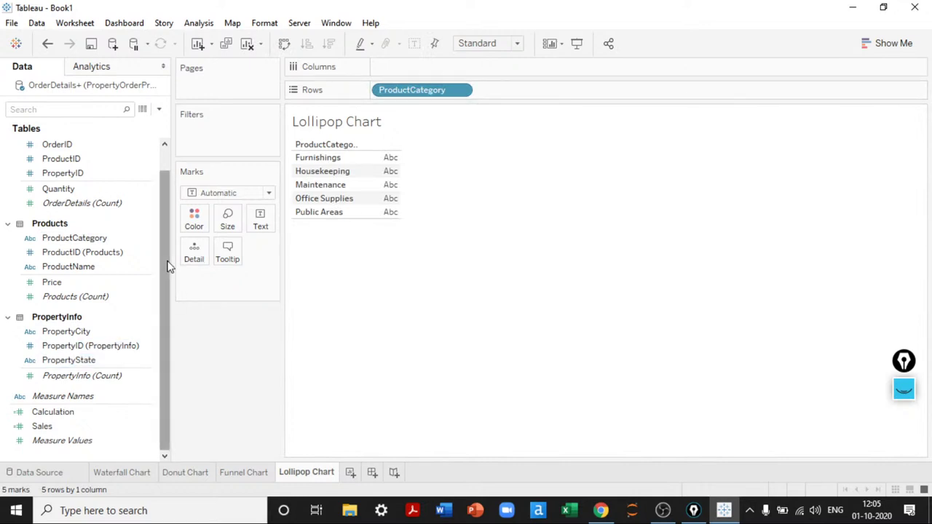
left_click_drag(410, 96, 131, 320)
- Plot the sum of Sales by PropertyCity, and swap rows and columns to get vertical bars
left_click(82, 333)
double_click(80, 332)
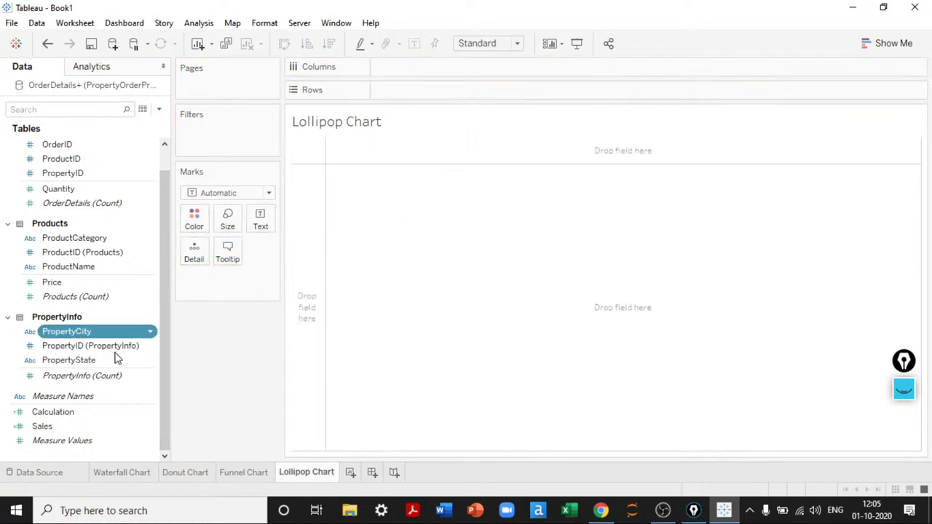
left_click(59, 412)
left_click(61, 427)
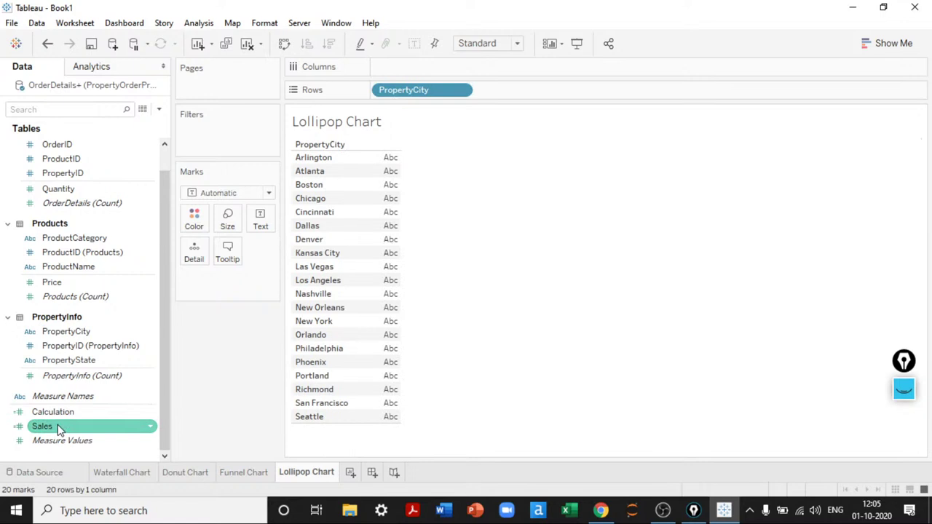
double_click(60, 428)
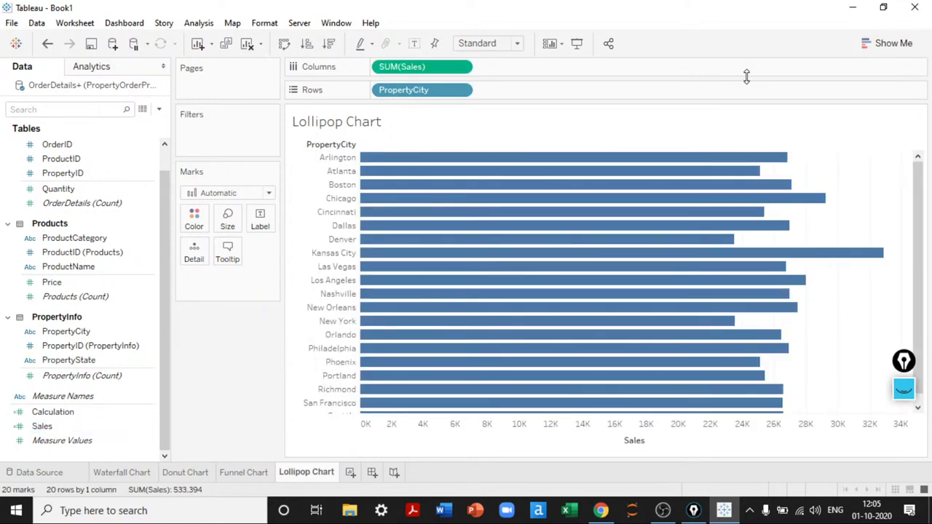
key("ctrl+w")
- Hide the PropertyCity field label for columns and reduce the bar size to thin lines
right_click(589, 145)
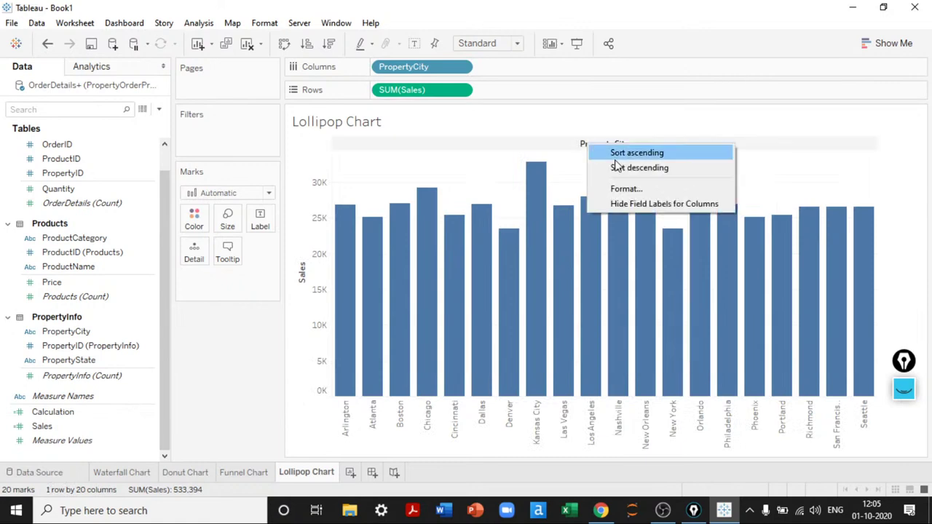
left_click(664, 204)
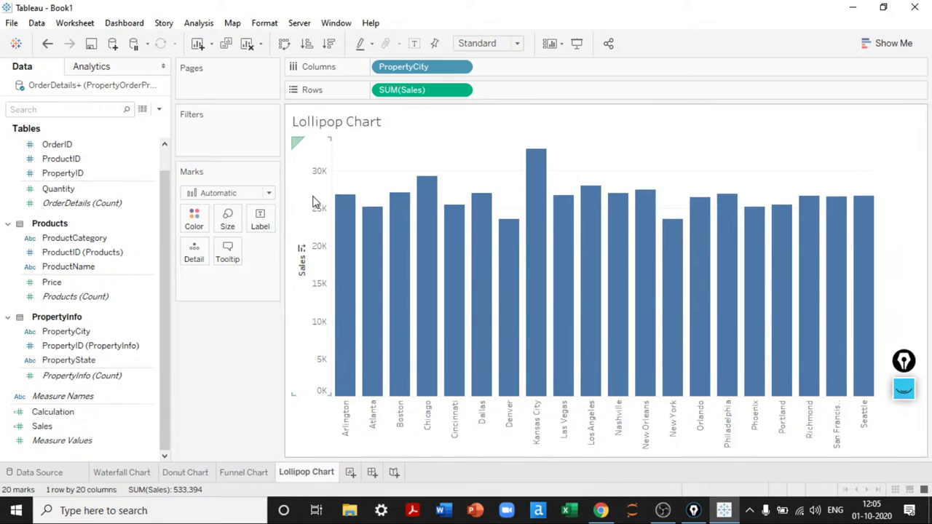
left_click(227, 233)
left_click(254, 253)
left_click_drag(254, 255, 229, 260)
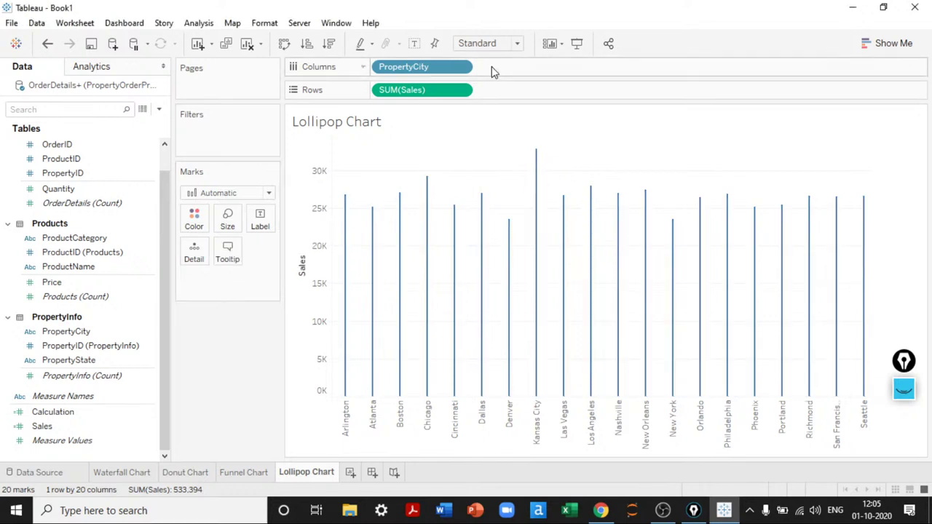
- Duplicate SUM(Sales) on the rows, show the second Sales measure as circles, and adjust the circle size
left_click_drag(425, 93, 534, 91)
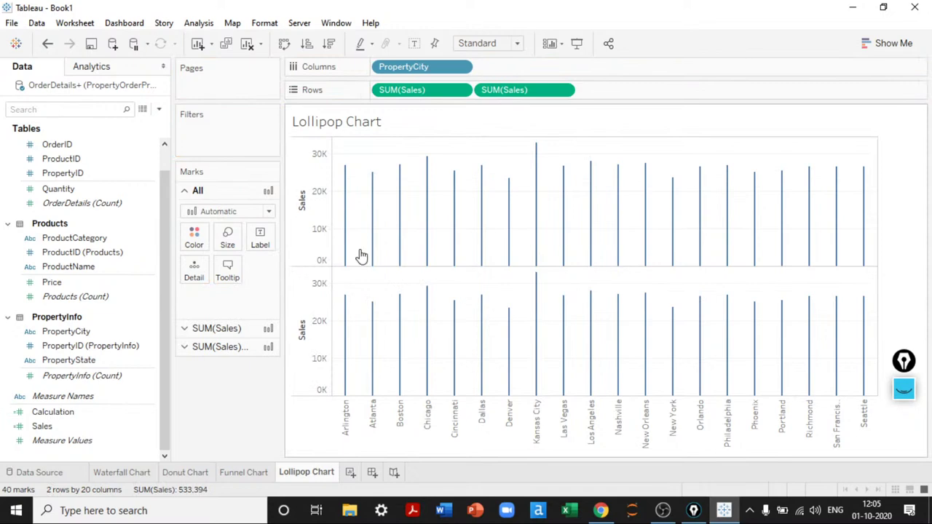
left_click(198, 346)
left_click(227, 248)
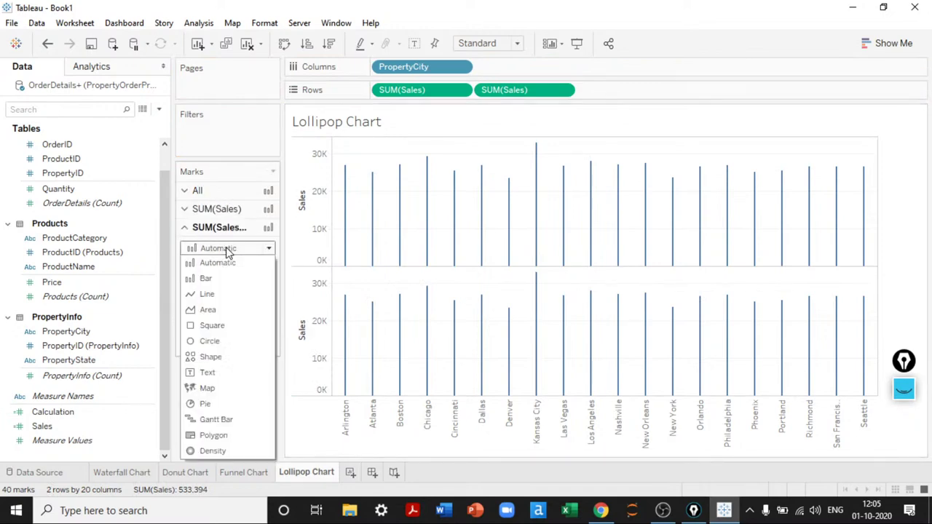
left_click(211, 342)
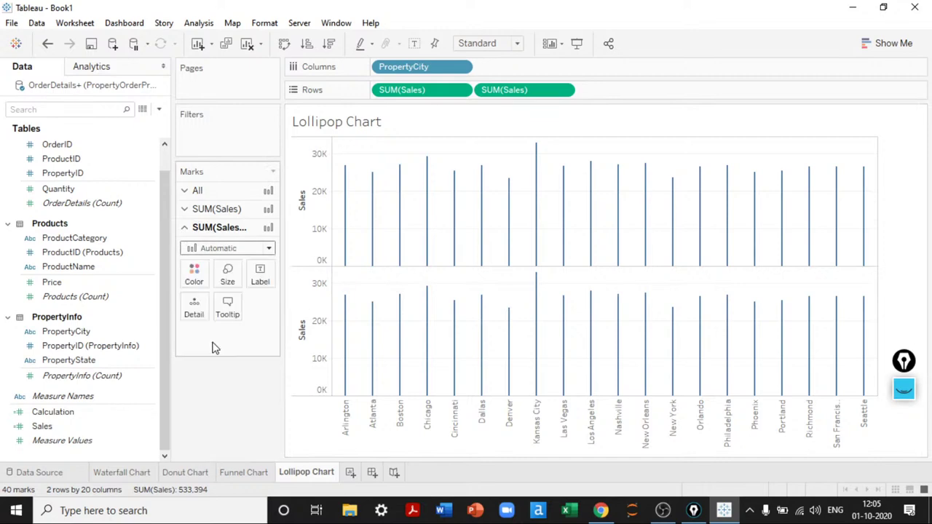
left_click(227, 275)
left_click(263, 309)
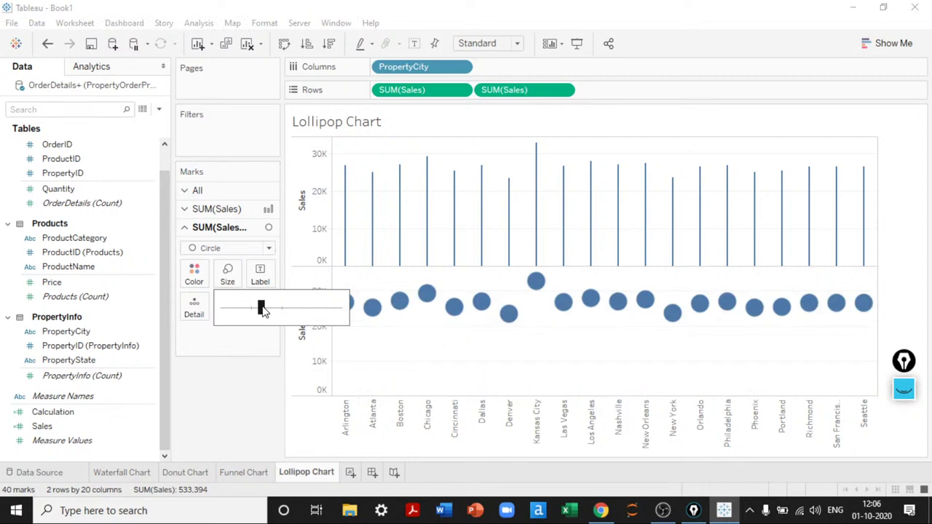
- Change the mark type of the second Sales measure to Shape
left_click(229, 250)
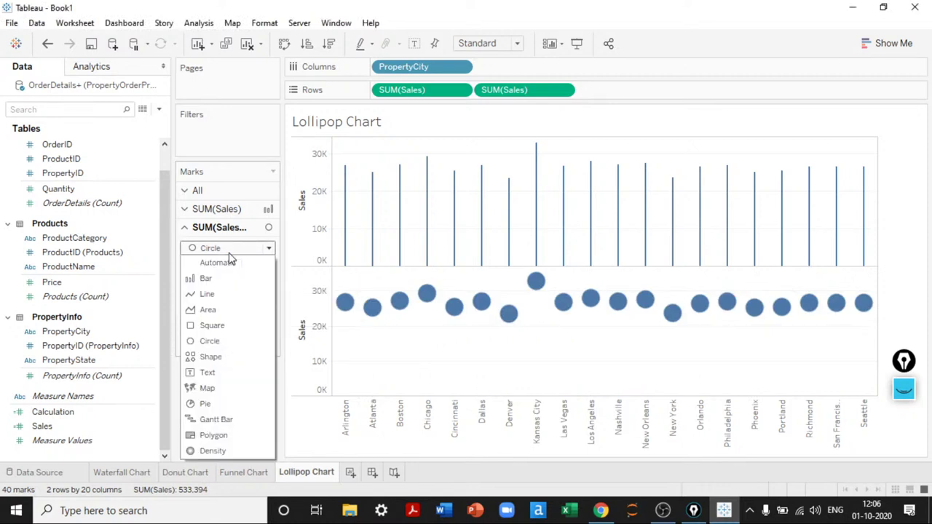
left_click(230, 252)
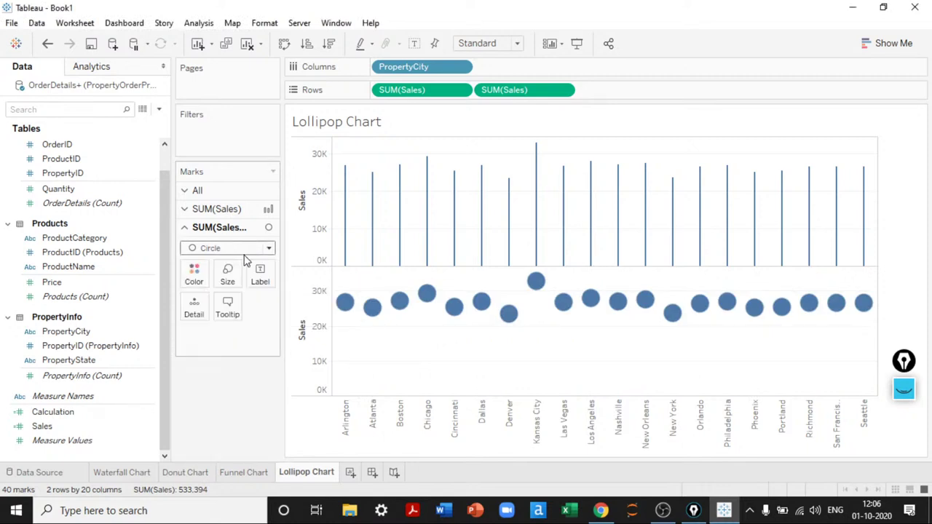
left_click(246, 256)
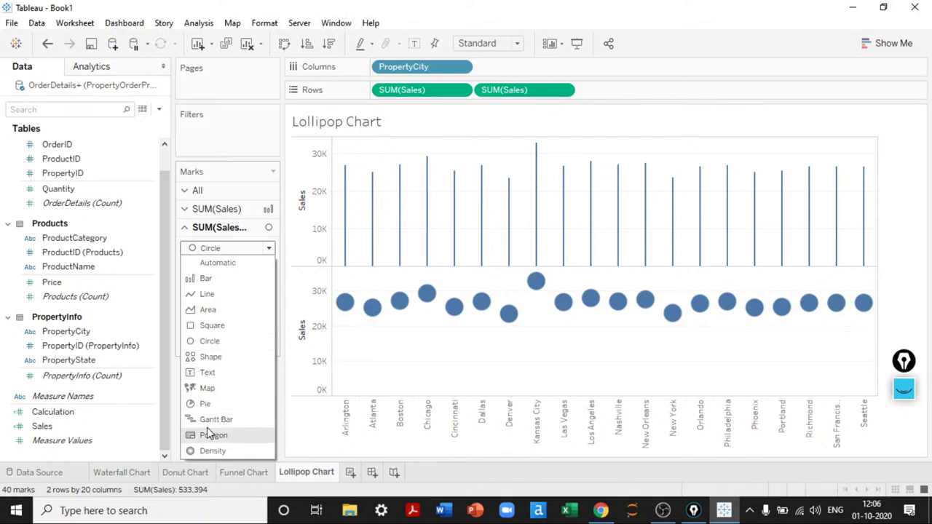
left_click(215, 340)
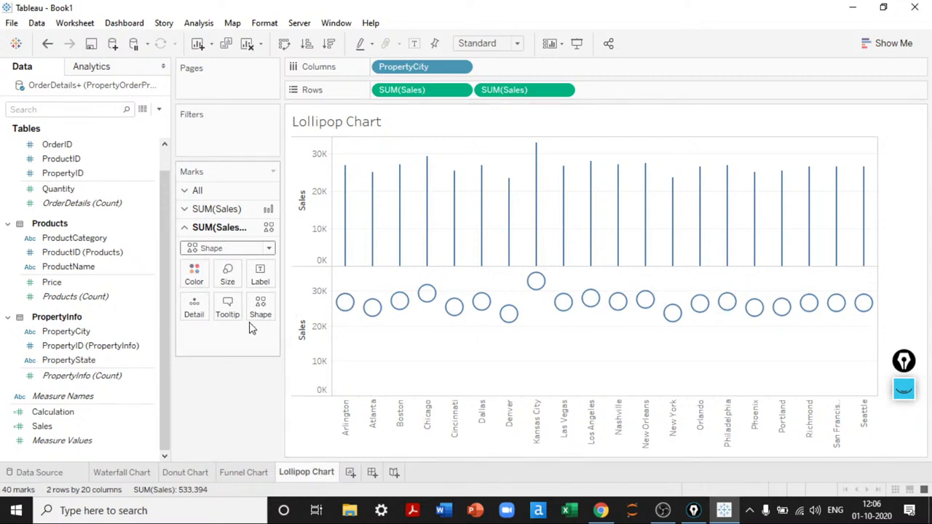
- Combine the two Sales charts on a synchronized dual axis and set the first Sales measure's mark type to Bar
right_click(311, 342)
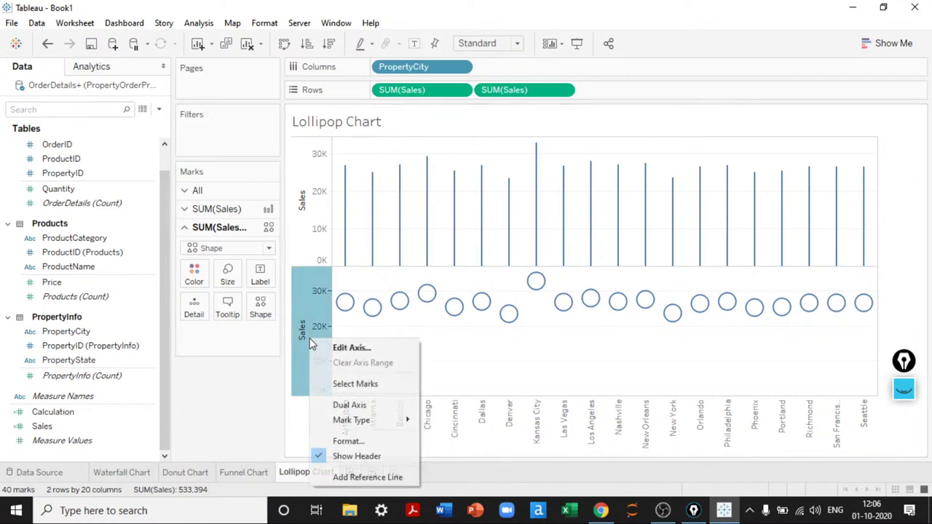
left_click(350, 405)
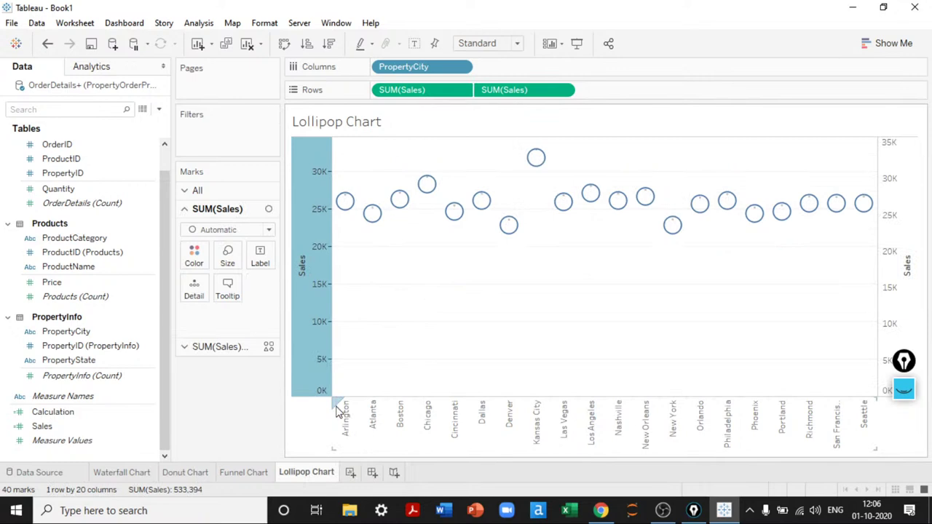
left_click(219, 230)
left_click(220, 231)
left_click(220, 230)
left_click(211, 258)
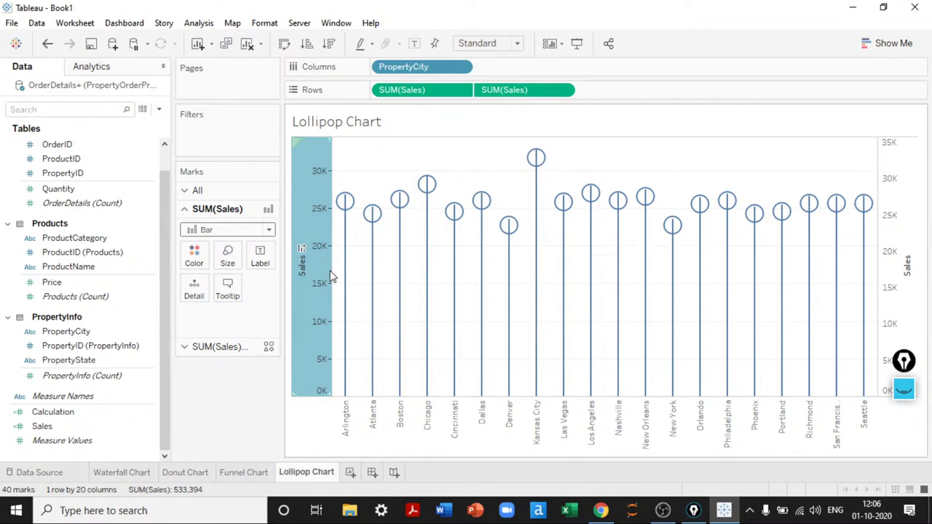
right_click(314, 253)
left_click(362, 321)
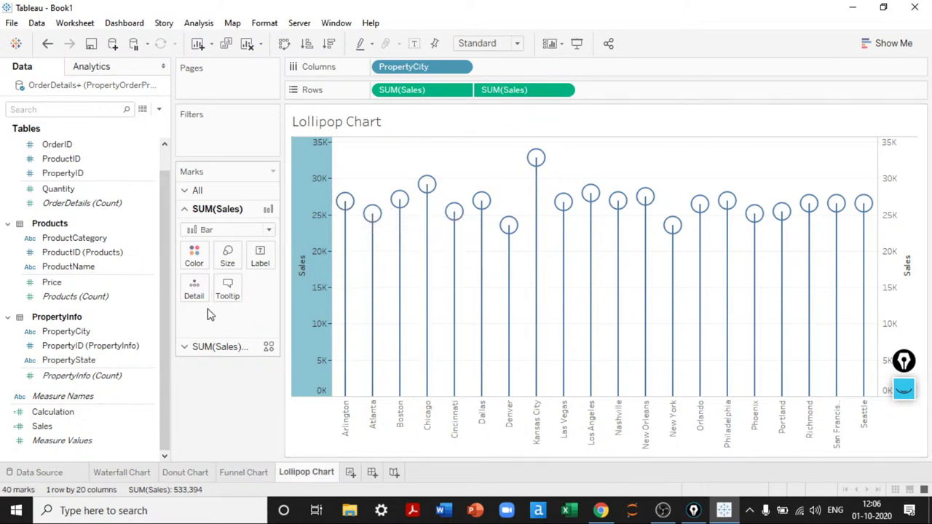
- Set the mark type of the second Sales measure to Circle for filled lollipop heads
left_click(219, 347)
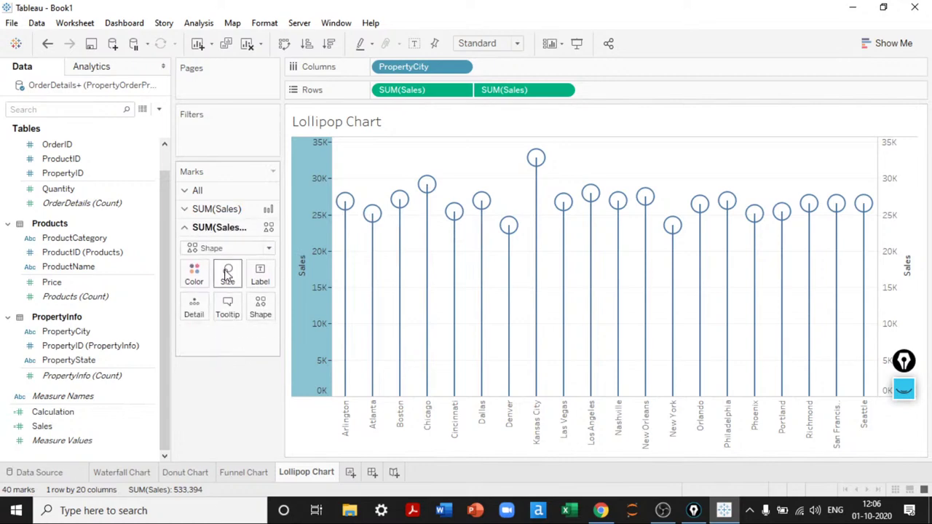
left_click(219, 249)
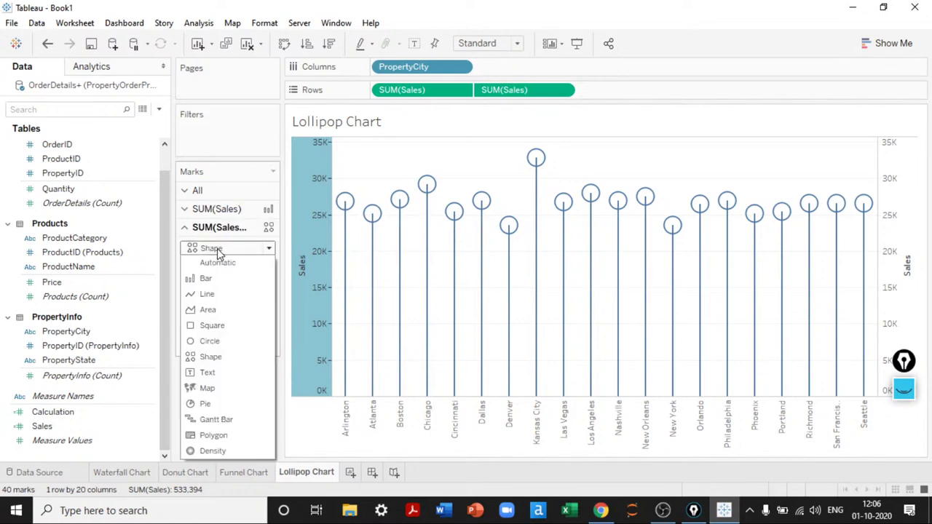
left_click(211, 341)
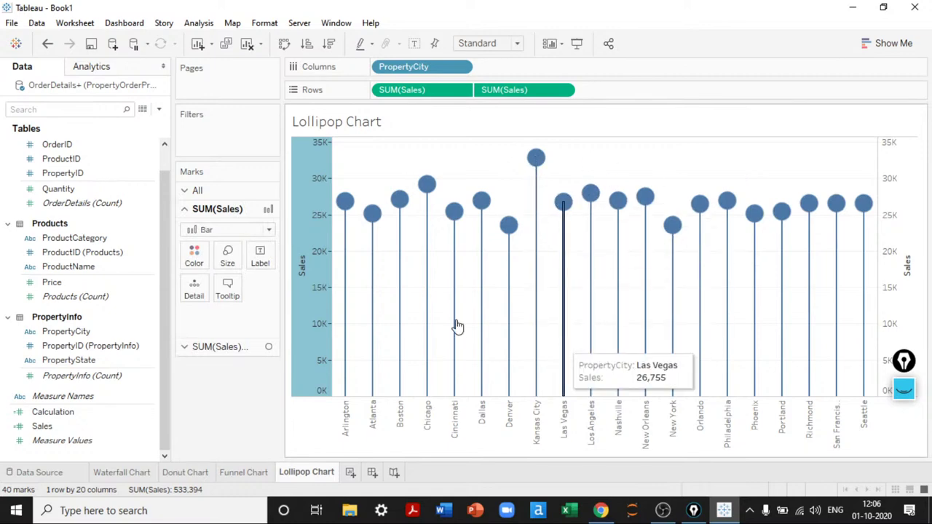
- Hide the Sales axis headers and fit the chart to Entire View
right_click(325, 302)
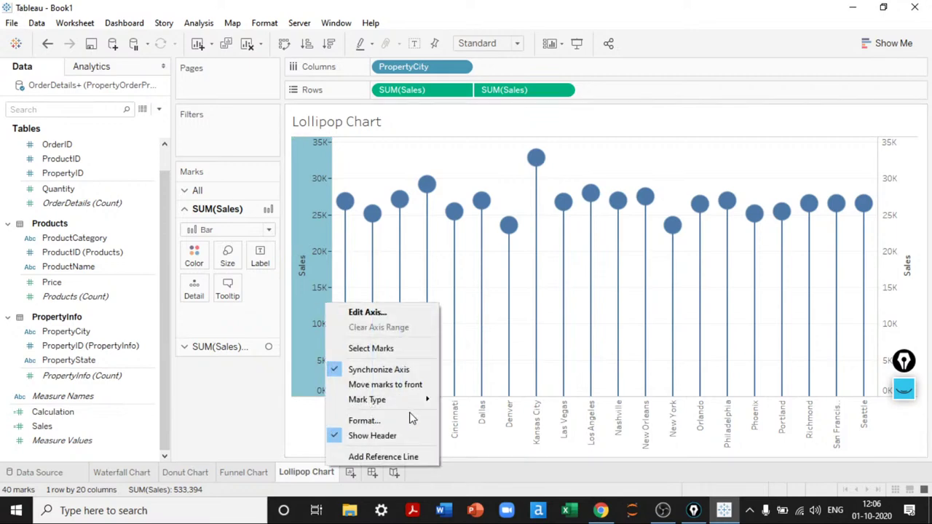
left_click(393, 435)
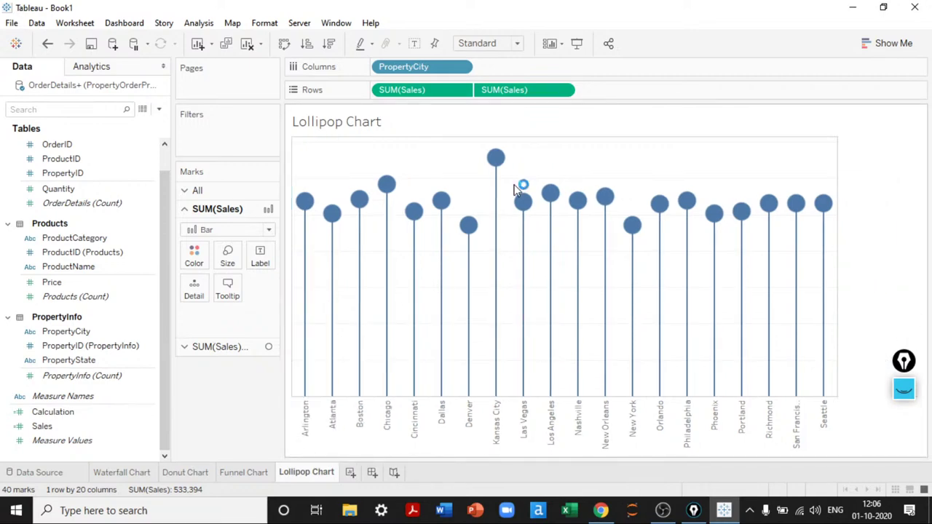
left_click(489, 43)
left_click(490, 93)
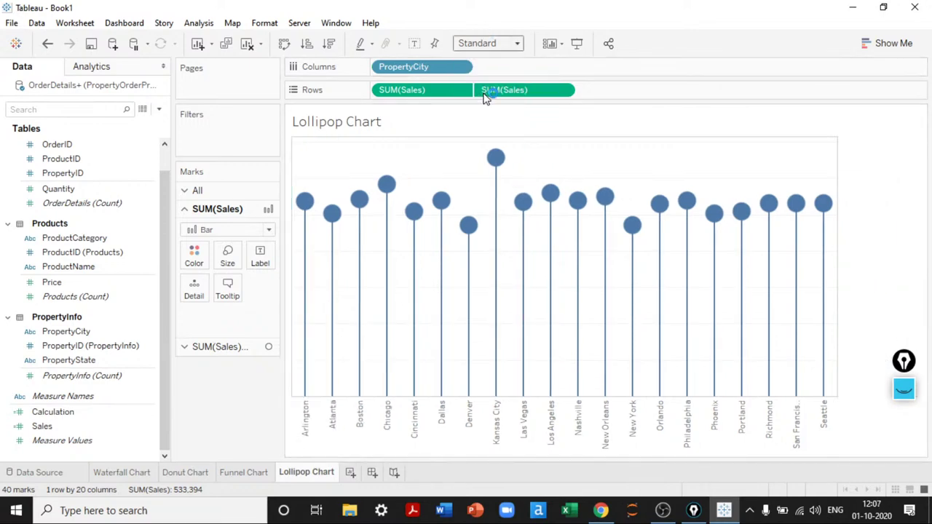
- Format the sheet borders, setting the pane row divider and pane column divider to None
right_click(490, 171)
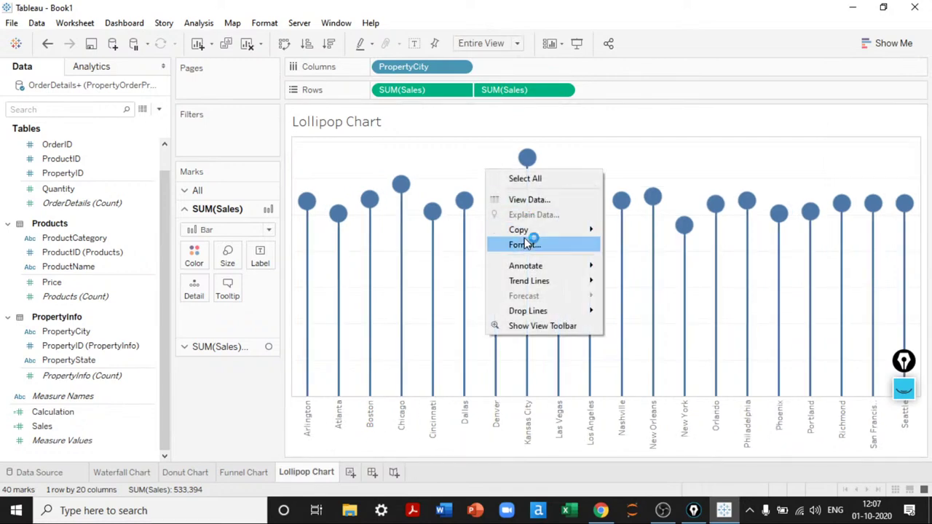
left_click(525, 244)
left_click(67, 91)
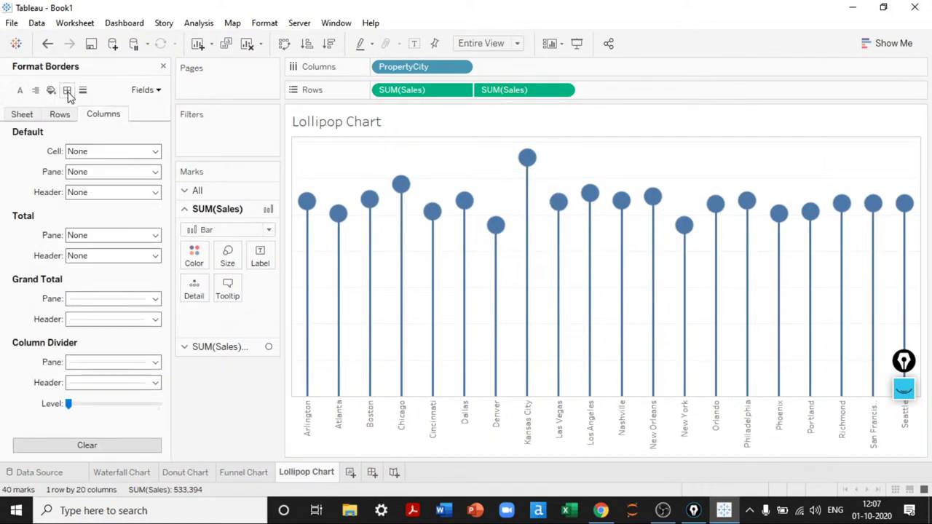
left_click(22, 114)
scroll(64, 219, "down", 2)
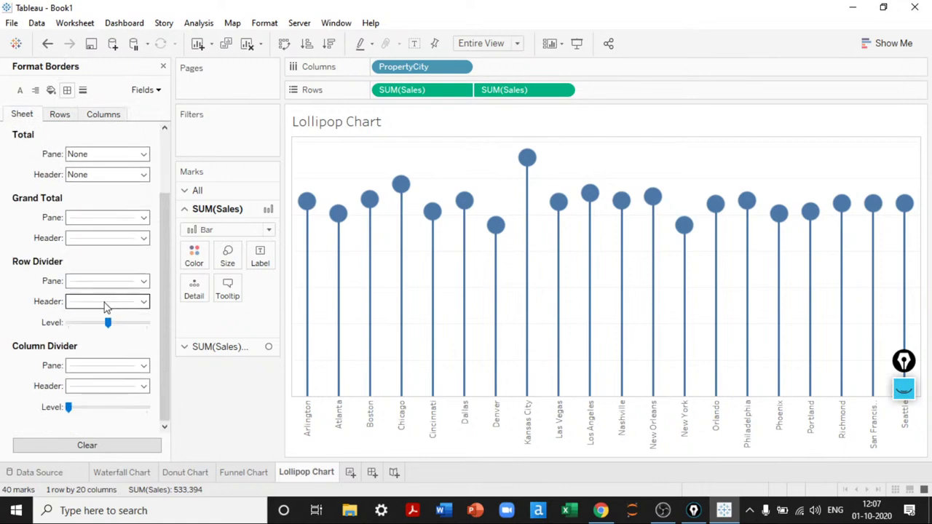
left_click(95, 280)
left_click(100, 303)
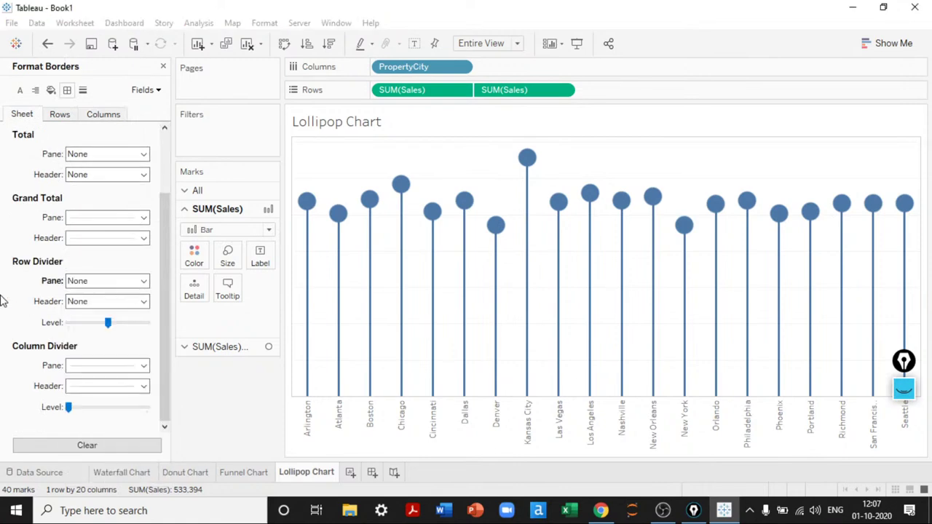
left_click(113, 367)
left_click(114, 173)
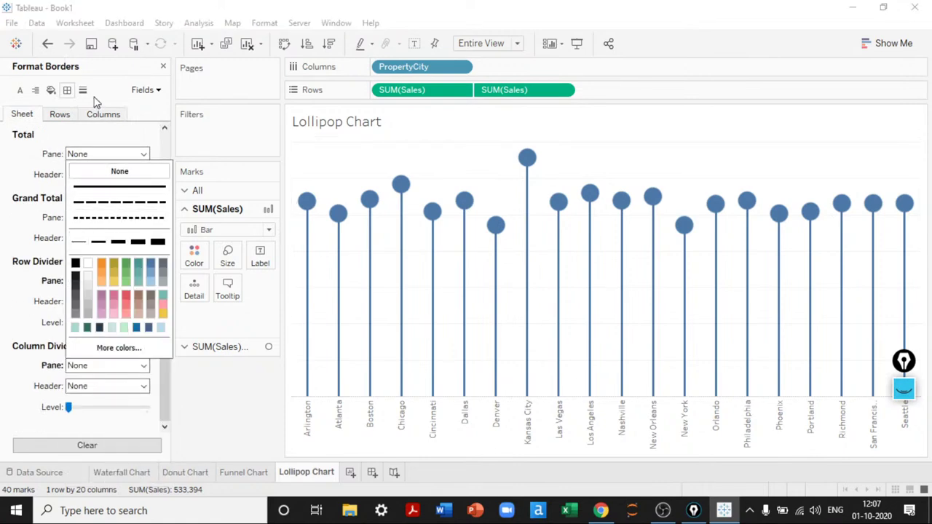
- Format the row lines, setting both grid lines and zero lines to None
left_click(82, 90)
left_click(83, 90)
left_click(64, 118)
left_click(93, 155)
left_click(94, 166)
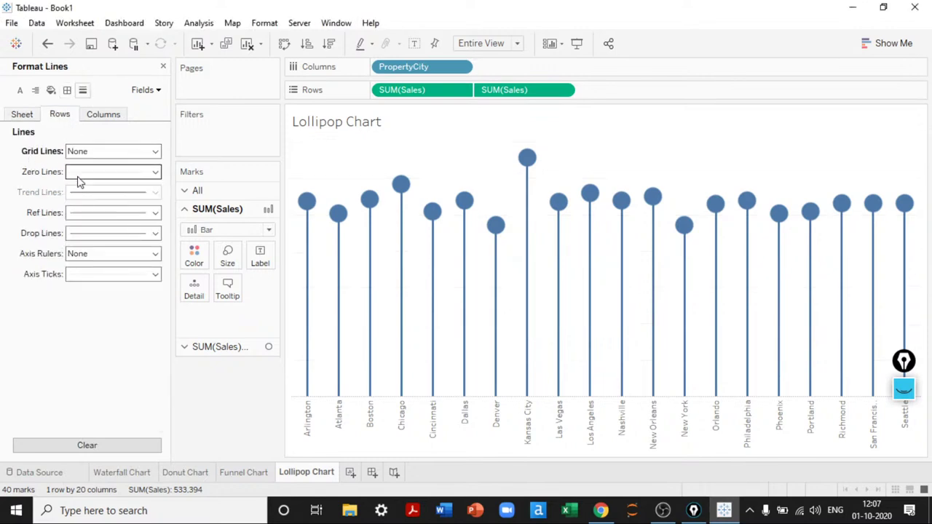
left_click(108, 173)
left_click(116, 190)
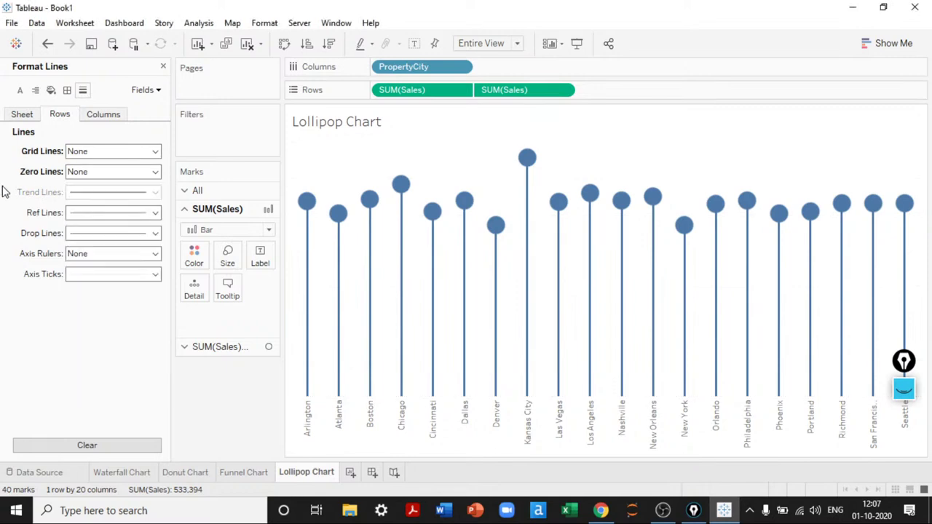
left_click(109, 275)
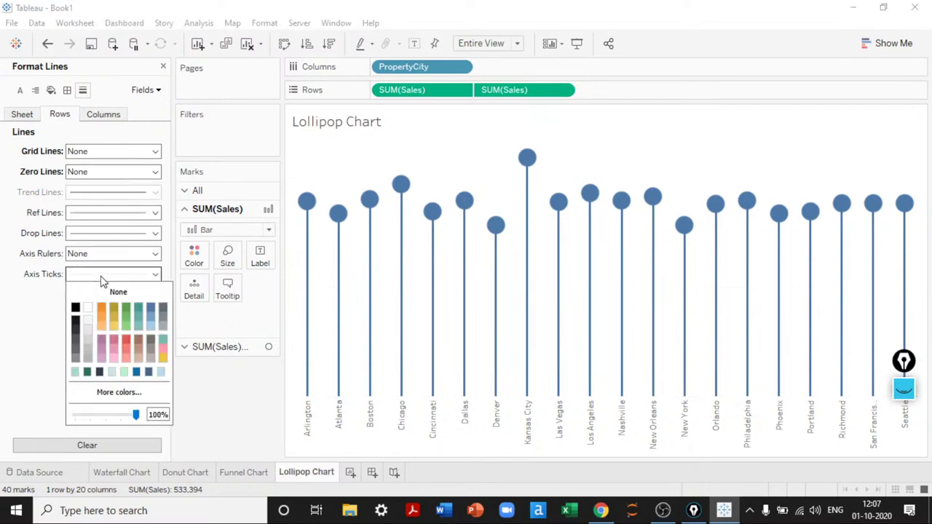
- Format the column lines, setting both zero lines and axis ticks to None
left_click(101, 115)
left_click(100, 172)
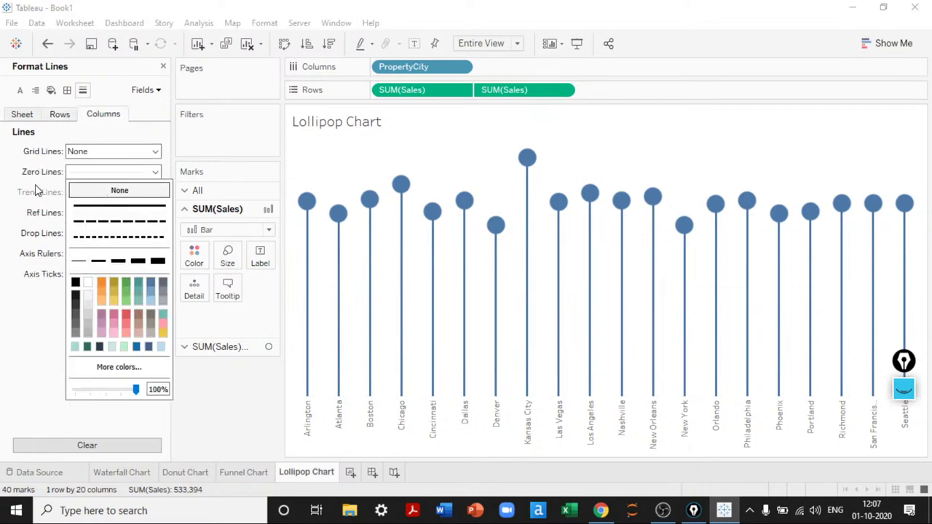
left_click(102, 189)
left_click(110, 274)
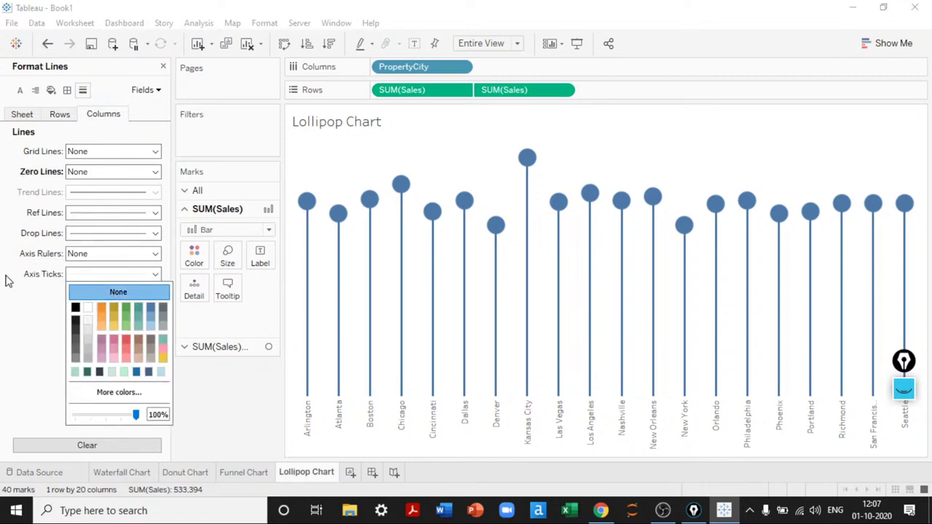
left_click(118, 291)
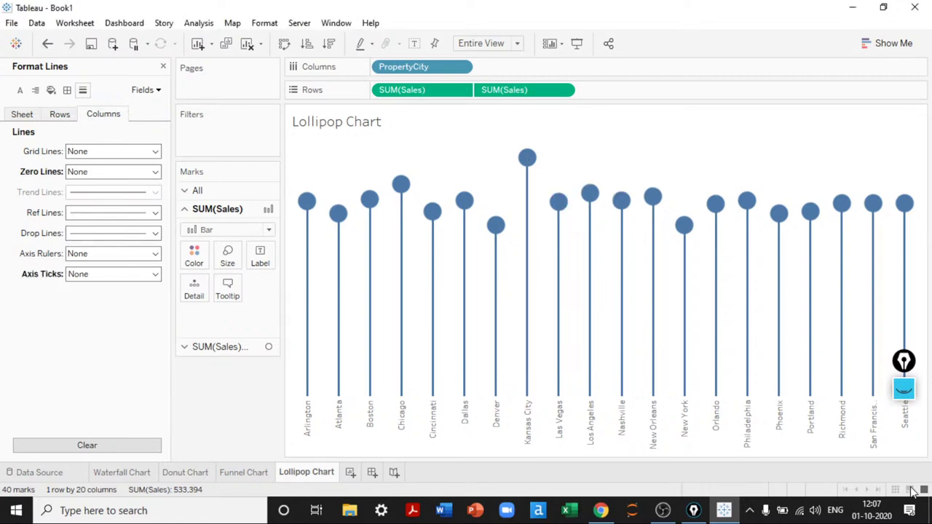
- Color the bars of the first Sales measure light teal to form the lollipop sticks
left_click_drag(903, 373, 910, 140)
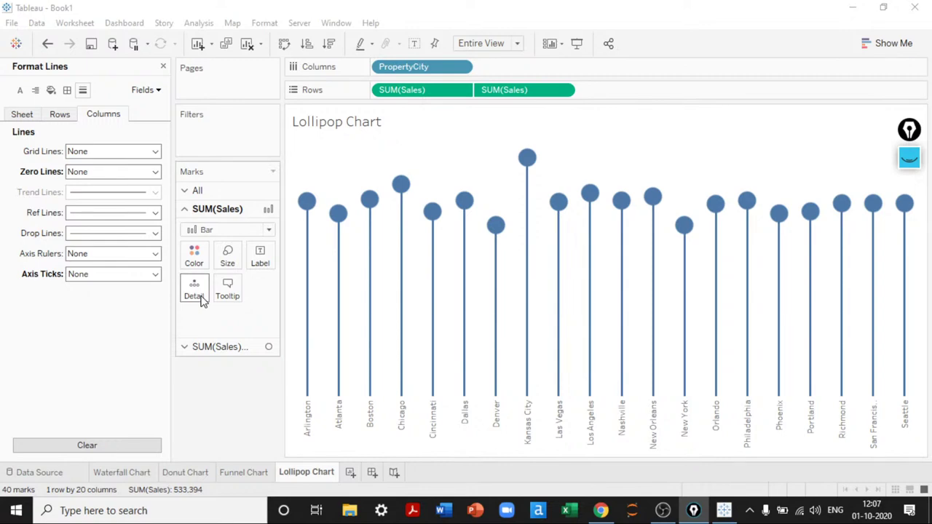
left_click(195, 257)
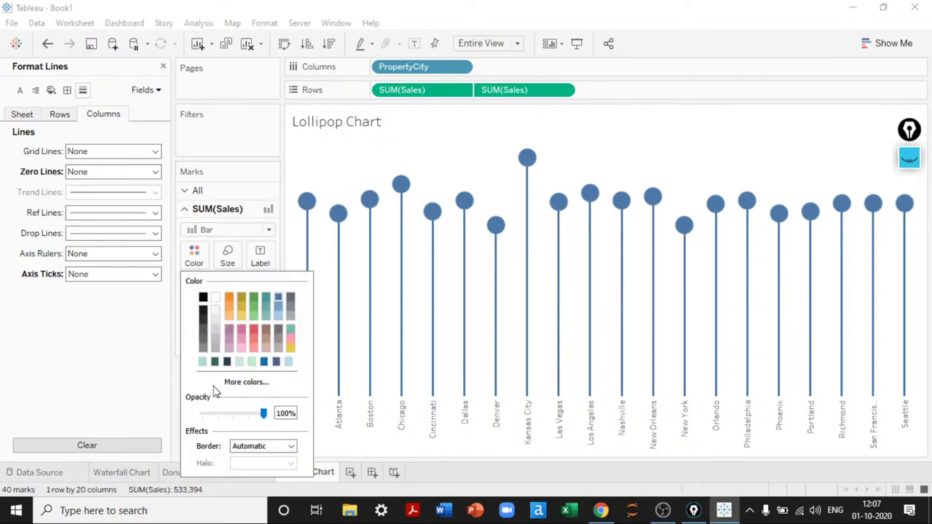
left_click(204, 362)
left_click(169, 393)
- Color the circles of the second Sales measure, trying dark navy before settling on dark teal green
left_click(224, 349)
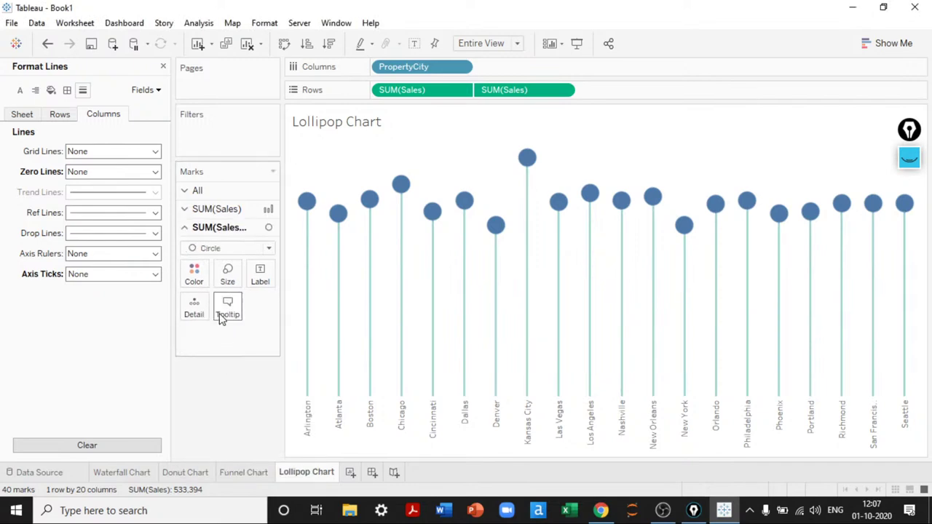
left_click(194, 275)
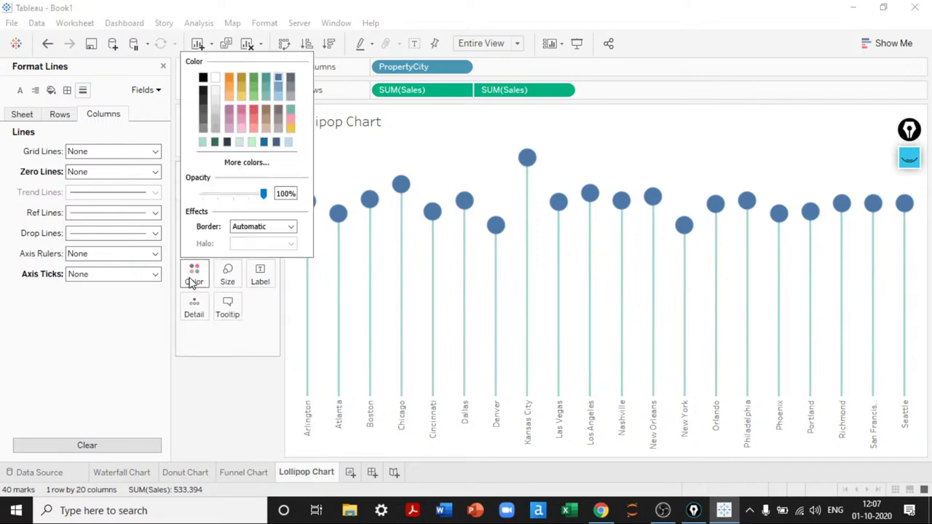
left_click(226, 144)
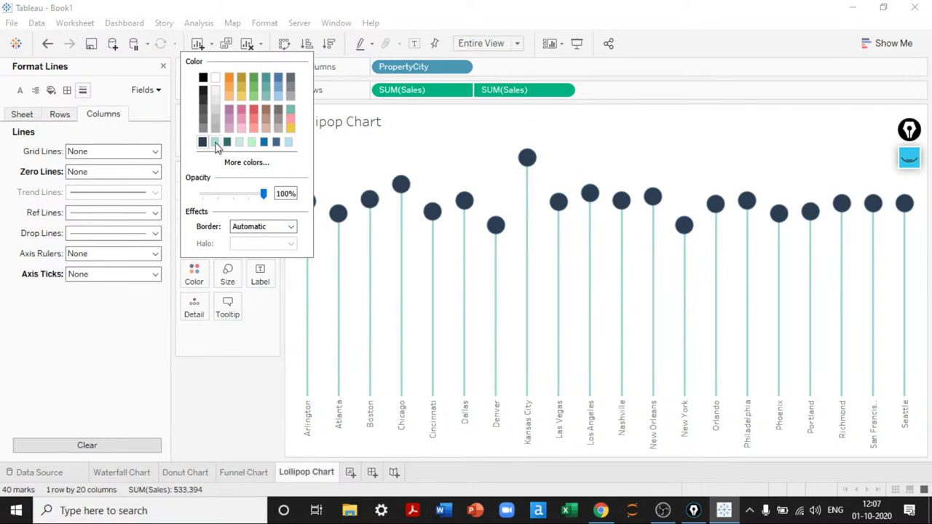
left_click(227, 143)
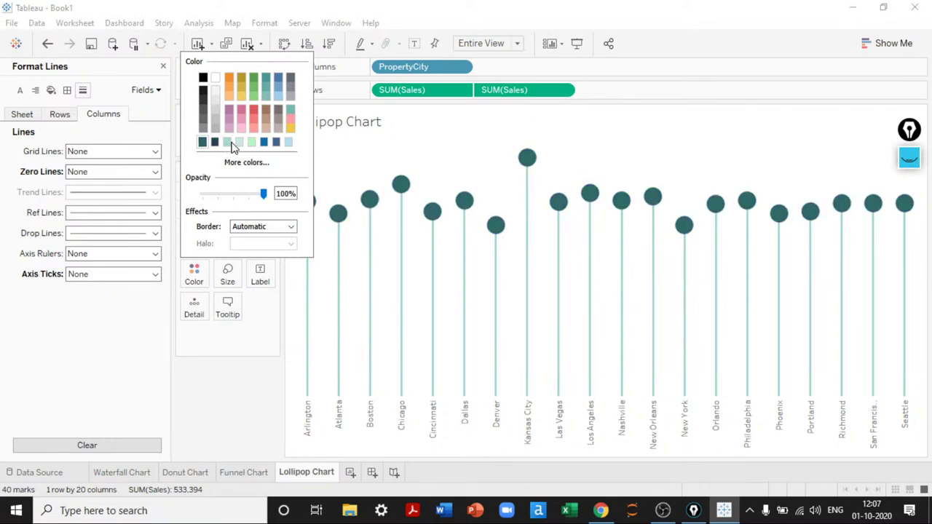
- Try blue shades on the lollipop circles, settle on dark navy, and close the line formatting
left_click(265, 143)
left_click(276, 143)
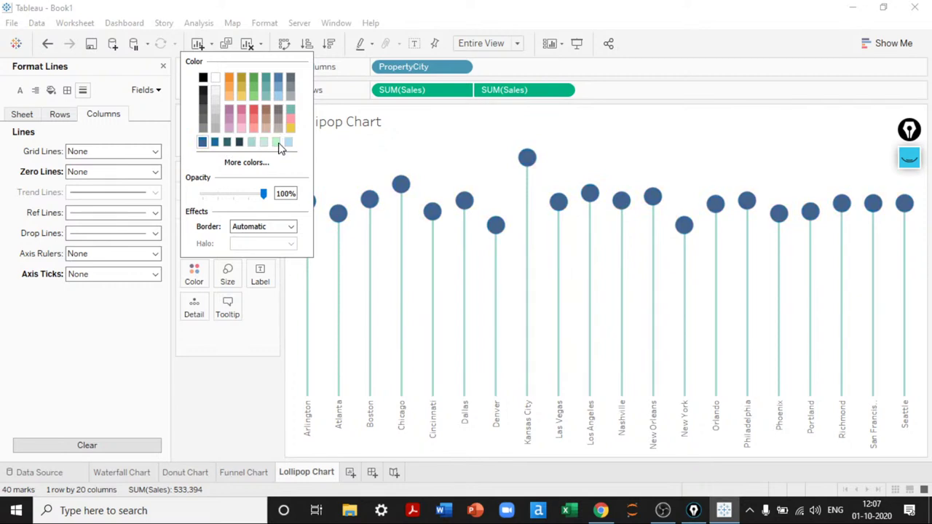
left_click(217, 143)
left_click(240, 142)
left_click(224, 378)
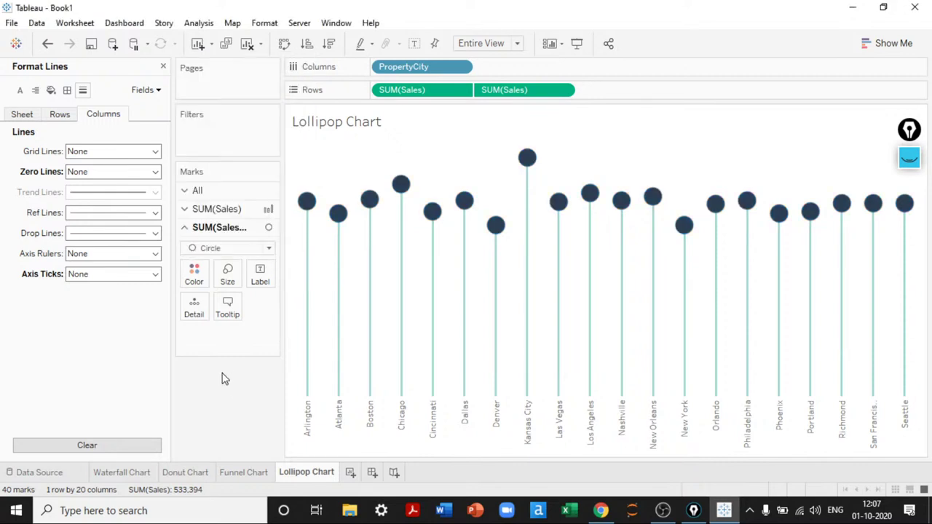
left_click(163, 66)
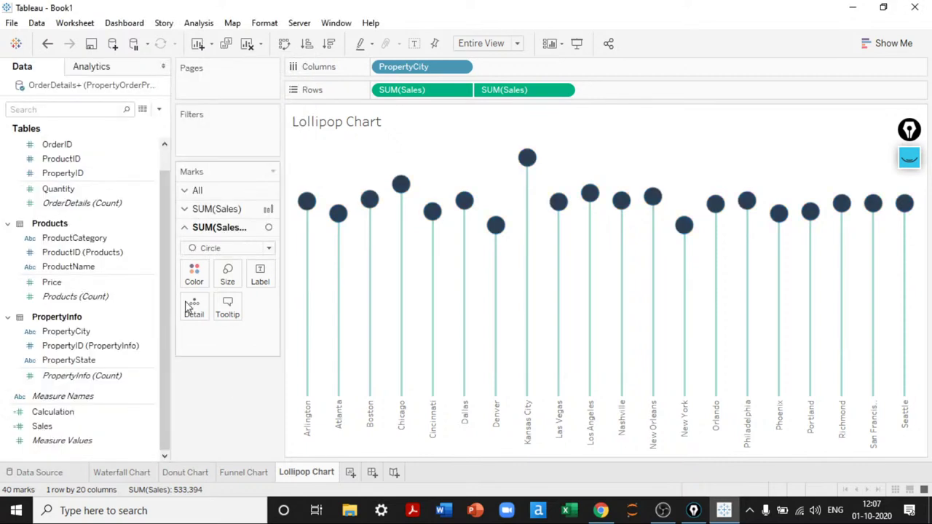
- Label the lollipop circles with Sales, aligning the labels horizontally to Center and vertically to Top
left_click_drag(41, 426, 262, 279)
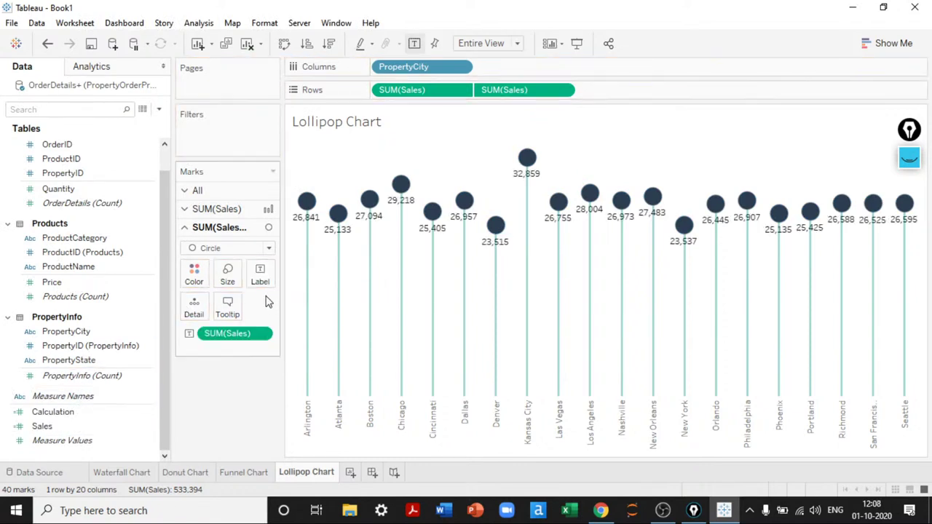
left_click(261, 275)
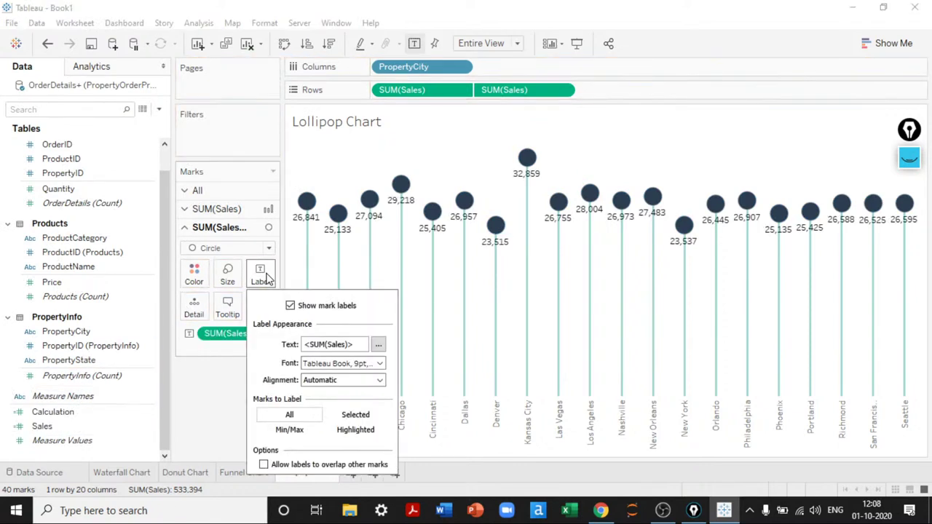
left_click(323, 386)
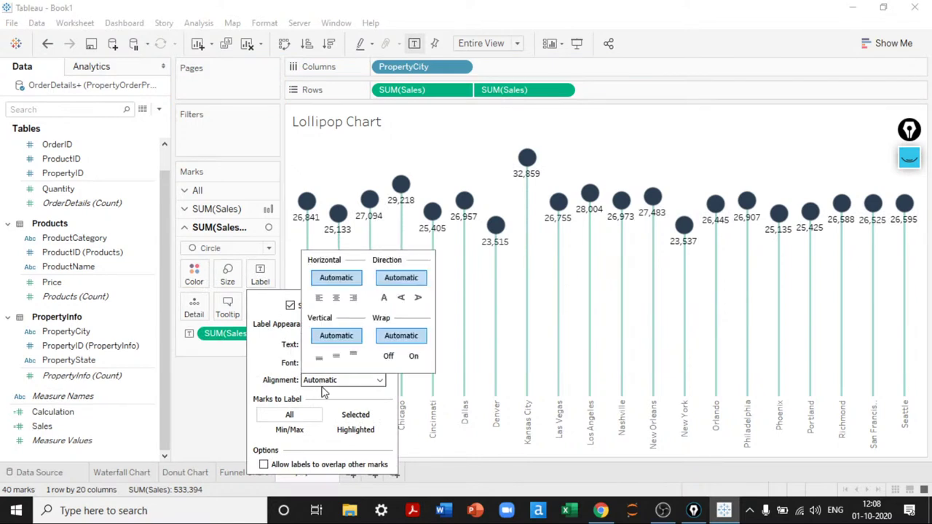
left_click(318, 297)
left_click(335, 298)
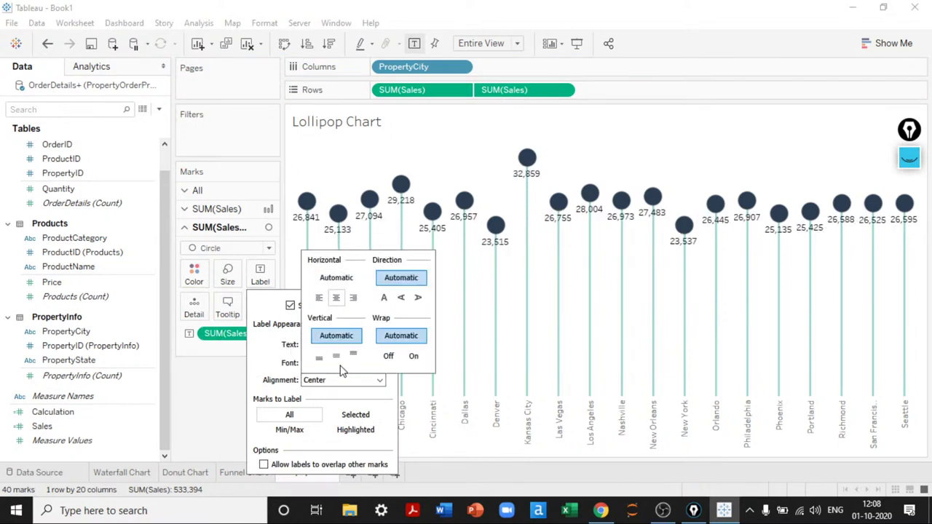
left_click(336, 356)
left_click(353, 357)
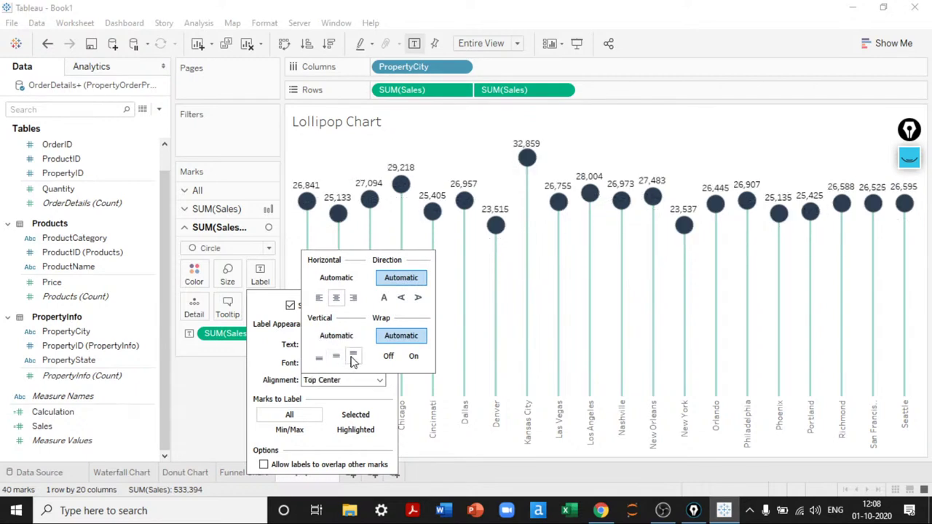
left_click(204, 402)
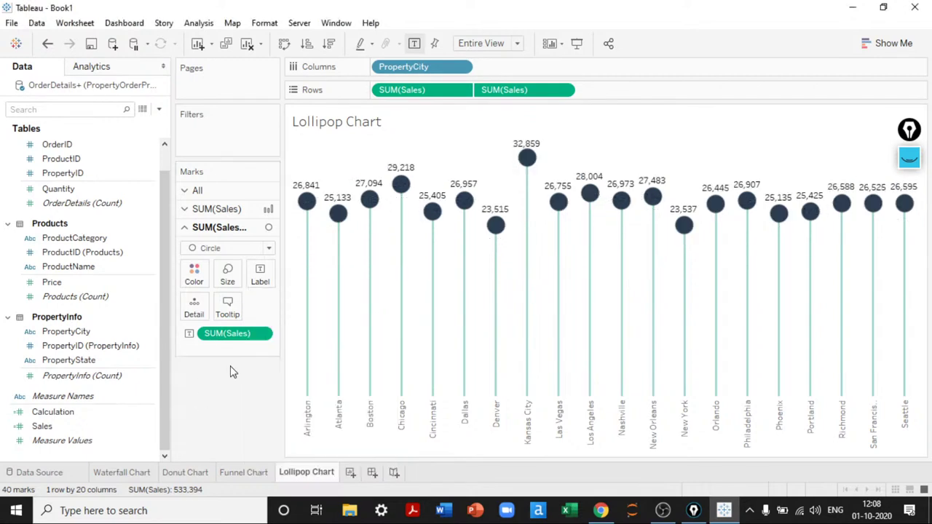
- Set the default number format of the Sales field to Currency (Standard) with the English (United States) locale
left_click(75, 429)
right_click(71, 429)
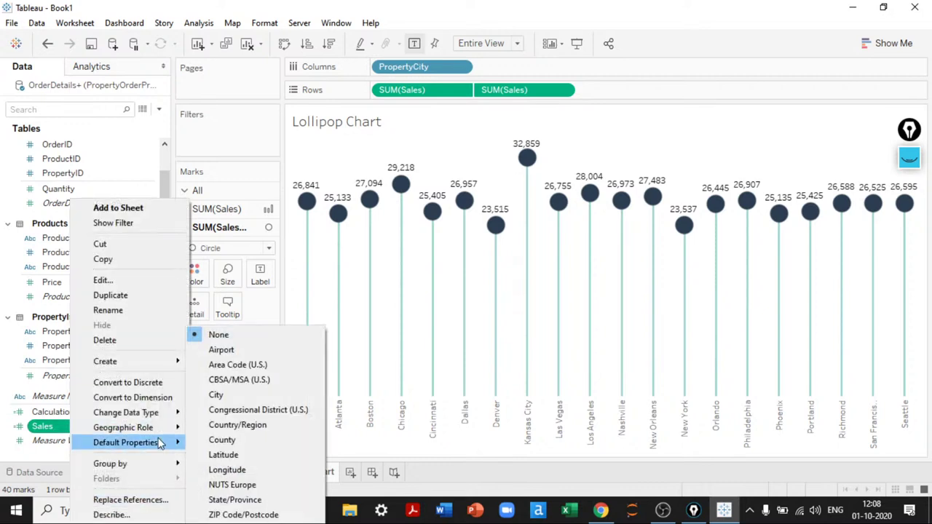
mouse_move(160, 442)
left_click(227, 473)
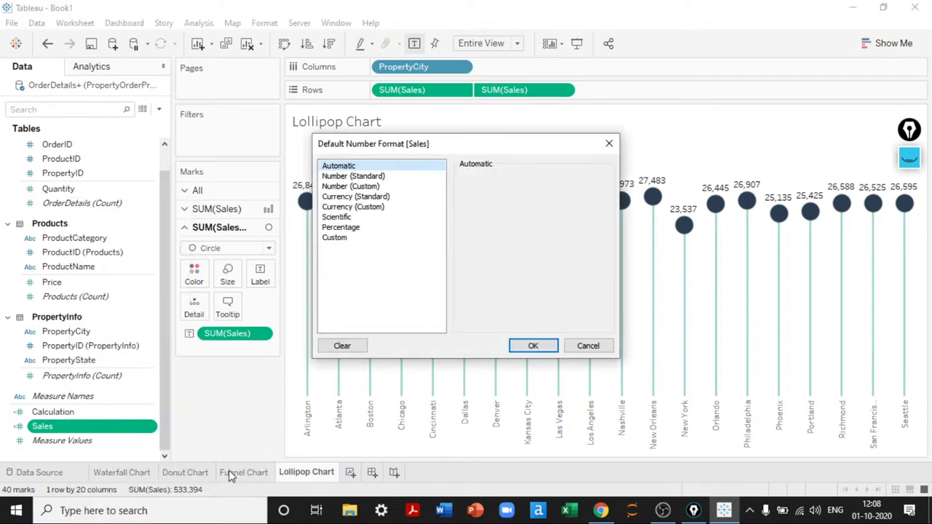
left_click(348, 196)
left_click(371, 206)
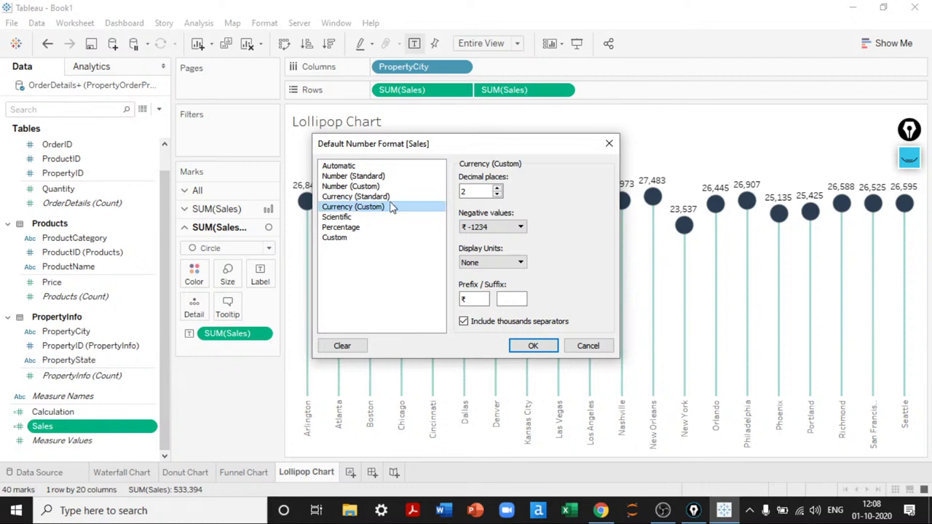
left_click(386, 196)
left_click(525, 191)
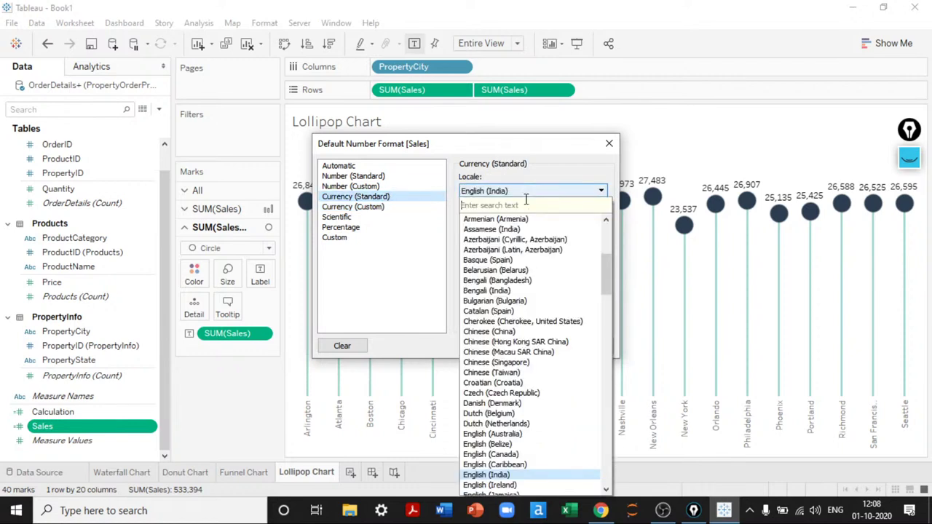
type("uni")
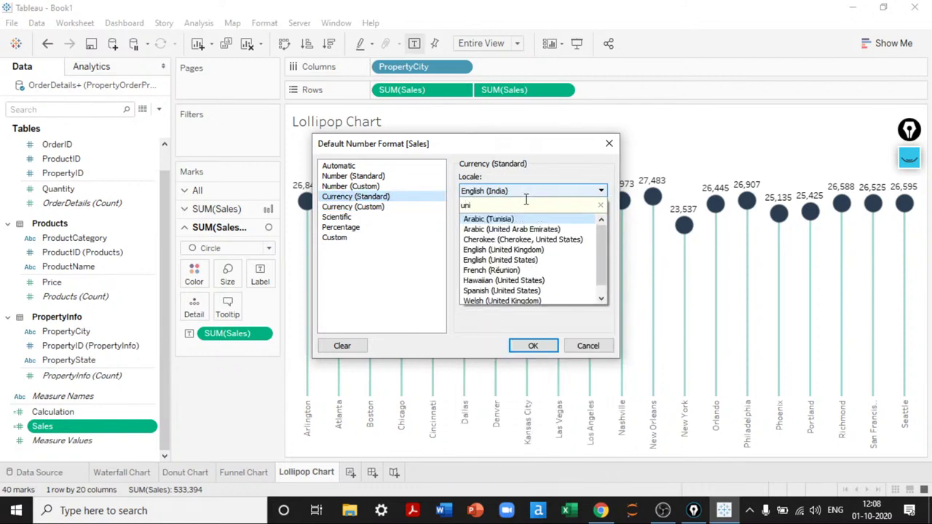
left_click(499, 260)
- Switch the Sales default format to Currency (Custom) with display units in Thousands (K) and apply it
left_click(360, 207)
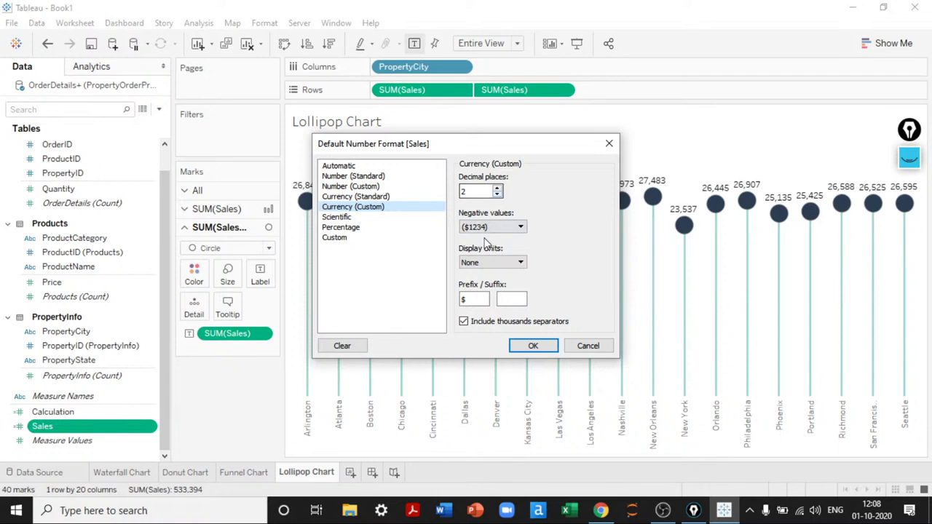
left_click(484, 265)
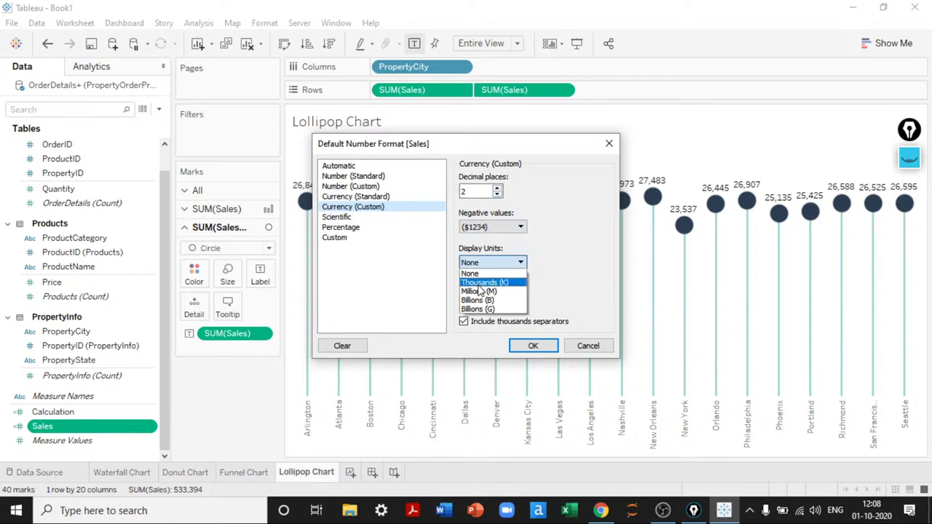
left_click(484, 283)
left_click(546, 347)
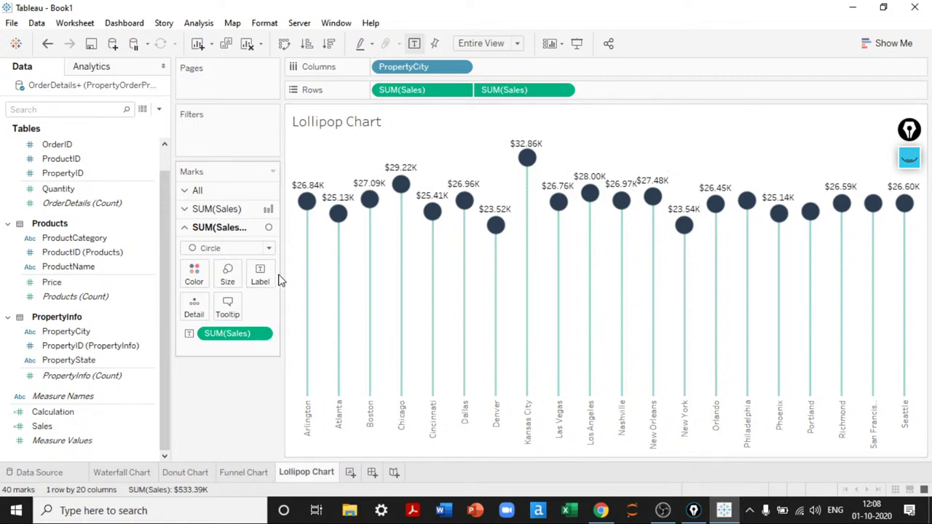
- Reduce the font size of the circles' Sales labels to 7
left_click(263, 276)
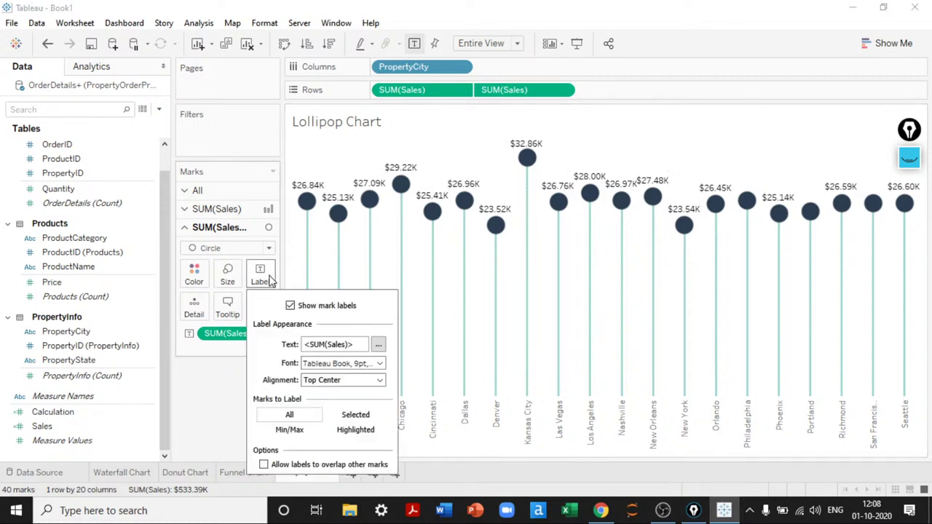
left_click(353, 370)
type("7")
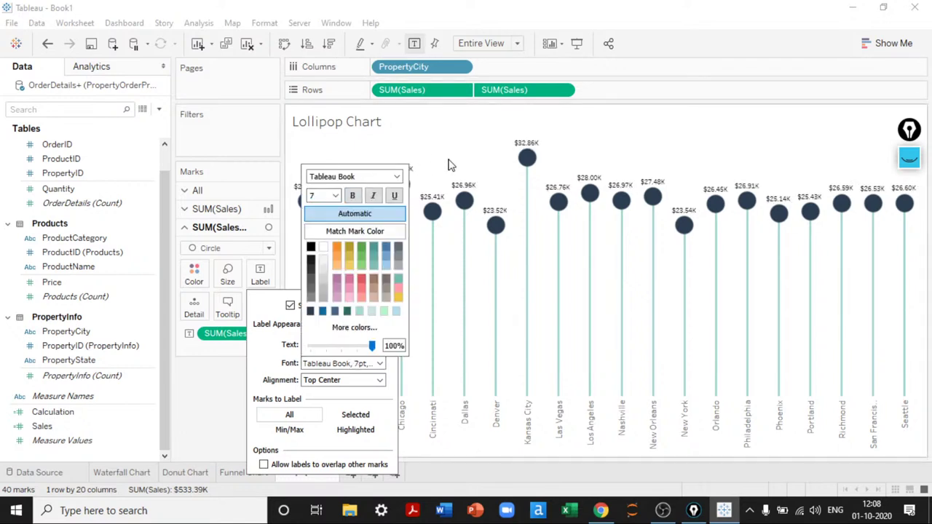
left_click(447, 166)
- Review the finished lollipop chart in presentation mode and return to the worksheet
left_click(577, 45)
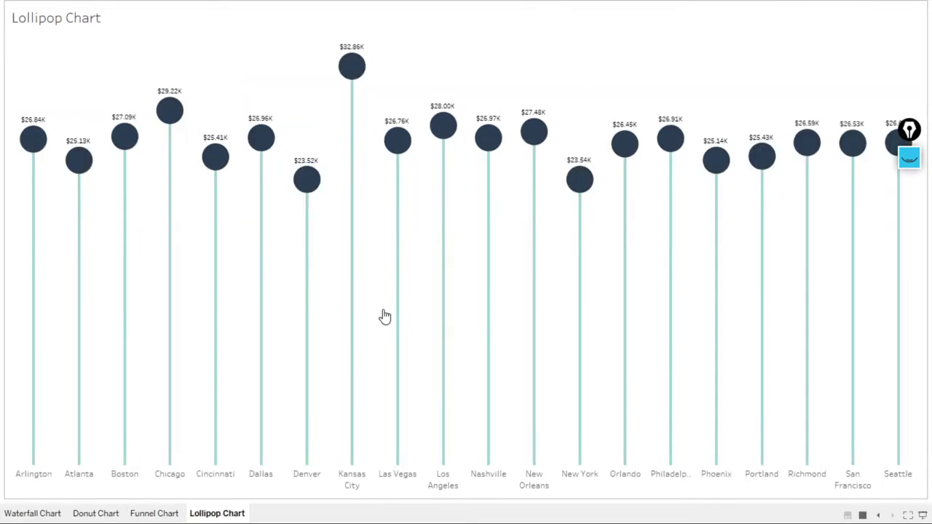
left_click_drag(910, 131, 910, 26)
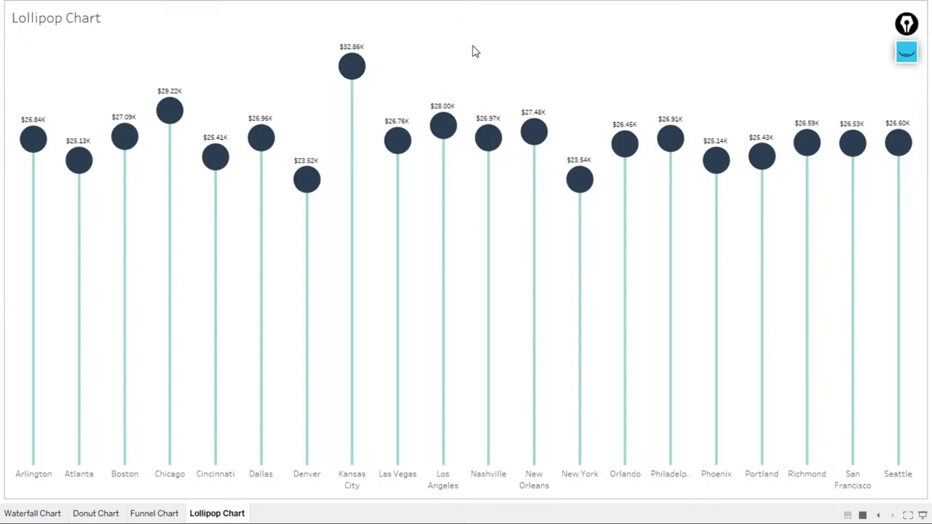
key("Escape")
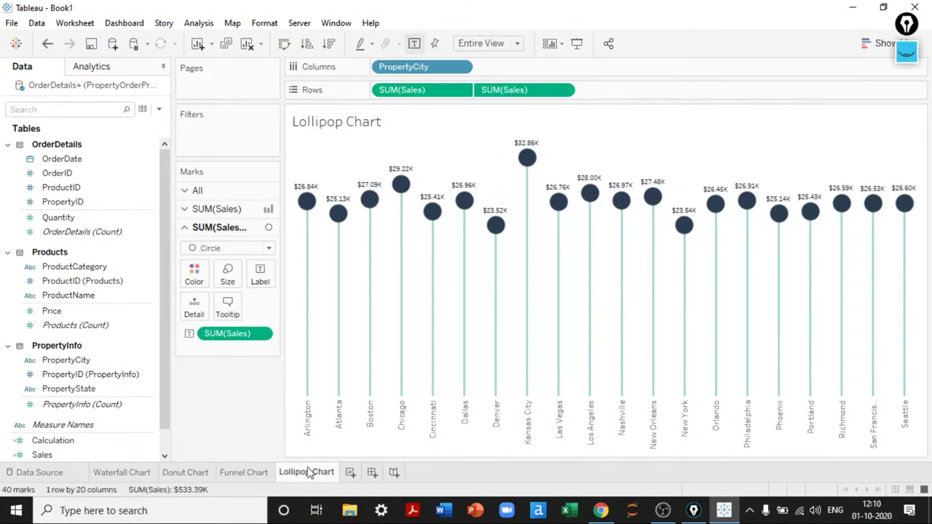
- Add a new worksheet and name it Scatterplot
left_click(350, 474)
double_click(360, 472)
type("Scatterplot")
key("Return")
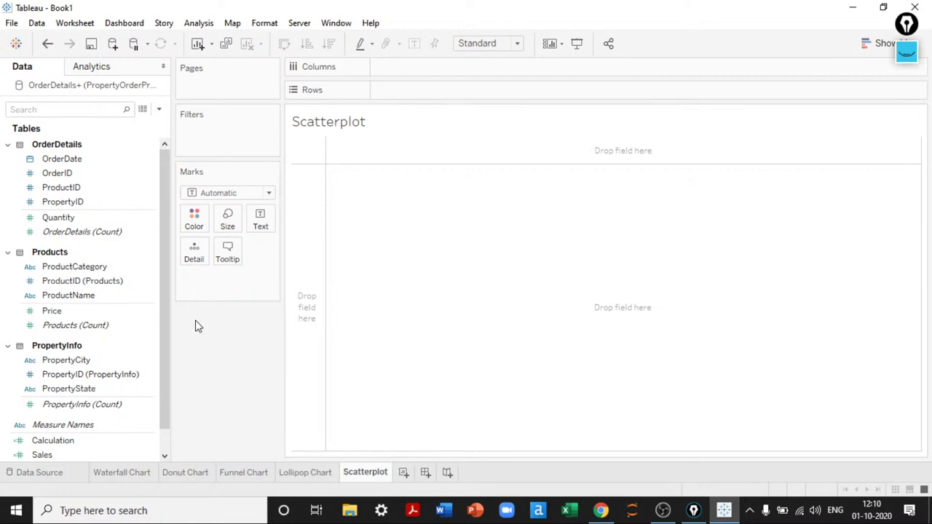
- Place Quantity on Rows and Sales on Columns in the Scatterplot sheet
left_click_drag(167, 241, 169, 334)
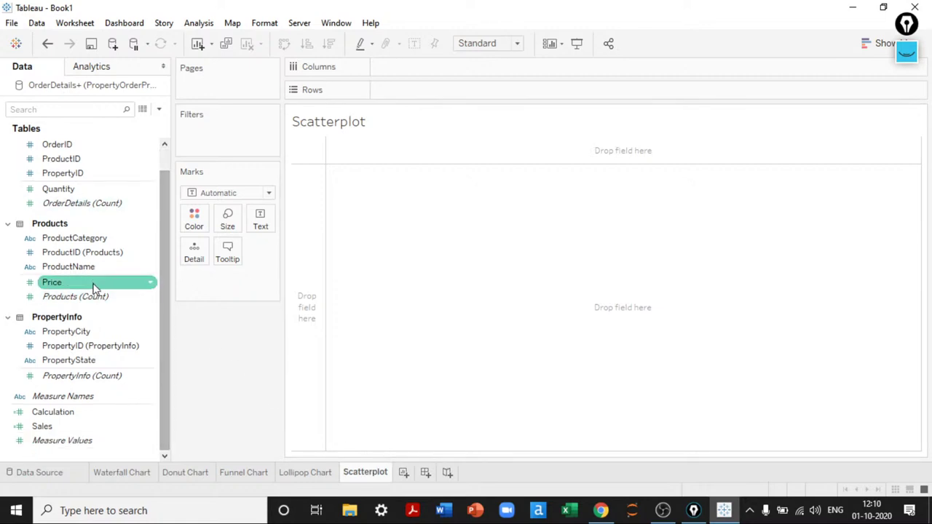
double_click(88, 191)
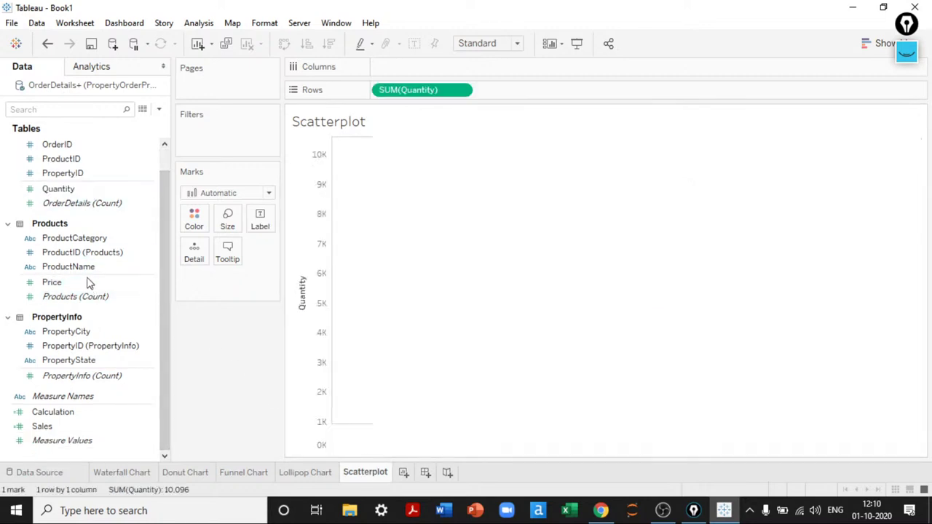
left_click_drag(62, 429, 468, 328)
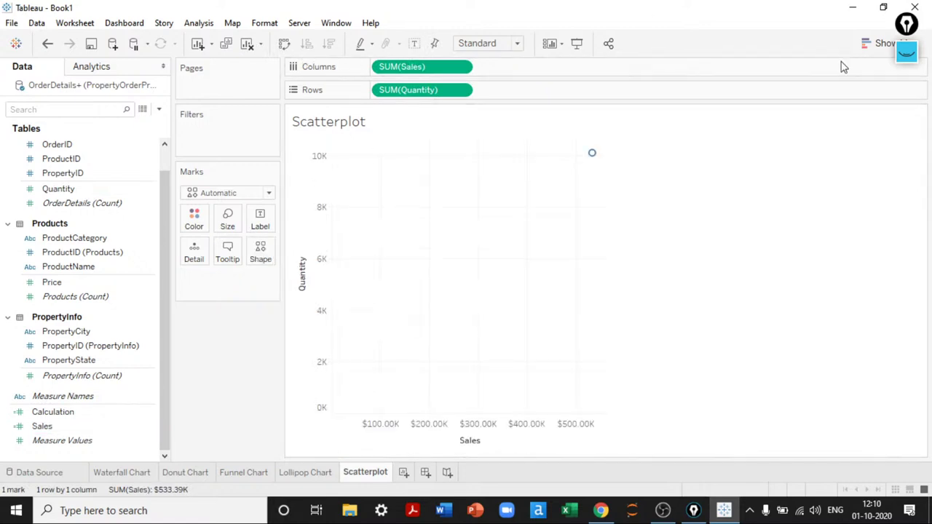
left_click(907, 29)
left_click_drag(907, 29, 914, 310)
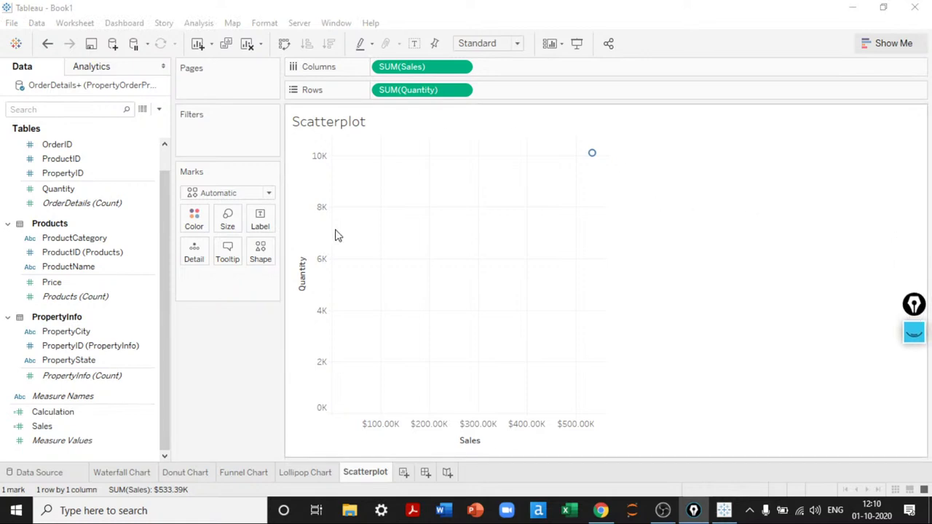
mouse_move(592, 161)
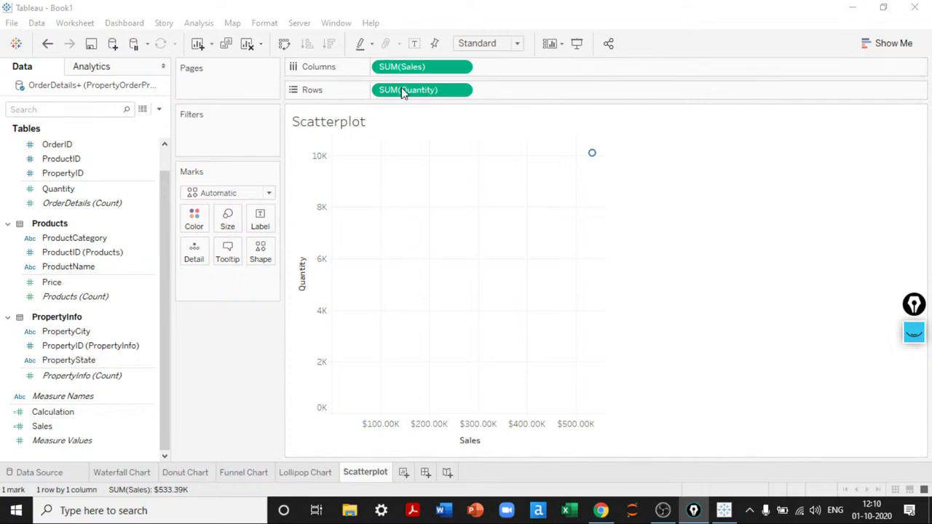
left_click(199, 24)
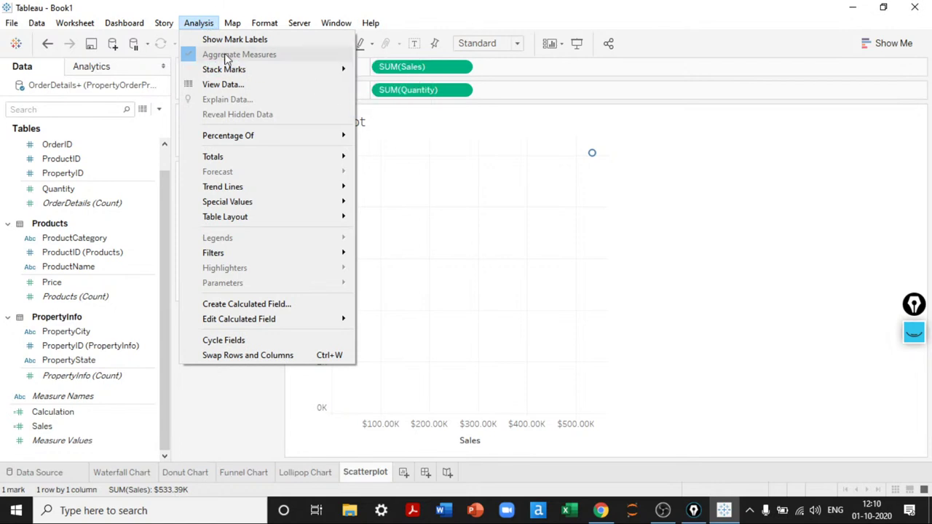
left_click(430, 241)
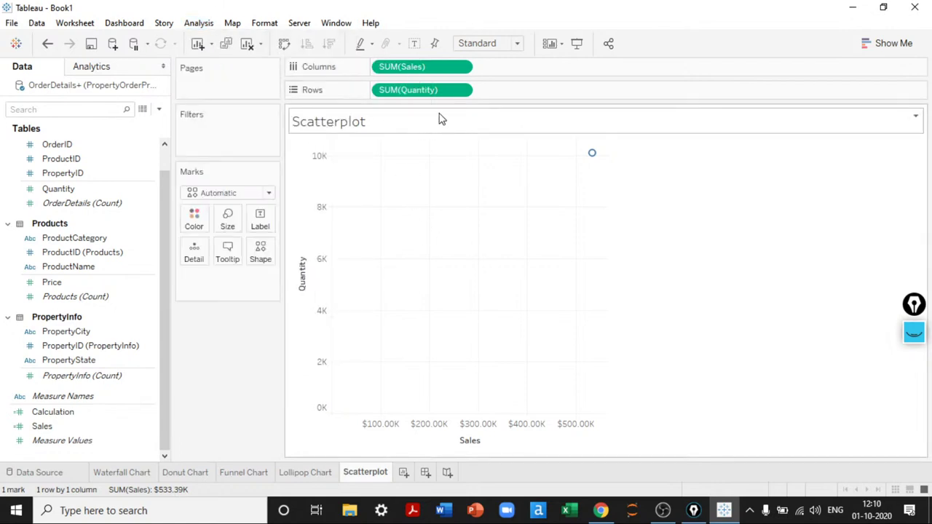
- Set the mark type of the Sales and Quantity plot to Circle
left_click(228, 194)
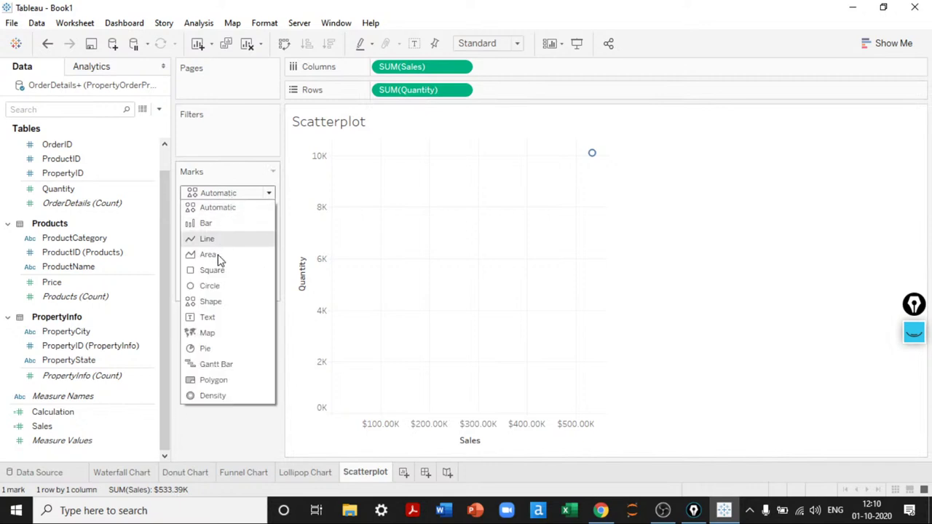
left_click(213, 288)
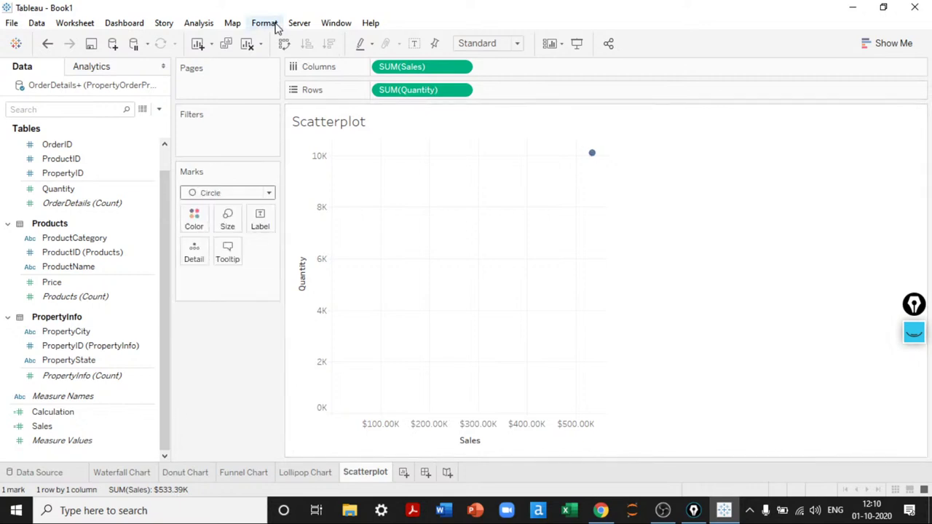
left_click(199, 22)
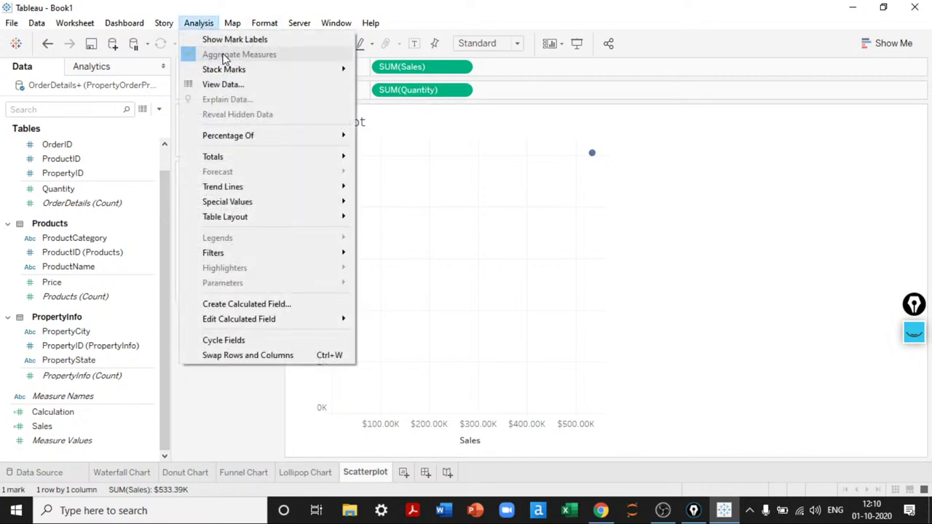
left_click(811, 137)
- Apply the suggested scatter plot chart type to the Sales and Quantity measures
left_click(897, 44)
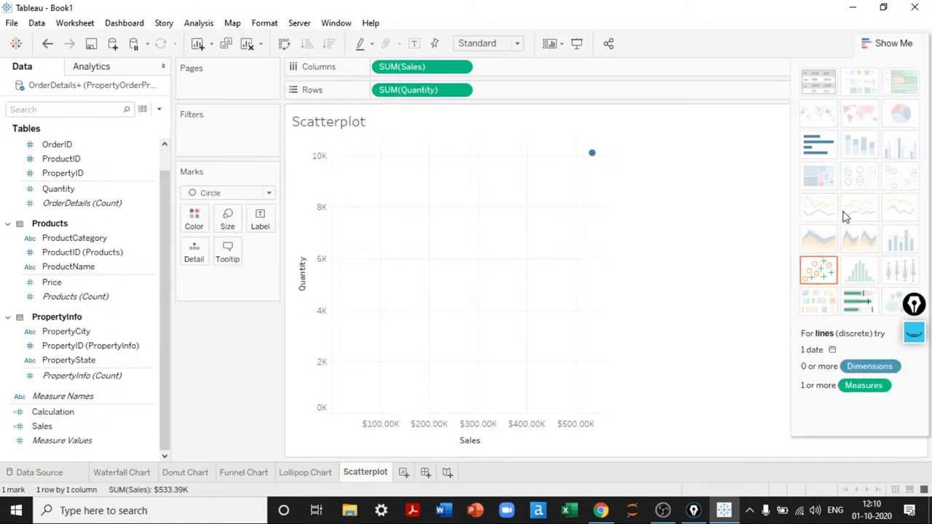
left_click(820, 280)
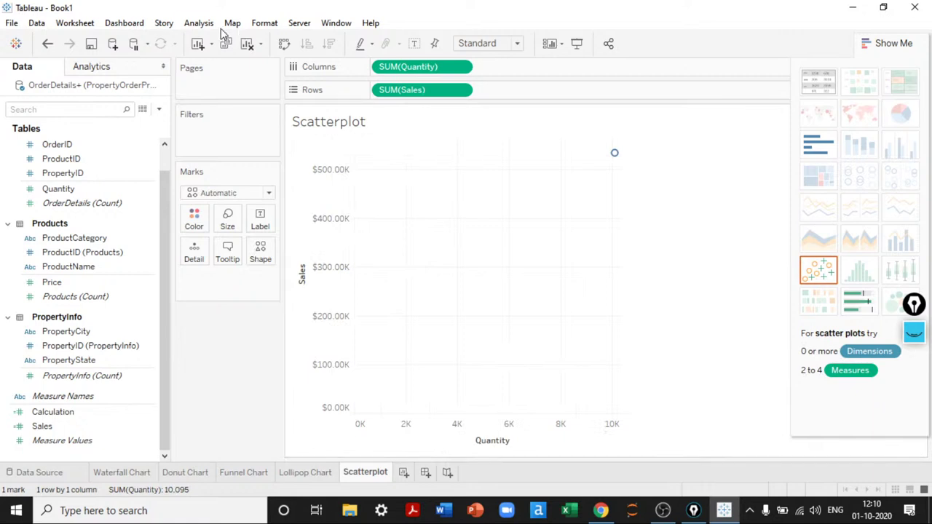
left_click(199, 23)
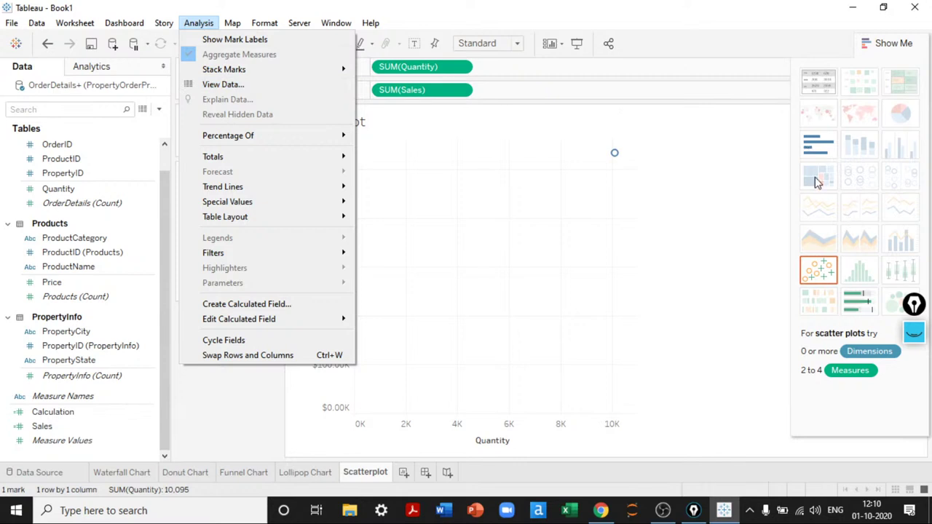
left_click(715, 308)
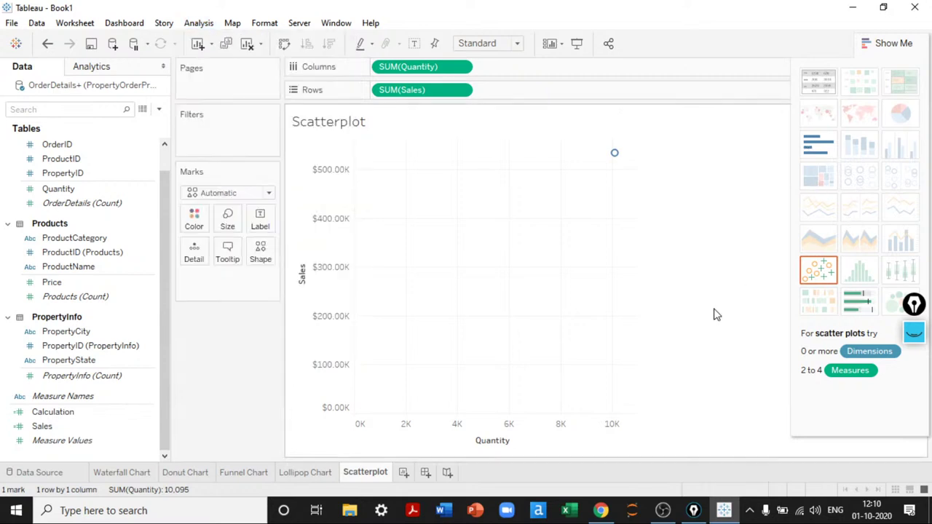
right_click(332, 231)
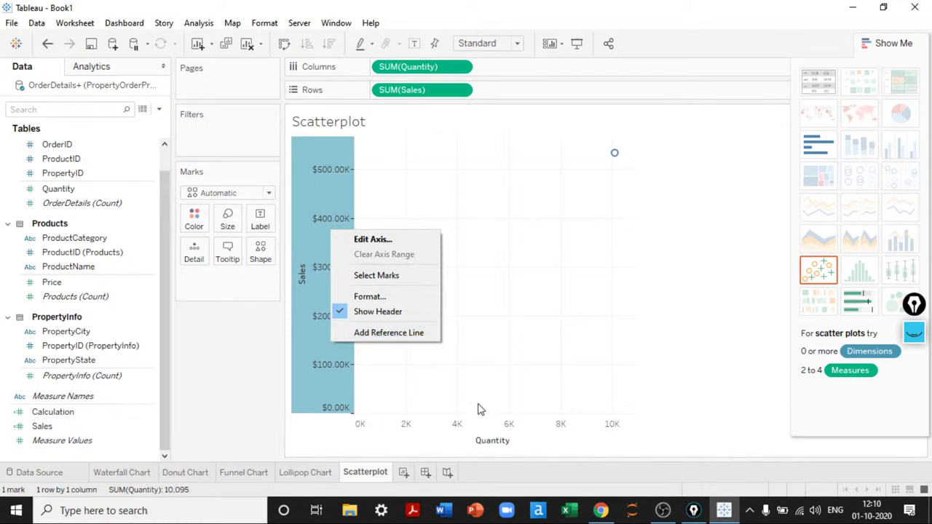
right_click(470, 433)
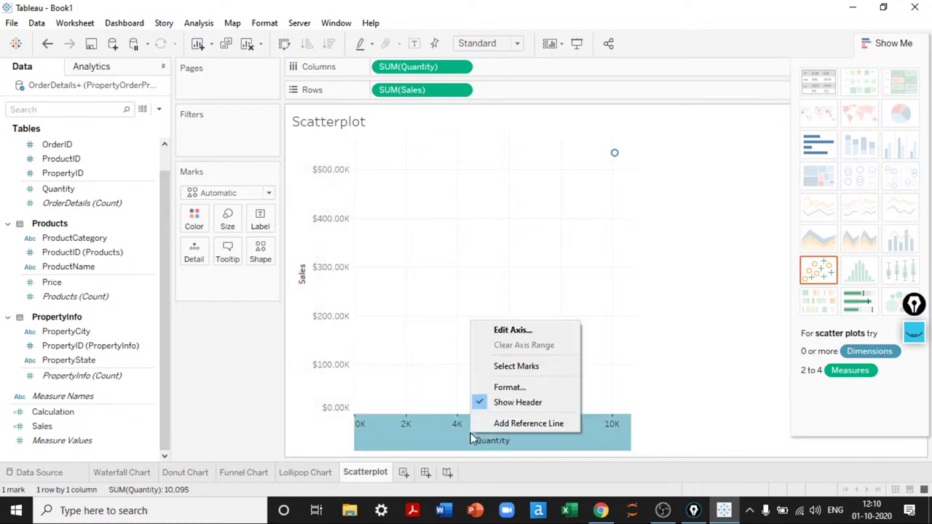
left_click(259, 338)
- Set the scatterplot's mark type back to Circle
left_click(217, 197)
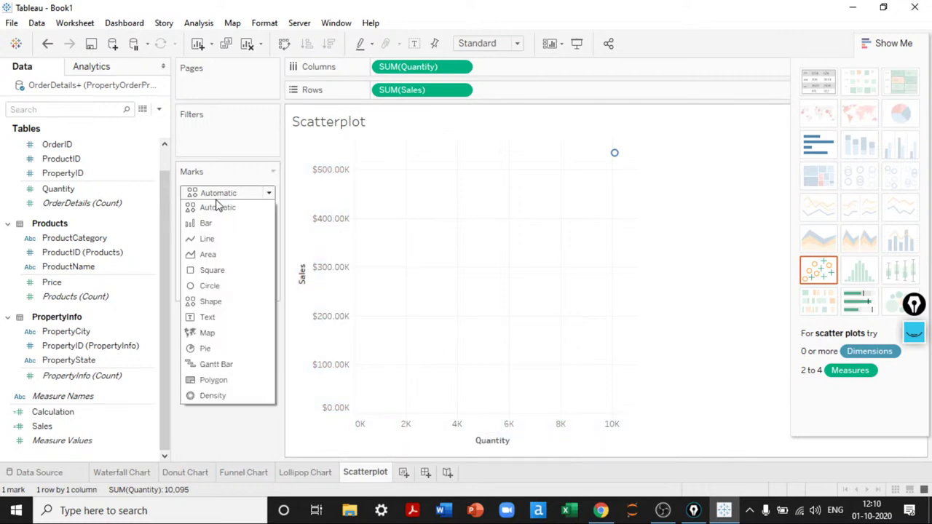
left_click(206, 286)
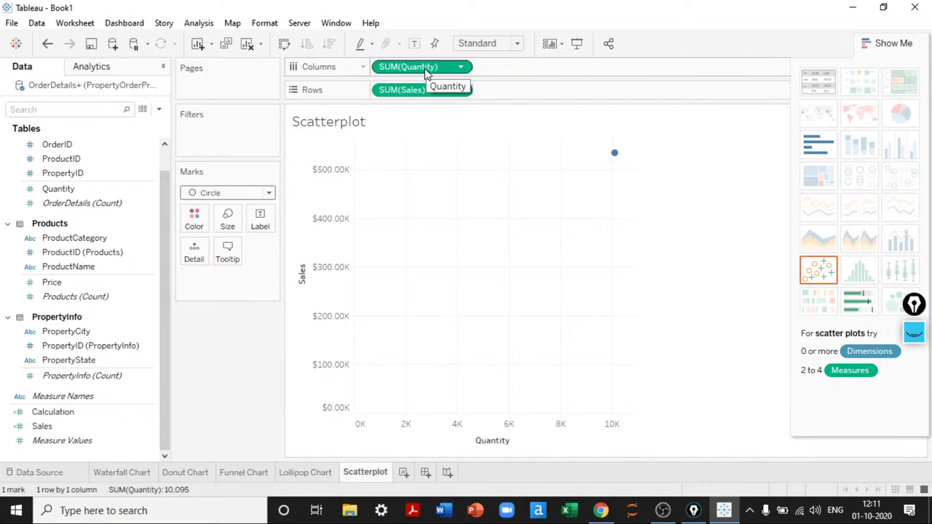
- Try setting Stack Marks to On for the scatterplot, and return the option to Automatic
left_click(199, 23)
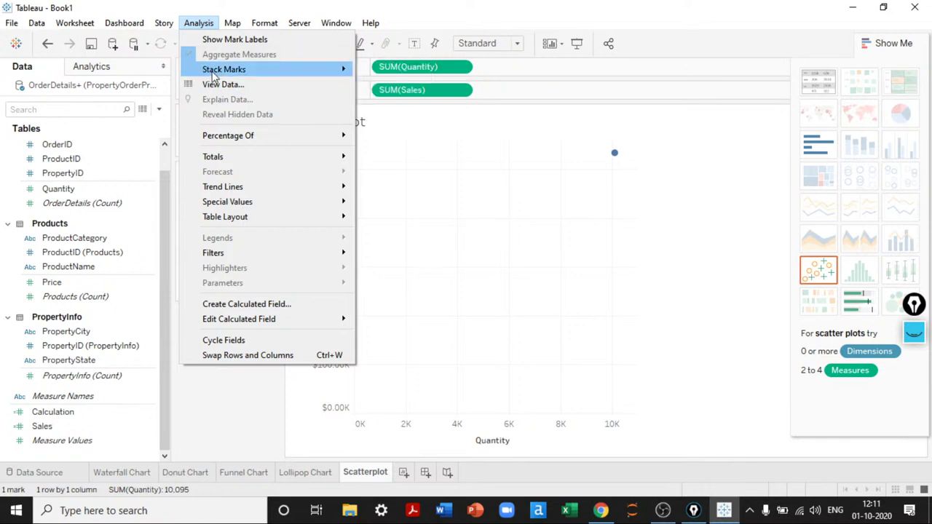
mouse_move(231, 71)
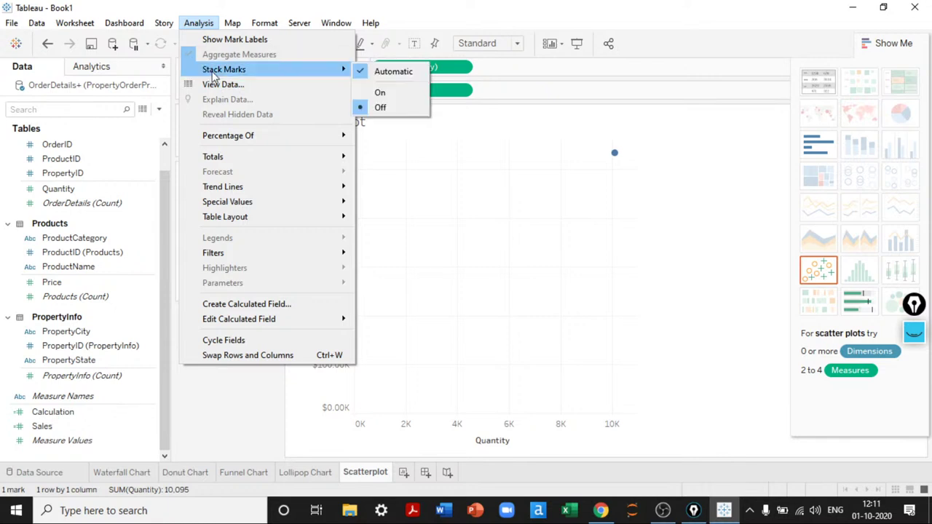
left_click(379, 94)
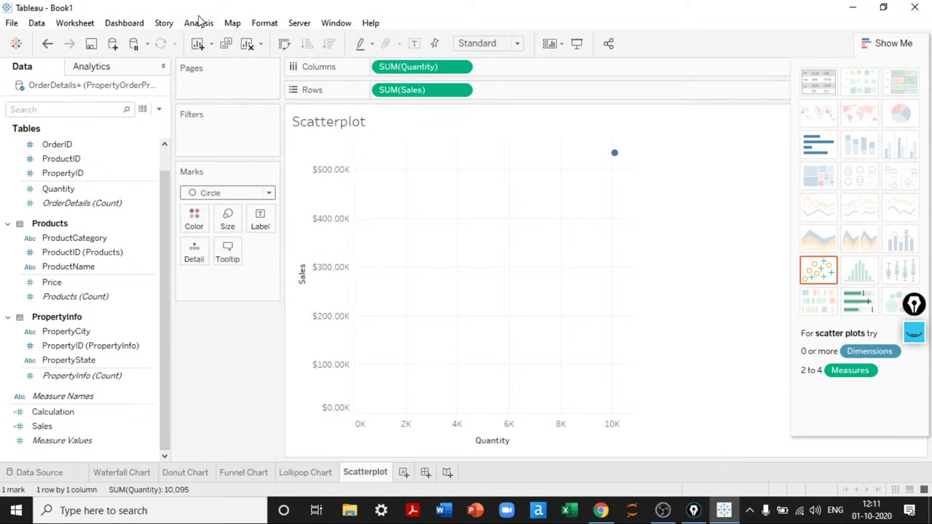
left_click(199, 23)
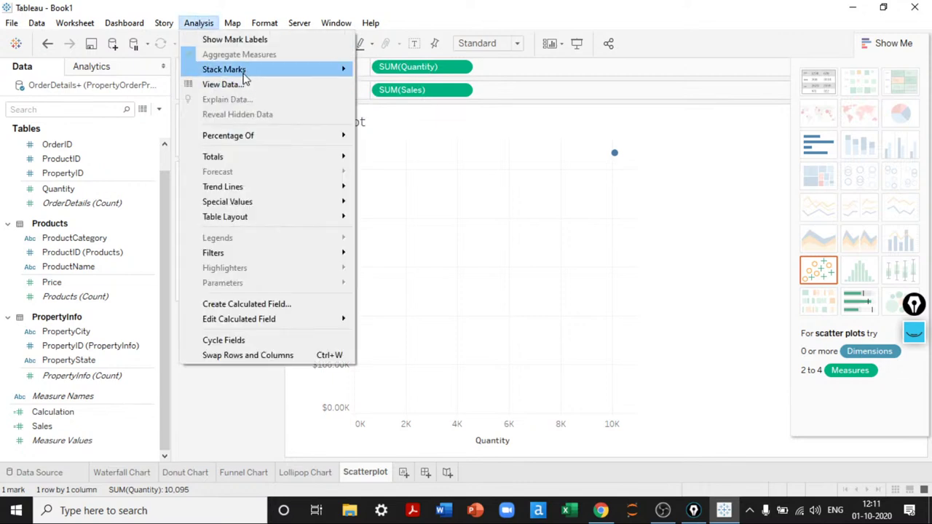
mouse_move(339, 71)
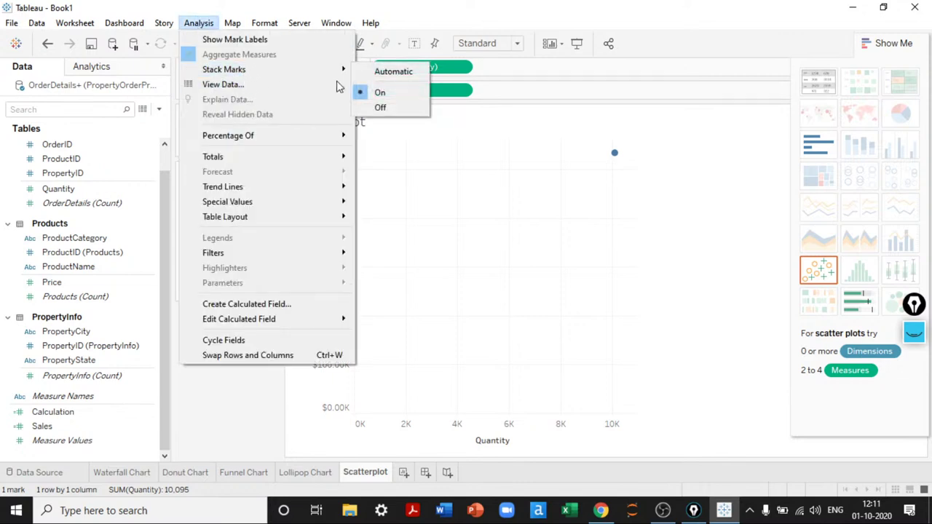
left_click(390, 72)
left_click(201, 27)
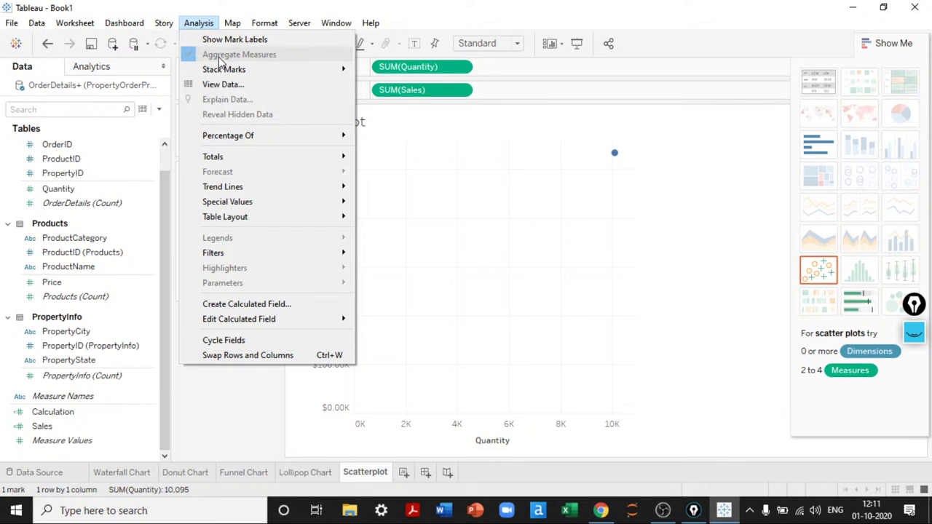
left_click(228, 385)
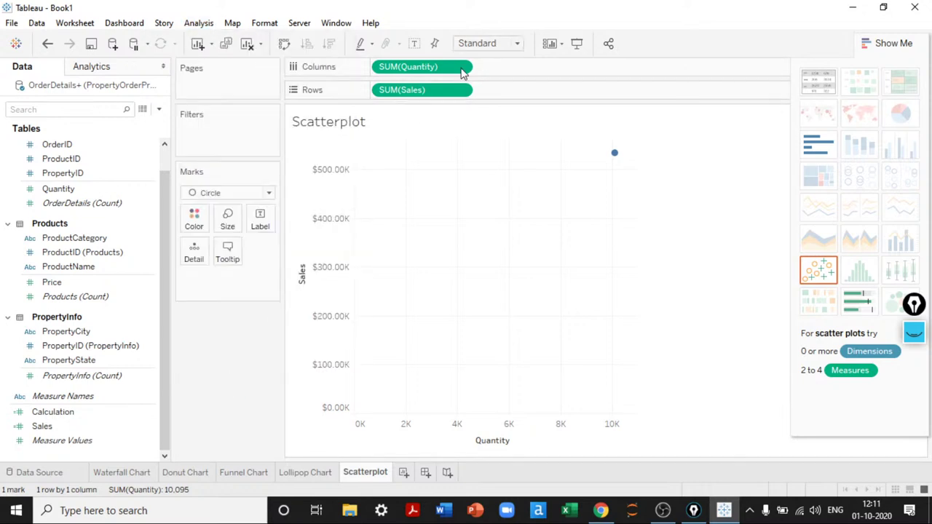
- Replace Sales with Price on Rows so the plot compares Price against Quantity
left_click_drag(431, 93, 255, 360)
left_click_drag(51, 282, 410, 91)
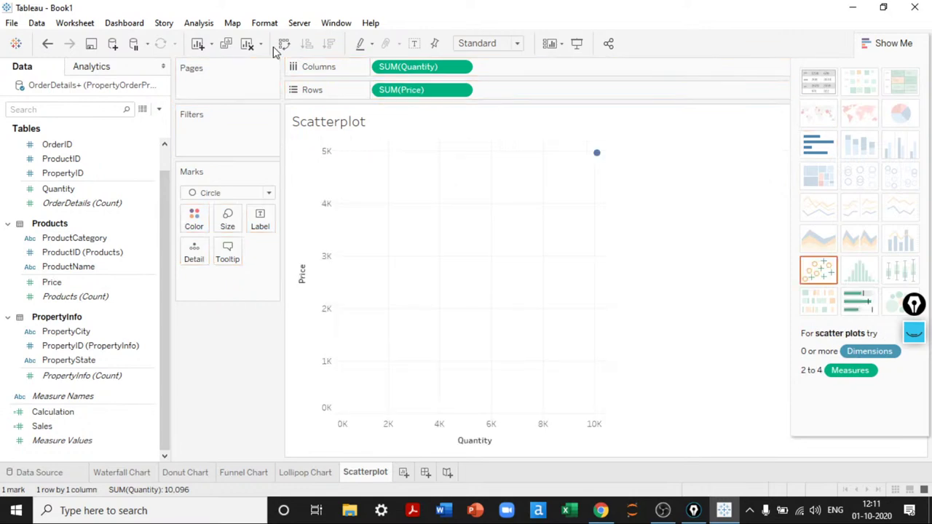
left_click(199, 23)
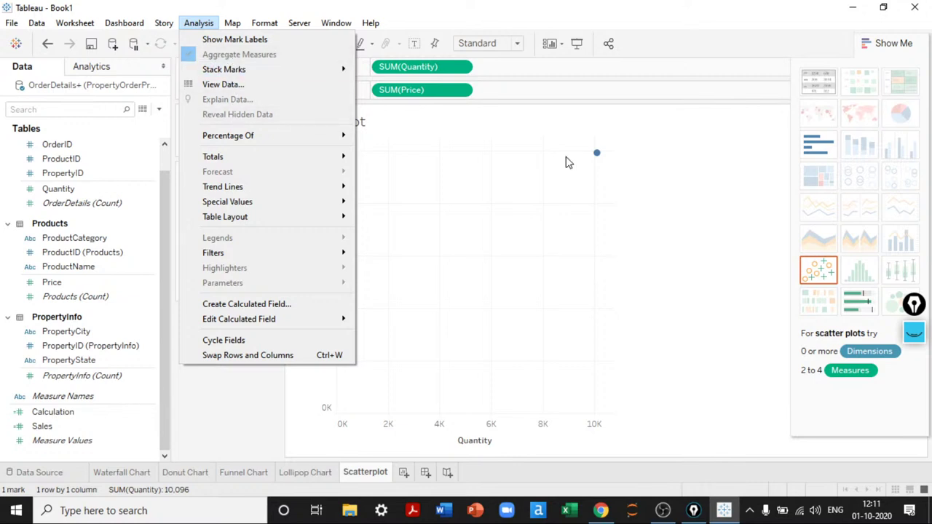
left_click(690, 212)
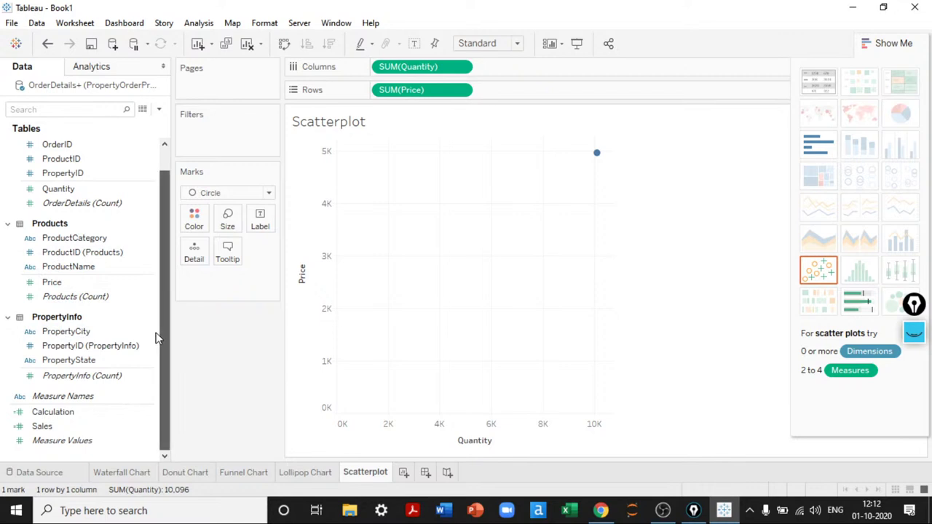
- Add ProductName as a detail of the marks to plot one circle per product
left_click(87, 270)
left_click_drag(87, 273, 195, 256)
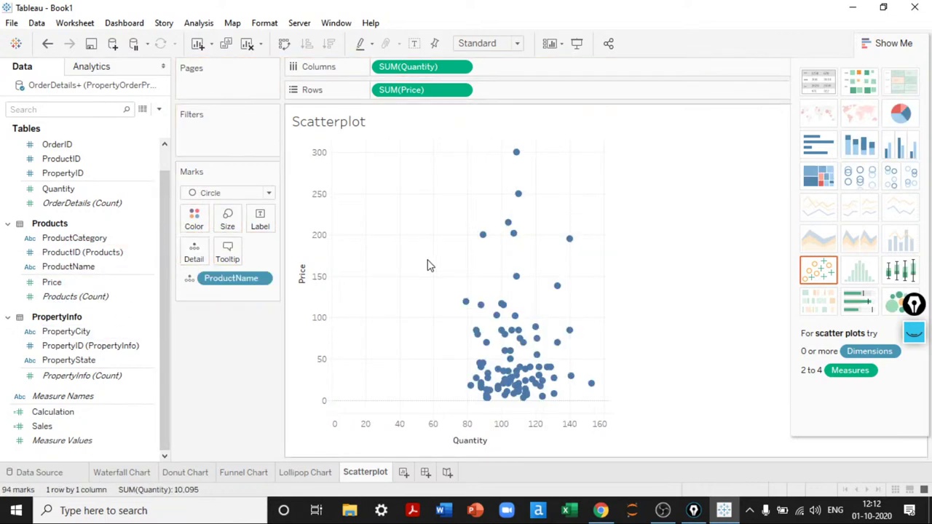
left_click(198, 23)
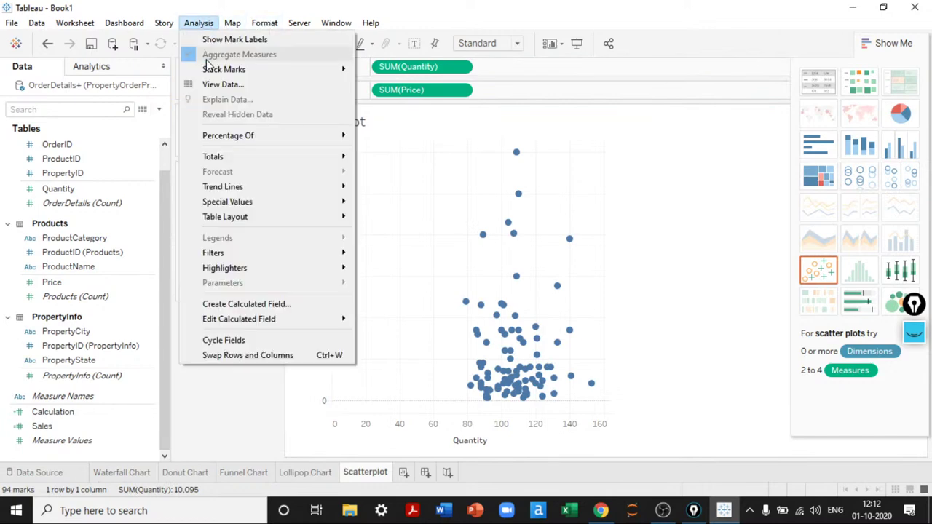
left_click(276, 384)
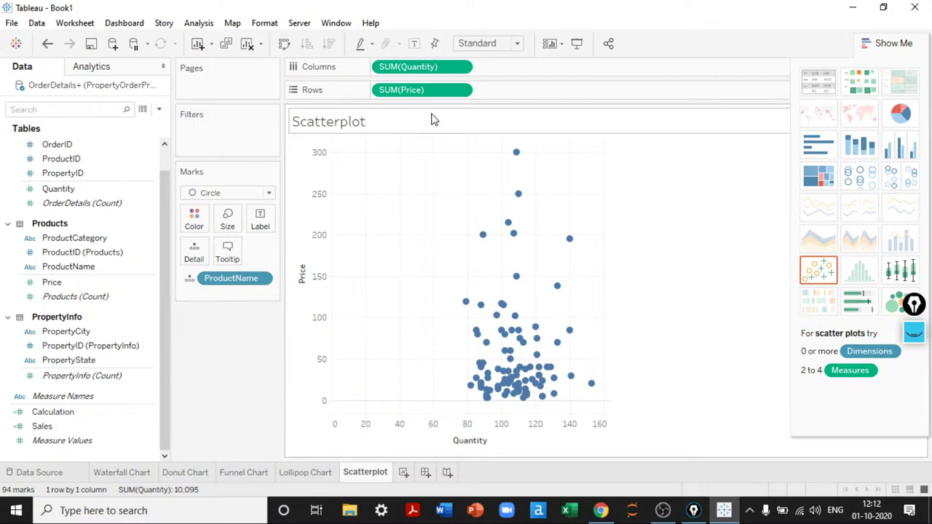
- Replace Price with Sales on Rows, keeping Quantity on Columns
left_click_drag(393, 93, 110, 408)
left_click_drag(51, 428, 439, 87)
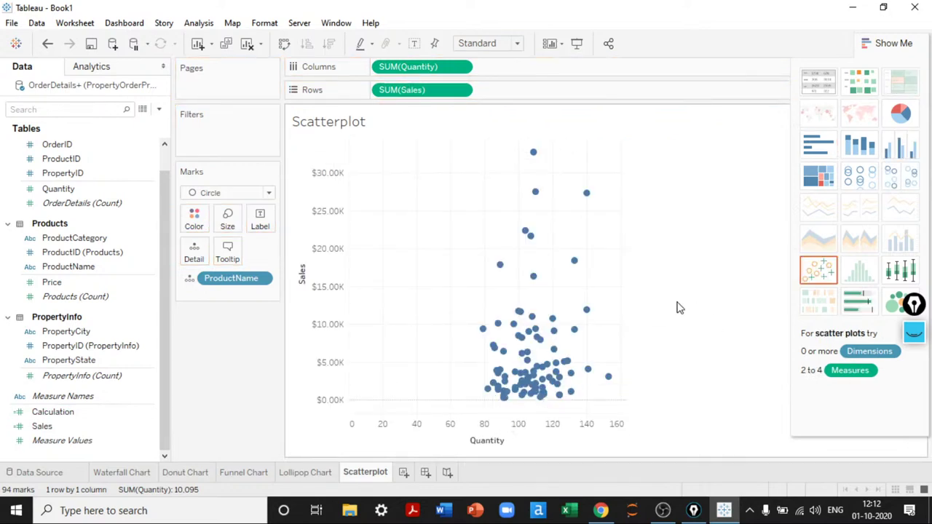
- Exclude zero from the Quantity axis range and hide the Show Me chart suggestions
right_click(481, 430)
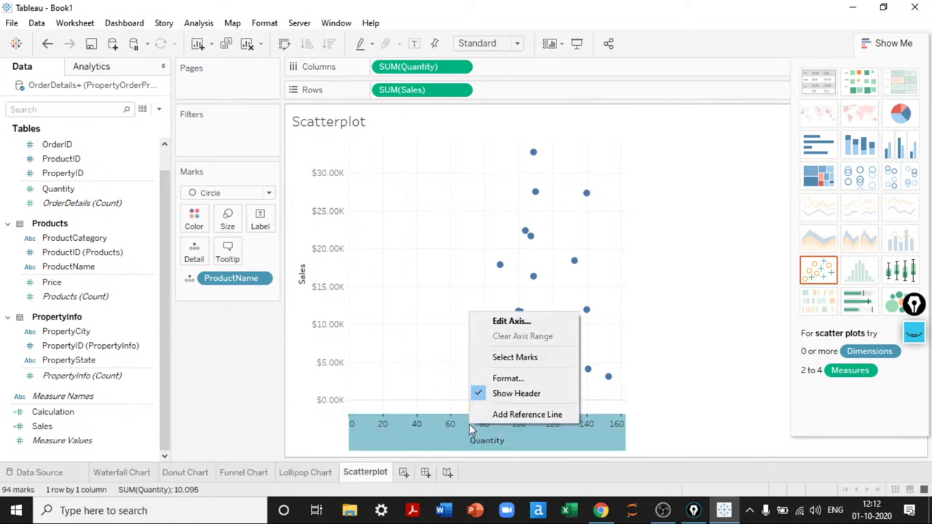
left_click(502, 326)
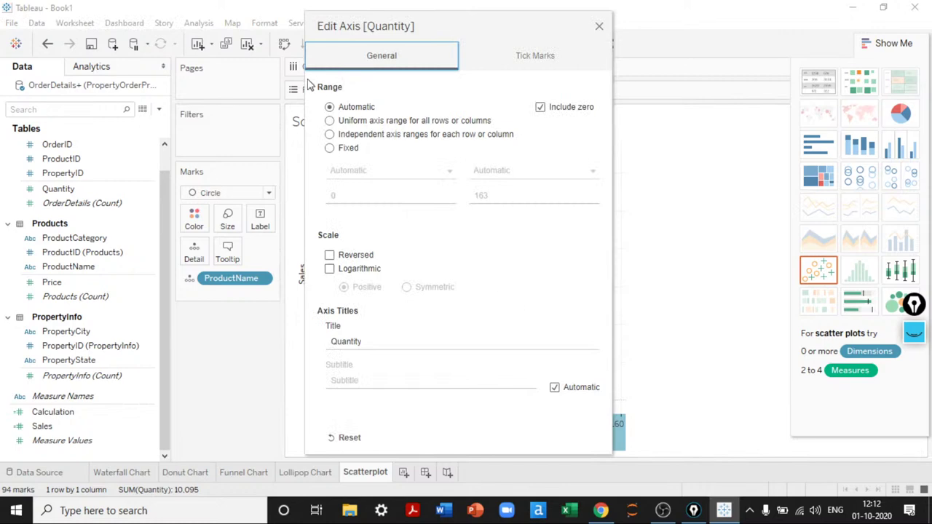
left_click(540, 107)
left_click(598, 26)
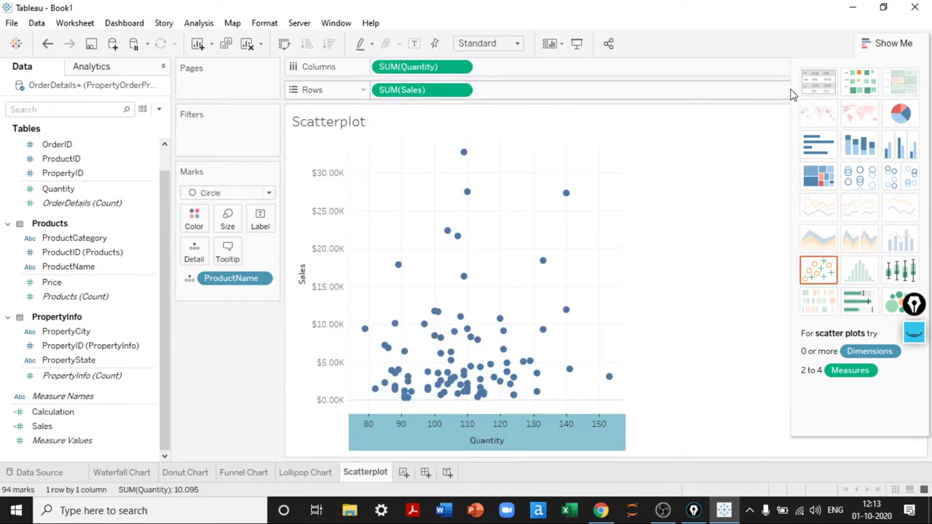
left_click(897, 42)
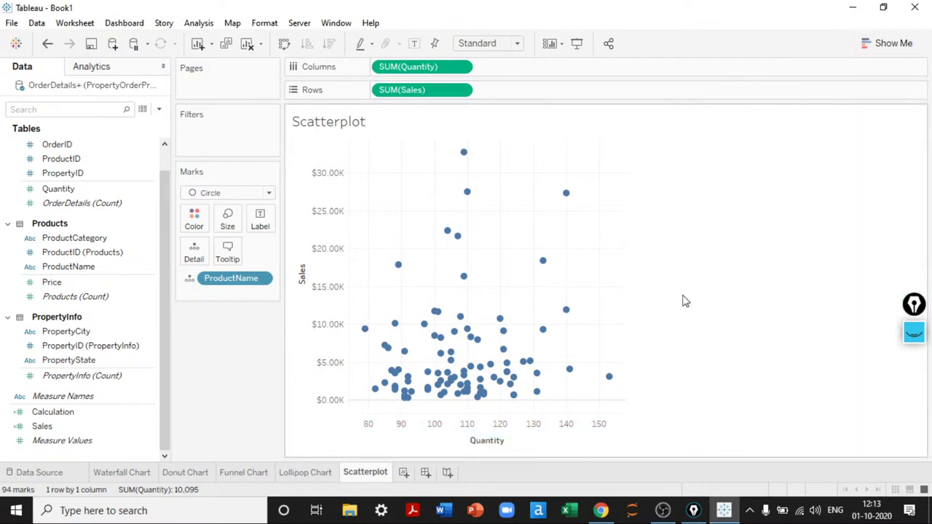
- Exclude zero from the Sales axis range
right_click(331, 387)
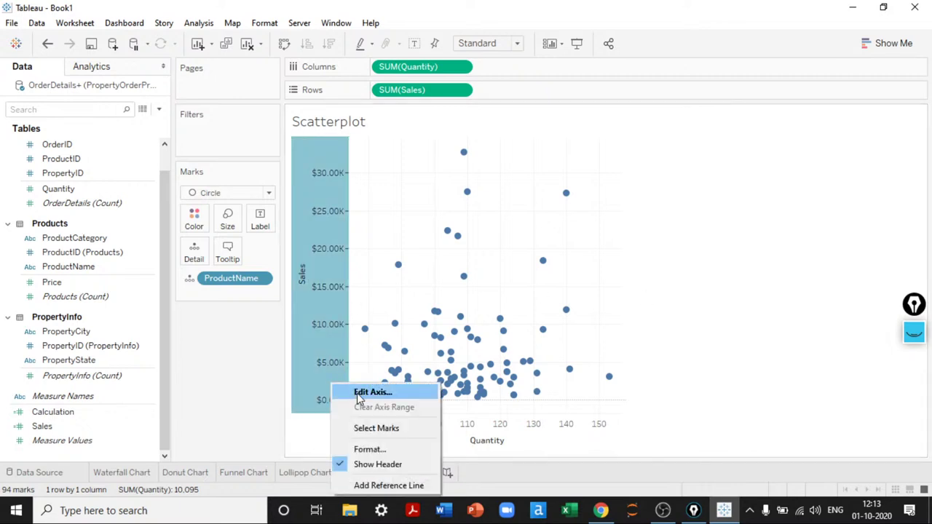
left_click(357, 391)
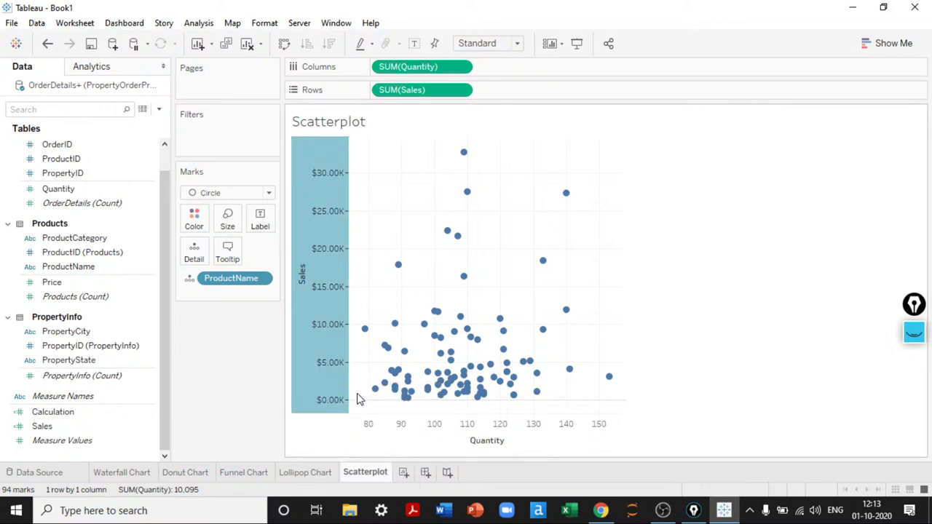
left_click(539, 107)
left_click(599, 27)
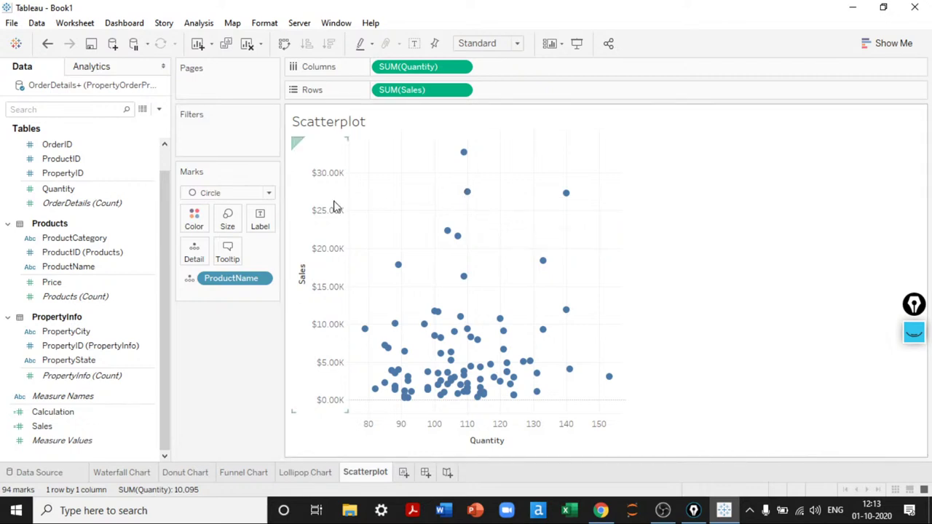
- Fit the scatterplot to the Entire View
left_click(489, 46)
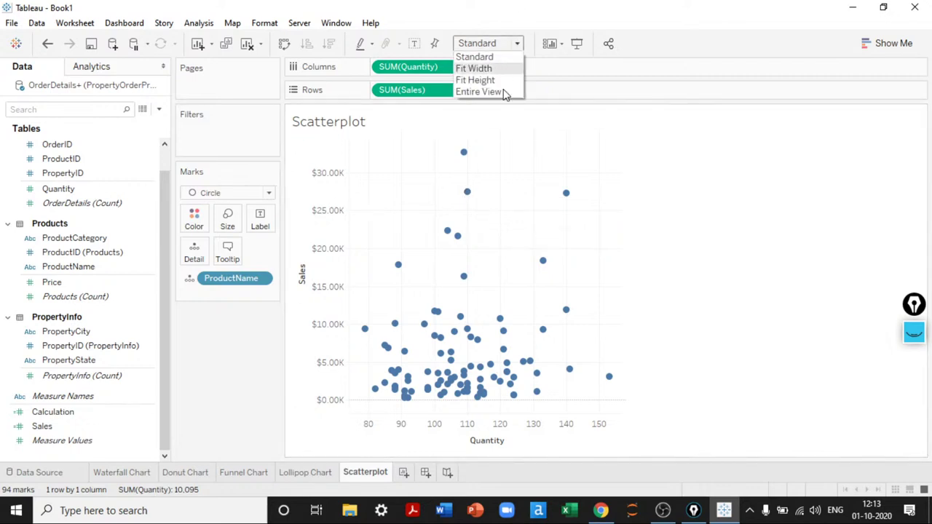
left_click(506, 92)
- Set the sheet's Grand Total pane border to None in the border formatting
right_click(379, 202)
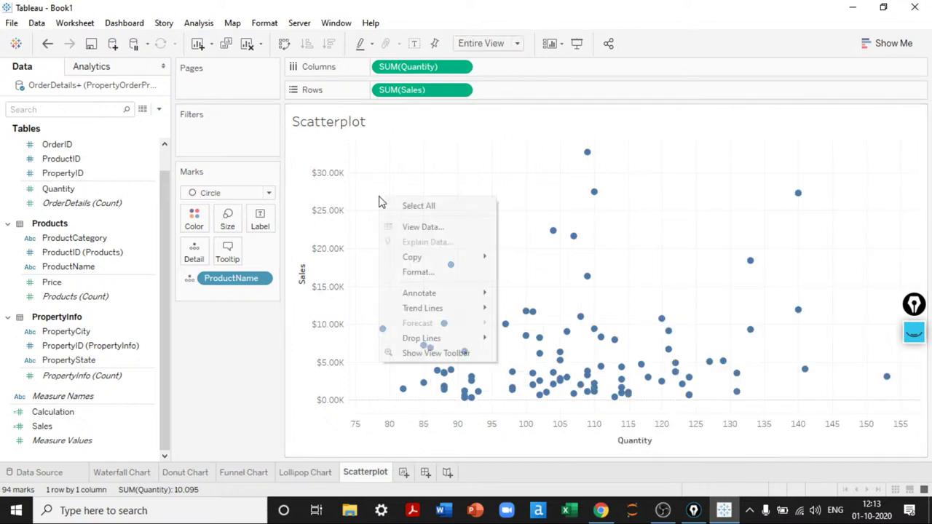
left_click(419, 272)
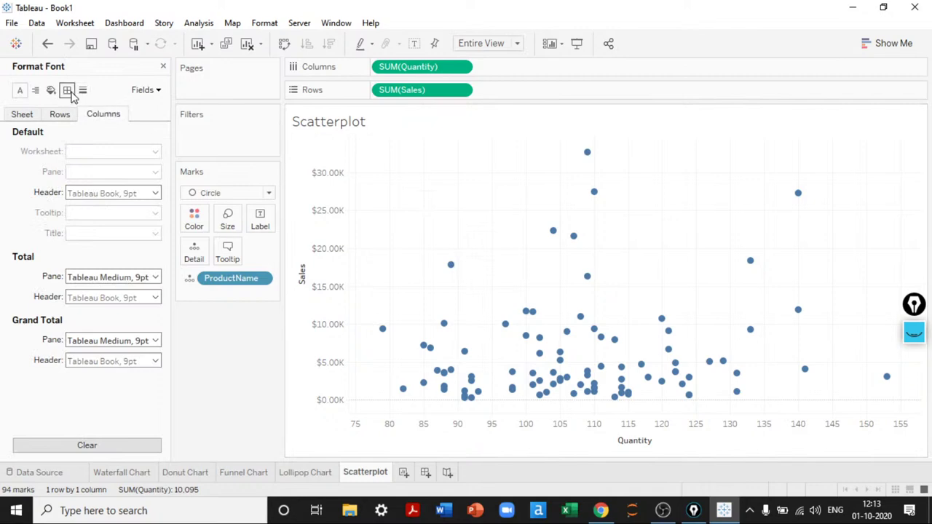
left_click(67, 90)
left_click(53, 117)
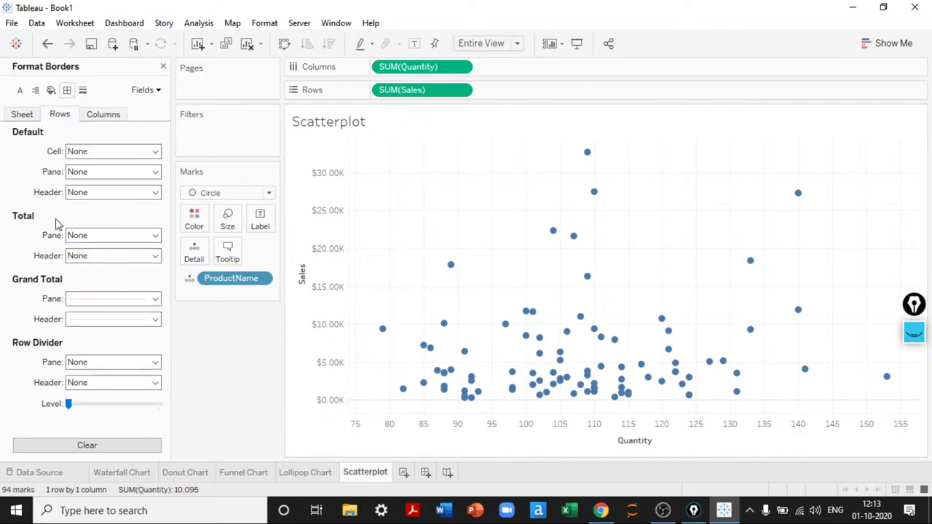
left_click(16, 117)
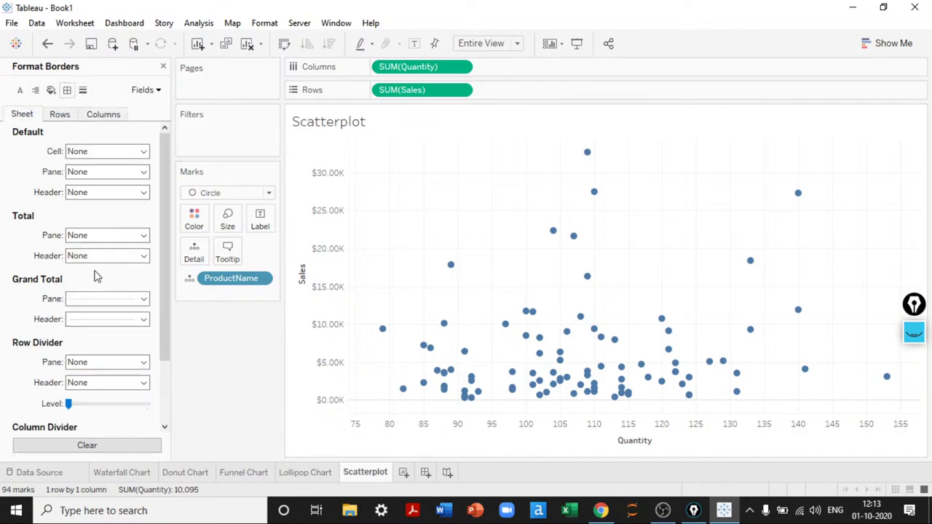
left_click(92, 300)
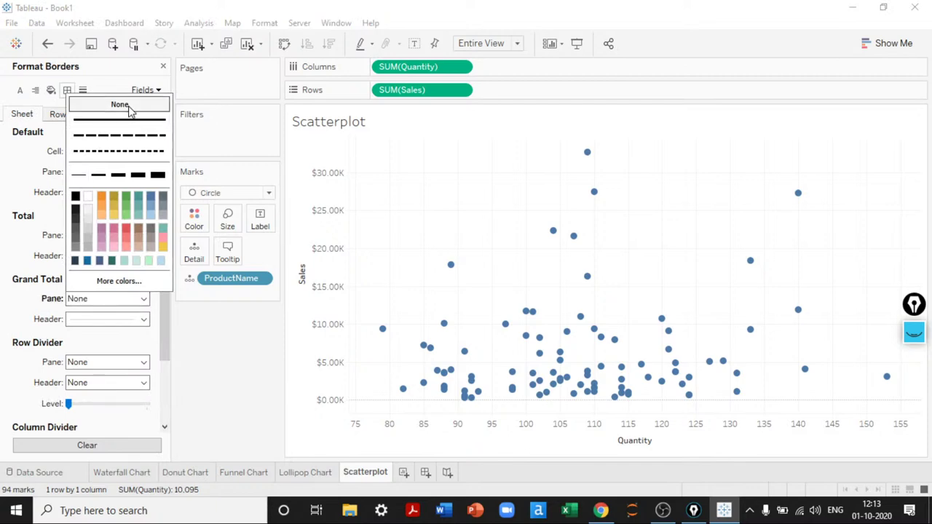
left_click(129, 108)
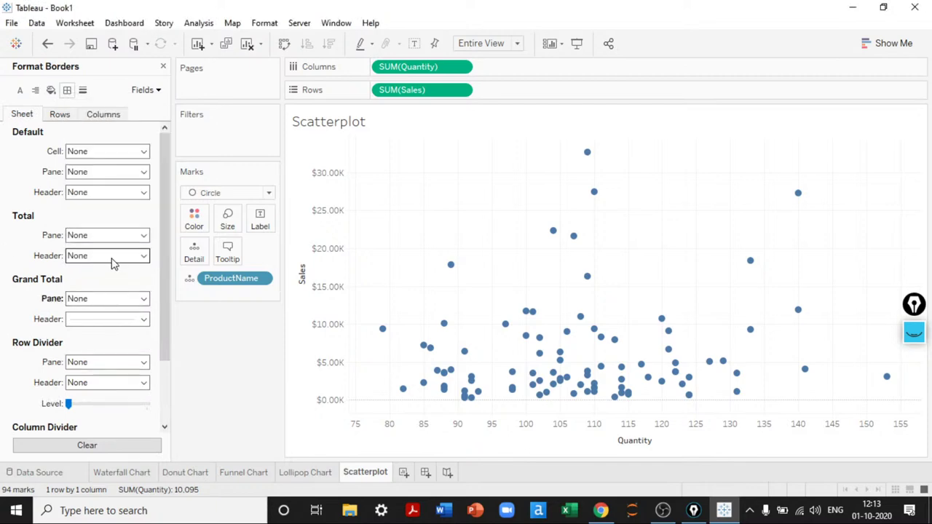
scroll(114, 262, "down", 2)
- Set the grid lines and zero lines of the scatterplot's rows to None in the line formatting
left_click(85, 91)
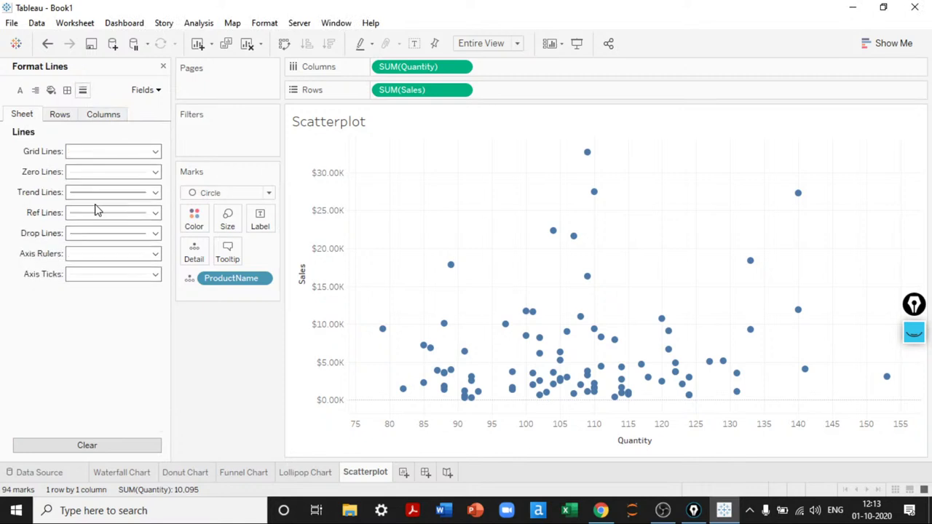
left_click(70, 117)
left_click(97, 154)
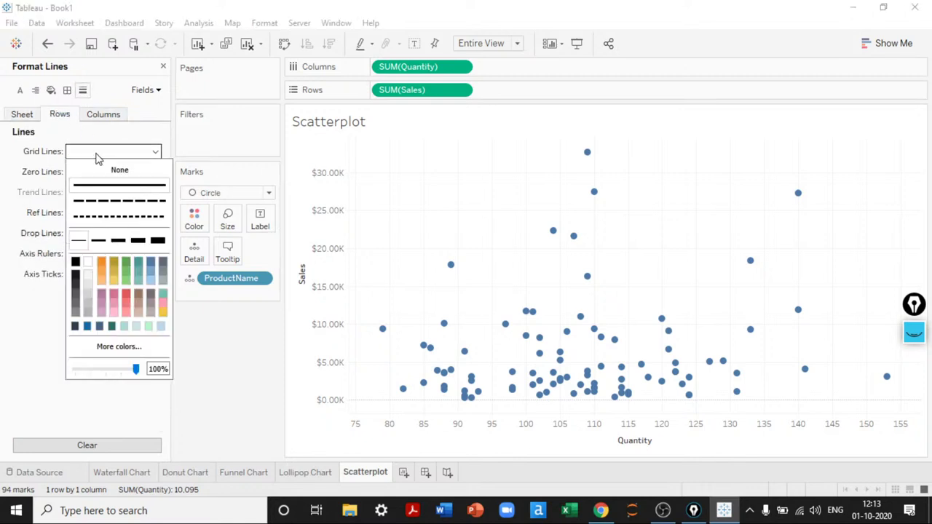
left_click(100, 173)
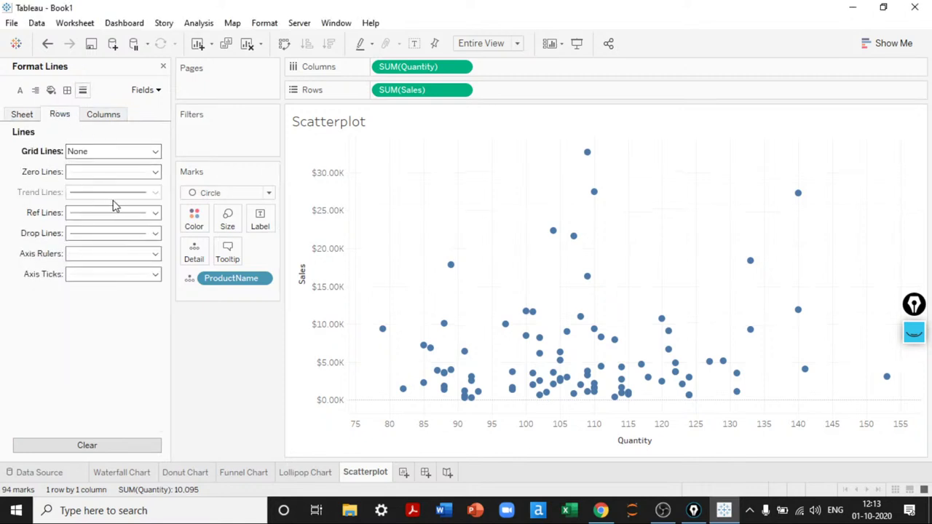
left_click(108, 172)
left_click(119, 191)
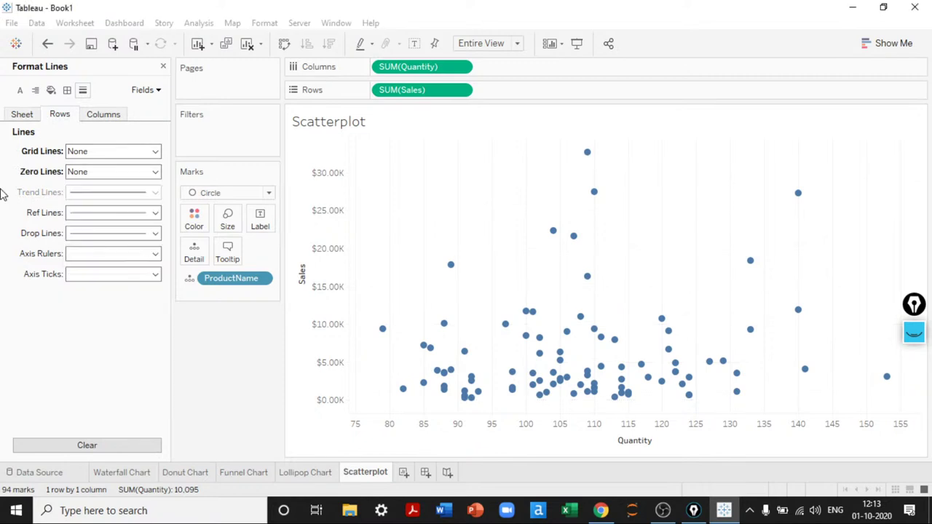
- Set the axis rulers and axis ticks of the rows to None
left_click(110, 257)
left_click(120, 274)
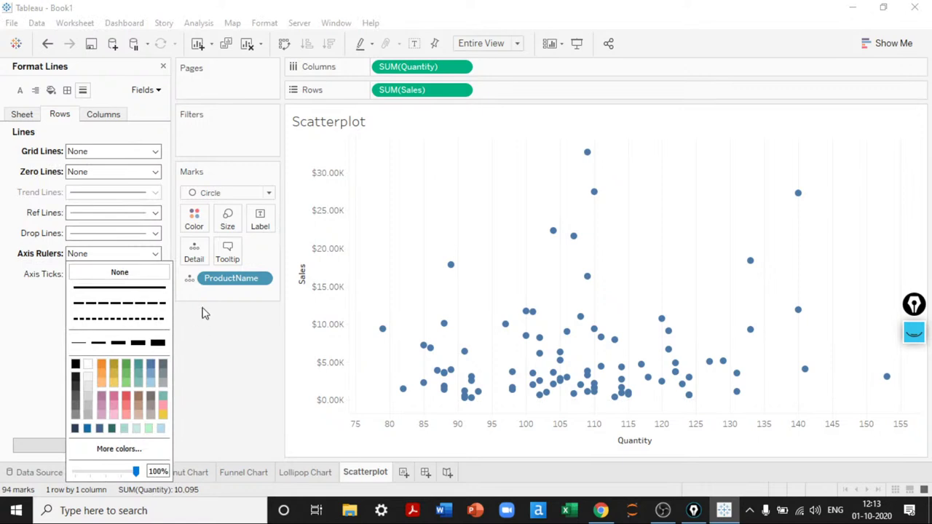
left_click(205, 344)
left_click(120, 274)
left_click(118, 291)
- Set the grid lines and zero lines of the scatterplot's columns to None
left_click(103, 114)
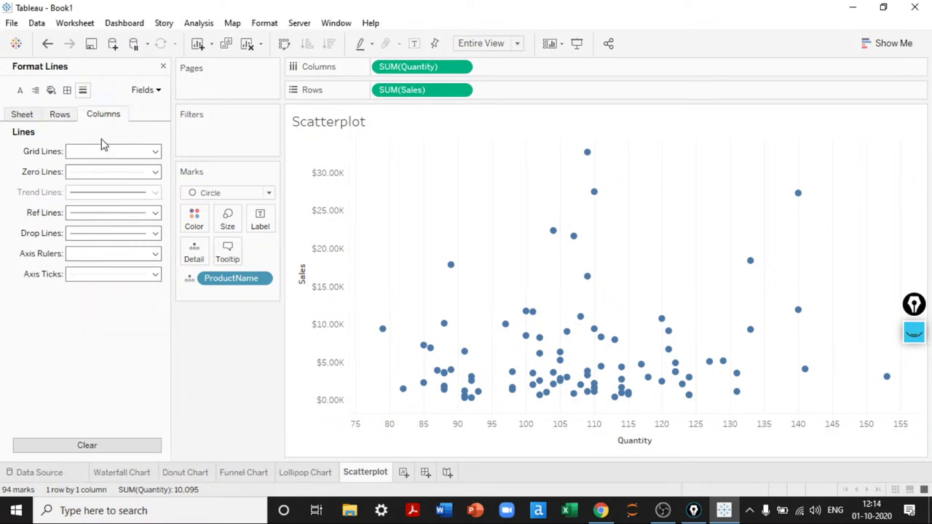
left_click(100, 151)
left_click(108, 169)
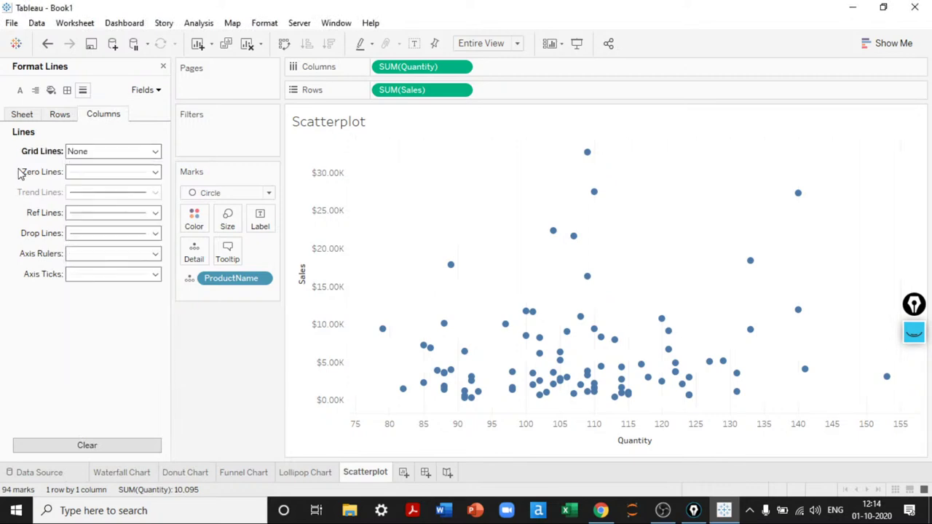
left_click(102, 173)
left_click(91, 190)
left_click(7, 194)
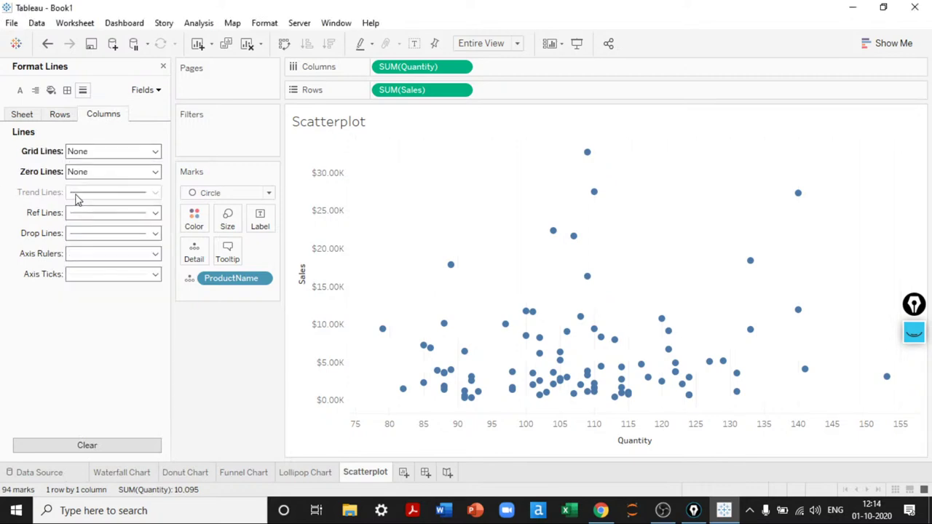
- Set the columns' axis ticks to None and their axis rulers to a thin solid black line
left_click(99, 277)
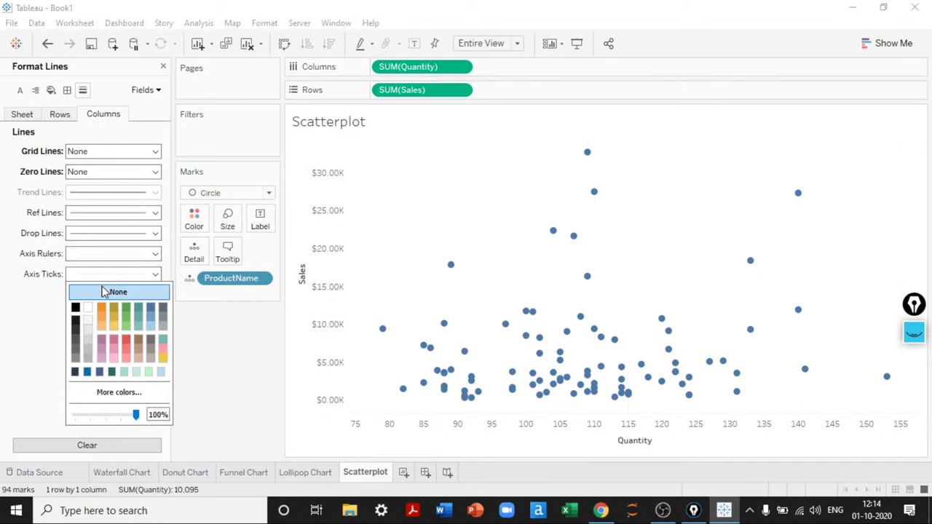
left_click(108, 292)
left_click(129, 256)
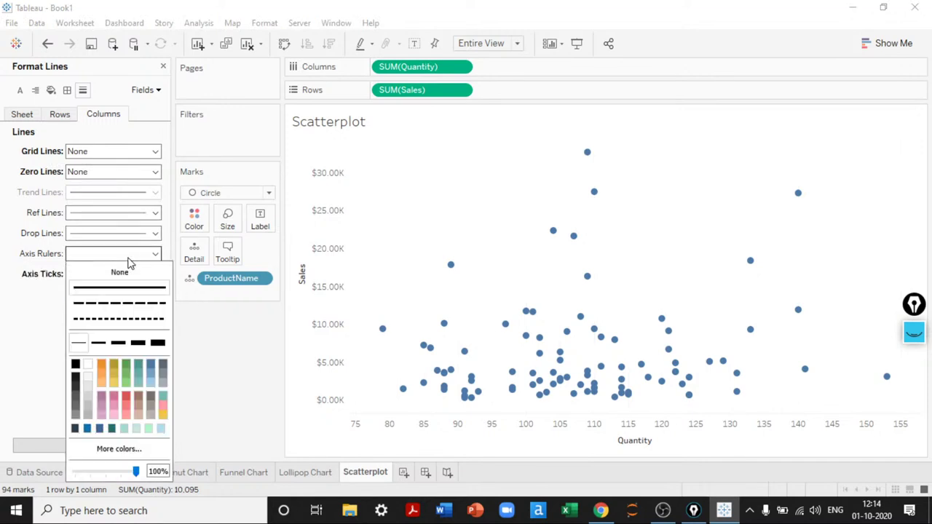
left_click(122, 271)
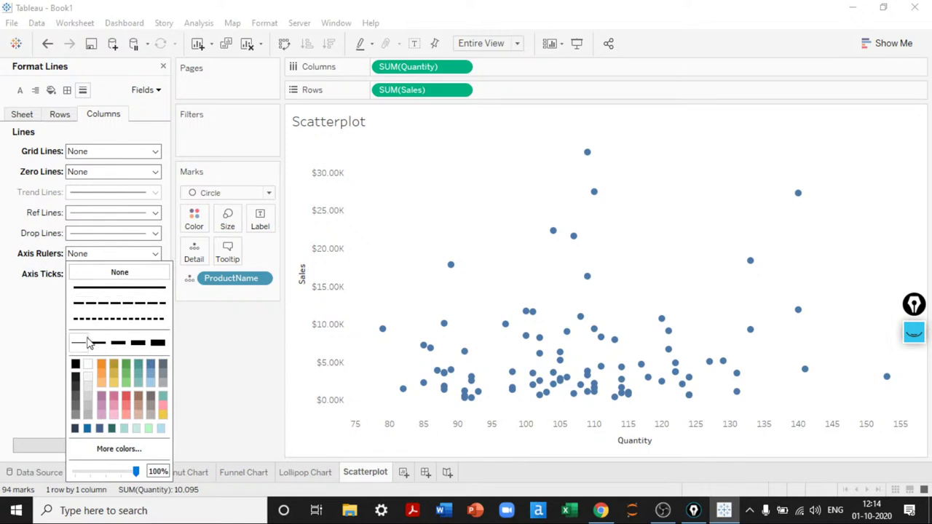
left_click(75, 364)
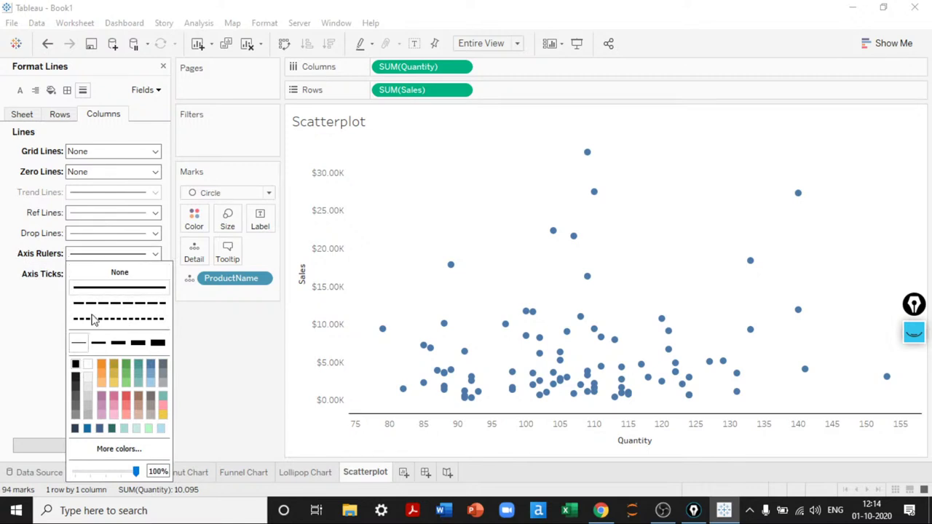
- Set the rows' axis rulers to a thin solid black line
left_click(63, 116)
left_click(93, 252)
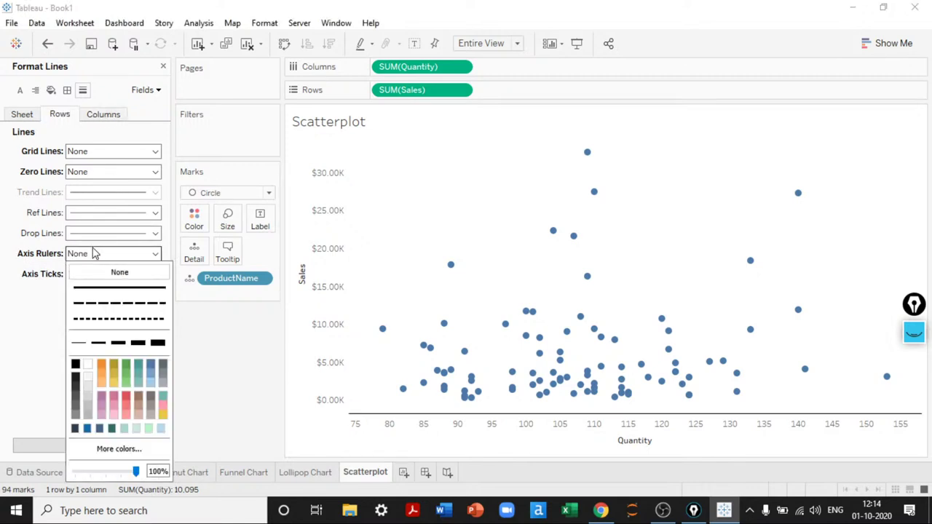
left_click(75, 364)
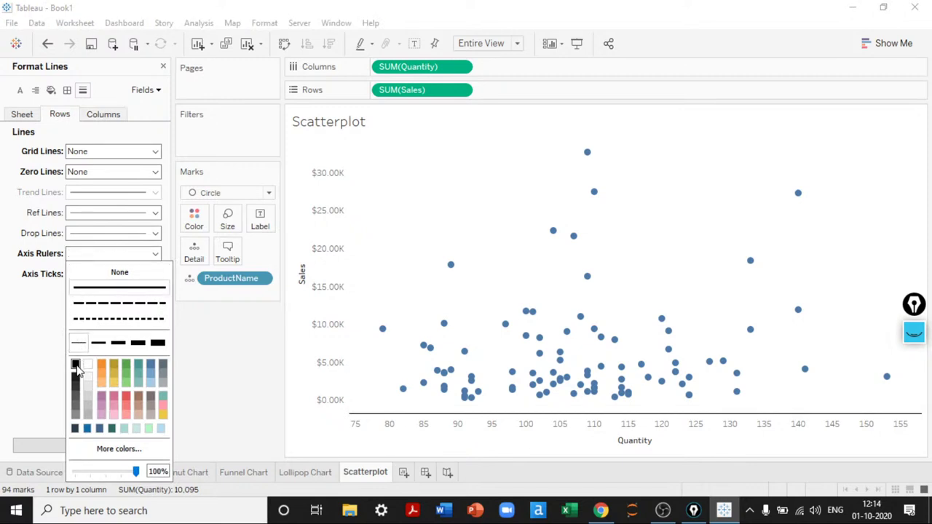
left_click(235, 372)
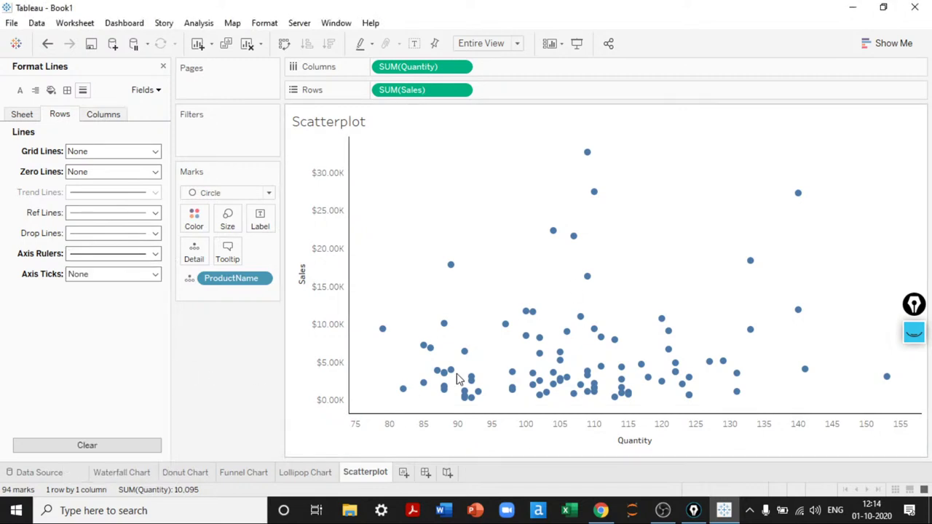
- Try hiding the Sales axis header and undo it
right_click(302, 278)
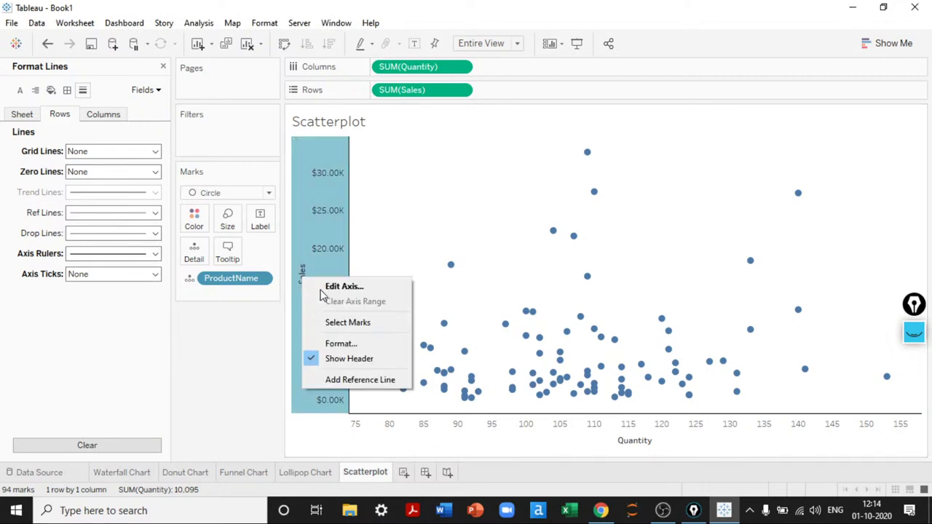
left_click(348, 359)
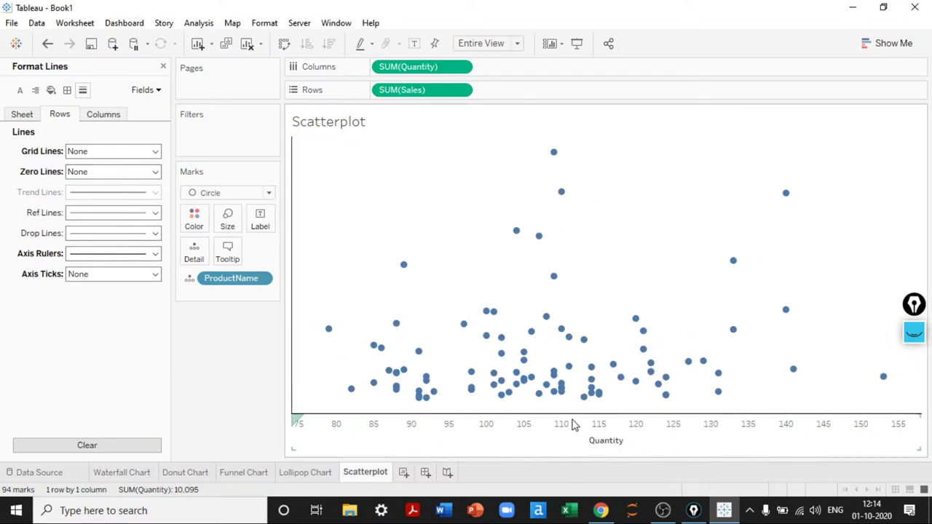
key("ctrl+z")
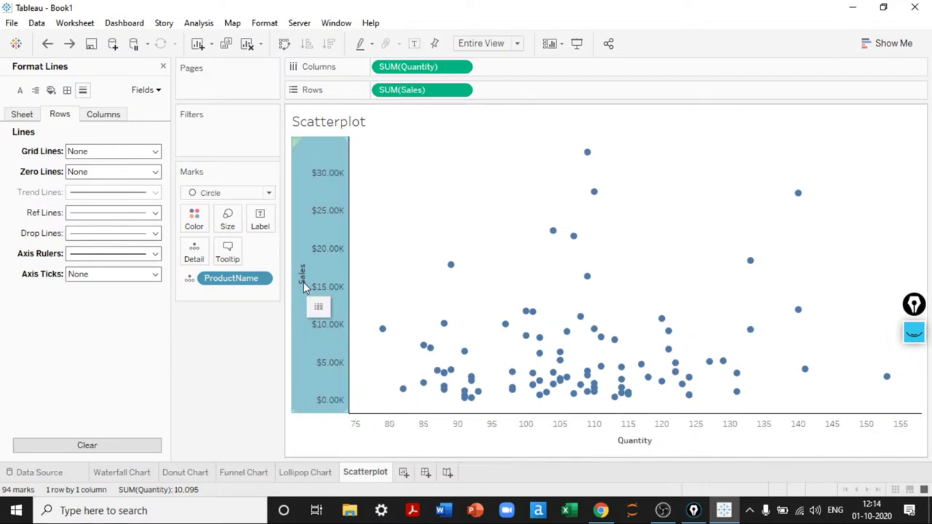
key("Escape")
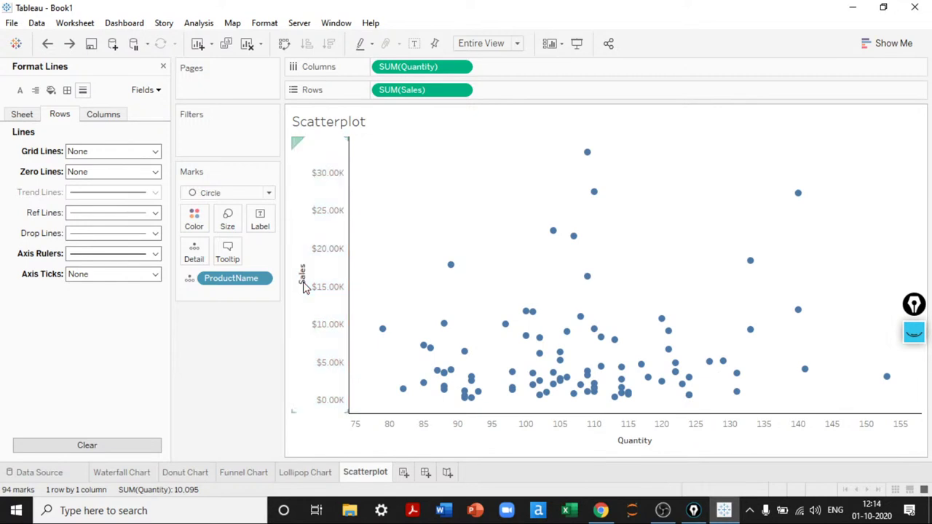
- Clear the title of the Sales axis, leaving its value labels shown
right_click(305, 288)
left_click(337, 289)
left_click(367, 342)
double_click(367, 342)
key("BackSpace")
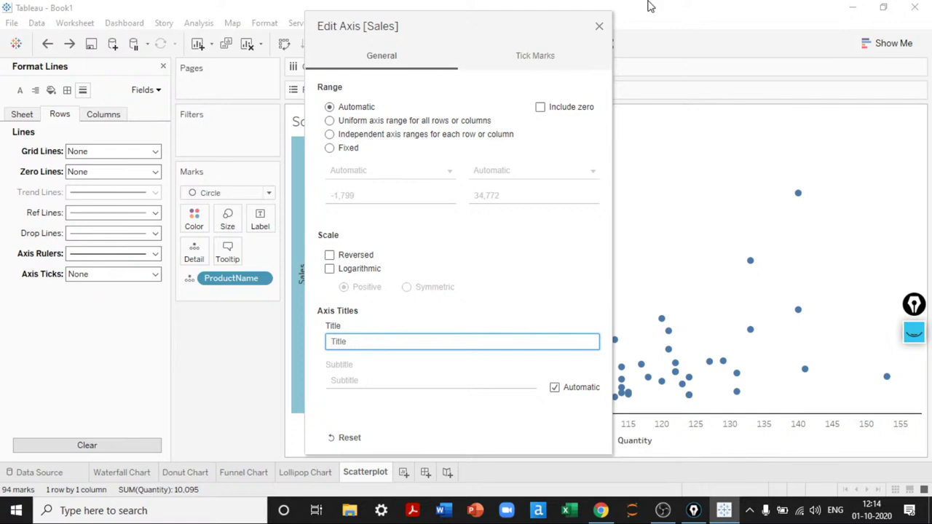
left_click(600, 27)
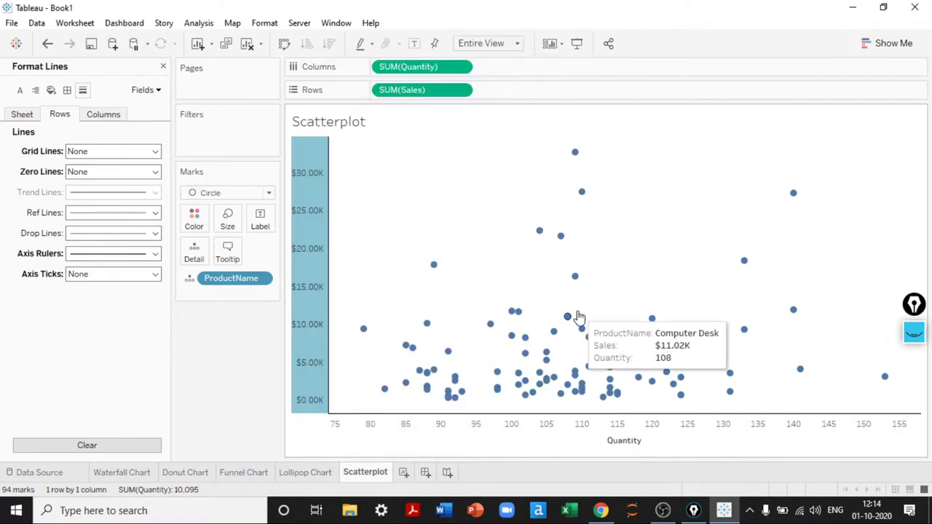
- Clear the title of the Quantity axis and close the line formatting
right_click(627, 445)
left_click(609, 335)
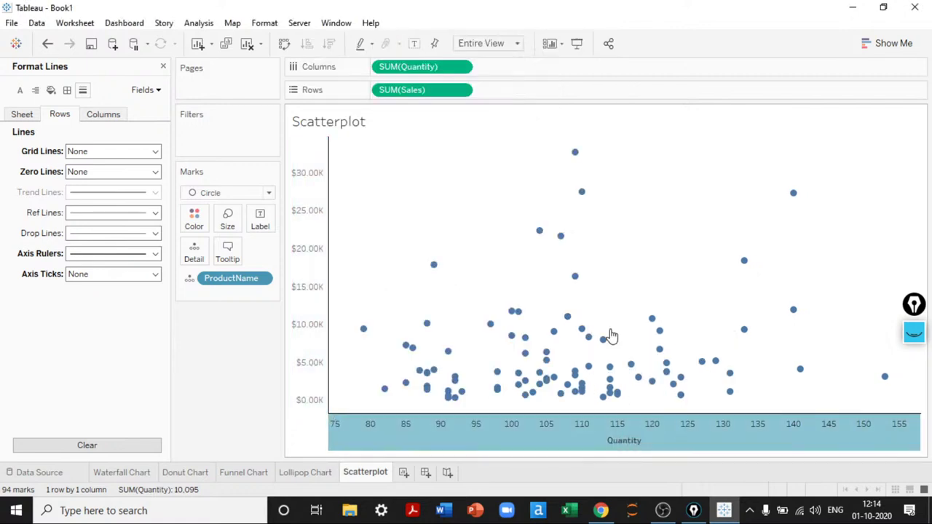
double_click(410, 413)
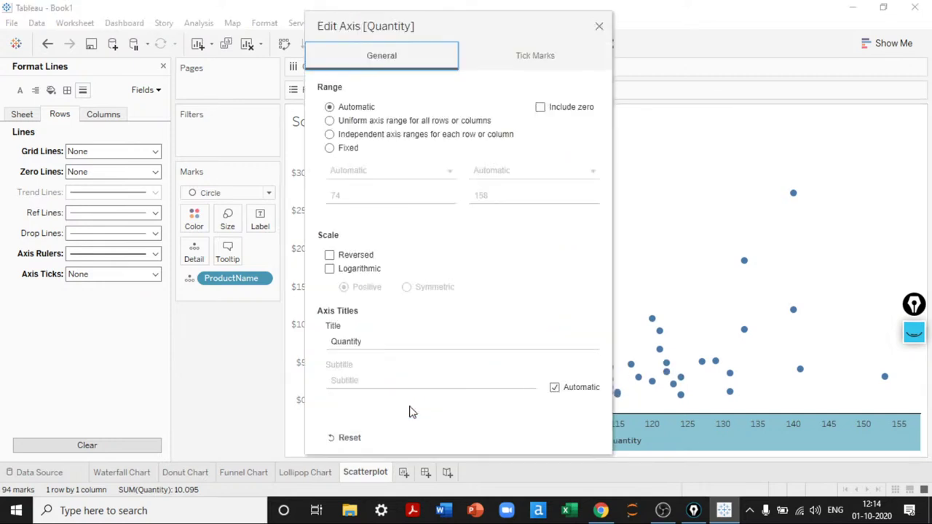
left_click(371, 339)
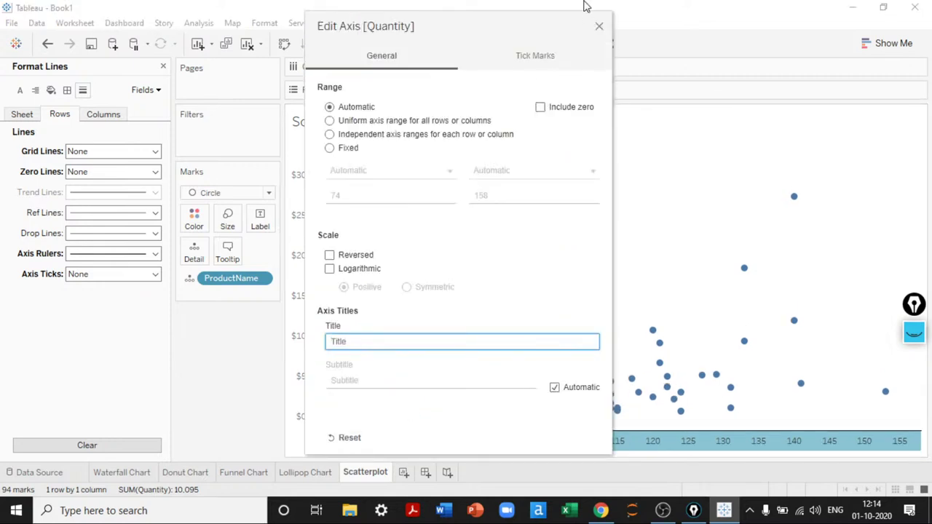
left_click(598, 26)
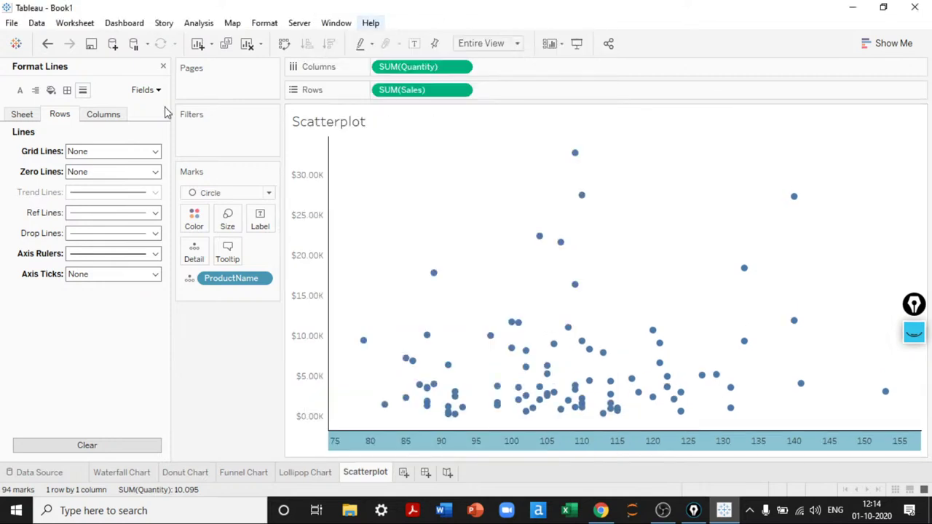
left_click(163, 66)
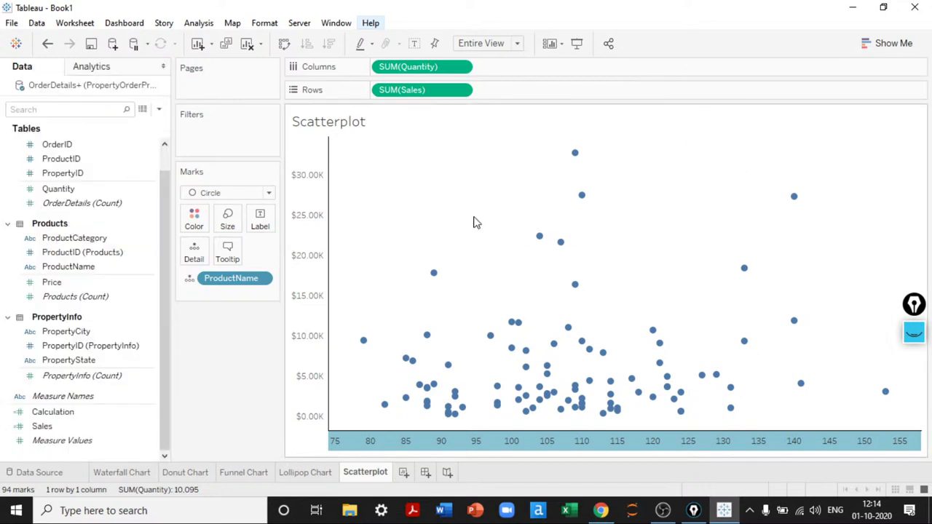
- Try coloring the marks by ProductName and remove that color assignment
left_click_drag(52, 282, 187, 244)
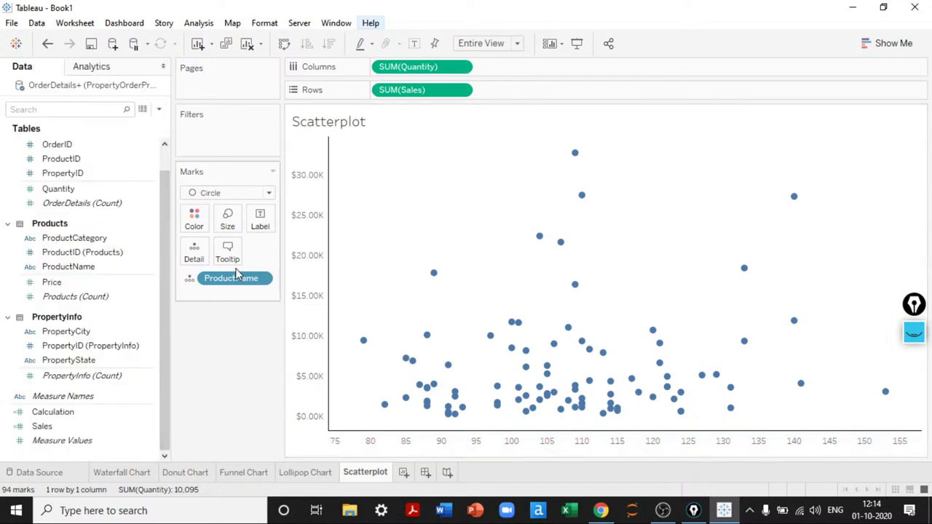
left_click_drag(89, 267, 193, 218)
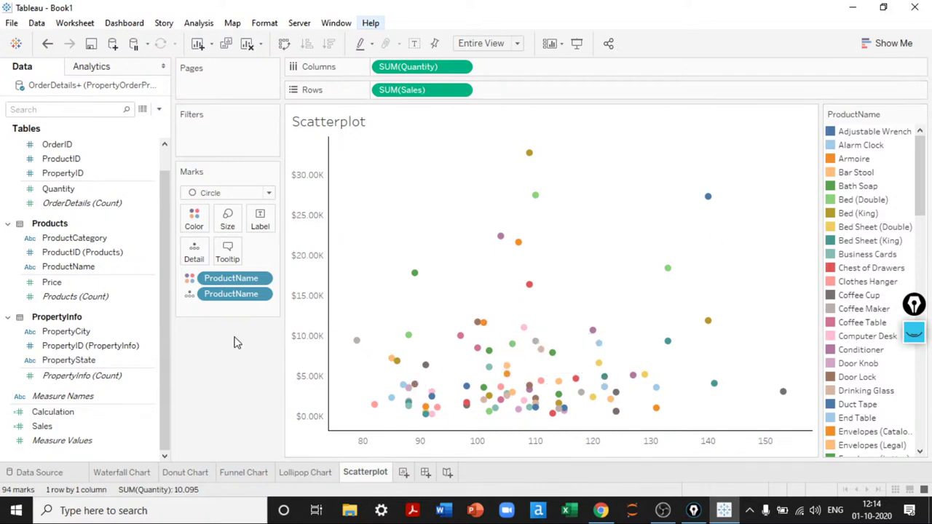
left_click_drag(231, 278, 218, 367)
- Color the scatterplot marks by ProductCategory and set their opacity to 84%
left_click(75, 240)
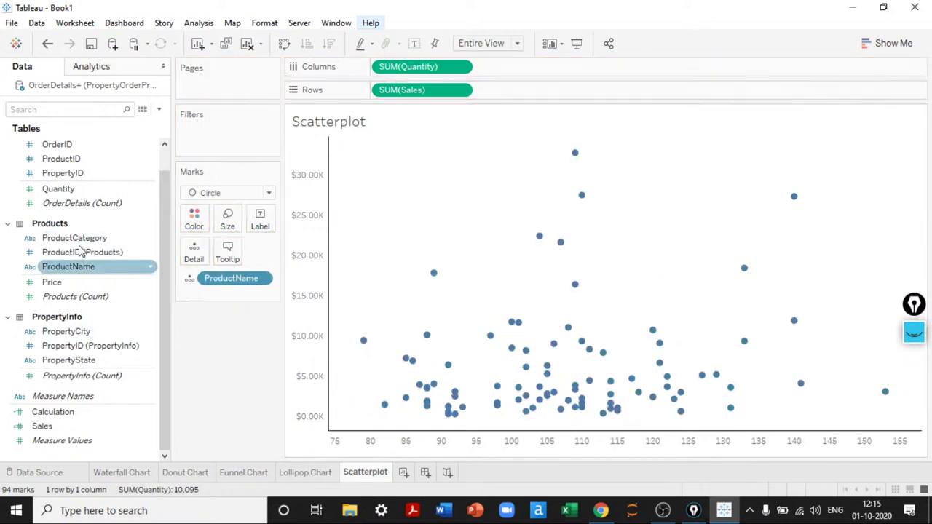
mouse_move(79, 244)
left_mouse_down()
mouse_move(209, 215)
mouse_move(647, 160)
mouse_move(254, 202)
mouse_move(218, 224)
mouse_move(193, 216)
left_mouse_up()
left_click(194, 215)
left_click_drag(244, 294, 248, 299)
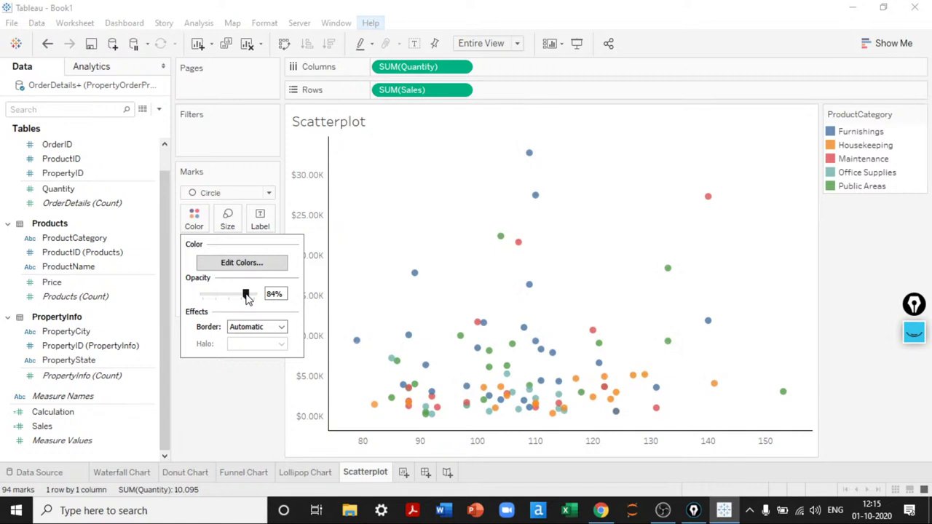
left_click(216, 424)
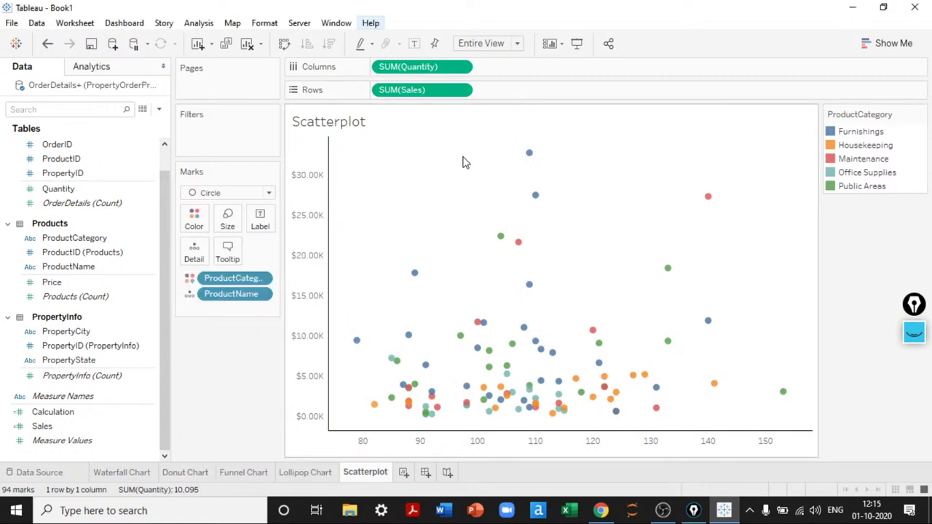
- Highlight the Furnishings, Housekeeping and Maintenance marks in turn through the color legend, leaving the colors as they are
left_click(858, 133)
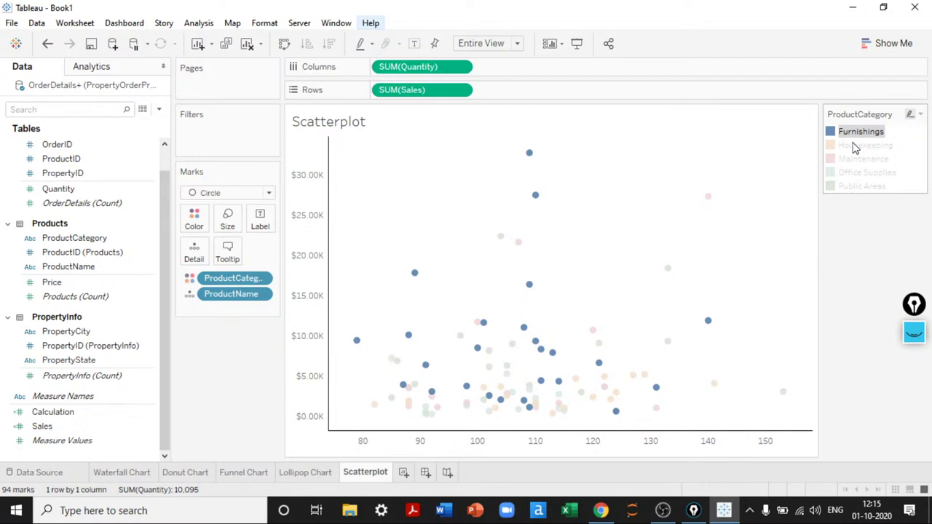
left_click(863, 158)
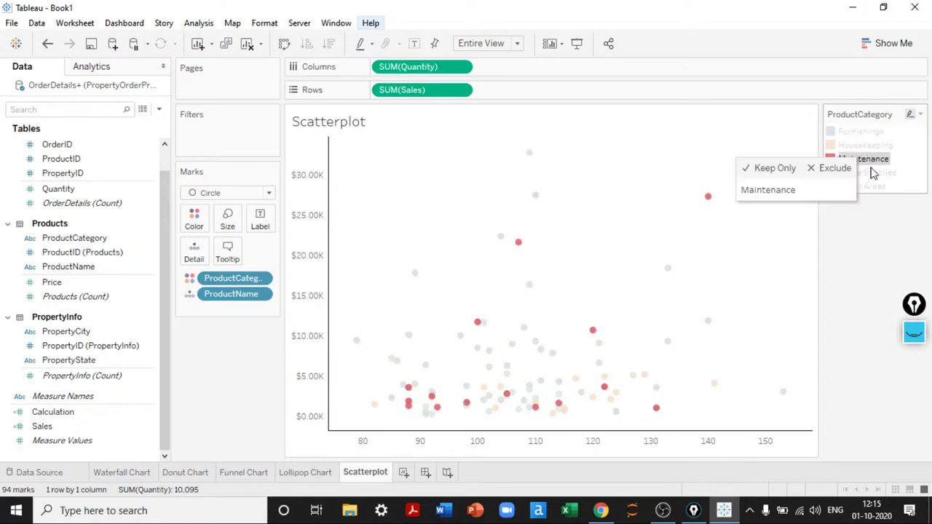
left_click(866, 148)
left_click(870, 160)
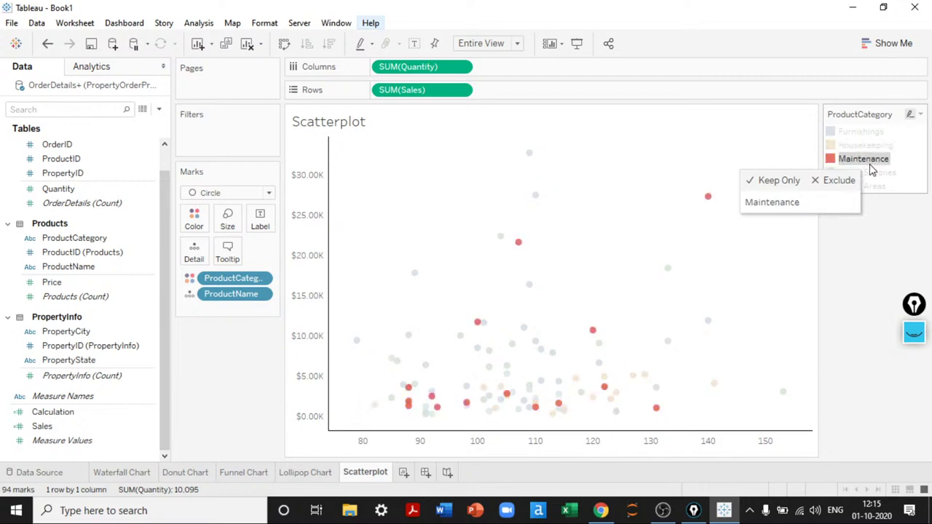
double_click(871, 161)
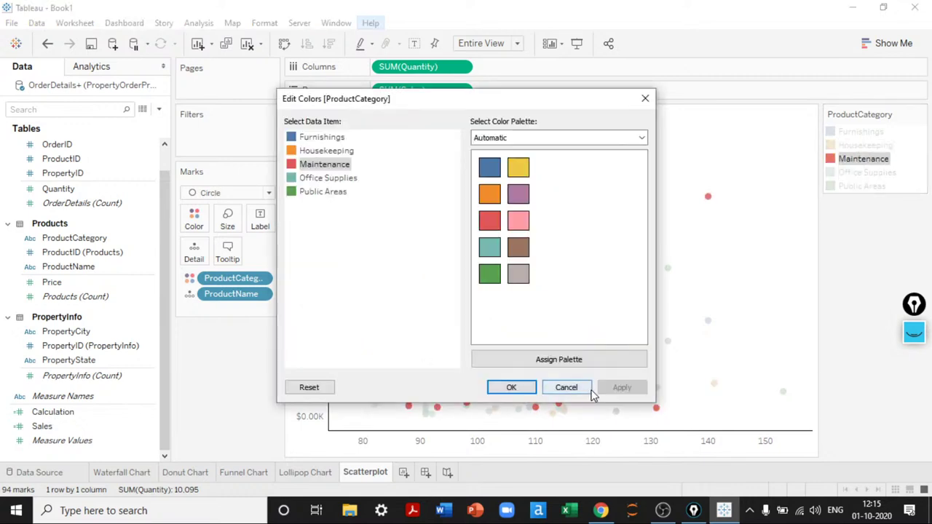
left_click(582, 388)
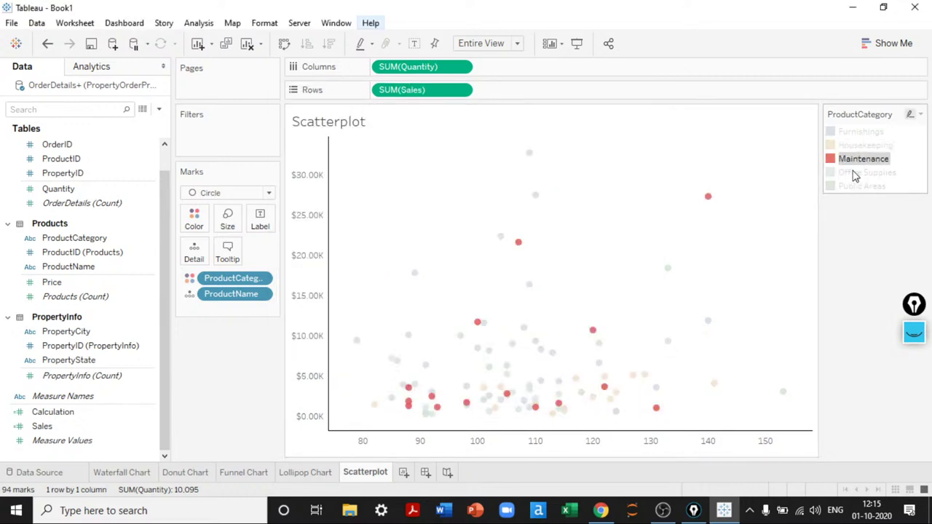
- Assign the Blue-Teal color palette to the ProductCategory colors of the scatterplot
left_click(200, 224)
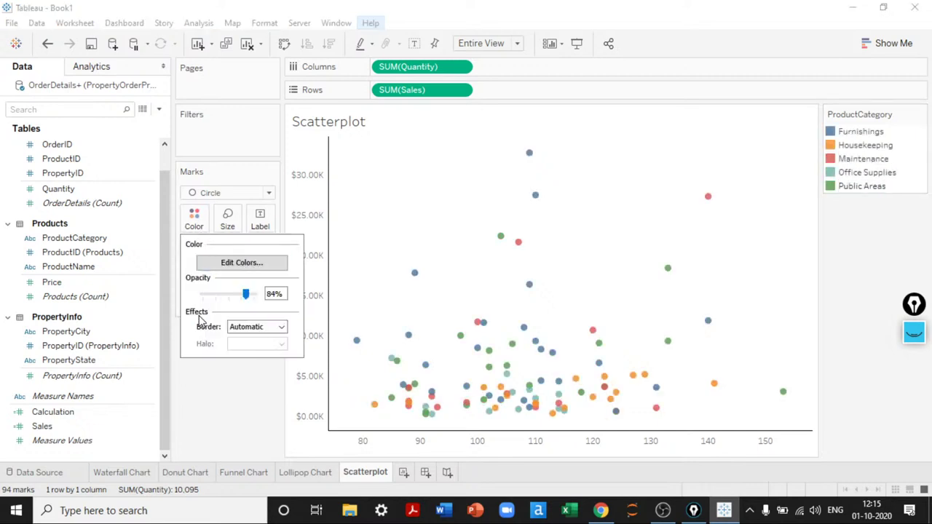
left_click(228, 264)
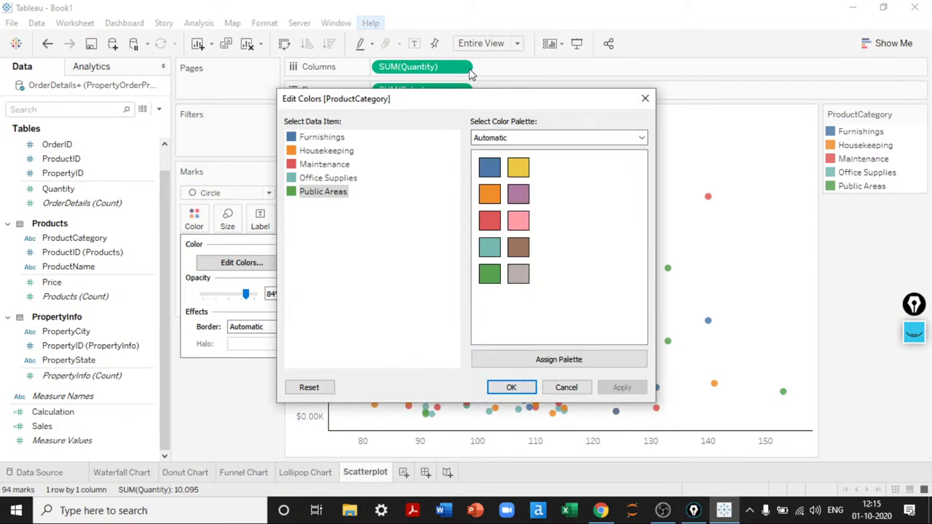
left_click(525, 137)
left_click(525, 416)
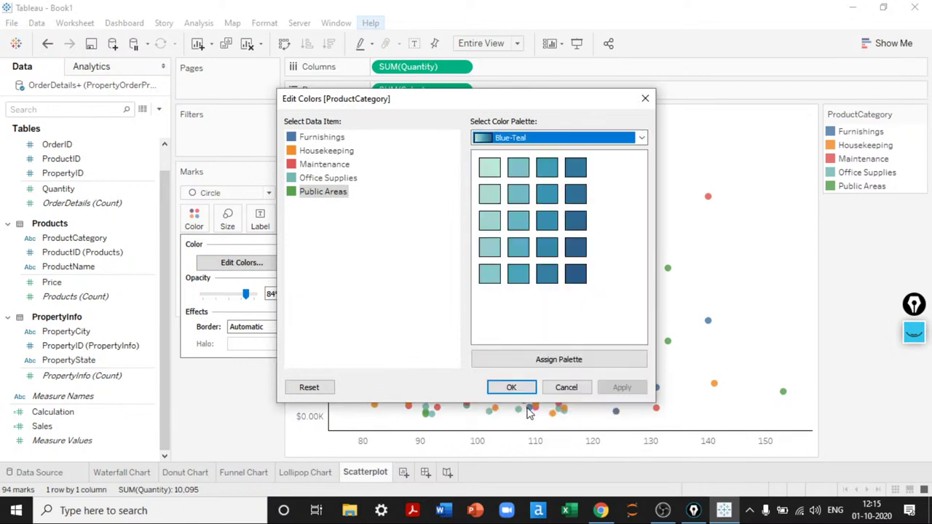
left_click(565, 364)
left_click(622, 387)
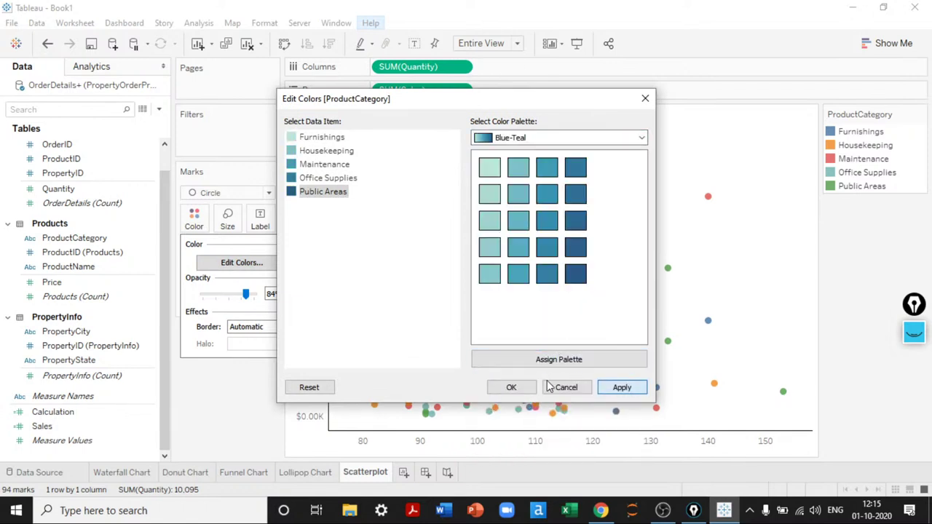
left_click(511, 388)
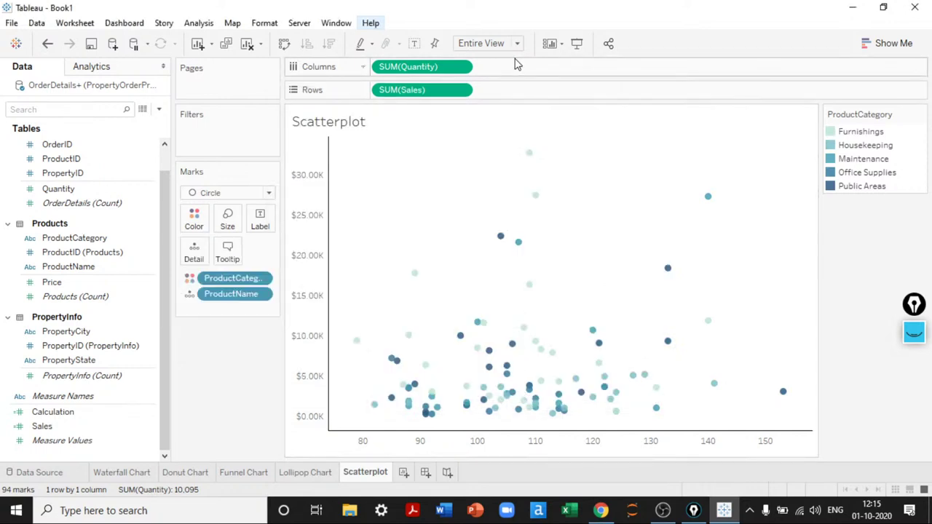
- View the scatterplot in presentation mode, examine the mark with the highest Quantity, and return to editing
key("F7")
mouse_move(495, 451)
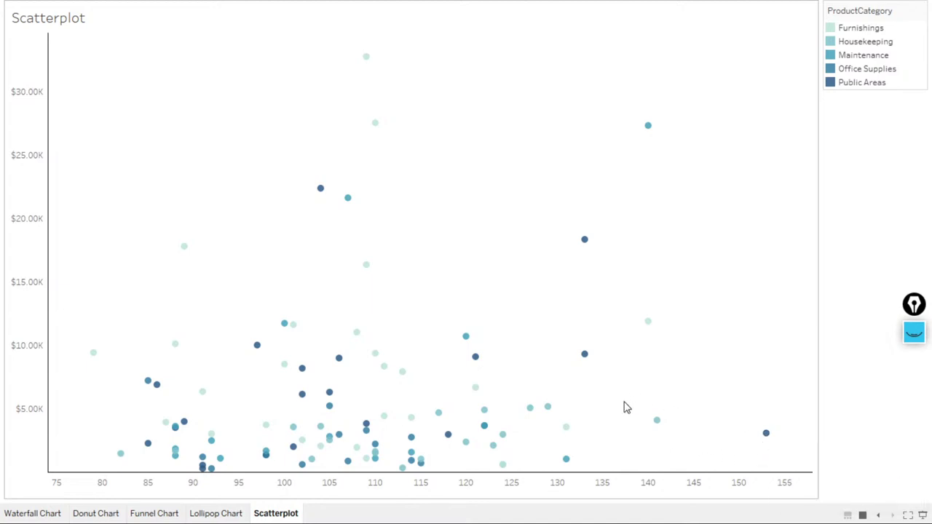
mouse_move(770, 442)
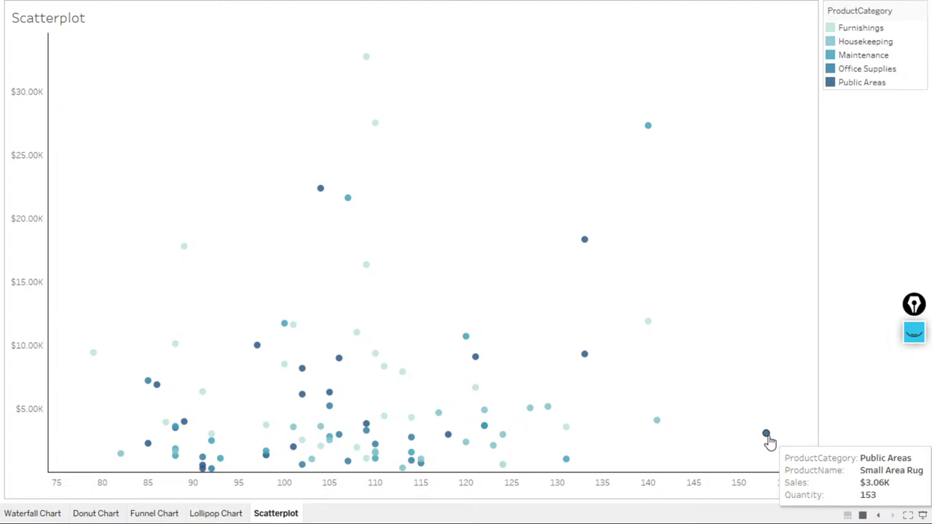
key("Escape")
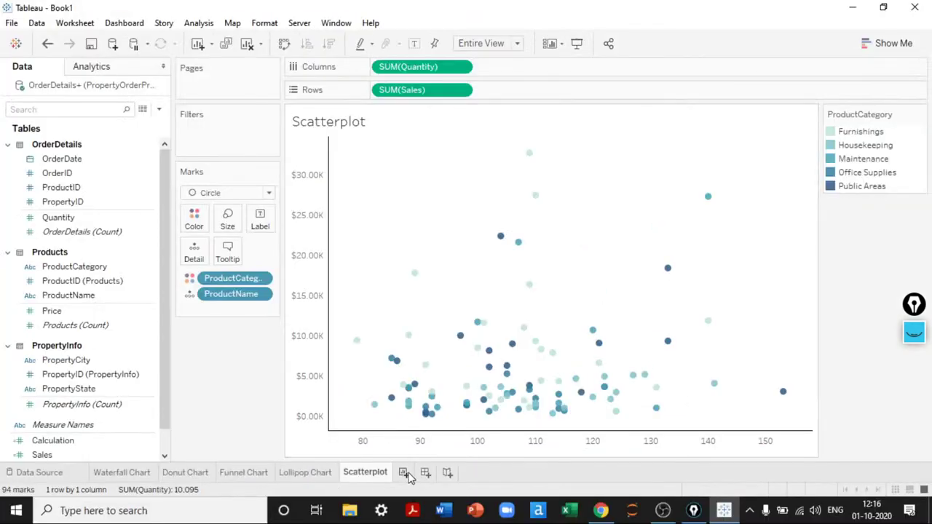
- Add a new worksheet and name it Boxplot
left_click(405, 472)
double_click(400, 473)
type("Boxplt")
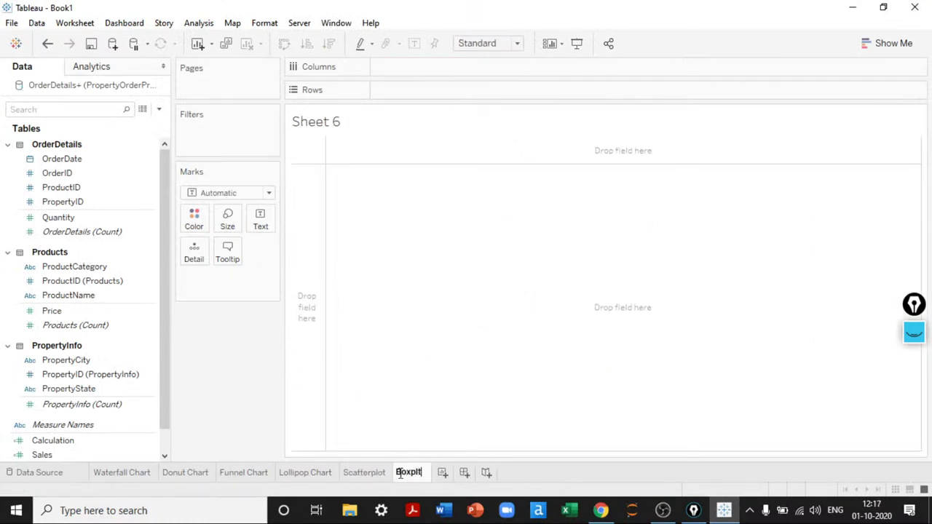
key("Return")
double_click(400, 474)
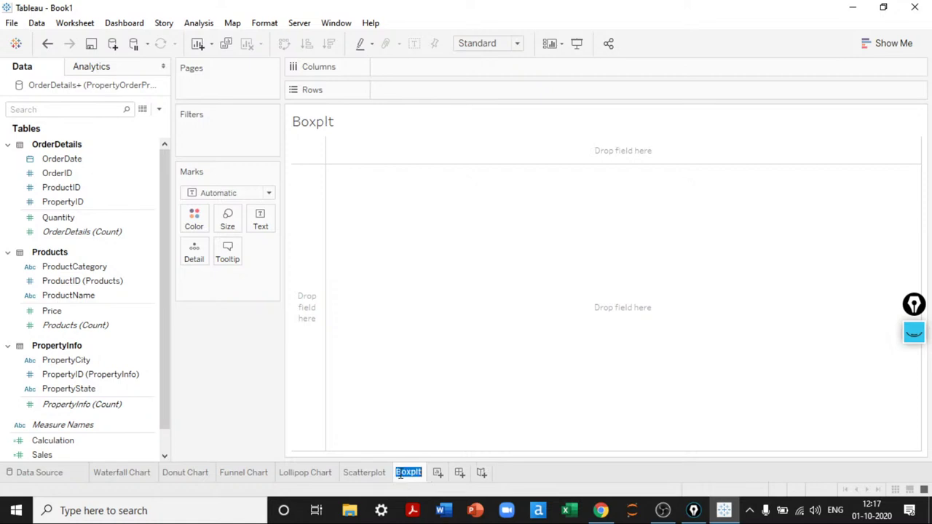
type("Boxplot")
key("Return")
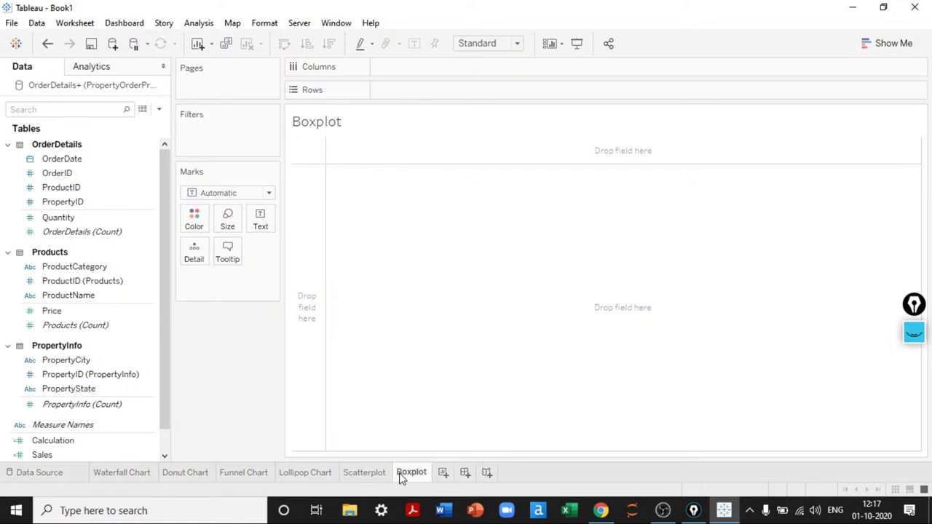
left_click(914, 304)
left_click(878, 43)
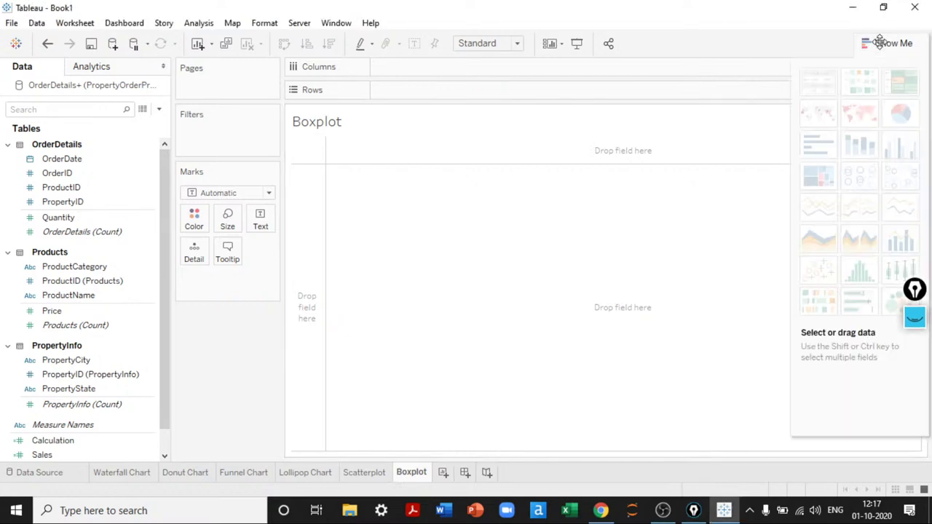
left_click(870, 44)
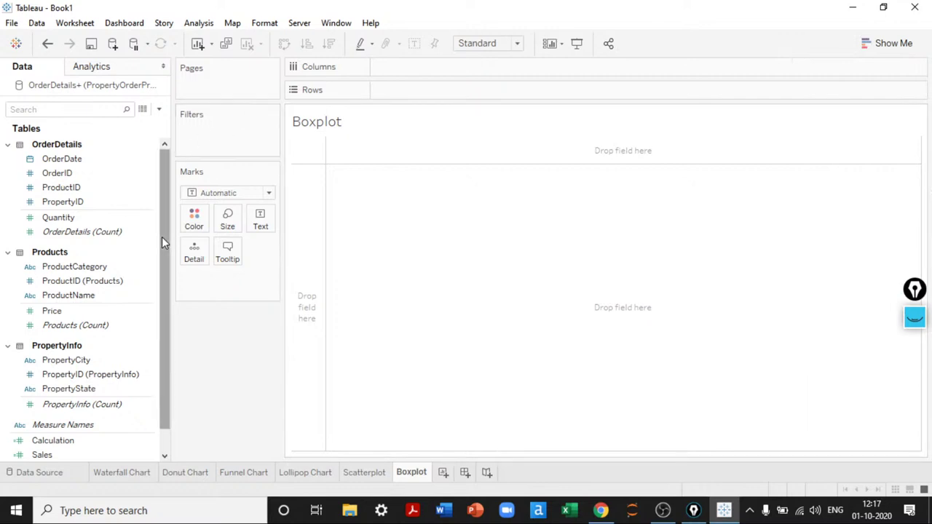
- Add PropertyCity and Sales to the empty Boxplot sheet as a table of sales by city
scroll(161, 278, "down", 1)
scroll(162, 278, "down", 1)
left_click(89, 297)
double_click(78, 333)
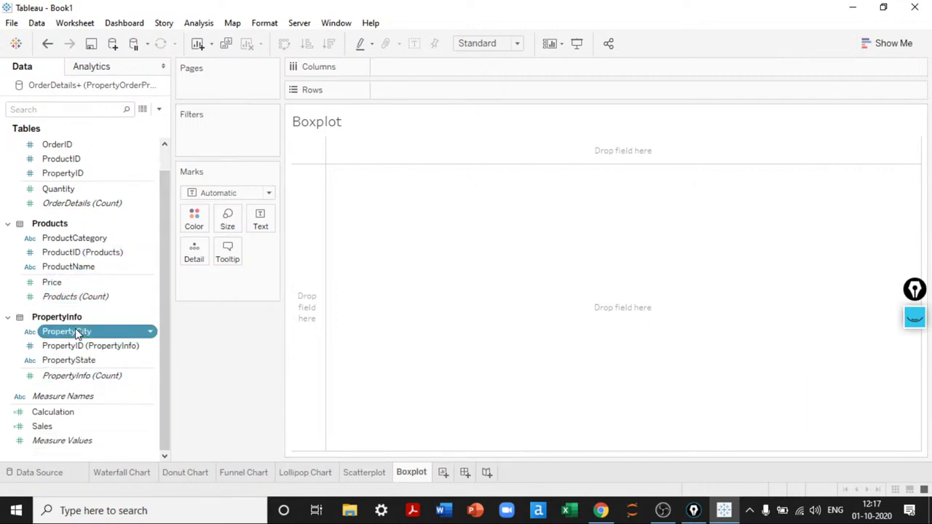
double_click(75, 428)
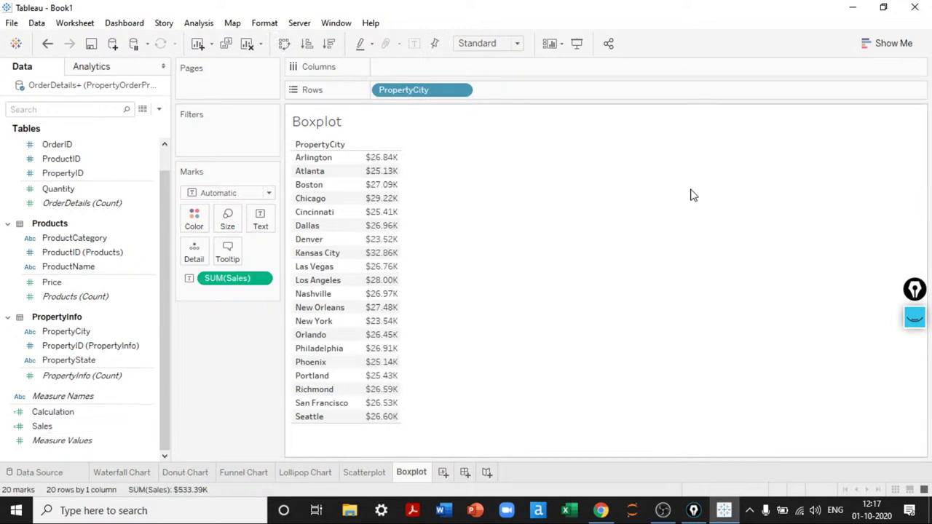
- Convert the city sales table to a box-and-whisker plot, with SUM(Sales) on rows and PropertyCity as detail
left_click(886, 45)
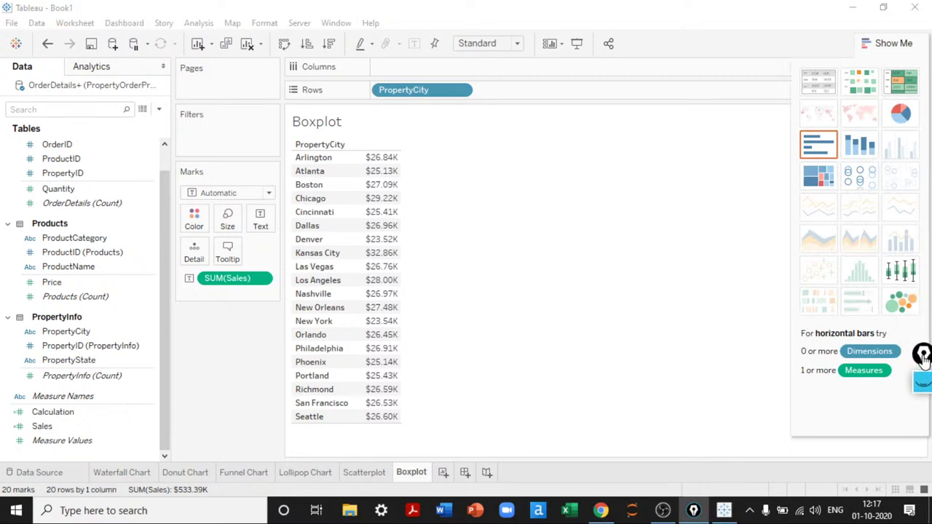
left_click(912, 275)
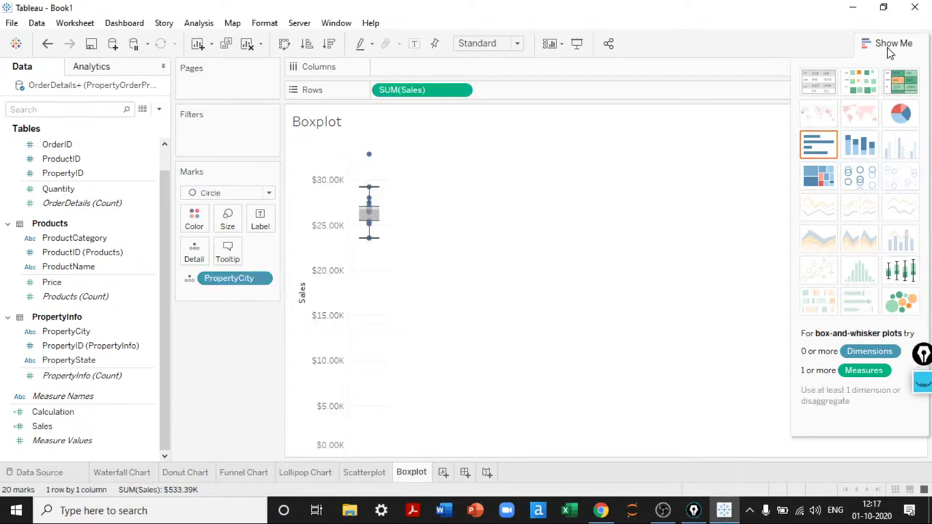
left_click(889, 48)
key("ctrl+w")
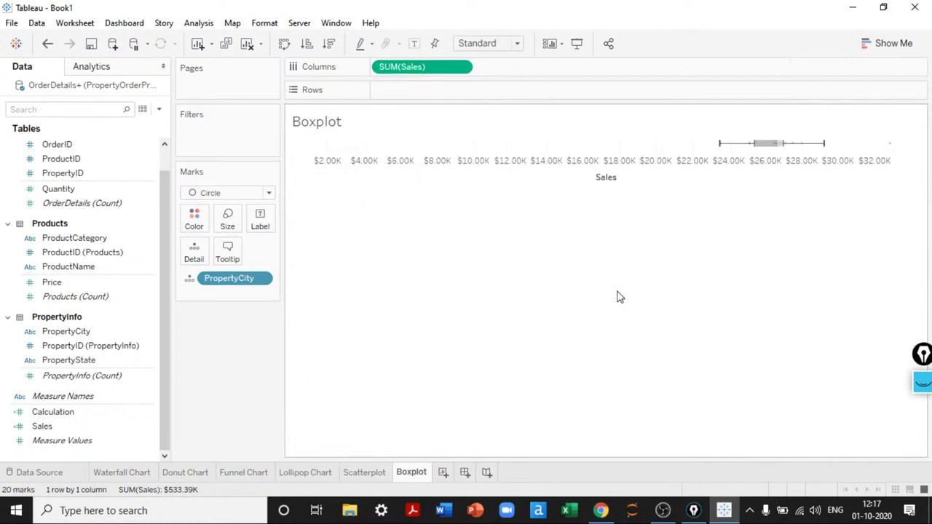
key("ctrl+w")
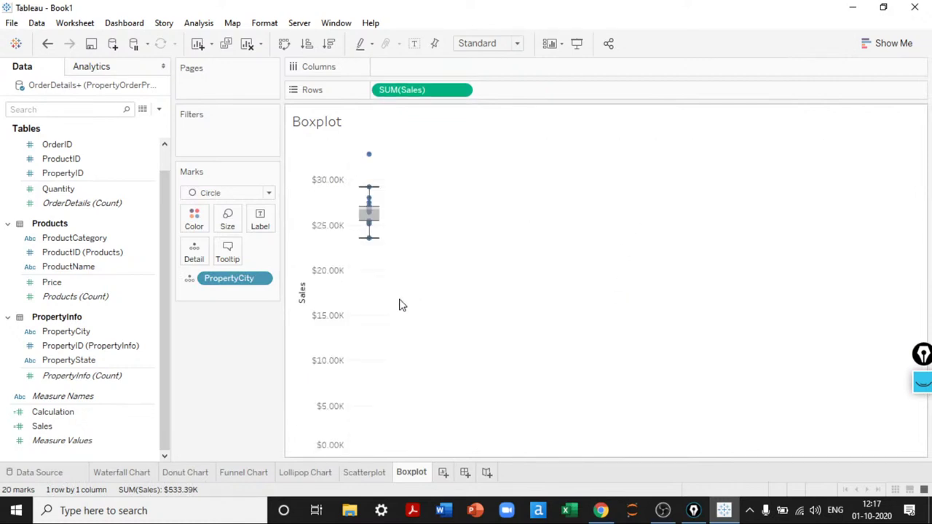
- Inspect the city and Sales value of the outlier and of the marks at both whisker ends
mouse_move(377, 163)
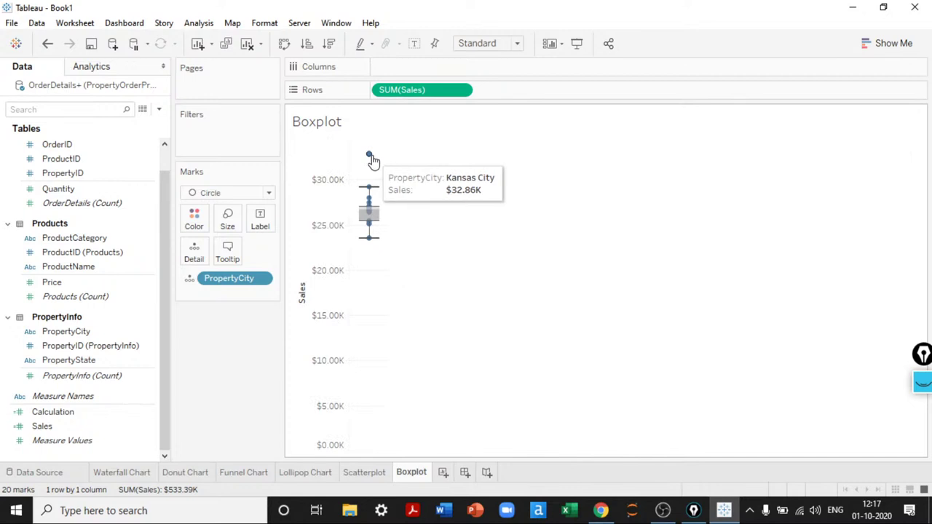
mouse_move(365, 191)
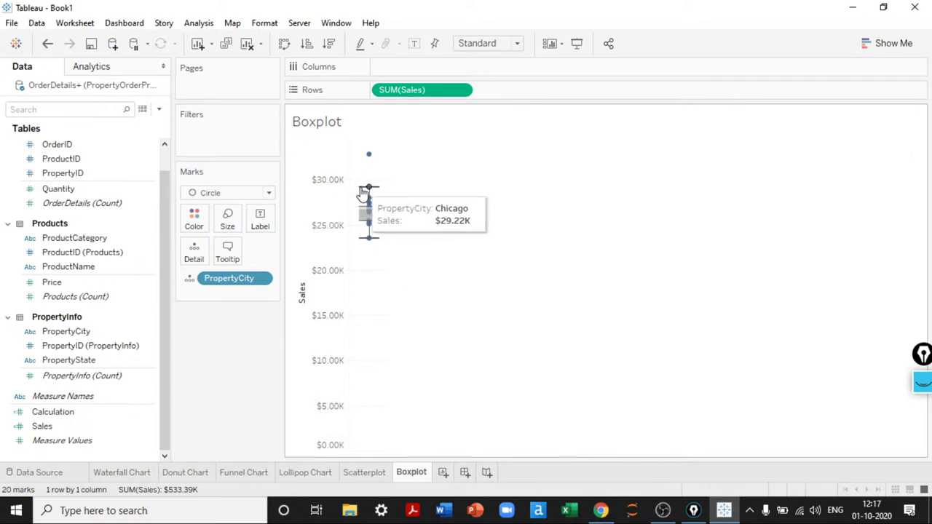
mouse_move(367, 244)
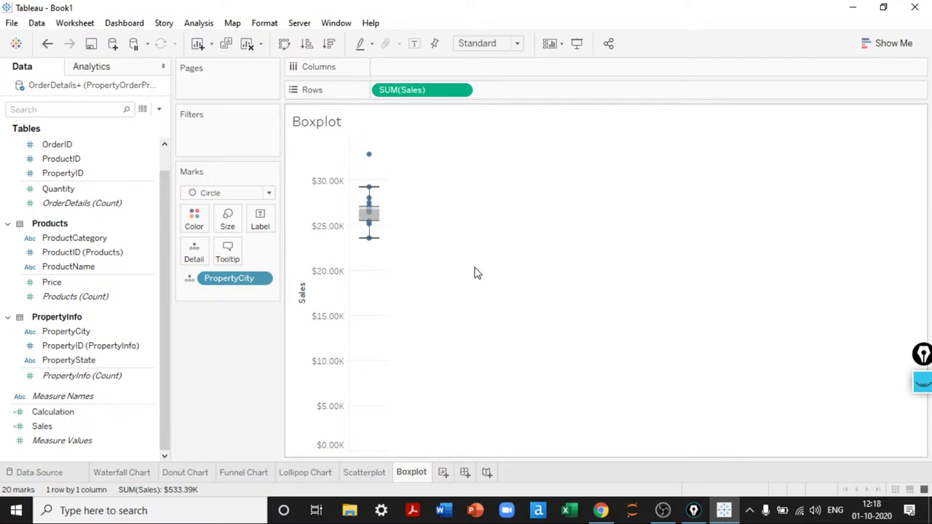
- Try enlarging the boxplot by two size steps and reducing its height by one
key("ctrl+Up")
key("ctrl+Up")
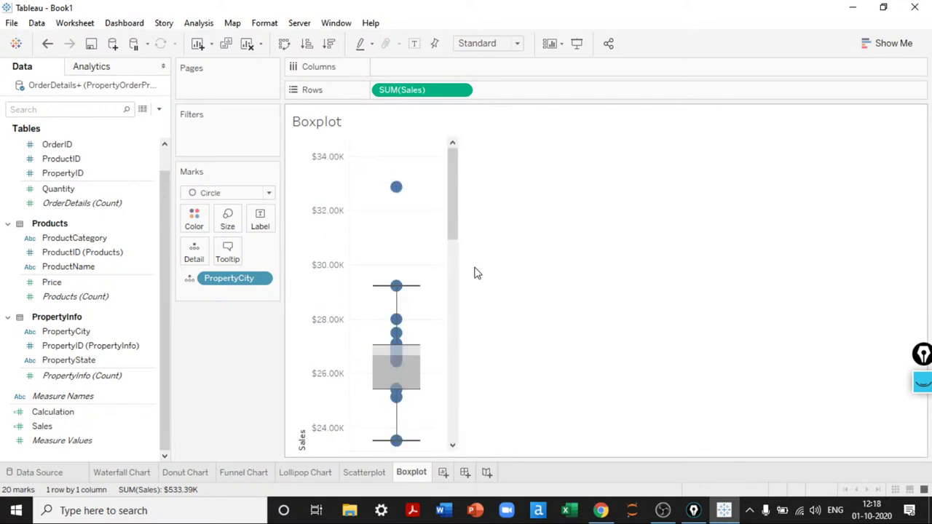
key("ctrl+Down")
- Hide the header of the Sales axis on the boxplot
right_click(327, 253)
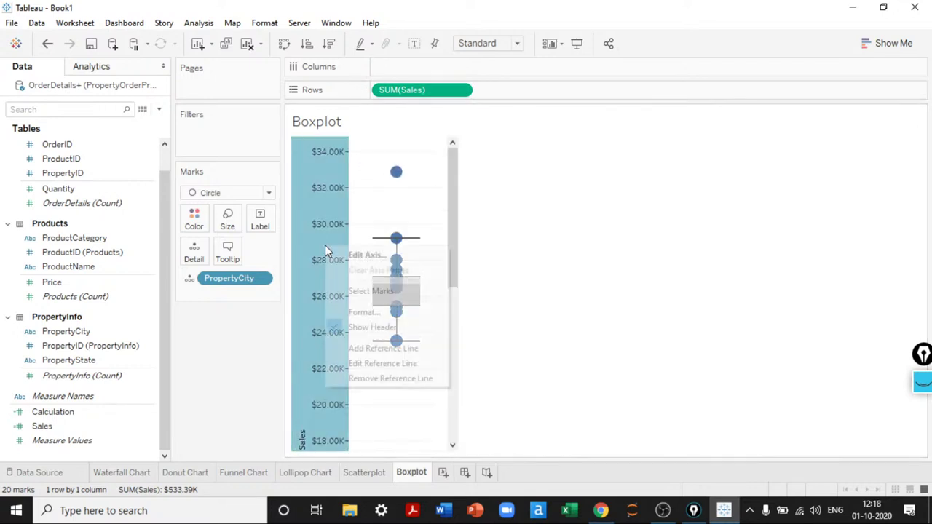
left_click(379, 327)
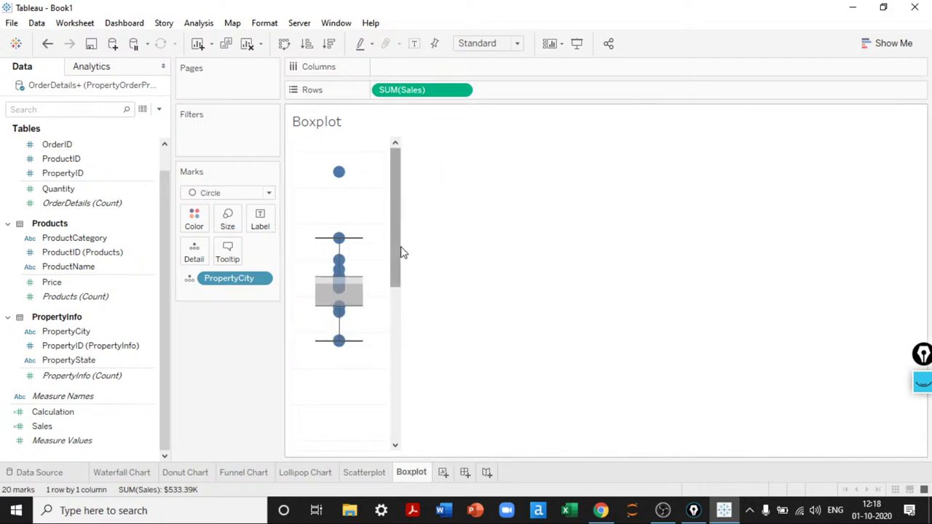
left_click_drag(397, 253, 389, 443)
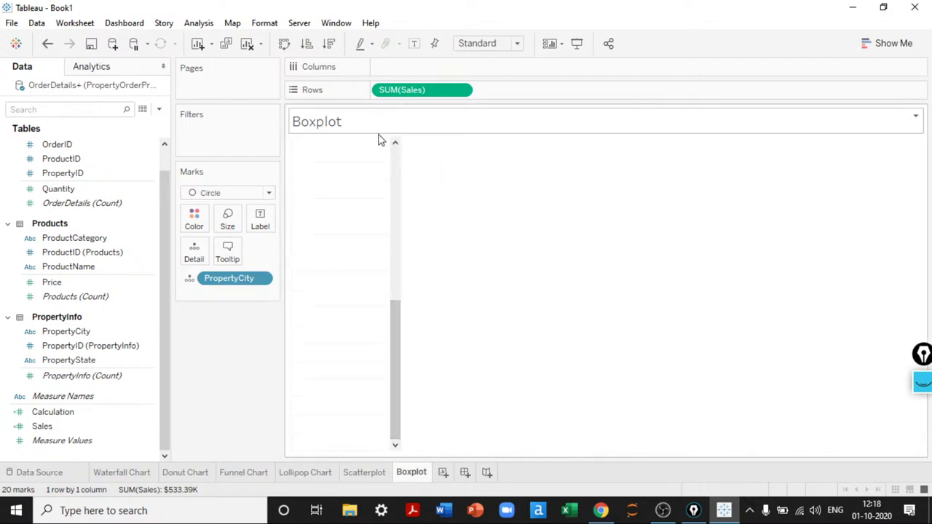
scroll(365, 252, "up", 5)
- Try fitting the boxplot to Entire View, swap its axes twice, and return to the Standard fit
left_click(518, 43)
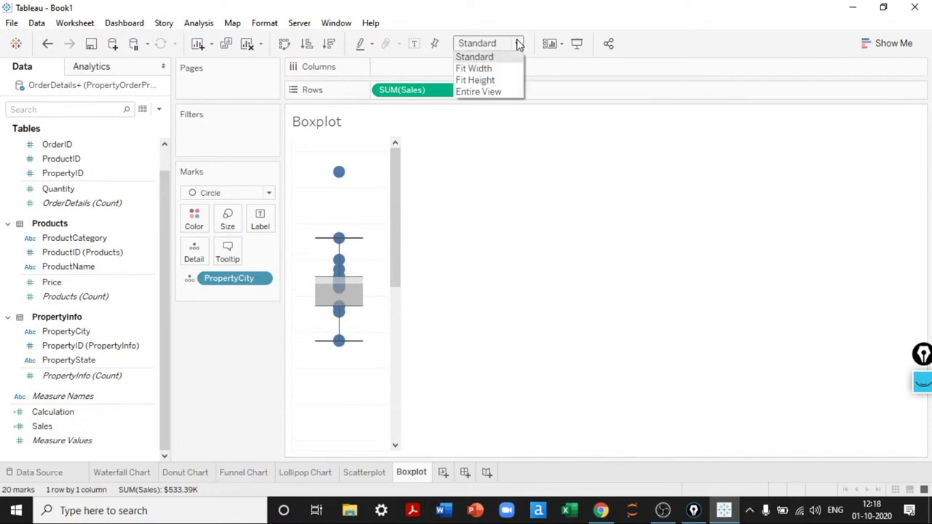
left_click(479, 91)
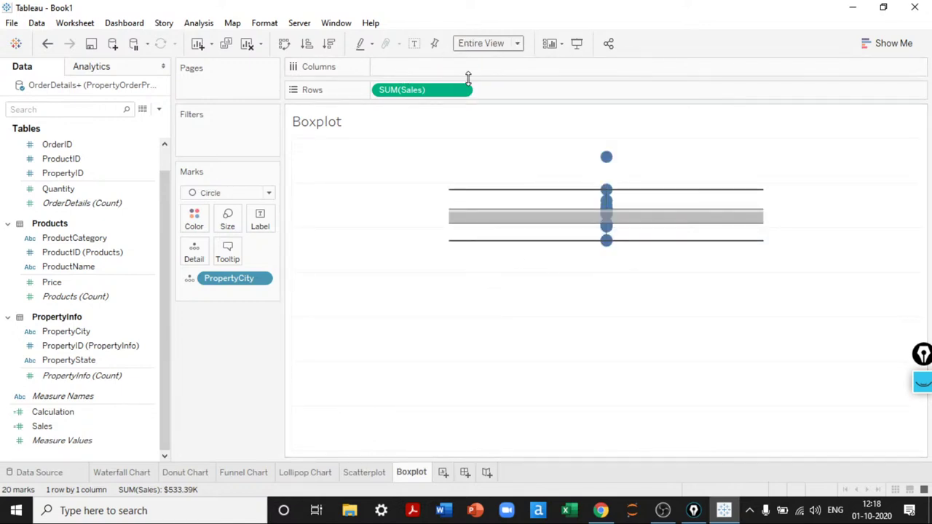
key("ctrl+w")
key("ctrl+w")
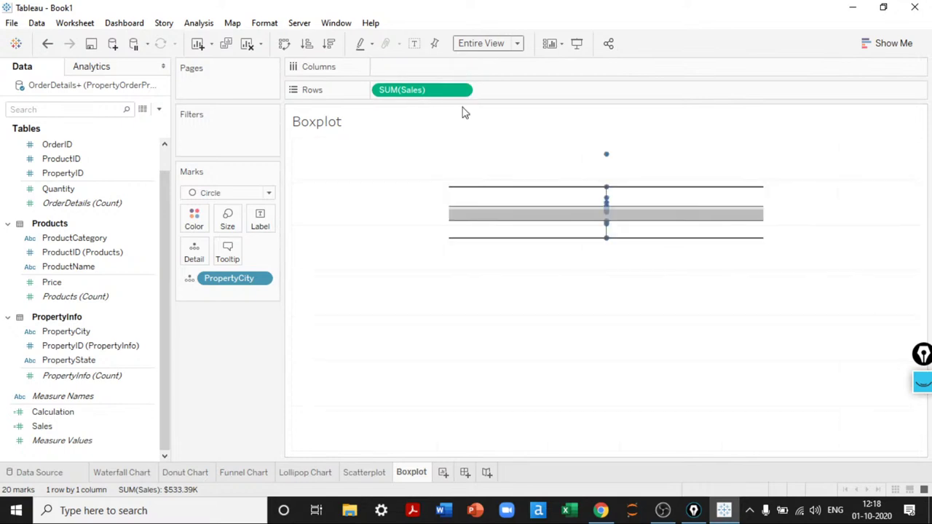
left_click(505, 44)
left_click(506, 58)
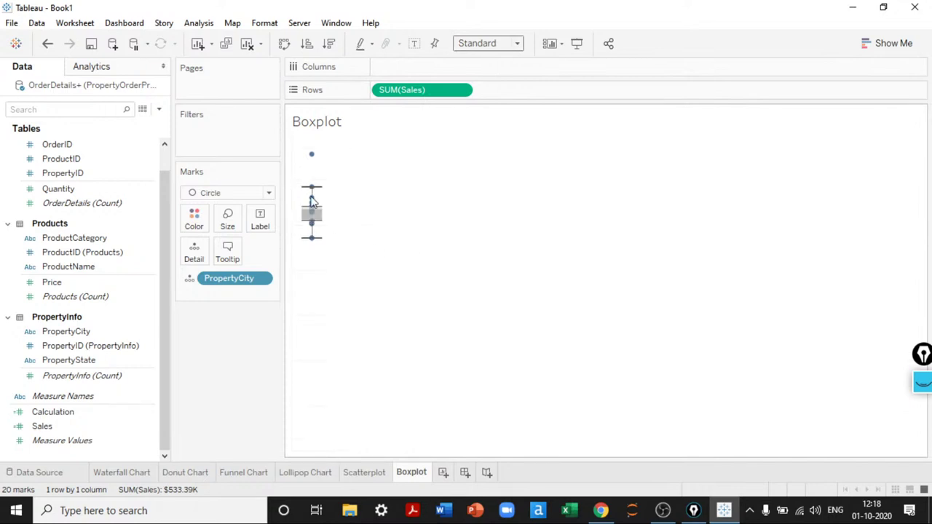
- Show the Sales axis header again and exclude zero from the axis range
right_click(445, 94)
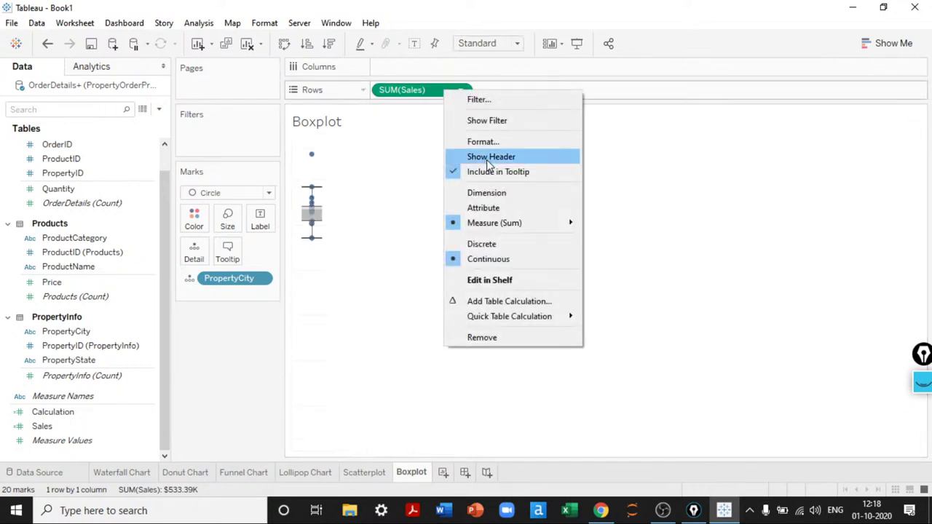
left_click(485, 161)
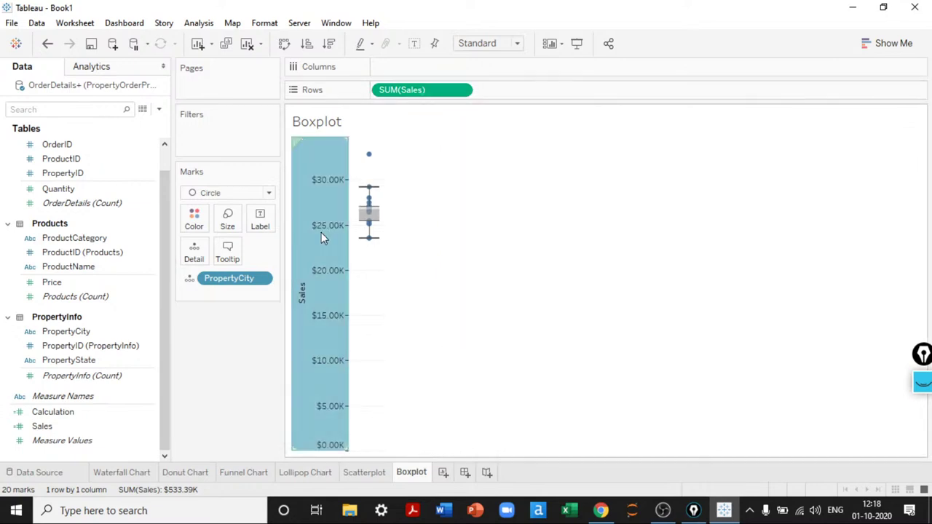
right_click(324, 238)
left_click(368, 244)
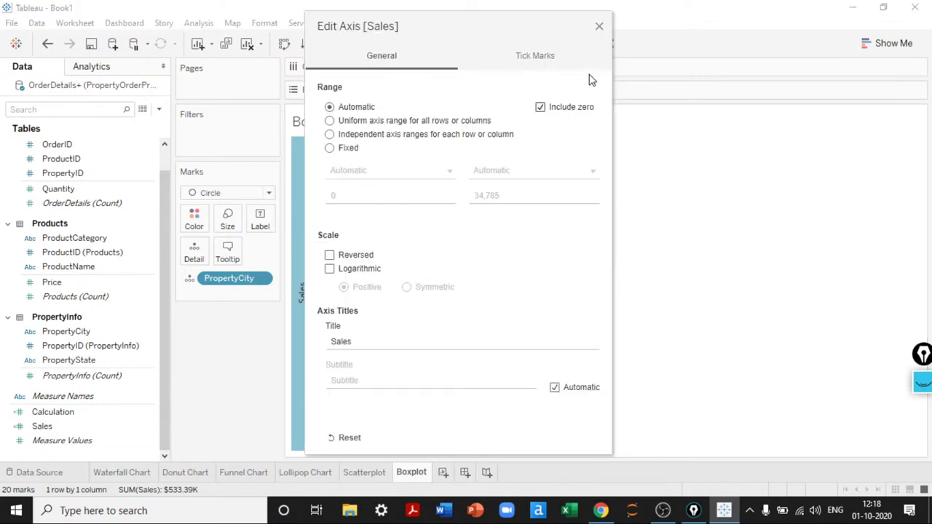
left_click(599, 27)
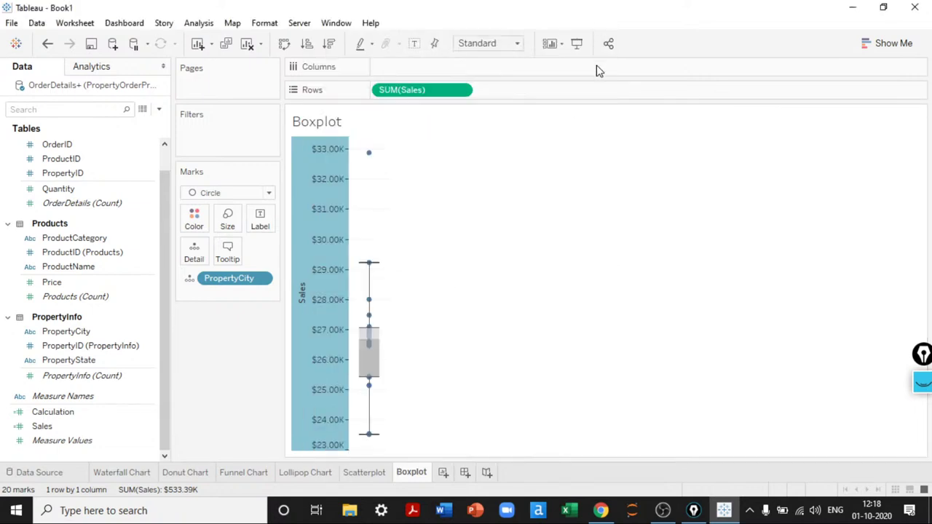
- Enlarge the boxplot by three size steps, reduce it by one, and hide the Sales axis header
left_click(646, 249)
key("ctrl+shift+b")
key("ctrl+shift+b")
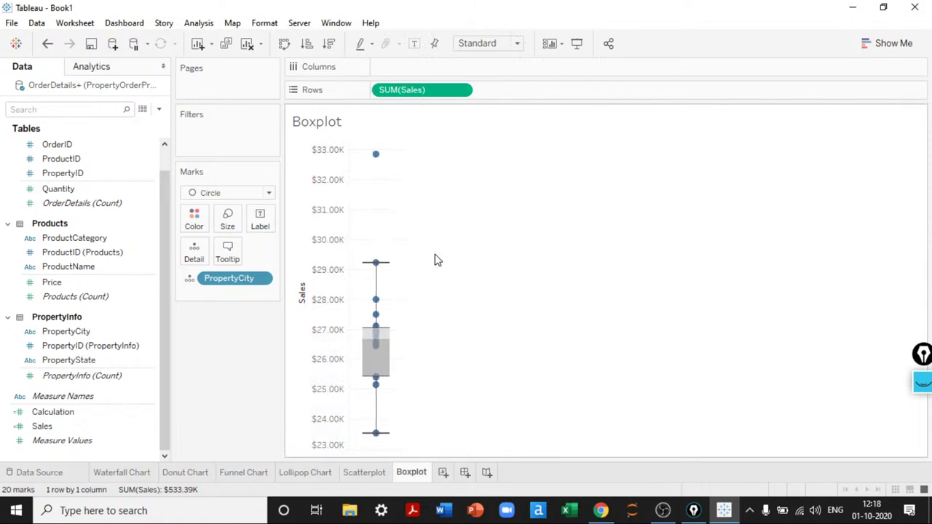
key("ctrl+shift+b")
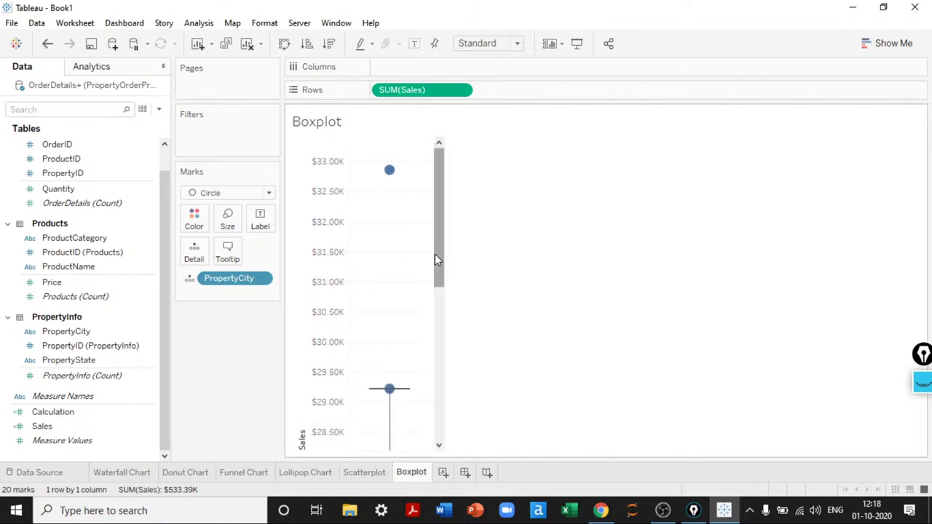
key("ctrl+b")
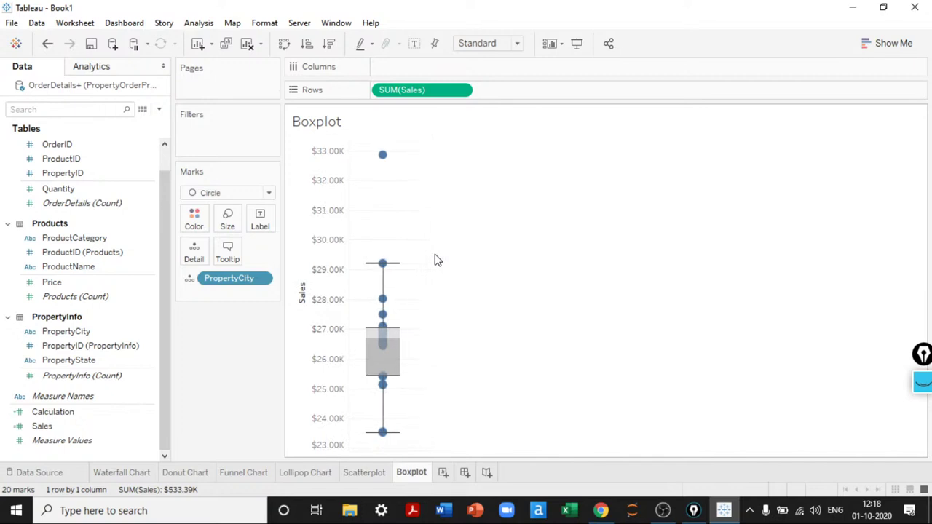
right_click(341, 272)
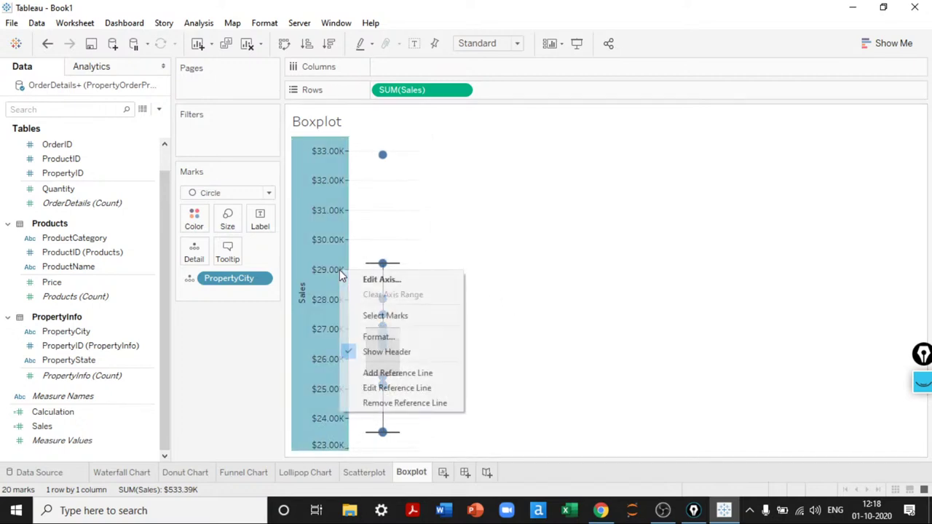
left_click(388, 352)
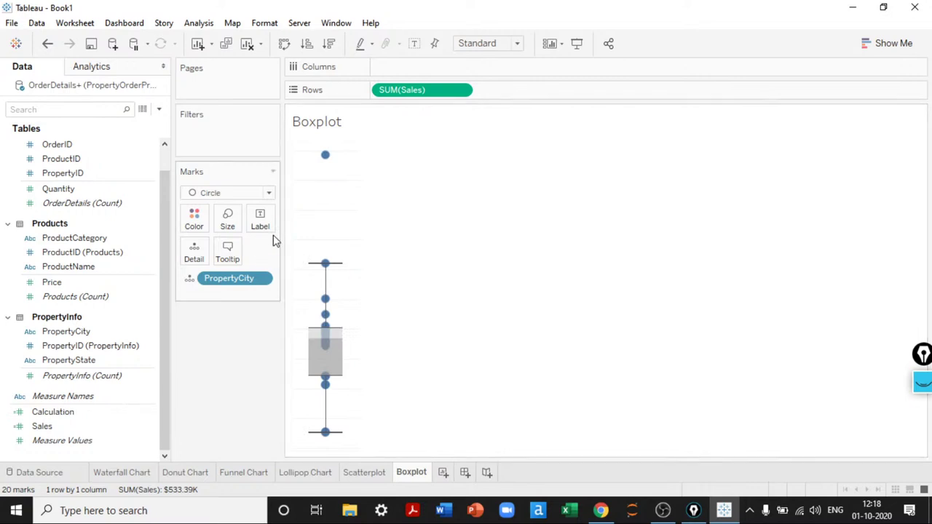
- Open the formatting of the boxplot view and check the sheet's border and row divider settings
right_click(332, 220)
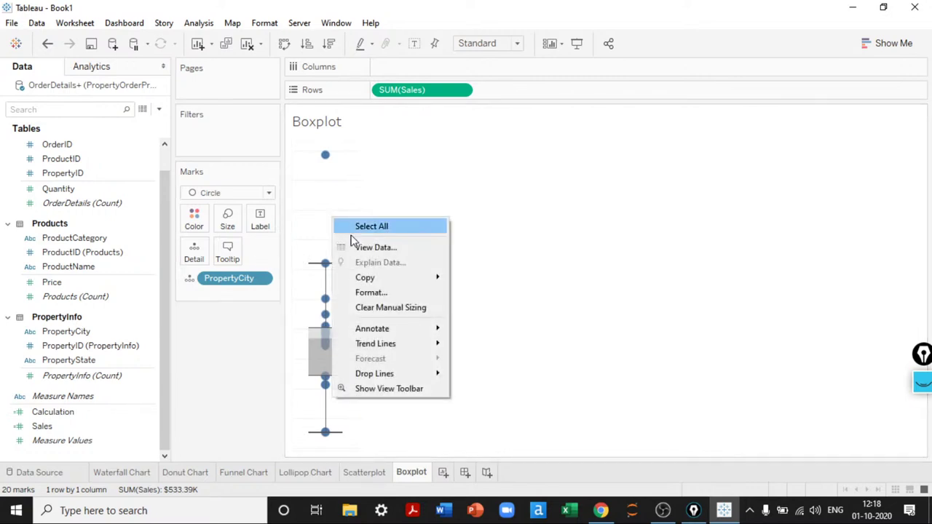
left_click(368, 293)
left_click(67, 90)
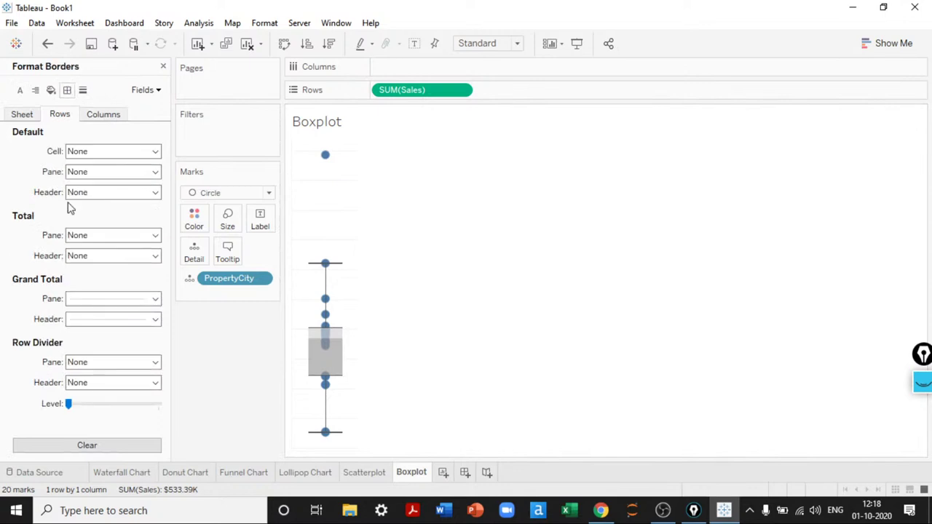
left_click(22, 114)
scroll(65, 226, "down", 2)
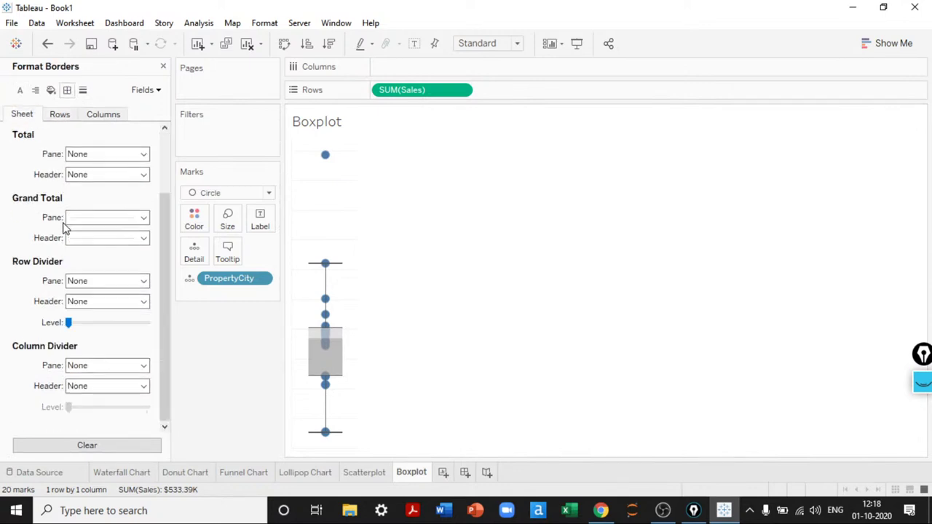
left_click(99, 281)
left_click(24, 354)
- Set the grid lines, zero lines, axis rulers and axis ticks to None for the boxplot's rows
left_click(81, 90)
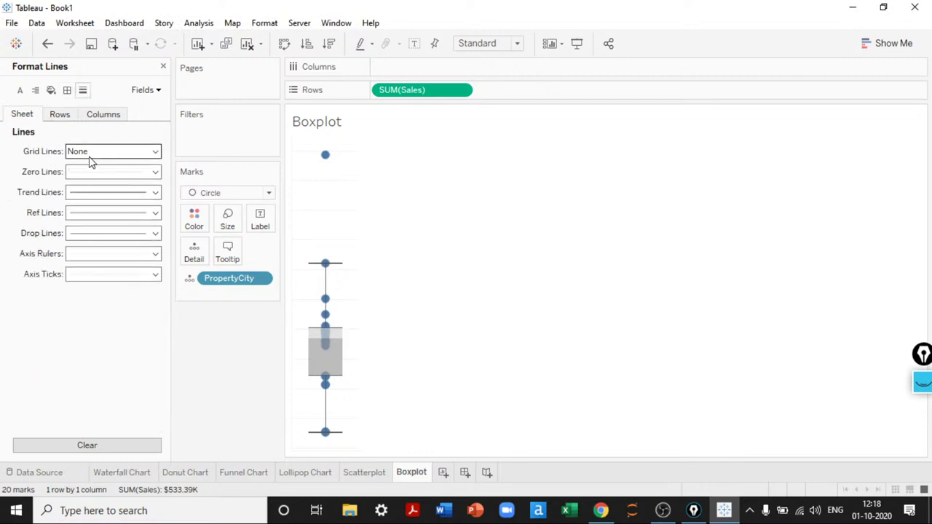
left_click(64, 116)
left_click(85, 151)
left_click(102, 171)
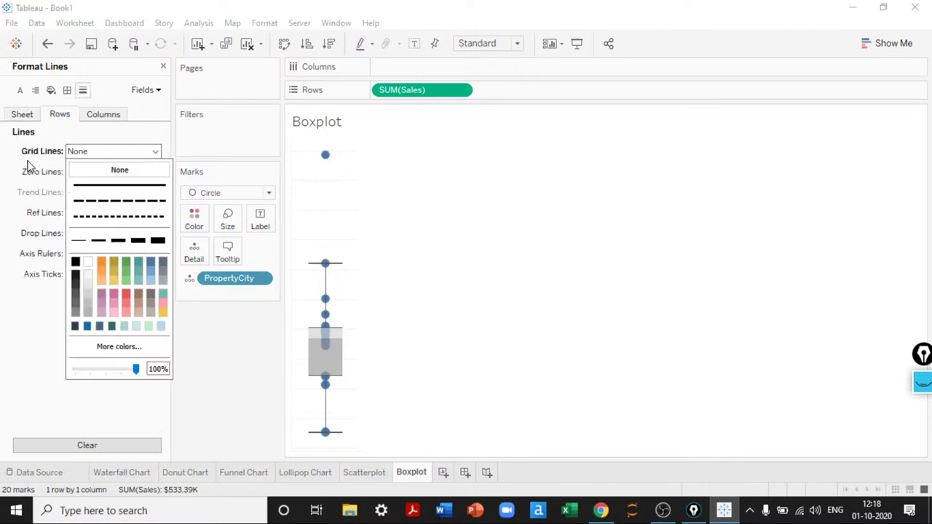
left_click(91, 173)
left_click(111, 191)
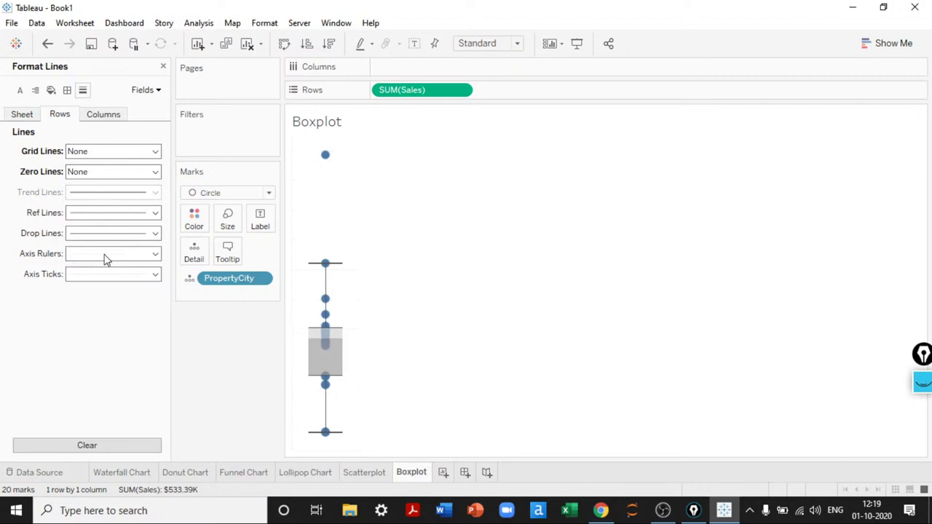
left_click(109, 255)
left_click(120, 272)
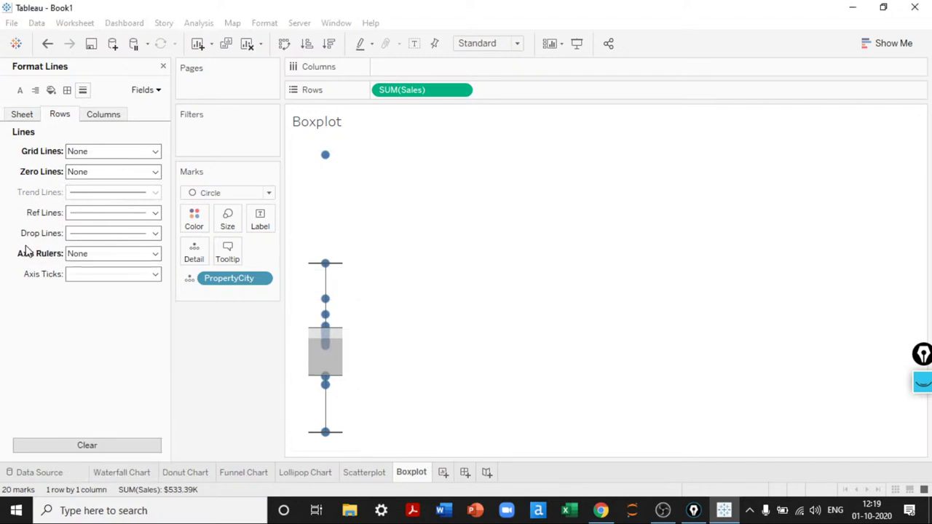
left_click(122, 275)
left_click(127, 298)
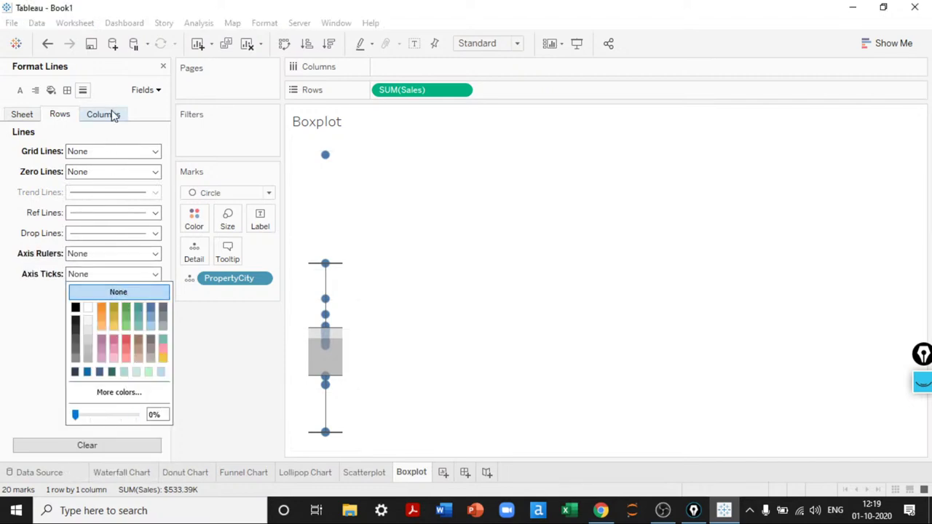
- Set the zero lines, axis rulers and axis ticks to None for the boxplot's columns and close the formatting
left_click(110, 114)
left_click(106, 172)
left_click(116, 191)
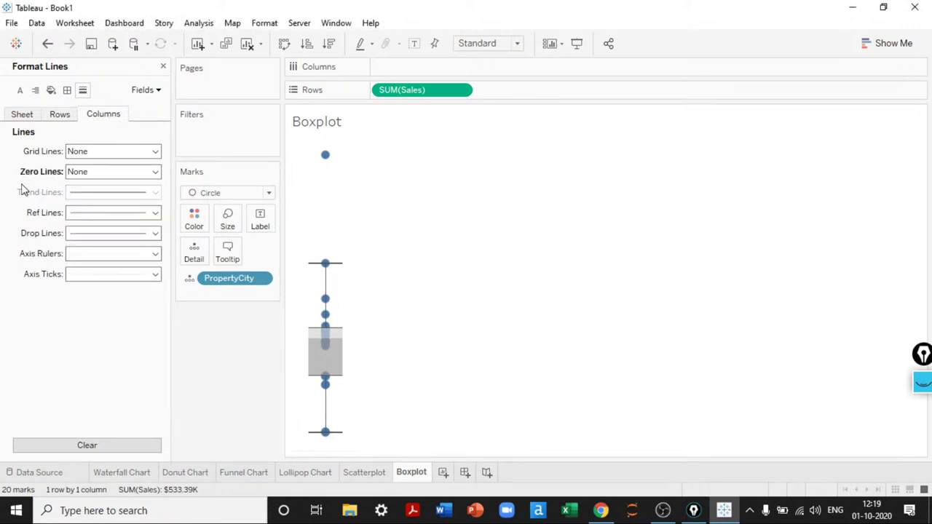
left_click(104, 255)
left_click(120, 272)
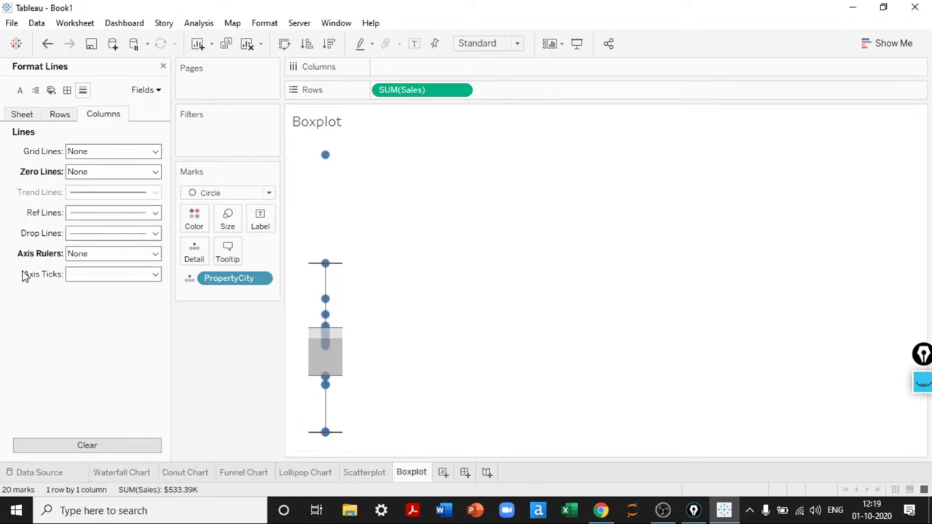
left_click(116, 275)
left_click(120, 292)
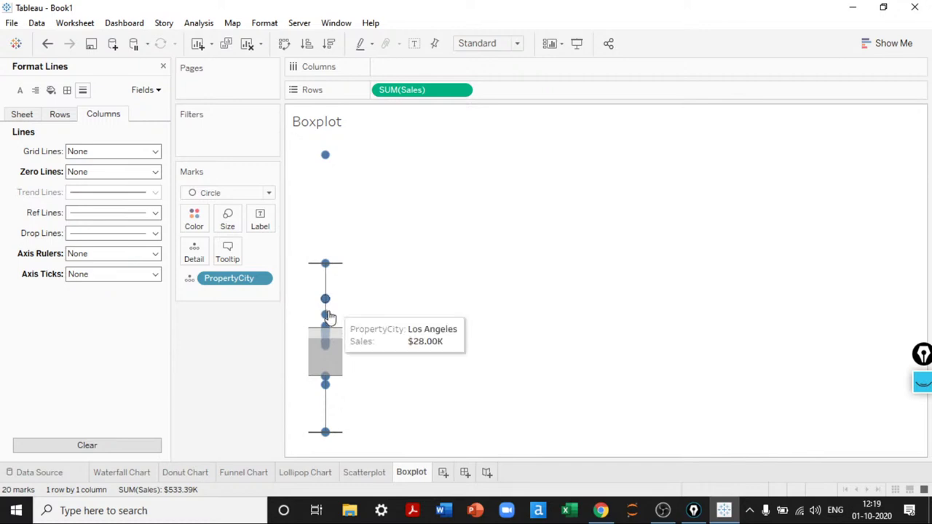
mouse_move(325, 168)
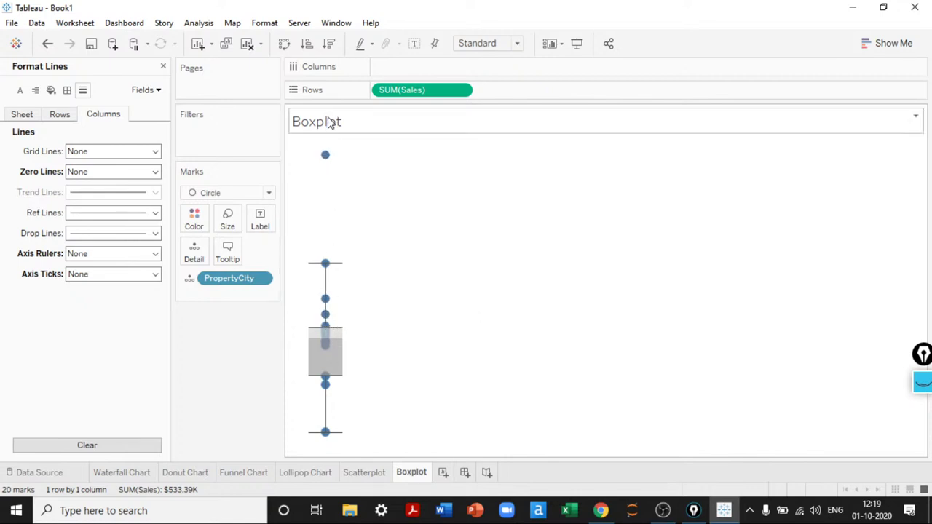
left_click(164, 66)
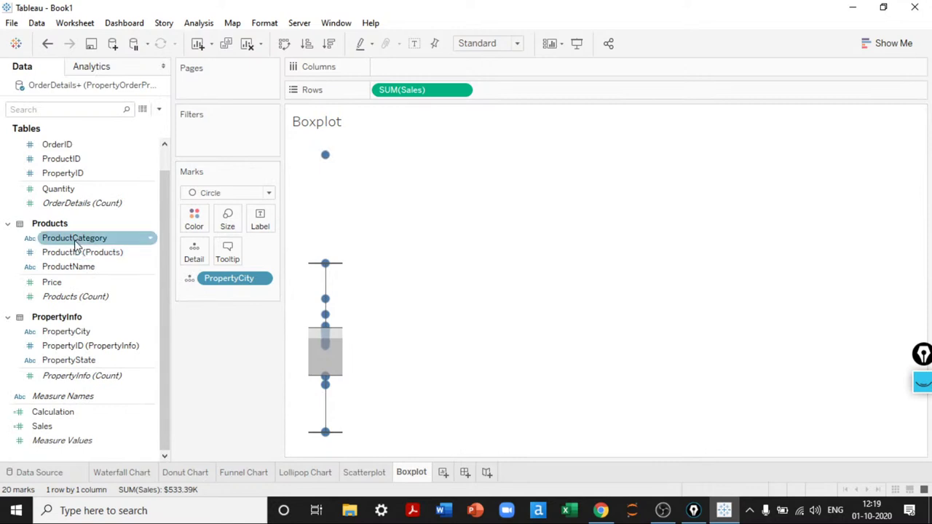
- Color the boxplot's circle marks orange
left_click(194, 218)
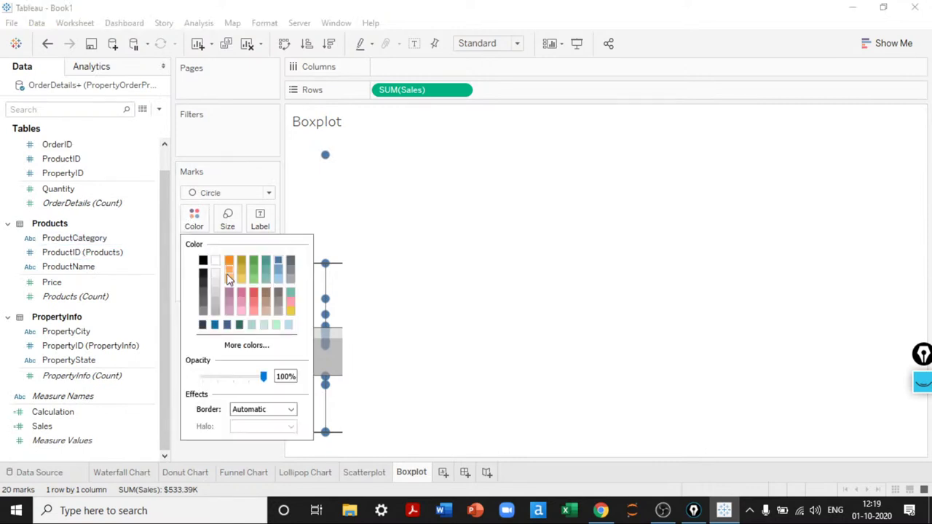
left_click(229, 279)
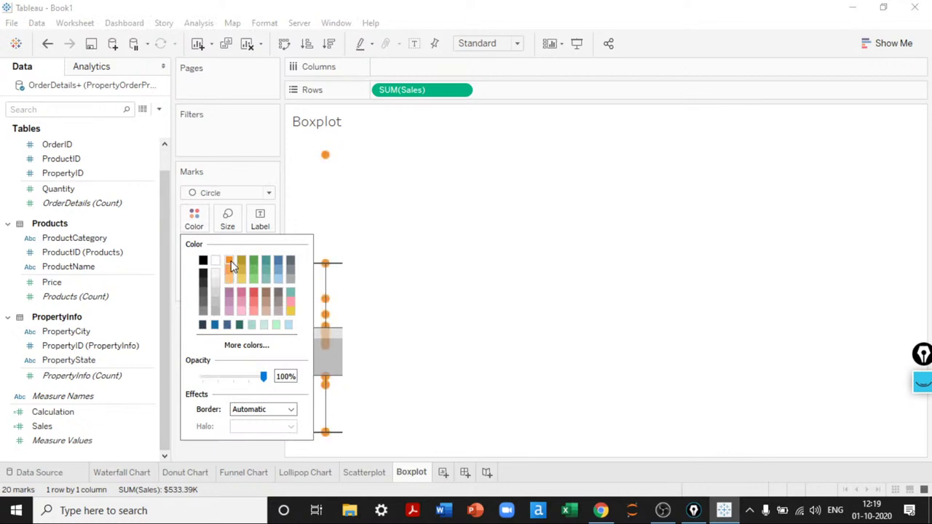
left_click(429, 275)
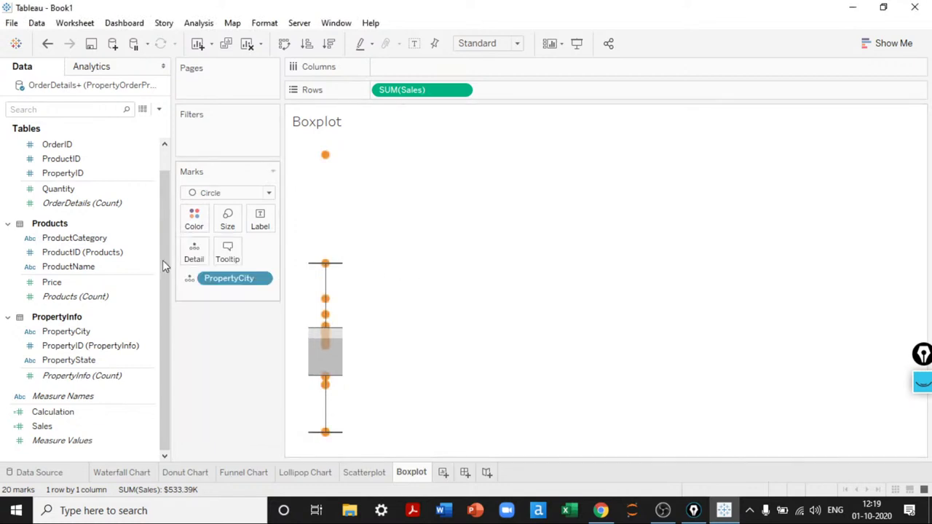
- Try Green, Teal Green, Blue and Bright Blue fills on the box of the box-and-whisker plot
mouse_move(318, 342)
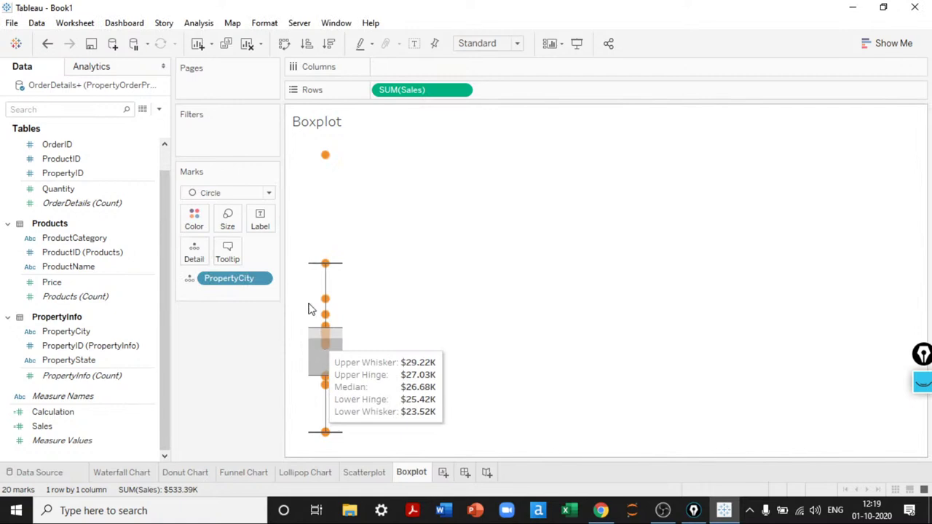
right_click(314, 348)
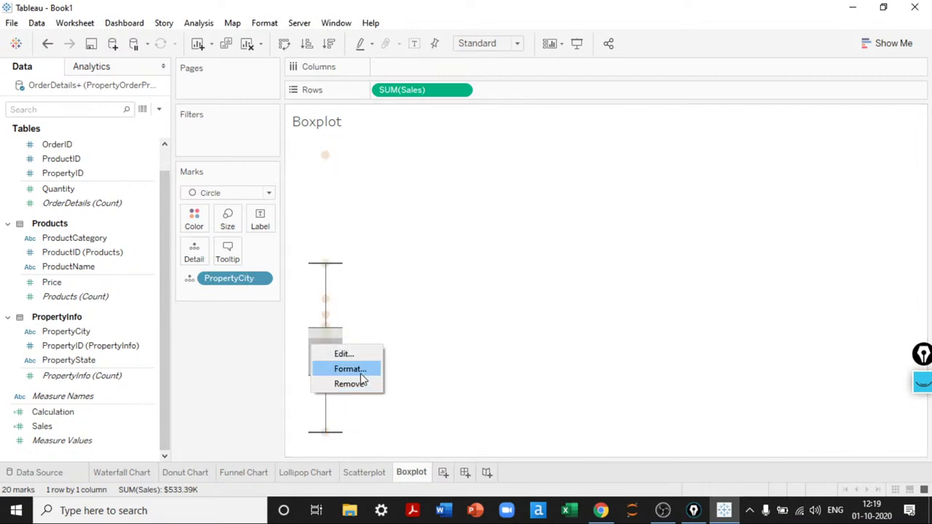
left_click(351, 369)
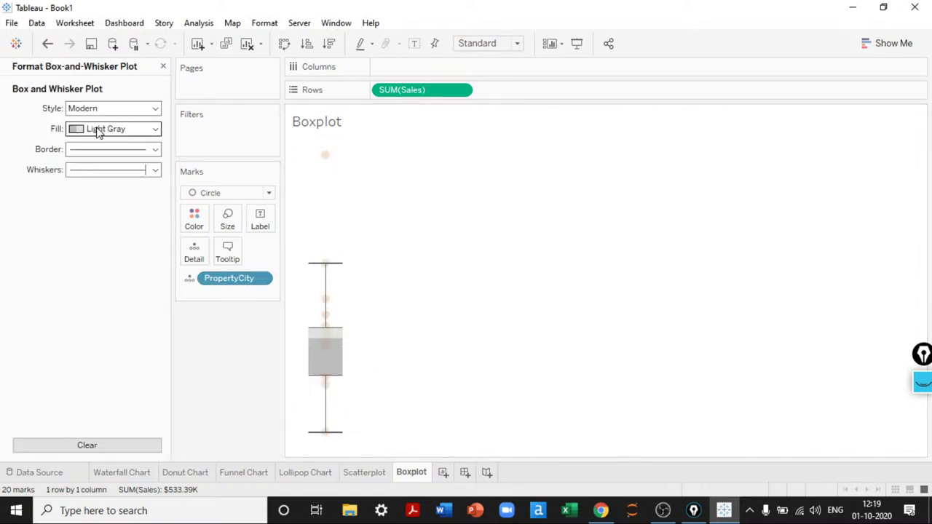
left_click(98, 129)
left_click(106, 177)
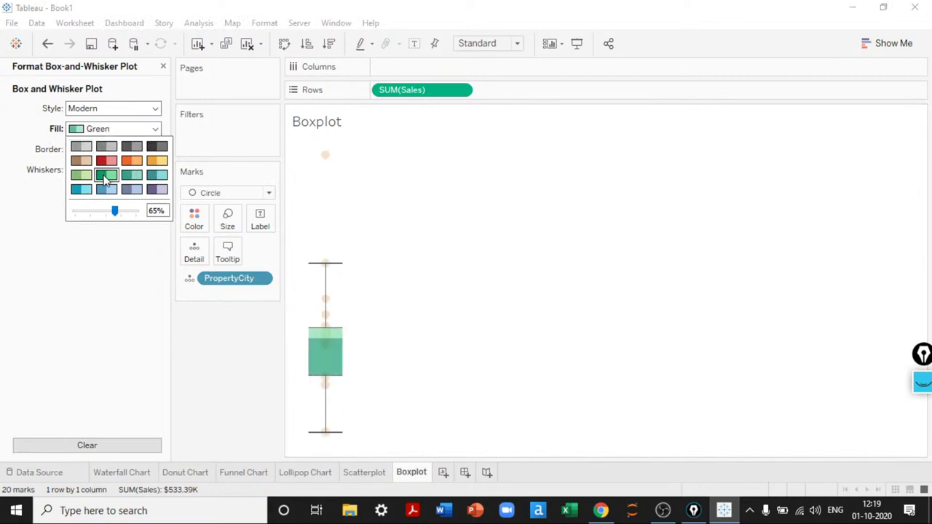
left_click(153, 179)
left_click(153, 180)
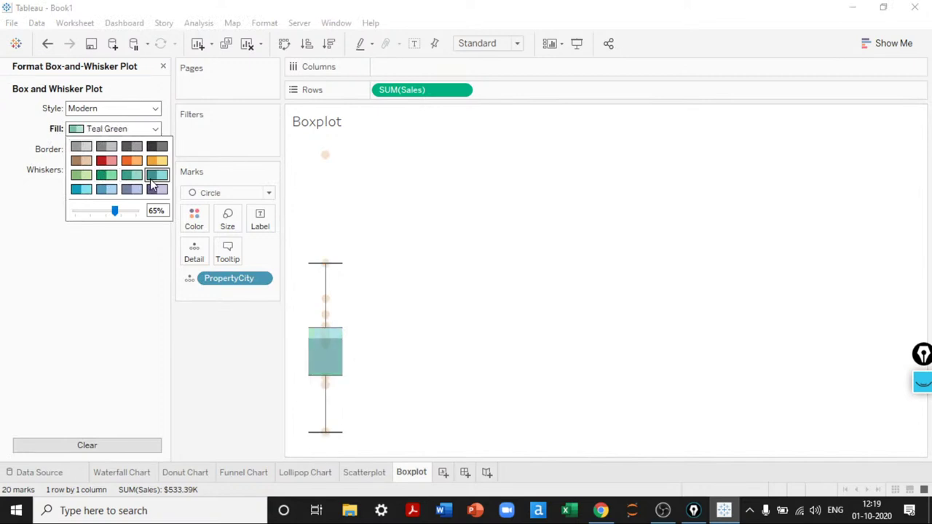
left_click(83, 191)
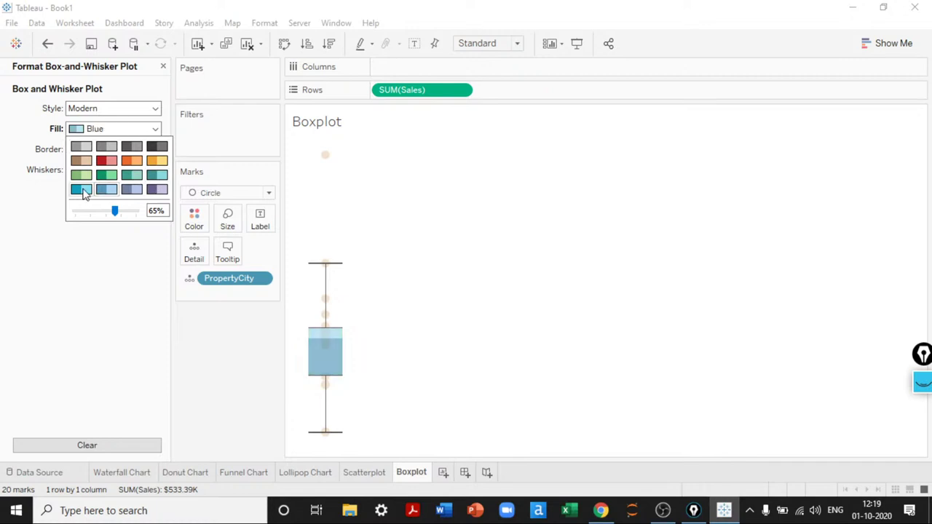
left_click(218, 328)
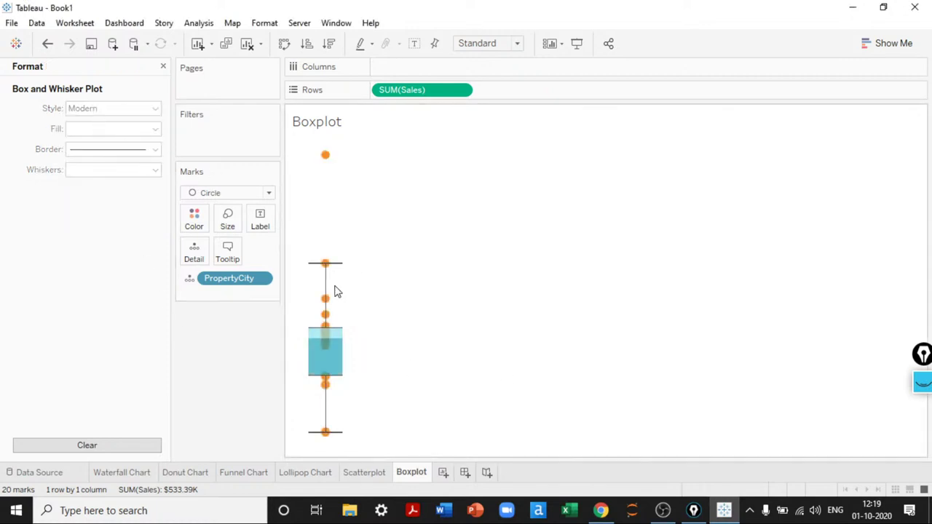
- Set the fill of the box-and-whisker plot to Green
left_click(322, 353)
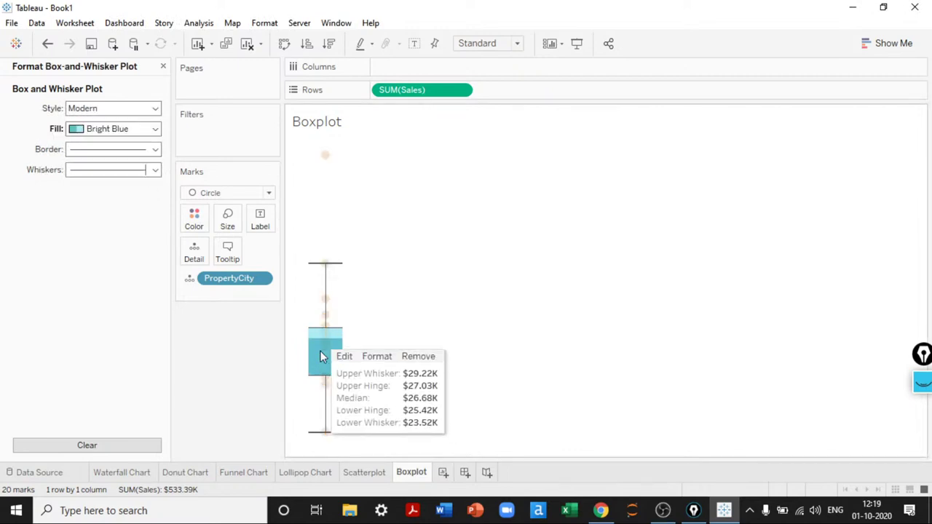
left_click(125, 131)
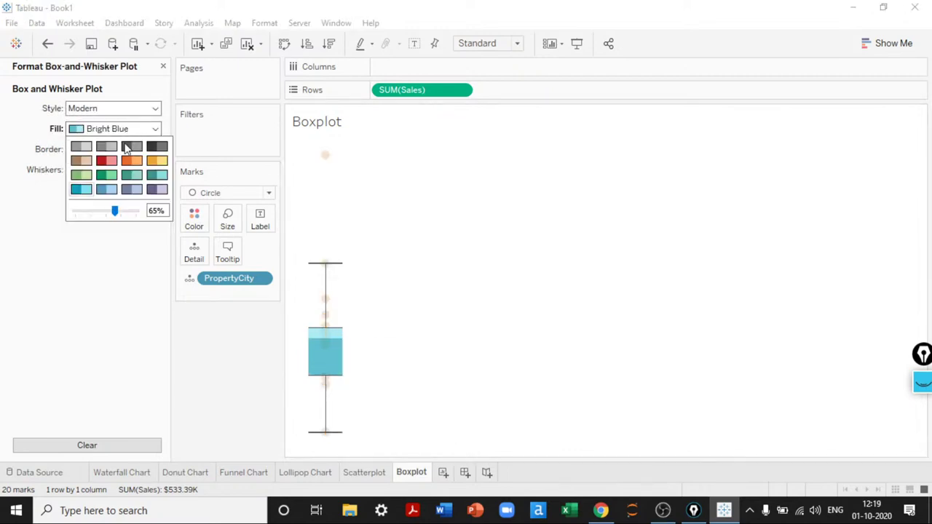
left_click(106, 174)
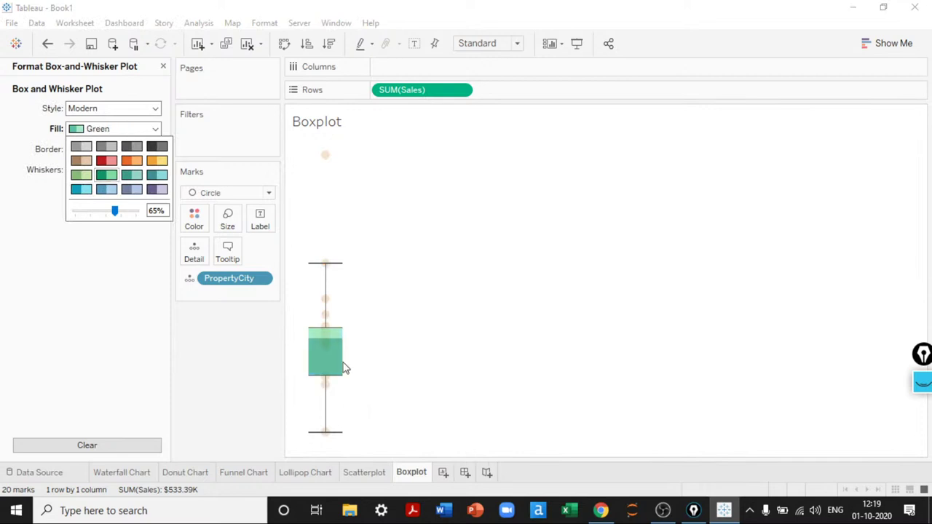
- Set the box-and-whisker plot's border to the middle of the five line thicknesses and thicken its whiskers
left_click(412, 374)
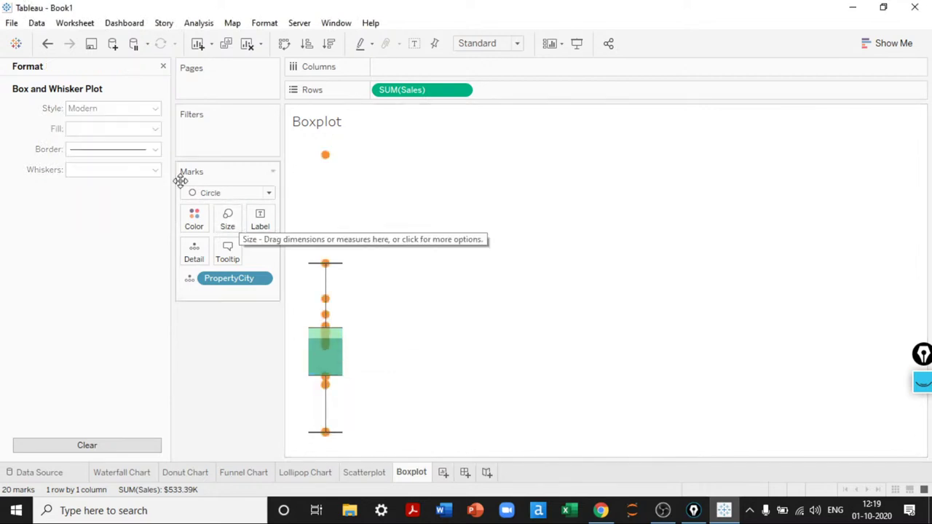
left_click(315, 347)
left_click(106, 150)
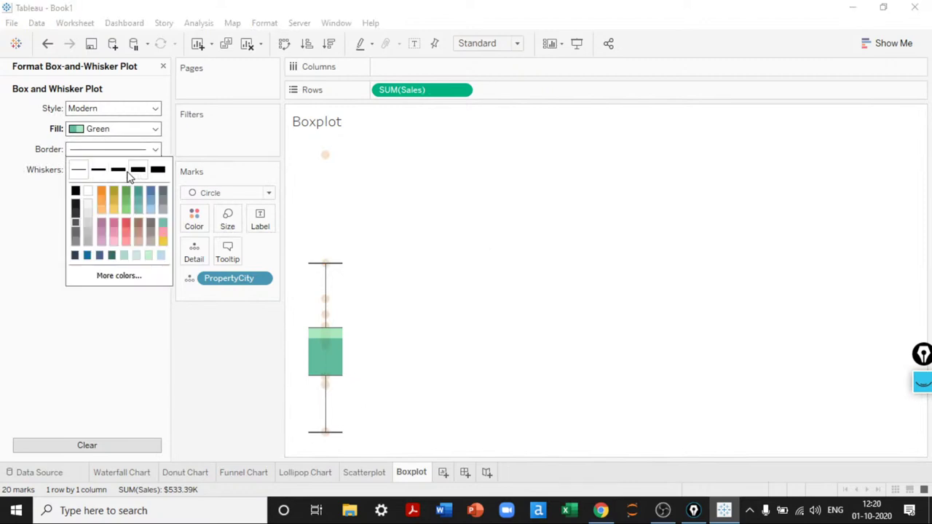
left_click(118, 170)
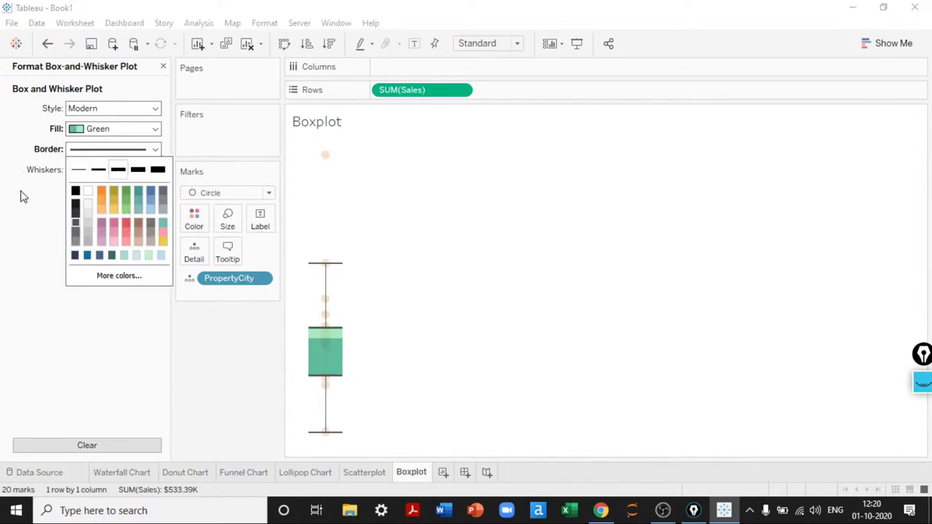
left_click(22, 197)
left_click(109, 172)
left_click(121, 219)
left_click(431, 327)
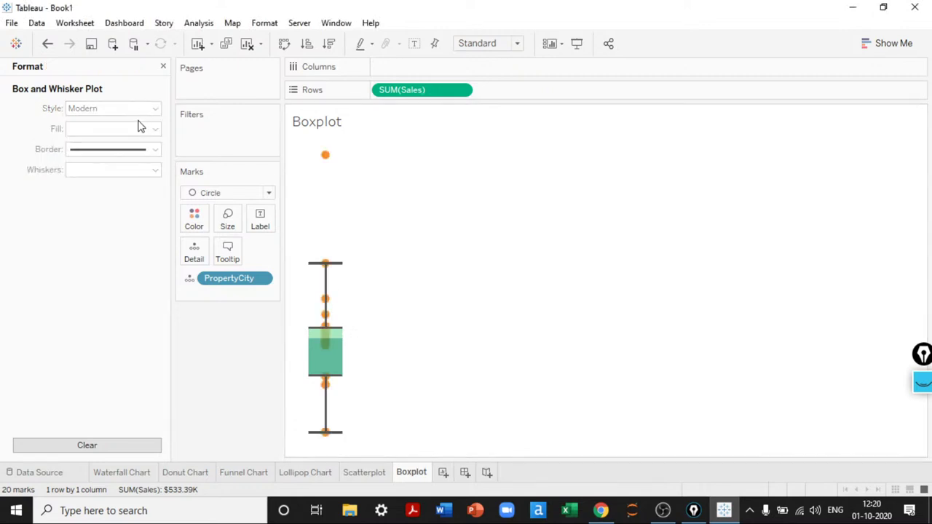
- Try the Glass style on the box-and-whisker plot and switch it back to the Modern style
left_click(317, 353)
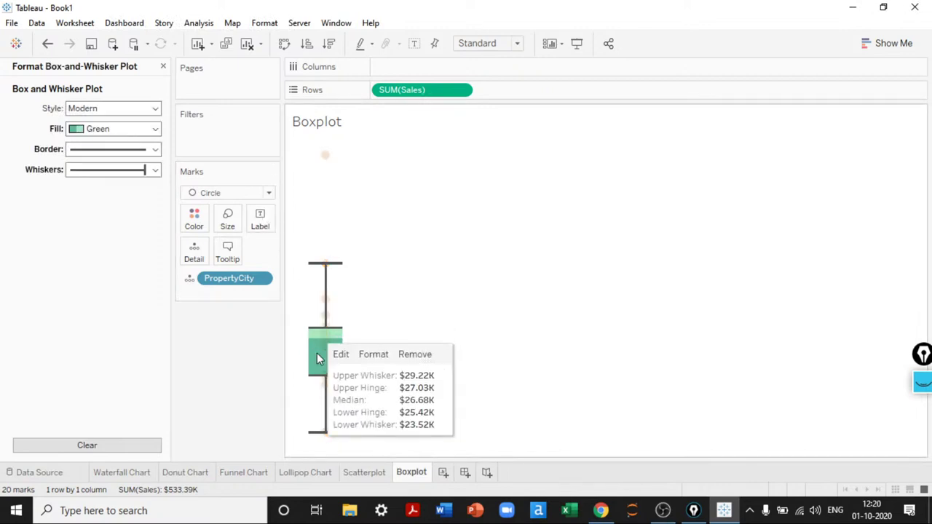
left_click(119, 108)
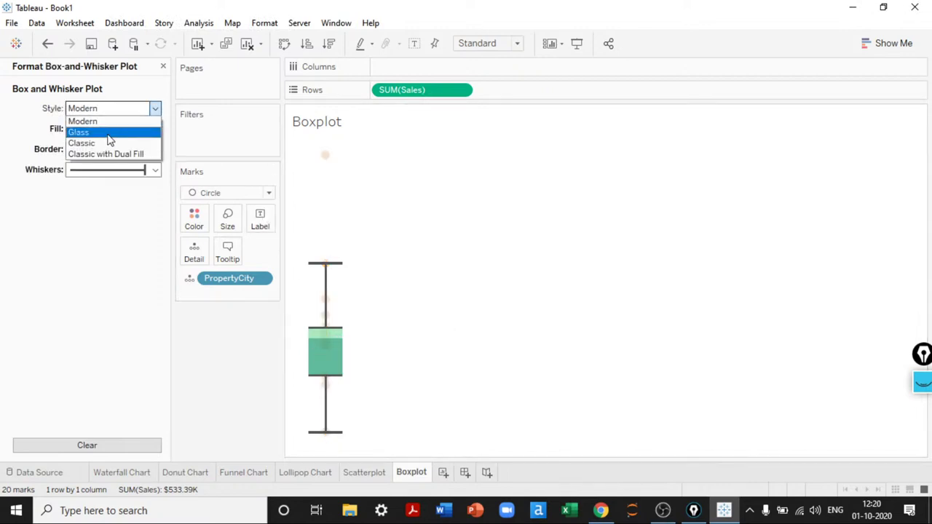
left_click(108, 131)
left_click(356, 318)
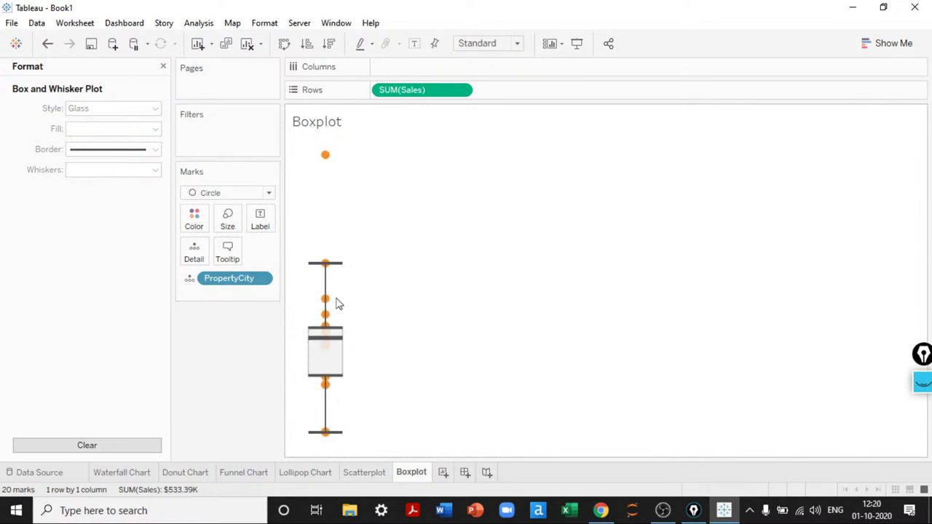
left_click(325, 299)
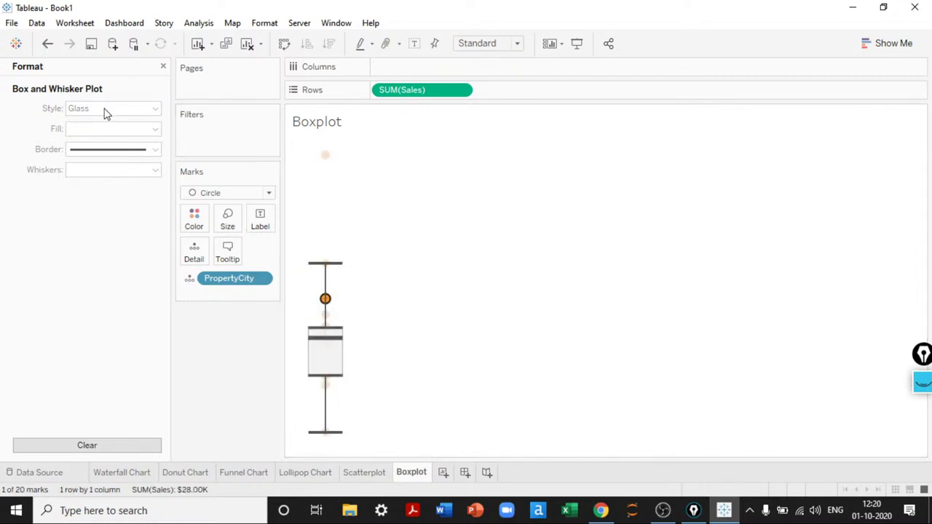
left_click(337, 333)
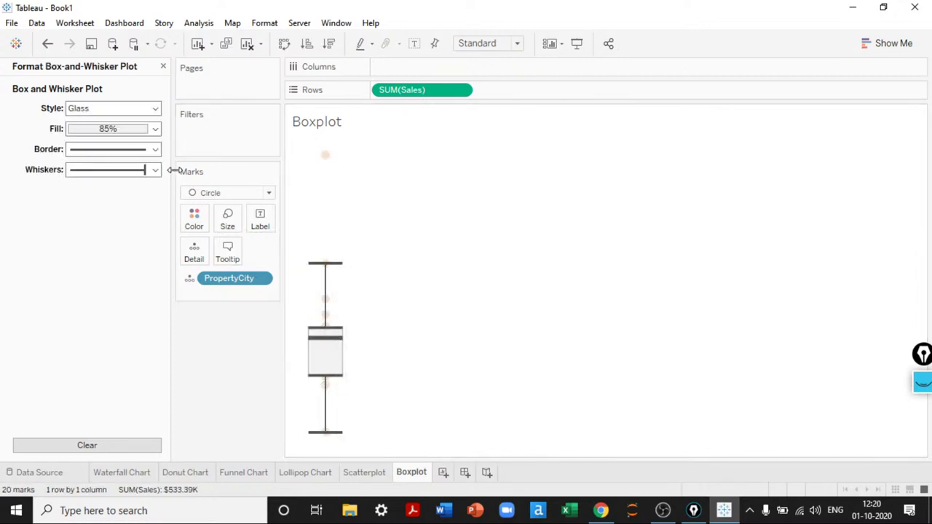
left_click(121, 109)
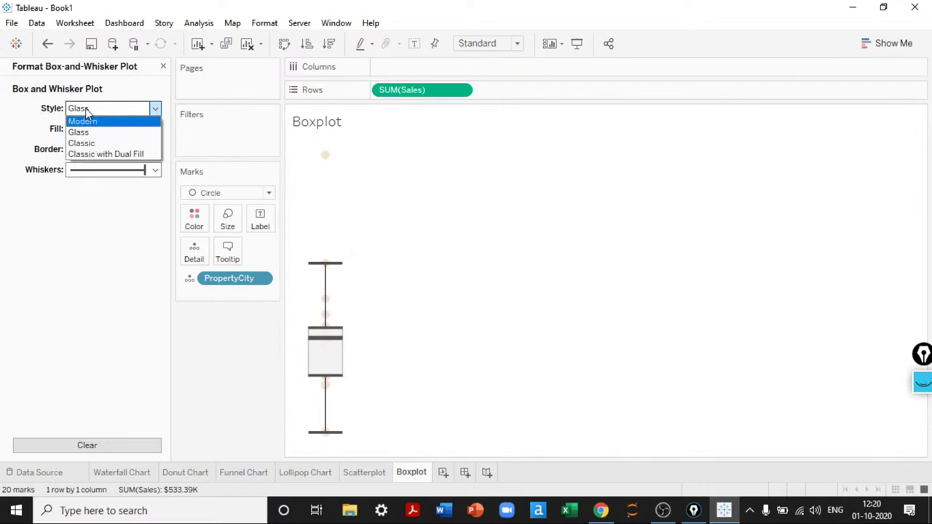
left_click(83, 122)
left_click(440, 318)
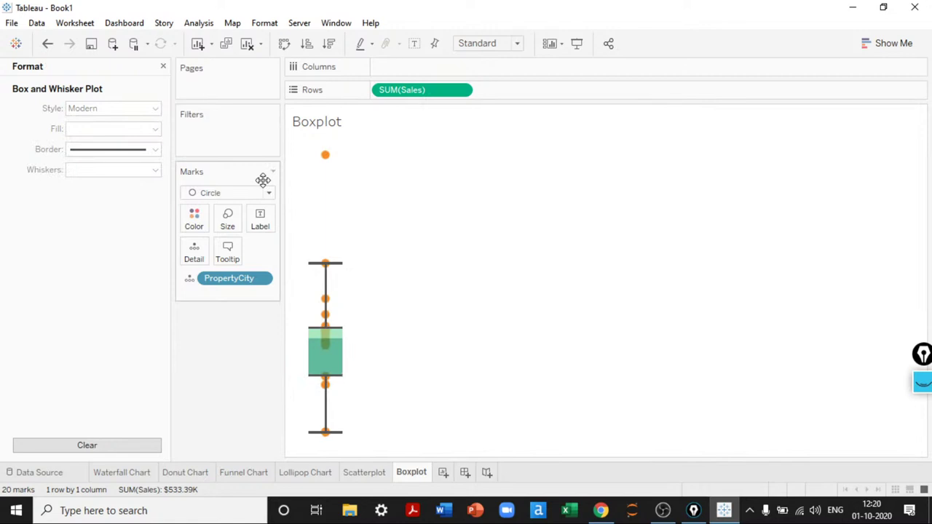
- Close the box-and-whisker formatting and label the boxplot's marks with PropertyCity
left_click(163, 66)
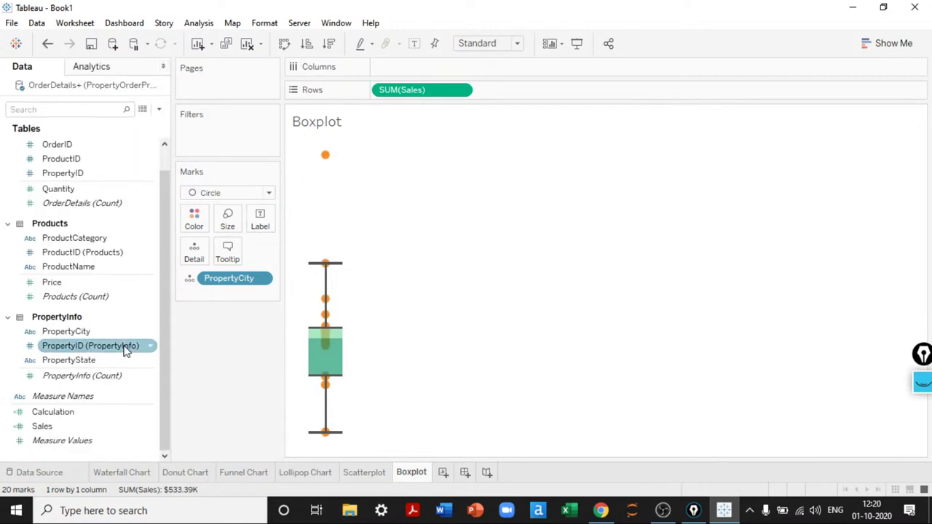
left_click(73, 332)
left_click_drag(72, 339, 264, 224)
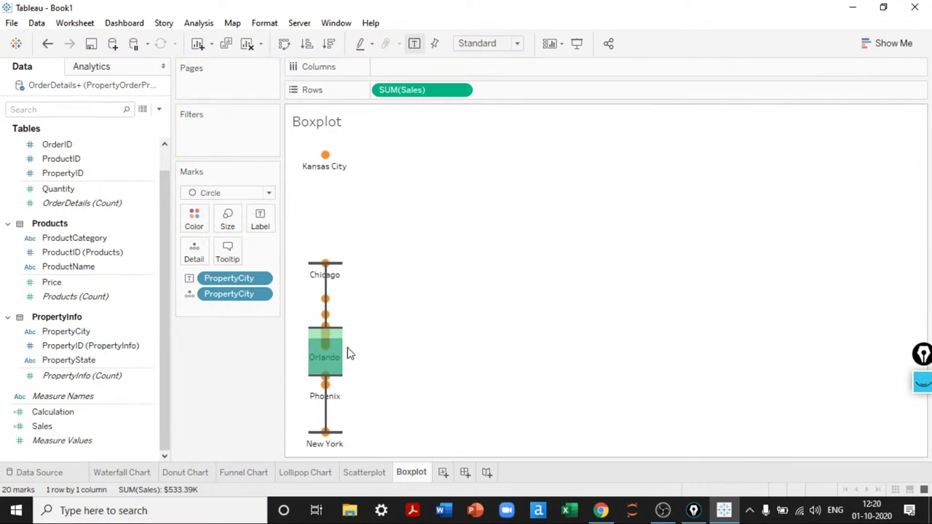
- Inspect the Chicago, New York and Kansas City marks and the box's whisker, hinge and median values
mouse_move(325, 270)
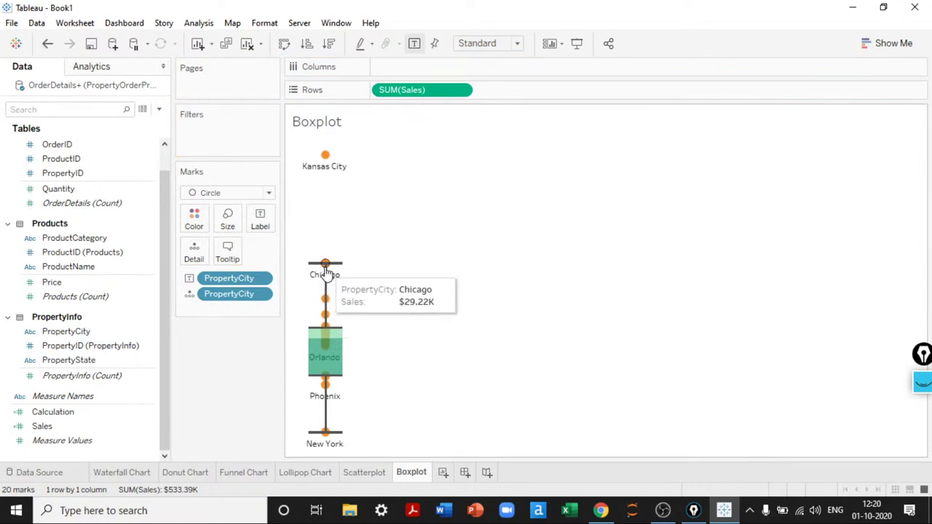
mouse_move(341, 444)
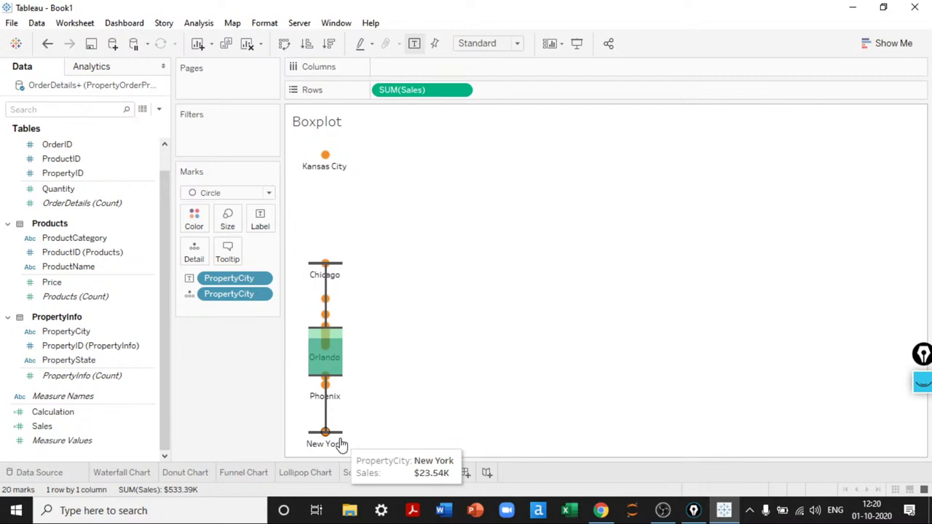
mouse_move(324, 358)
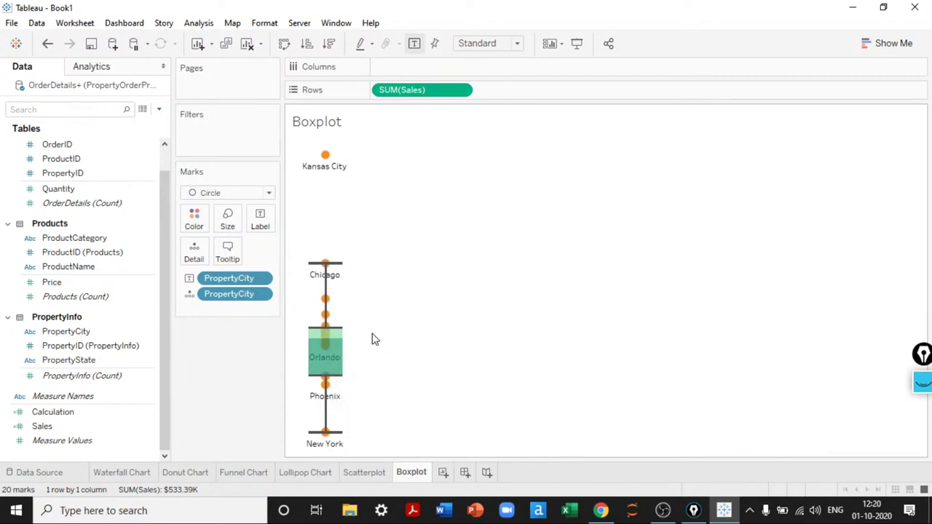
mouse_move(332, 374)
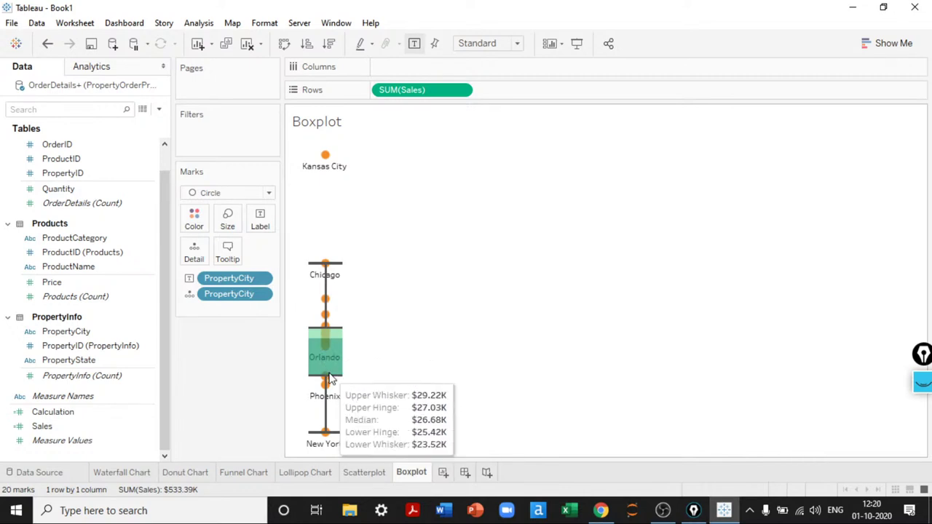
mouse_move(327, 157)
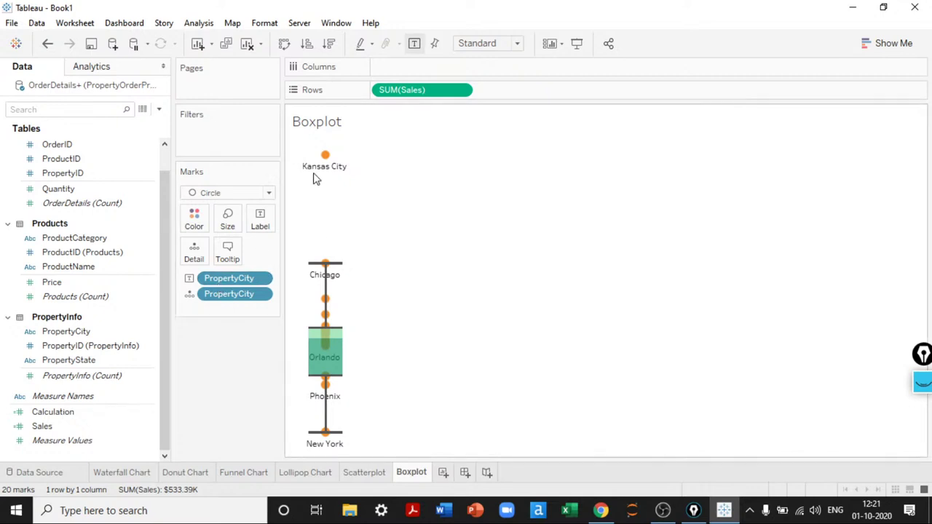
- Show the Waterfall Chart in presentation mode and examine the running sum of sales across the states
left_click(123, 474)
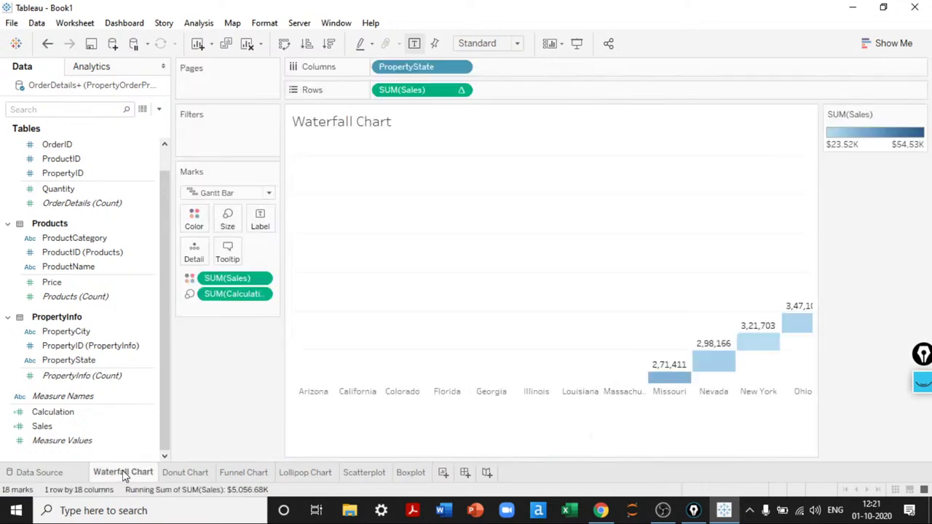
left_click(578, 45)
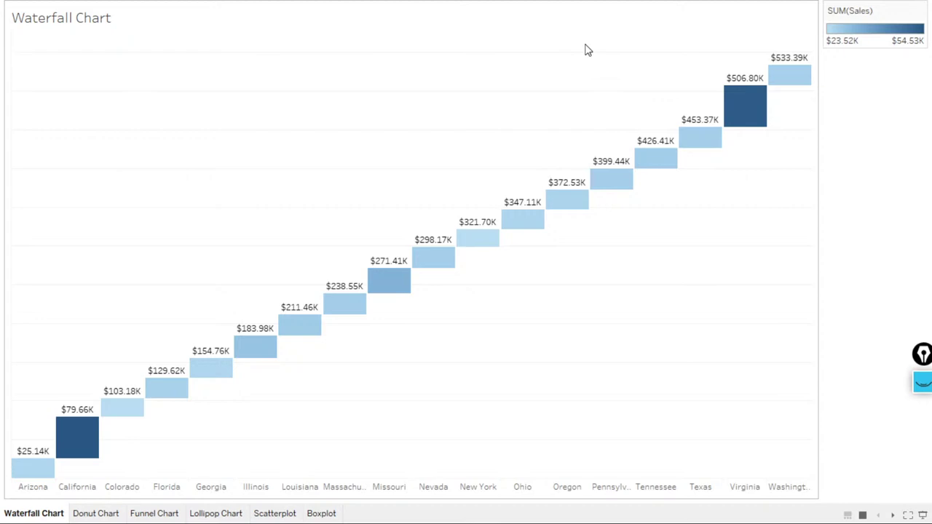
mouse_move(524, 233)
mouse_move(498, 243)
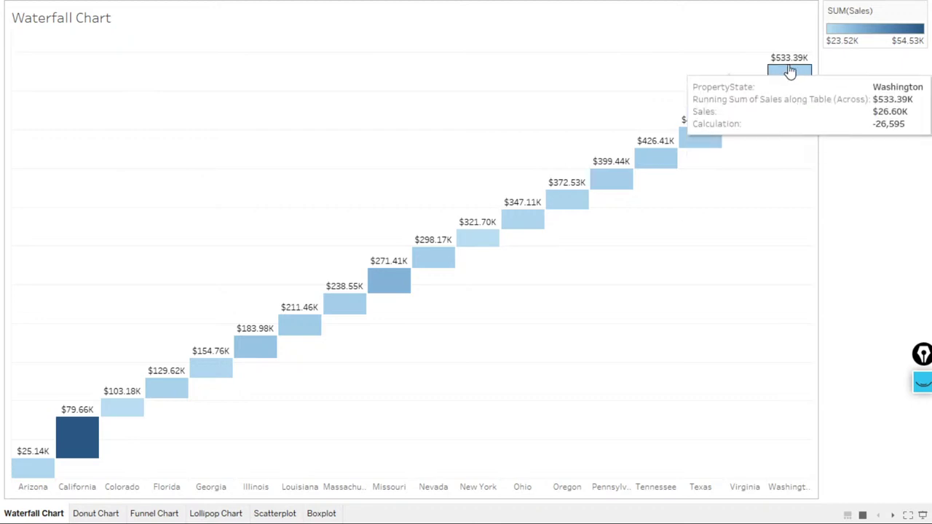
mouse_move(784, 64)
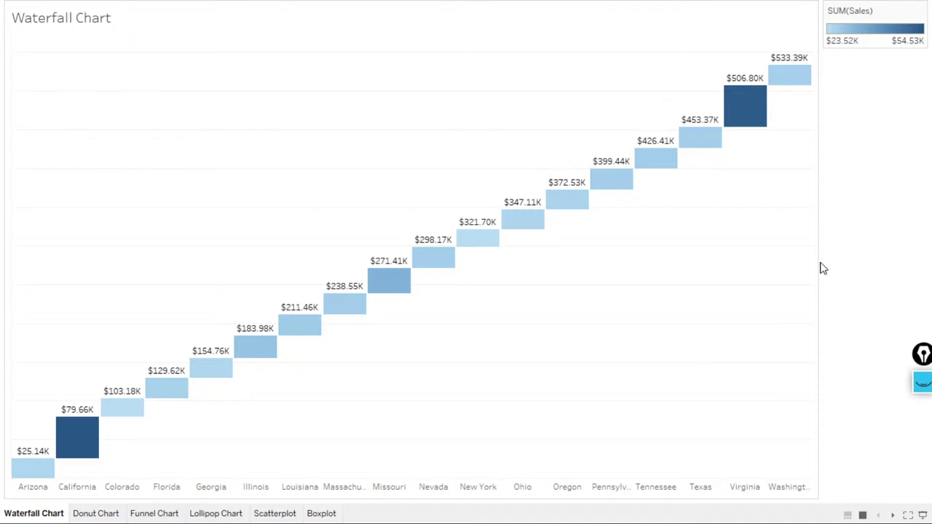
- Review the Donut Chart, Funnel Chart, Lollipop Chart, Scatterplot and Boxplot sheets one after another in presentation mode
key("Right")
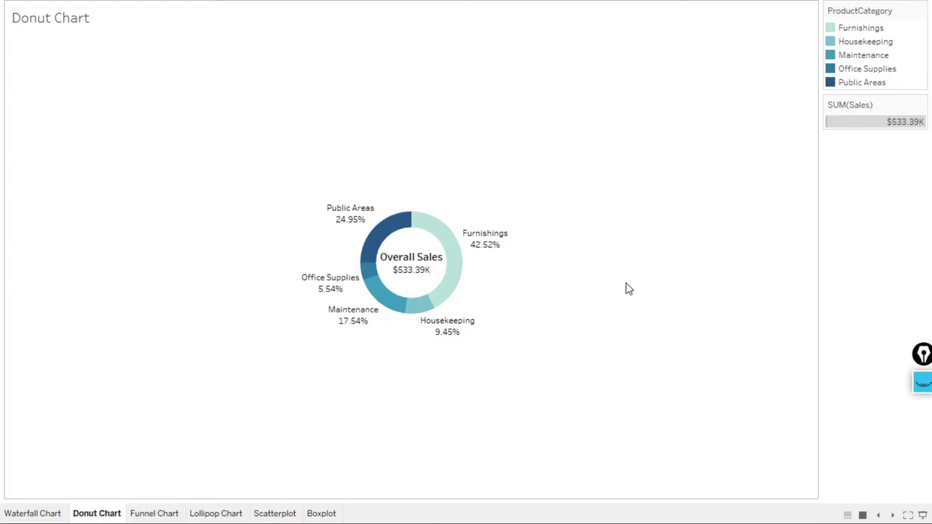
key("ctrl+Tab")
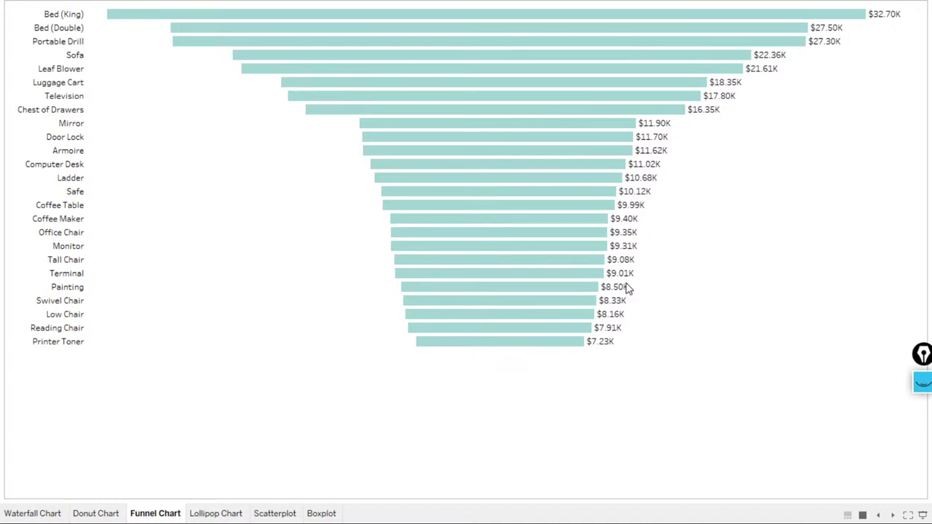
key("ctrl+Tab")
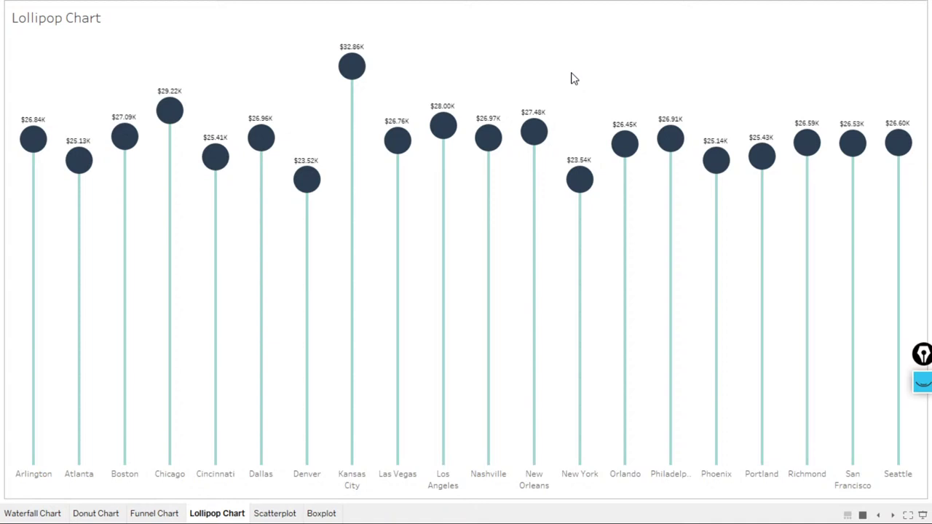
key("ctrl+Tab")
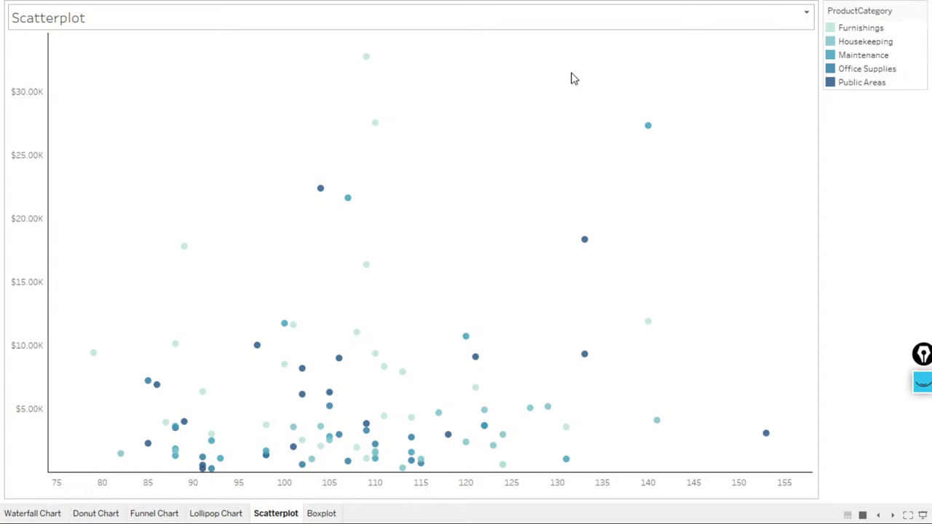
key("ctrl+Tab")
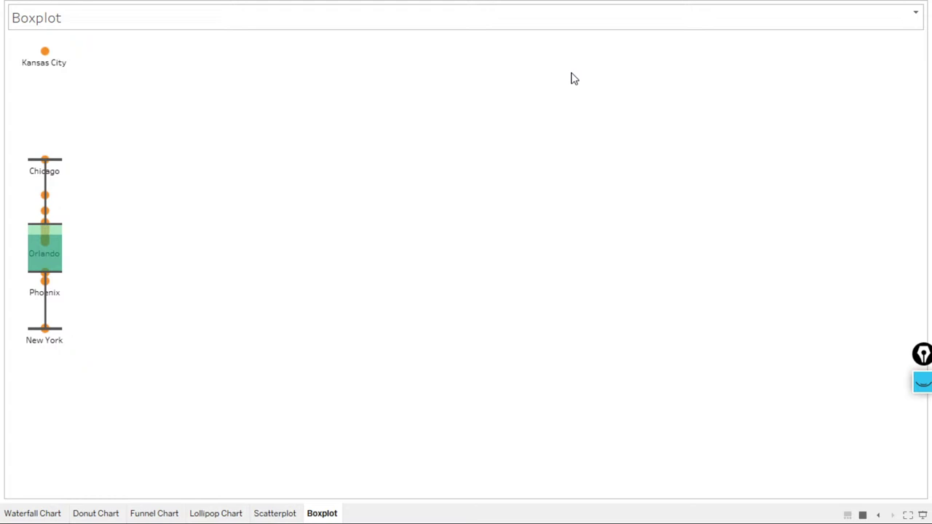
key("alt+Tab")
key("alt+Tab")
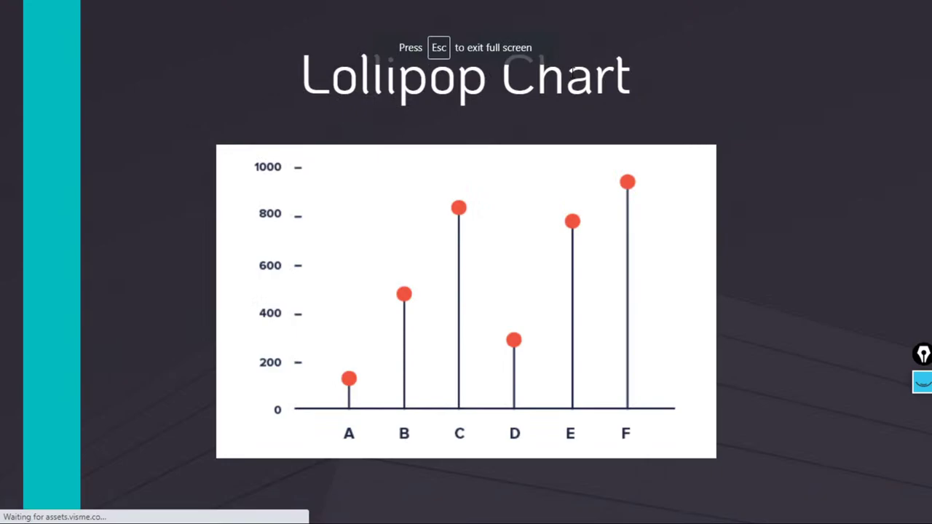
key("Right")
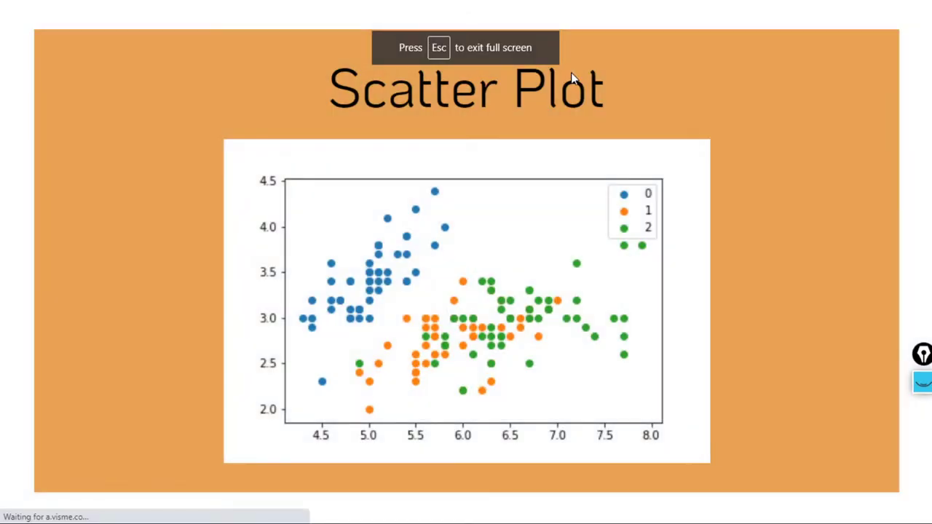
key("Right")
key("Right")
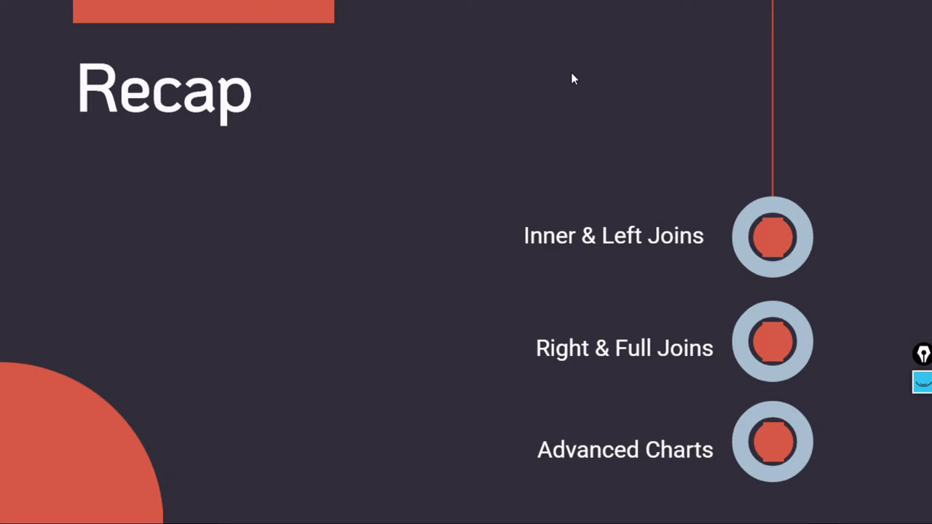
key("Right")
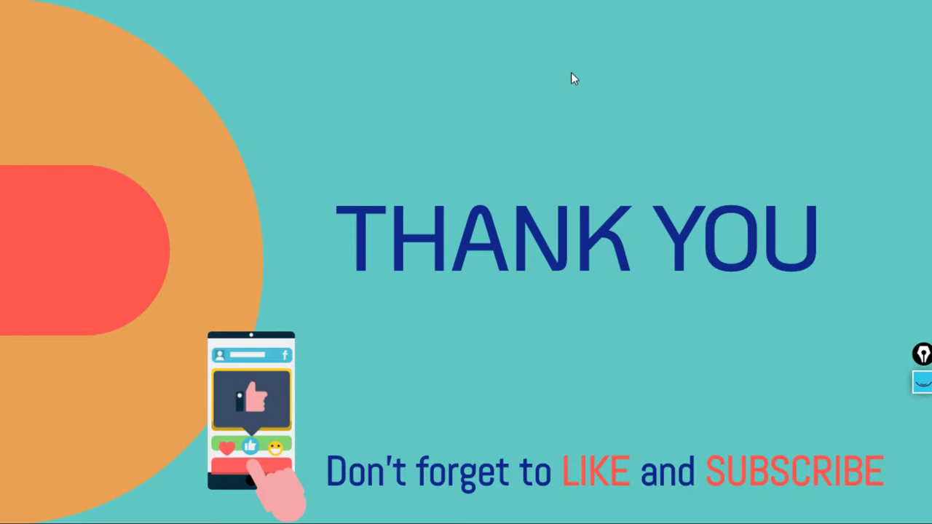
key("Escape")
key("super+d")
left_click(713, 515)
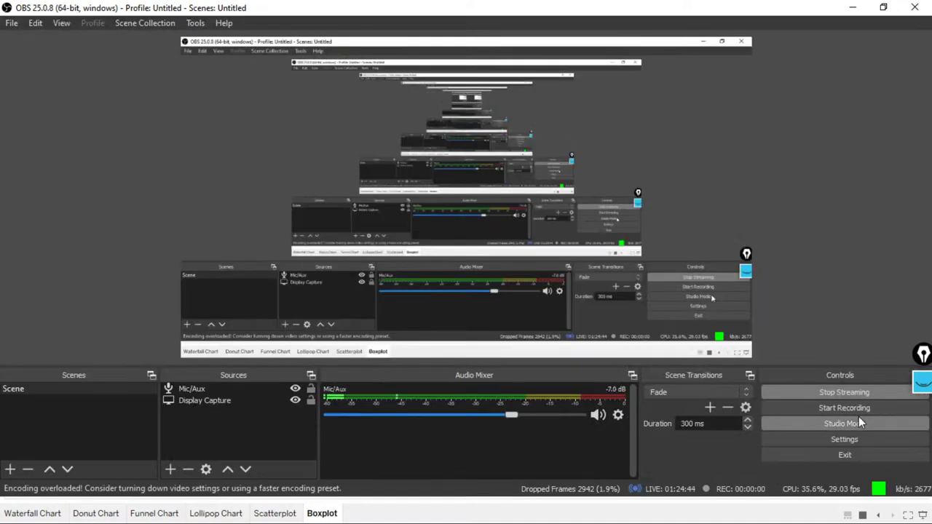
left_click(859, 423)
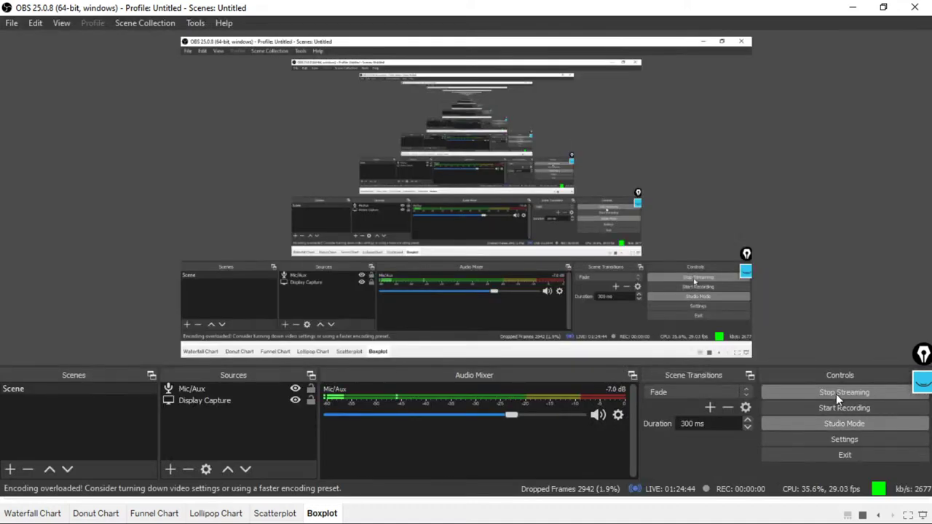